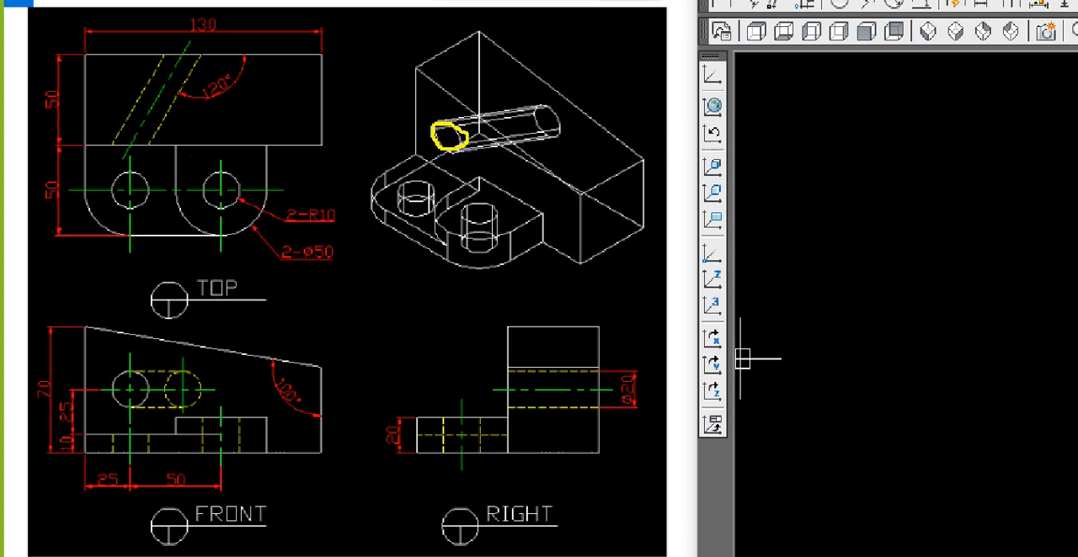
Step: Examine the slanted through-hole in the isometric and top views, and the top view's outline, in the reference drawing
left_click_drag(438, 119, 517, 71)
left_click_drag(466, 141, 526, 99)
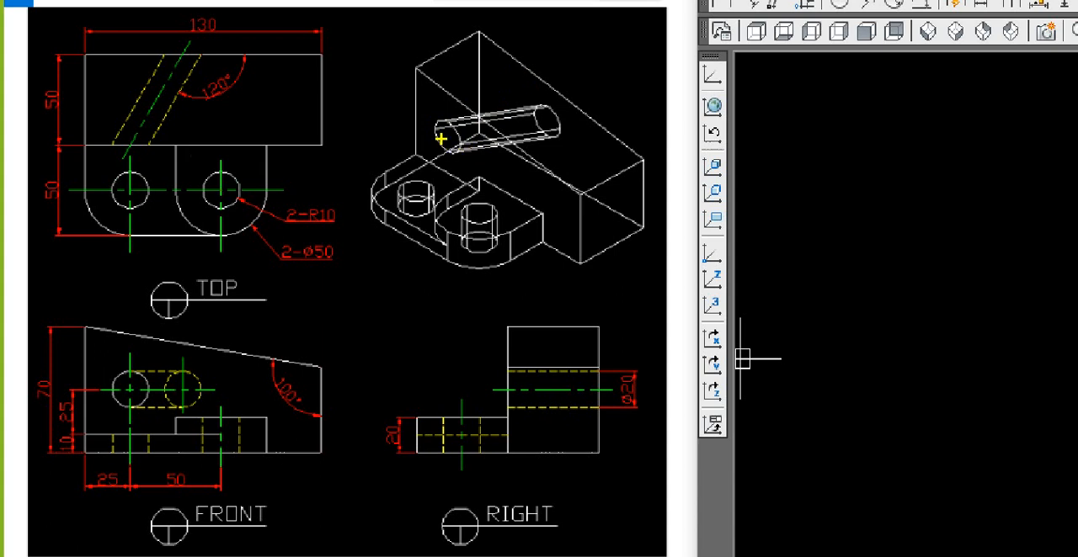
left_click_drag(440, 137, 548, 121)
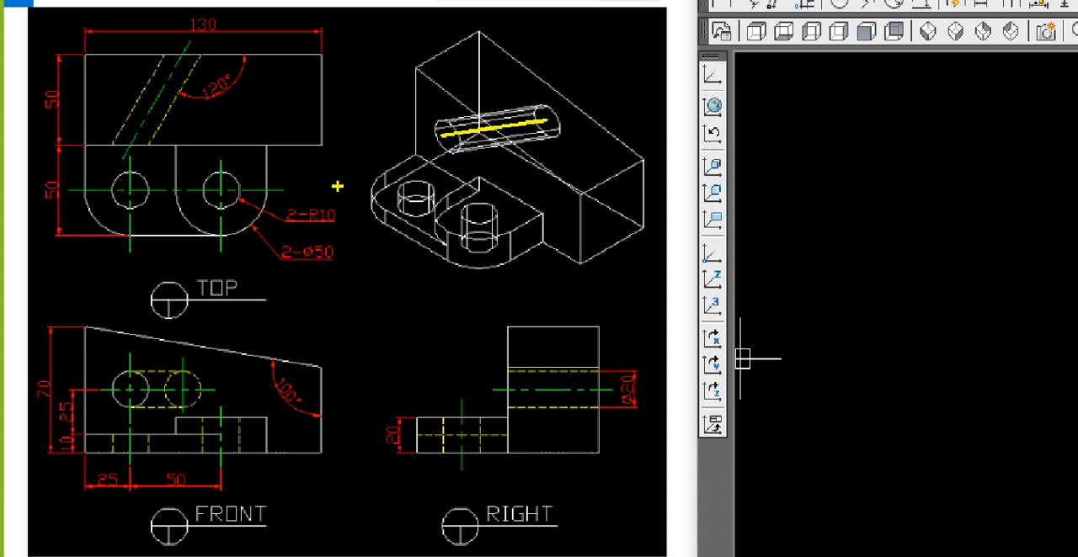
left_click_drag(128, 149, 190, 57)
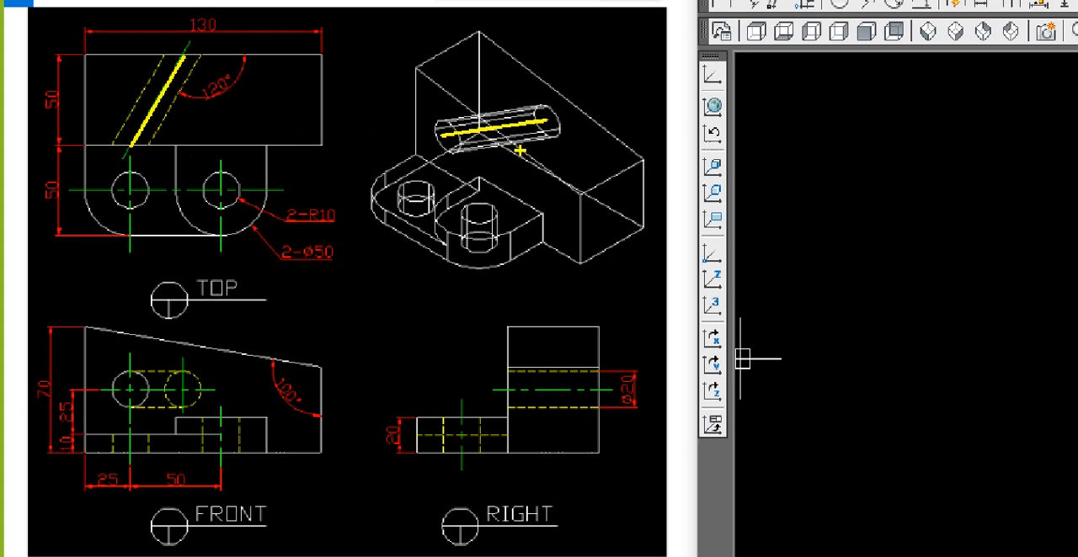
key("Escape")
left_click(825, 344)
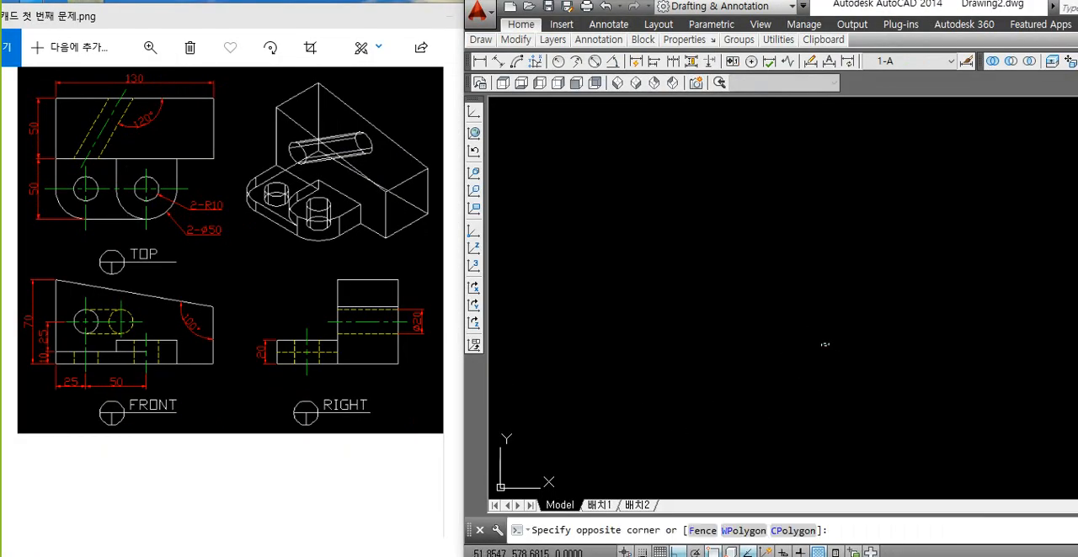
left_click(665, 392)
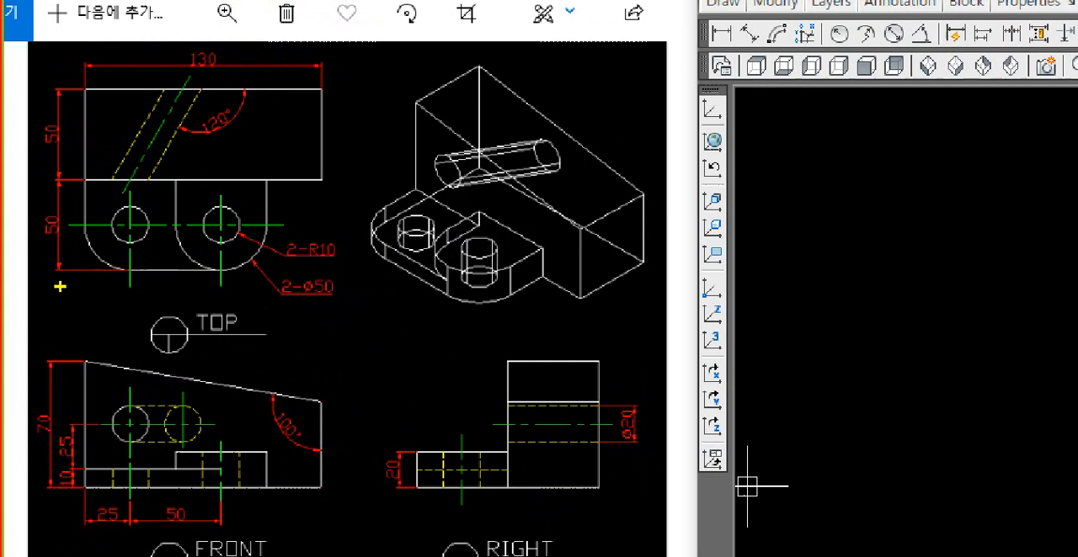
mouse_move(39, 57)
left_mouse_down()
mouse_move(49, 145)
mouse_move(330, 330)
mouse_move(371, 301)
left_mouse_up()
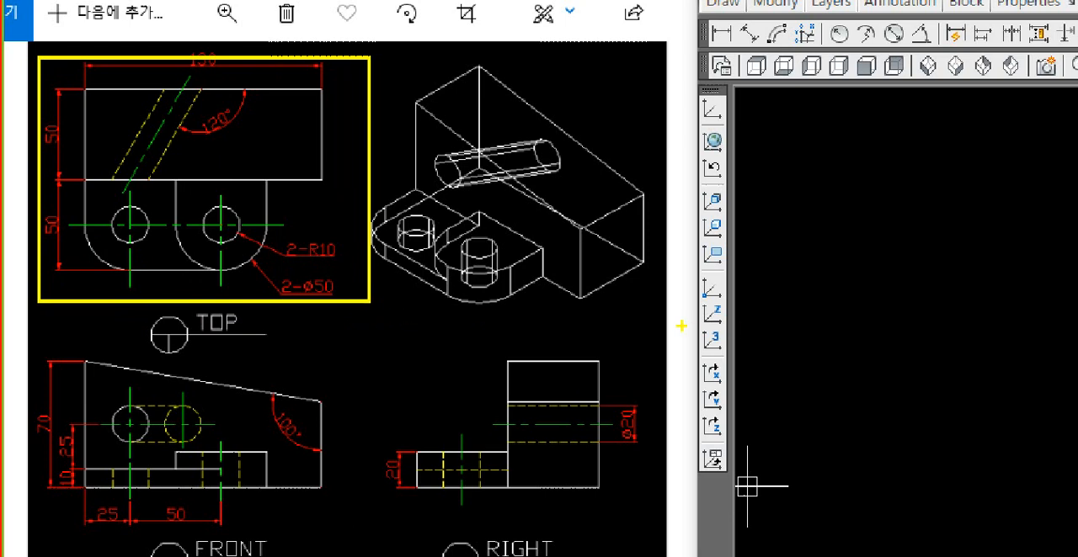
key("Escape")
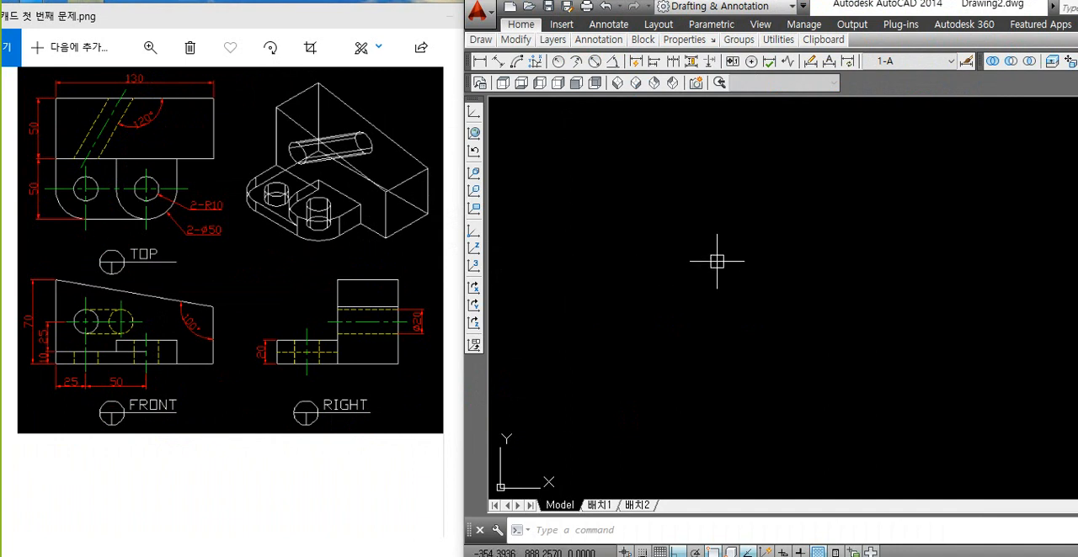
Step: Draw a 130 by 50 rectangle as the main block's outline in the top view
type("rec")
key("Return")
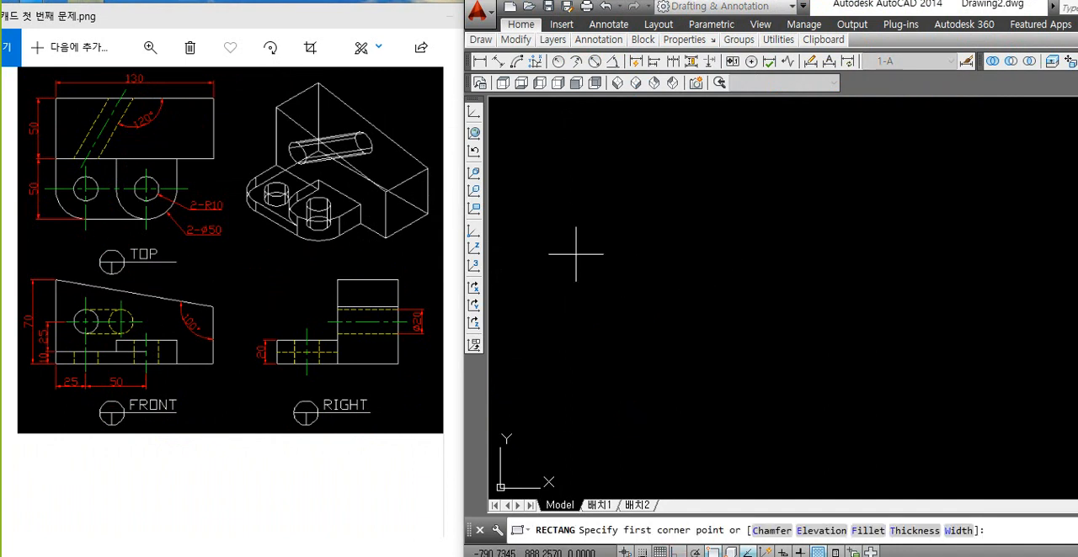
left_click(584, 282)
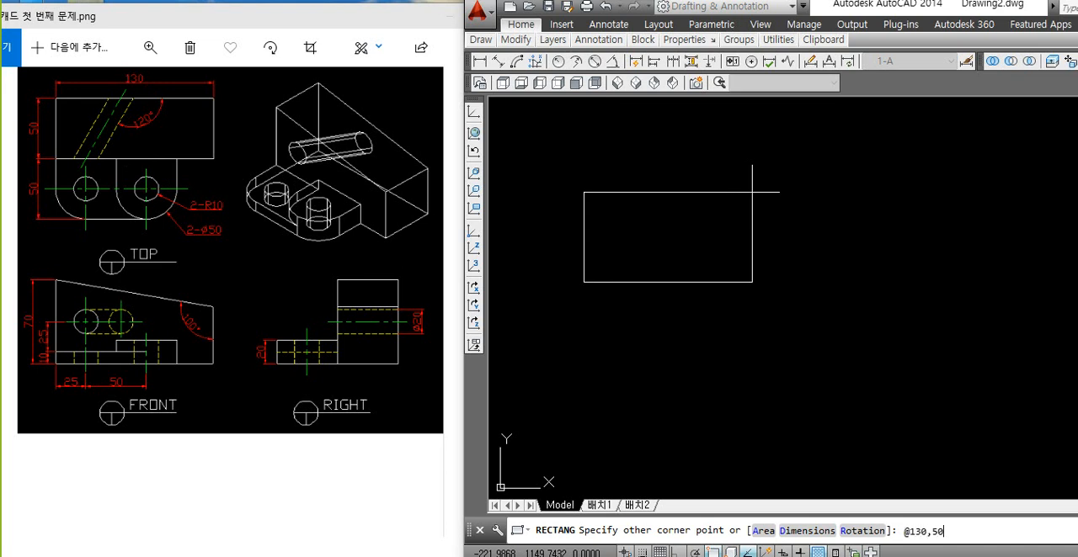
type("@130,50")
key("Return")
scroll(573, 291, "up", 6)
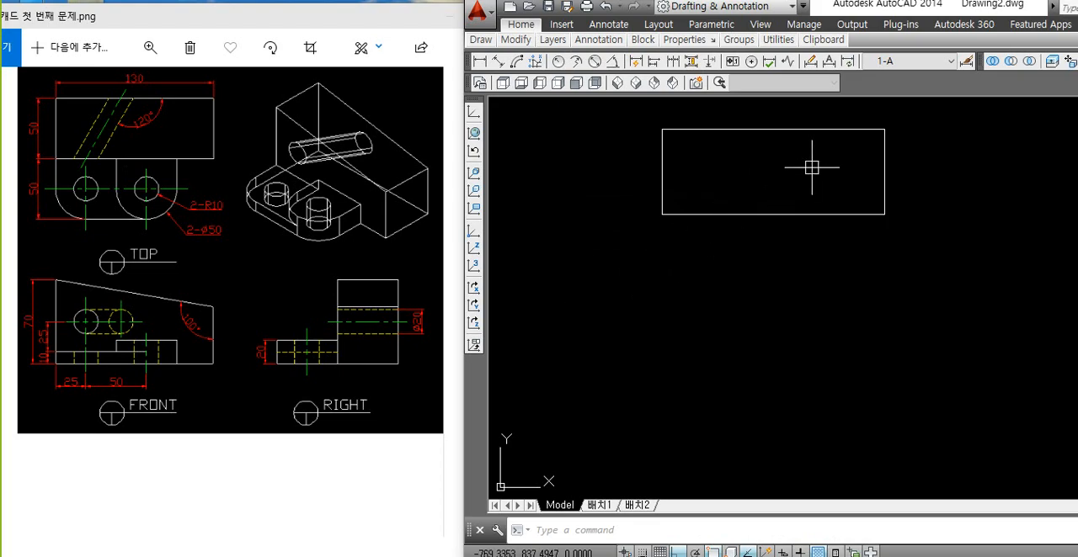
middle_click_drag(775, 185, 688, 238)
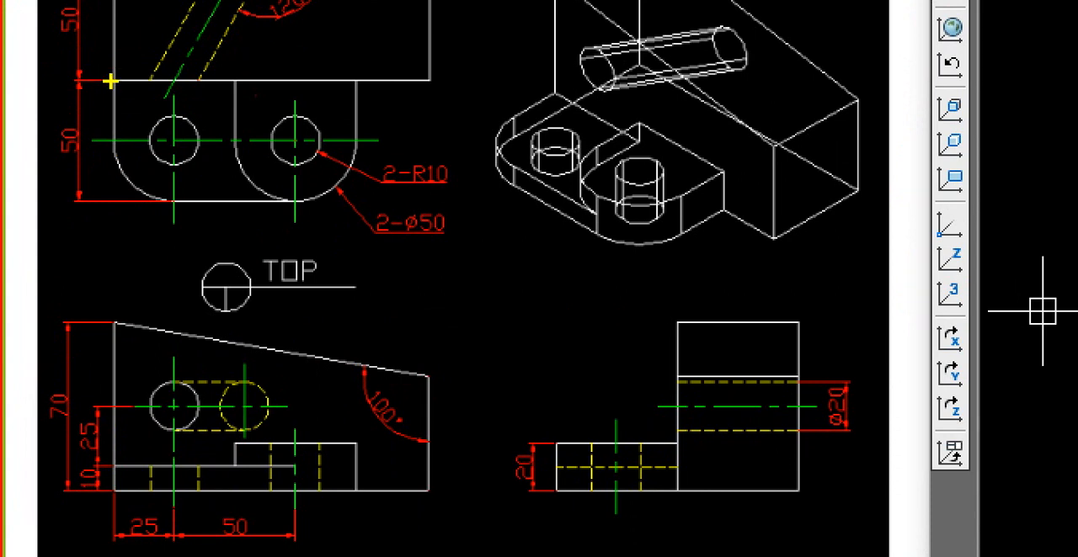
Step: Examine the 25, 50 and Ø50 dimensions in the reference drawing to work out the total width of the two front lugs
mouse_move(110, 81)
left_mouse_down()
mouse_move(127, 312)
mouse_move(112, 509)
left_mouse_up()
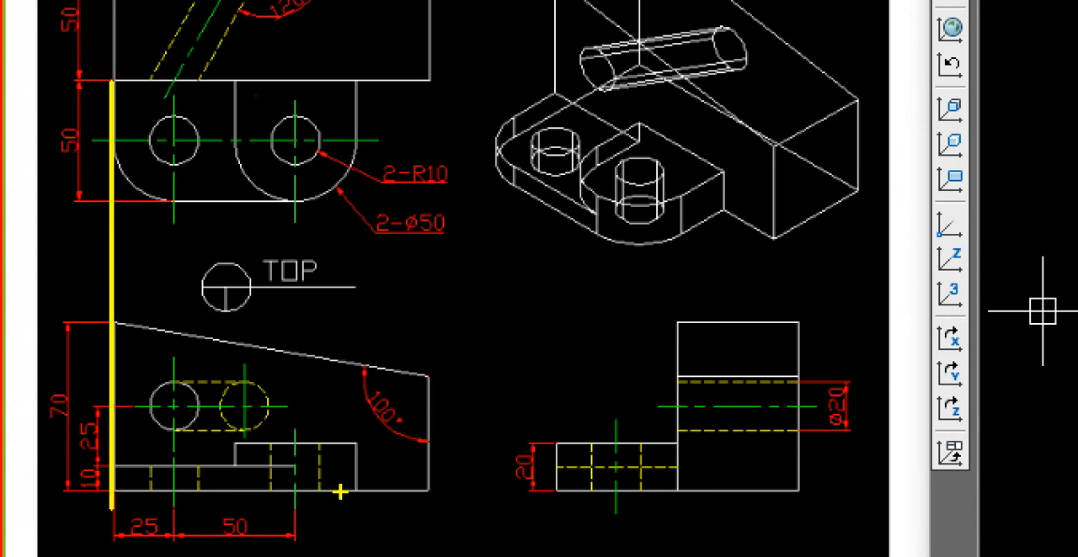
mouse_move(297, 526)
left_mouse_down()
mouse_move(332, 233)
mouse_move(296, 80)
left_mouse_up()
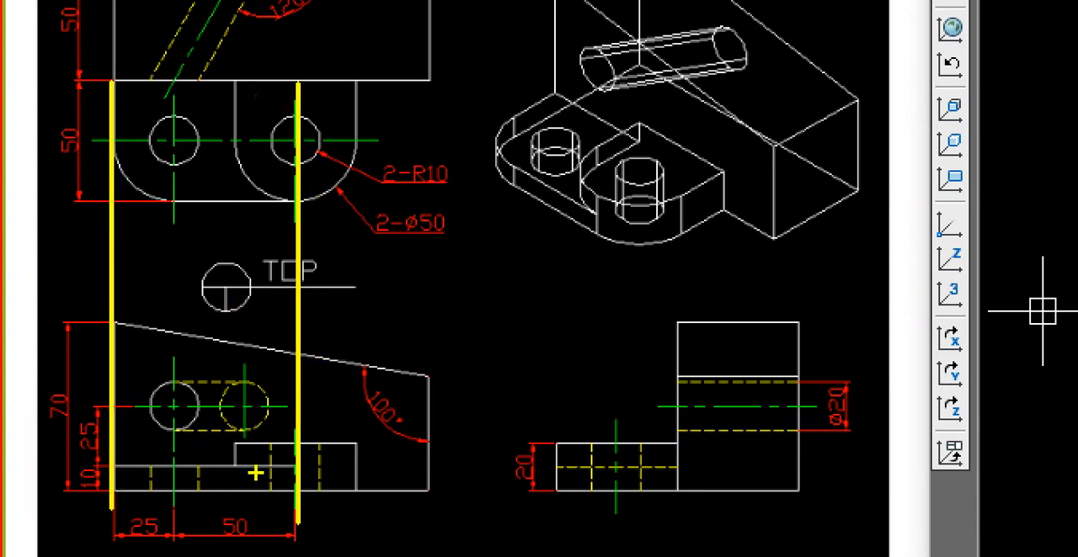
mouse_move(122, 554)
left_mouse_down()
mouse_move(148, 495)
mouse_move(266, 528)
mouse_move(249, 554)
left_mouse_up()
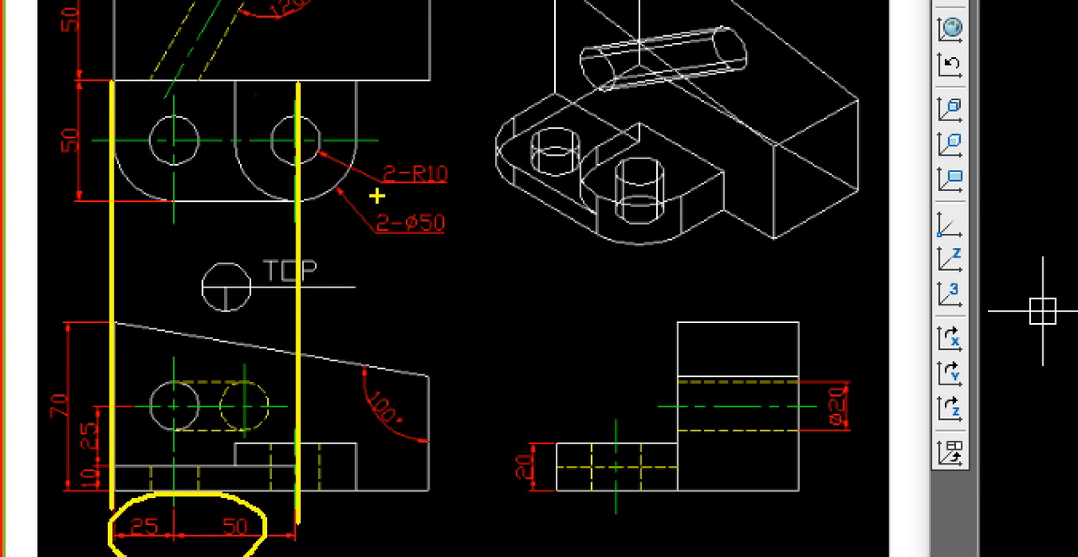
left_click_drag(309, 139, 354, 136)
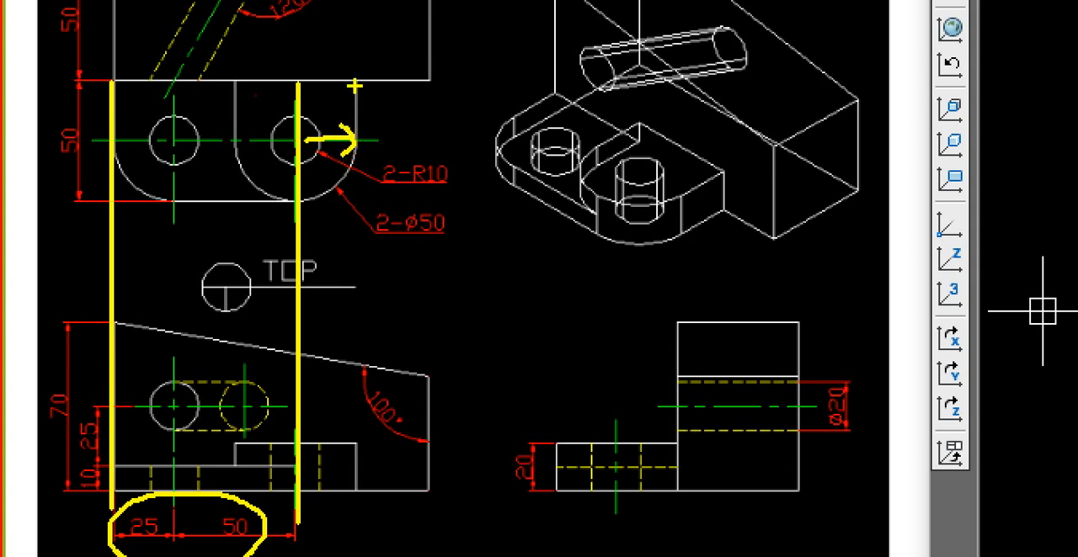
left_click_drag(354, 84, 352, 556)
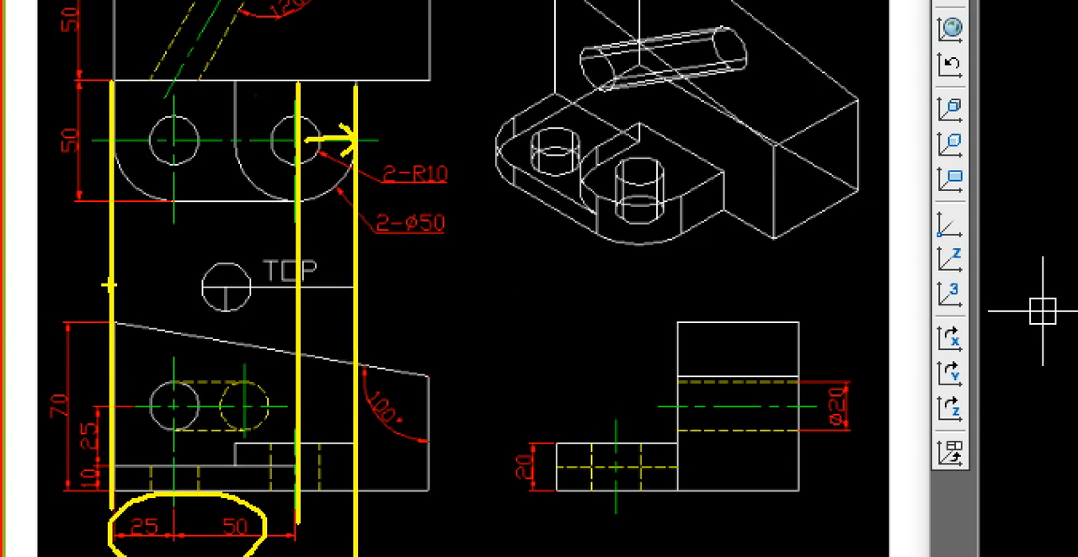
left_click_drag(107, 286, 296, 278)
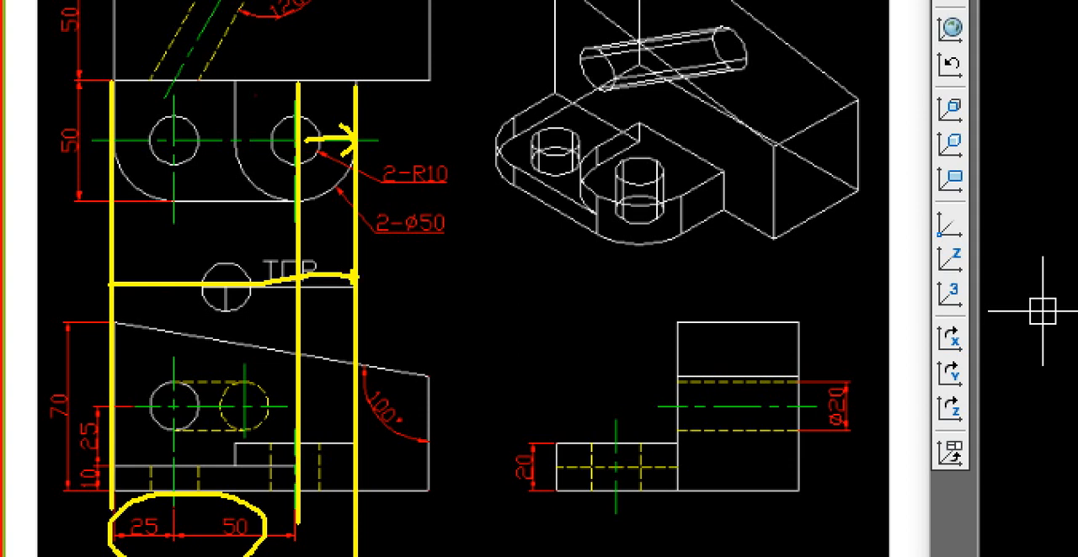
mouse_move(468, 228)
left_mouse_down()
mouse_move(392, 237)
mouse_move(476, 224)
mouse_move(445, 252)
left_mouse_up()
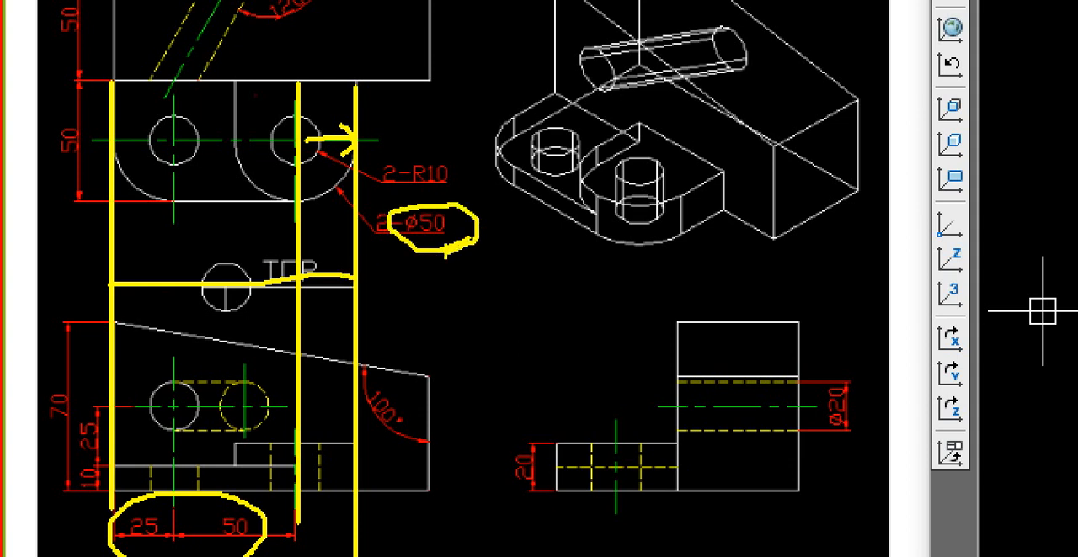
mouse_move(149, 259)
left_mouse_down()
mouse_move(122, 276)
mouse_move(165, 307)
left_mouse_up()
mouse_move(325, 258)
left_mouse_down()
mouse_move(346, 281)
mouse_move(326, 313)
left_mouse_up()
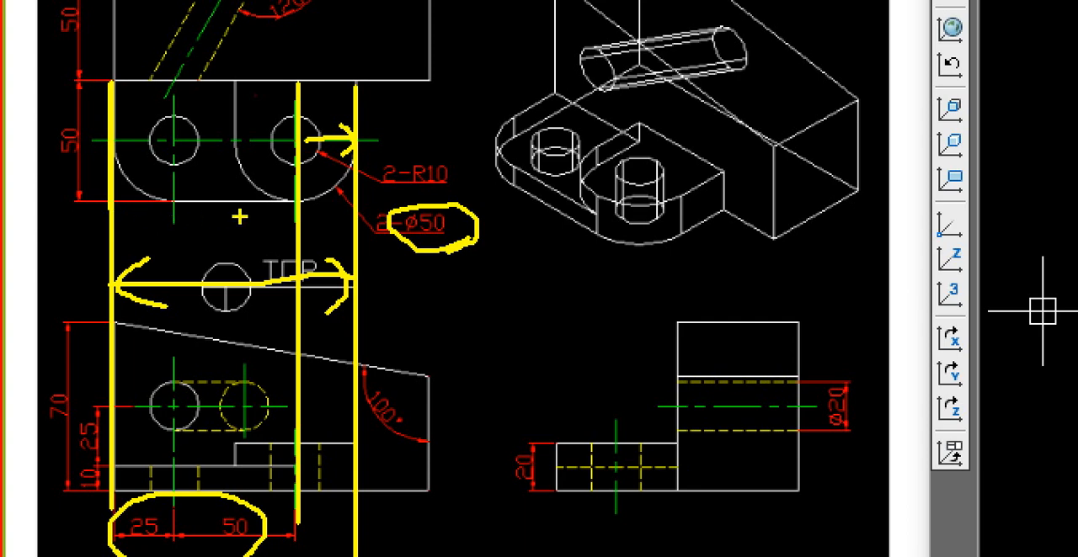
key("Escape")
Step: Draw a 100 by 50 rectangle downward from the lower-left corner of the main block's rectangle
type("rec")
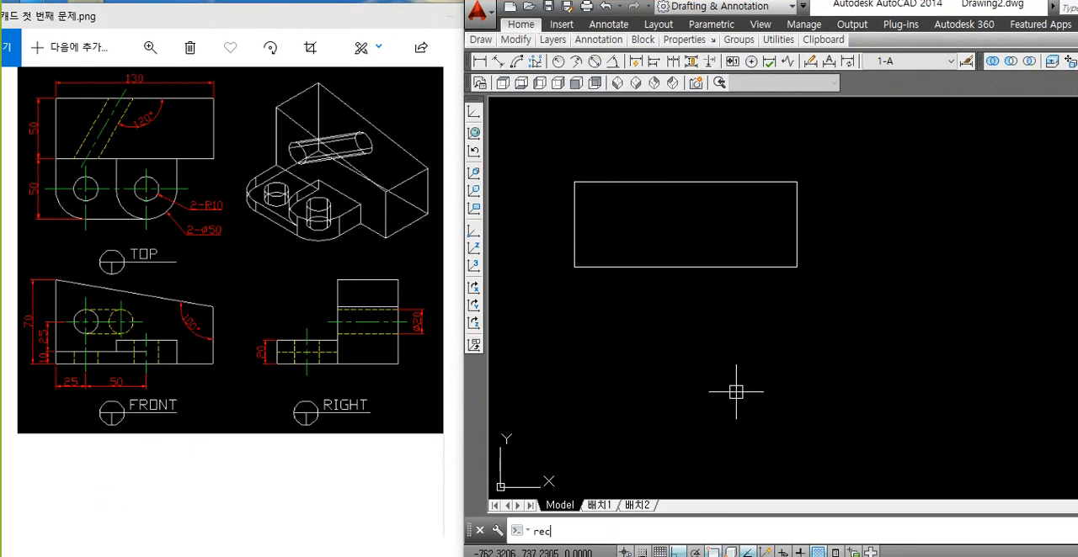
key("Return")
left_click(574, 266)
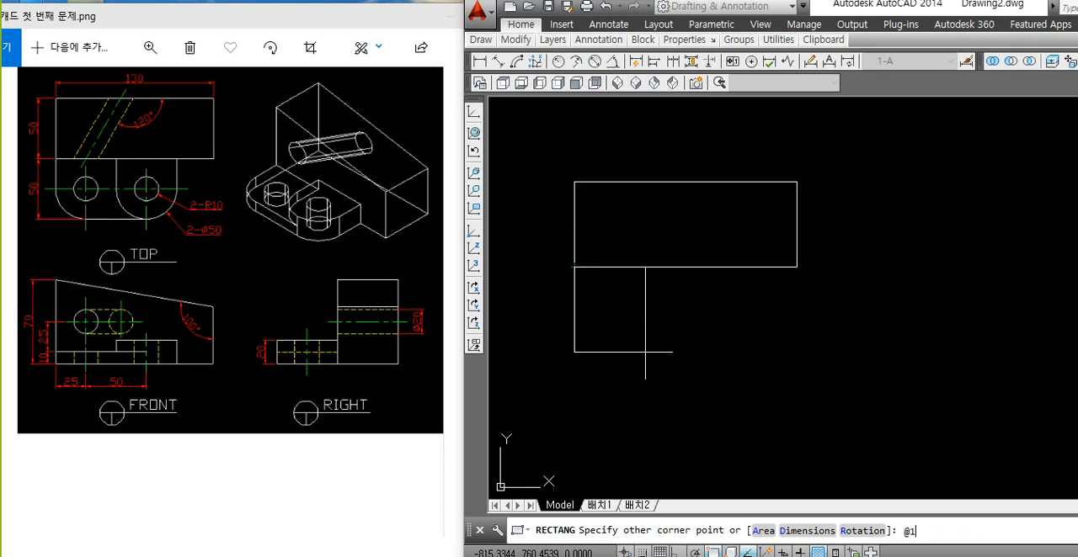
key("Return")
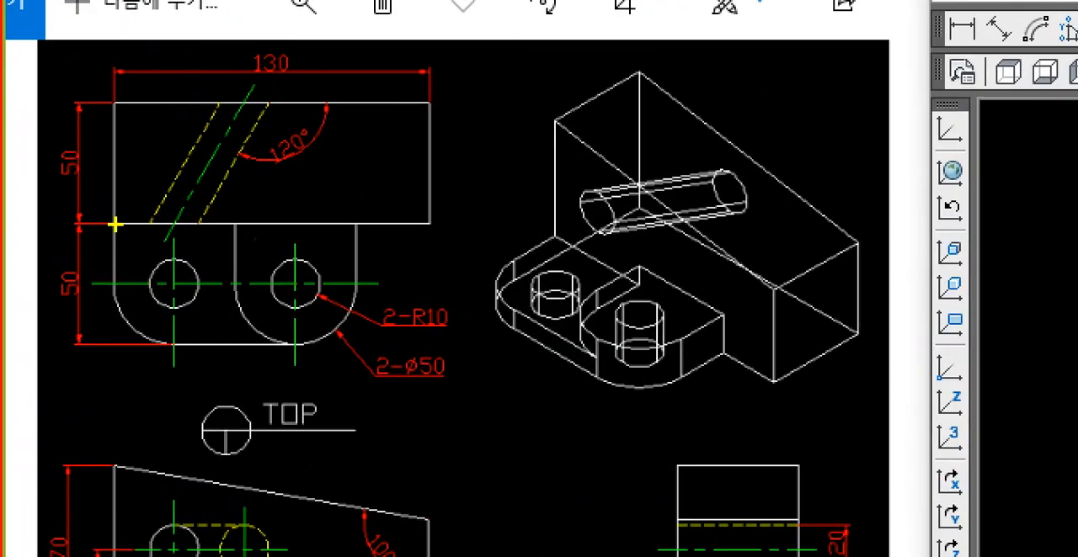
left_click_drag(82, 241, 359, 346)
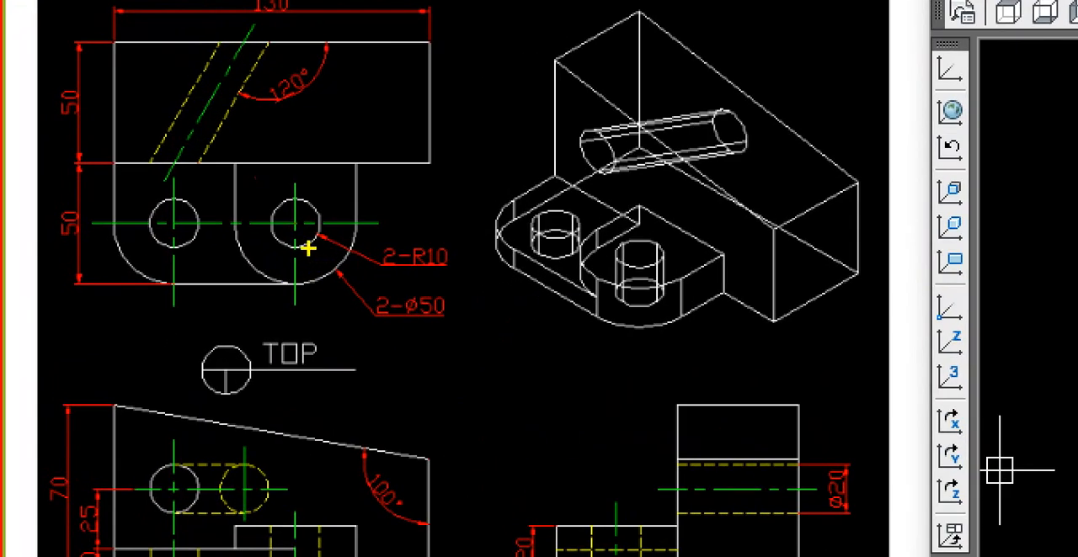
mouse_move(307, 249)
left_mouse_down()
mouse_move(276, 217)
mouse_move(306, 224)
mouse_move(287, 248)
left_mouse_up()
key("Escape")
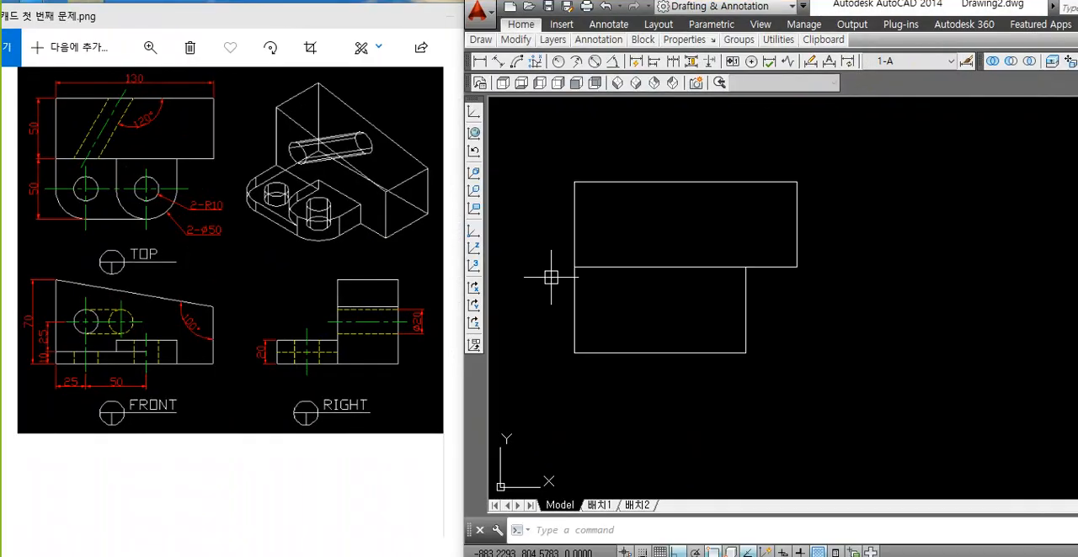
Step: Draw a circle of radius 10 in the empty space just to the right of the lower rectangle
type("c")
key("Return")
left_click(795, 325)
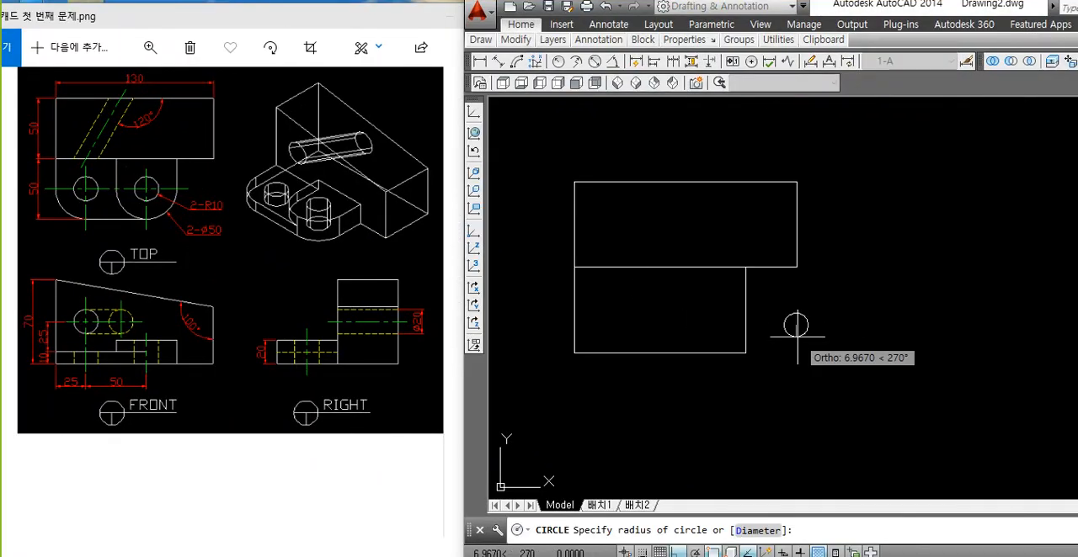
type("10")
key("Return")
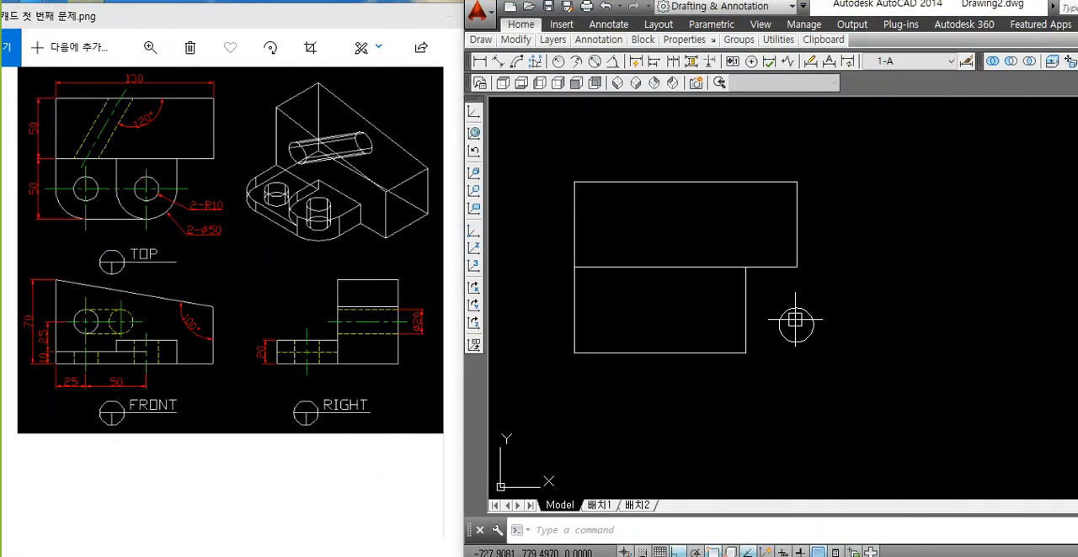
left_click(786, 317)
key("Escape")
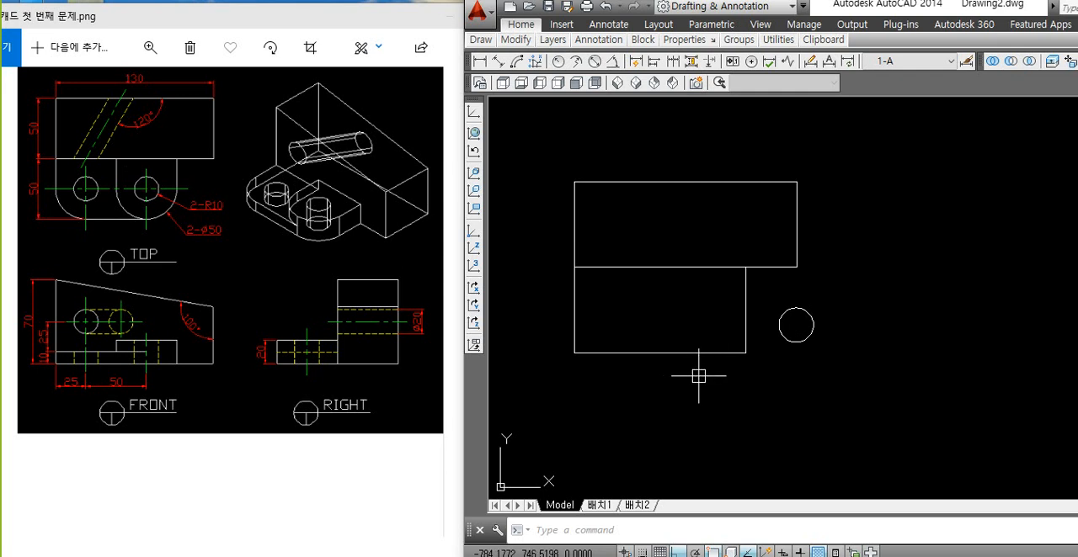
Step: Explode both rectangles into separate lines
type("x")
key("Return")
left_click(762, 298)
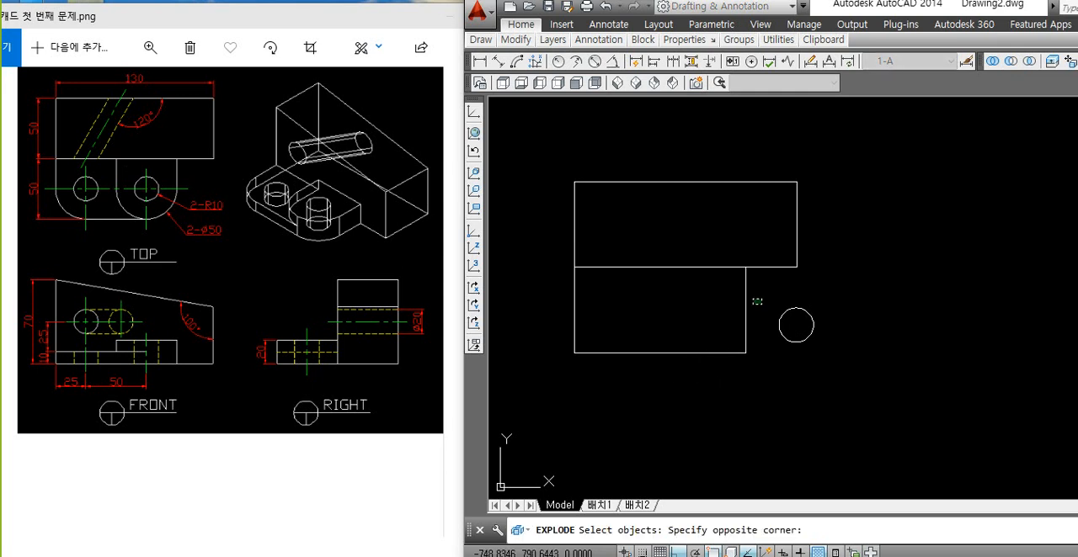
left_click(532, 372)
left_click(826, 214)
left_click(587, 283)
key("Return")
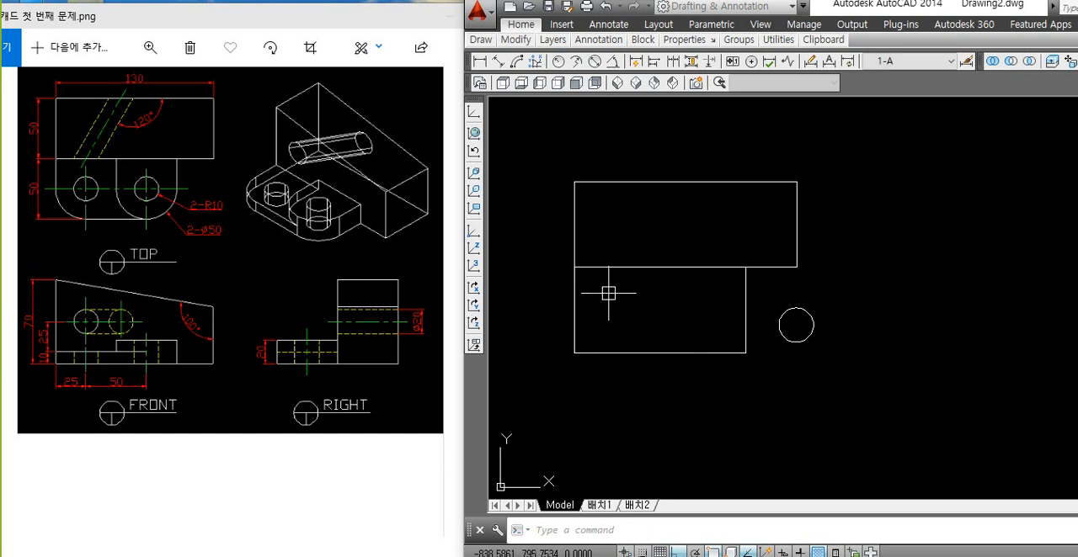
Step: Offset the lower rectangle's right edge 50 to the left to divide the two lugs
type("o")
key("Return")
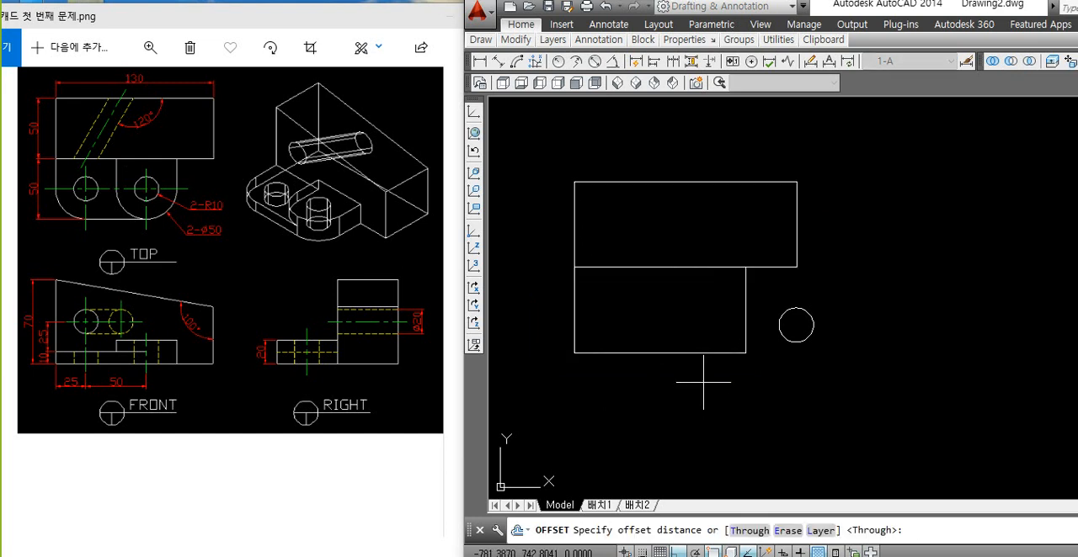
type("50")
key("Return")
left_click(745, 316)
left_click(683, 428)
key("Return")
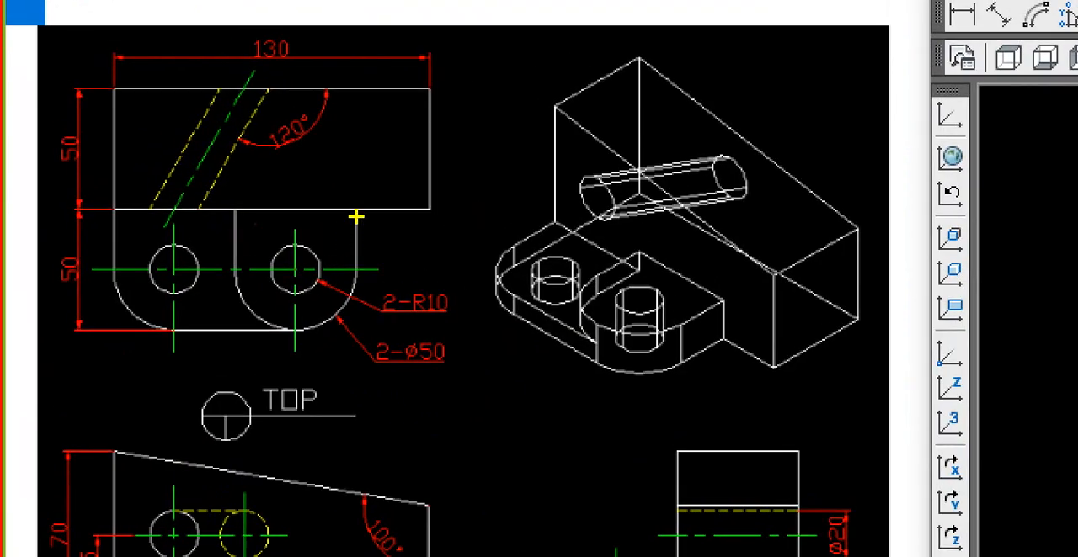
mouse_move(195, 117)
left_mouse_down()
mouse_move(195, 213)
mouse_move(234, 384)
left_mouse_up()
mouse_move(344, 361)
left_mouse_down()
mouse_move(252, 360)
mouse_move(281, 373)
left_mouse_up()
key("Escape")
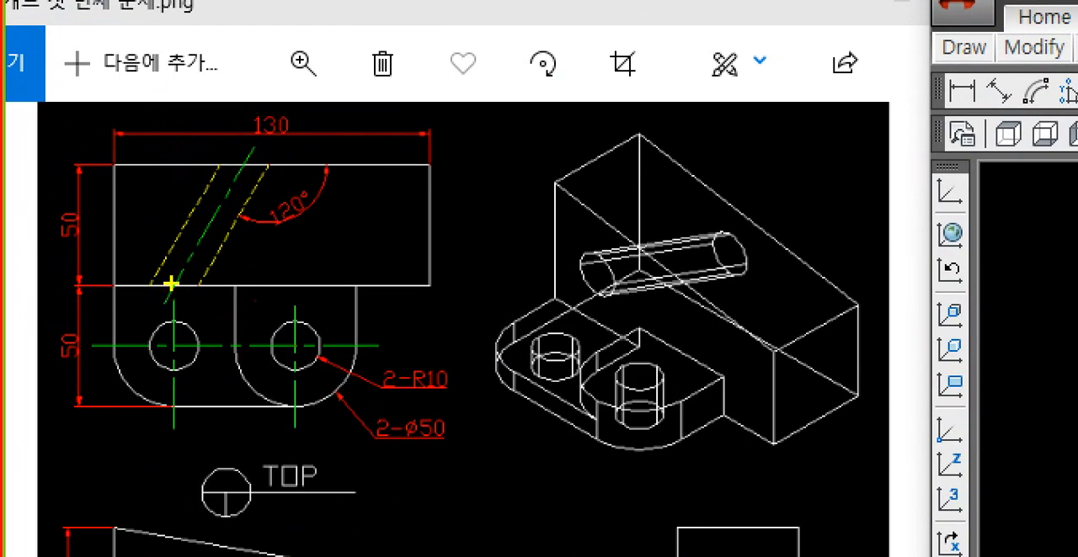
left_click_drag(174, 281, 229, 184)
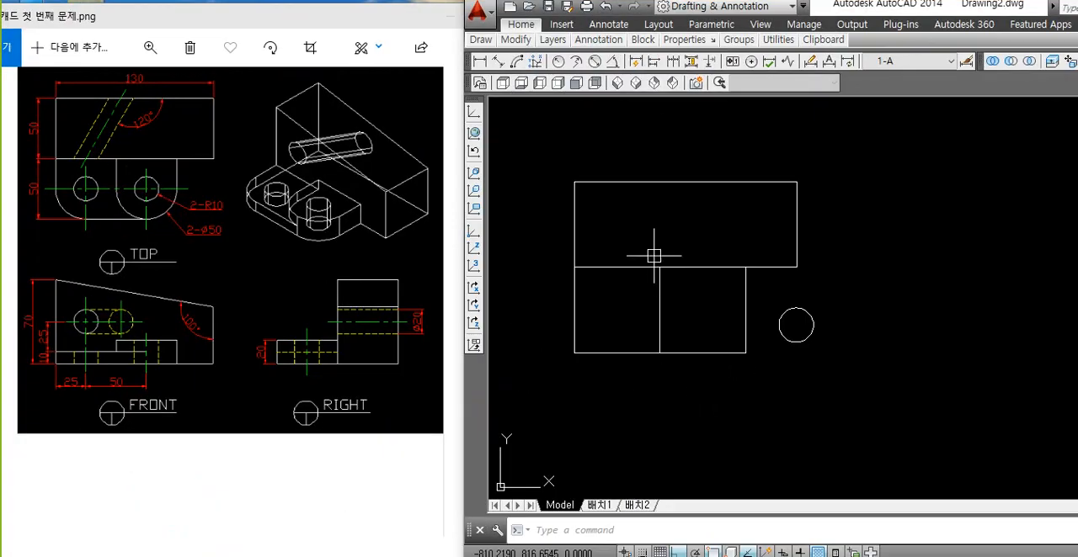
Step: Offset the main block's left edge 25 to the right, inside the block
type("o")
key("Return")
type("2")
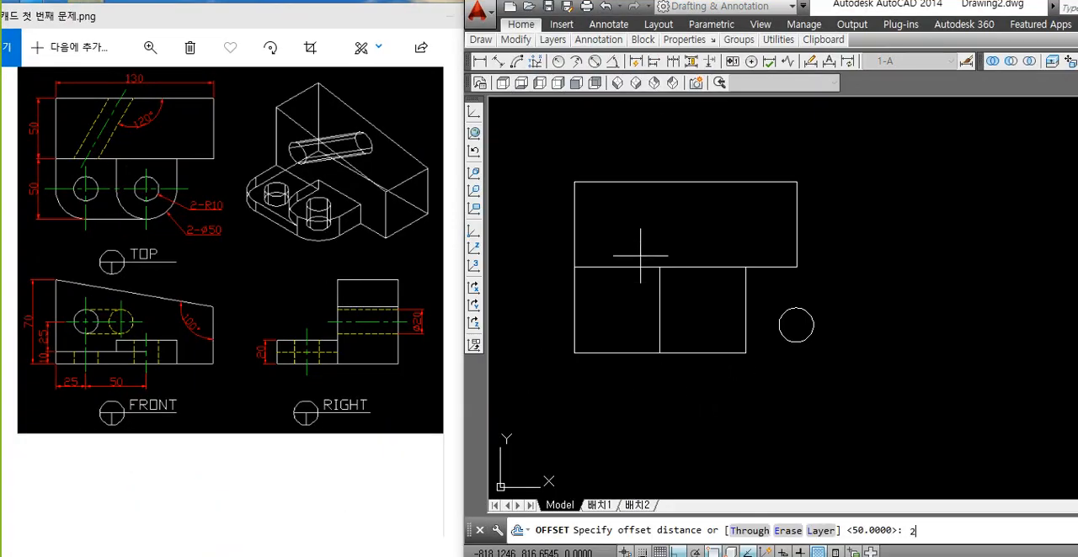
type("5")
key("Return")
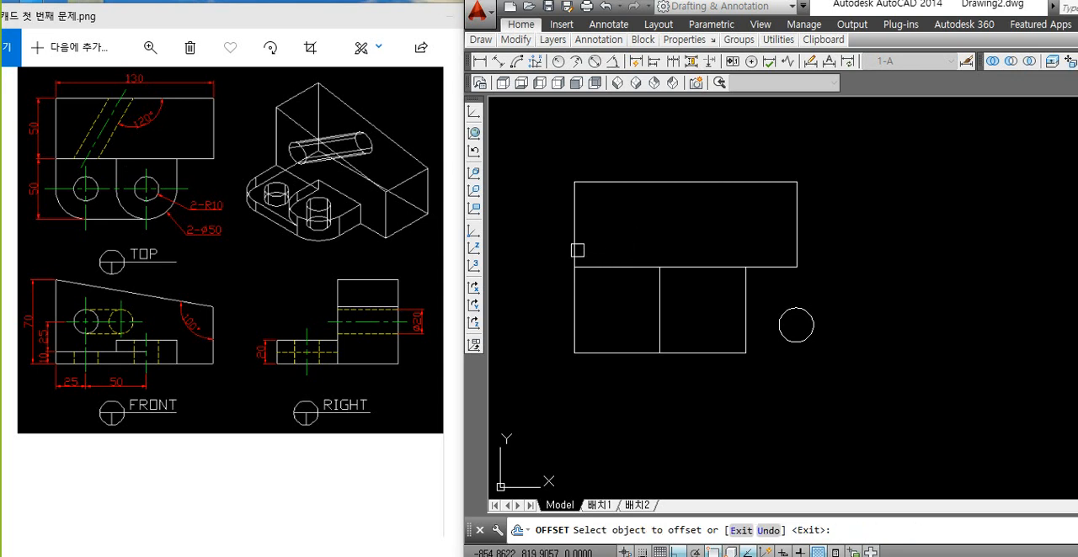
left_click(576, 248)
left_click(591, 249)
key("Return")
Step: Draw a slanted line from the offset line's lower end up past the block's top edge, at 120° to that edge
type("l")
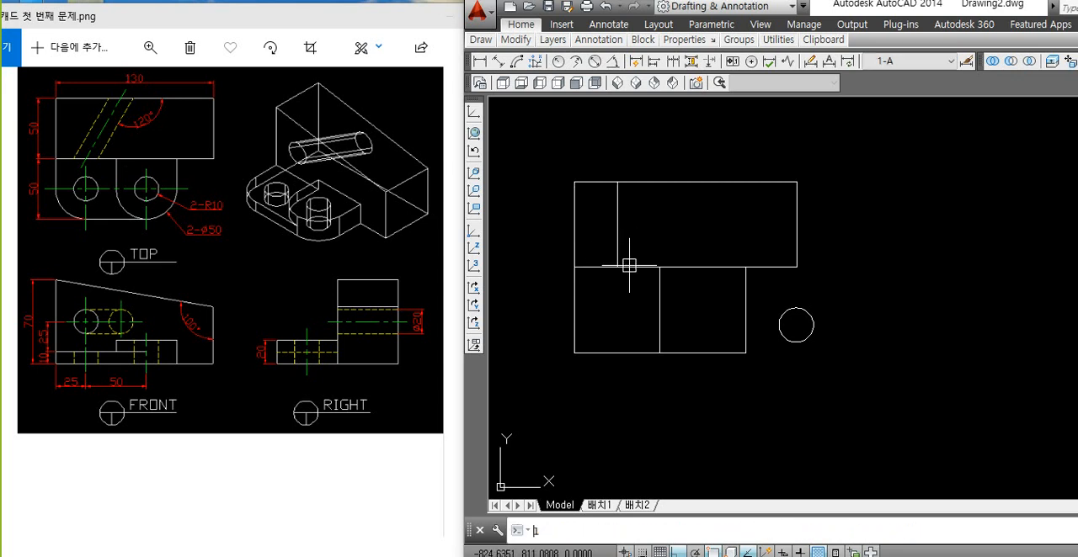
key("Return")
left_click(617, 267)
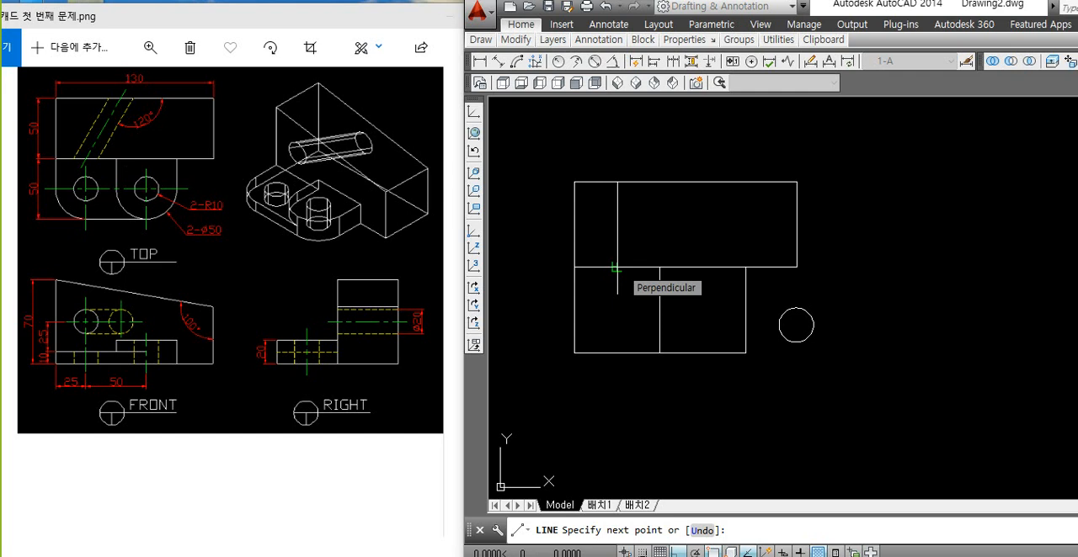
type("<")
left_click(691, 140)
key("Return")
Step: Trim the slanted line above the block's top edge and delete the vertical offset line
type("tr")
key("Return")
key("Return")
left_click(679, 162)
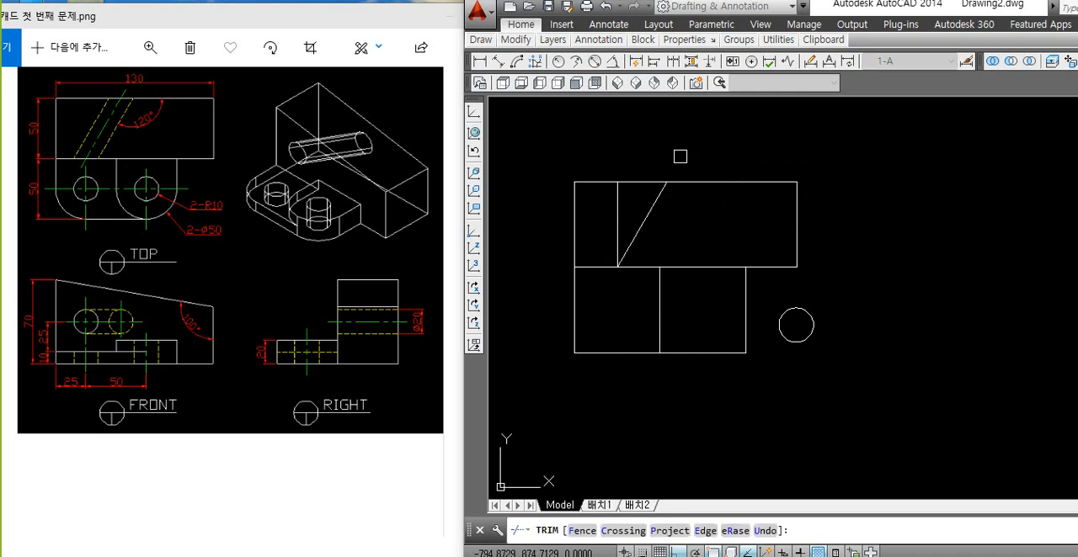
key("Return")
left_click(617, 233)
key("Delete")
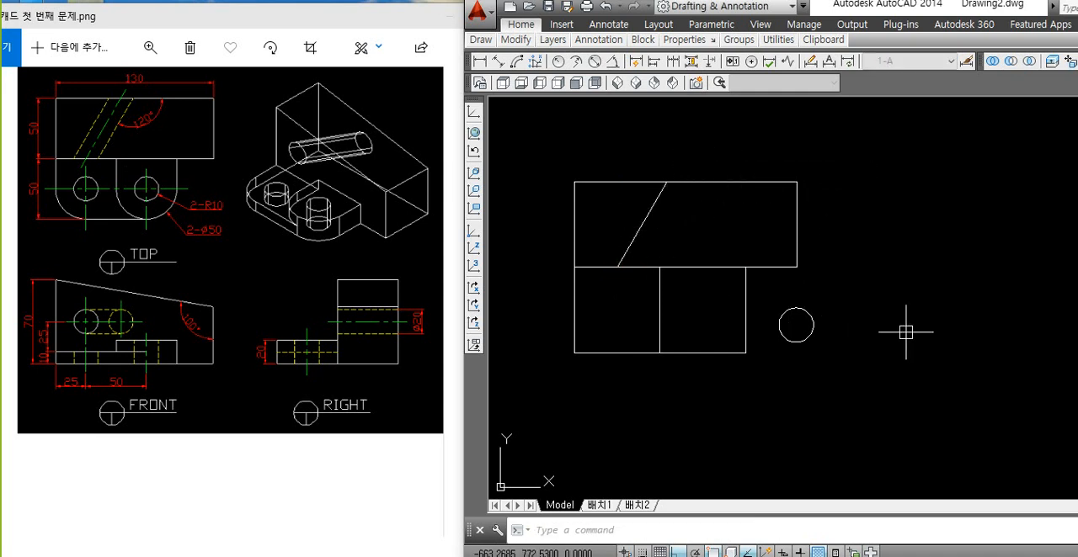
Step: Assign the slanted line to the green centre-line layer
left_click(719, 230)
left_click(618, 232)
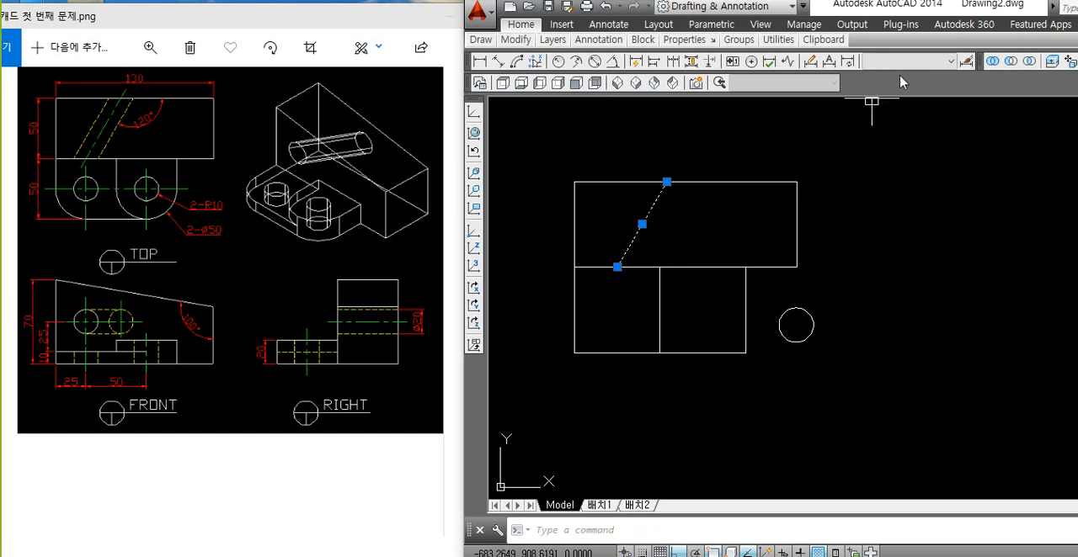
left_click(552, 40)
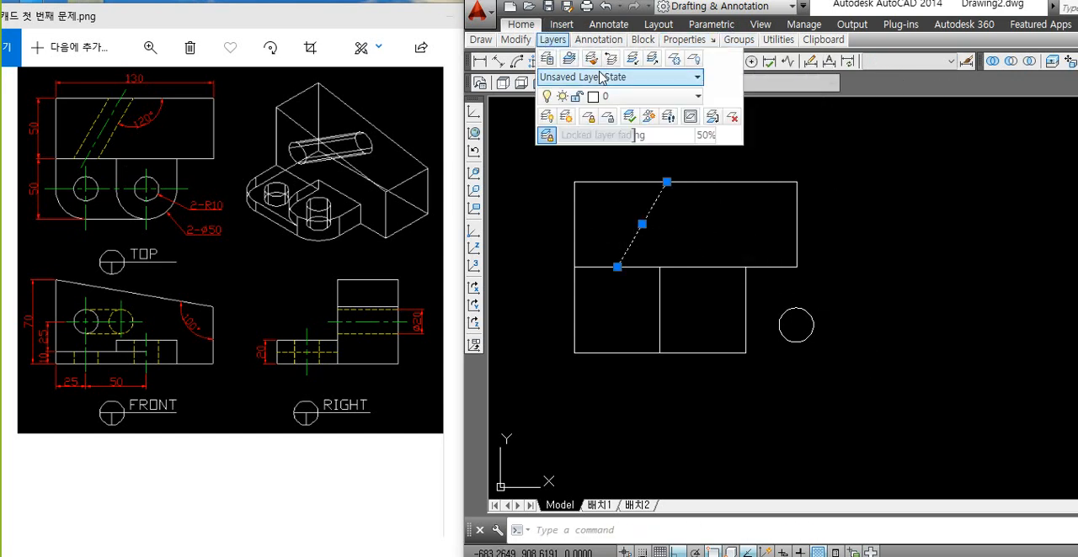
left_click(618, 96)
left_click(623, 230)
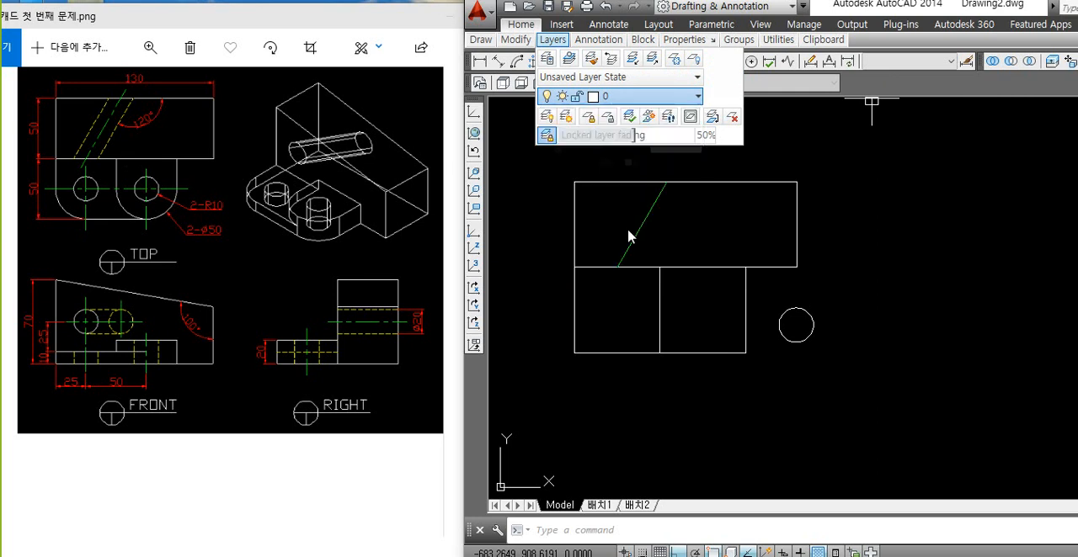
key("Escape")
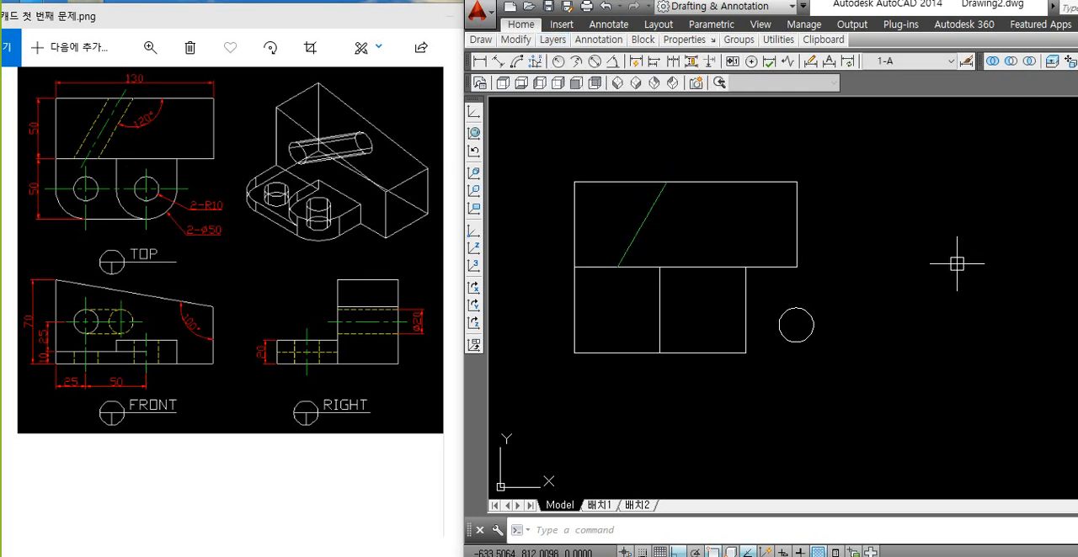
type("l")
key("Return")
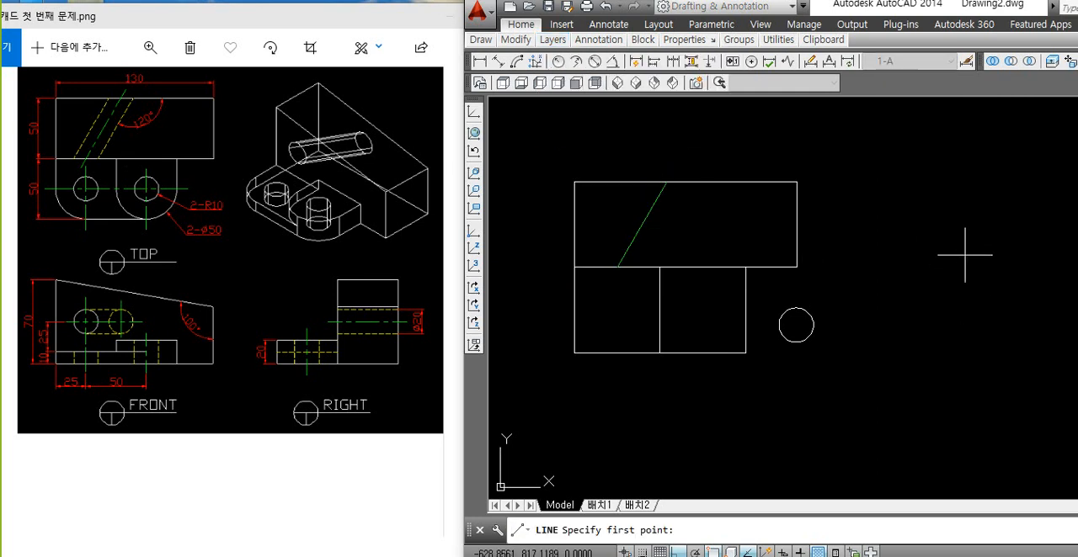
key("Escape")
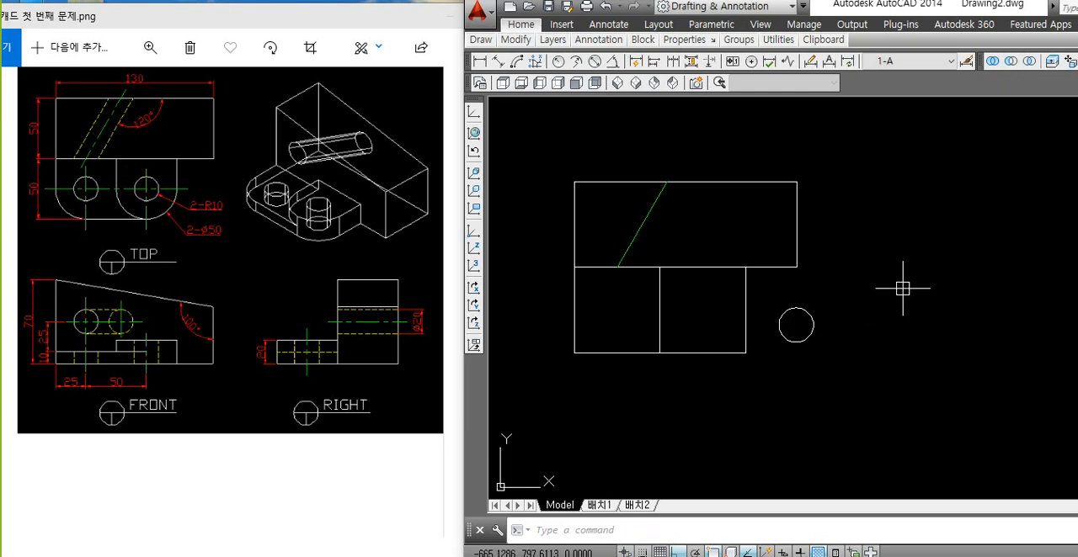
Step: Dimension the horizontal distance from the block's lower-left corner to the slanted line's lower end
type("dli")
key("Return")
left_click(572, 266)
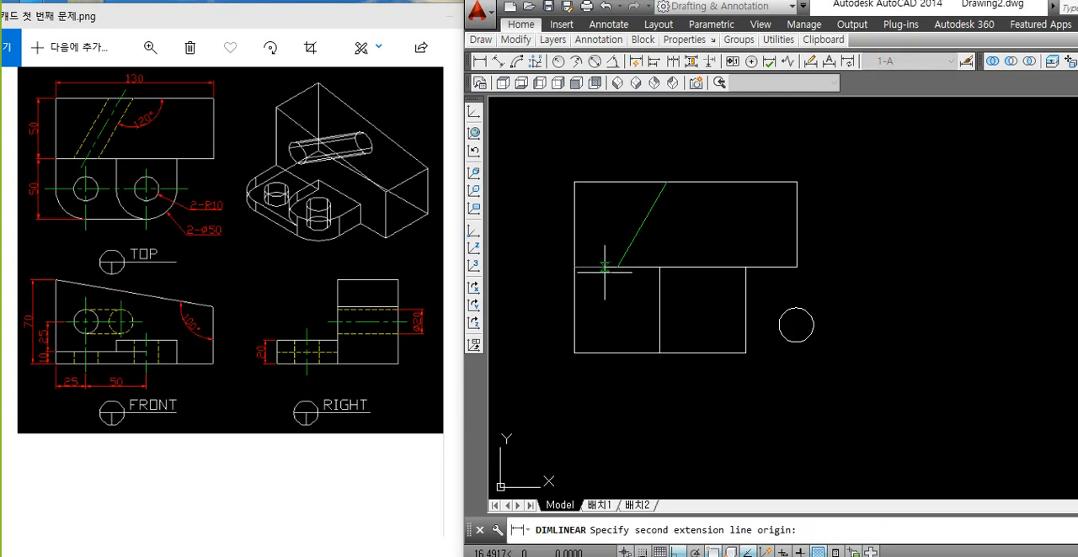
left_click(619, 266)
left_click(623, 305)
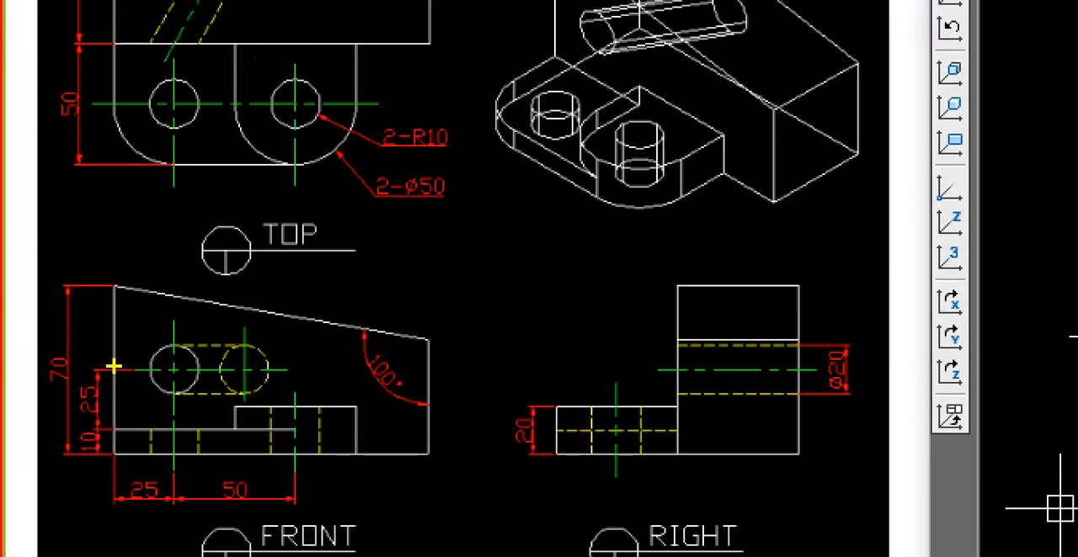
mouse_move(172, 369)
left_mouse_down()
mouse_move(233, 267)
mouse_move(164, 48)
mouse_move(172, 37)
left_mouse_up()
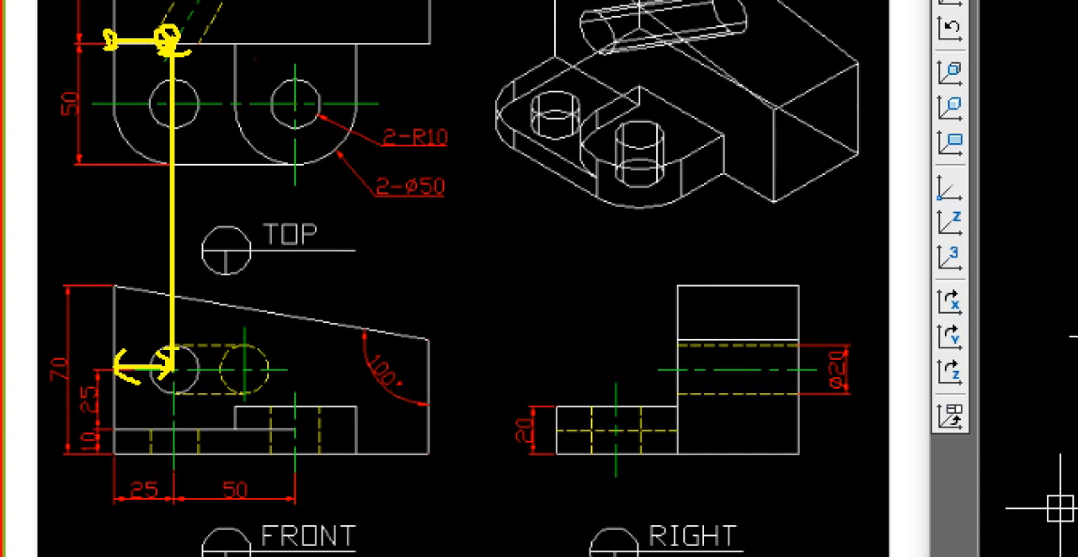
key("Escape")
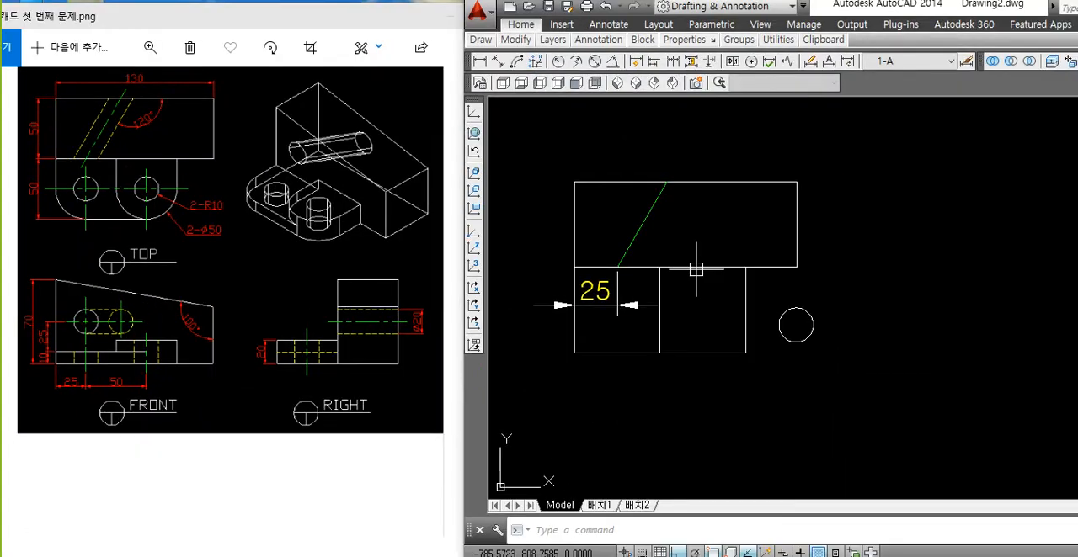
left_click(631, 248)
key("Escape")
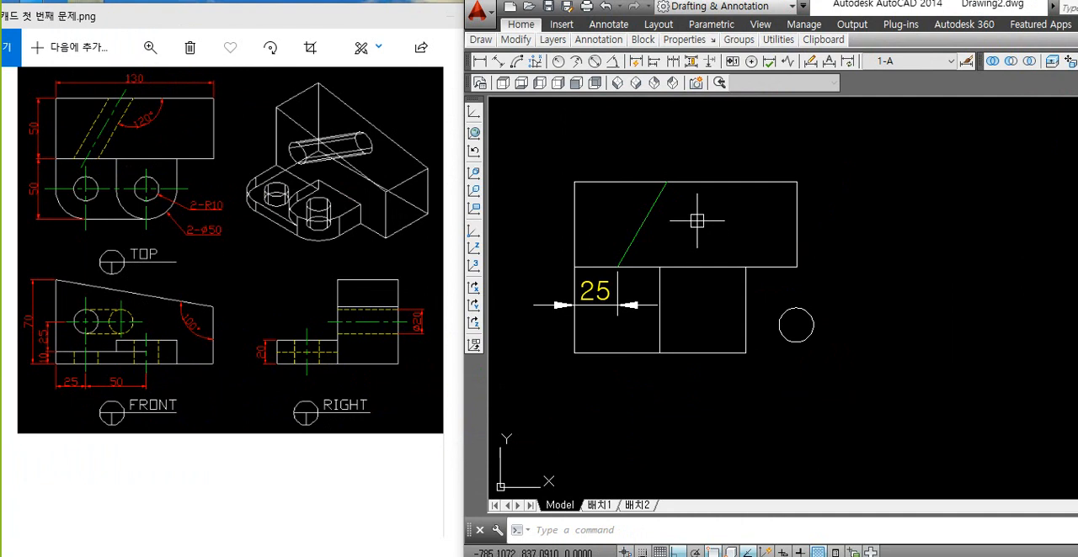
Step: Measure the angle between the block's top edge and the slanted line
type("dran")
key("Return")
left_click(692, 182)
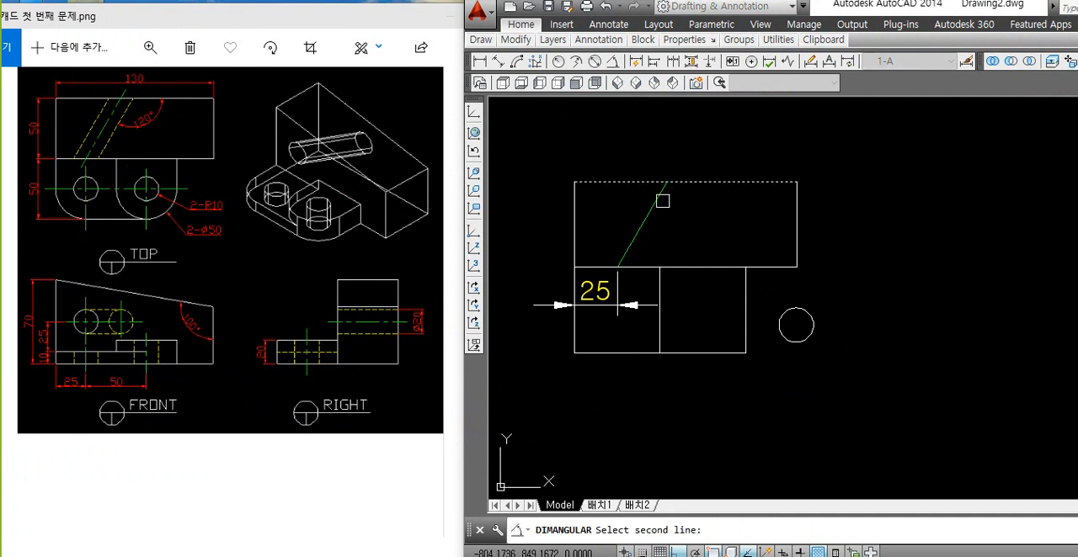
left_click(657, 197)
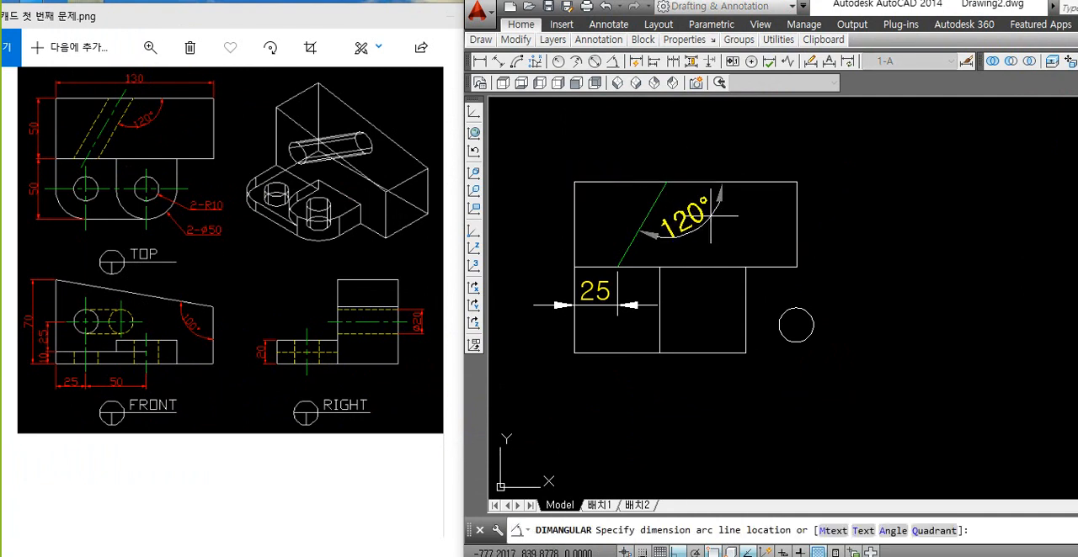
key("Escape")
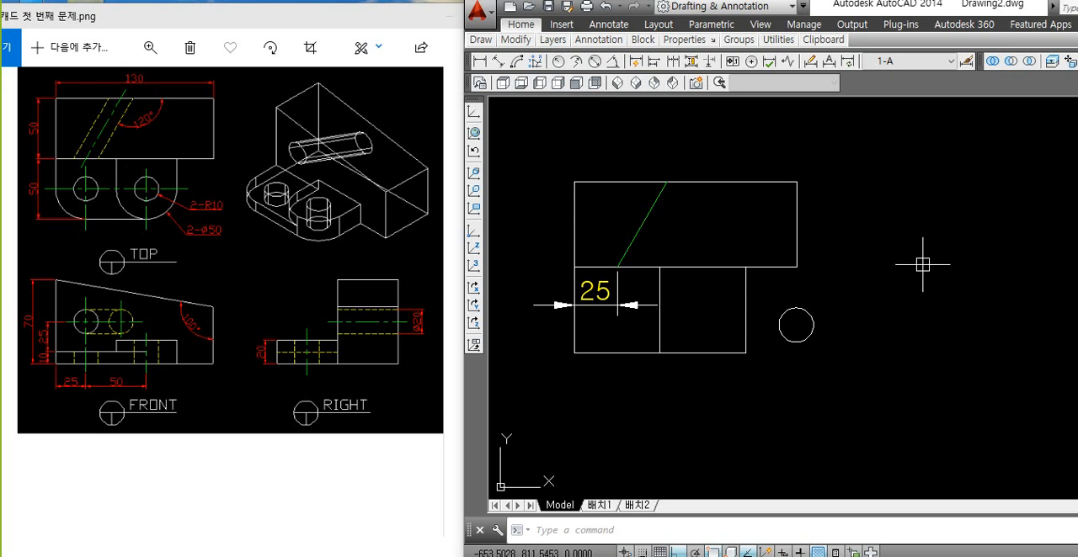
Step: Delete the horizontal dimension below the slanted line
left_click(620, 314)
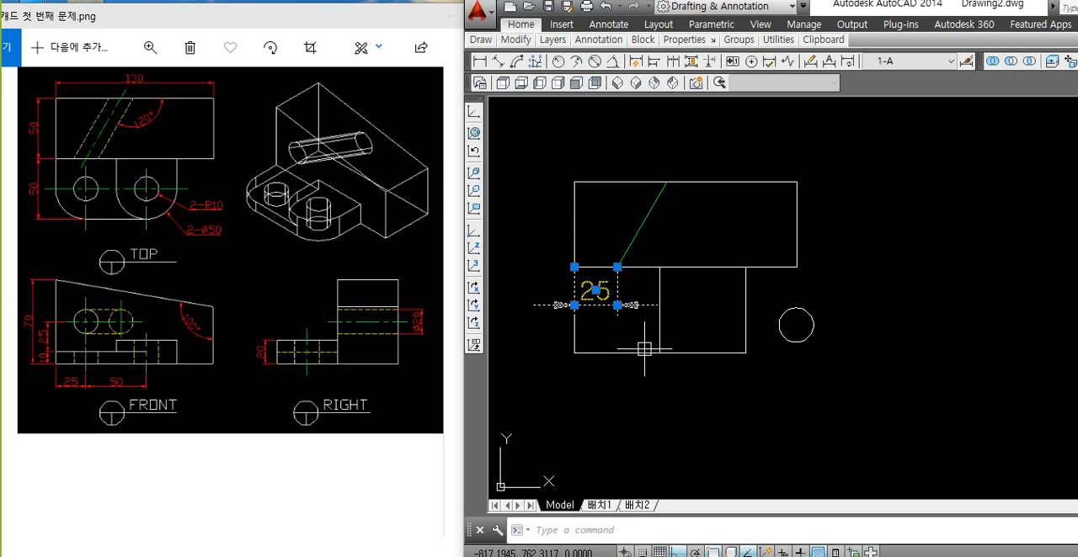
key("Delete")
scroll(641, 294, "down", 3)
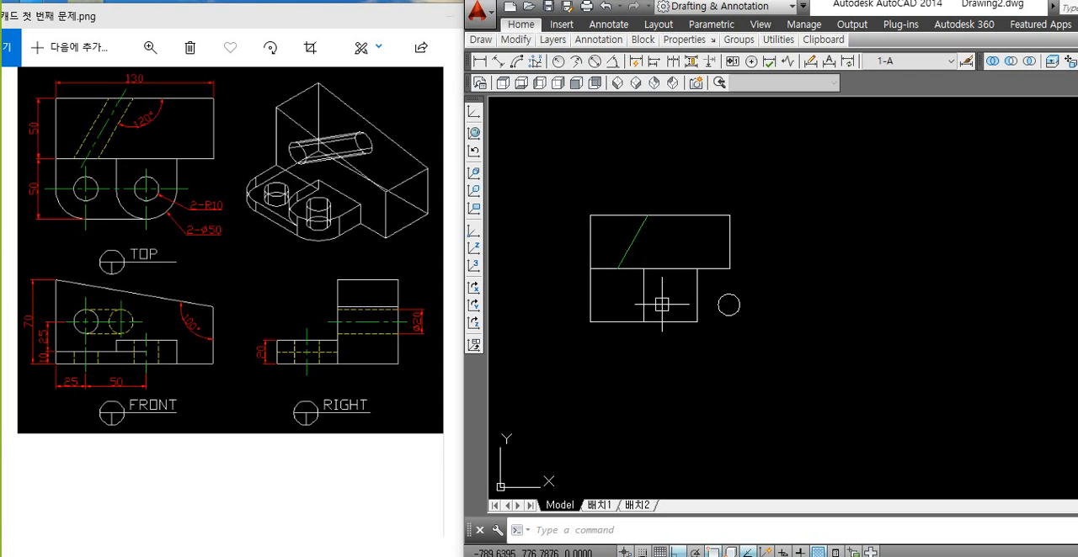
left_click(575, 232)
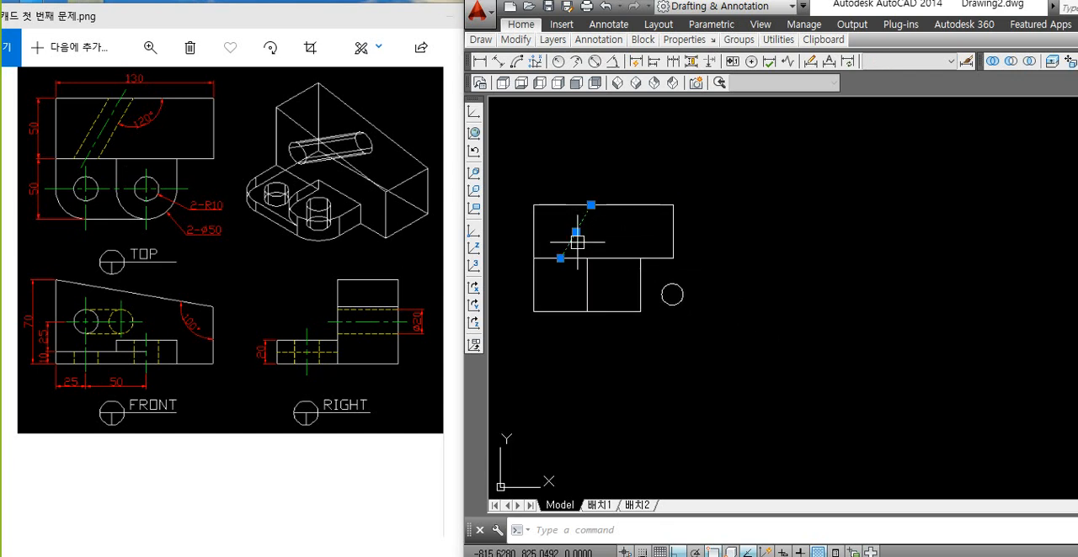
scroll(549, 222, "up", 3)
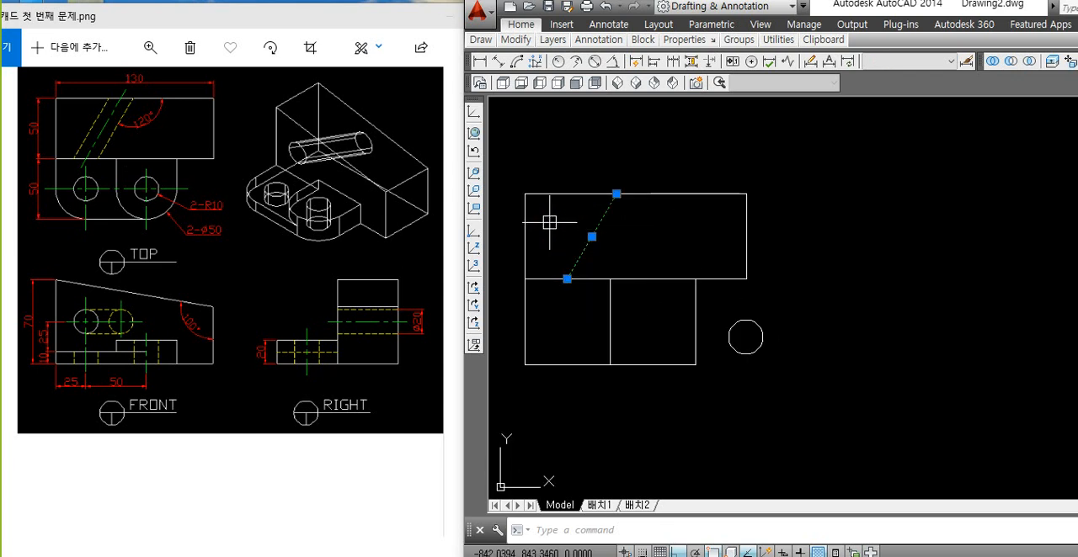
key("Escape")
left_click(577, 257)
key("Escape")
left_click(577, 252)
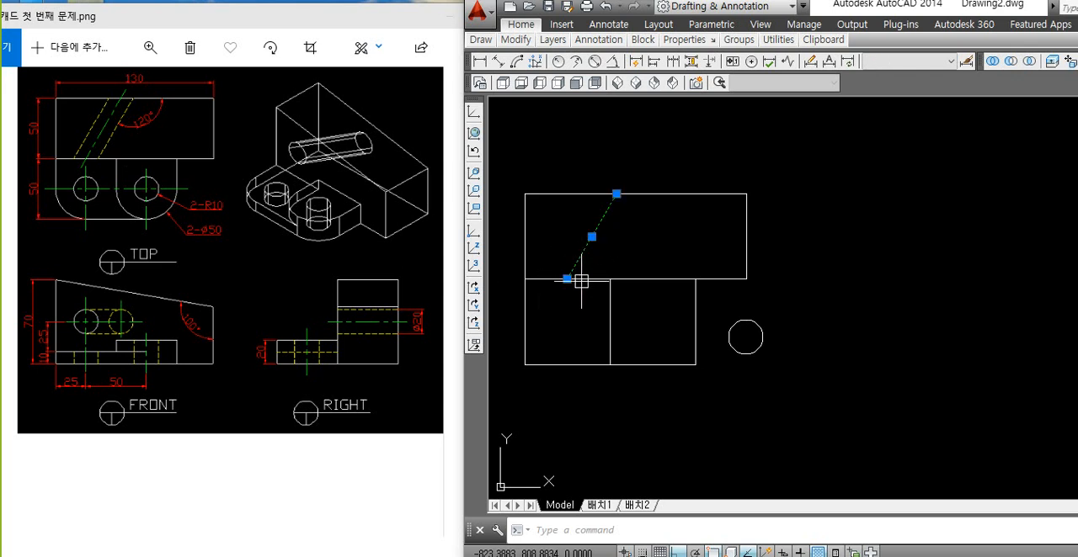
key("Escape")
left_click(572, 248)
left_click(584, 247)
key("Escape")
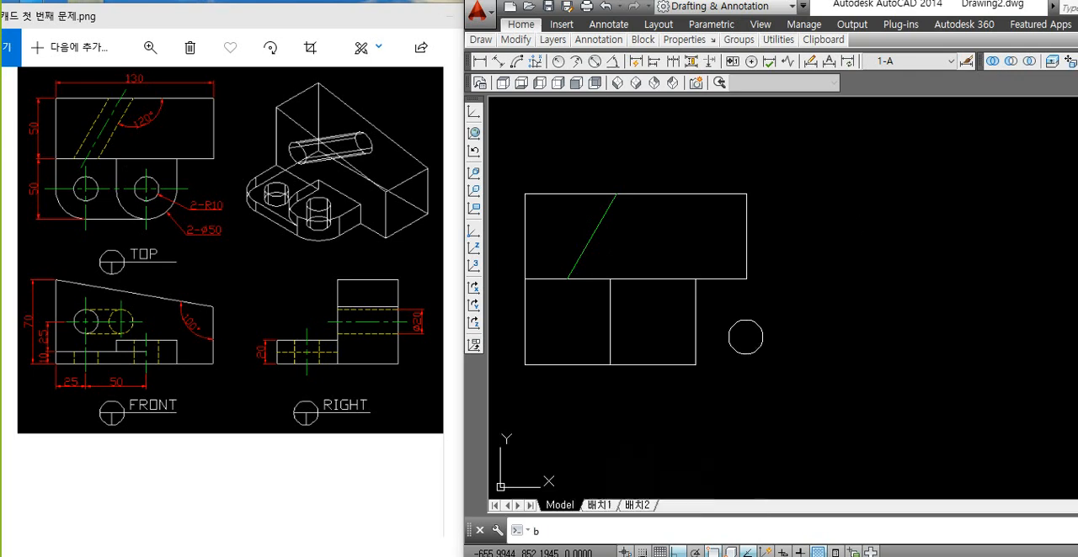
Step: Try to create a boundary polyline from the block area left of the slanted line
key("Return")
key("Escape")
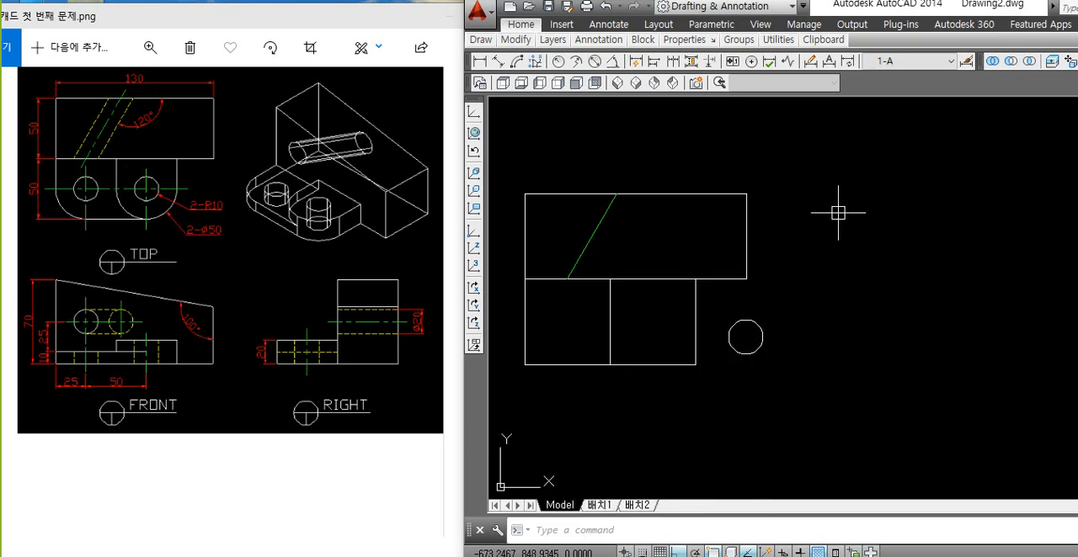
type("bo")
key("Return")
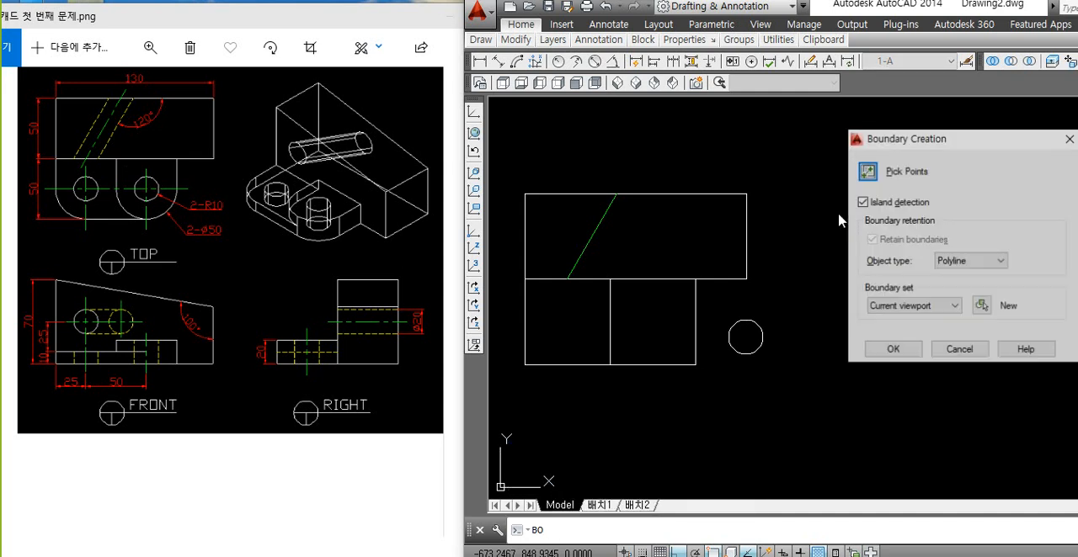
left_click(869, 170)
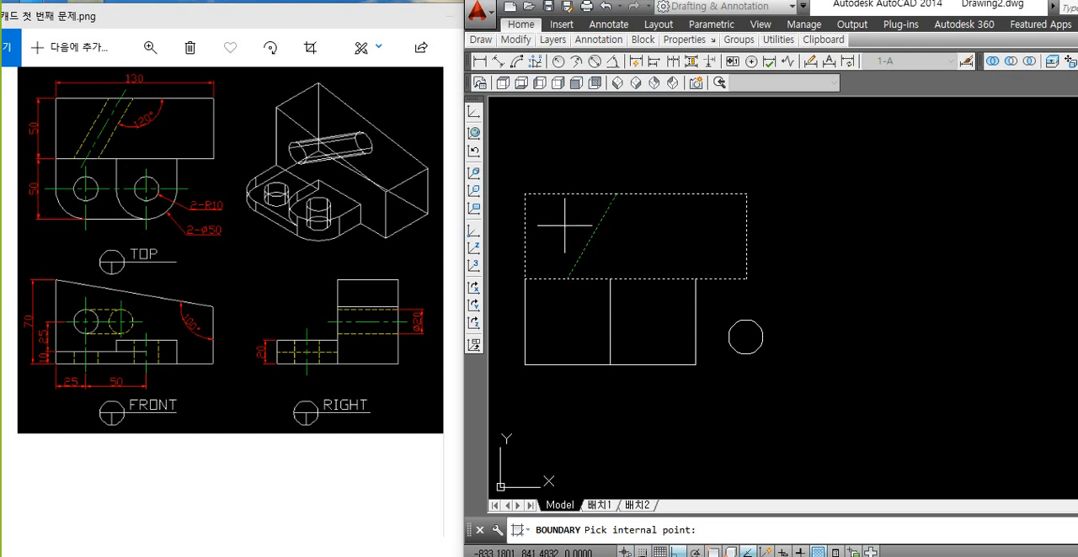
key("Return")
left_click(591, 237)
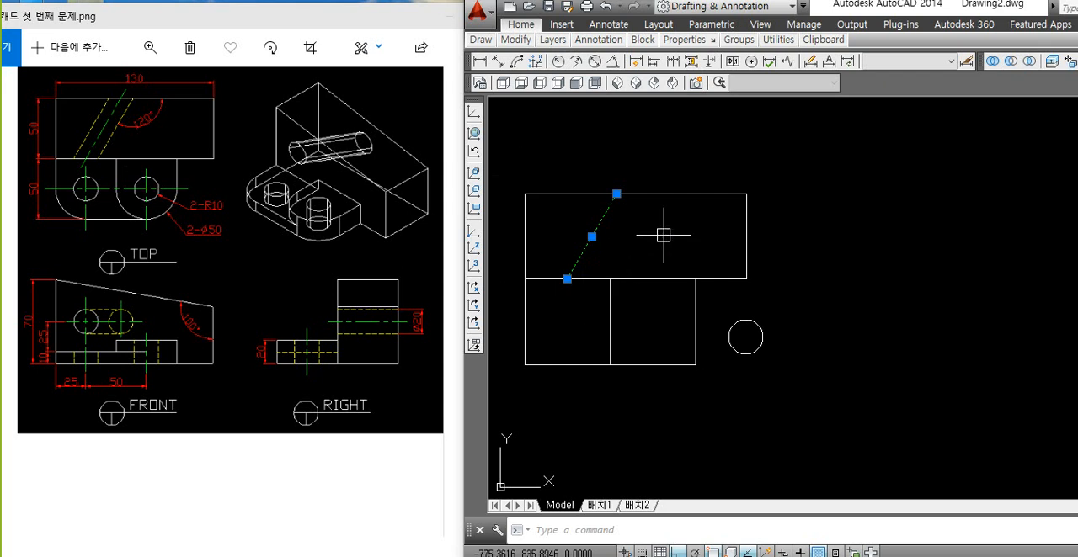
key("Escape")
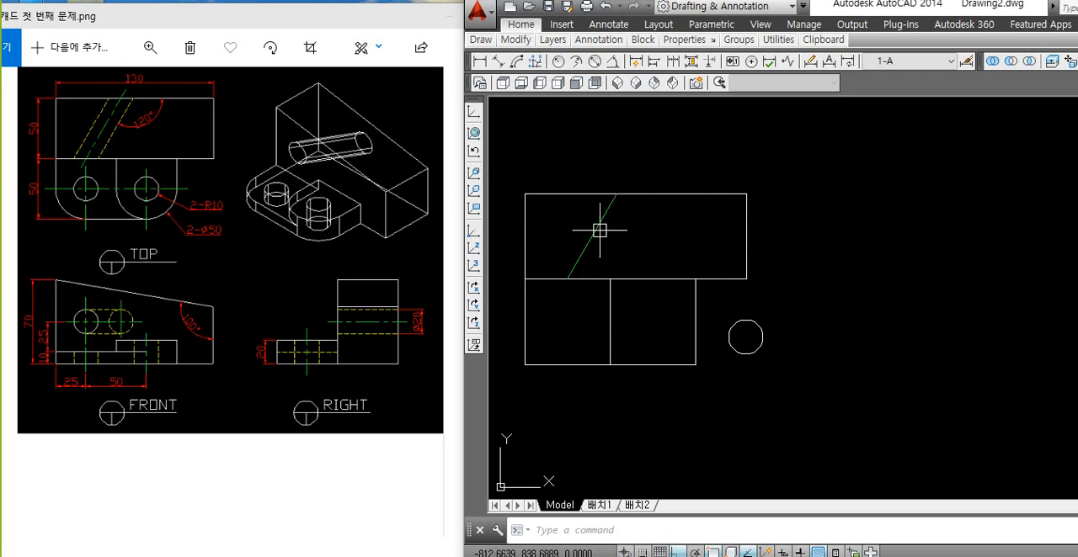
Step: Move the slanted line horizontally out of the block into the empty space to its right
type("m")
key("Return")
left_click(593, 235)
key("Return")
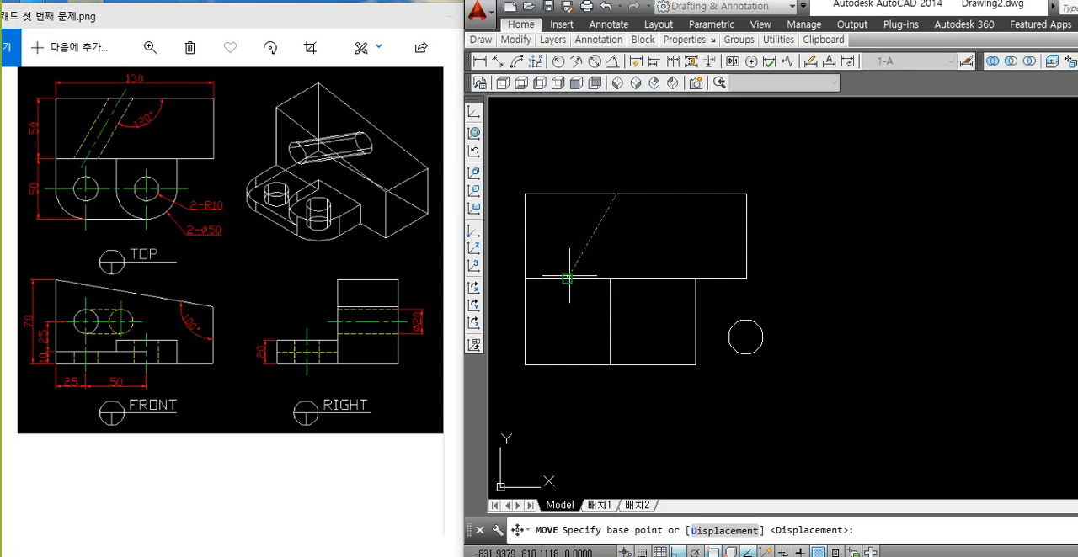
left_click(569, 277)
left_click(782, 280)
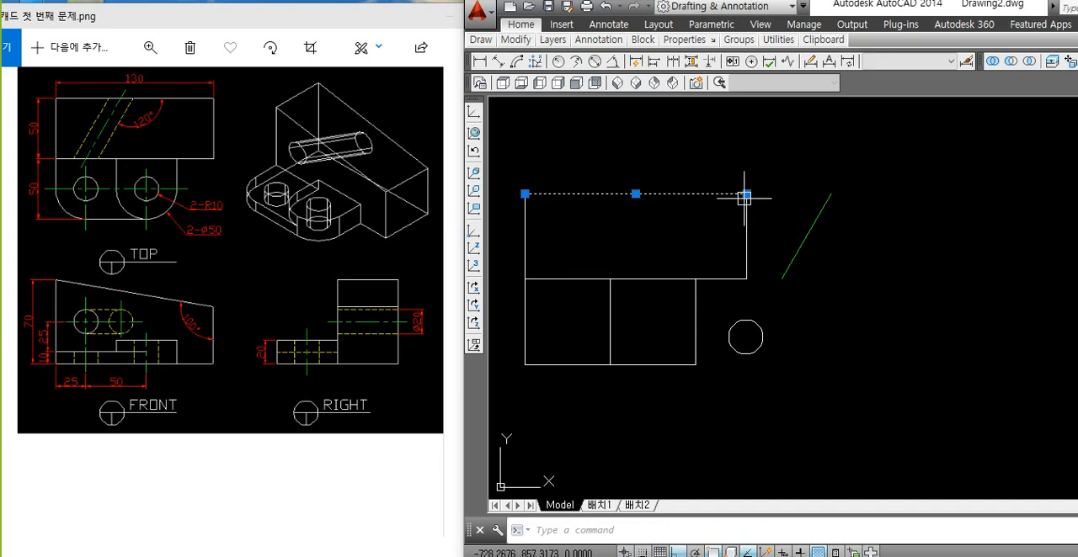
left_click(724, 280)
key("Escape")
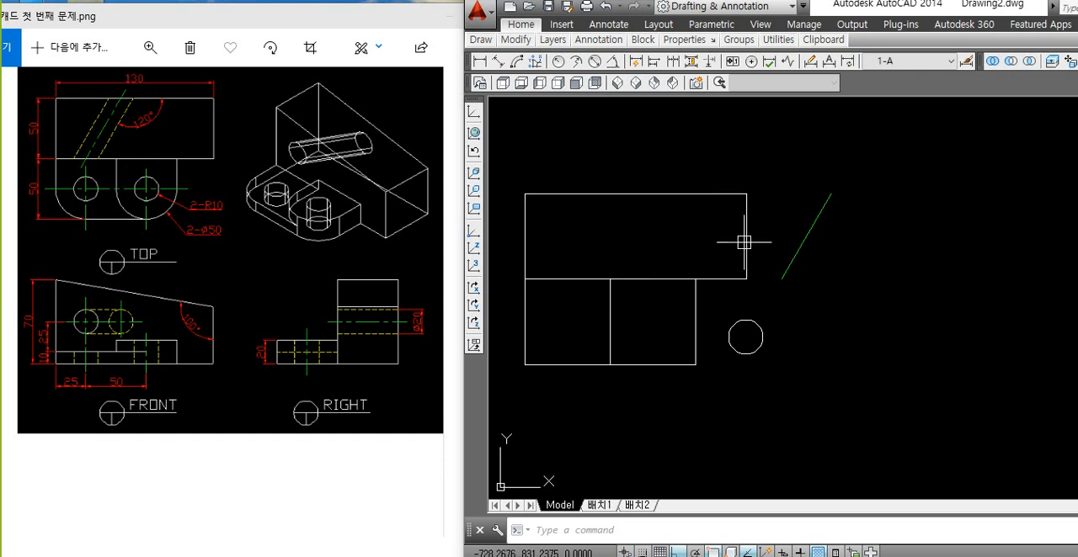
Step: Check the block's top, bottom and left edges one by one to see how they are built
left_click(656, 197)
key("Escape")
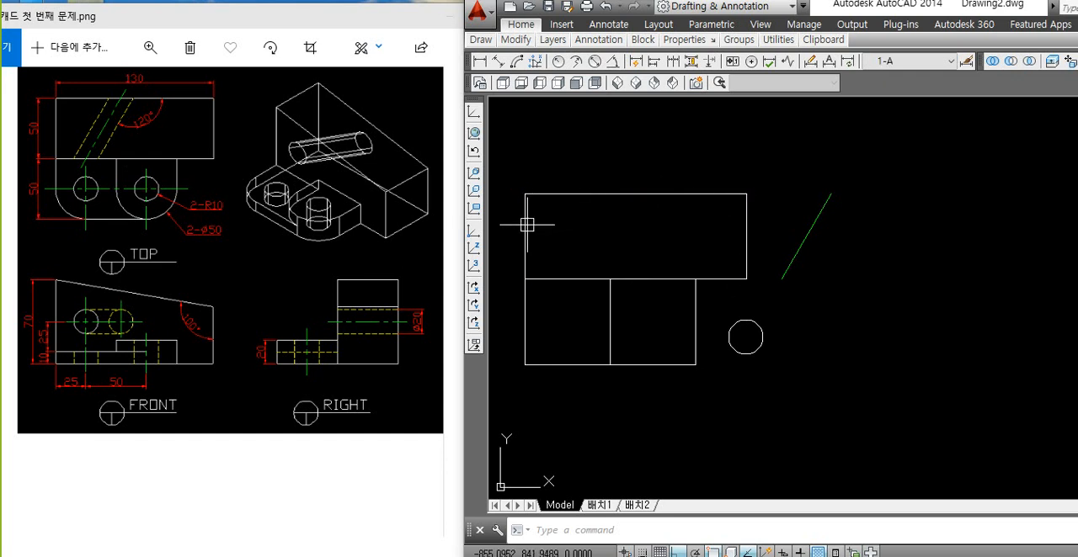
left_click(538, 278)
key("Escape")
left_click(526, 236)
key("Escape")
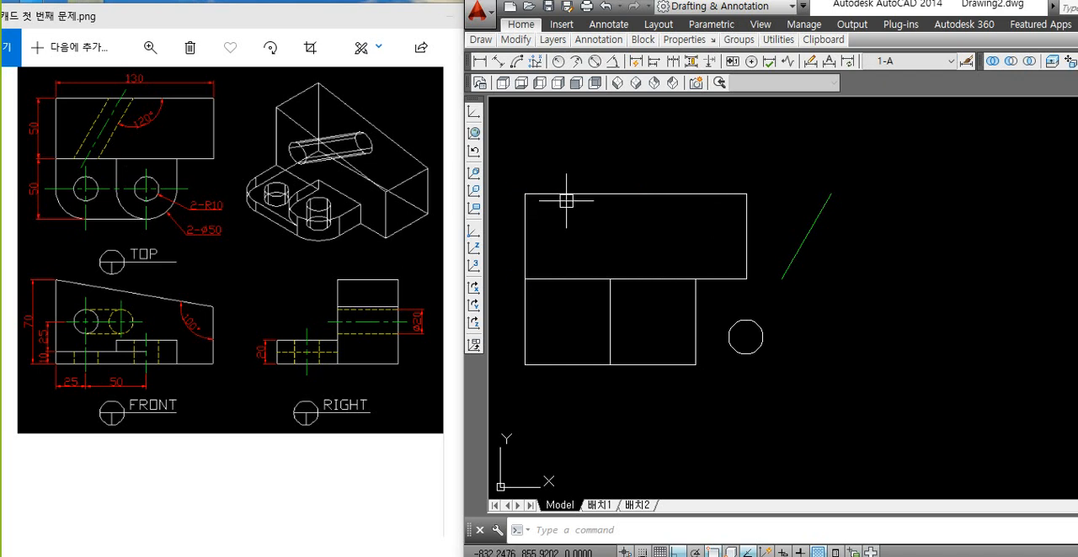
left_click(565, 195)
key("Escape")
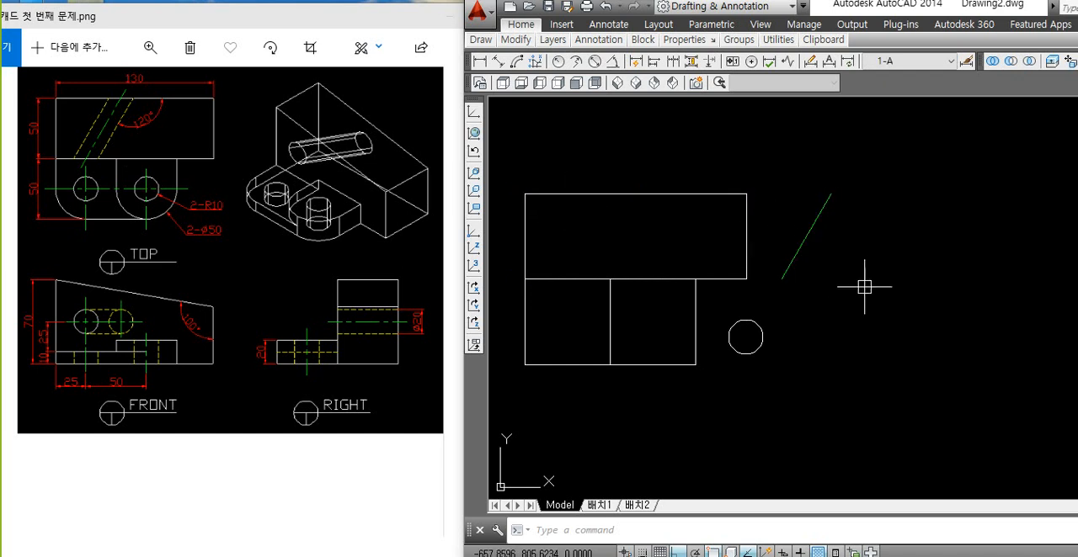
middle_click_drag(818, 316, 847, 316)
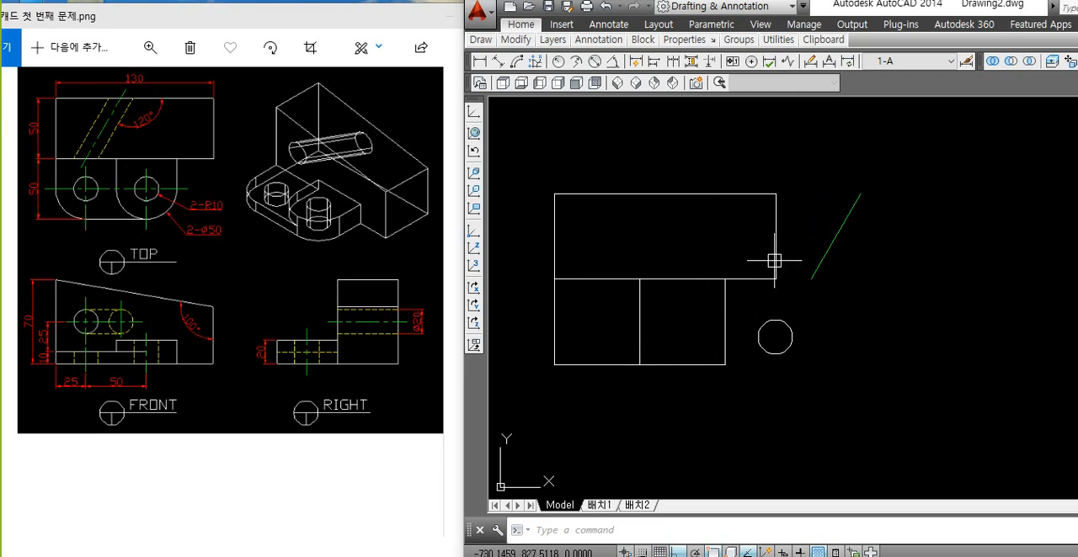
scroll(719, 253, "down", 2)
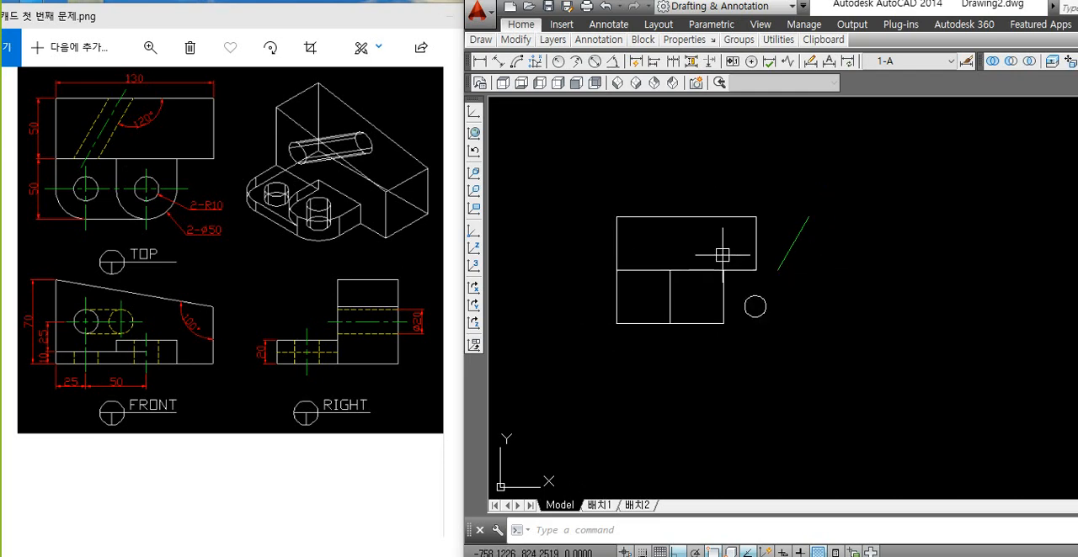
mouse_move(753, 340)
middle_mouse_down()
mouse_move(729, 295)
mouse_move(721, 190)
middle_mouse_up()
Step: Examine the slanted hole's start, direction and far end in the reference drawing's isometric, front and right views
key("ctrl+1")
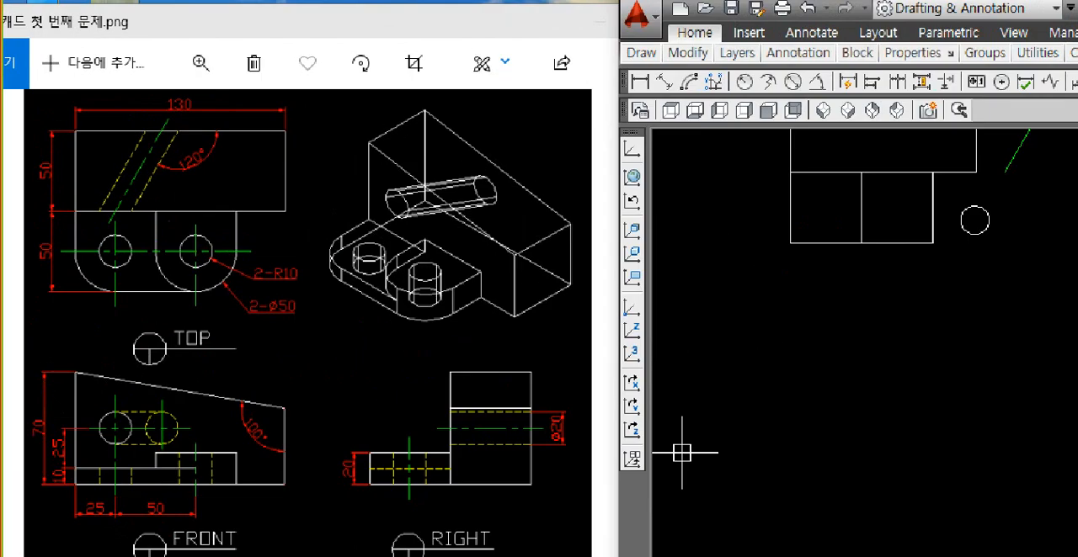
left_click(244, 192)
mouse_move(478, 272)
left_mouse_down()
mouse_move(558, 211)
mouse_move(572, 251)
left_mouse_up()
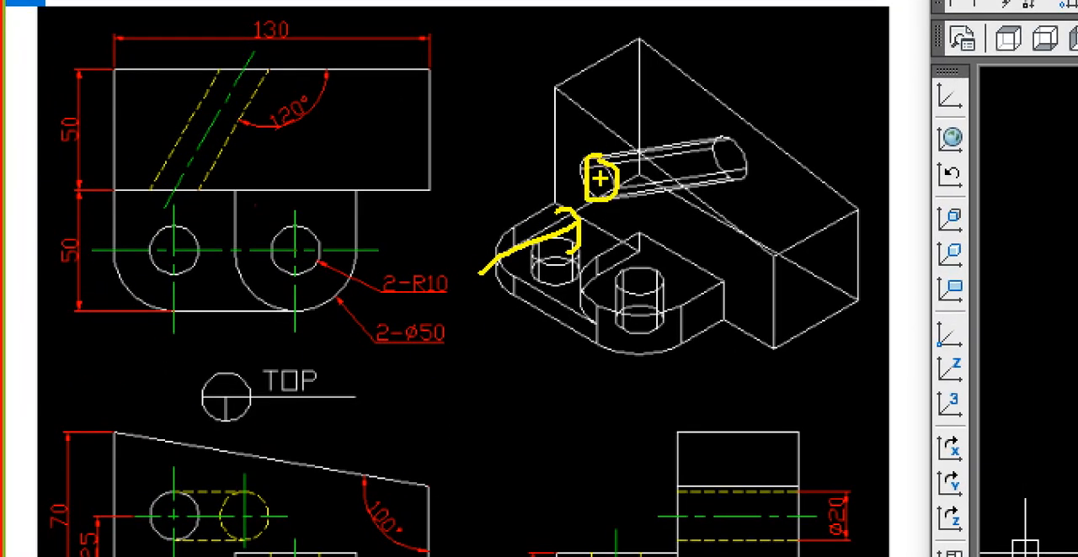
mouse_move(647, 175)
left_mouse_down()
mouse_move(746, 153)
mouse_move(748, 185)
mouse_move(736, 193)
left_mouse_up()
key("Escape")
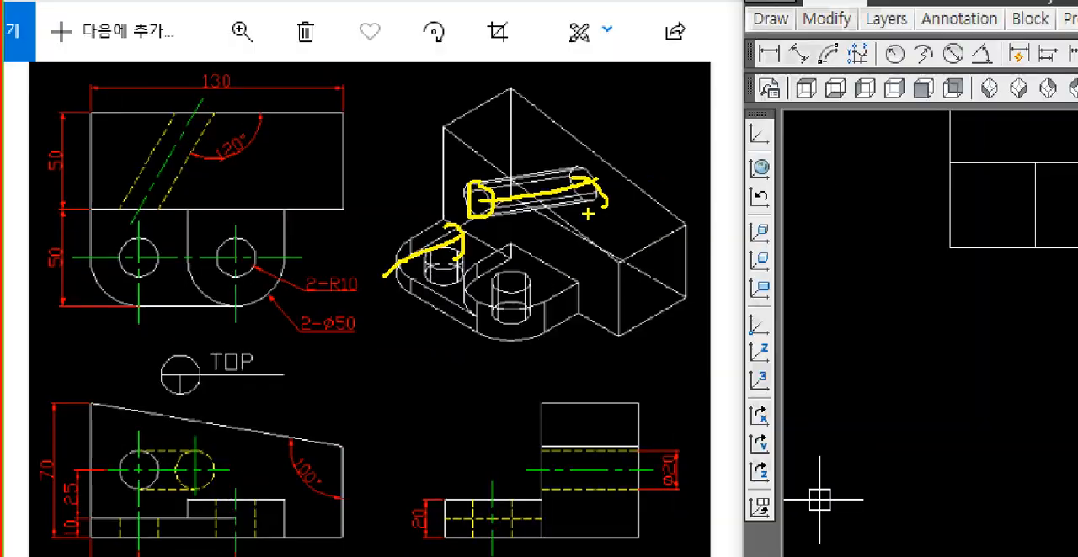
key("ctrl+1")
left_click(85, 335)
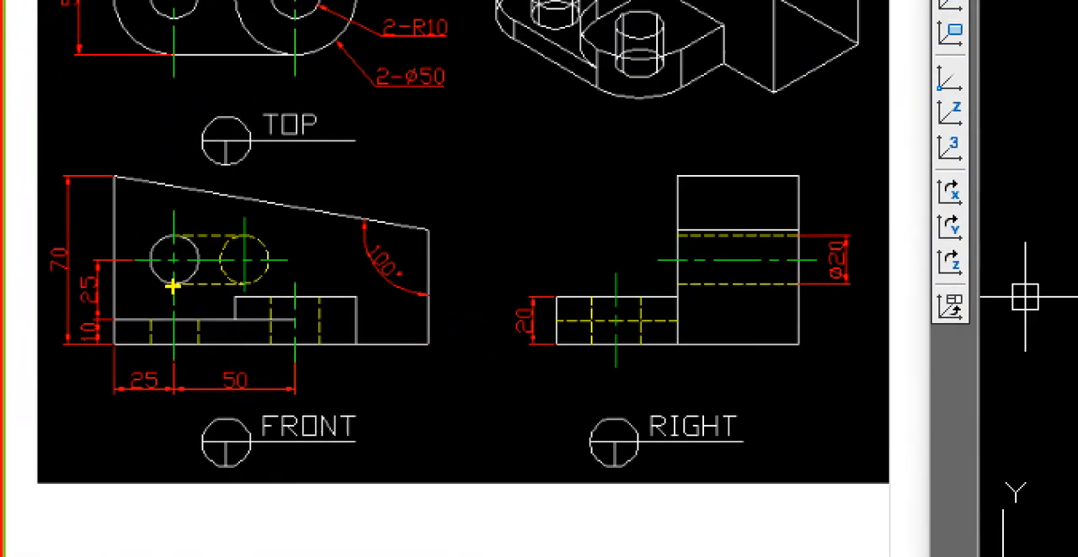
mouse_move(169, 279)
left_mouse_down()
mouse_move(243, 258)
mouse_move(585, 243)
mouse_move(750, 261)
left_mouse_up()
left_click_drag(813, 292, 880, 288)
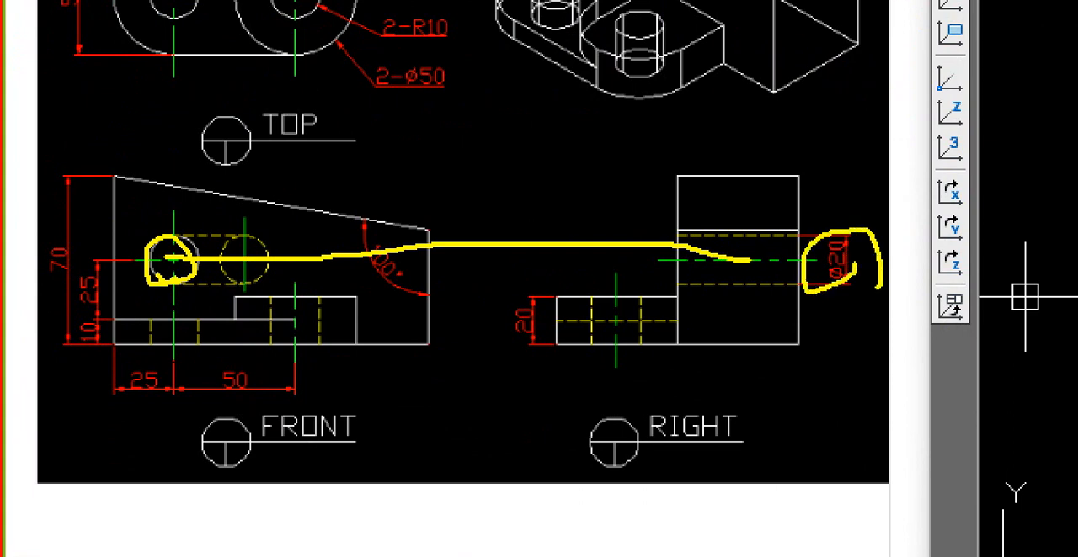
key("Escape")
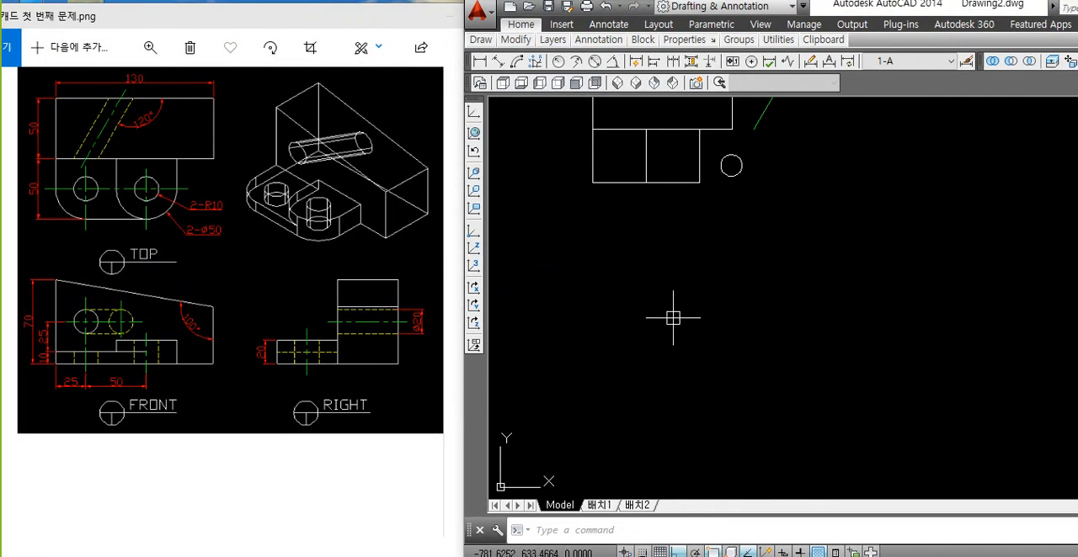
Step: Copy the circle beside the lugs straight down into the empty space below the top view
type("co")
key("Return")
left_click(724, 163)
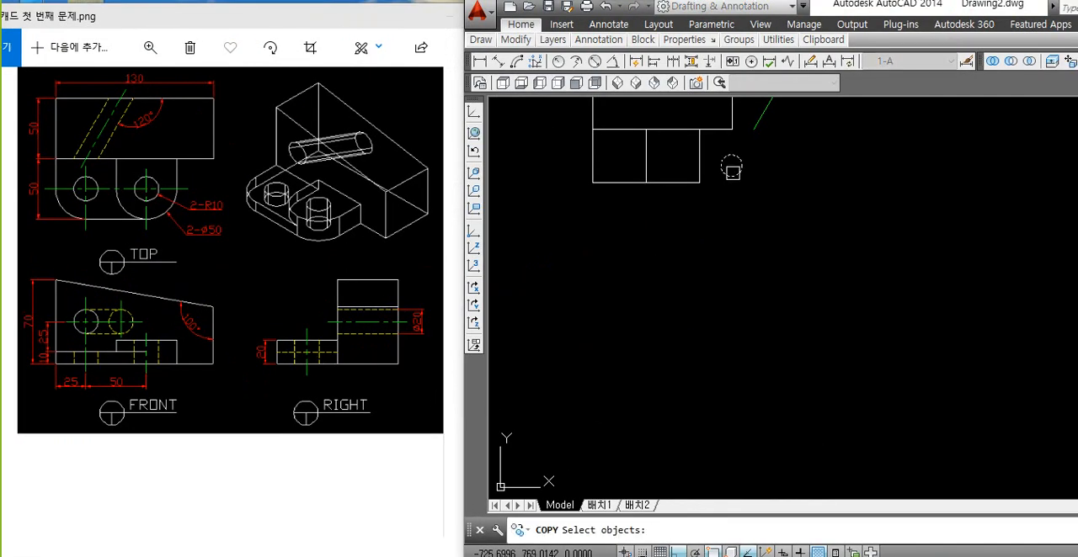
key("Return")
left_click(731, 165)
left_click(689, 340)
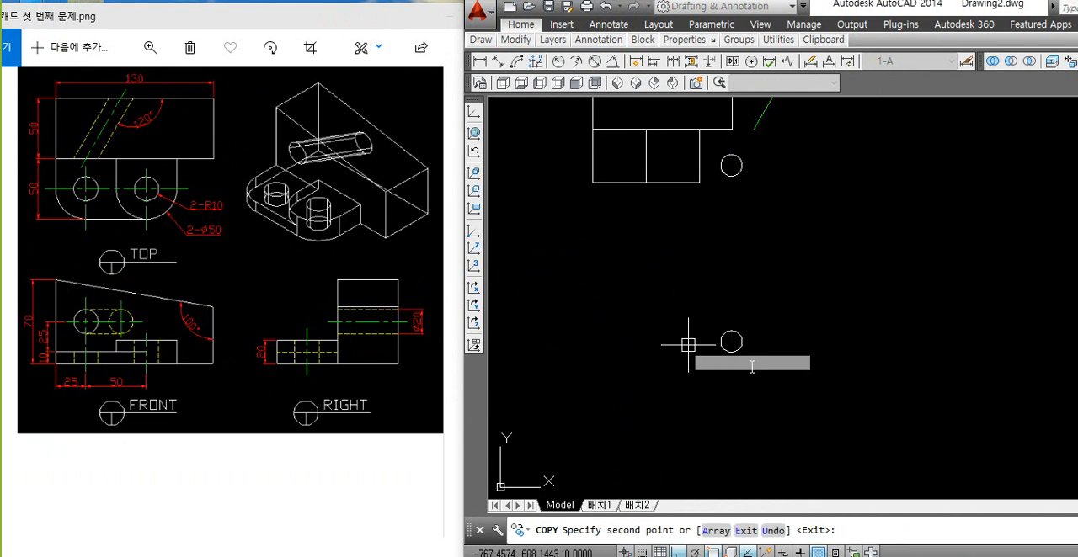
key("Return")
Step: Move the copied circle leftwards so it sits well below the left lug square
type("m")
key("Return")
left_click(733, 353)
key("Return")
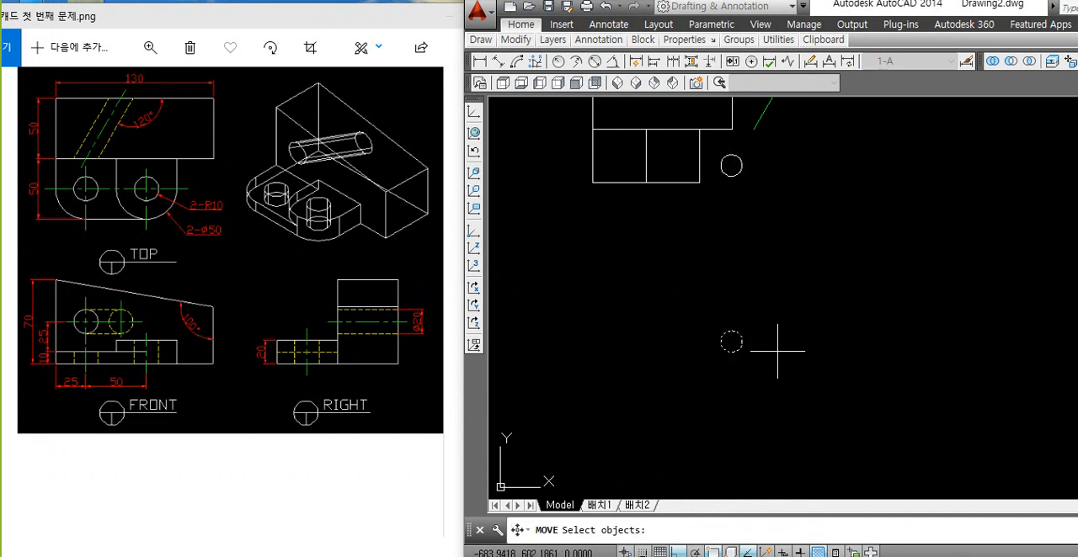
left_click(776, 352)
left_click(678, 317)
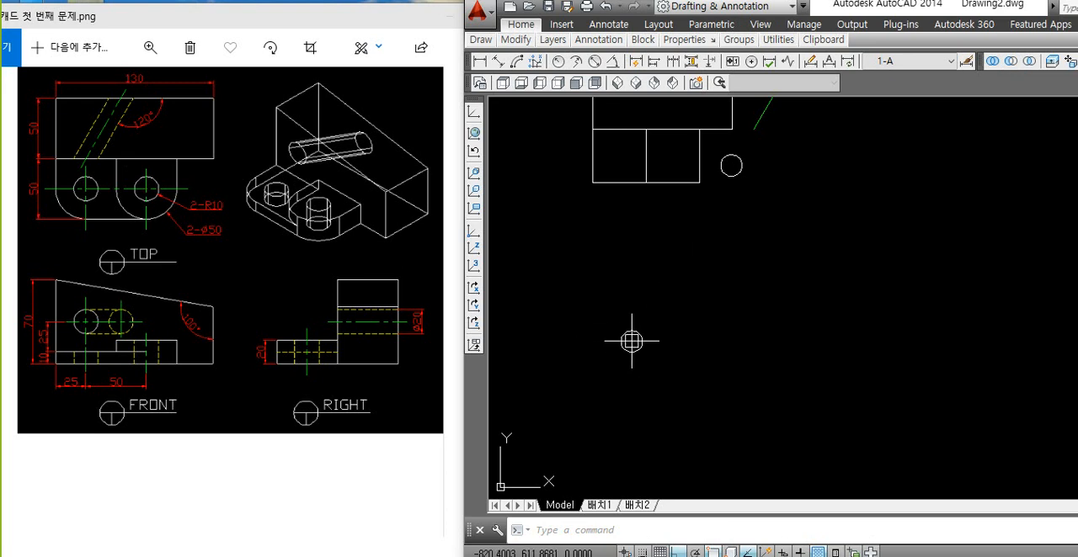
middle_click_drag(640, 272, 628, 345)
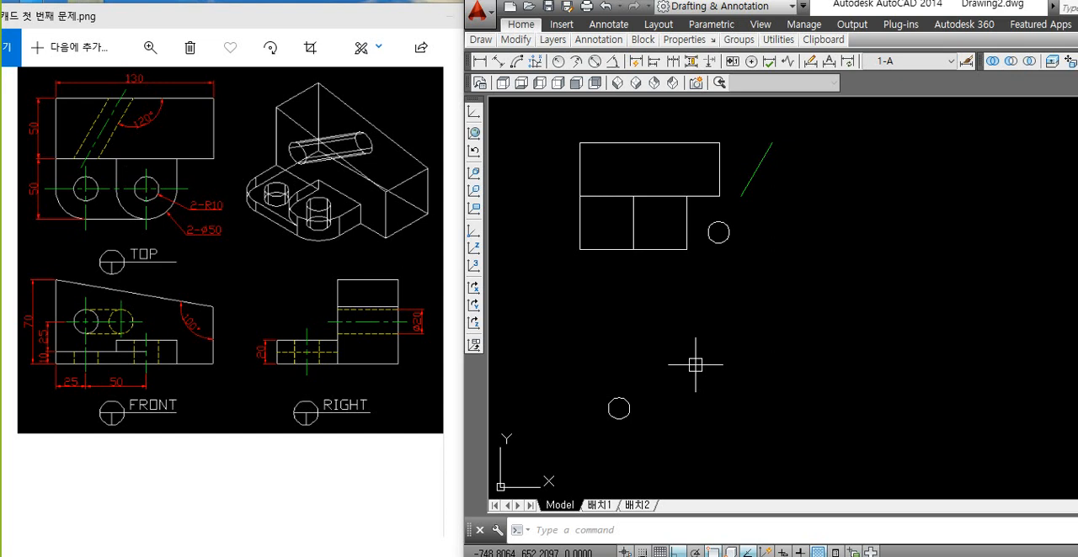
Step: Examine which reference holes the two circles stand for, comparing the vertical lug holes with the slanted hole
left_click(722, 241)
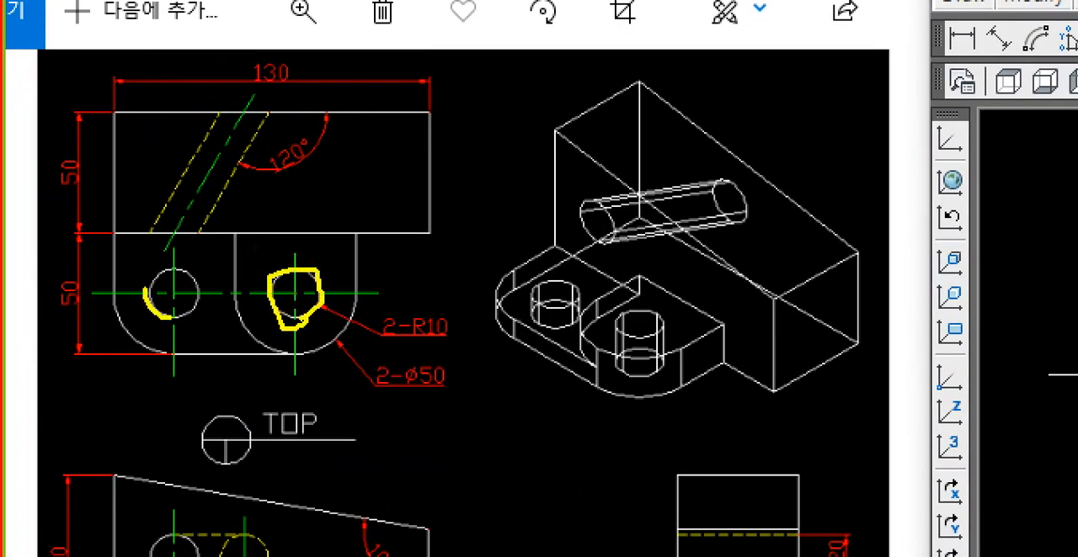
left_click_drag(145, 288, 182, 313)
key("Escape")
key("Escape")
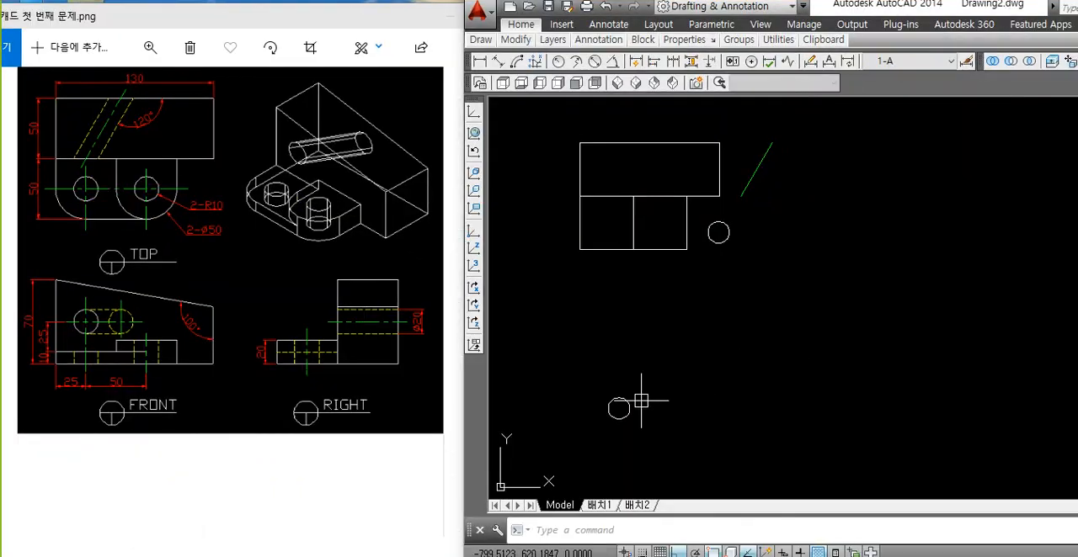
left_click(628, 408)
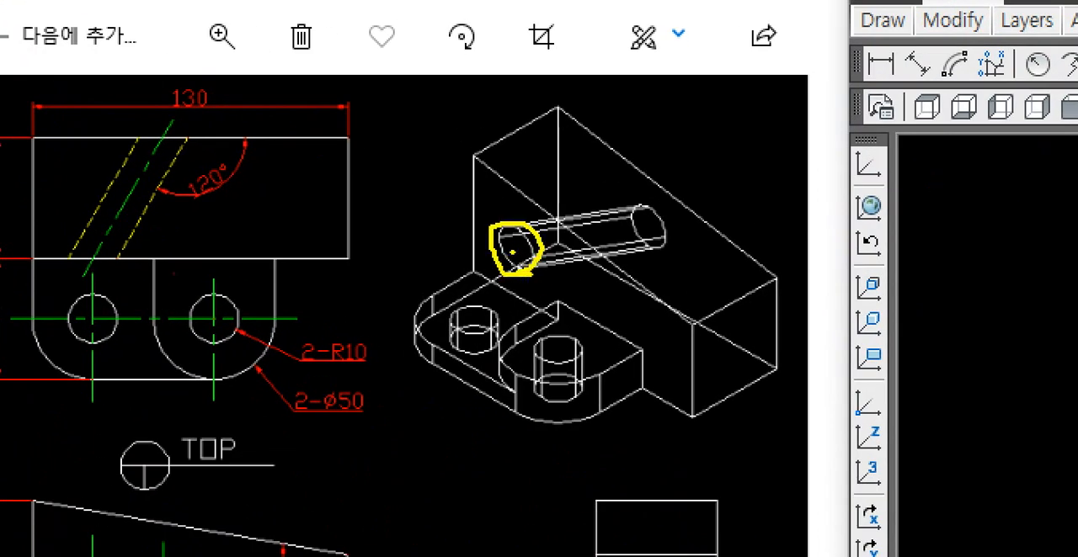
left_click_drag(512, 252, 623, 225)
key("Escape")
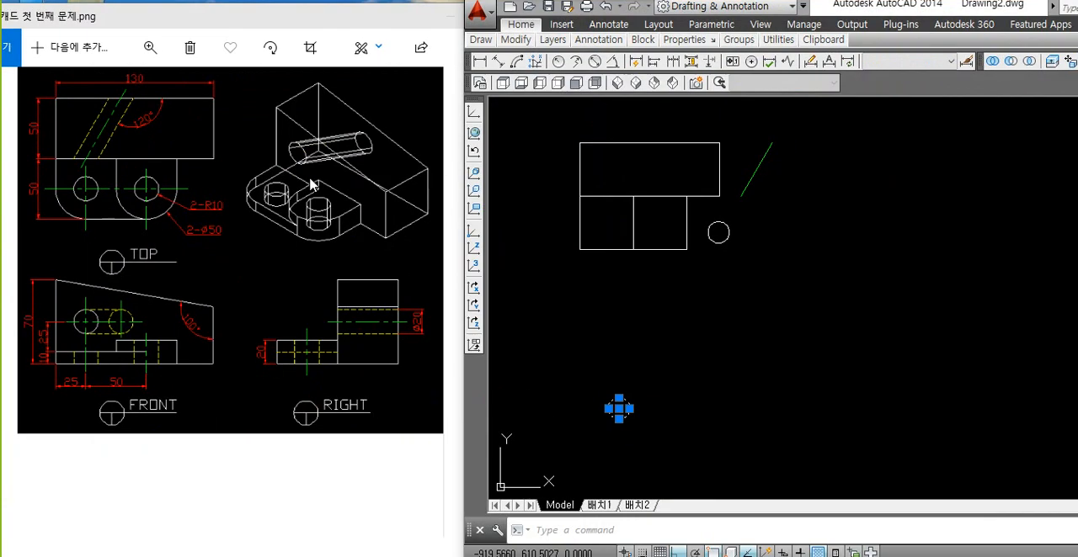
key("Escape")
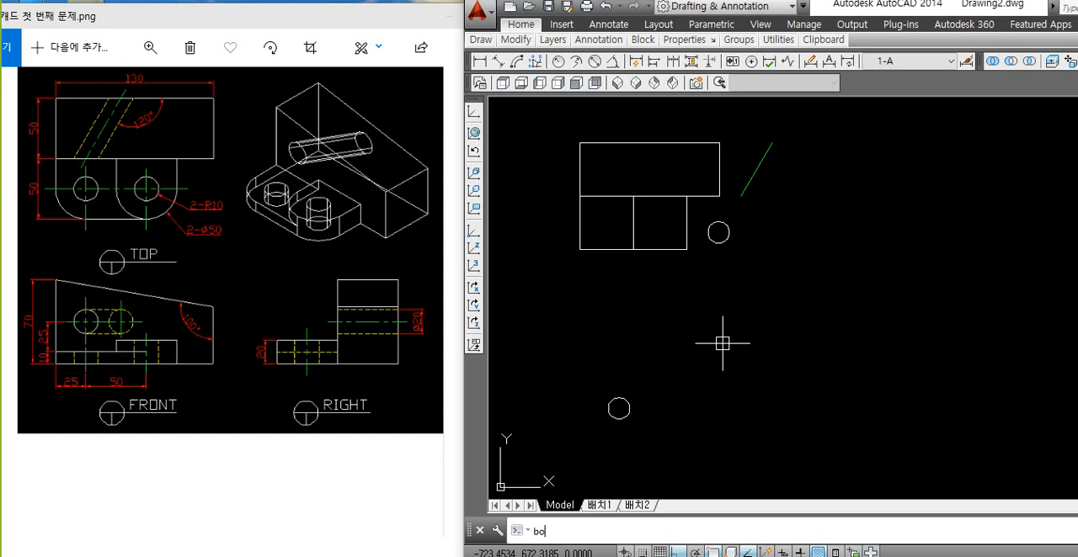
Step: Draw a closed four-sided practice outline with separate lines in the empty space beyond the slanted line
key("Return")
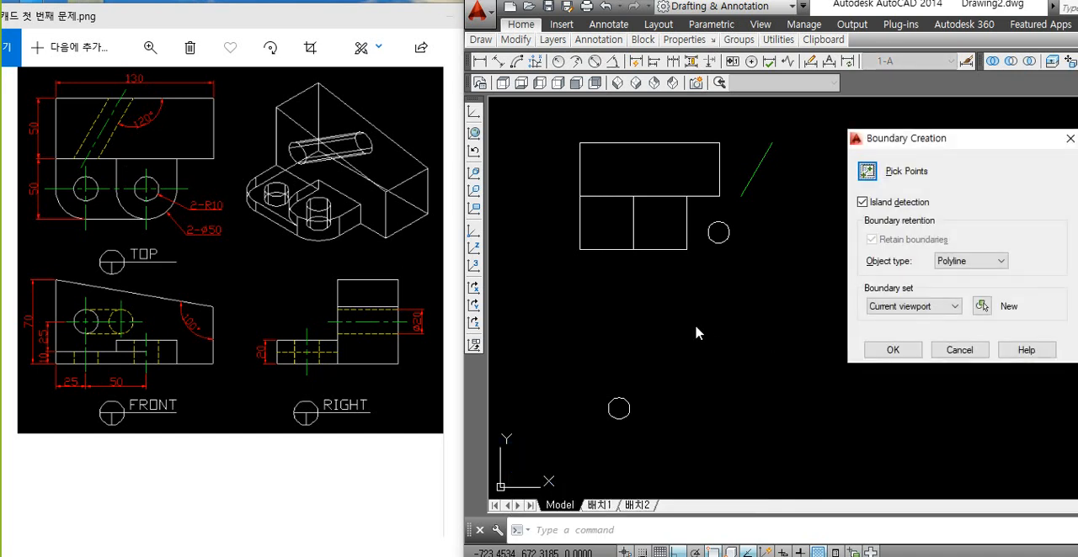
left_click(869, 178)
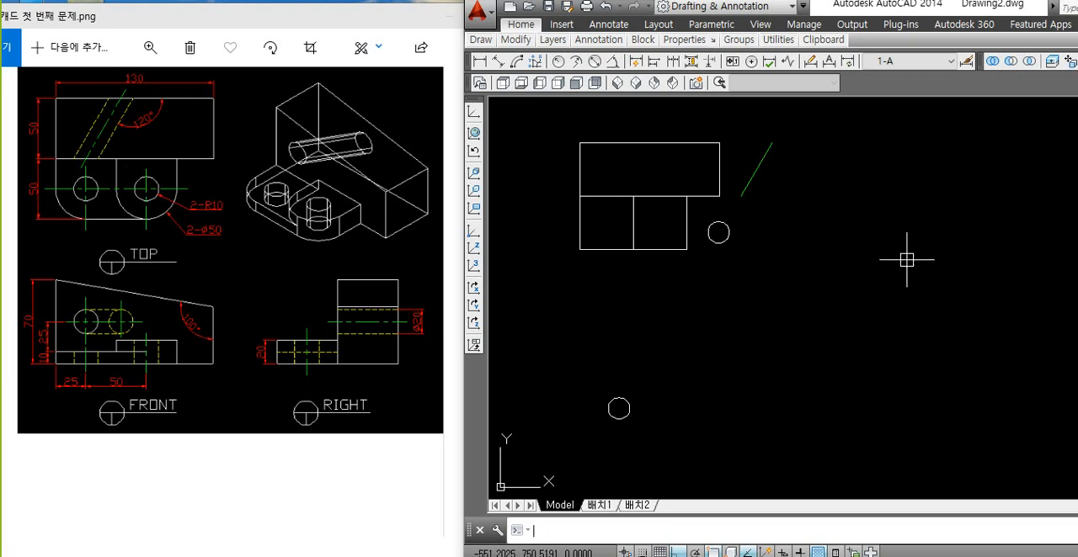
type("l")
key("space")
left_click(952, 234)
left_click(826, 248)
left_click(819, 338)
left_click(870, 327)
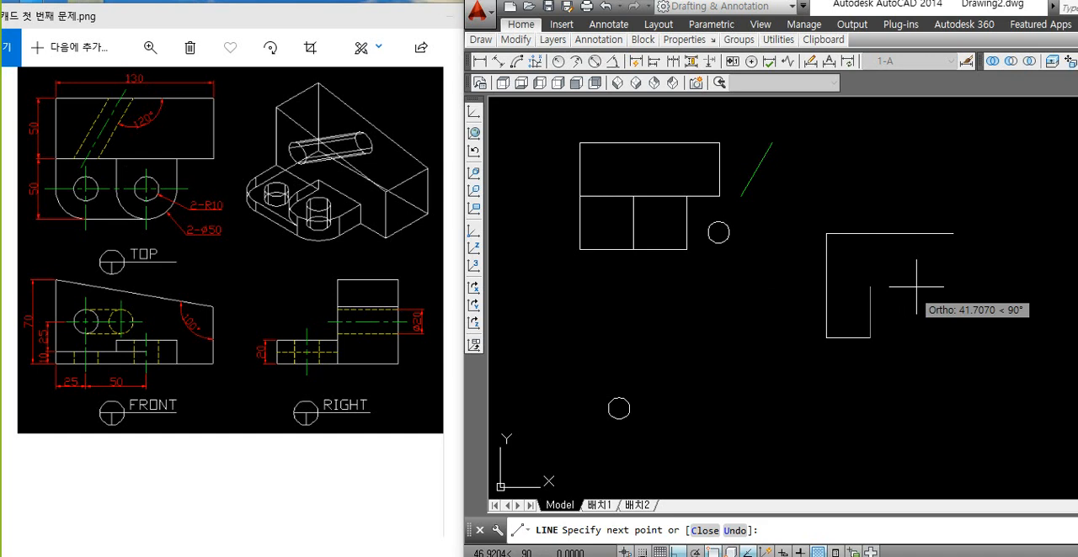
left_click(952, 233)
key("space")
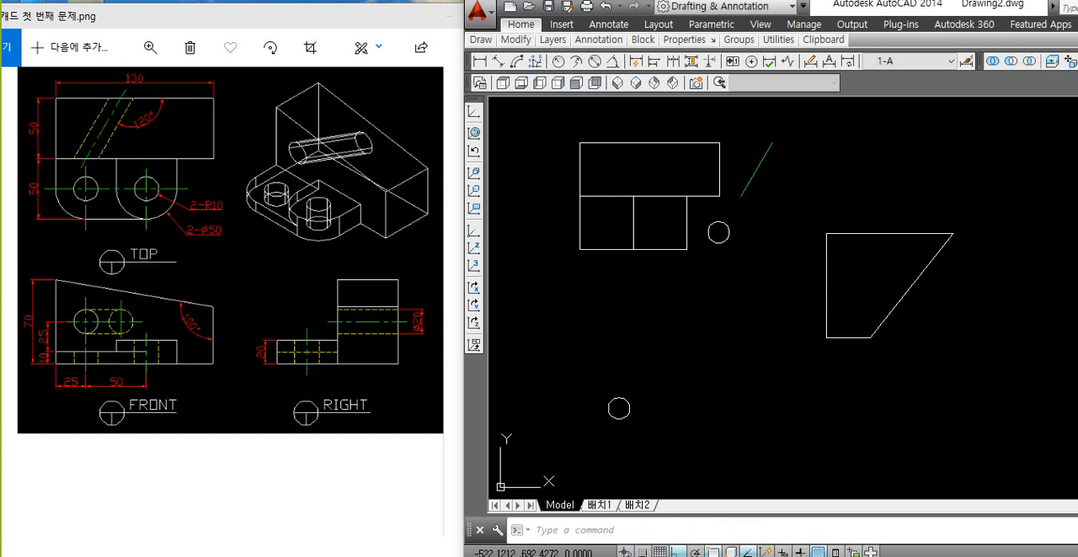
Step: Join the practice outline's lines into a single polyline and select it to check the result
type("j")
key("space")
left_click(980, 211)
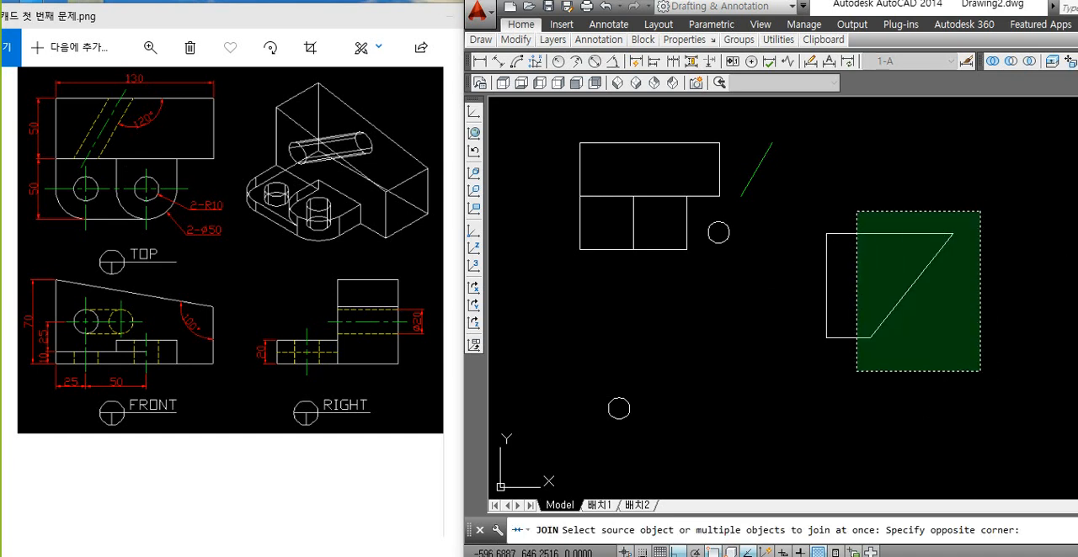
left_click(856, 371)
key("space")
left_click(844, 337)
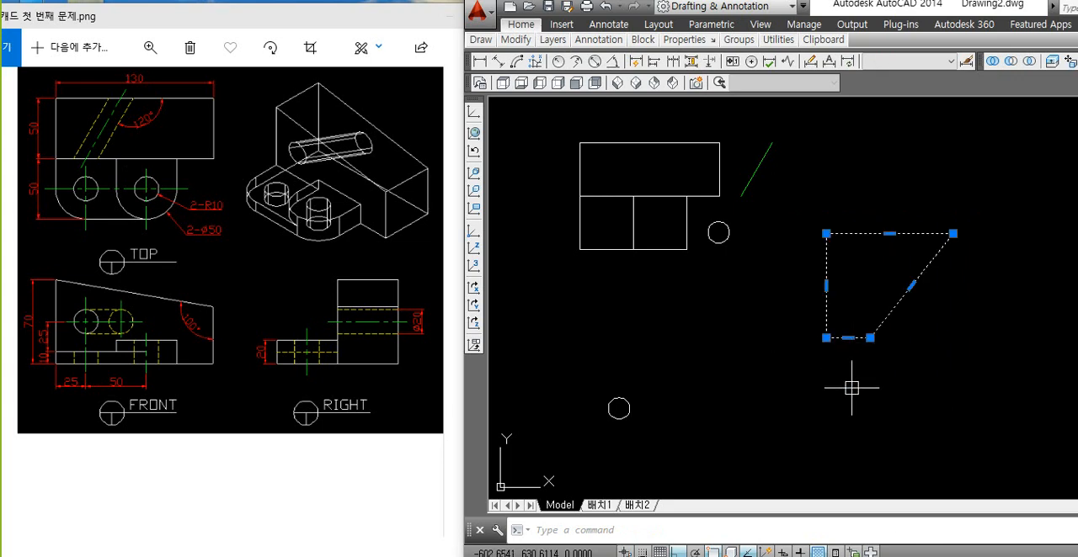
Step: Delete the joined practice outline
left_click(976, 193)
left_click(788, 389)
key("Delete")
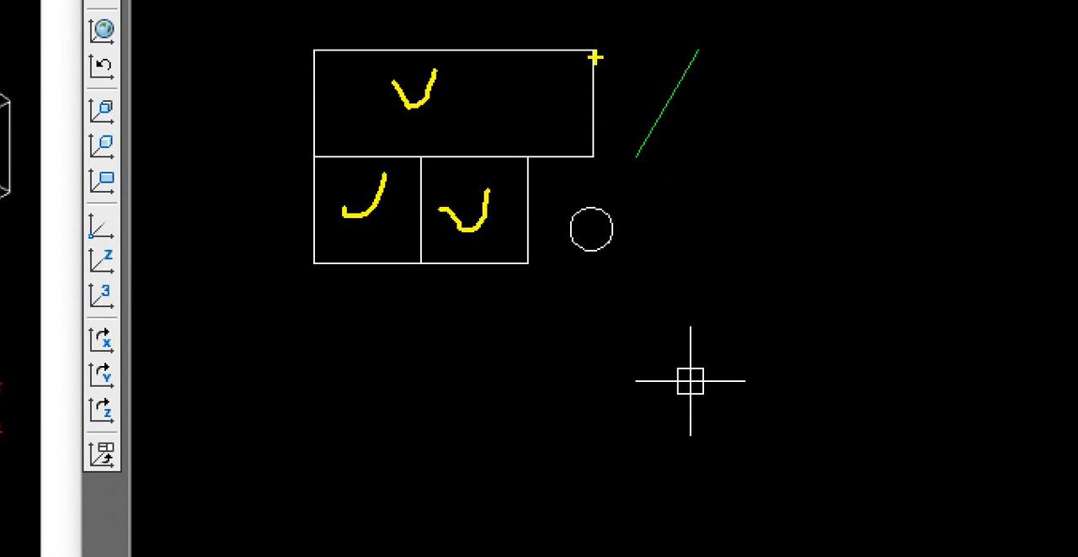
mouse_move(594, 57)
left_mouse_down()
mouse_move(385, 320)
mouse_move(606, 42)
left_mouse_up()
left_click_drag(397, 94, 431, 96)
left_click_drag(364, 209, 392, 224)
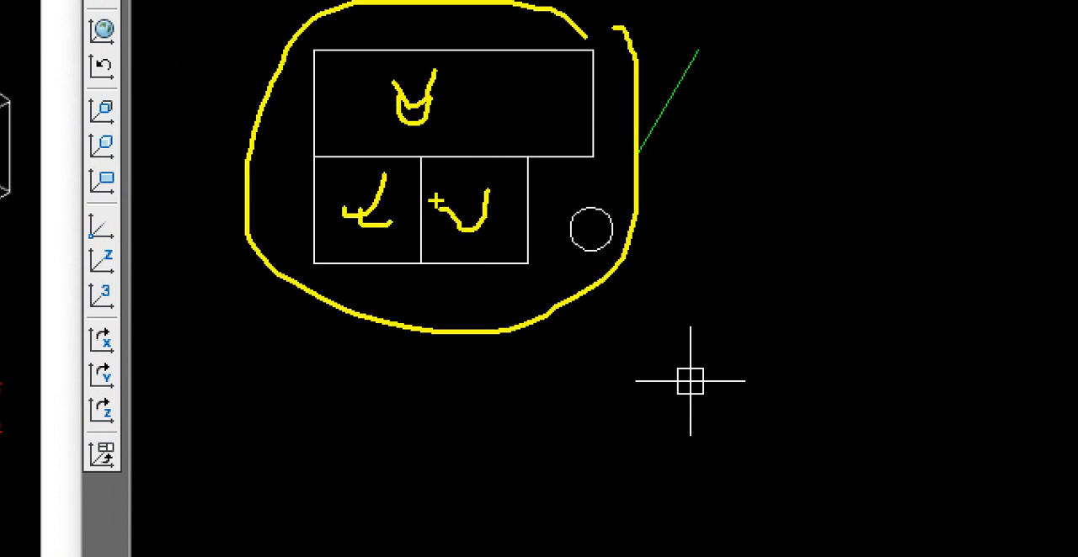
key("Escape")
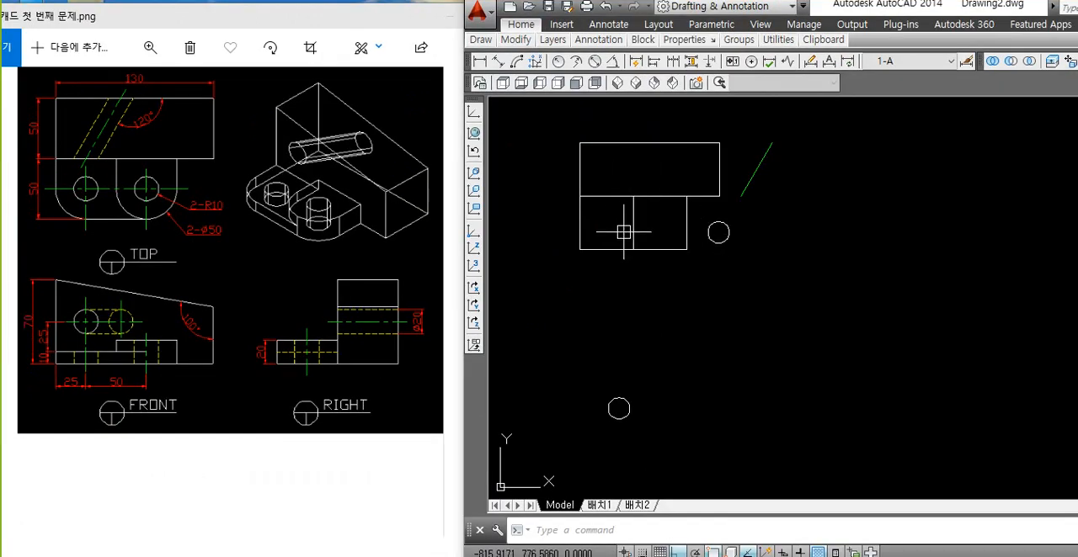
Step: Create boundary polylines from the block area and the two lug squares below it, and select the resulting outlines
type("BO")
key("Return")
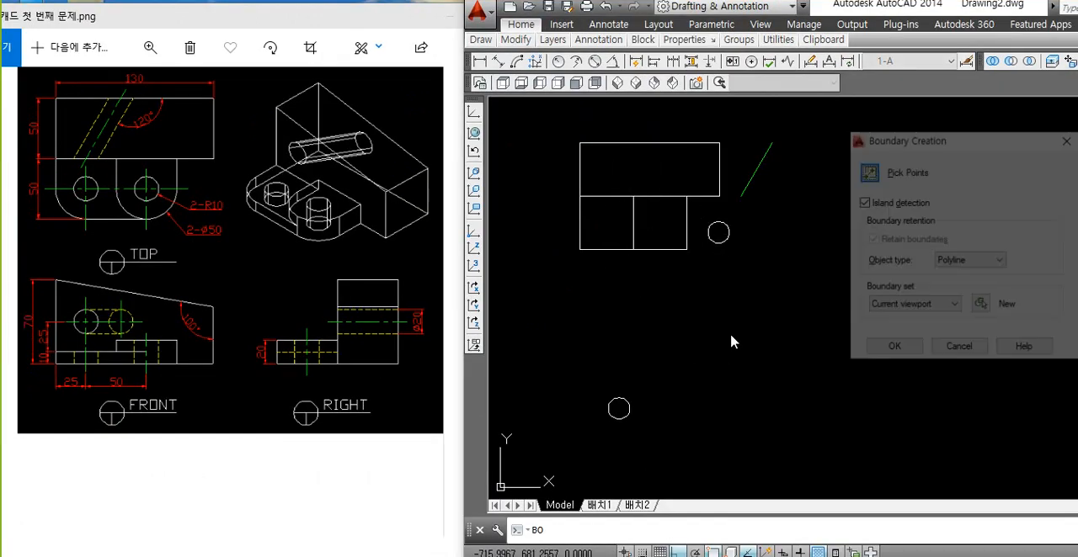
left_click(867, 172)
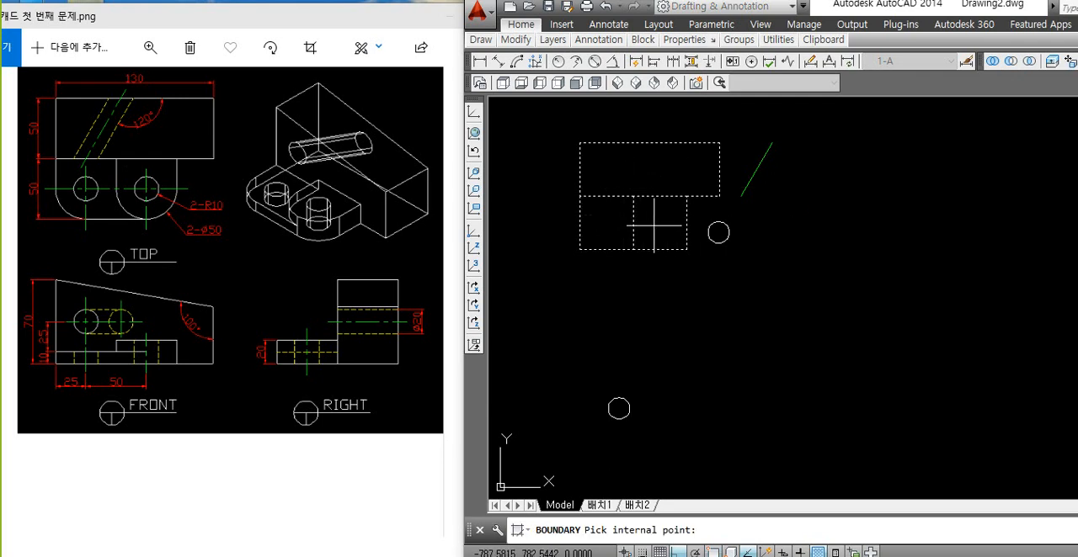
key("Return")
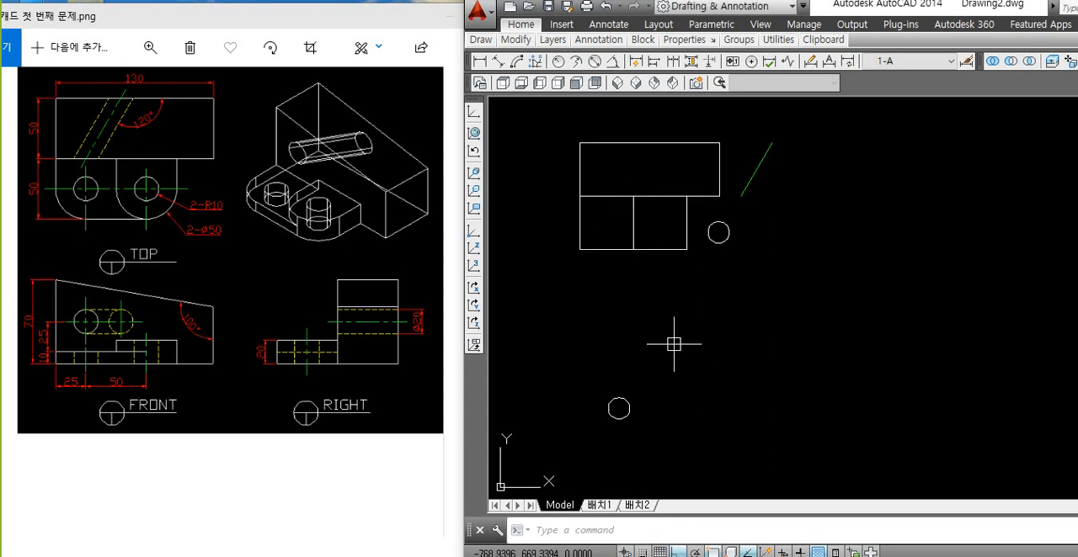
left_click(681, 144)
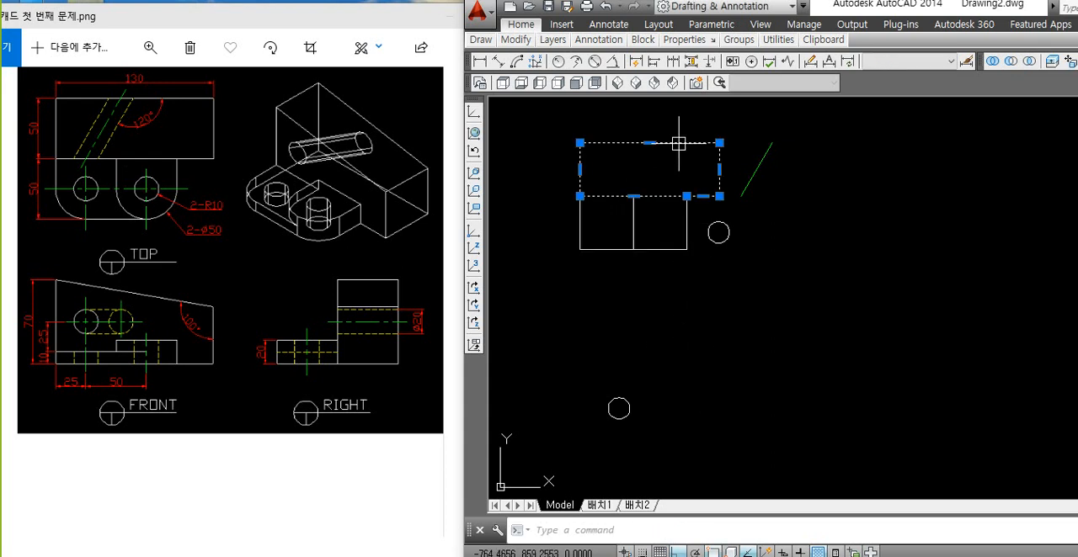
left_click(605, 249)
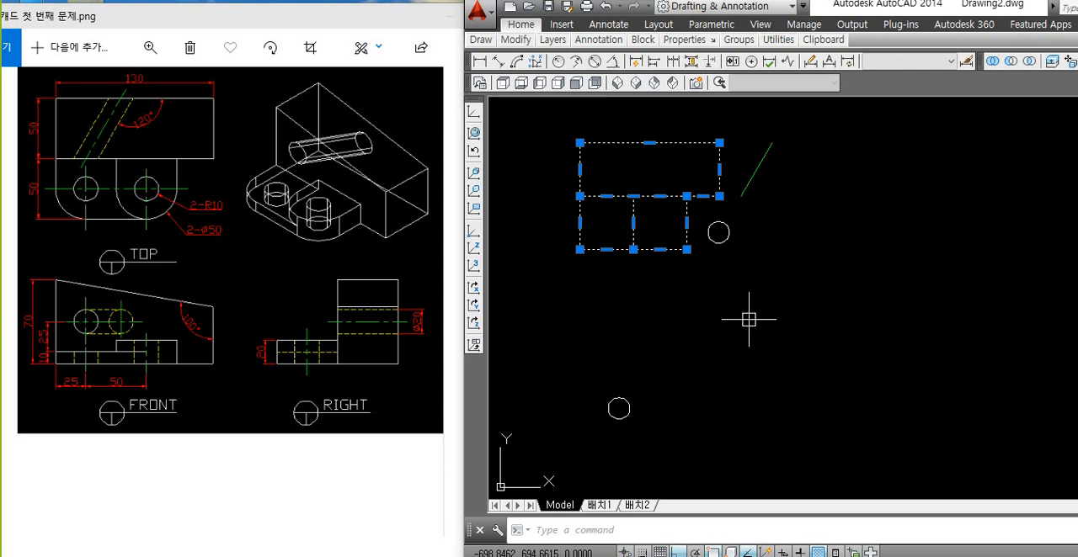
Step: Check the hole circle beside the lug squares and the slanted line as single objects, clearing each selection
key("Escape")
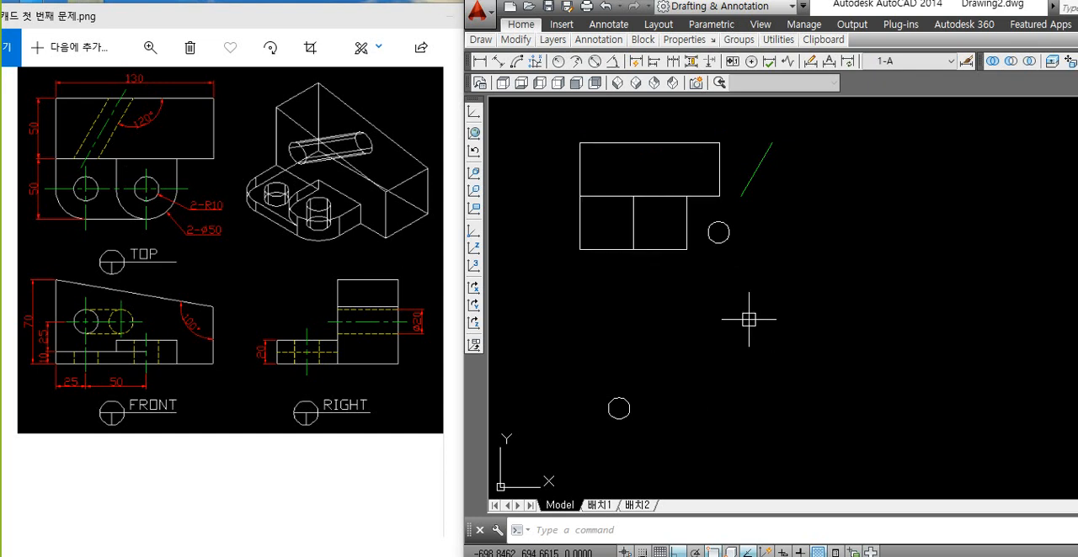
left_click(718, 242)
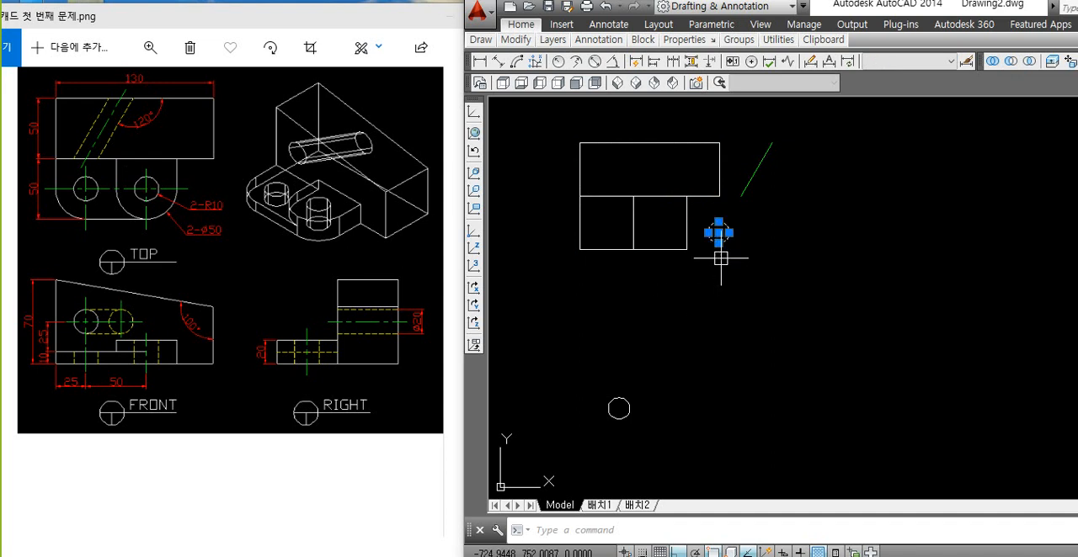
key("Escape")
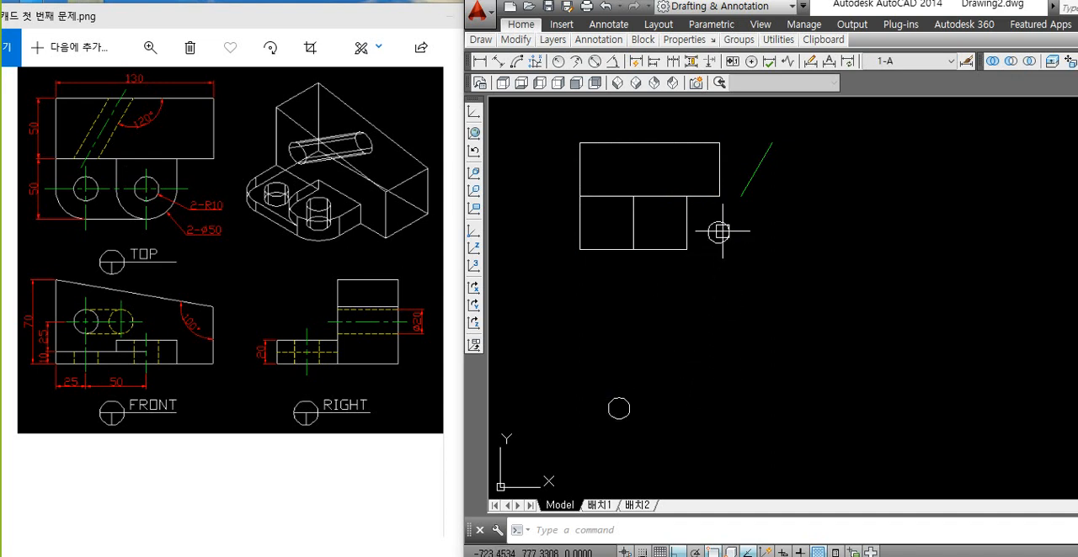
left_click(745, 192)
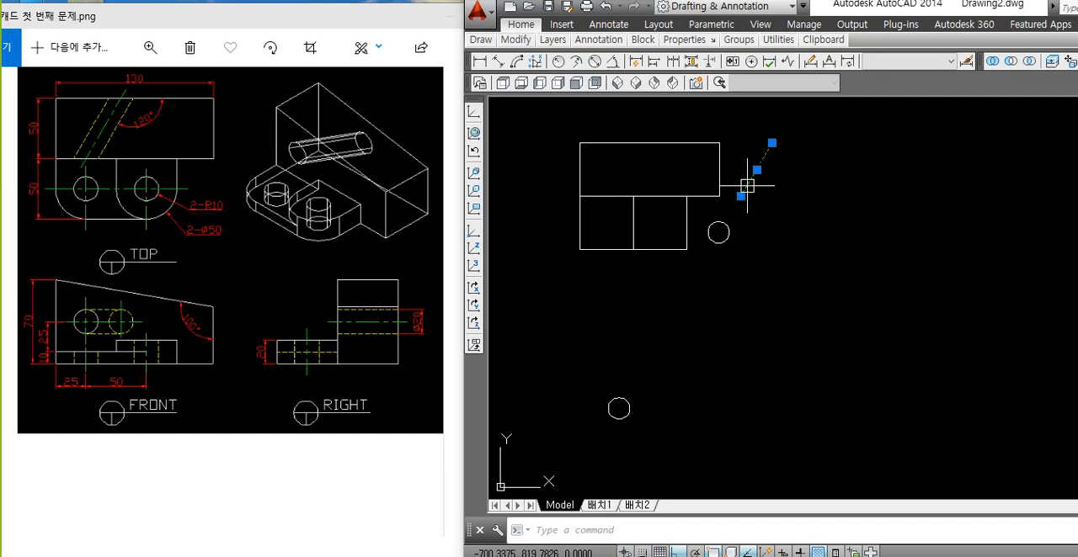
key("Escape")
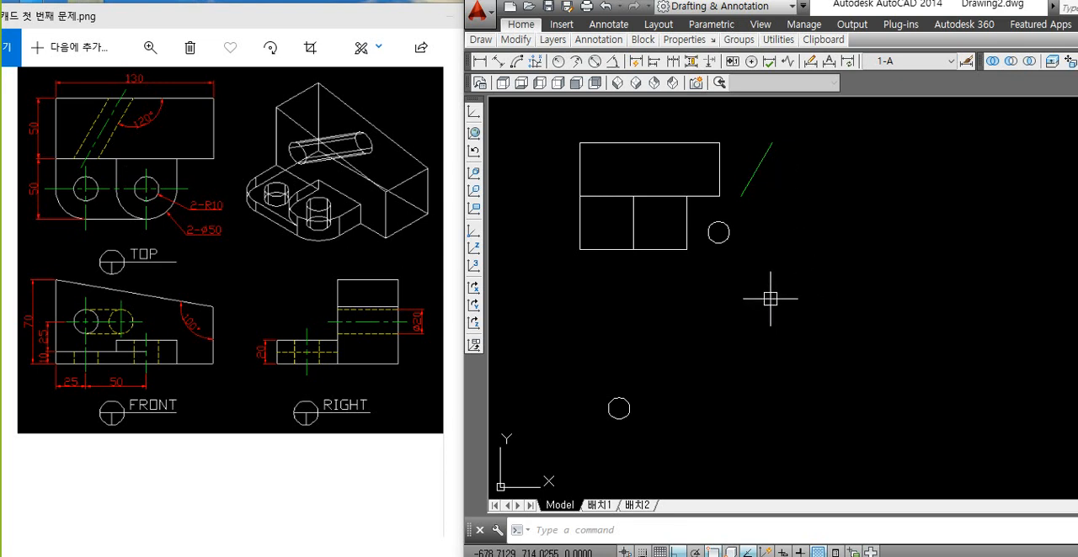
left_click(712, 139)
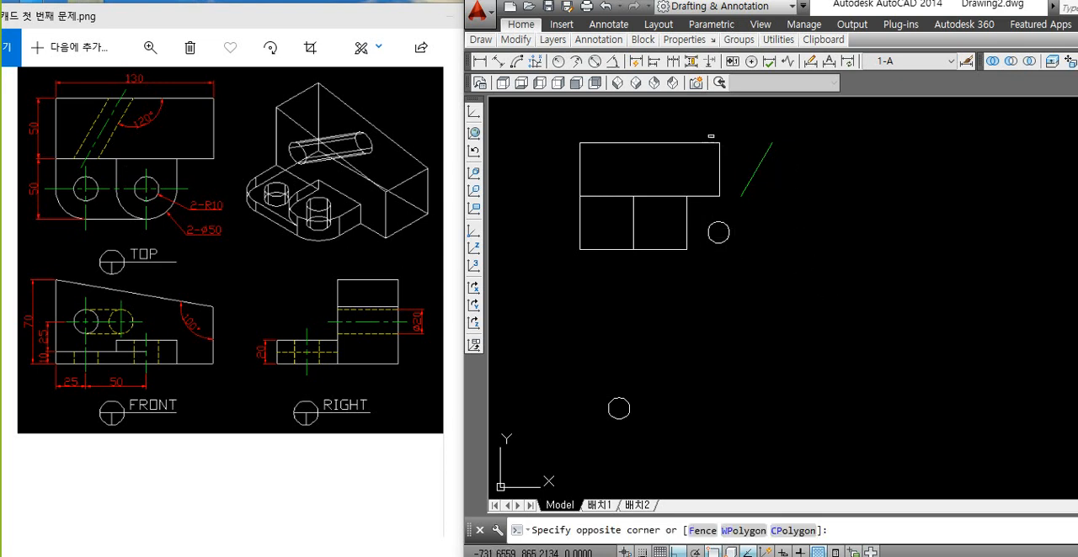
left_click(713, 141)
left_click(712, 143)
left_click(686, 233)
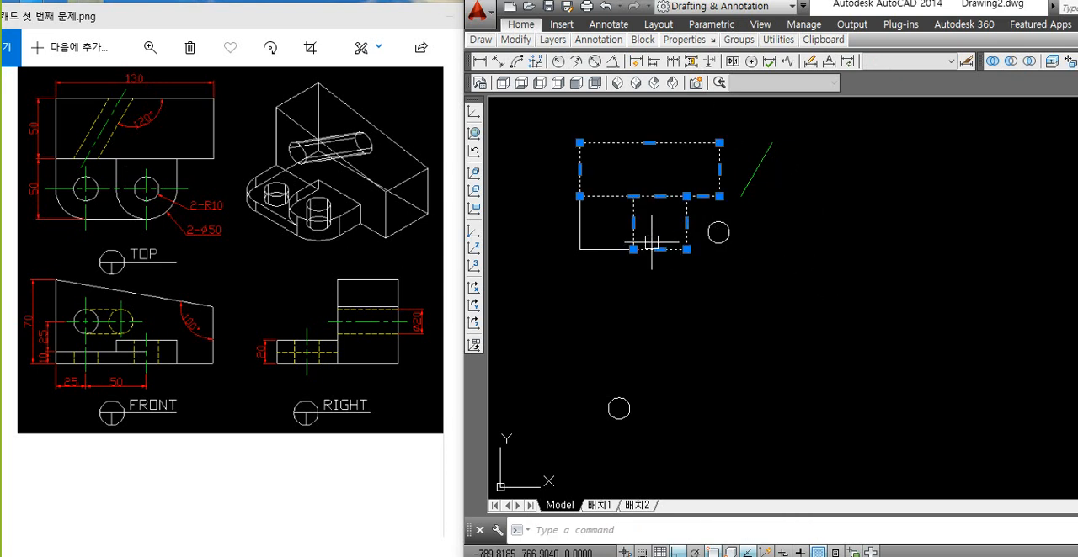
left_click(604, 250)
left_click(722, 241)
left_click(753, 176)
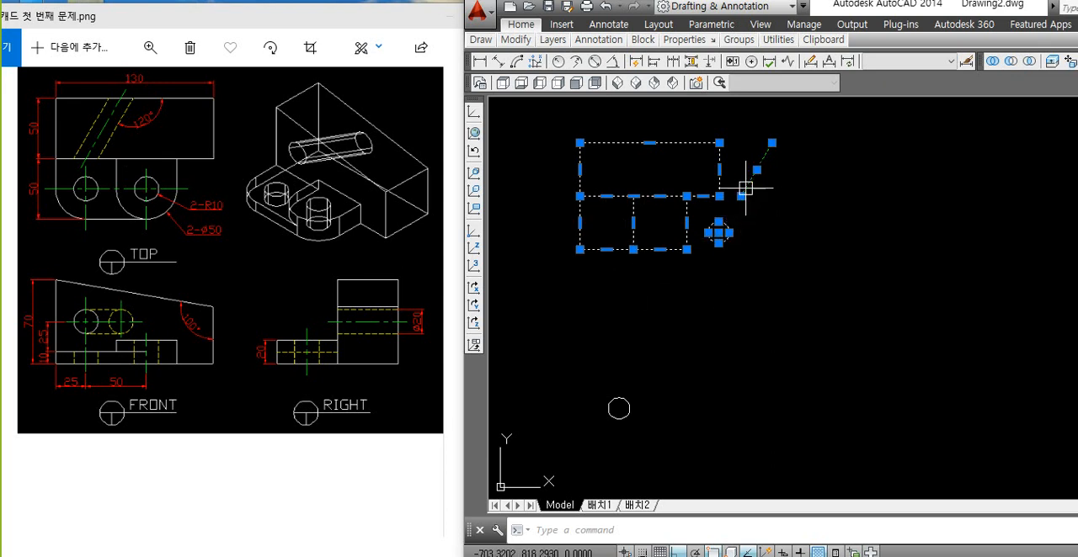
left_click(619, 403)
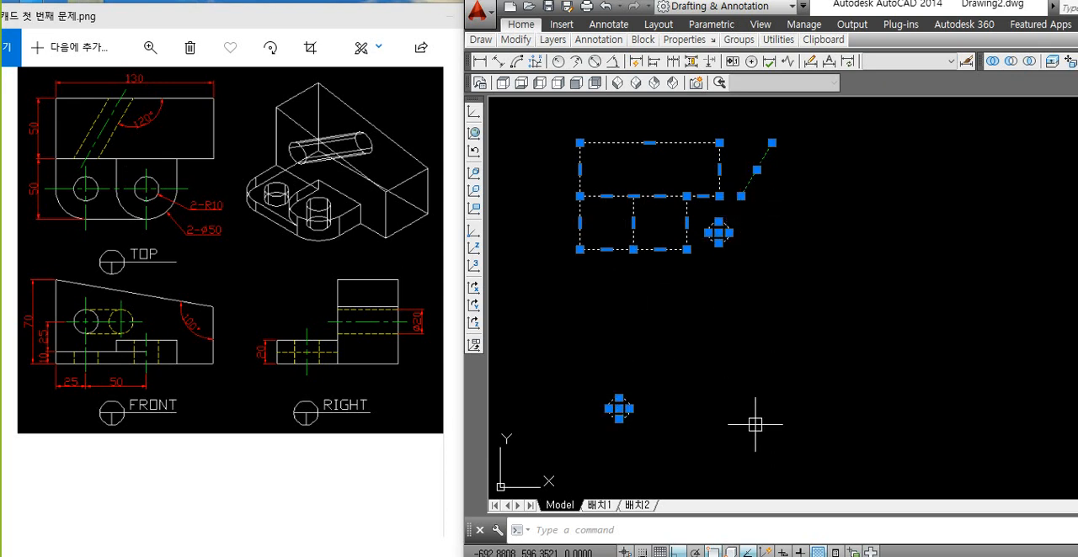
left_click(903, 140)
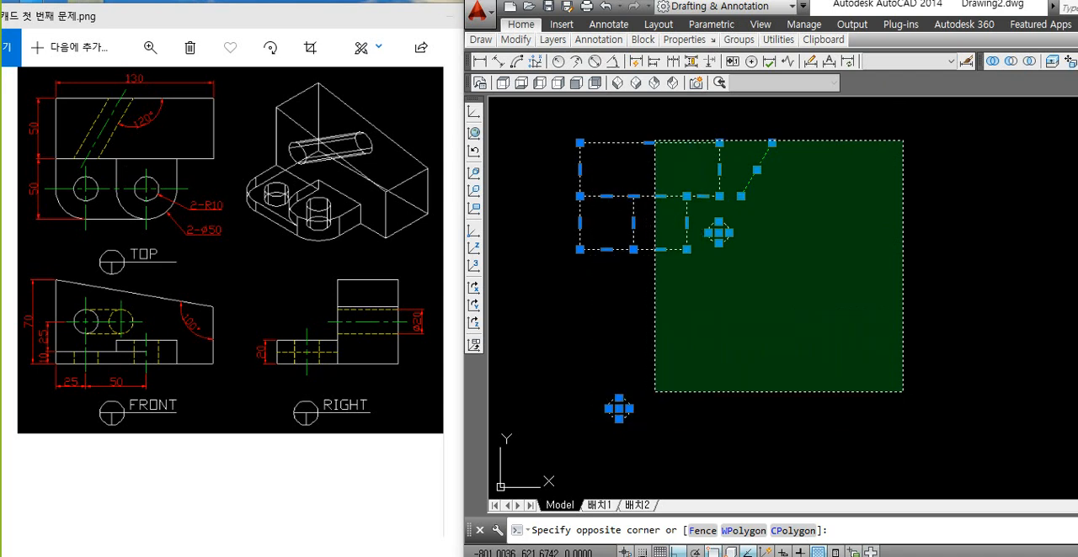
left_click(786, 331)
key("Escape")
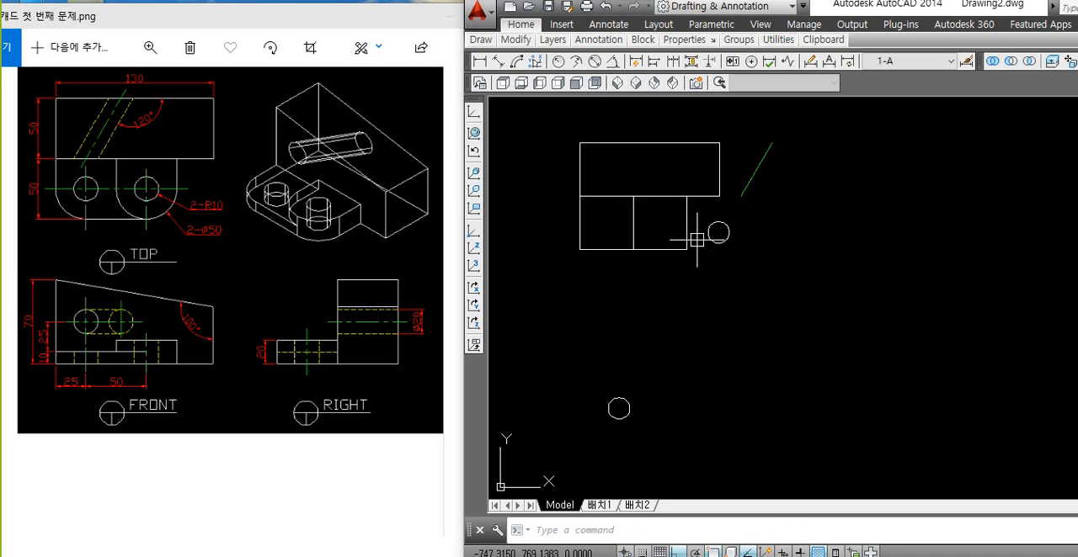
left_click(705, 195)
key("Escape")
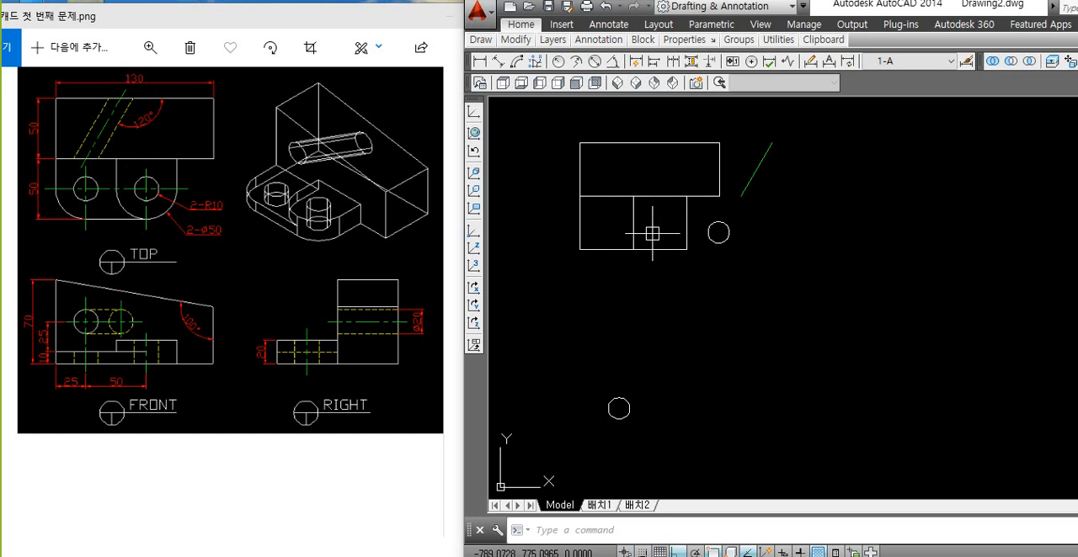
left_click(839, 138)
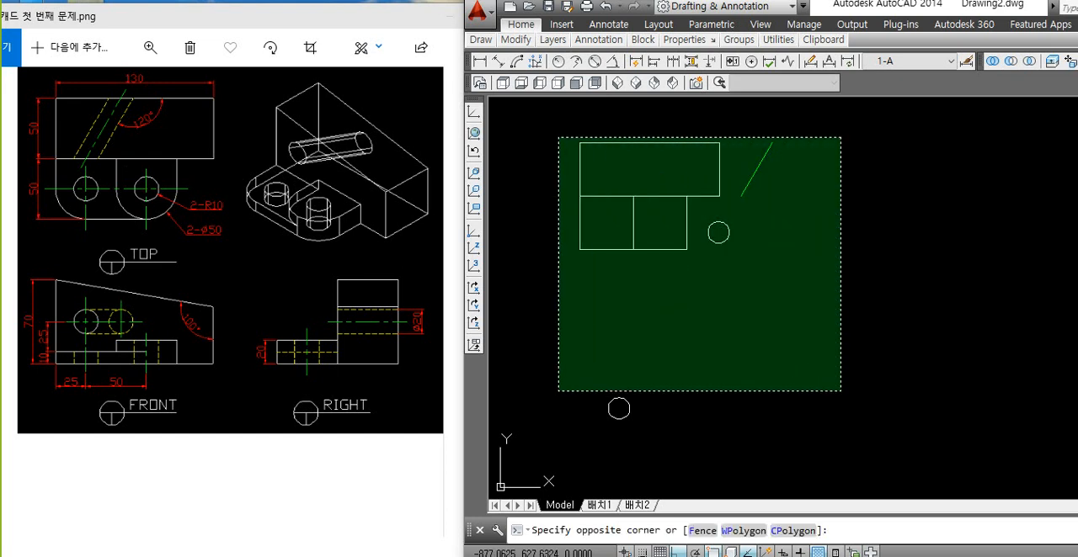
left_click(814, 201)
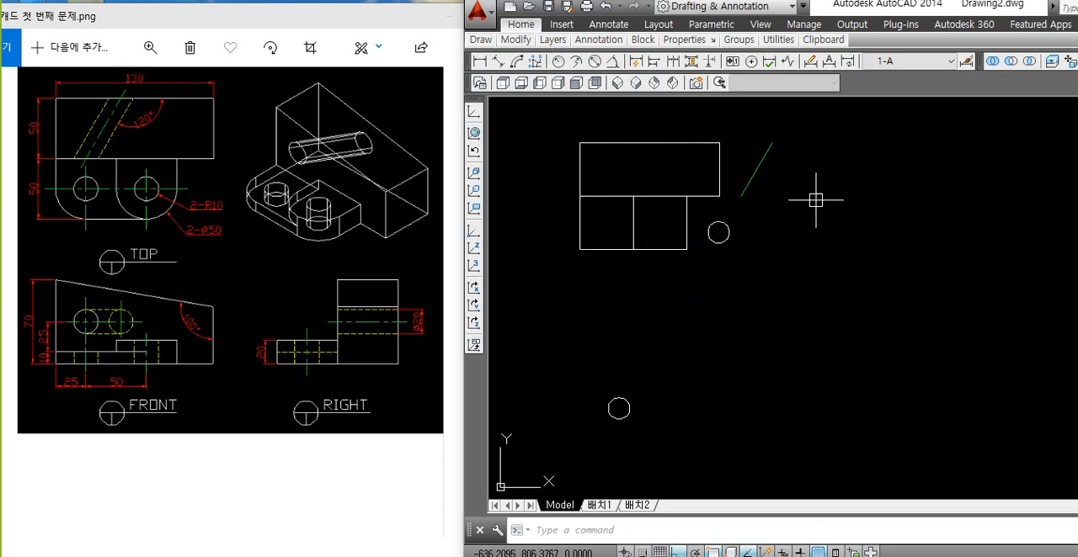
Step: Select the block outline, both lug squares, both circles and the slanted line and copy them to the clipboard
left_click(703, 196)
left_click(687, 240)
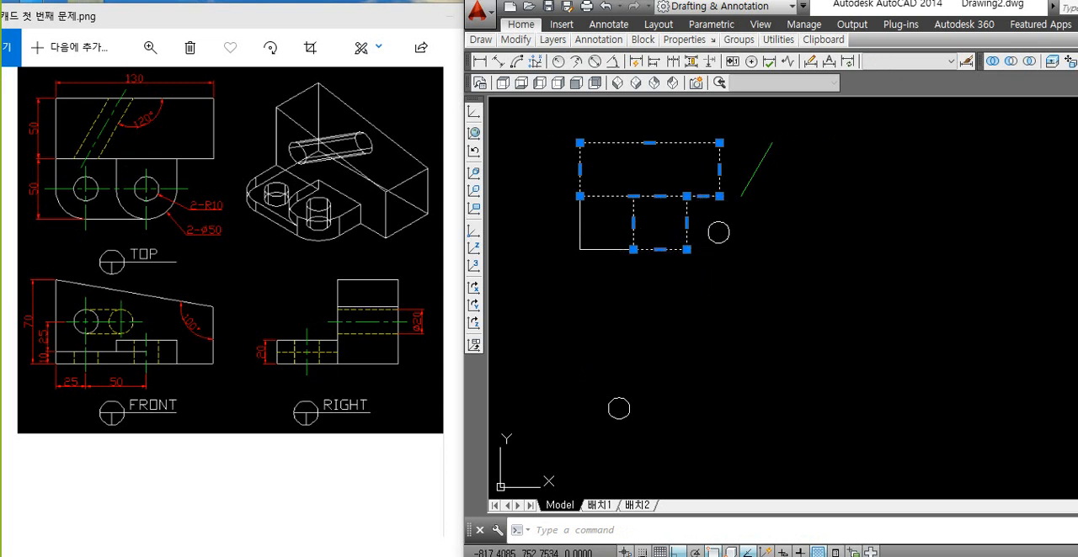
left_click(607, 249)
left_click(714, 241)
left_click(745, 192)
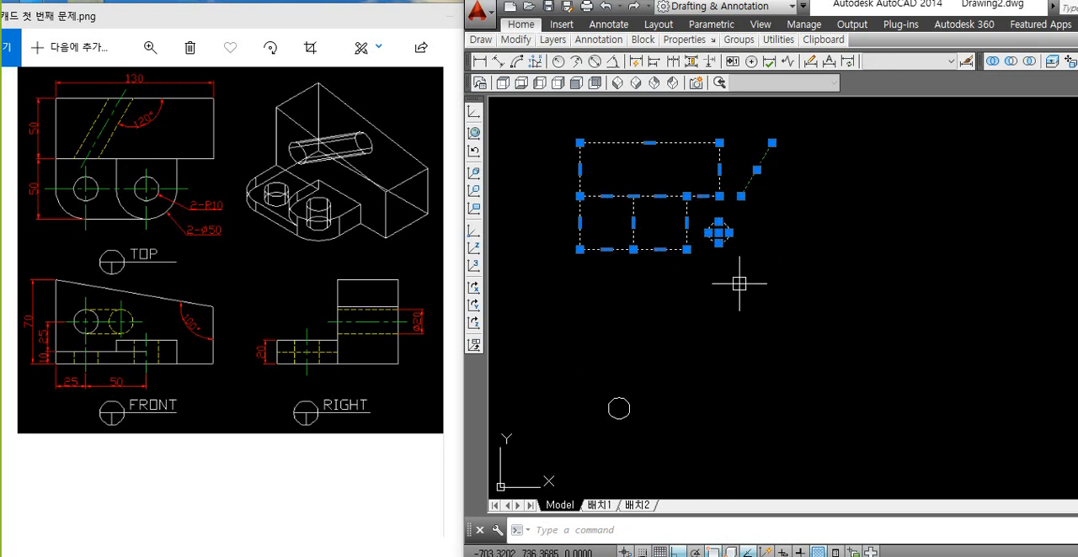
left_click(619, 398)
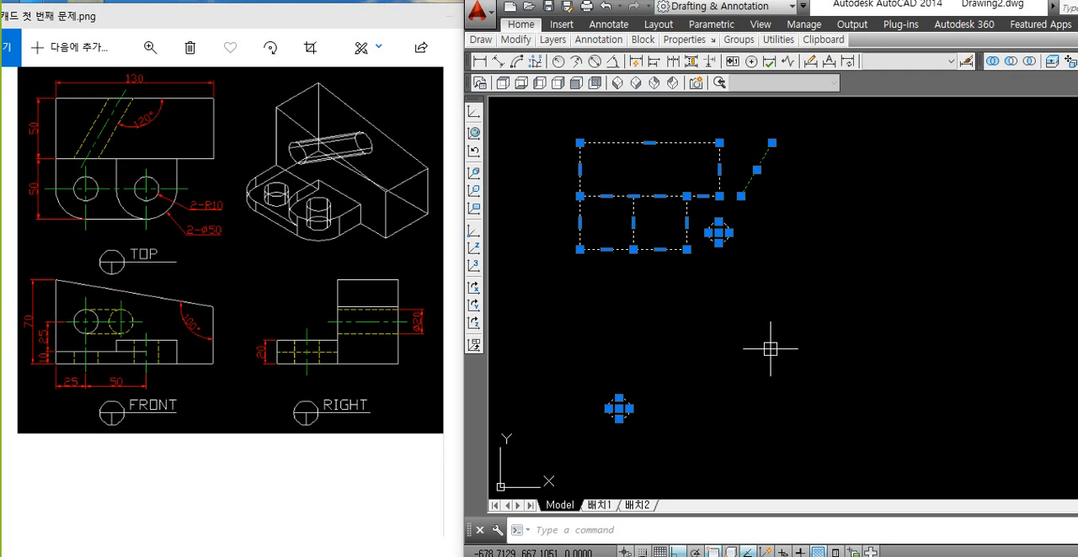
Step: Change the viewpoint to a southeast isometric view of the profiles with the VPOINT command
type("VPOInt")
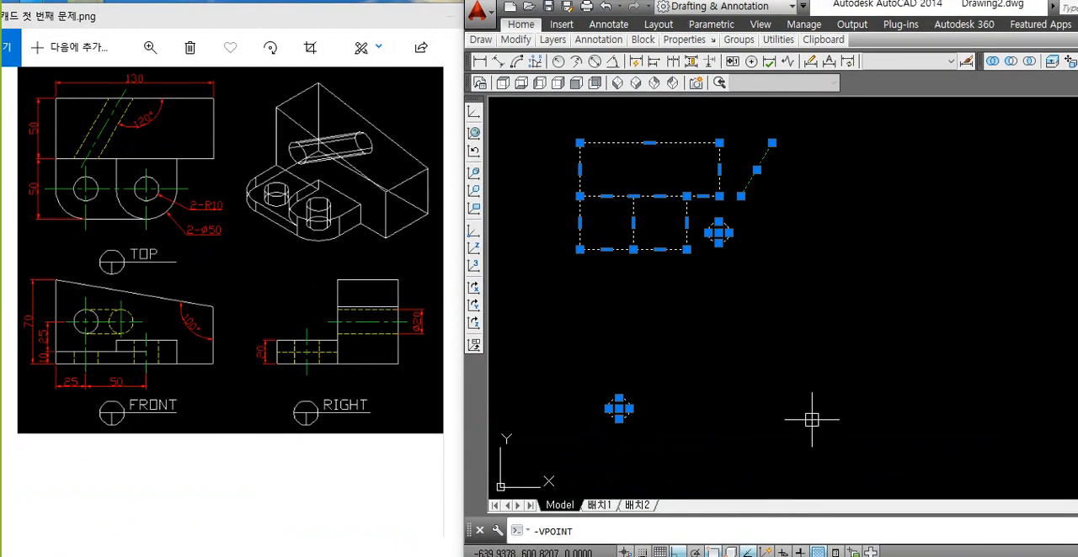
key("Return")
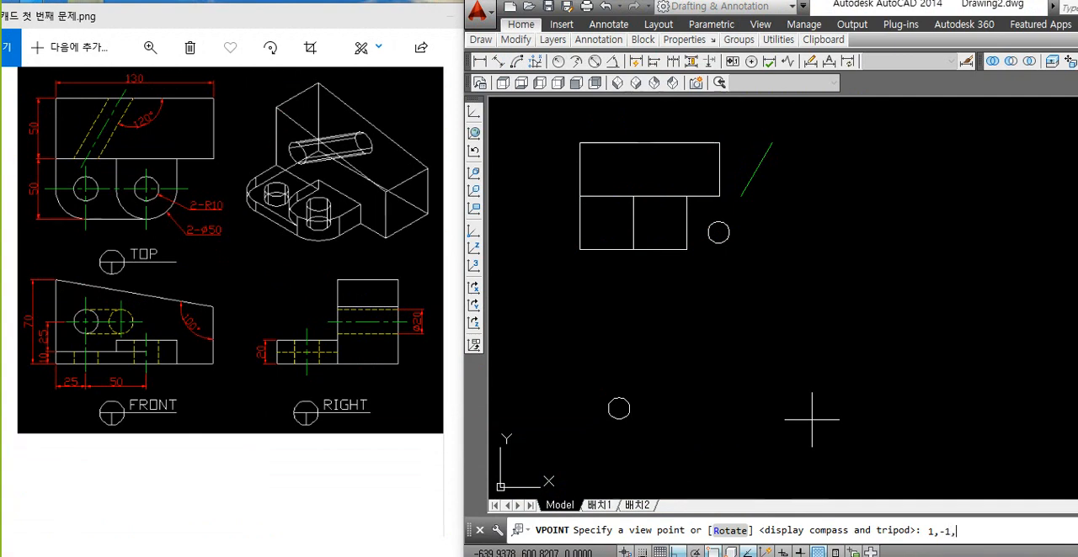
key("Return")
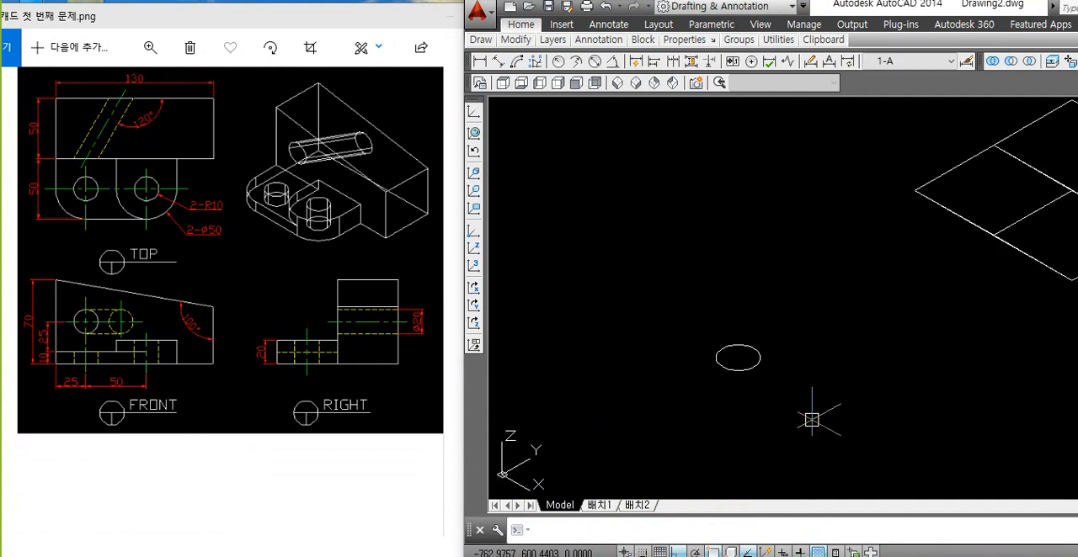
scroll(787, 281, "down", 2)
scroll(966, 341, "down", 2)
mouse_move(977, 345)
middle_mouse_down()
mouse_move(825, 325)
mouse_move(728, 265)
middle_mouse_up()
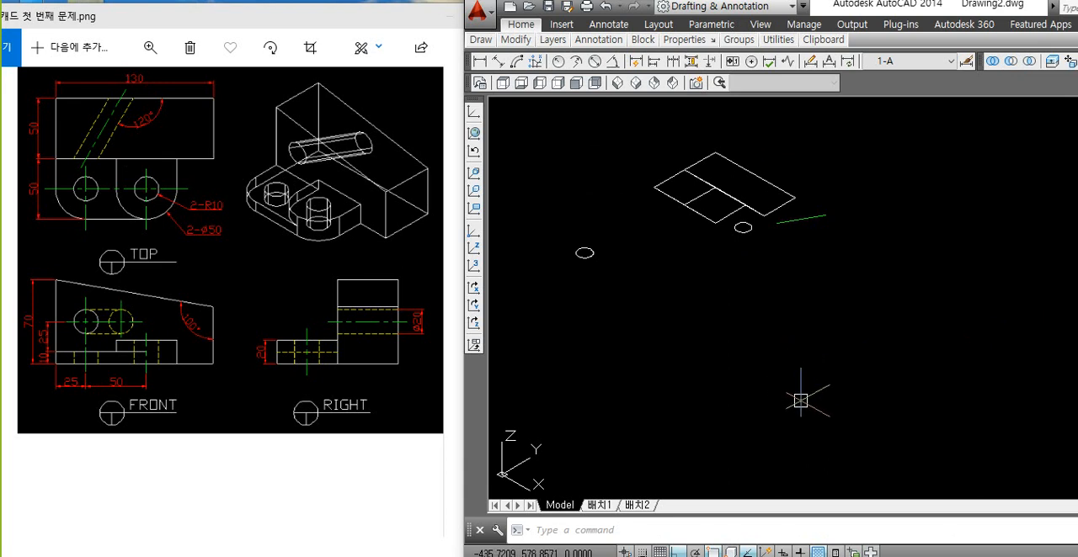
Step: Paste the copied profiles, circles and line into the empty space beyond the originals and delete the pasted set's detached circle
key("ctrl+v")
left_click(847, 429)
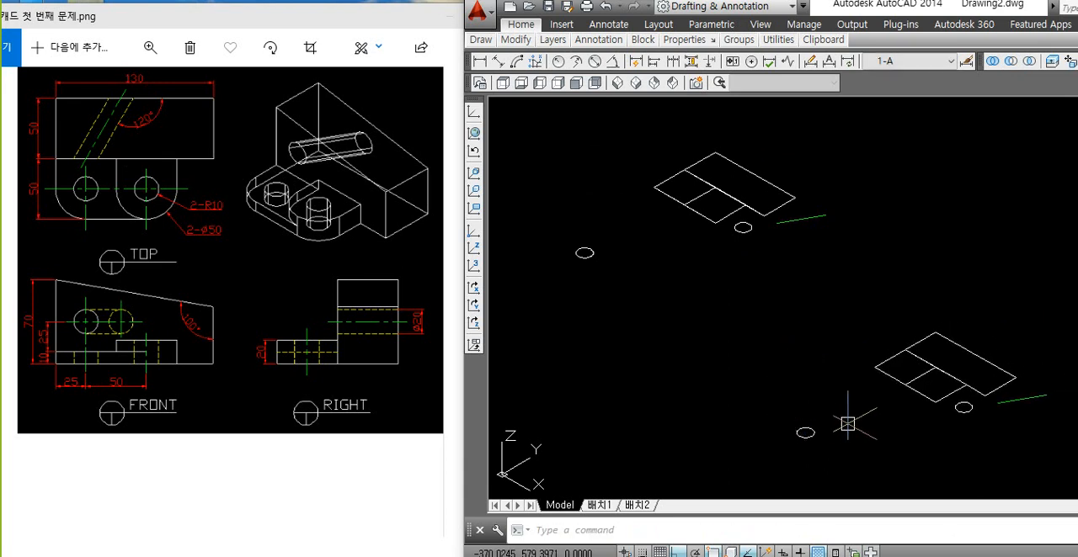
middle_click_drag(870, 416, 750, 348)
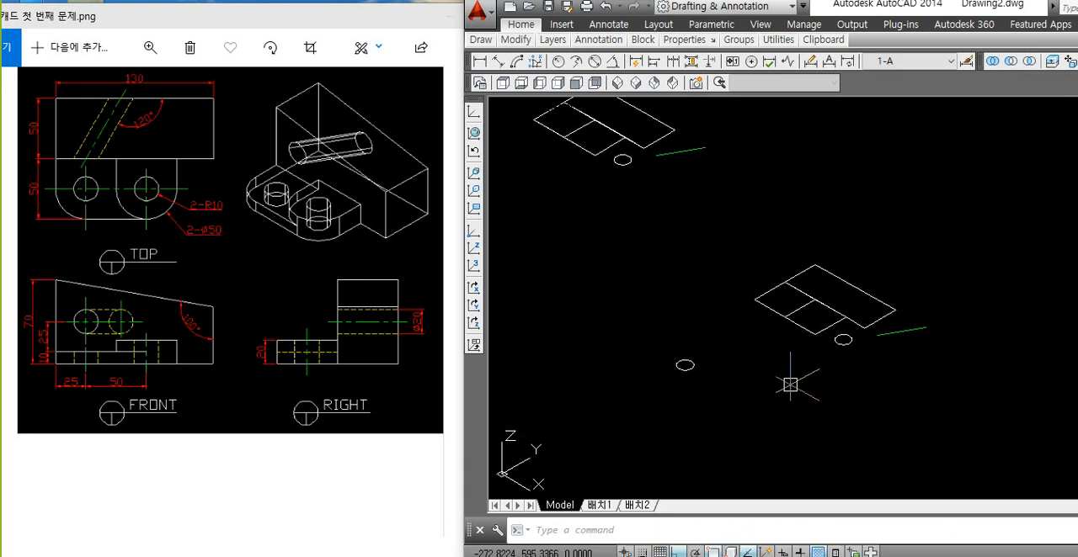
scroll(774, 388, "up", 2)
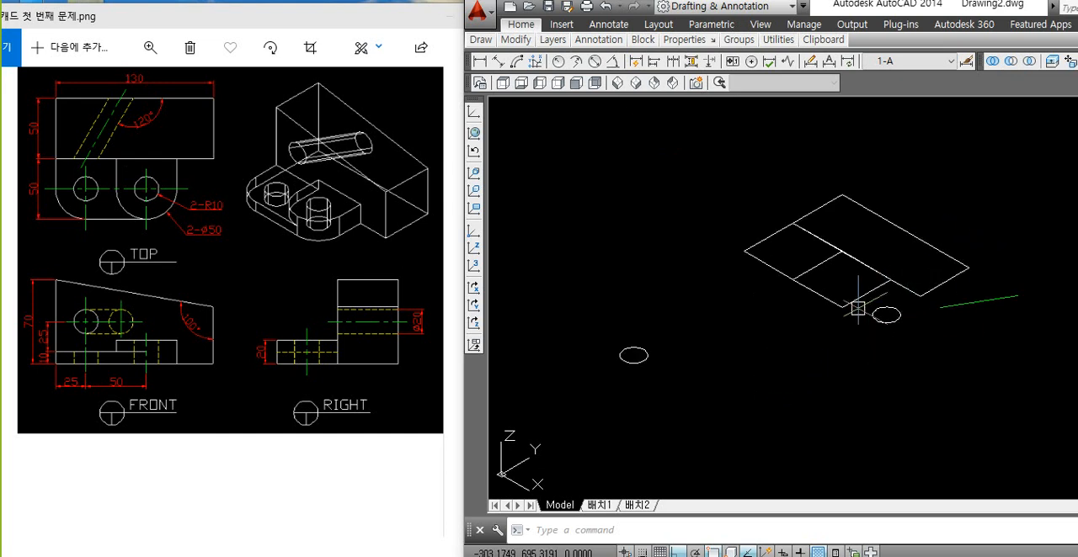
left_click(711, 345)
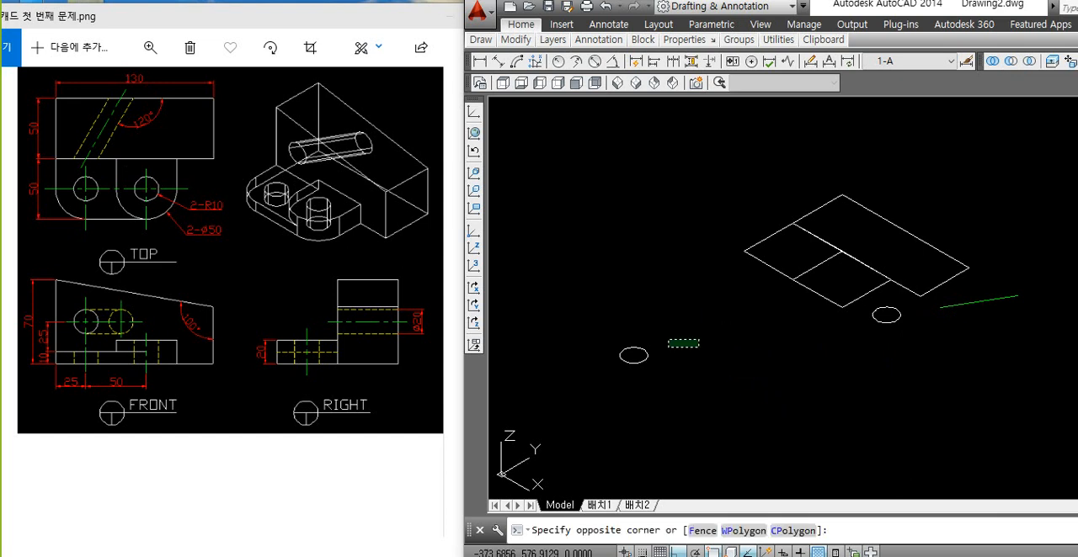
left_click(580, 391)
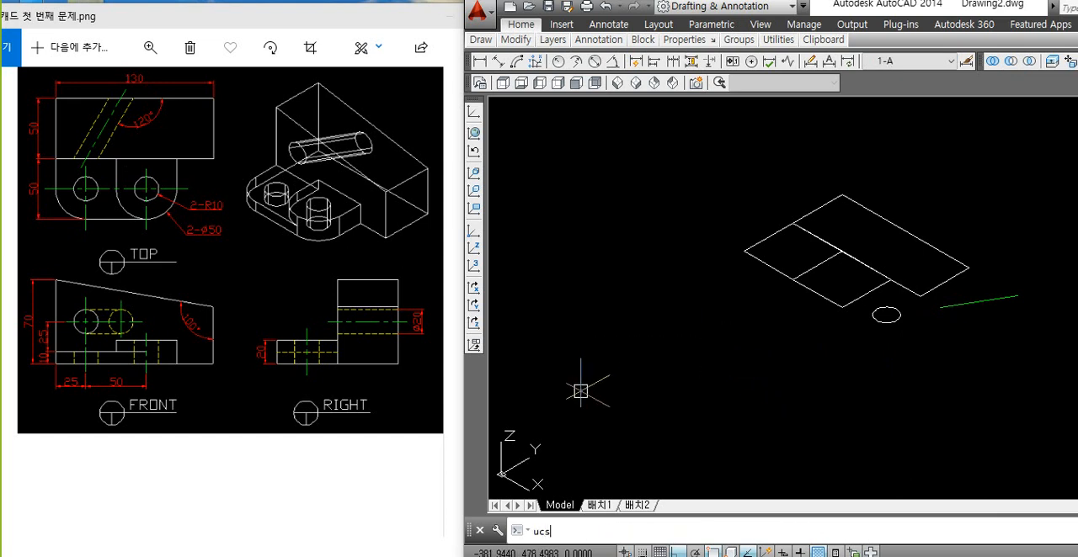
Step: Rotate the UCS 90 degrees about the X axis
key("Return")
type("x")
key("Return")
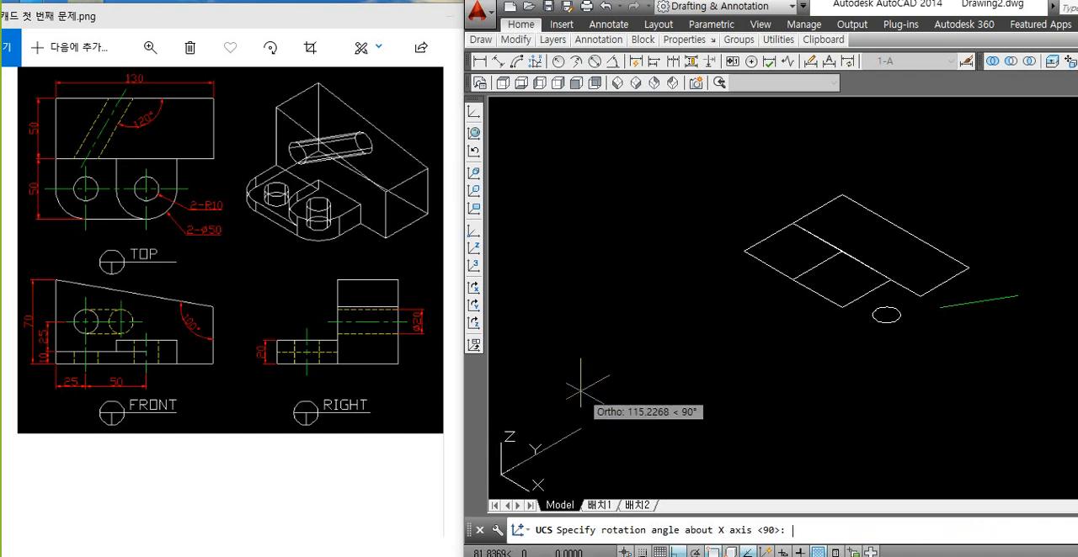
key("Return")
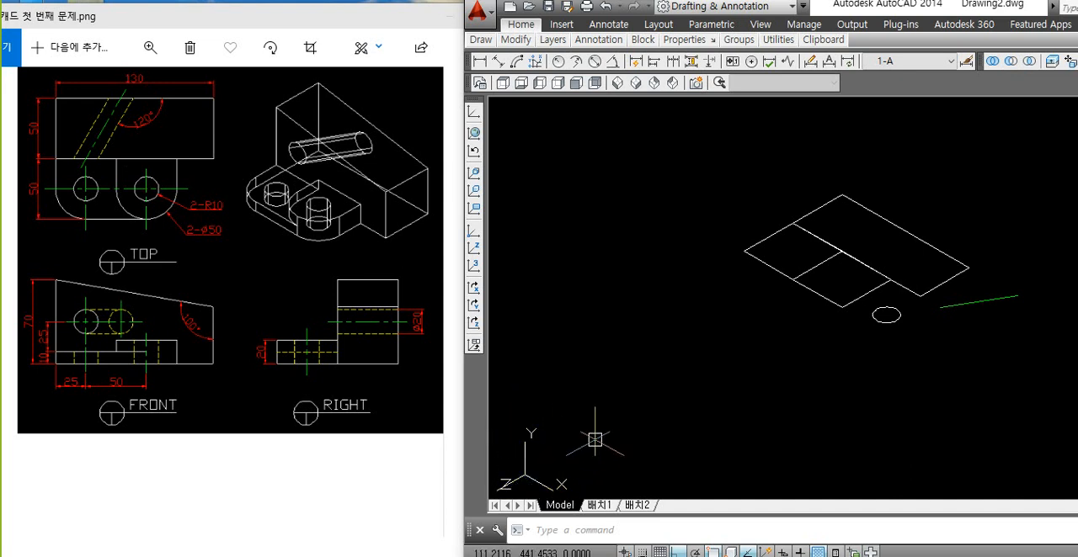
Step: Paste the copied set upright in the rotated UCS plane and delete everything from it except the detached circle
key("ctrl+v")
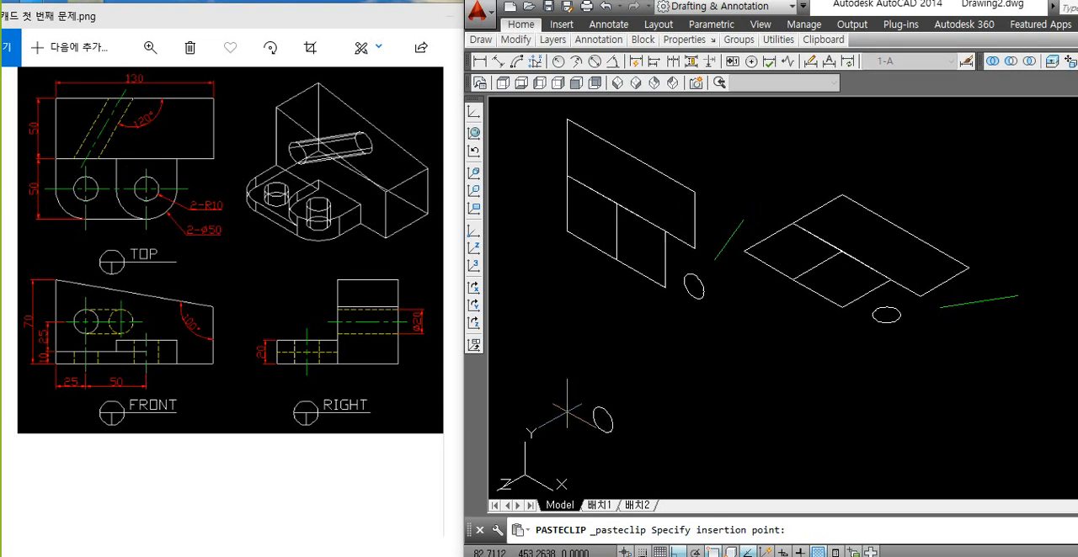
left_click(568, 412)
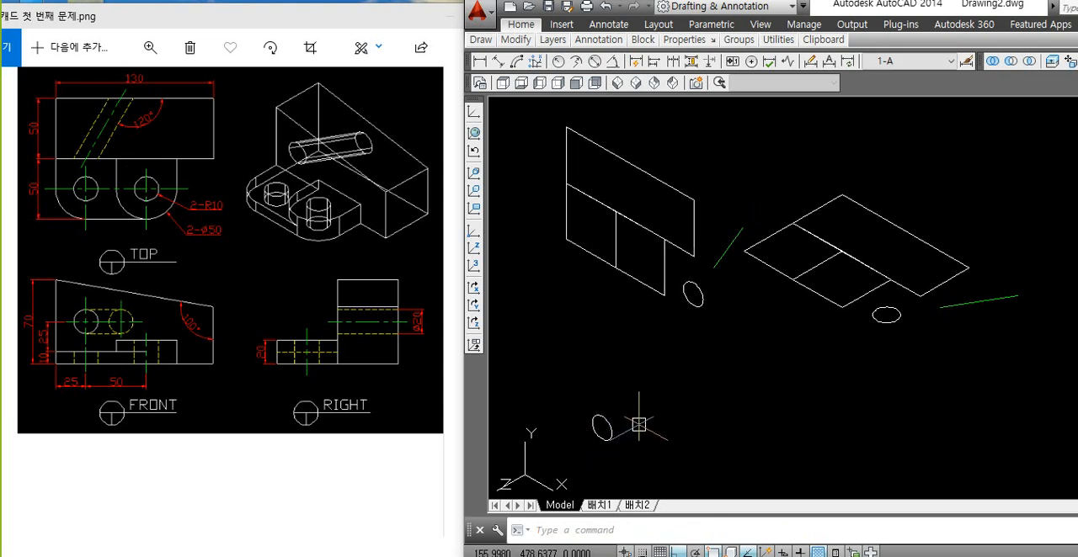
left_click(720, 325)
left_click(650, 247)
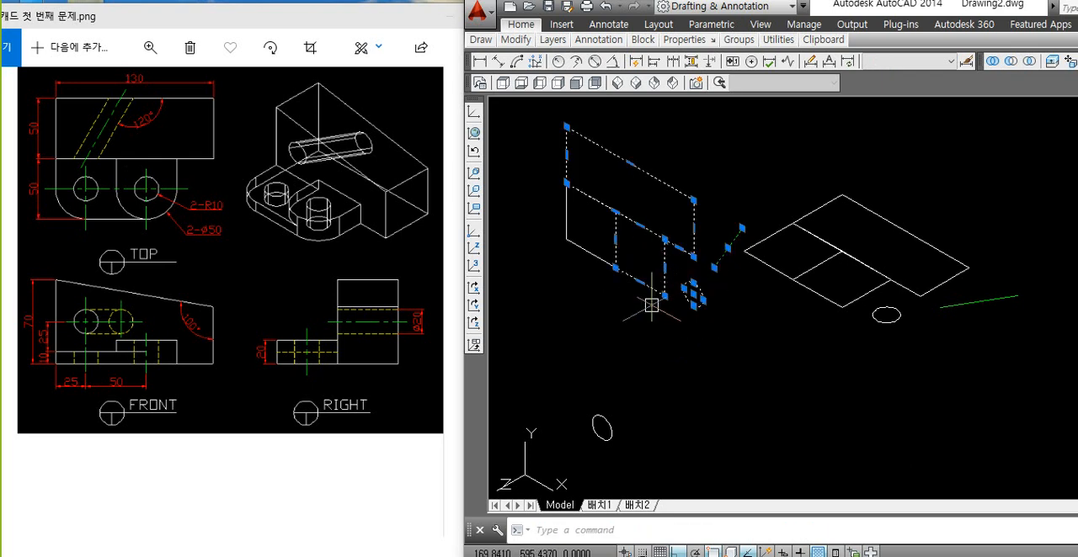
key("Delete")
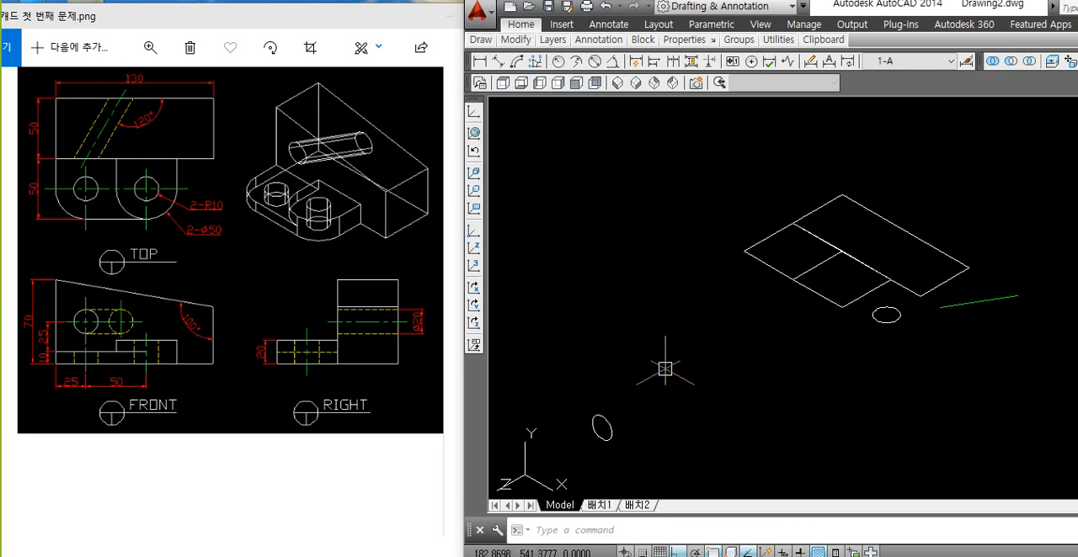
middle_click_drag(712, 387, 687, 324)
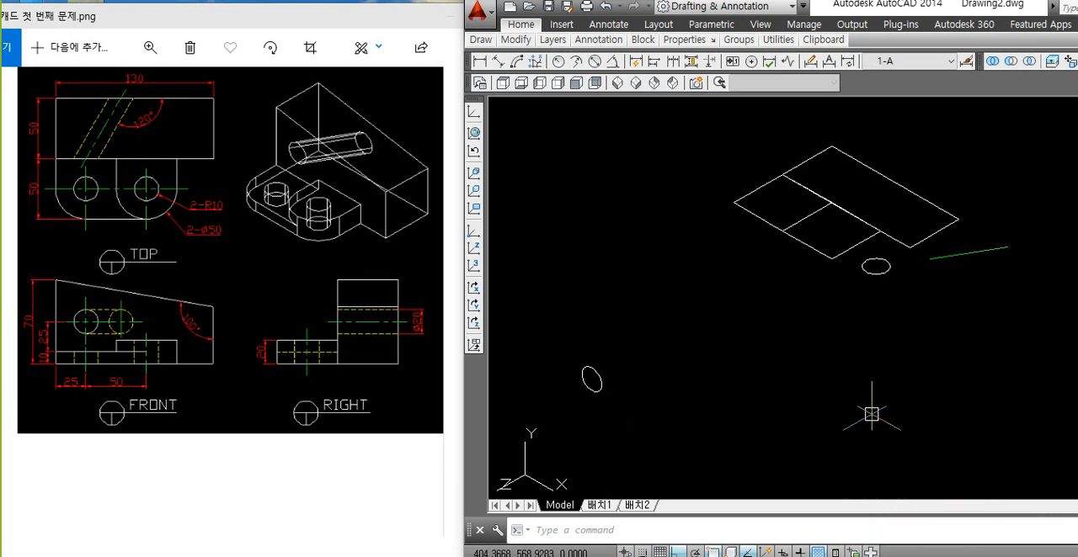
scroll(662, 410, "up", 2)
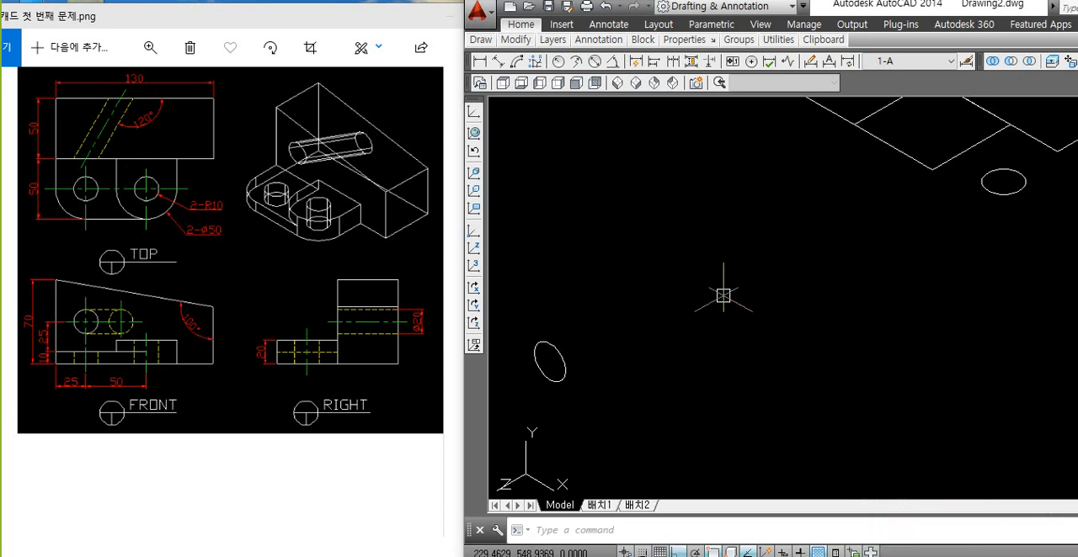
scroll(724, 293, "down", 2)
middle_click_drag(828, 268, 777, 330)
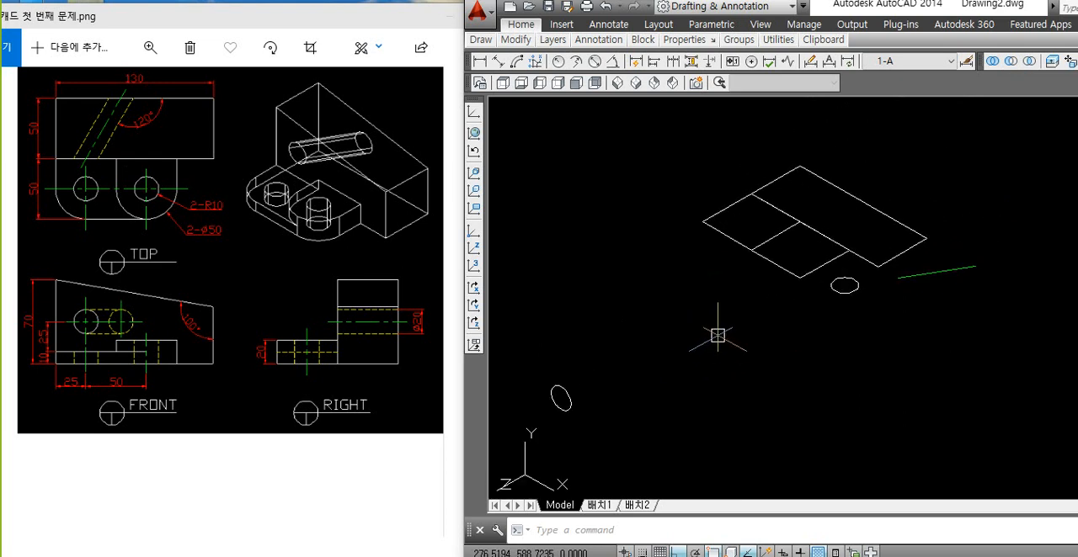
left_click(736, 240)
key("Escape")
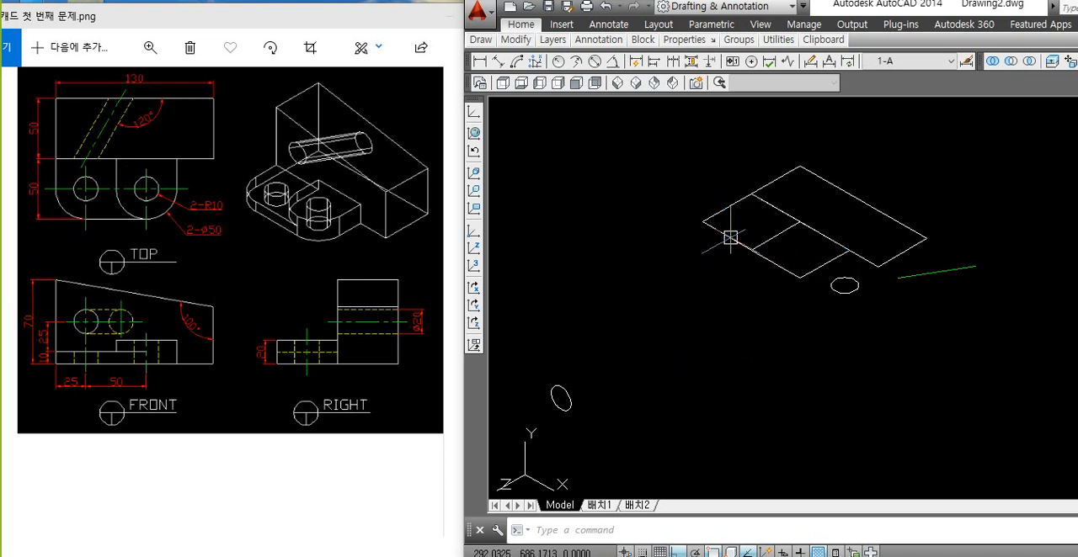
left_click(778, 268)
key("Escape")
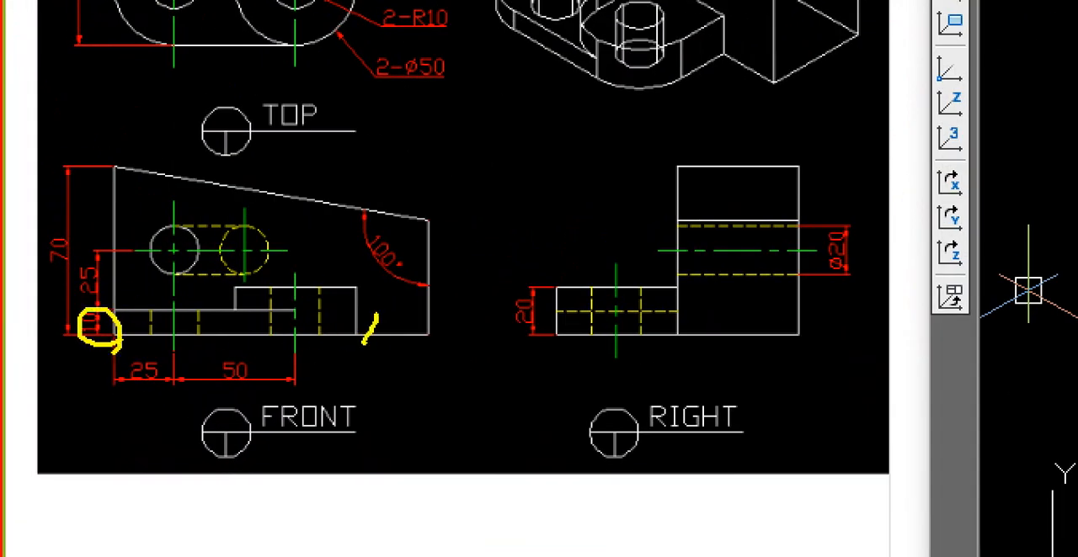
left_click_drag(498, 317, 546, 358)
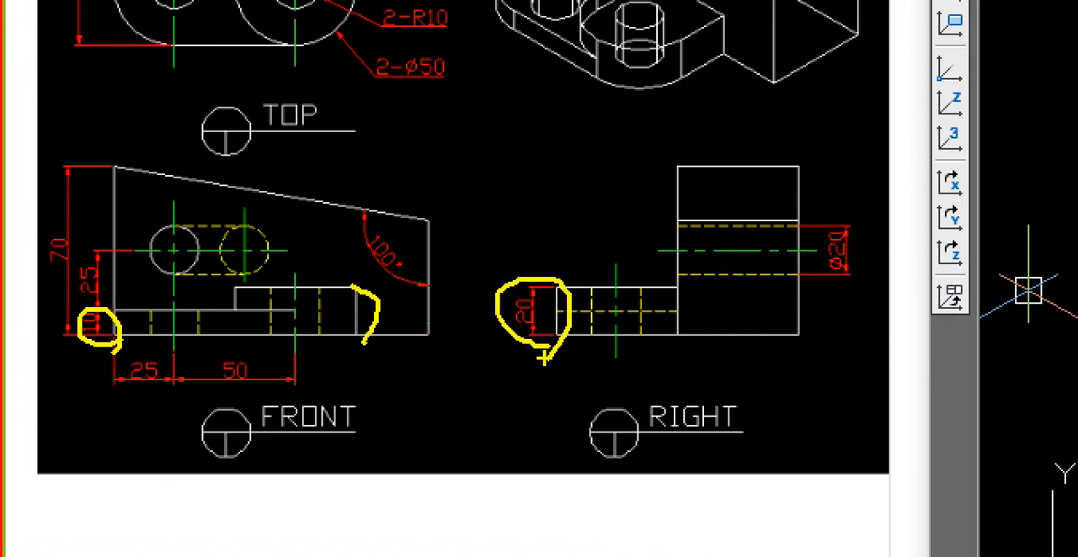
key("Escape")
Step: Extrude the outer small square profile, meant for the lower lug, to a height of 10
type("ext")
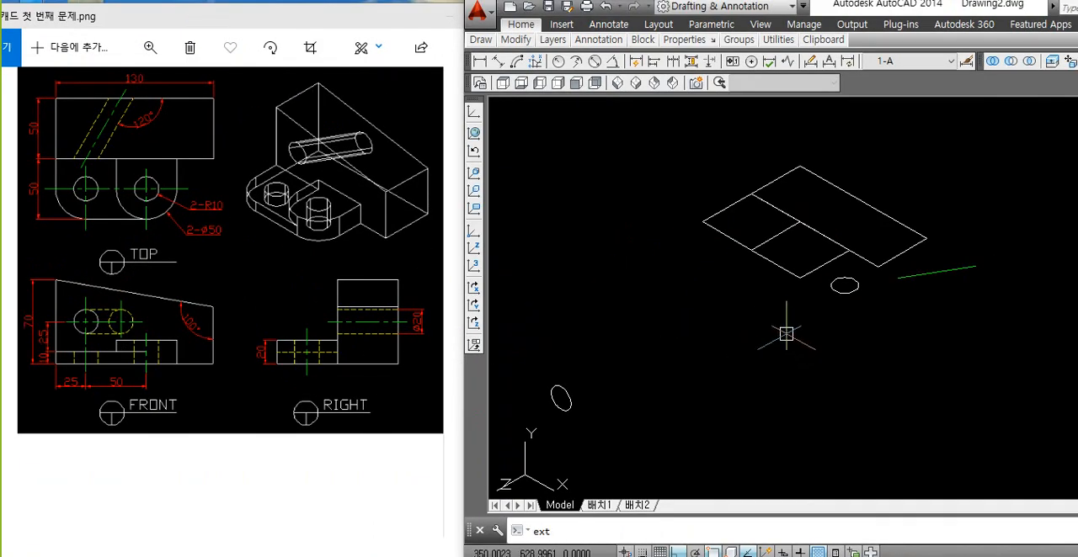
key("Return")
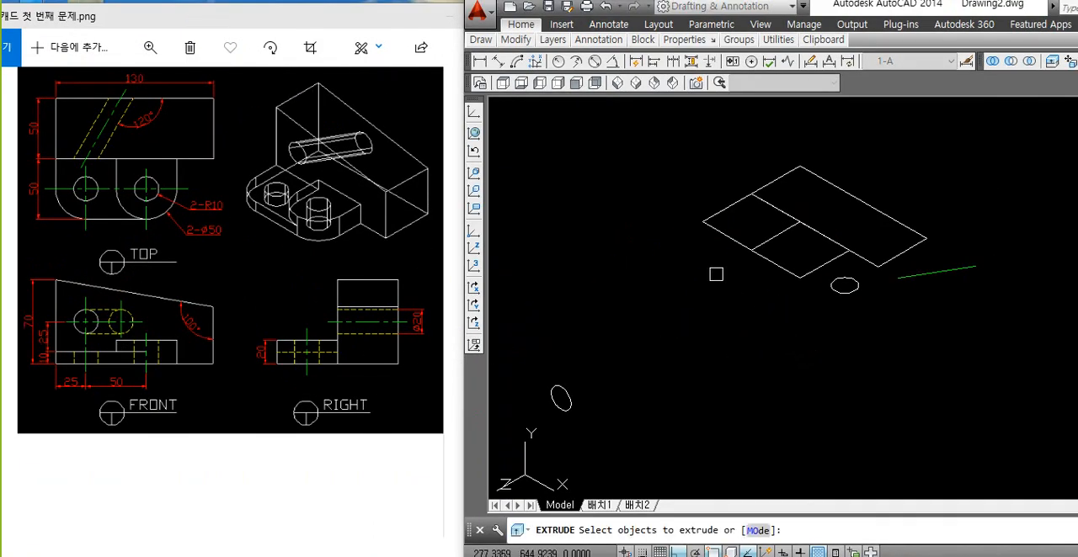
left_click(712, 227)
key("Return")
type("10")
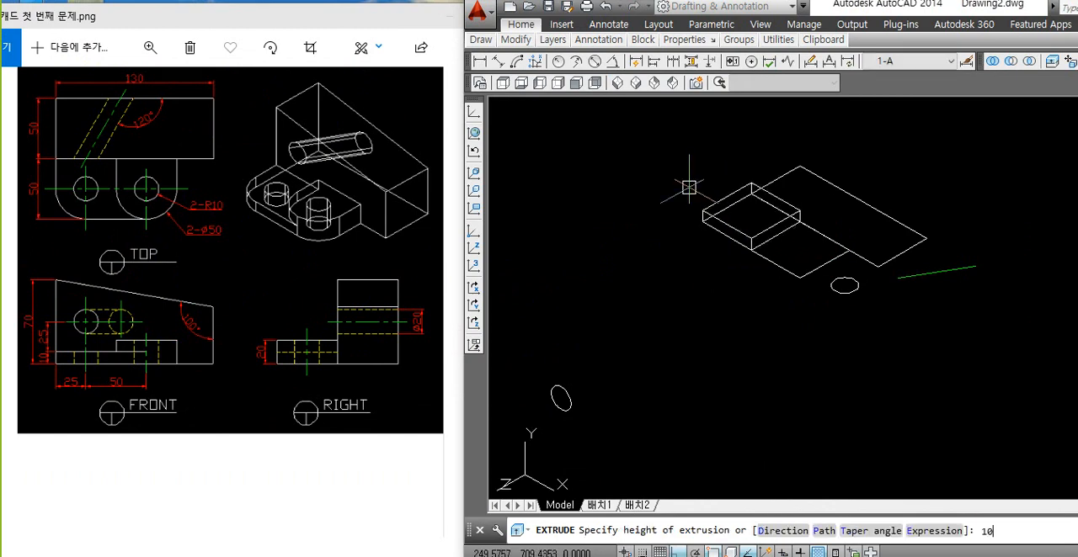
key("Return")
Step: Extrude the adjacent small square profile beside the lower plate to a height of 20
key("Return")
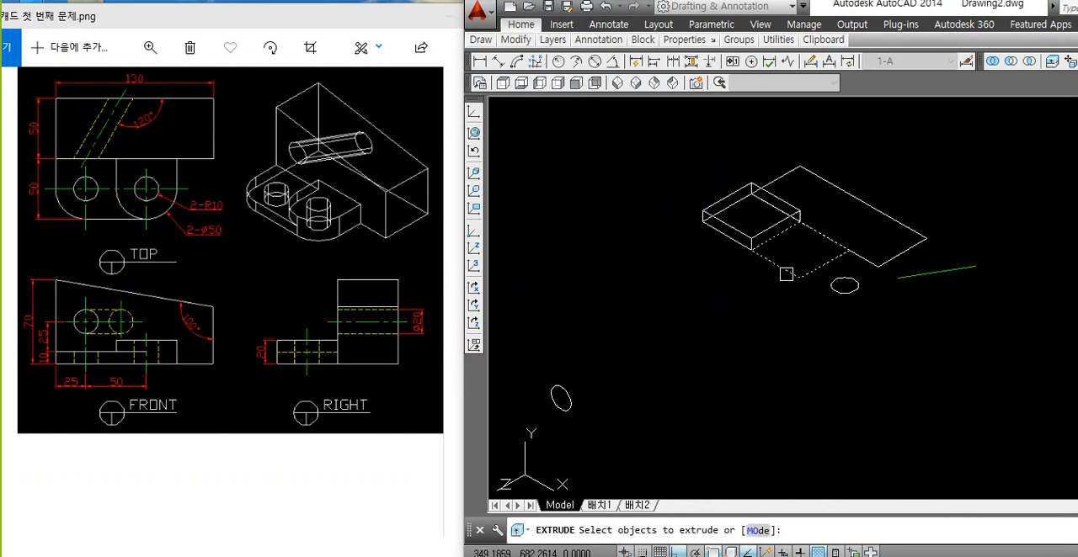
left_click(785, 273)
key("Return")
type("2")
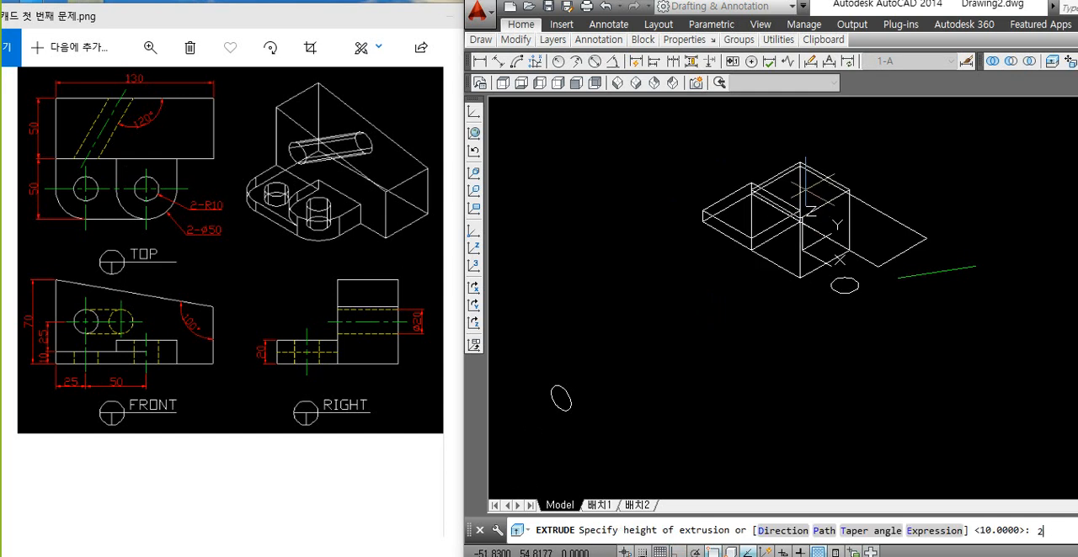
type("0")
key("Return")
Step: Unite the 10-high and 20-high boxes into a single solid with the UNION command
scroll(820, 200, "up", 2)
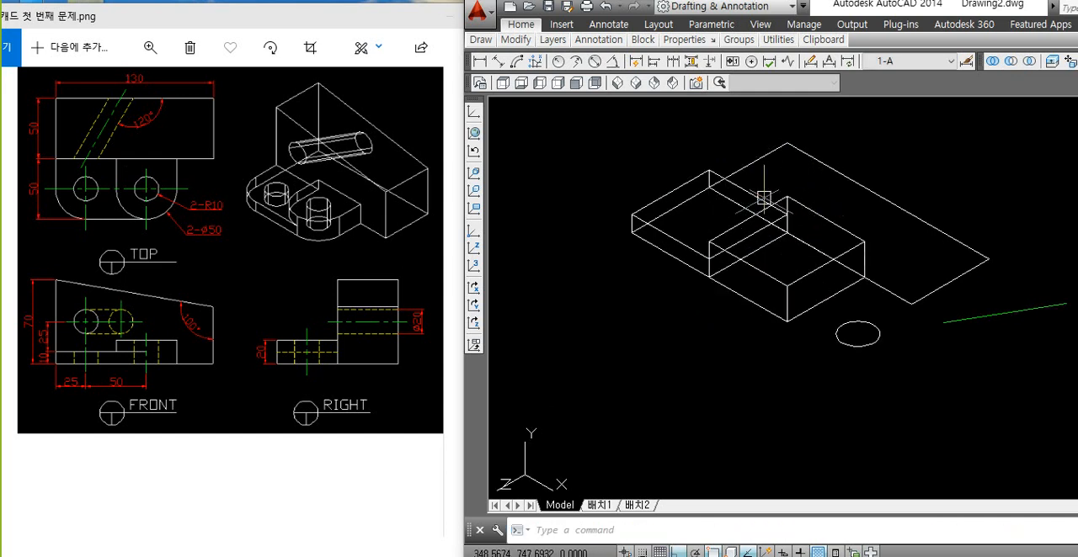
middle_click_drag(764, 198, 750, 217)
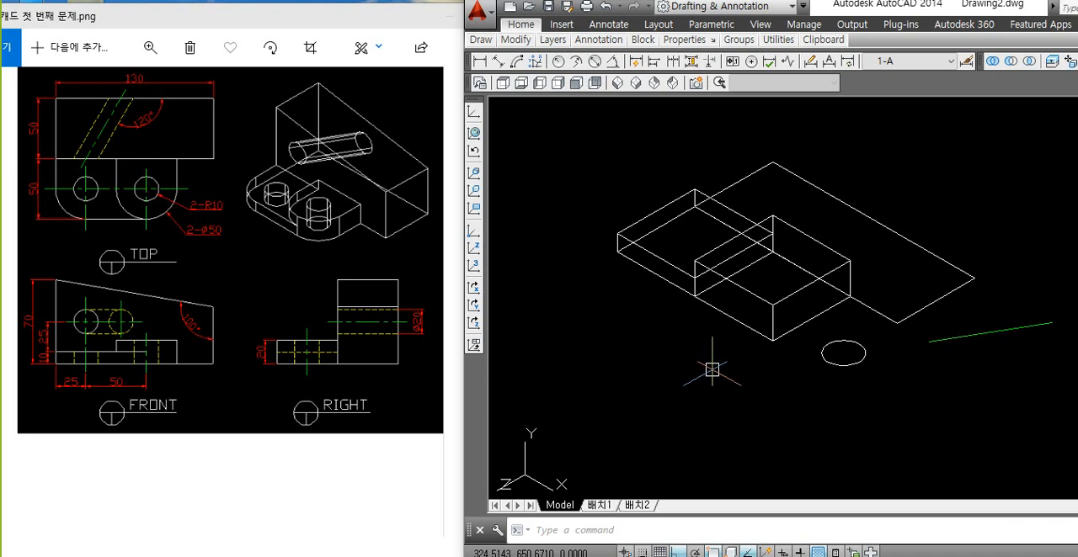
middle_click_drag(859, 268, 819, 283)
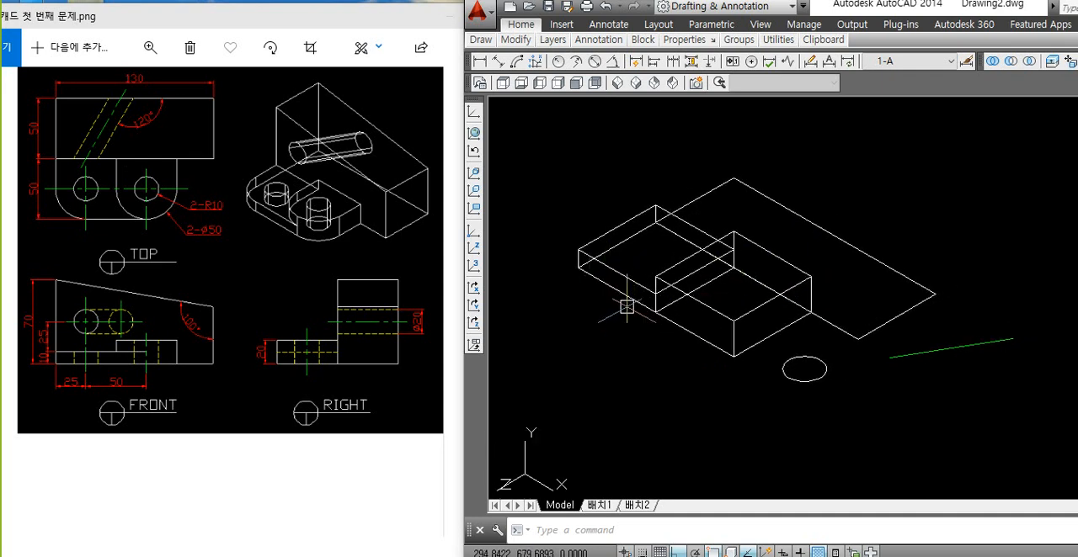
scroll(630, 305, "up", 1)
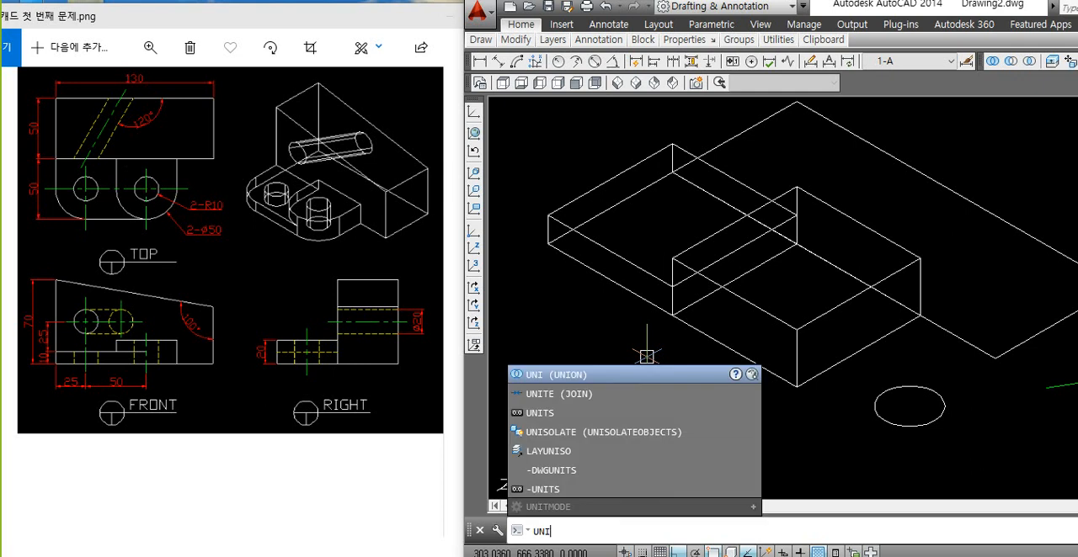
key("Return")
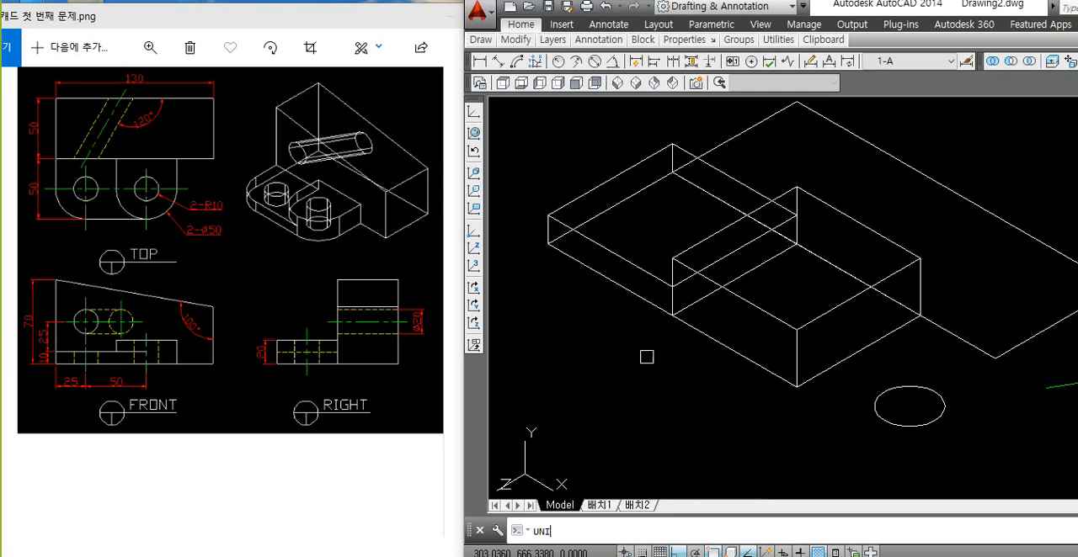
left_click(730, 293)
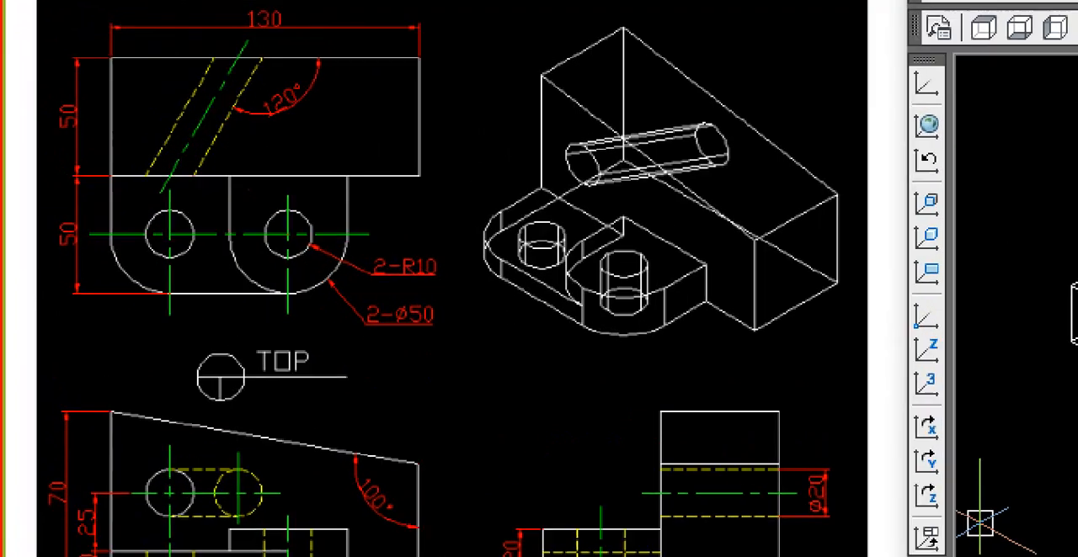
Step: Start a fillet on the front vertical corner edge of the taller lug with a radius of 25
left_click_drag(170, 188, 155, 226)
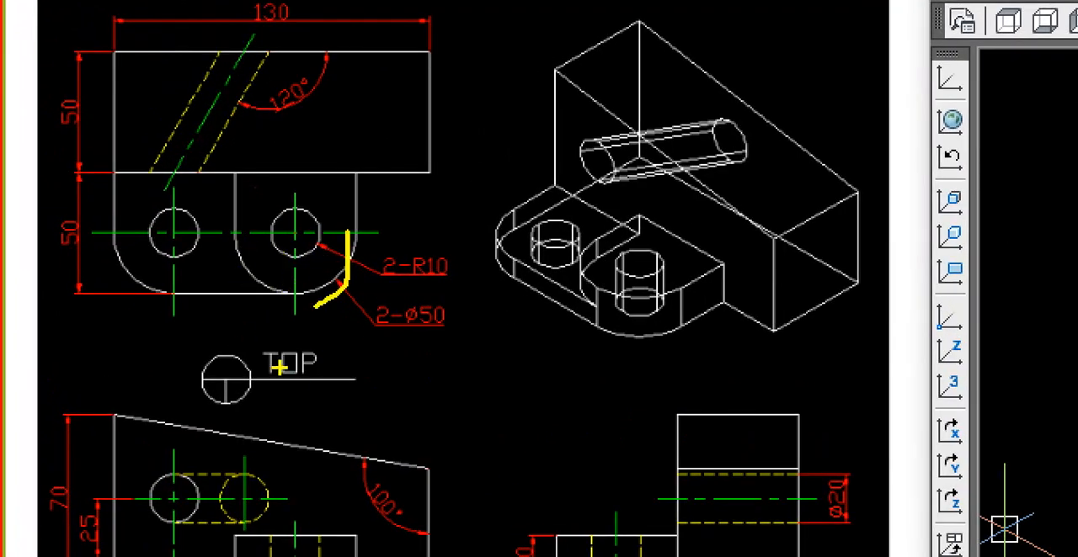
type("f")
key("Return")
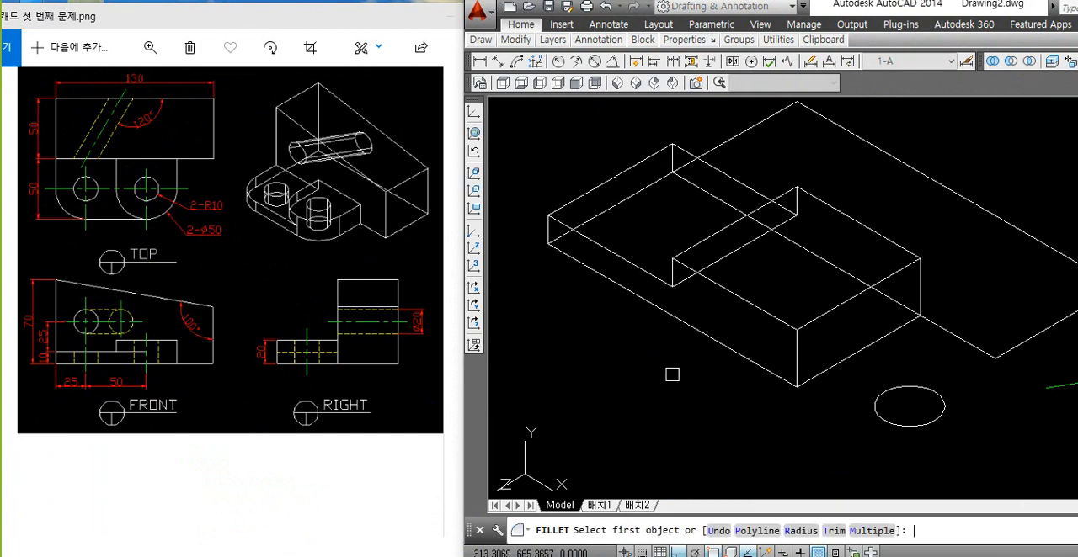
type("r")
key("Return")
type("10")
key("Return")
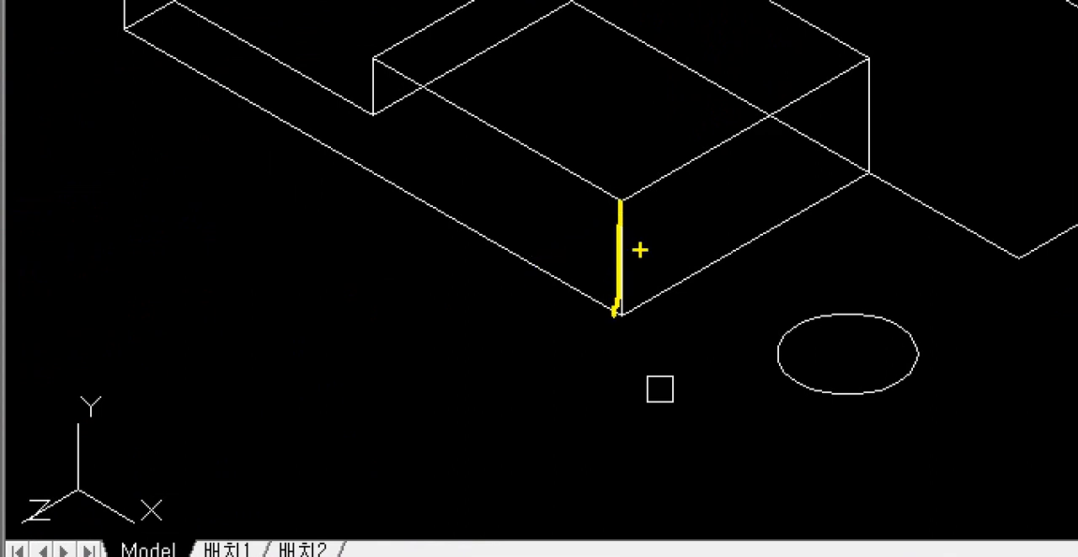
left_click_drag(601, 239, 647, 224)
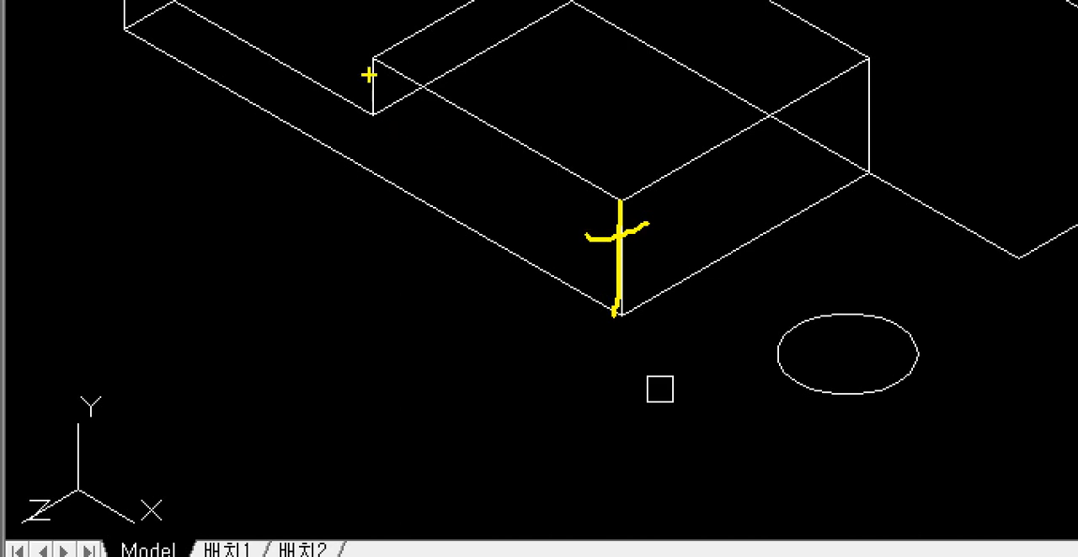
left_click_drag(369, 61, 365, 117)
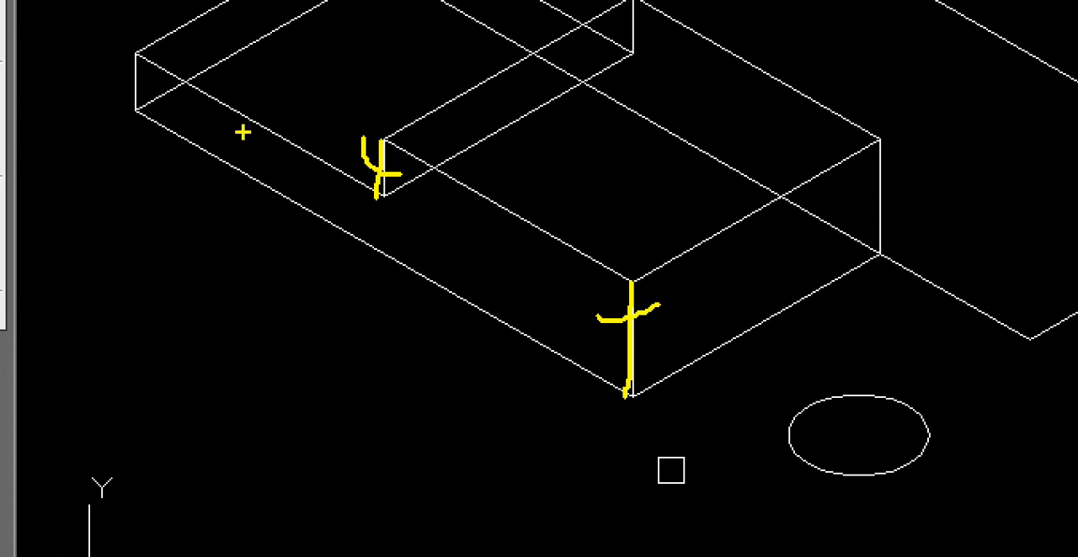
left_click_drag(132, 56, 131, 106)
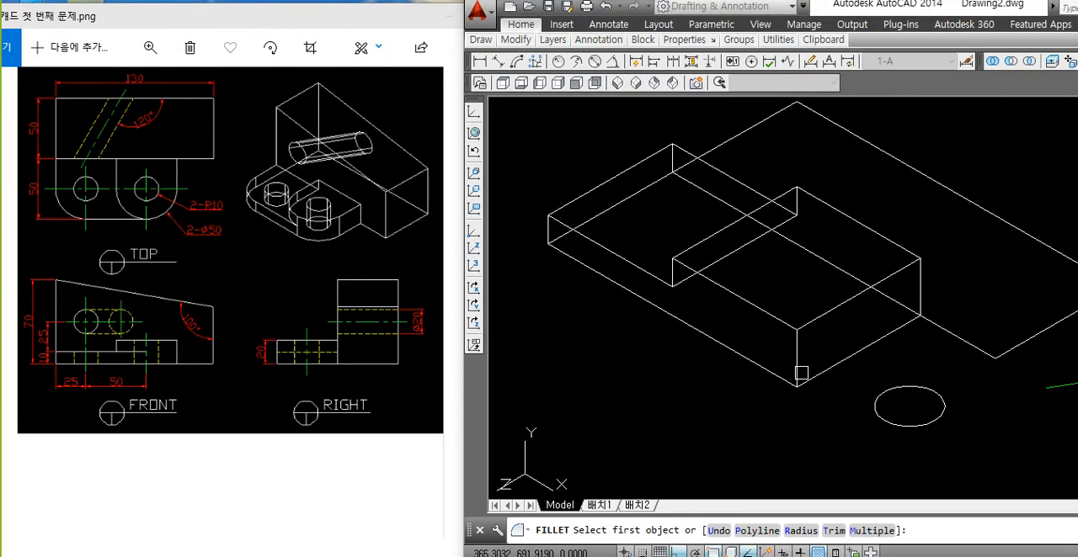
left_click(794, 356)
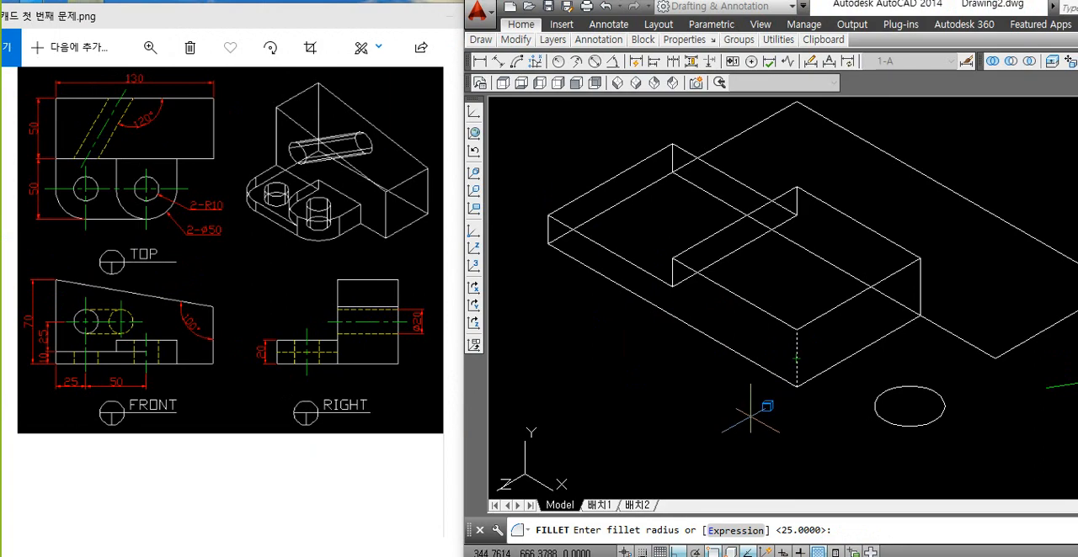
key("Return")
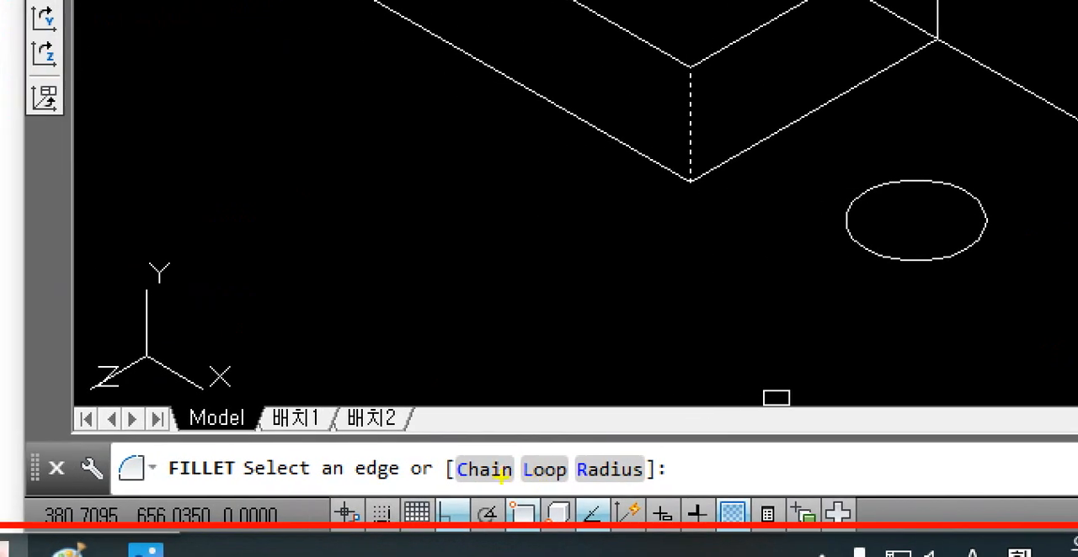
Step: Add the vertical edges at the step and at the lower lug's outer corner using the Chain option and complete the fillet
mouse_move(503, 478)
left_mouse_down()
mouse_move(483, 441)
mouse_move(479, 500)
left_mouse_up()
left_click_drag(477, 439, 506, 327)
key("Escape")
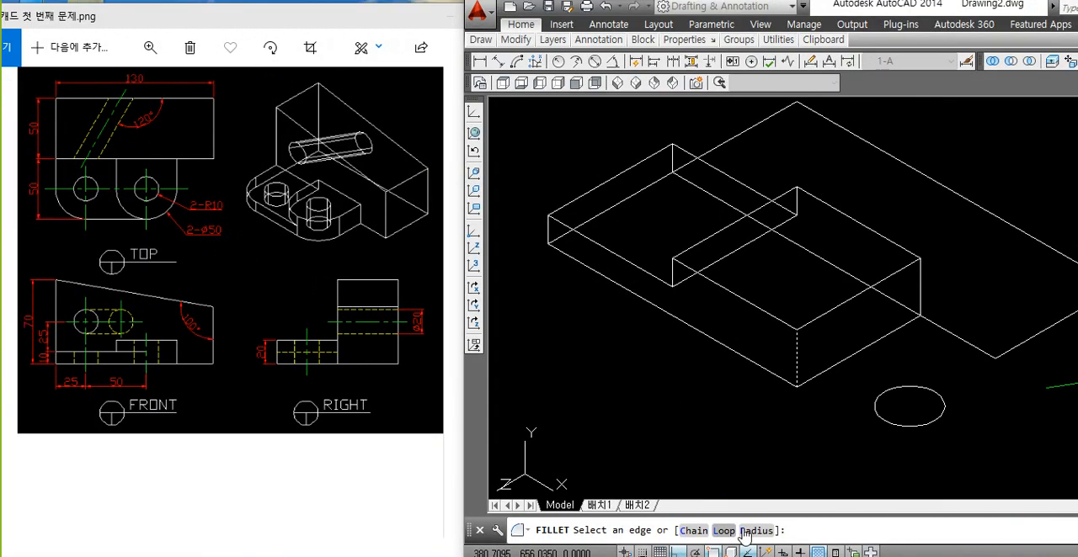
type("c")
key("Return")
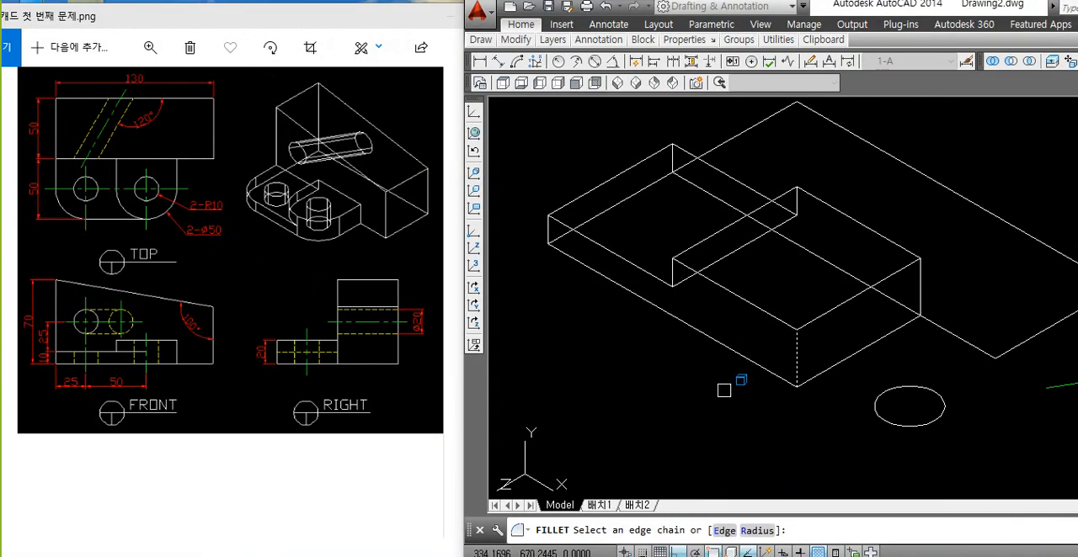
scroll(640, 246, "up", 2)
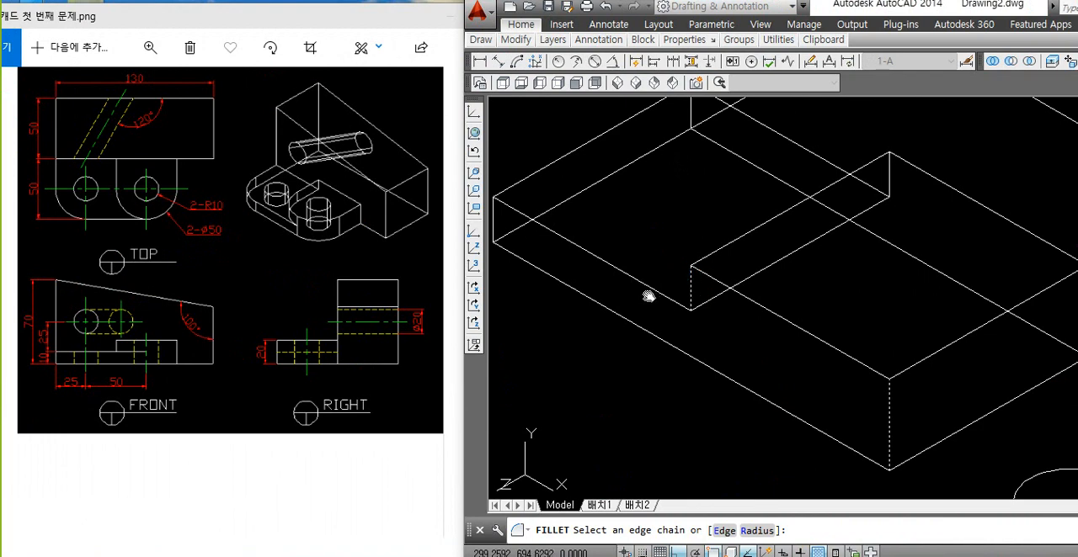
middle_click_drag(649, 297, 754, 343)
left_click(600, 266)
scroll(597, 266, "down", 2)
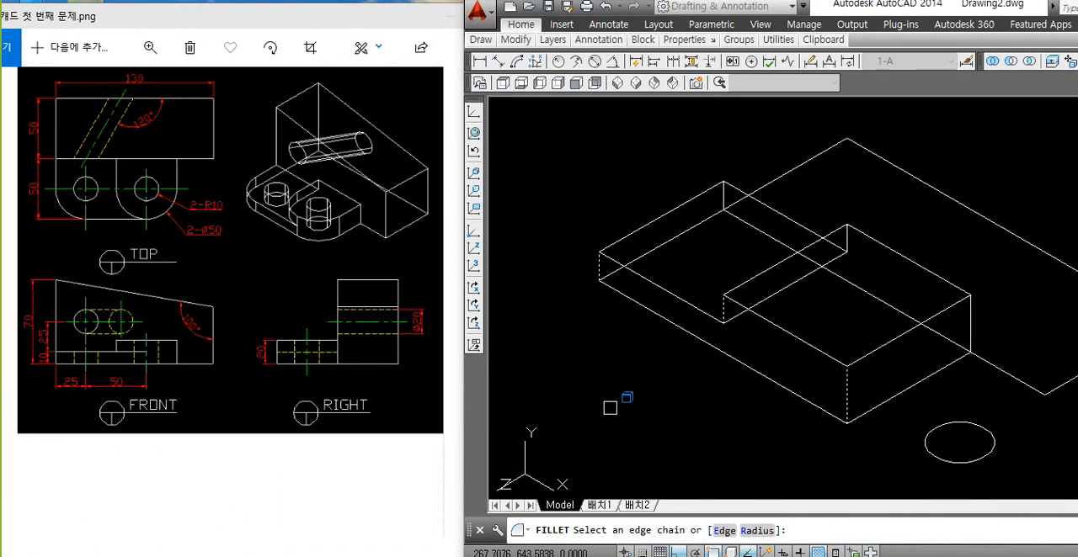
key("Return")
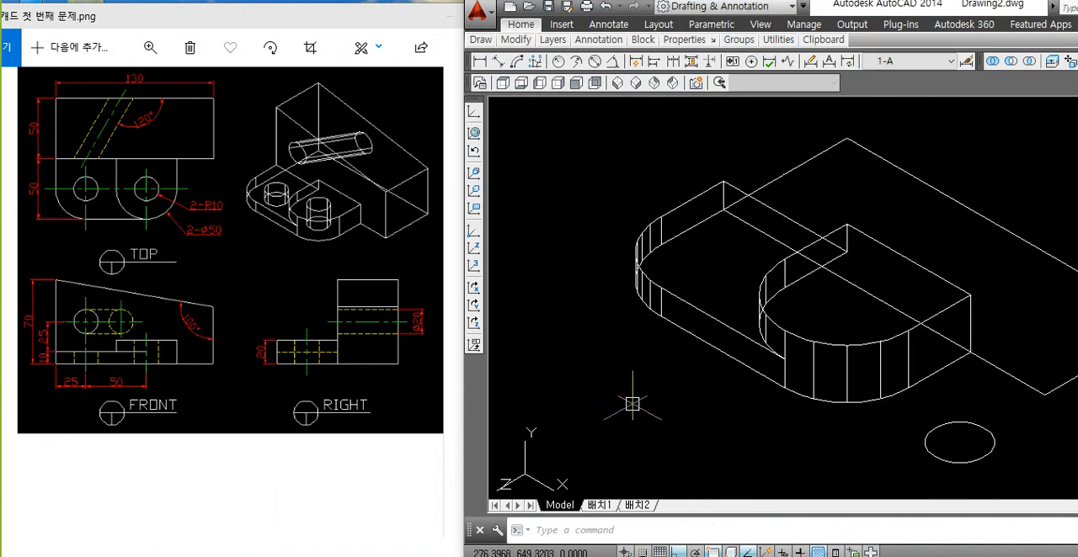
Step: Extrude the horizontal hole circle beside the lugs upward into a cylinder well taller than the solid
middle_click_drag(632, 405, 587, 340)
type("e")
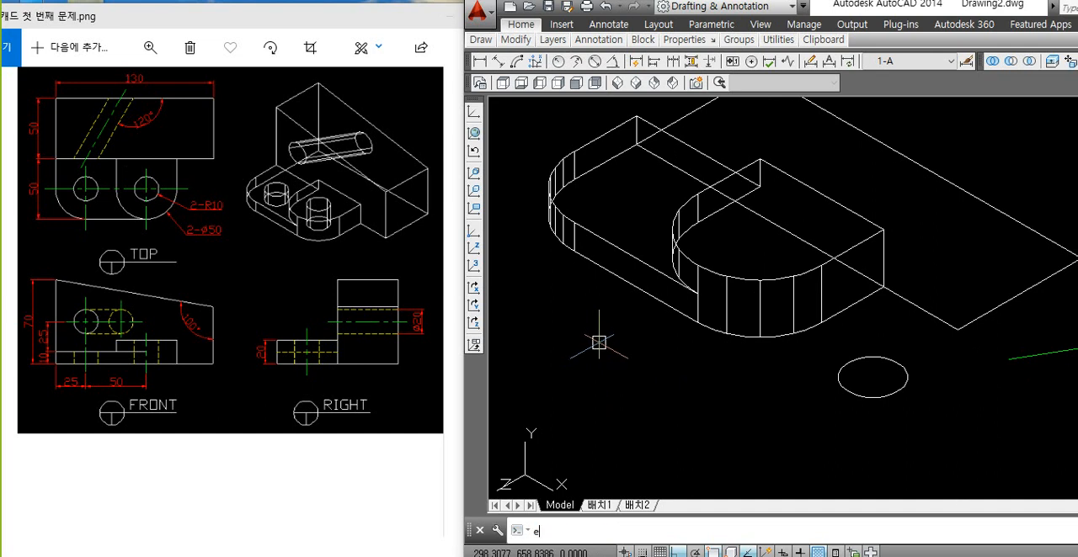
type("xt")
key("Return")
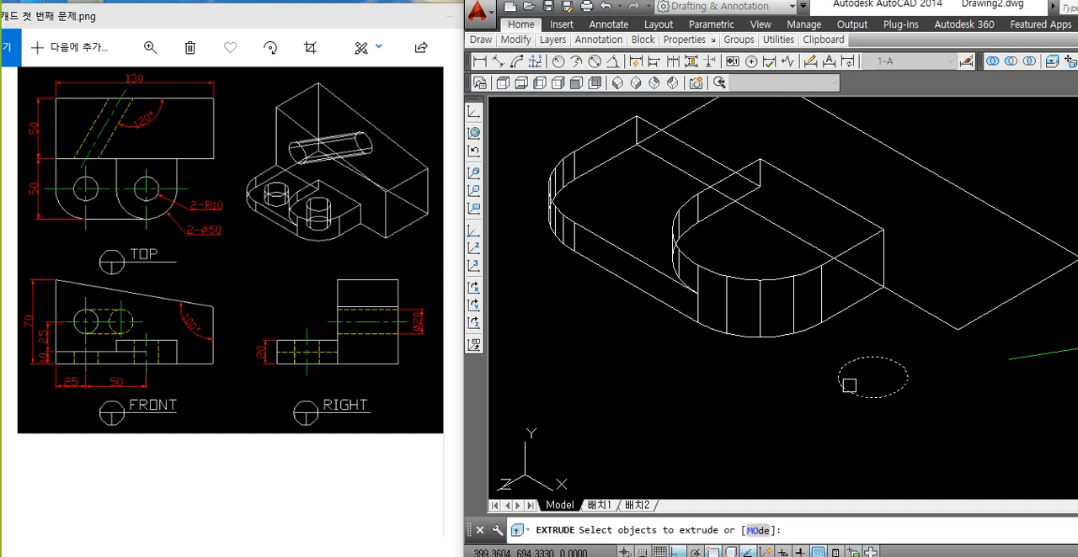
left_click(848, 384)
key("Return")
scroll(849, 378, "down", 2)
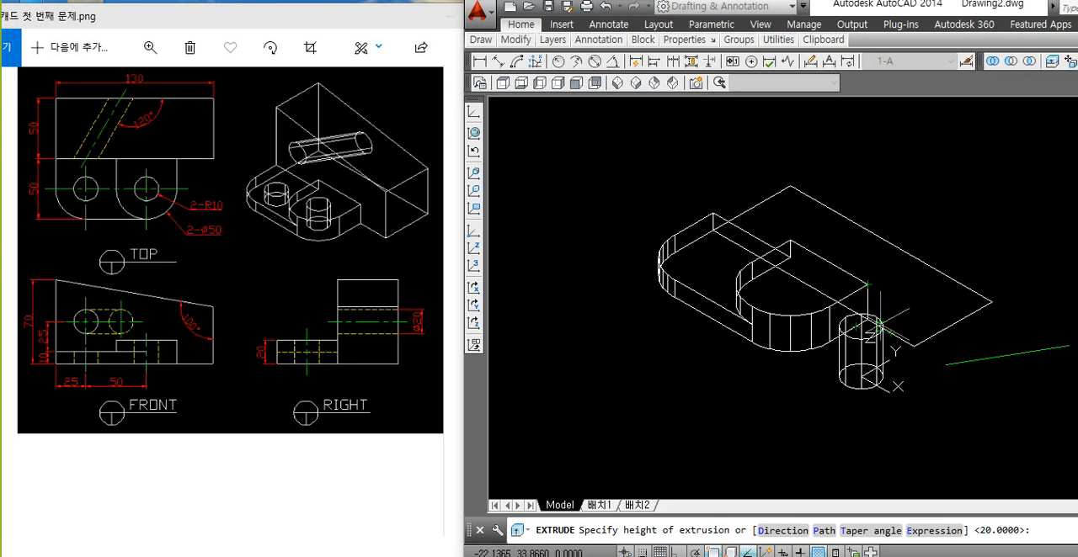
scroll(882, 327, "up", 2)
left_click(963, 154)
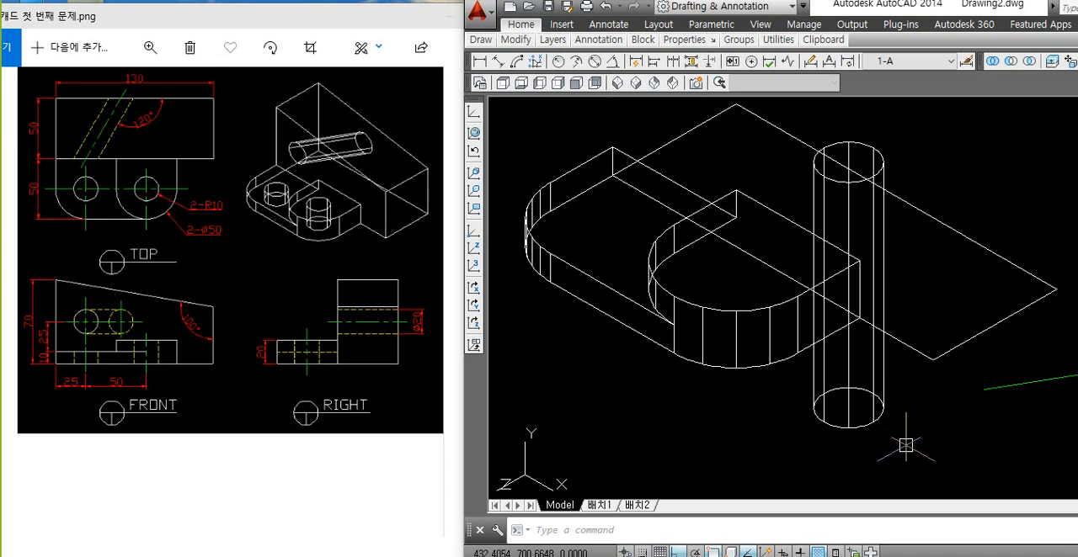
Step: Move the cylinder from its bottom centre to the centre of the taller lug's bottom arc
type("m")
key("space")
left_click(881, 417)
key("space")
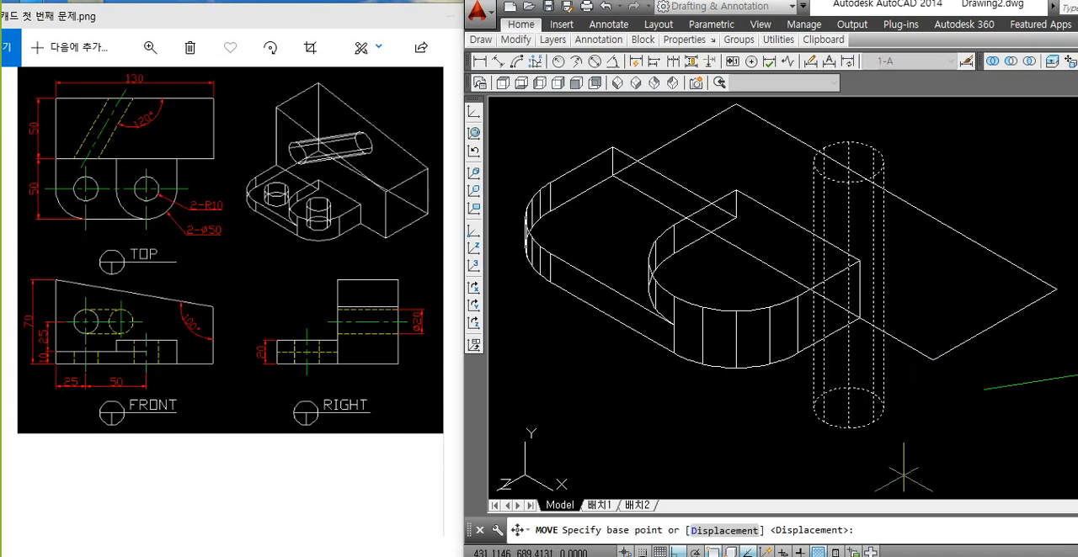
left_click(848, 407)
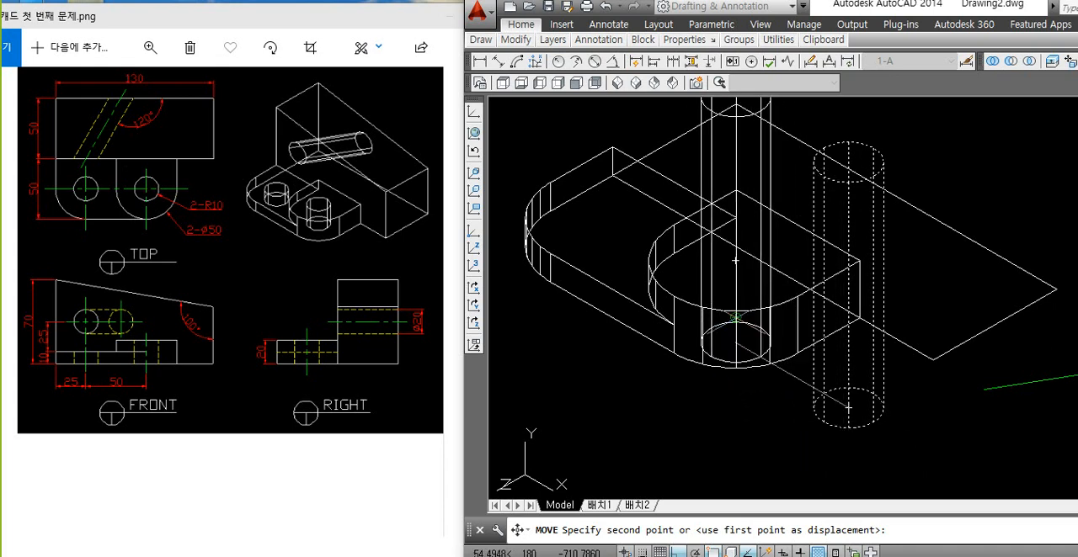
left_click(735, 318)
Step: Copy the cylinder from its bottom centre to the centre of the lower lug's bottom arc
middle_click_drag(846, 380, 850, 437)
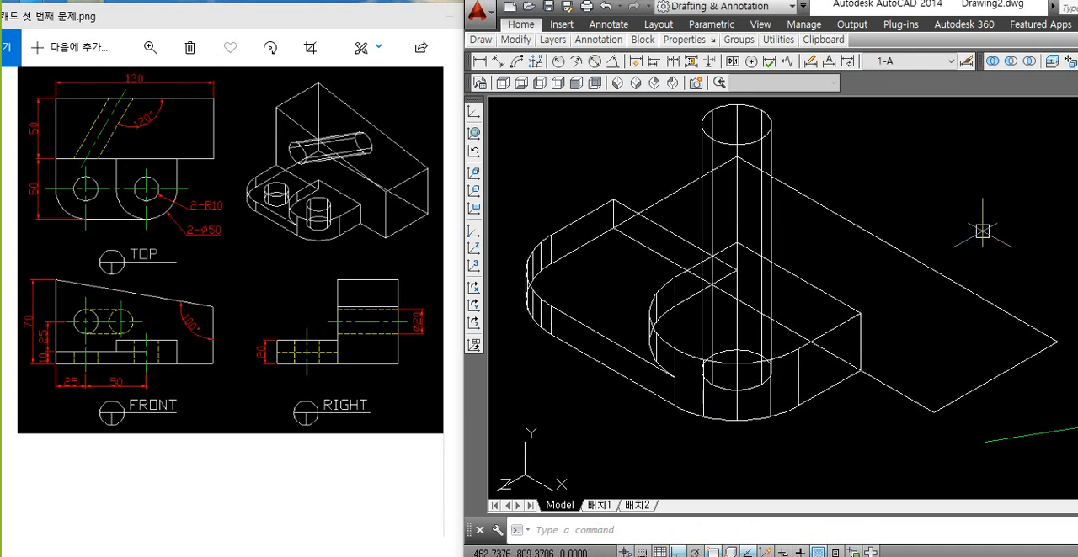
type("c")
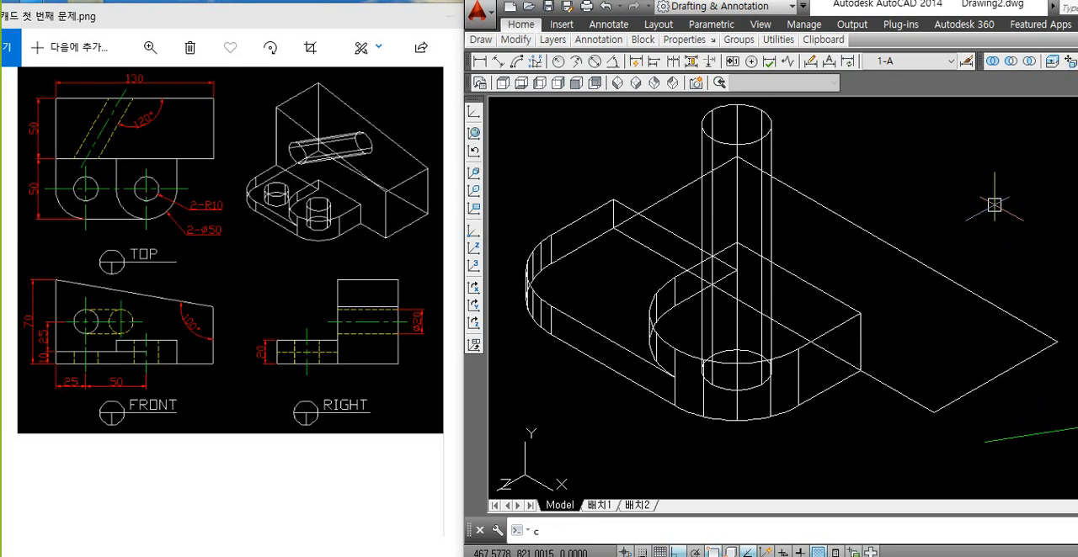
key("Return")
key("Escape")
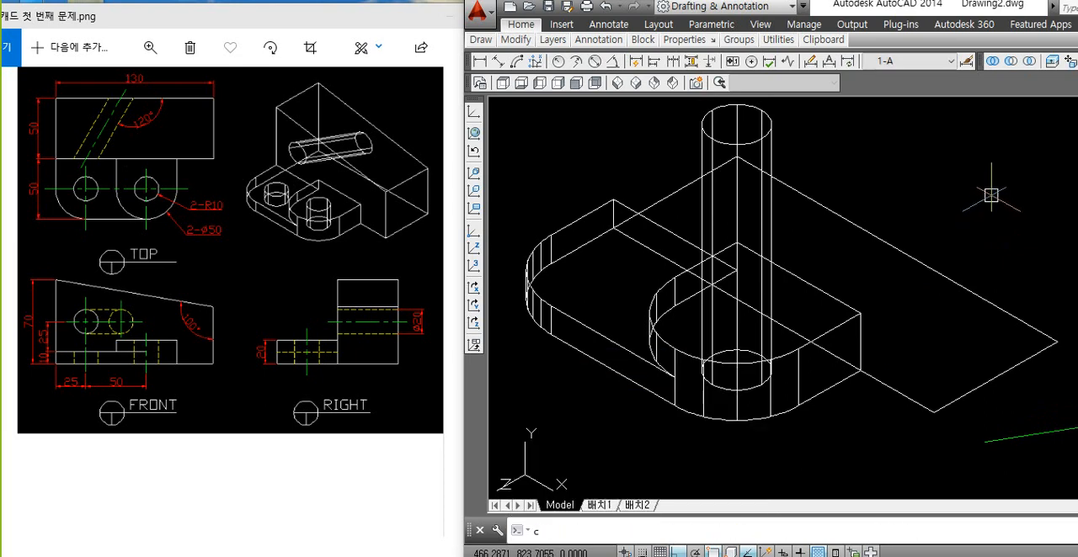
type("co")
key("Return")
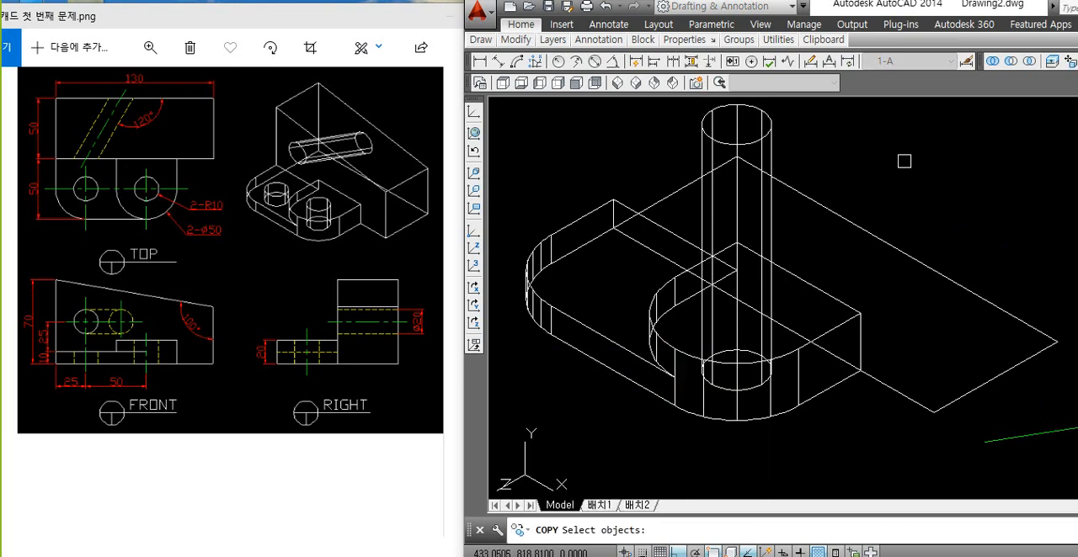
left_click(758, 140)
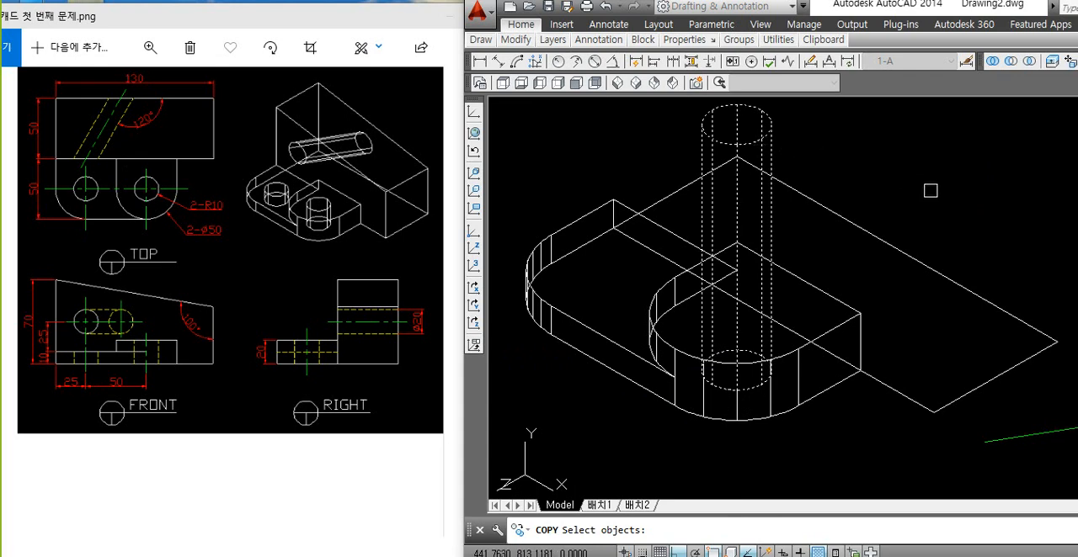
key("Return")
left_click(736, 313)
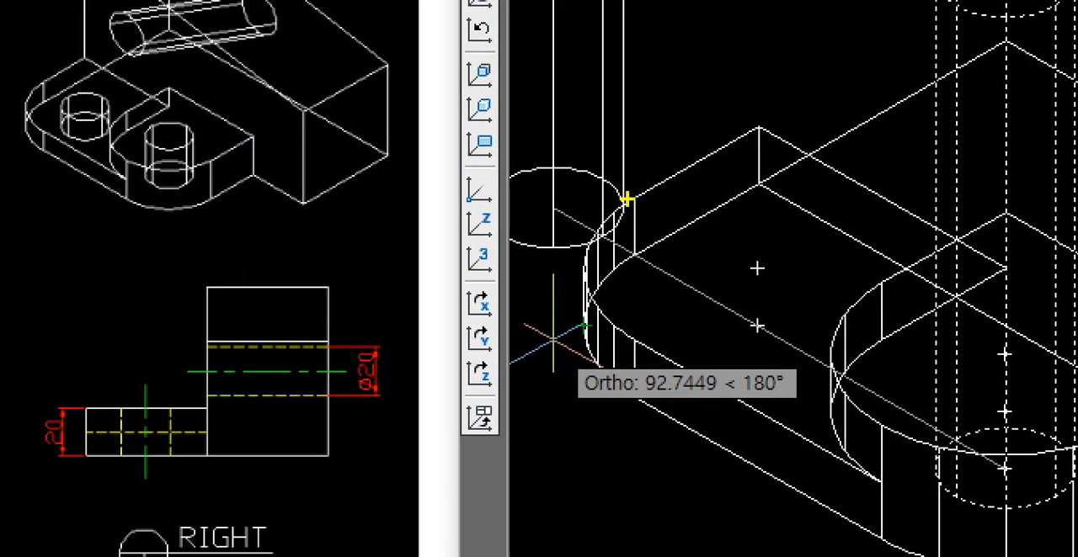
mouse_move(627, 199)
left_mouse_down()
mouse_move(591, 313)
mouse_move(619, 340)
mouse_move(596, 364)
mouse_move(631, 390)
left_mouse_up()
mouse_move(579, 314)
left_mouse_down()
mouse_move(575, 341)
mouse_move(613, 376)
mouse_move(781, 320)
mouse_move(755, 349)
left_mouse_up()
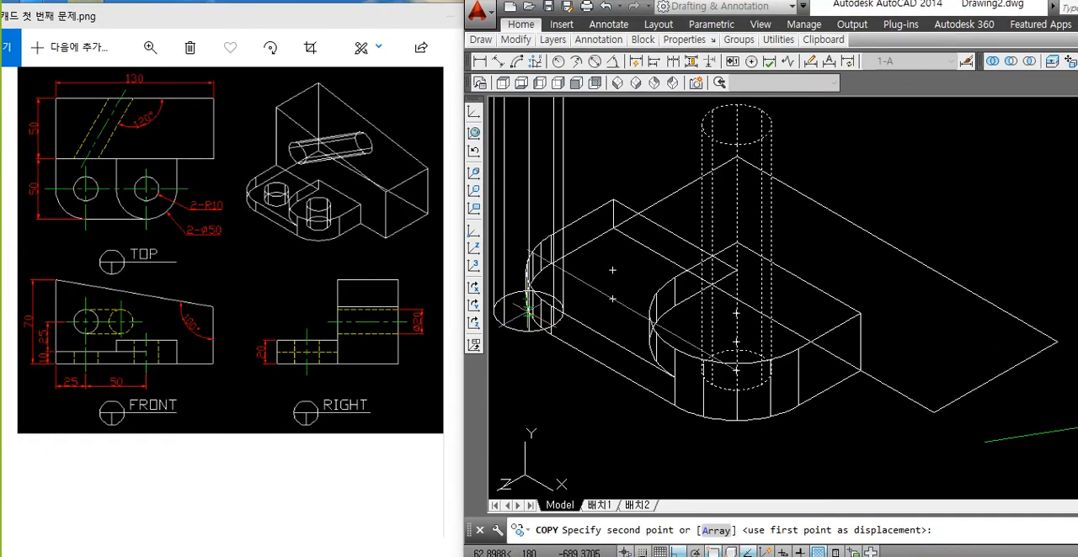
left_click(612, 299)
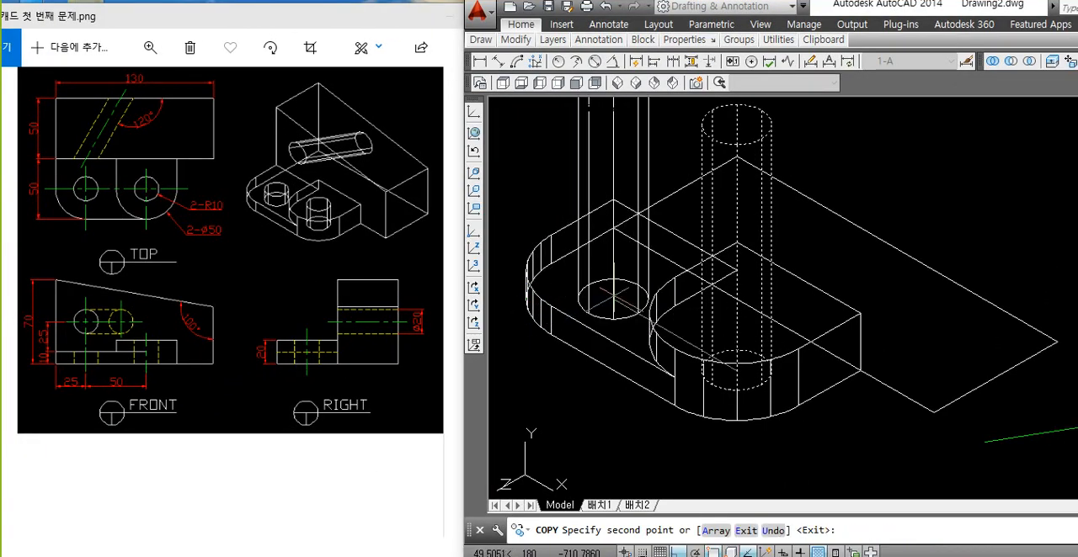
scroll(596, 373, "down", 2)
key("Escape")
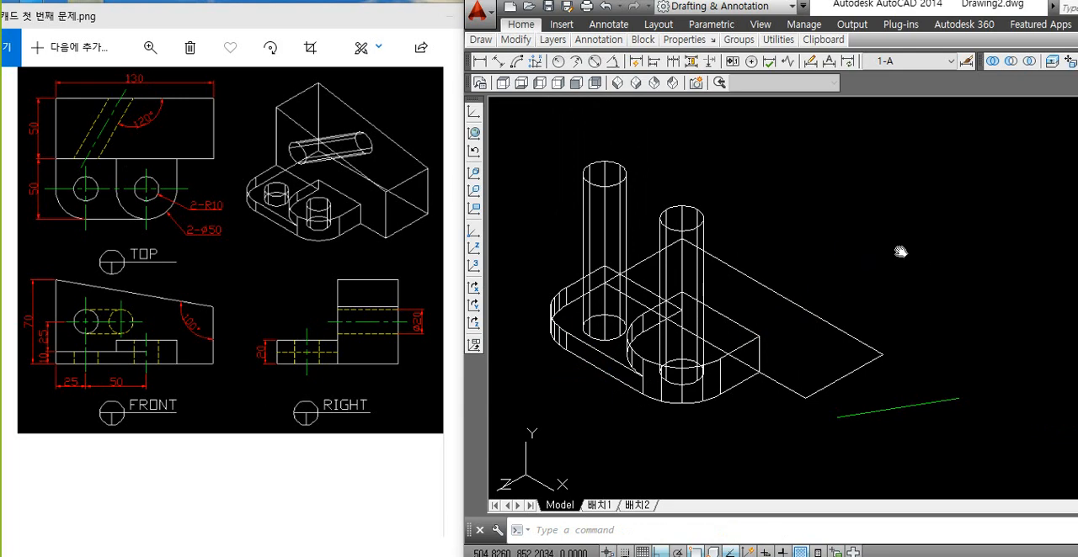
middle_click_drag(900, 252, 890, 241)
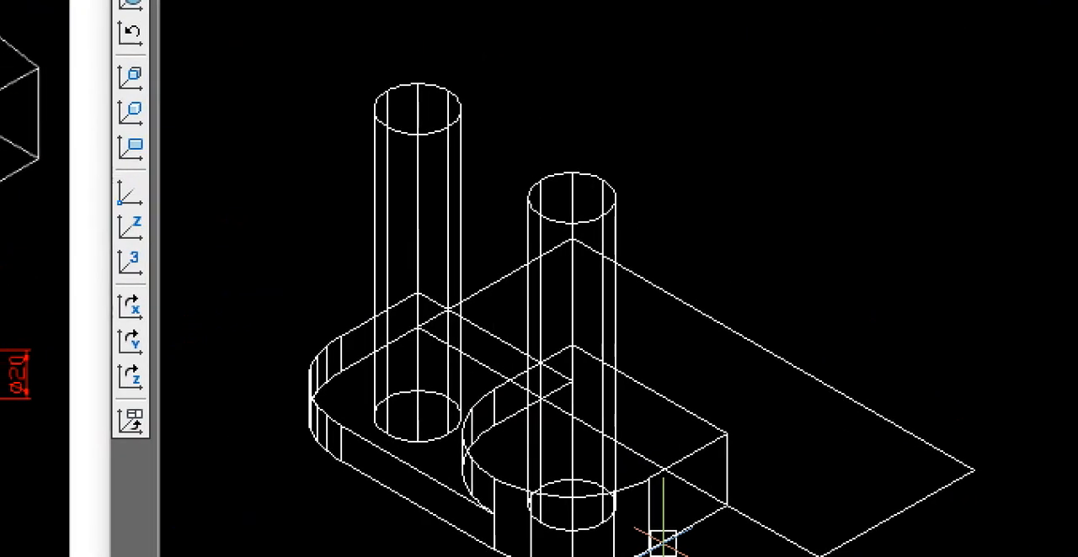
left_click_drag(864, 177, 835, 187)
left_click_drag(856, 104, 899, 77)
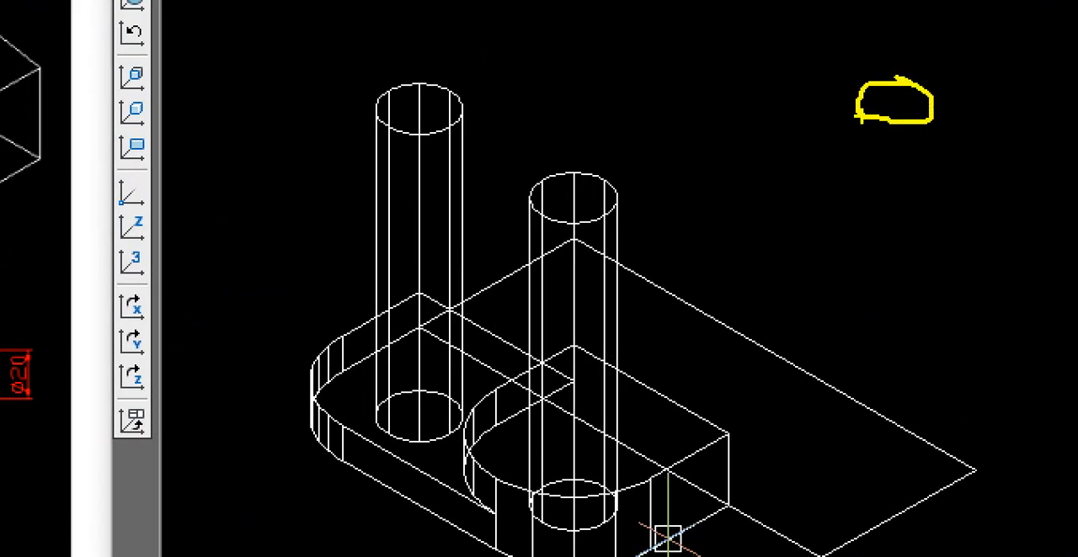
left_click_drag(859, 117, 862, 341)
left_click_drag(919, 123, 919, 323)
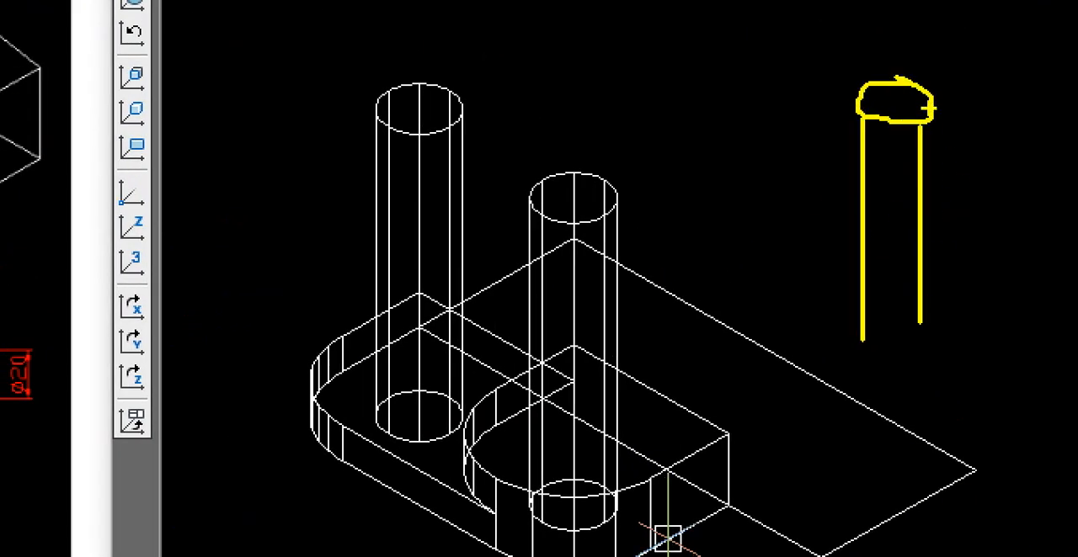
left_click_drag(933, 100, 932, 277)
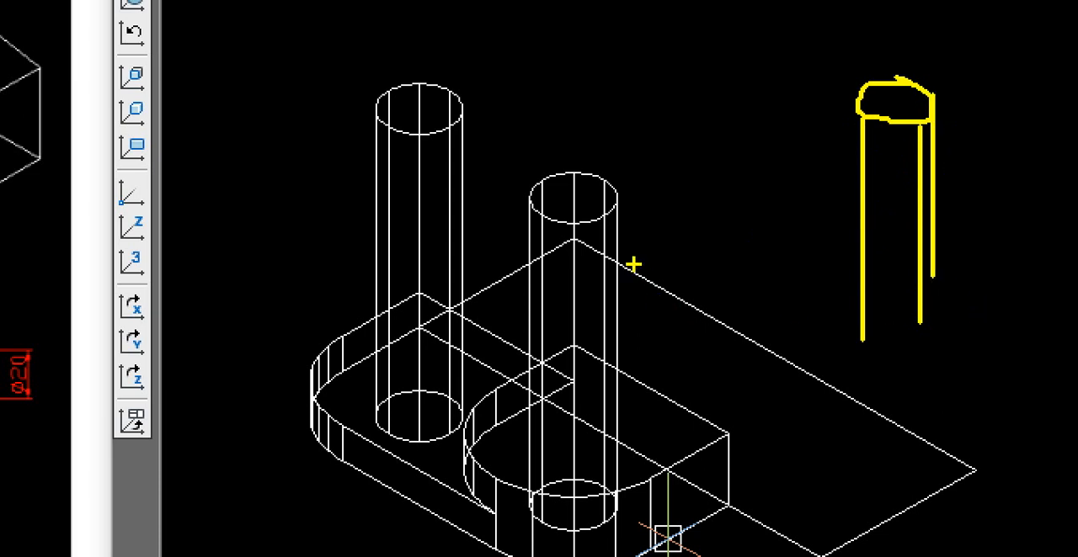
mouse_move(455, 160)
left_mouse_down()
mouse_move(358, 104)
mouse_move(435, 166)
left_mouse_up()
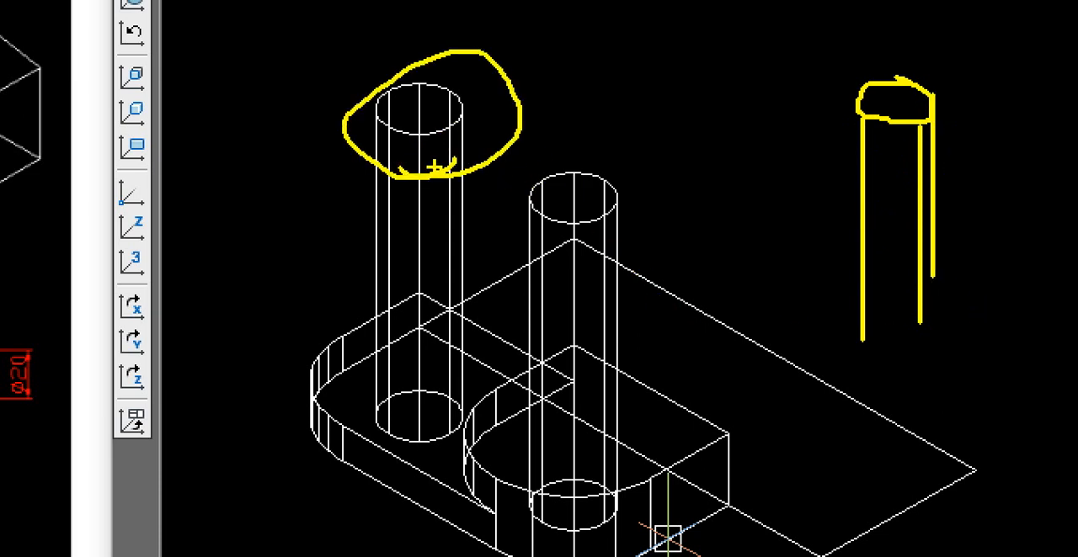
key("Escape")
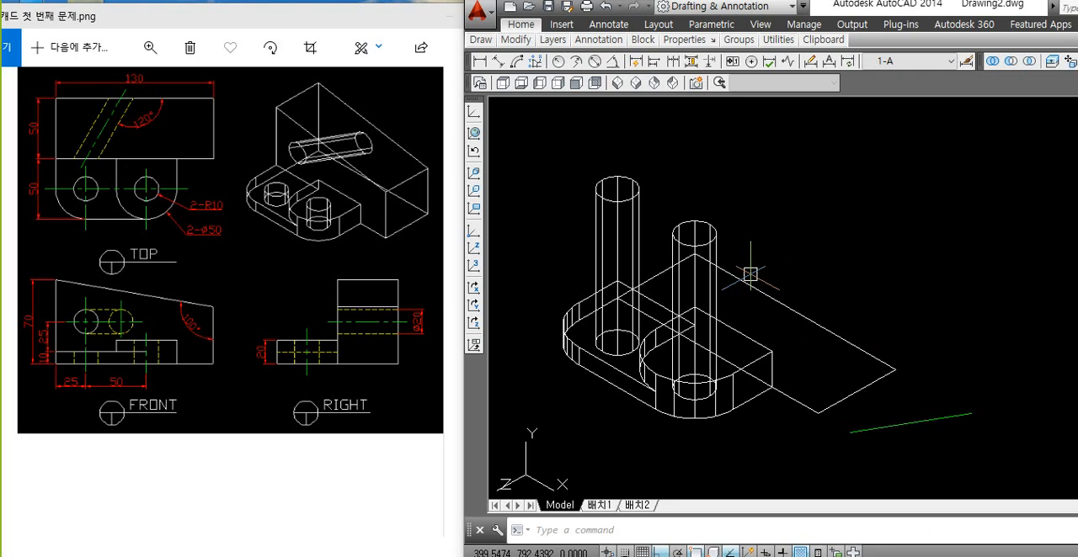
Step: Open the Options display settings and move the dialog aside to expose more of the drawing
type("op")
key("Return")
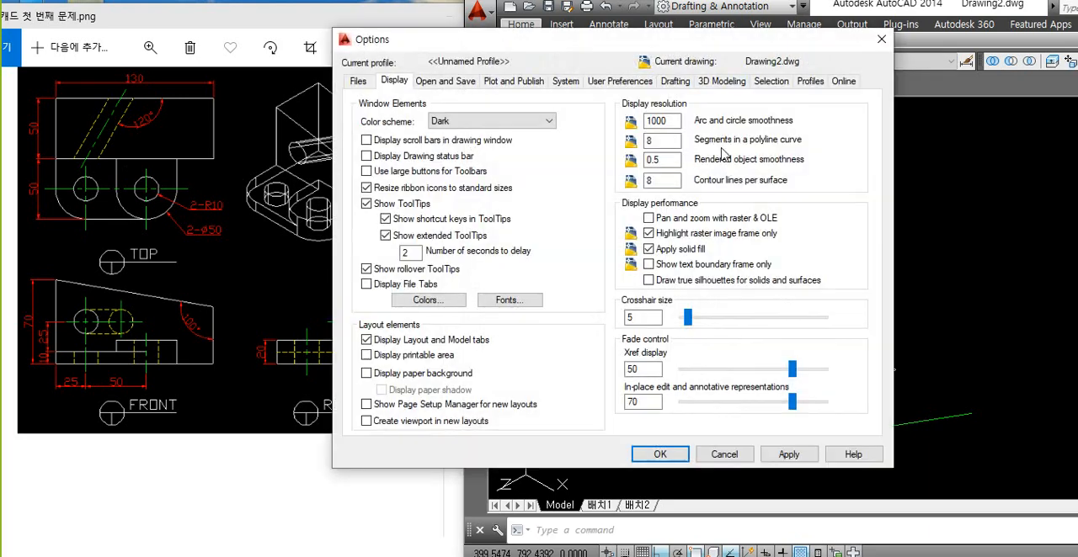
left_click_drag(703, 51, 470, 56)
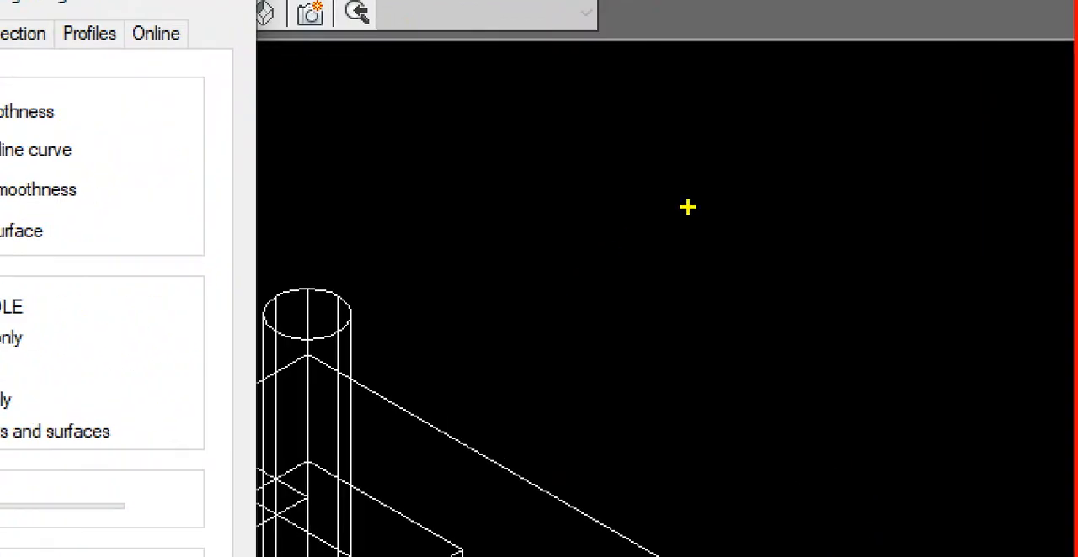
mouse_move(695, 192)
left_mouse_down()
mouse_move(682, 199)
mouse_move(749, 352)
left_mouse_up()
left_click_drag(739, 278, 759, 237)
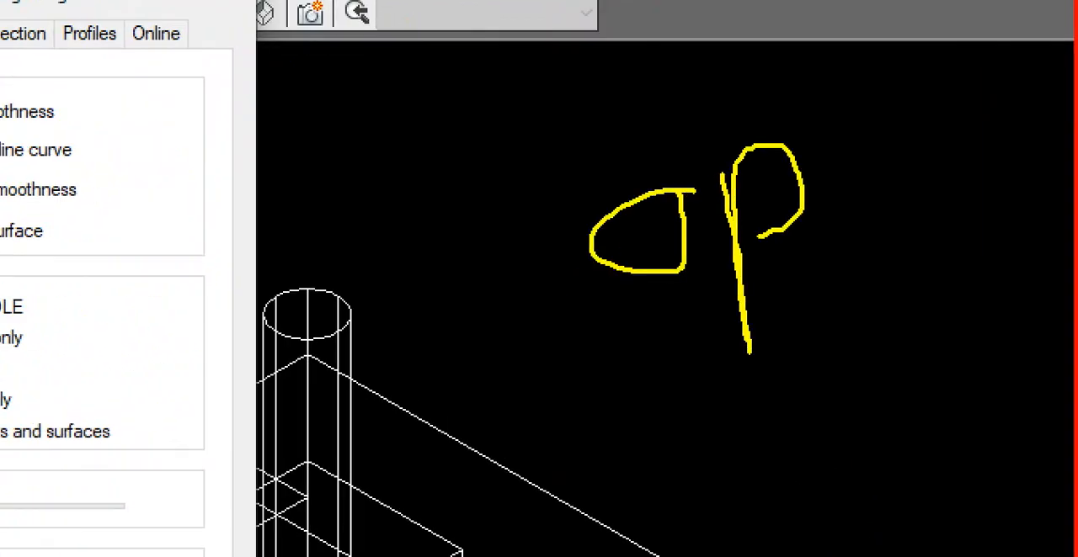
mouse_move(918, 333)
left_mouse_down()
mouse_move(662, 396)
mouse_move(548, 187)
mouse_move(901, 328)
left_mouse_up()
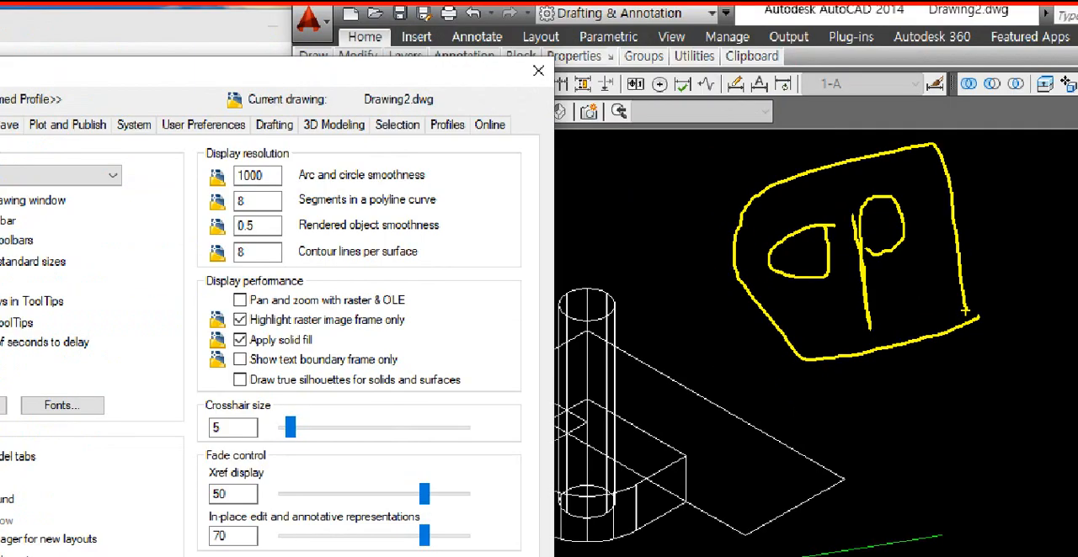
key("Escape")
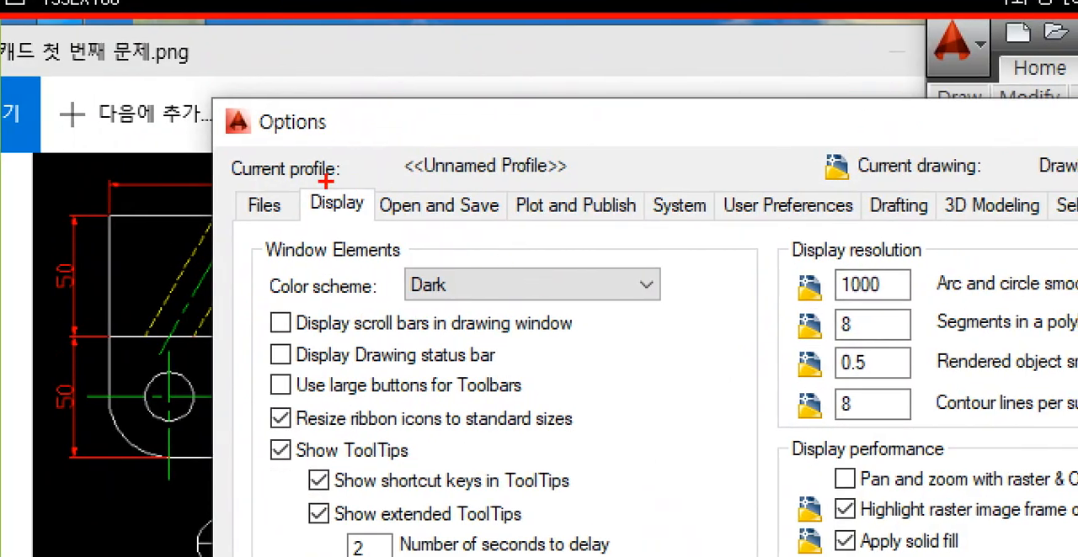
left_click_drag(220, 16, 252, 49)
left_click_drag(332, 213, 373, 227)
left_click_drag(401, 119, 338, 172)
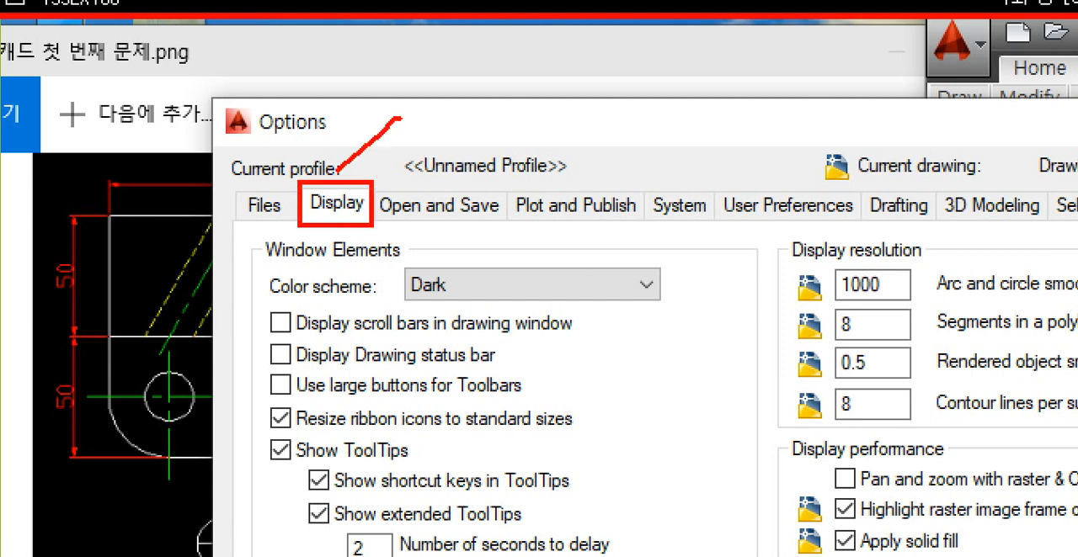
mouse_move(340, 134)
left_mouse_down()
mouse_move(334, 175)
mouse_move(381, 176)
left_mouse_up()
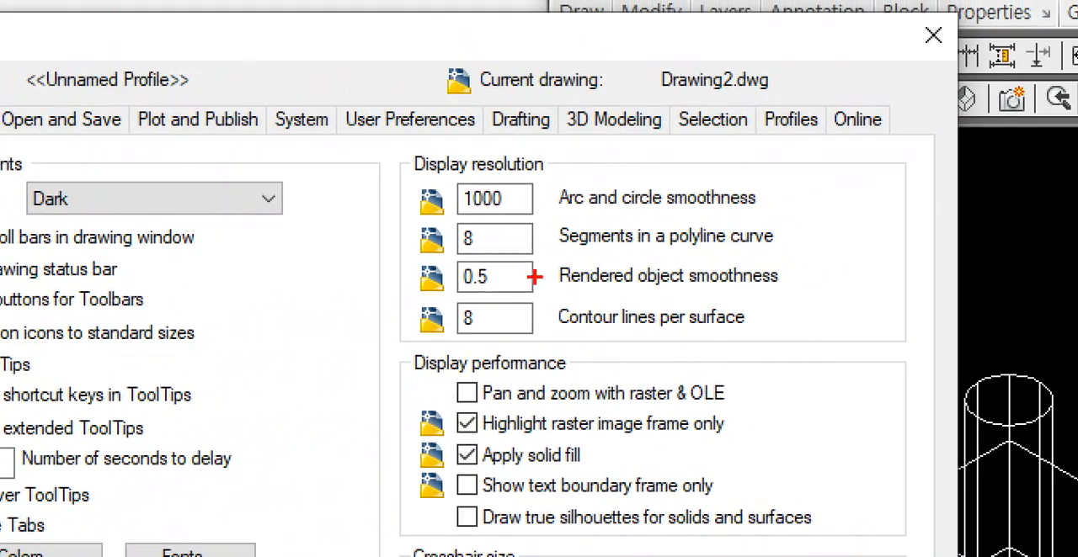
mouse_move(392, 132)
left_mouse_down()
mouse_move(531, 292)
mouse_move(808, 341)
left_mouse_up()
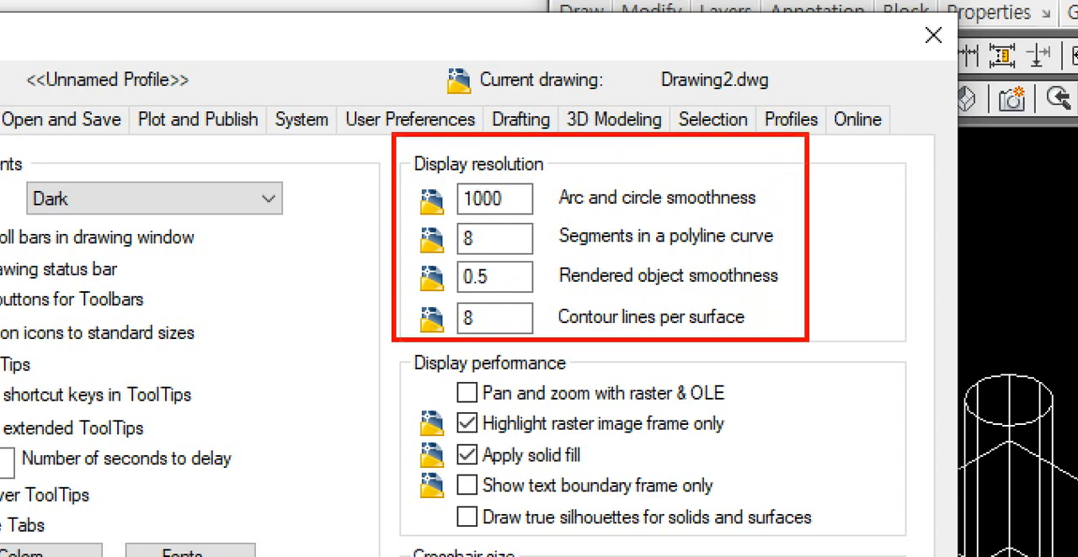
left_click_drag(907, 248, 829, 253)
mouse_move(881, 226)
left_mouse_down()
mouse_move(829, 271)
mouse_move(867, 276)
left_mouse_up()
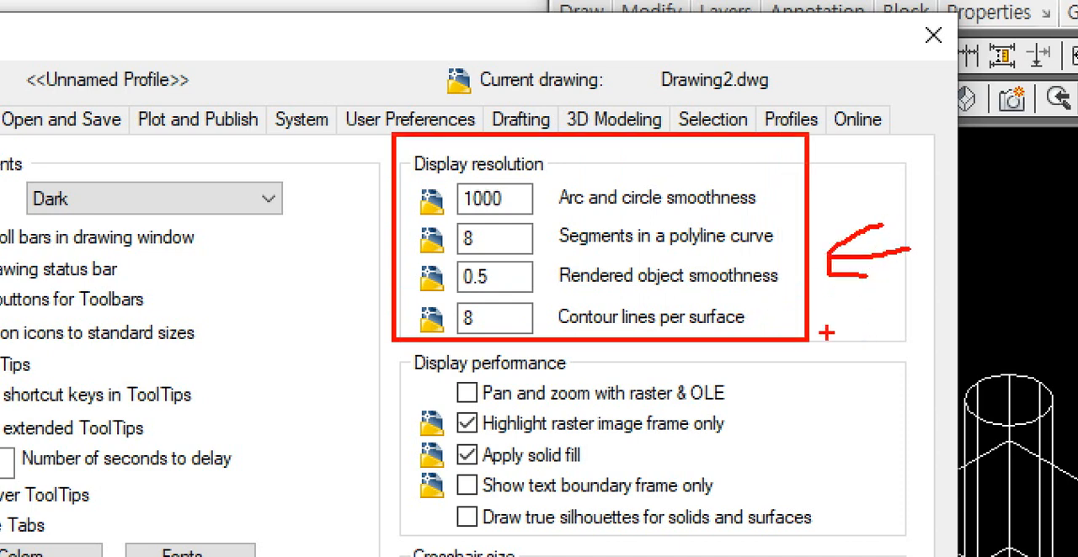
mouse_move(405, 299)
left_mouse_down()
mouse_move(493, 325)
mouse_move(768, 340)
left_mouse_up()
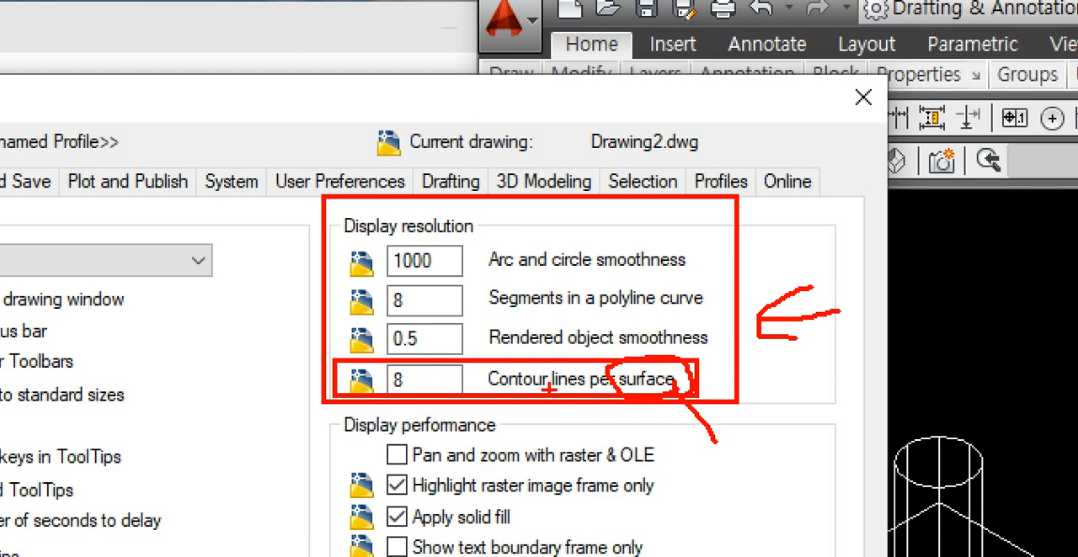
left_click_drag(548, 388, 479, 381)
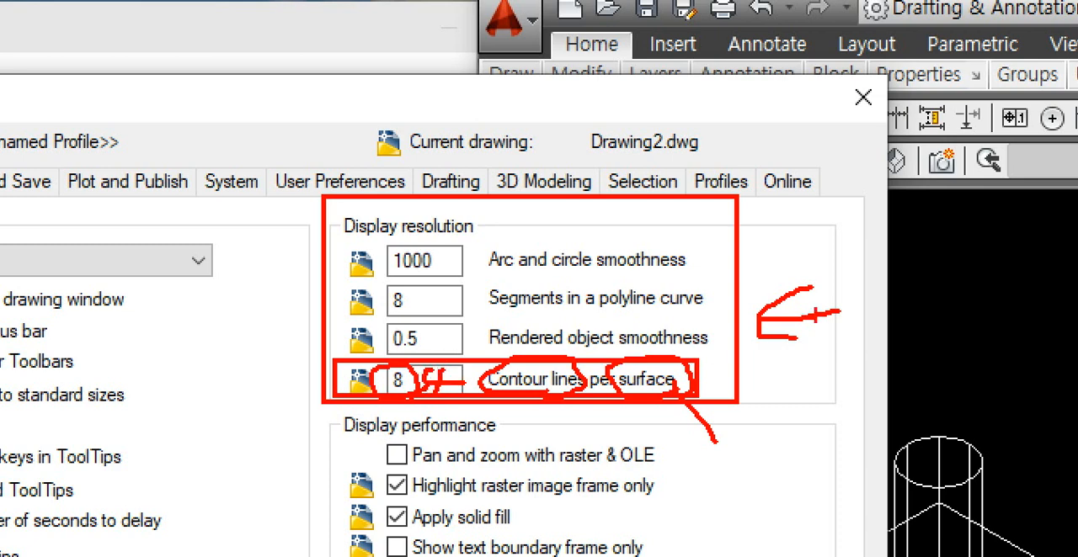
mouse_move(983, 250)
left_mouse_down()
mouse_move(947, 282)
mouse_move(993, 238)
left_mouse_up()
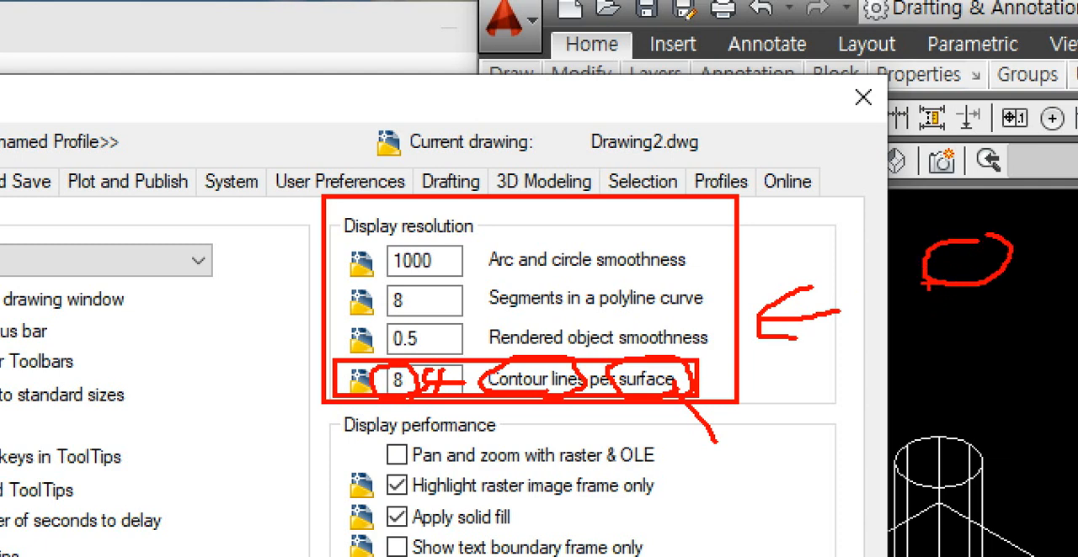
left_click_drag(926, 283, 918, 375)
left_click_drag(977, 286, 983, 375)
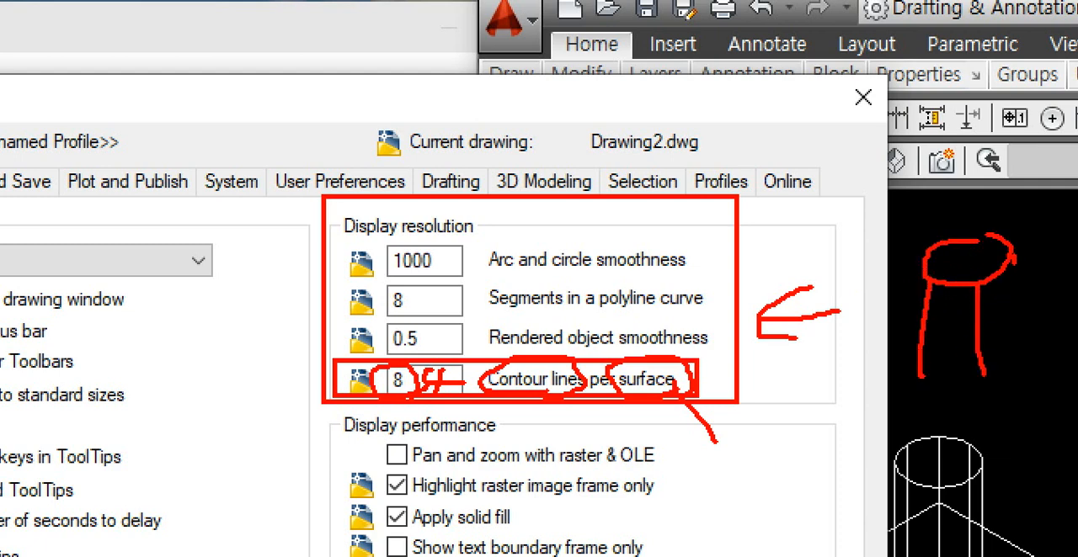
left_click_drag(1012, 263, 1013, 331)
left_click_drag(947, 246, 949, 357)
left_click_drag(984, 240, 984, 282)
left_click_drag(924, 259, 913, 348)
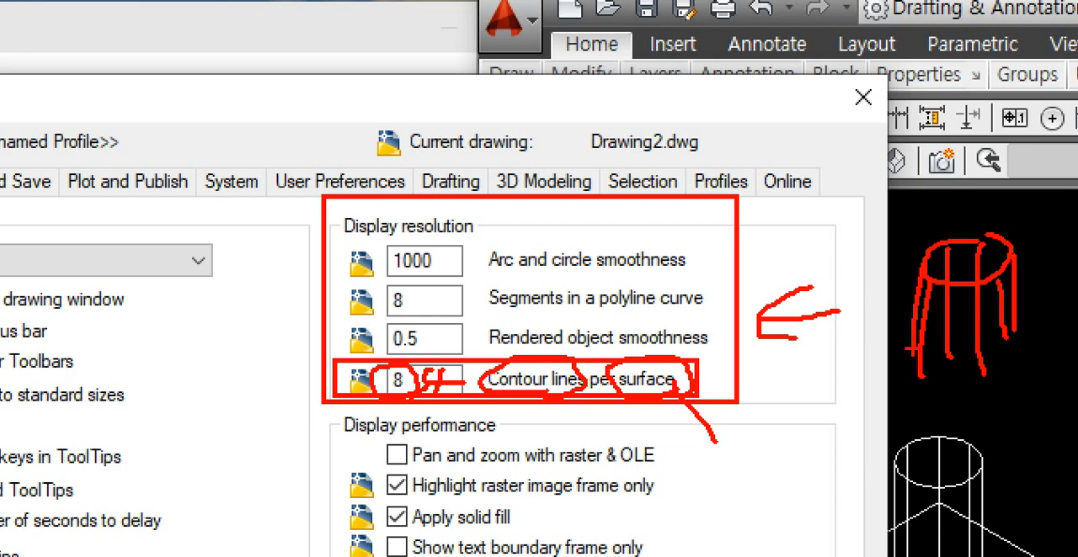
key("Escape")
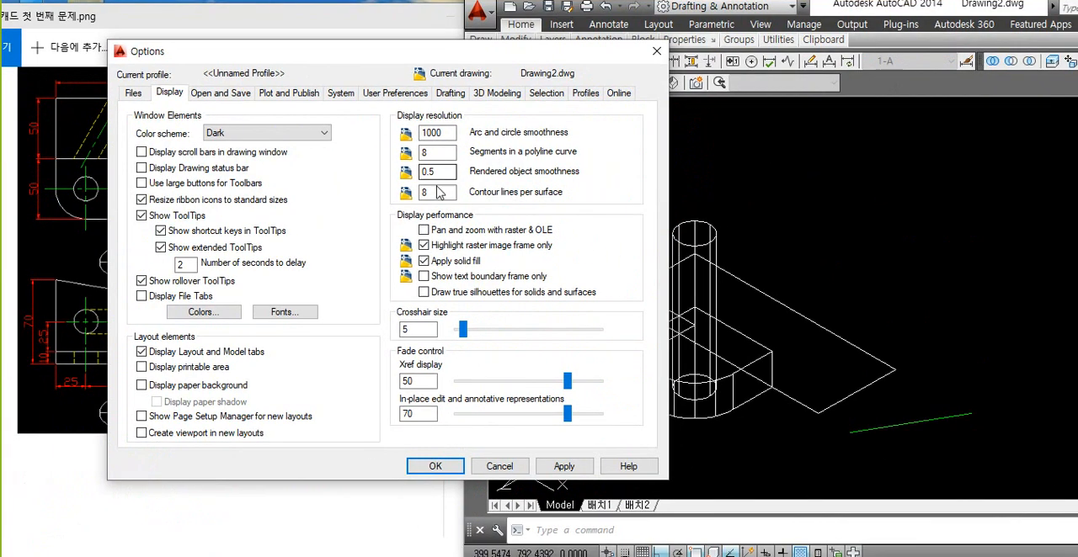
Step: Set the contour lines per surface to 8 in the display resolution settings and accept the options
left_click_drag(431, 382, 379, 383)
type("8")
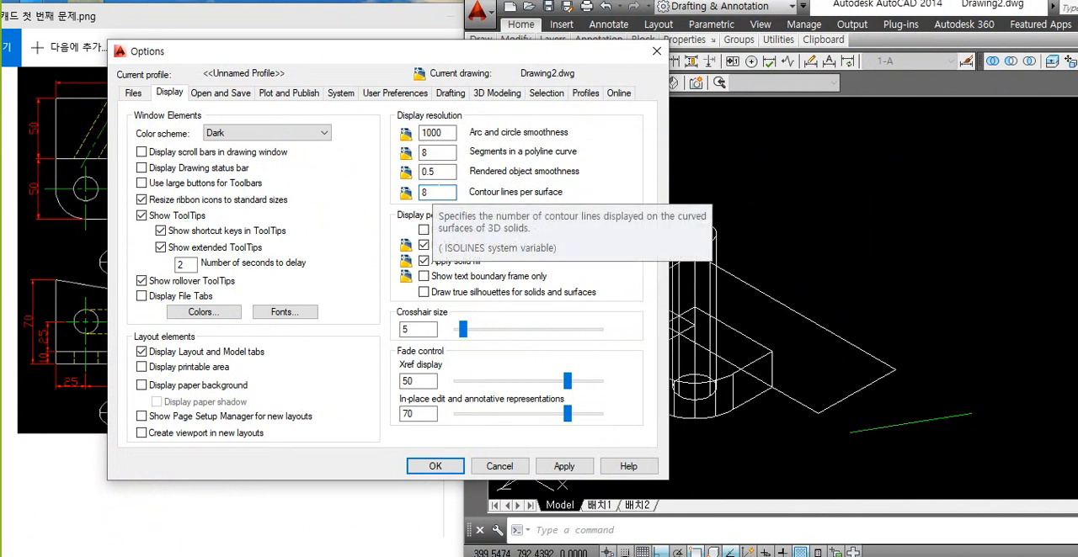
left_click_drag(428, 191, 395, 202)
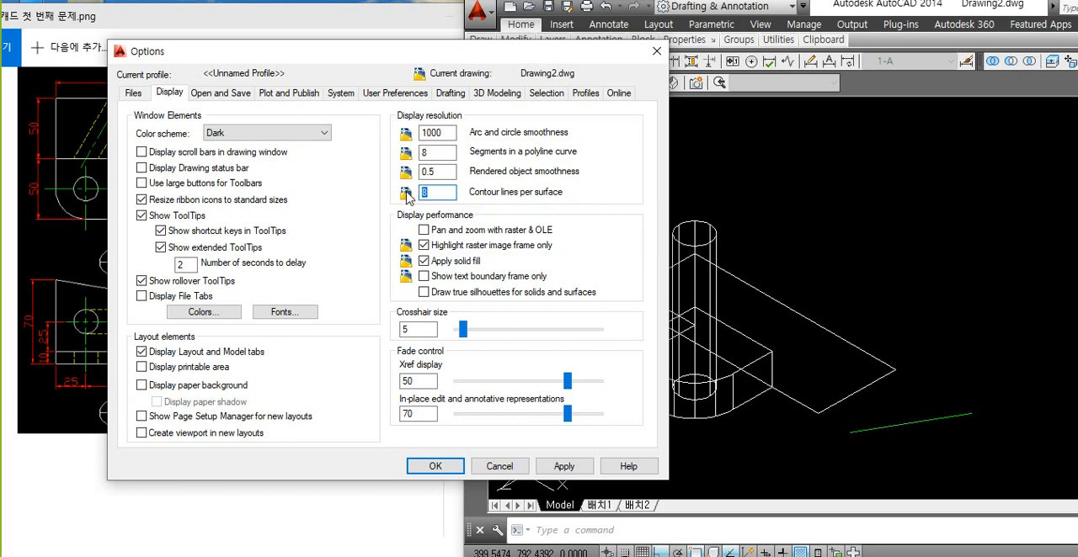
left_click(437, 466)
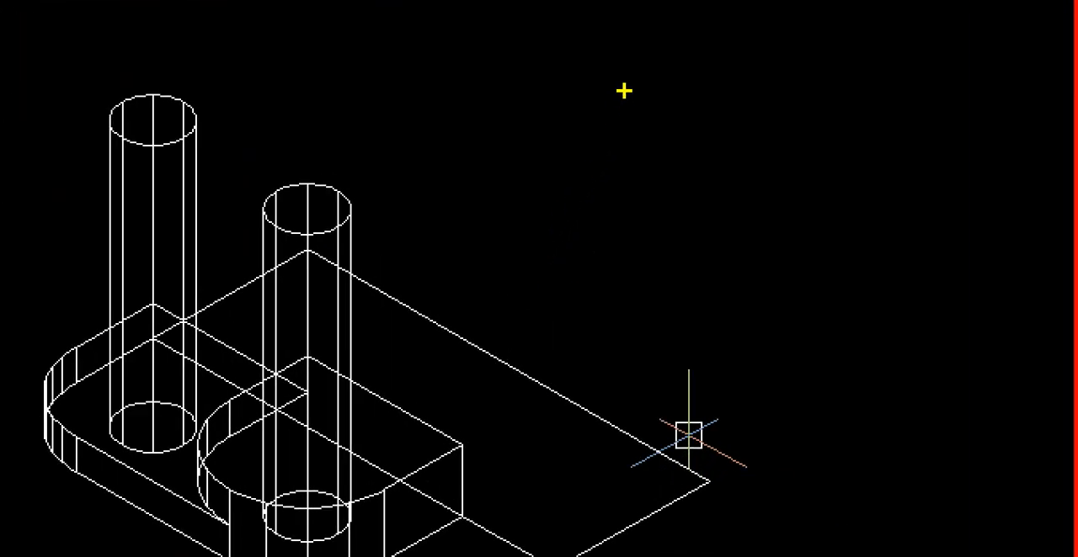
mouse_move(611, 65)
left_mouse_down()
mouse_move(579, 66)
mouse_move(649, 193)
mouse_move(585, 74)
left_mouse_up()
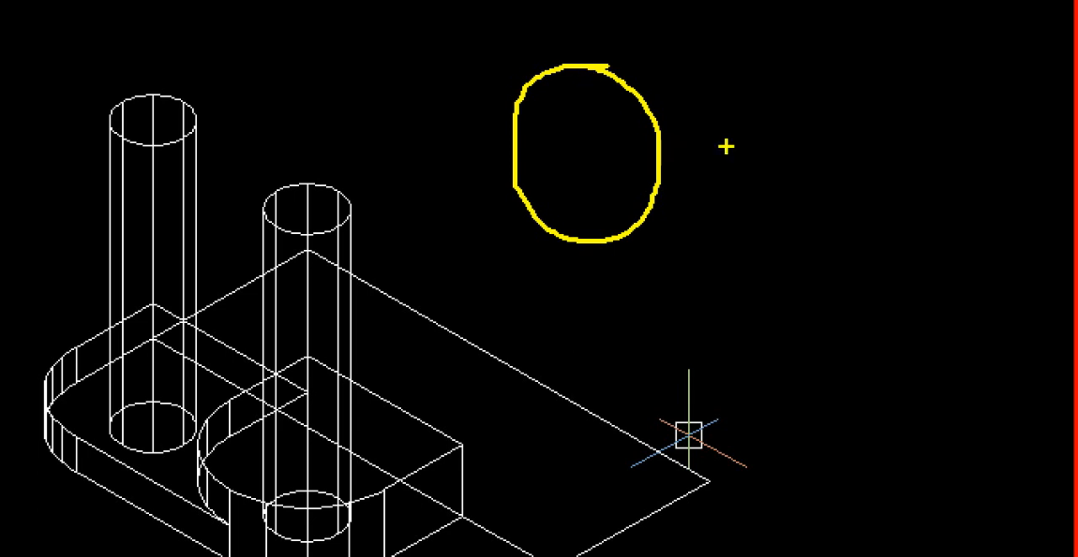
mouse_move(805, 51)
left_mouse_down()
mouse_move(764, 66)
mouse_move(754, 133)
left_mouse_up()
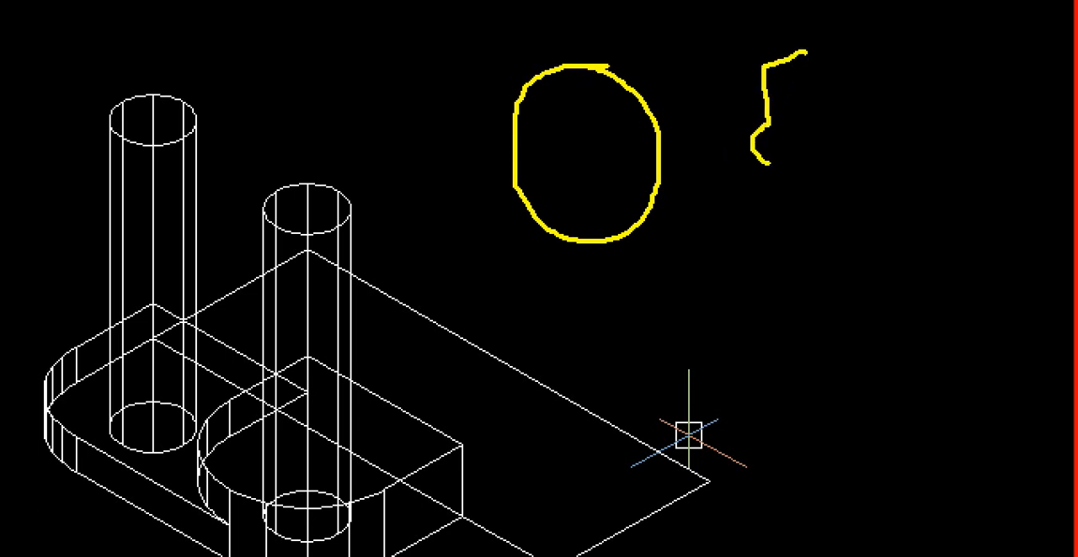
mouse_move(889, 108)
left_mouse_down()
mouse_move(861, 124)
mouse_move(811, 205)
left_mouse_up()
mouse_move(857, 256)
left_mouse_down()
mouse_move(957, 281)
mouse_move(970, 168)
mouse_move(880, 105)
left_mouse_up()
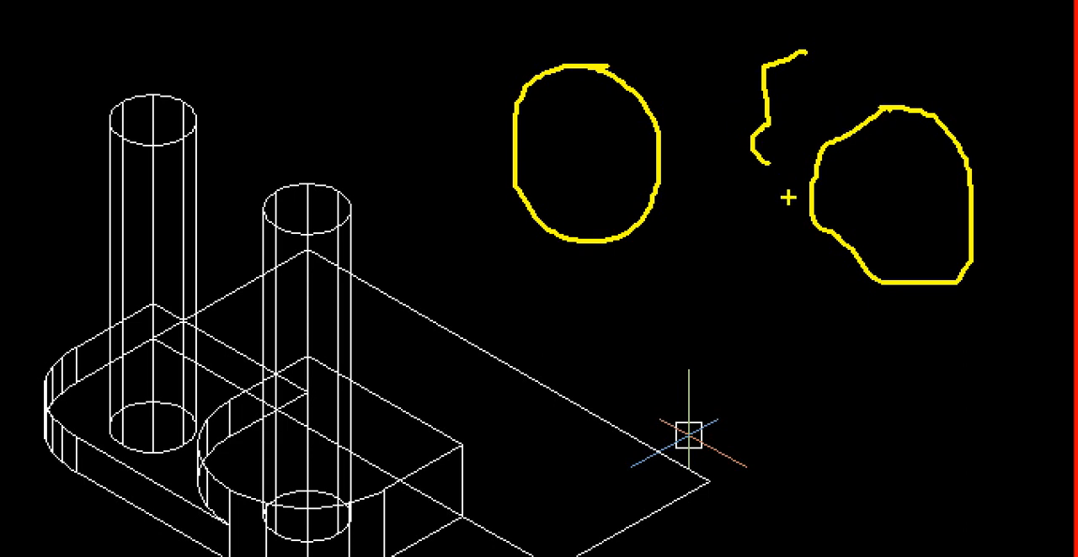
mouse_move(788, 199)
left_mouse_down()
mouse_move(703, 199)
mouse_move(734, 227)
left_mouse_up()
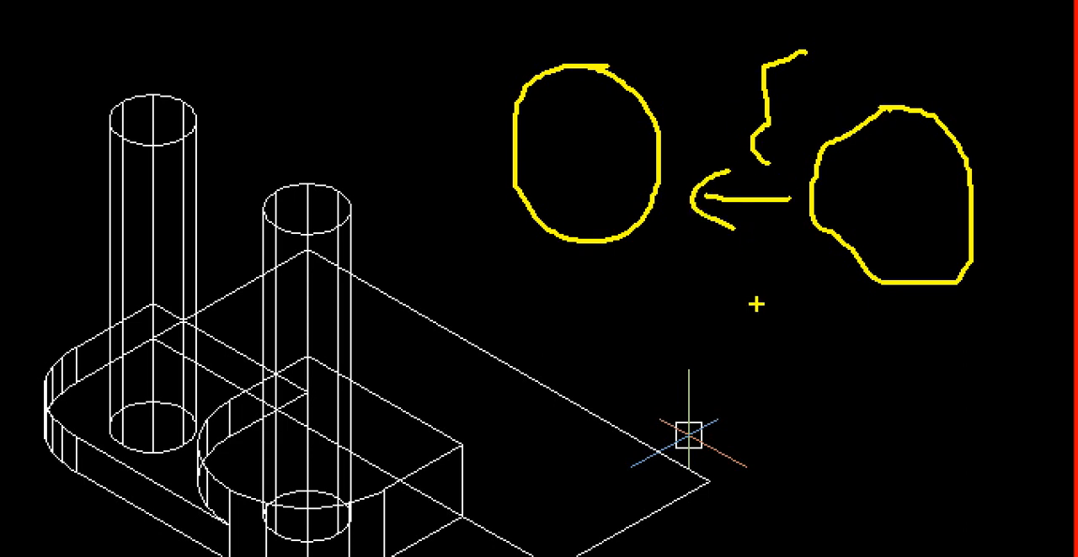
mouse_move(716, 313)
left_mouse_down()
mouse_move(717, 413)
mouse_move(747, 344)
mouse_move(814, 342)
mouse_move(769, 398)
mouse_move(833, 400)
left_mouse_up()
left_click_drag(924, 361, 951, 442)
mouse_move(960, 389)
left_mouse_down()
mouse_move(1034, 436)
mouse_move(1074, 336)
left_mouse_up()
mouse_move(851, 429)
left_mouse_down()
mouse_move(630, 363)
mouse_move(873, 347)
mouse_move(832, 438)
left_mouse_up()
key("Escape")
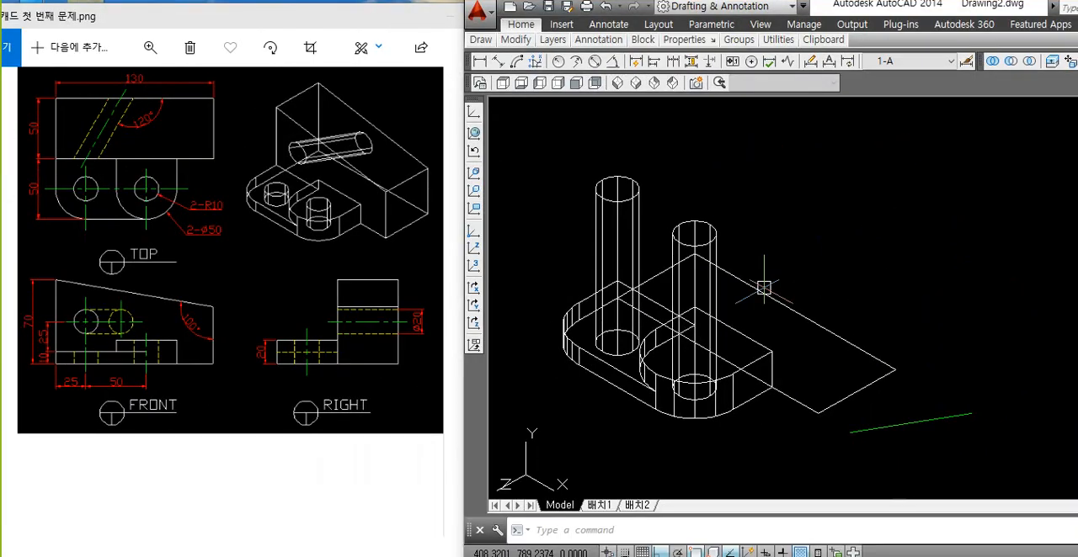
Step: Regenerate the drawing so the solids display with the current contour line setting
type("re")
key("Return")
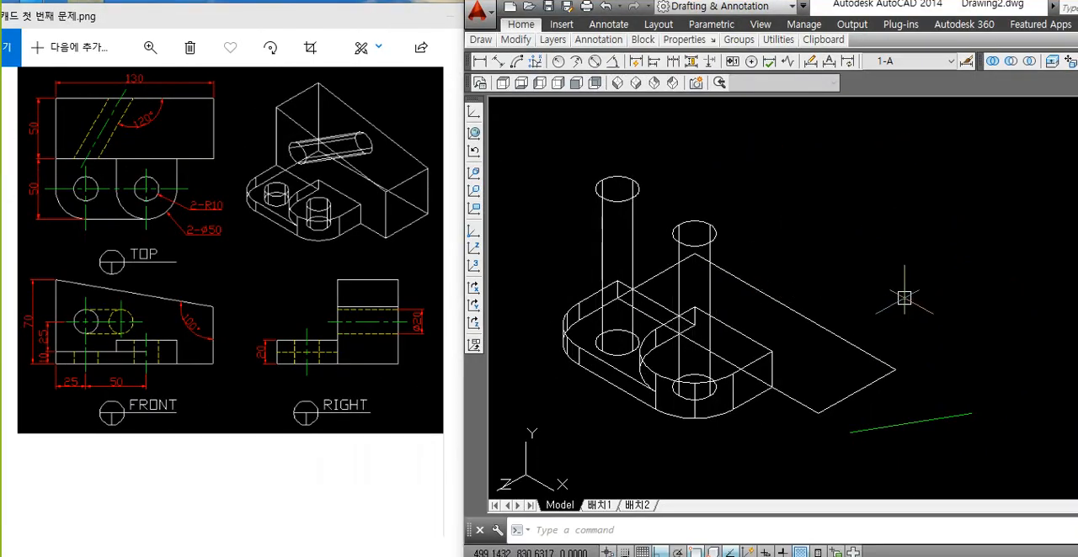
key("ctrl+1")
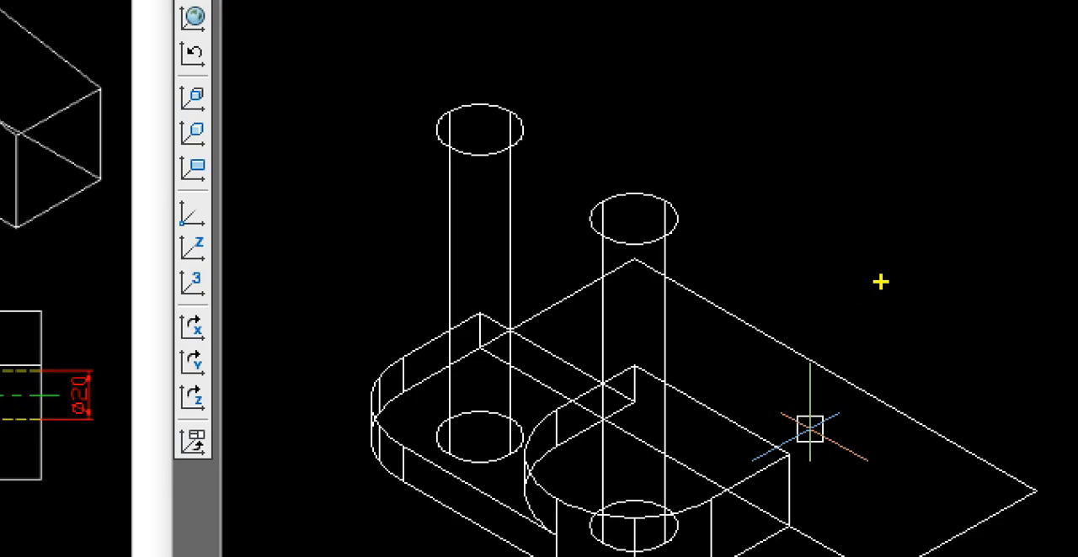
key("Escape")
Step: Subtract the two tall cylinders from the rounded lug solid to cut both through holes
middle_click_drag(696, 225, 715, 193, "shift")
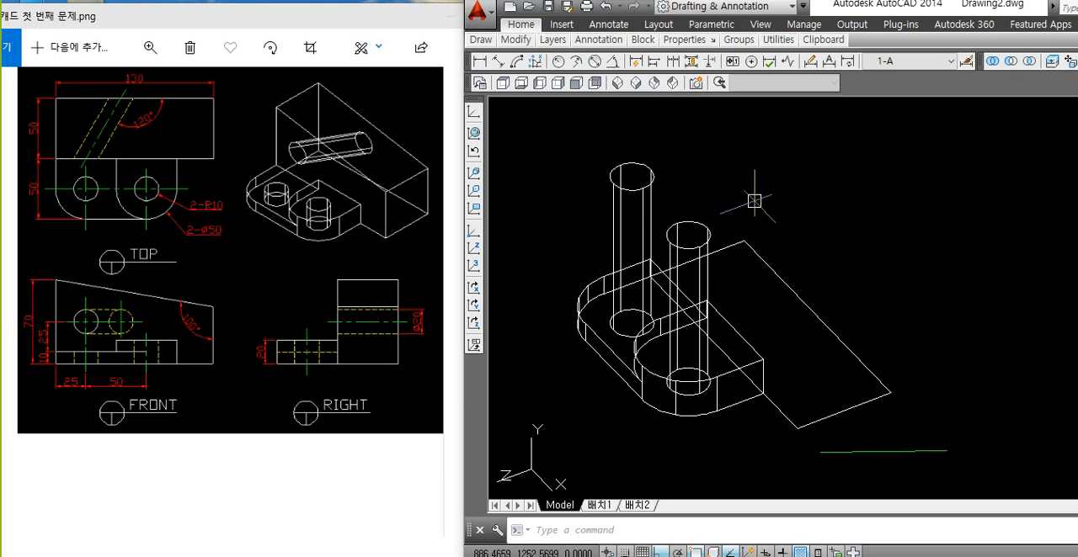
middle_click_drag(753, 202, 765, 202, "shift")
scroll(617, 339, "up", 2)
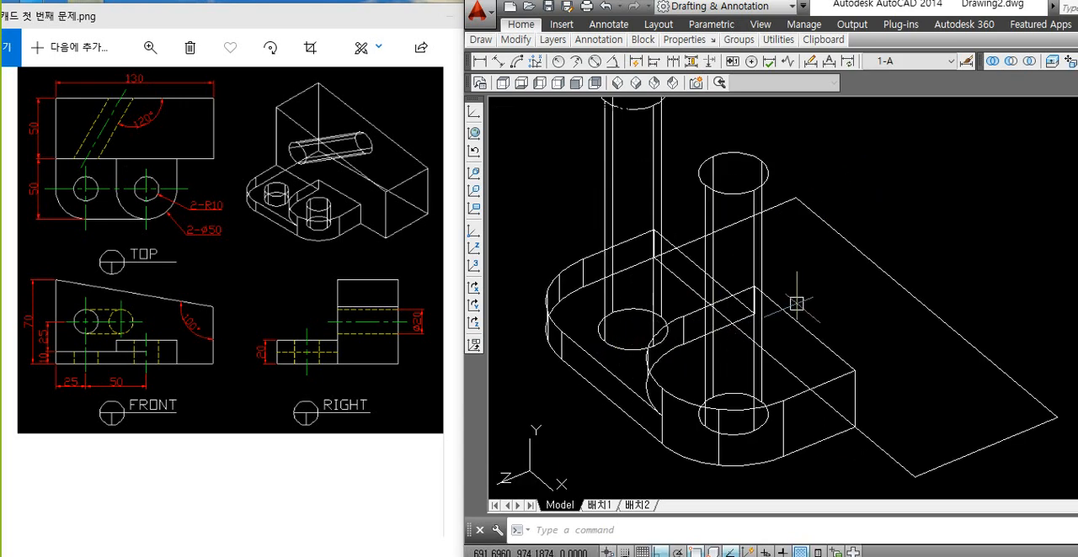
scroll(823, 278, "down", 2)
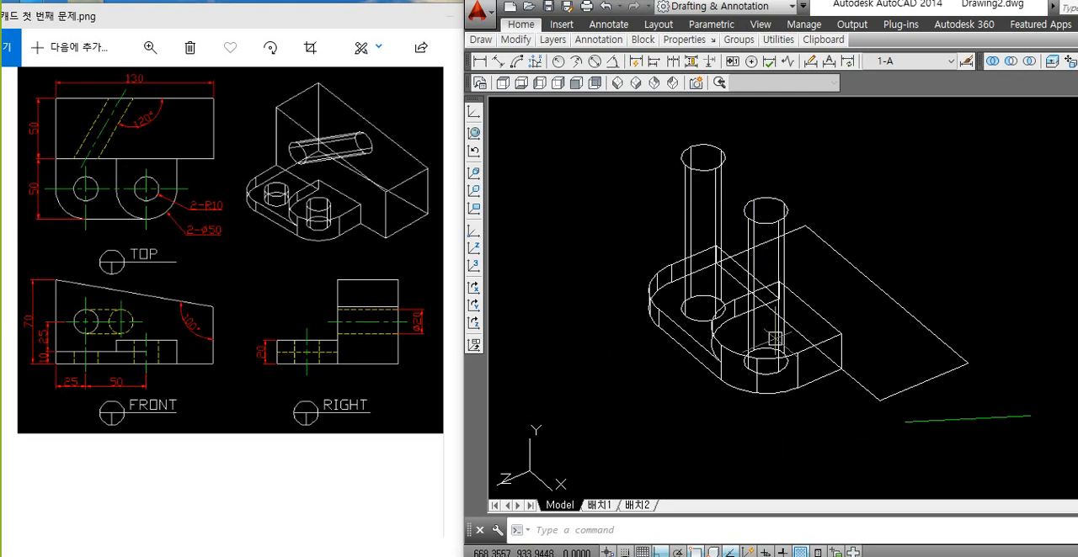
scroll(747, 339, "up", 2)
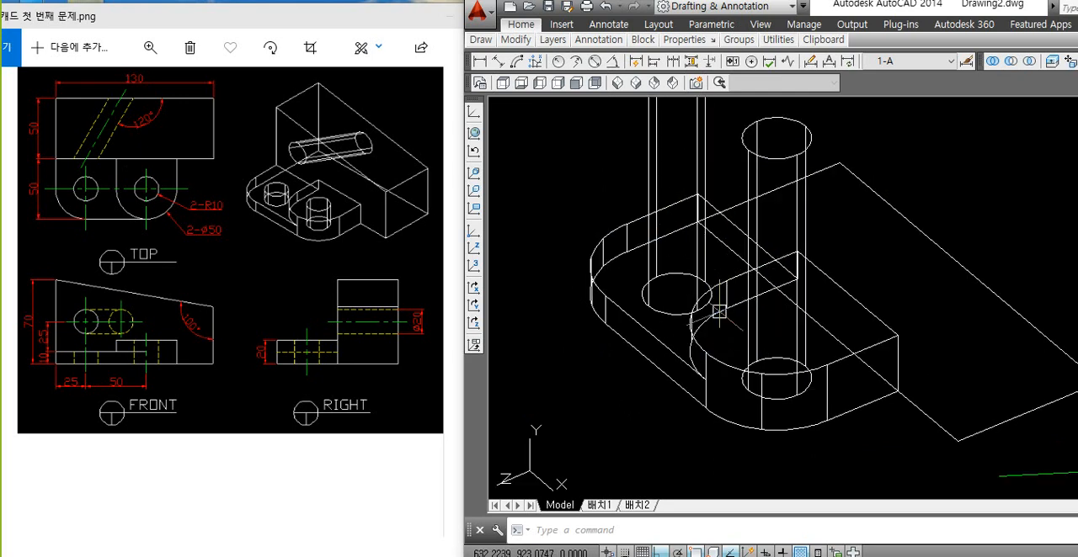
scroll(718, 295, "down", 2)
type("s")
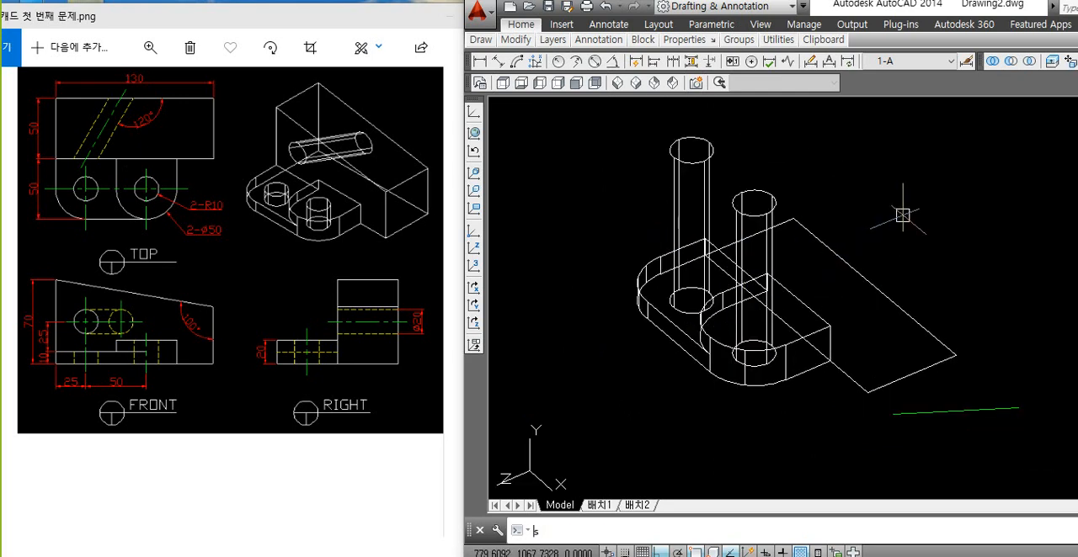
type("u")
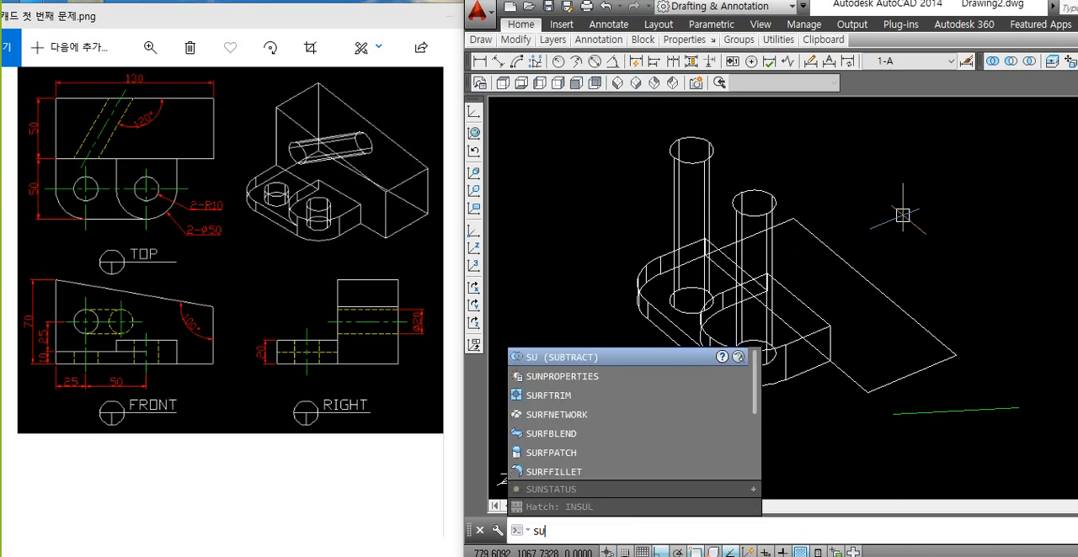
key("Return")
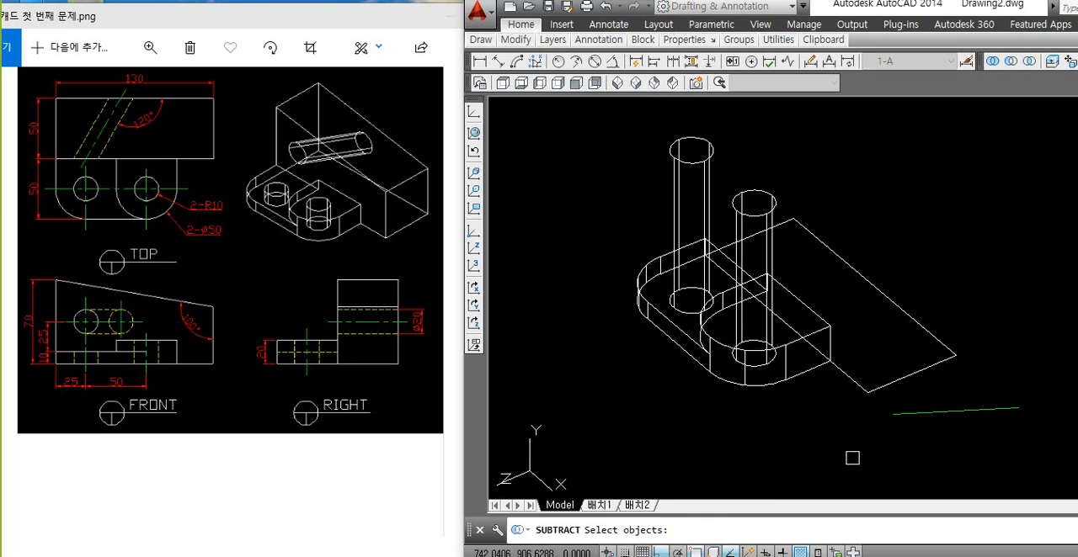
left_click(796, 375)
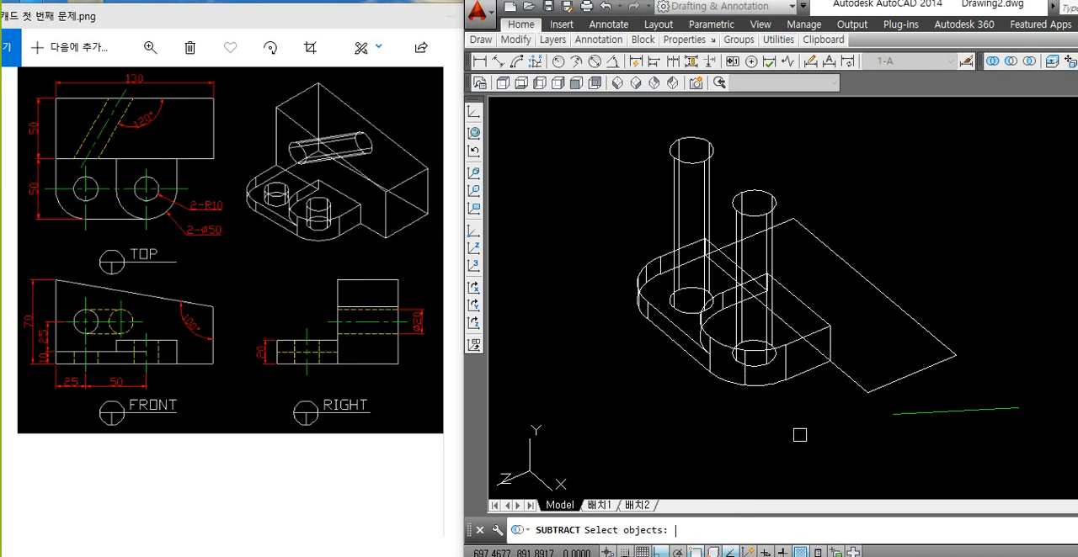
left_click(706, 164)
left_click(756, 193)
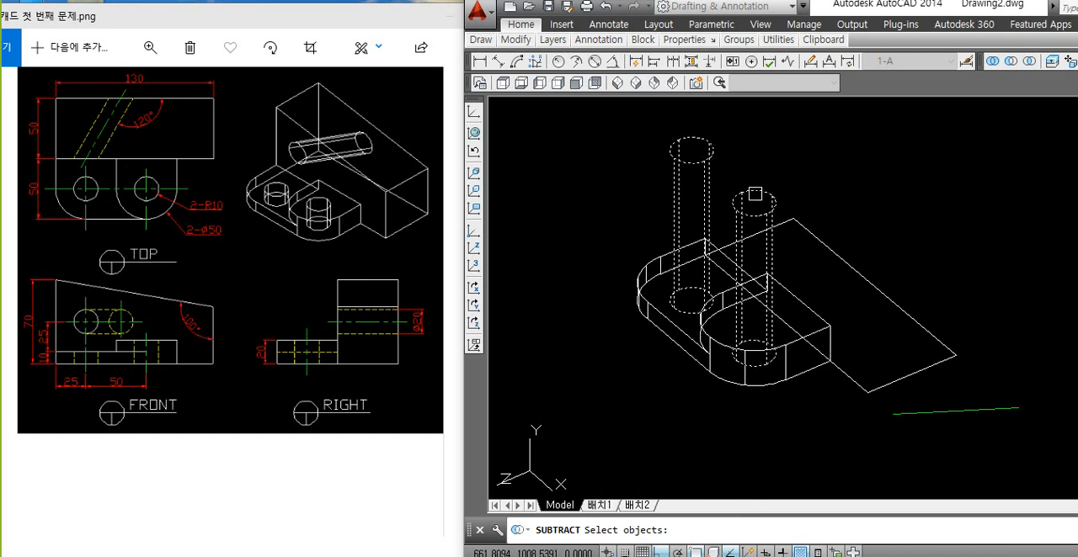
key("Return")
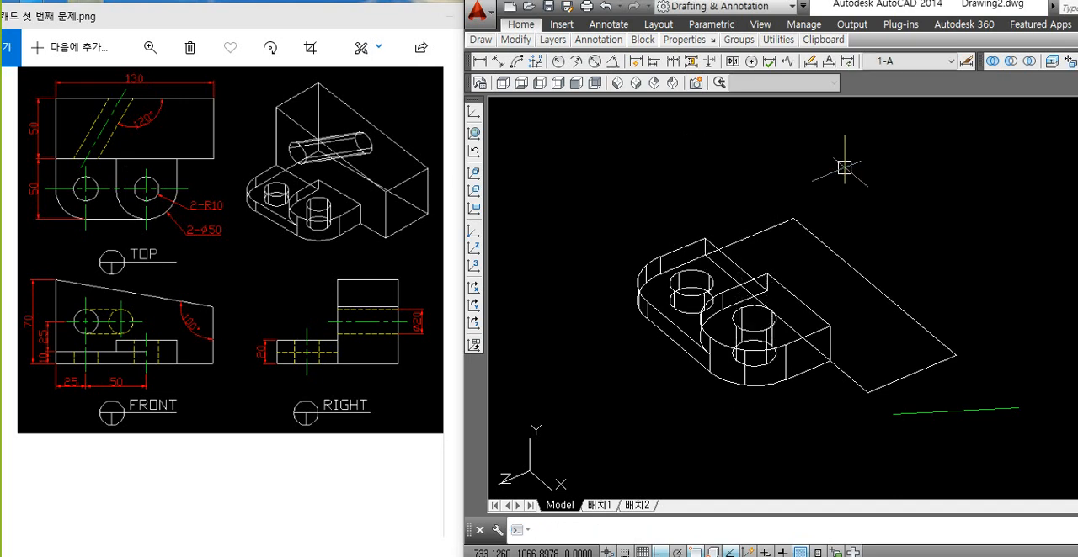
Step: Preview the lugs and their holes in the Conceptual visual style and return to 2D wireframe
middle_click_drag(801, 209, 833, 208, "shift")
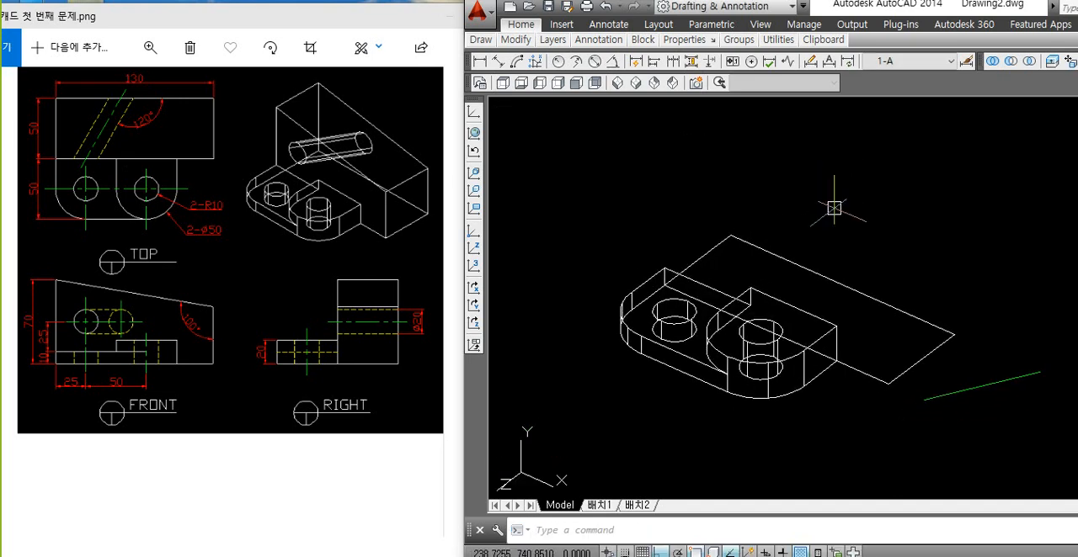
type("sha")
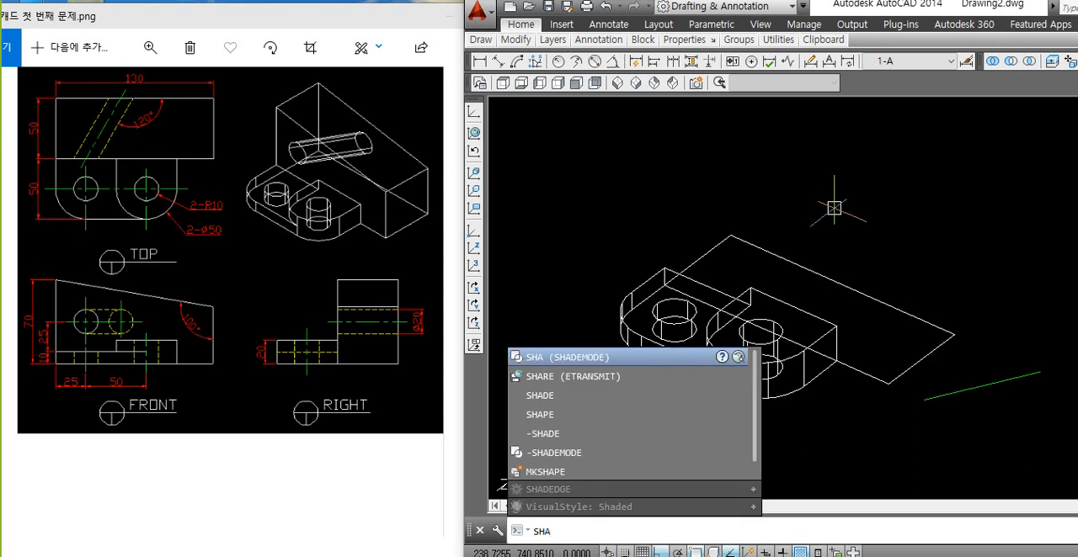
key("Return")
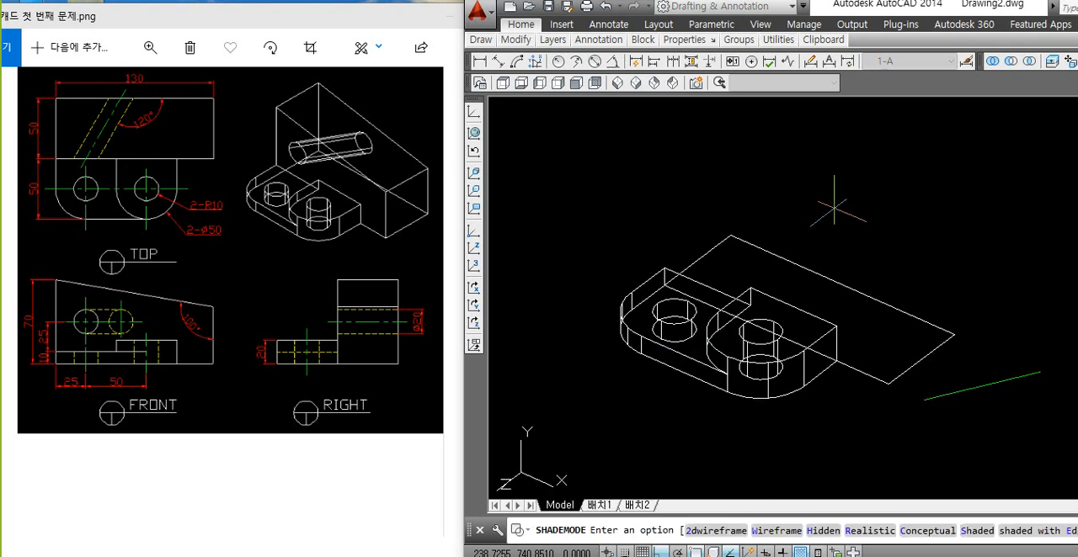
type("c")
key("Return")
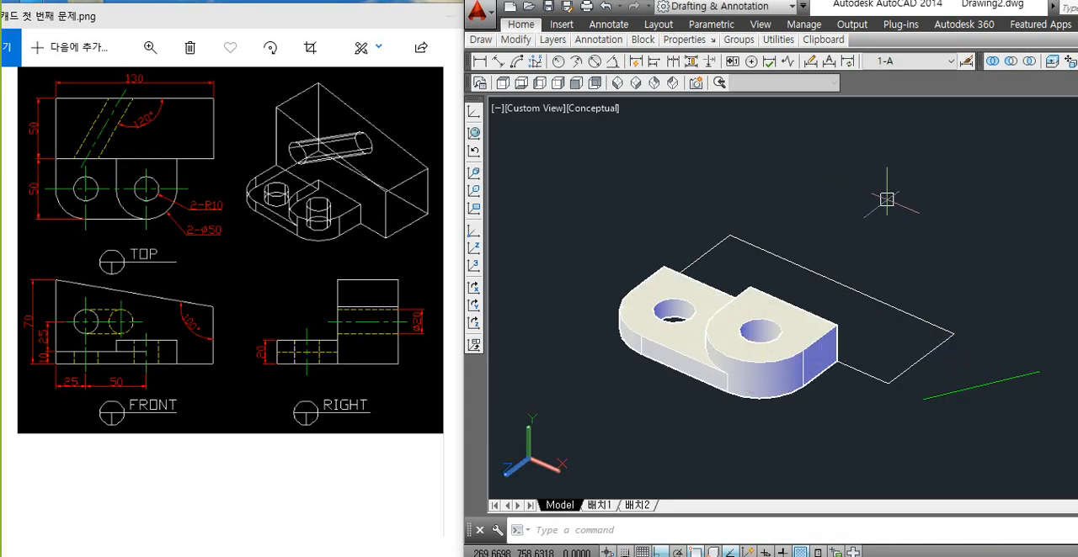
type("sha")
key("Return")
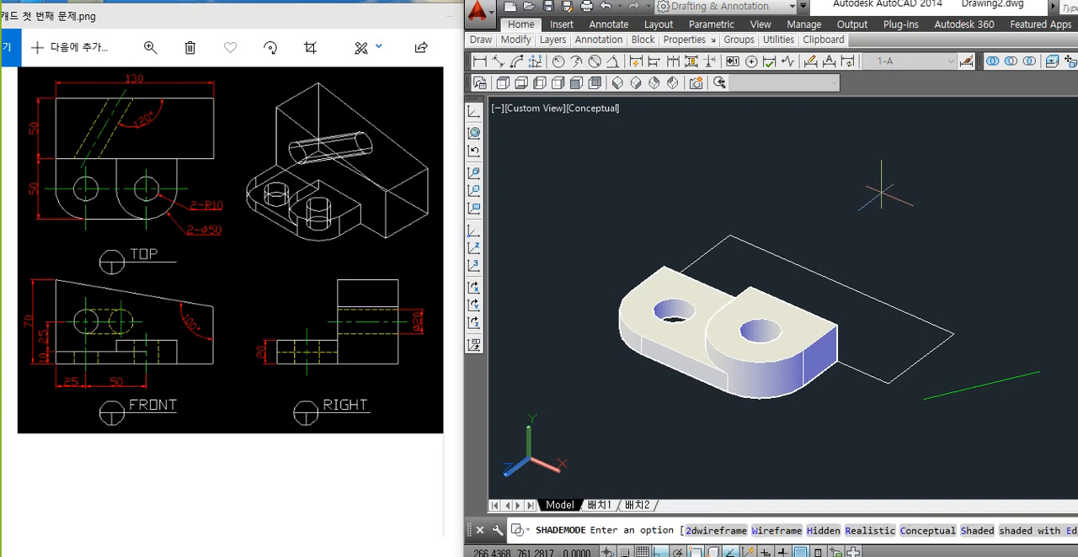
type("2")
key("Return")
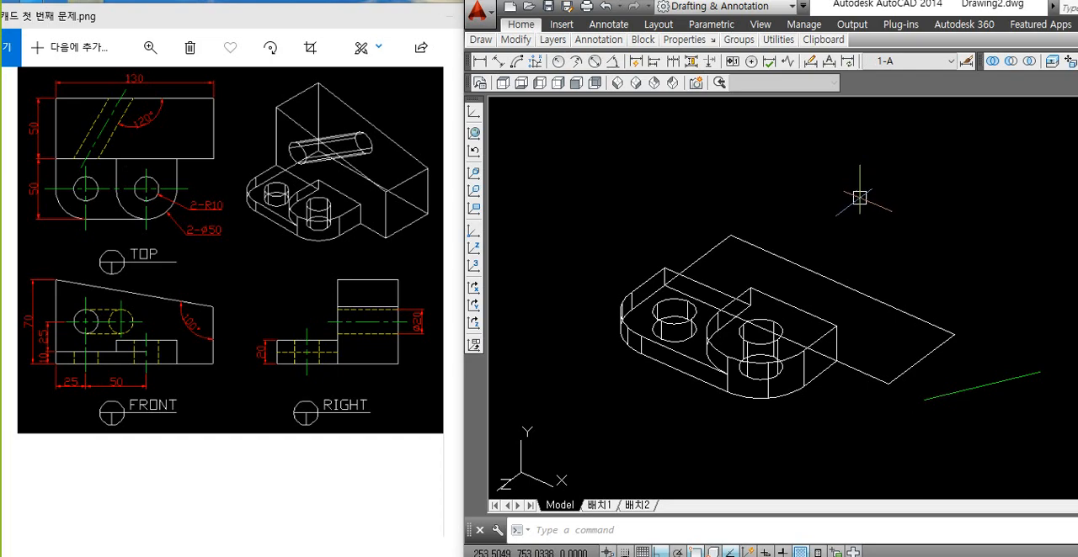
left_click(796, 264)
key("Escape")
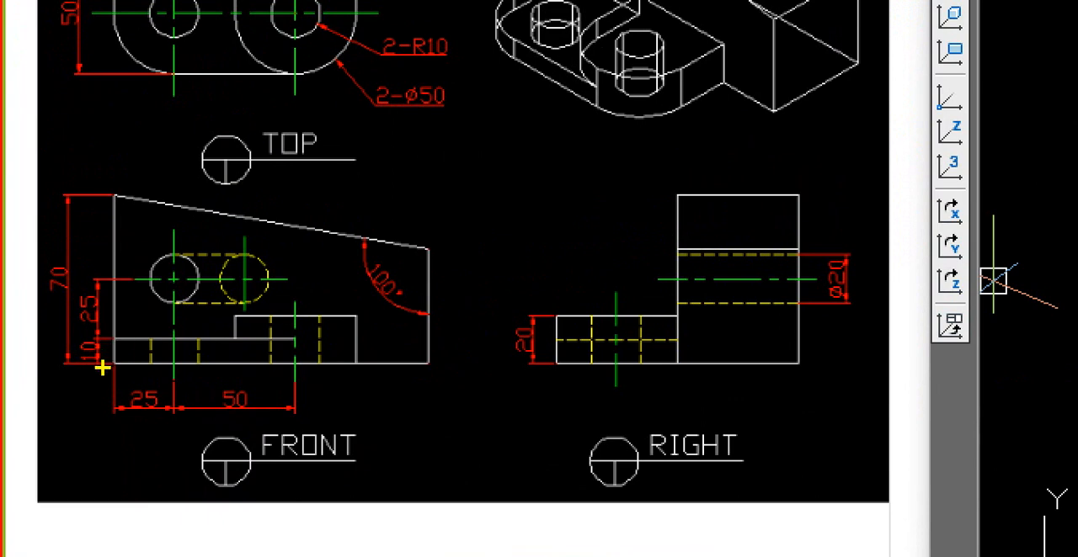
left_click_drag(49, 365, 49, 294)
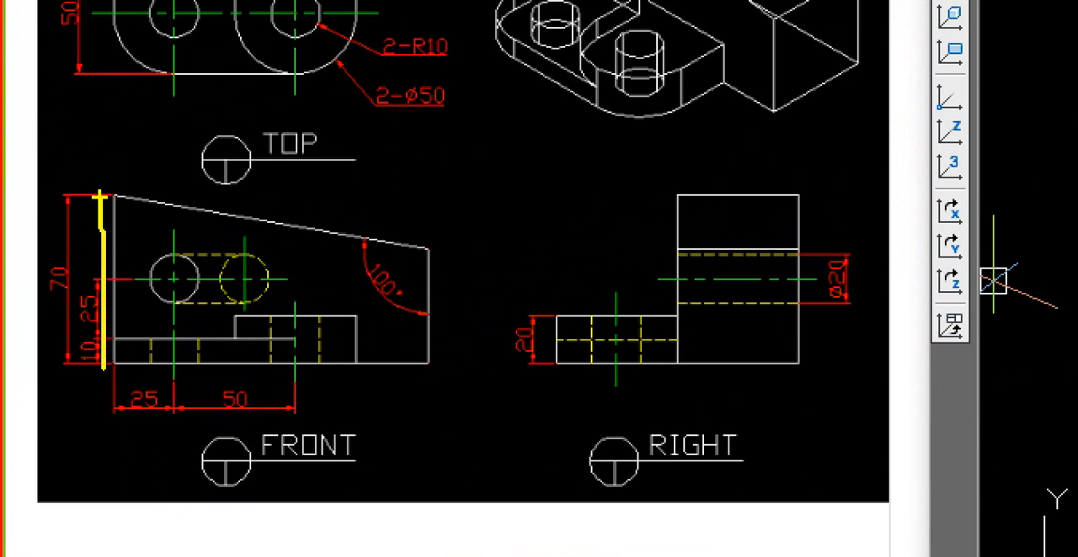
left_click_drag(100, 197, 431, 362)
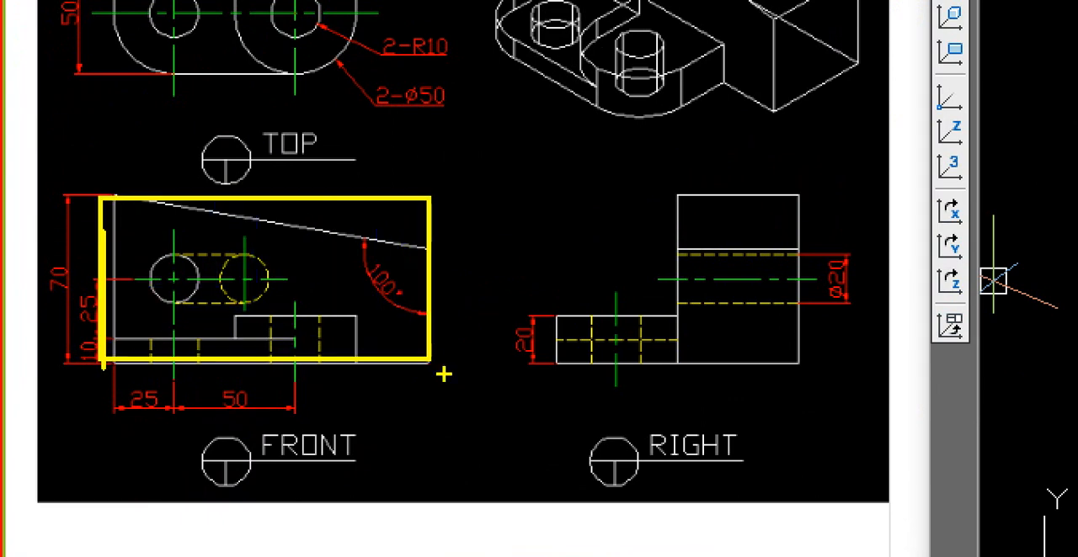
mouse_move(469, 395)
left_mouse_down()
mouse_move(458, 272)
mouse_move(403, 271)
left_mouse_up()
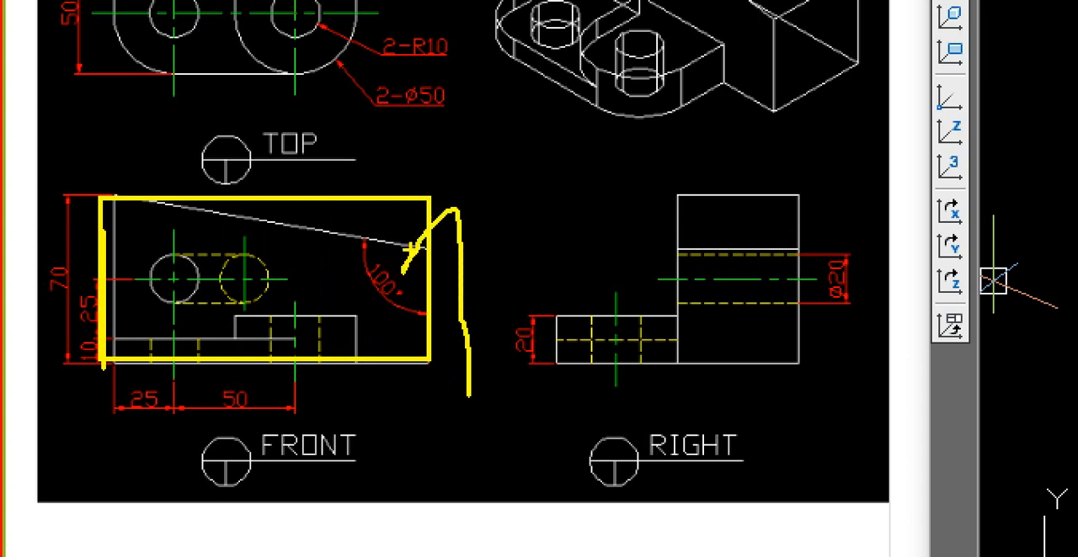
left_click_drag(454, 214, 509, 242)
Step: Extrude the rear rectangle upward into a block with the height of 70 given in the front view
type("ext")
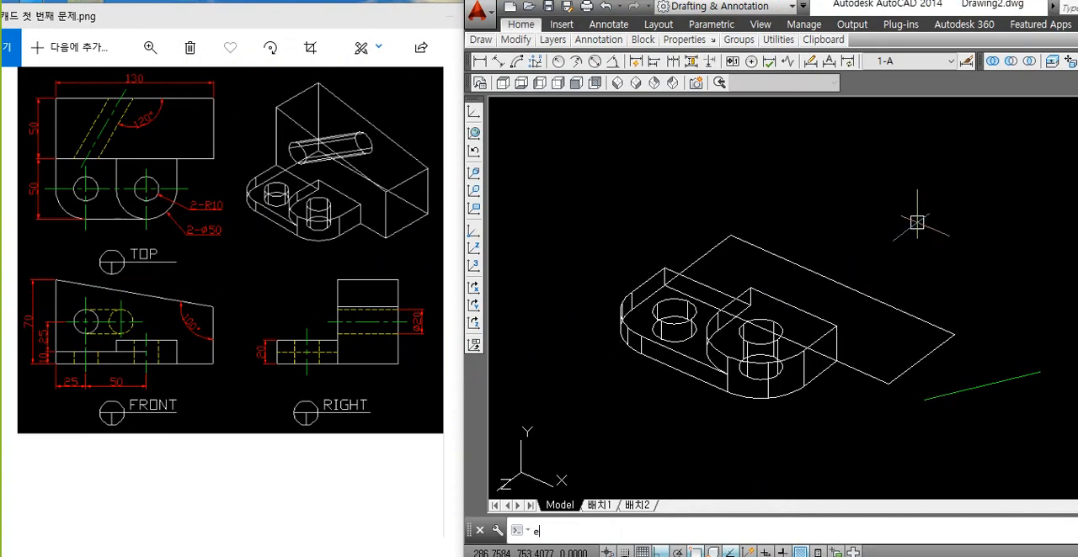
key("Return")
left_click(857, 292)
key("Return")
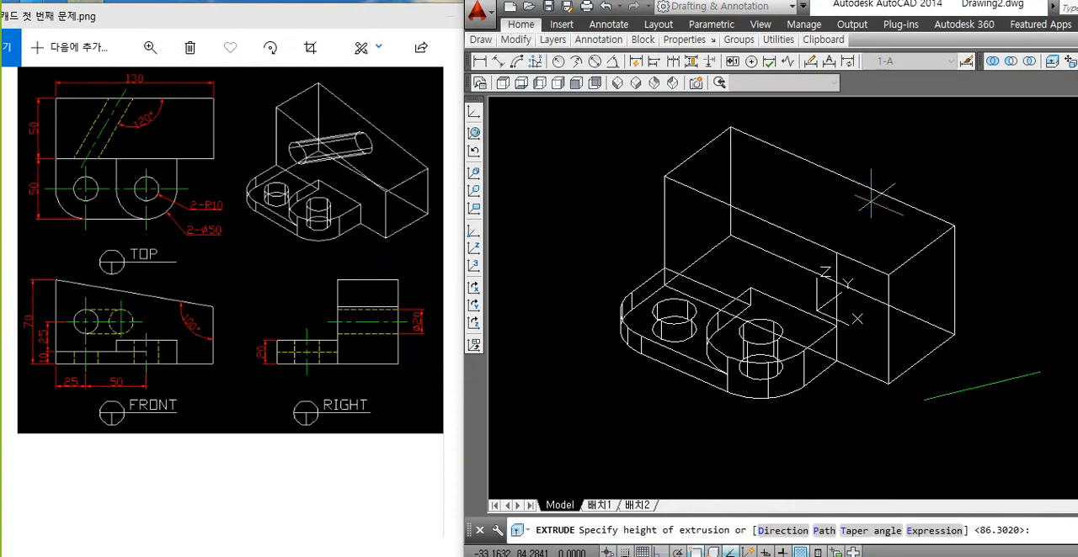
left_click(870, 200)
middle_click_drag(870, 202, 836, 219)
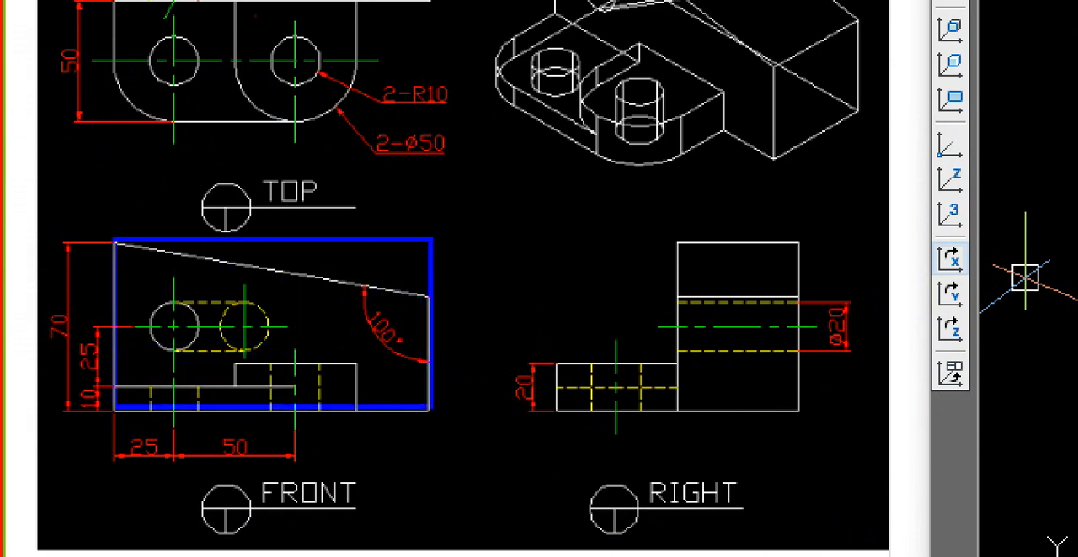
left_click_drag(431, 407, 431, 408, "ctrl")
left_click_drag(111, 241, 417, 306)
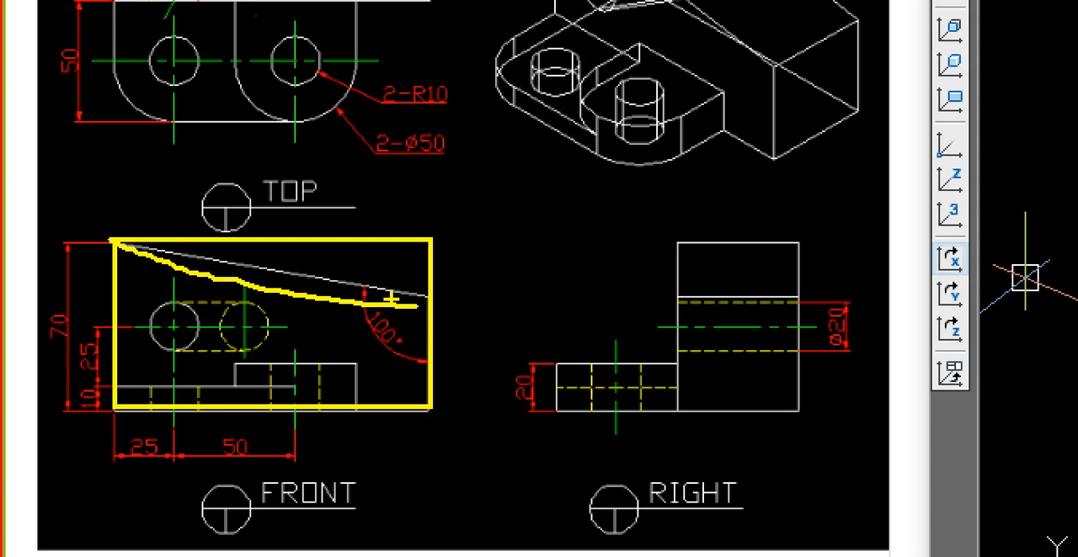
key("ctrl+z")
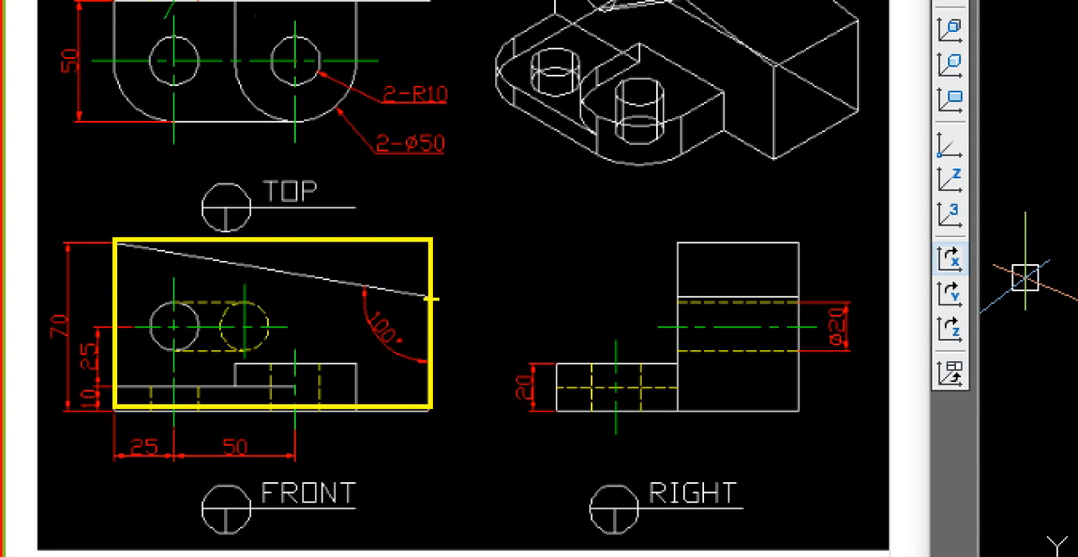
left_click_drag(422, 294, 123, 295, "shift")
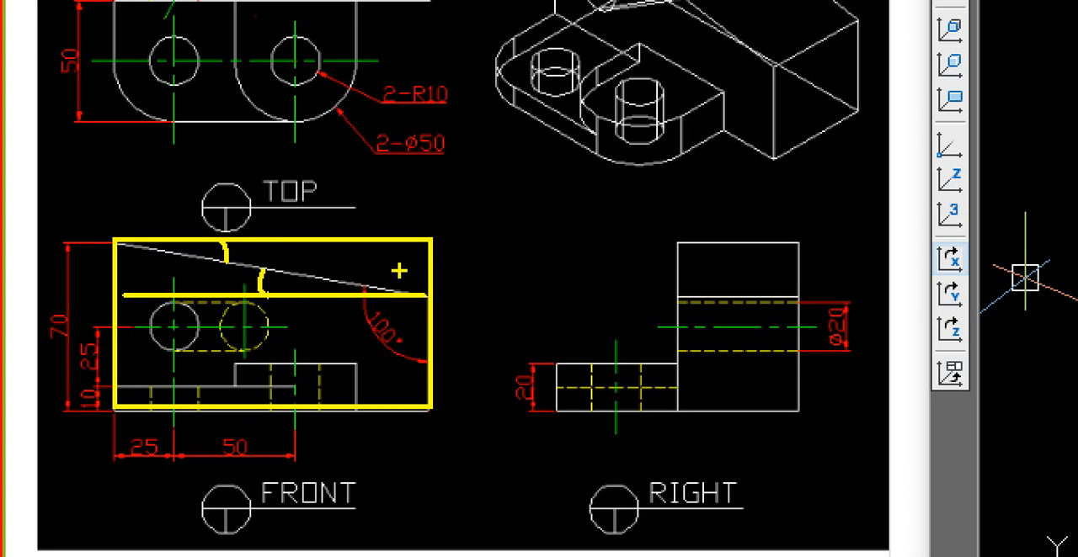
key("Escape")
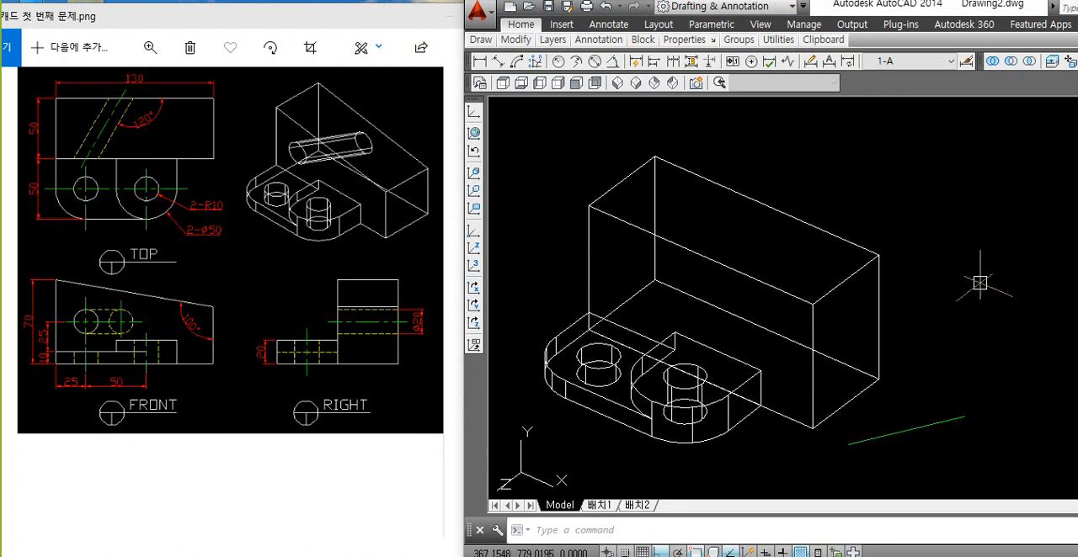
Step: Move the drawing program's window across the reference image so its full width fits on the screen
left_click_drag(855, 12, 510, 7)
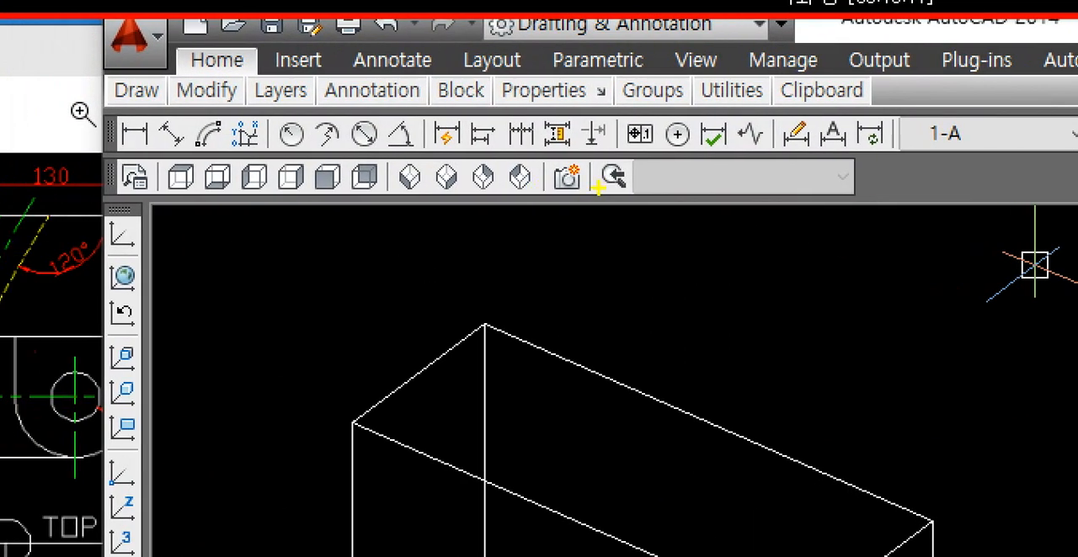
mouse_move(583, 198)
left_mouse_down()
mouse_move(253, 167)
mouse_move(459, 204)
left_mouse_up()
key("Escape")
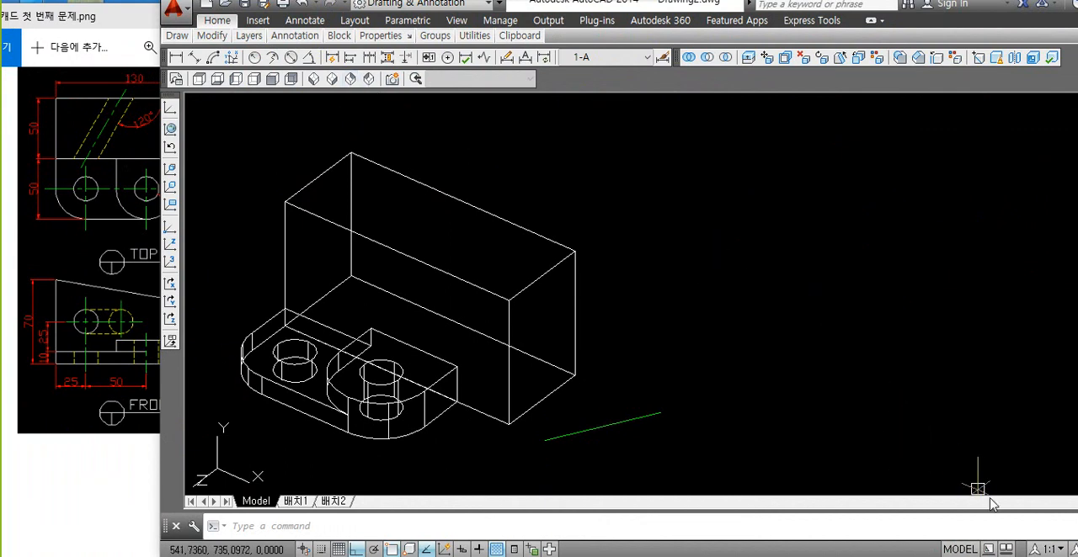
left_click_drag(671, 8, 507, 5)
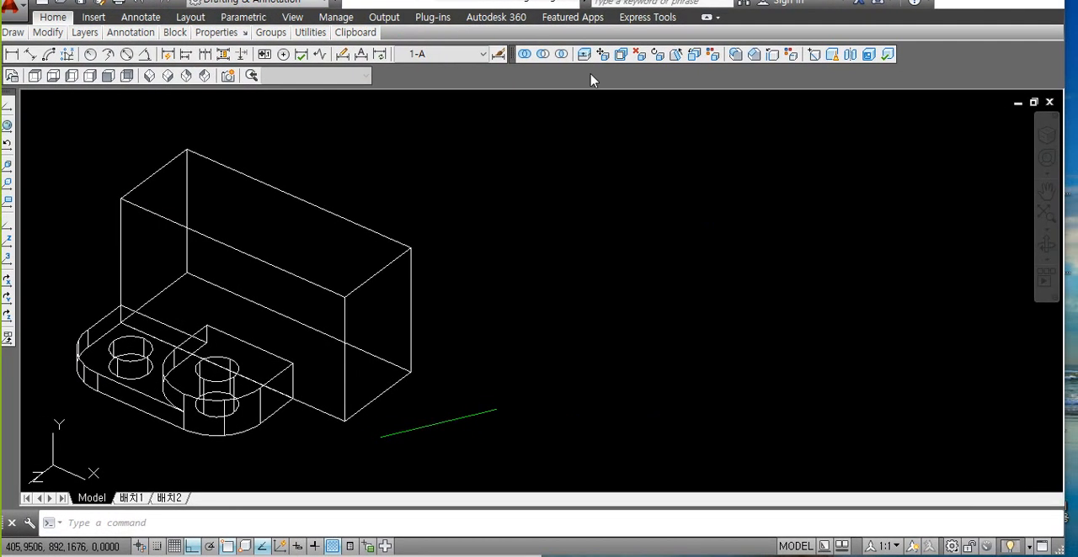
Step: Reload the Drafting & Annotation workspace and close the floating palette that comes with it
left_click(951, 546)
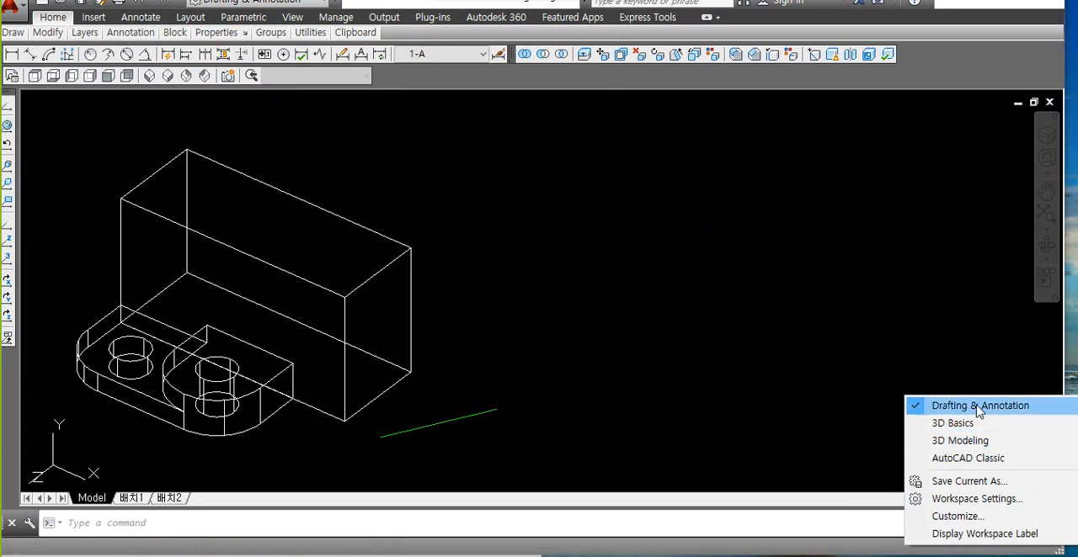
left_click(986, 407)
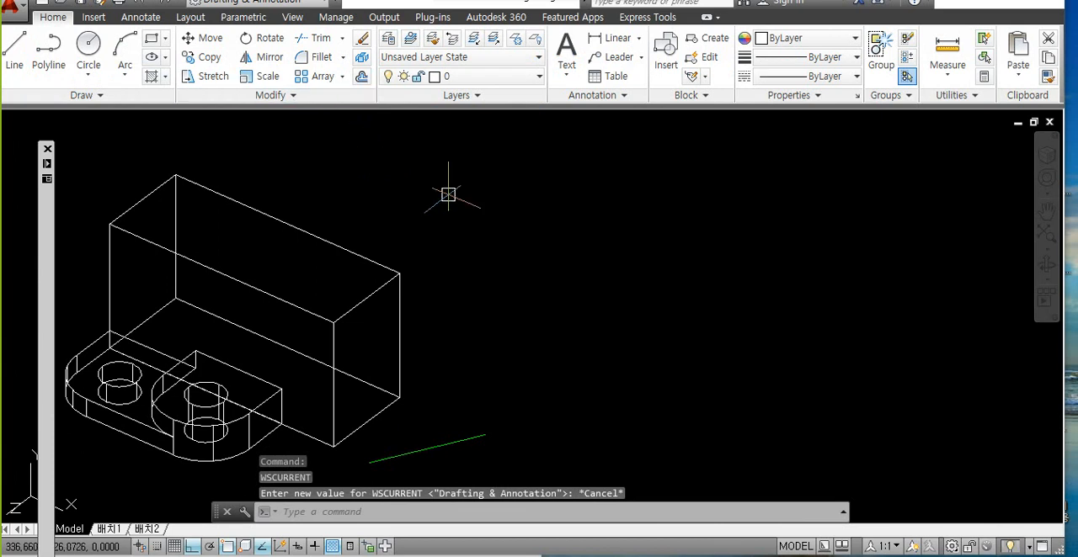
left_click(48, 150)
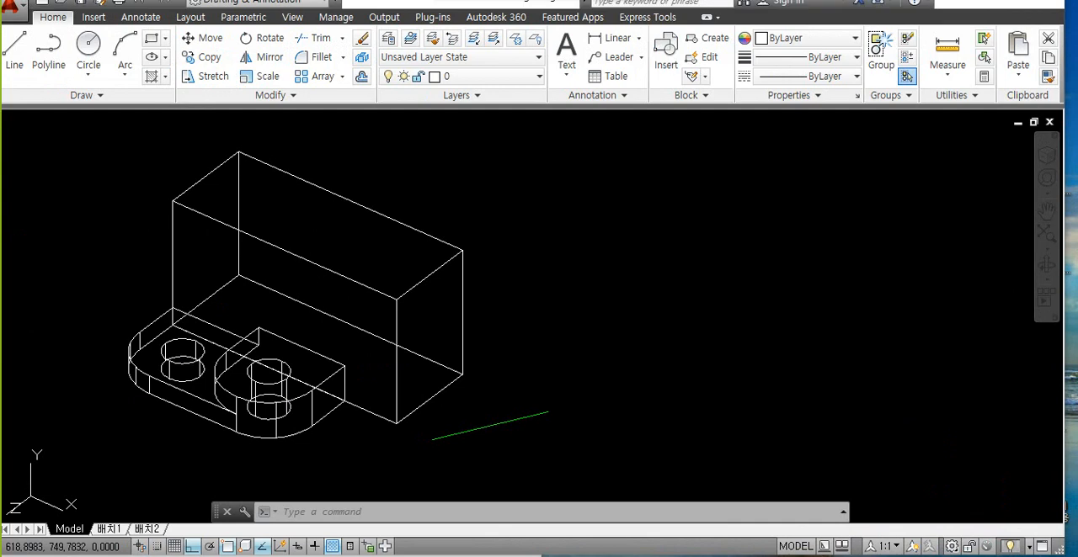
left_click(821, 500)
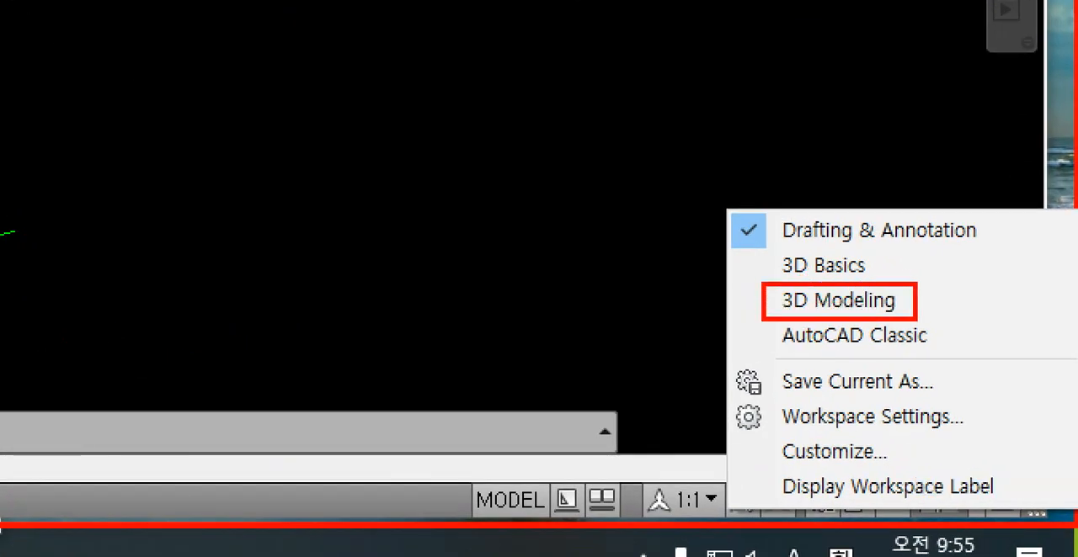
mouse_move(999, 296)
left_mouse_down()
mouse_move(926, 295)
mouse_move(1001, 325)
left_mouse_up()
left_click(926, 384)
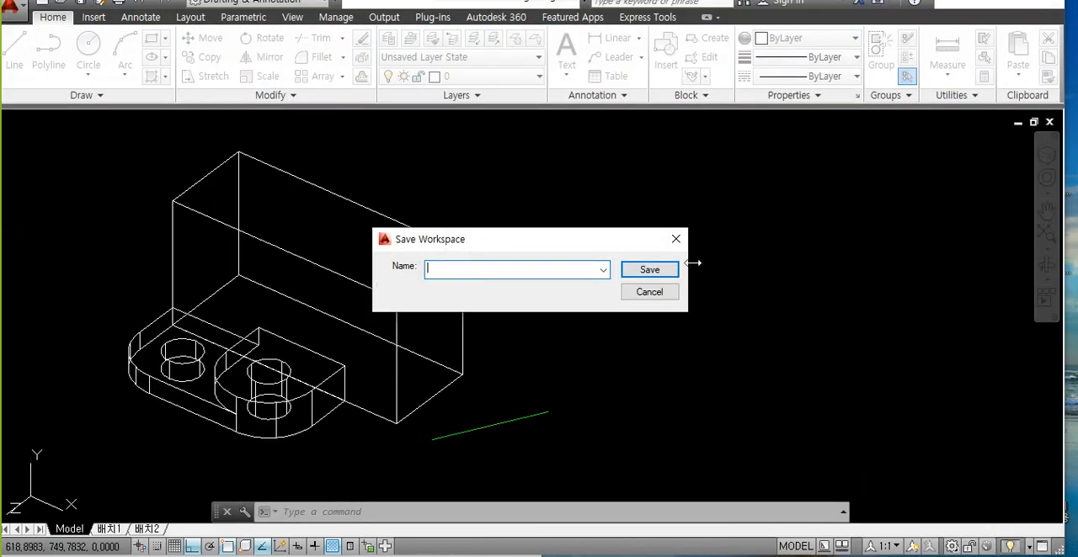
key("Escape")
Step: Switch to the 3D Modeling workspace to examine its Solid Editing tools
left_click(952, 546)
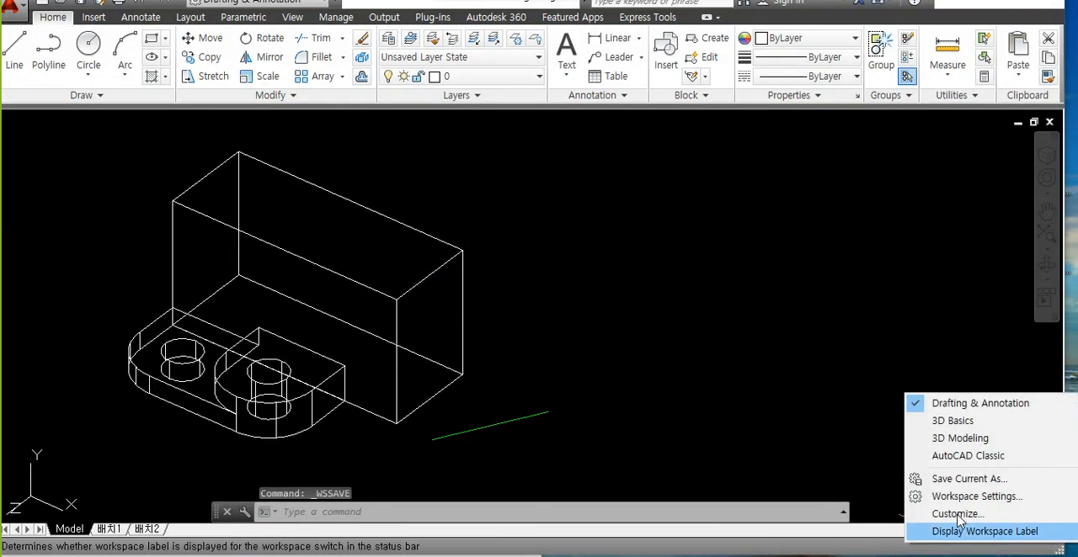
left_click(960, 438)
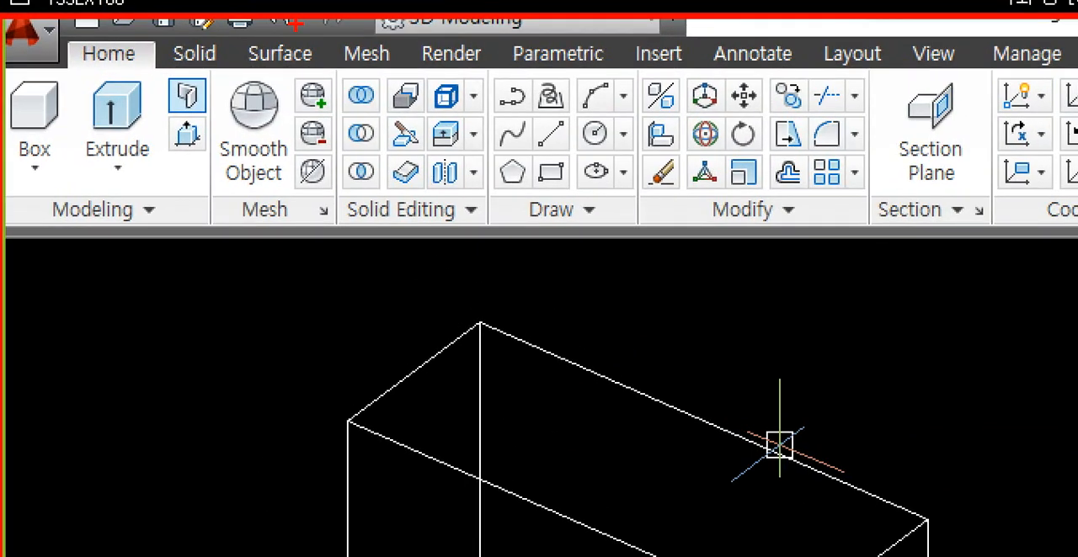
mouse_move(563, 250)
left_mouse_down()
mouse_move(39, 222)
mouse_move(618, 161)
mouse_move(610, 172)
left_mouse_up()
key("e")
mouse_move(443, 246)
left_mouse_down()
mouse_move(310, 114)
mouse_move(451, 78)
mouse_move(473, 218)
mouse_move(428, 236)
left_mouse_up()
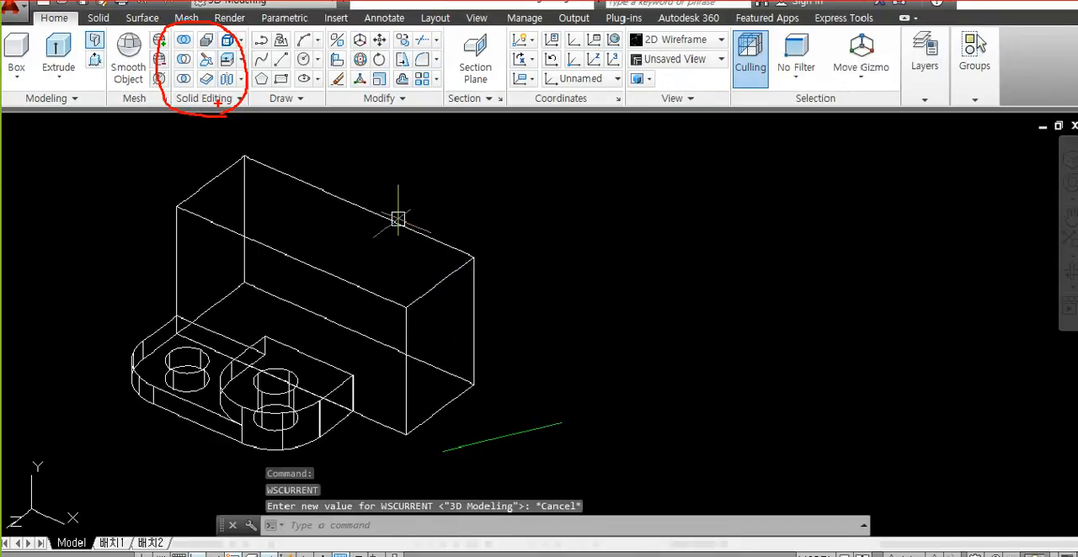
key("e")
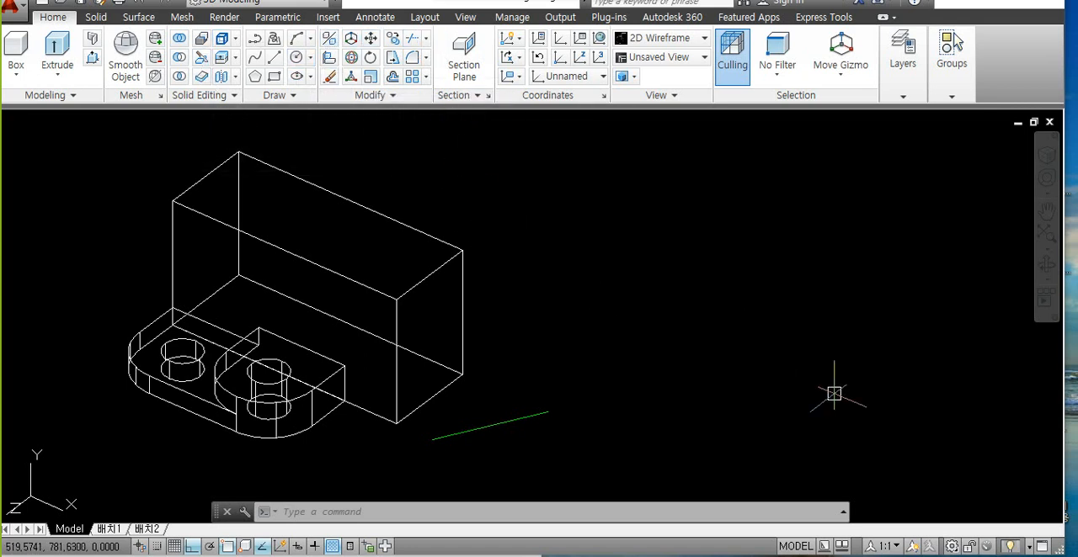
Step: Return to the Drafting & Annotation workspace and close its floating palette again
left_click(952, 547)
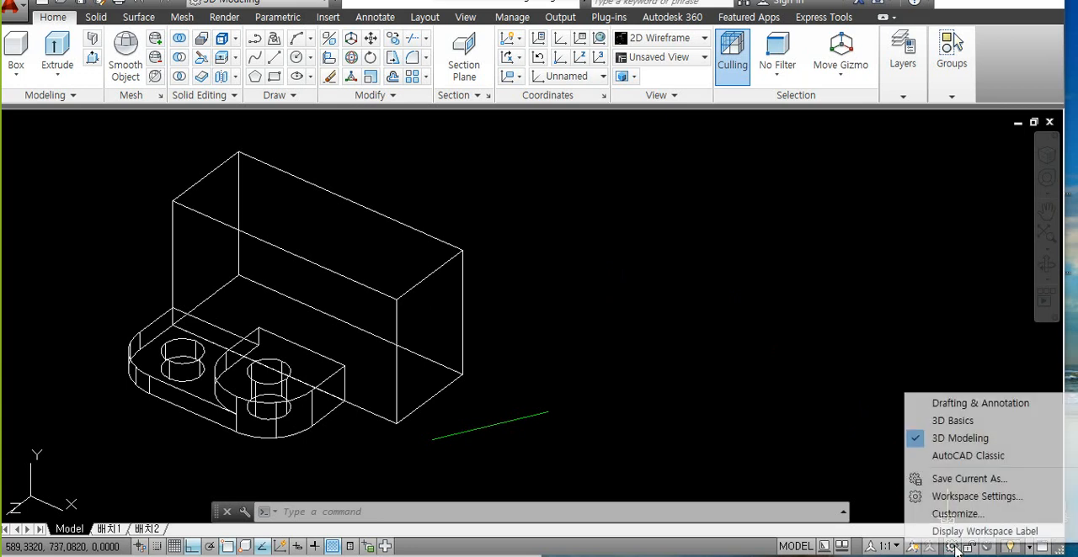
left_click(949, 407)
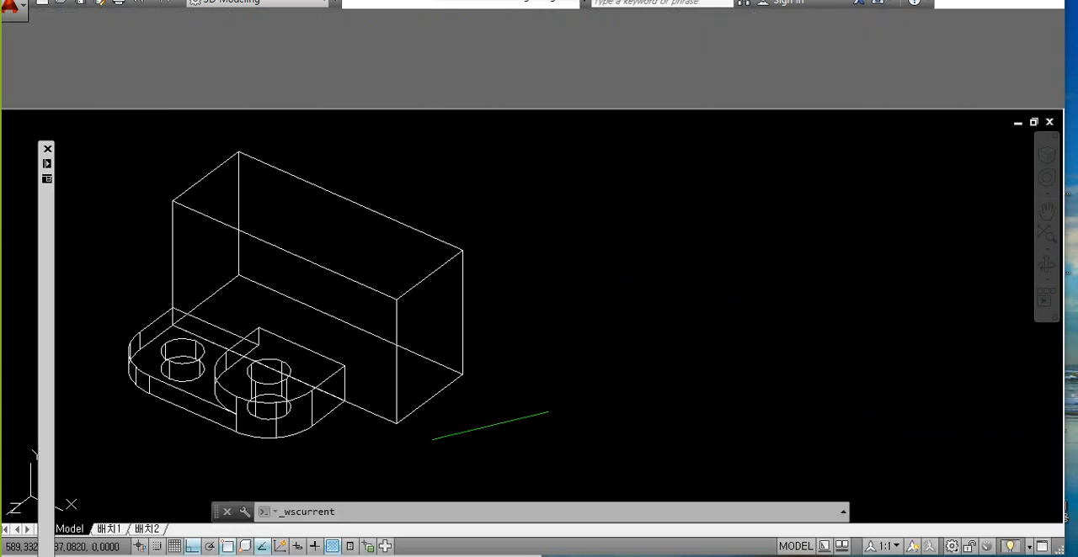
left_click(48, 150)
left_click(570, 305)
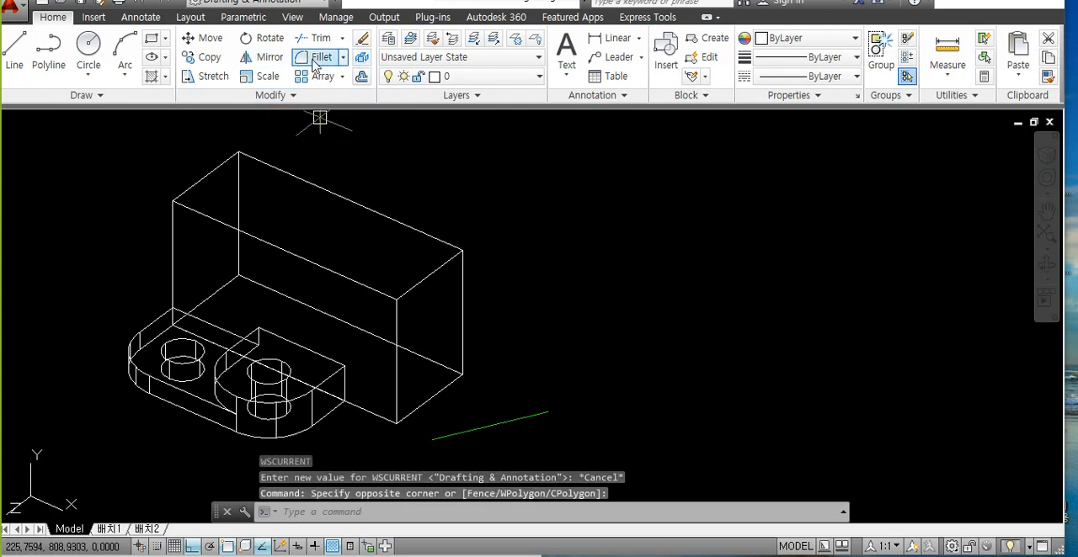
left_click(590, 291)
left_click(589, 292)
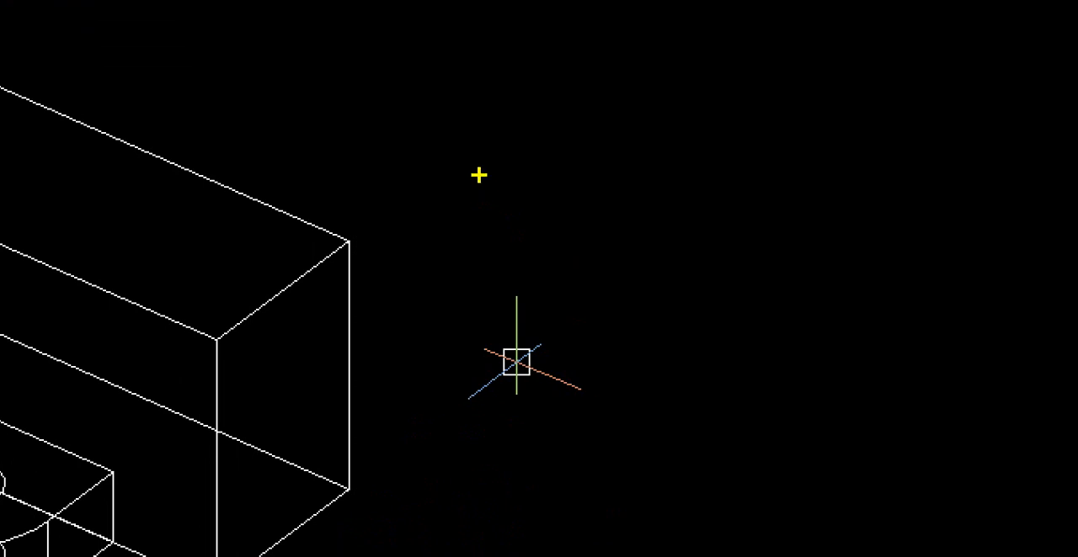
type("-toolbar")
key("Return")
key("Return")
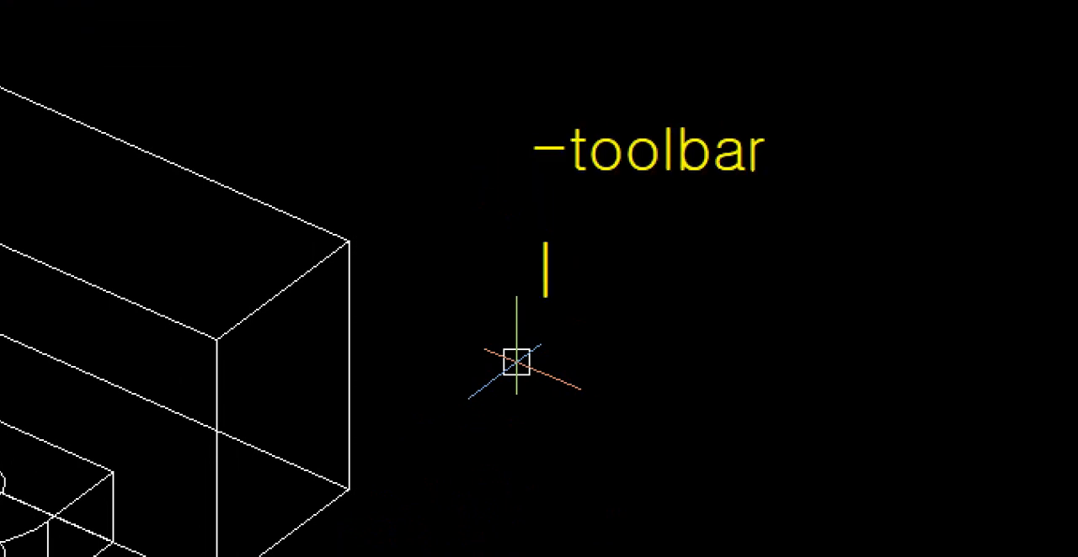
key("Escape")
mouse_move(533, 207)
left_mouse_down()
mouse_move(811, 205)
mouse_move(856, 216)
left_mouse_up()
mouse_move(910, 84)
left_mouse_down()
mouse_move(862, 149)
mouse_move(878, 187)
left_mouse_up()
mouse_move(581, 255)
left_mouse_down()
mouse_move(579, 304)
mouse_move(633, 315)
left_mouse_up()
mouse_move(690, 244)
left_mouse_down()
mouse_move(656, 290)
mouse_move(692, 297)
left_mouse_up()
mouse_move(731, 245)
left_mouse_down()
mouse_move(714, 262)
mouse_move(720, 317)
left_mouse_up()
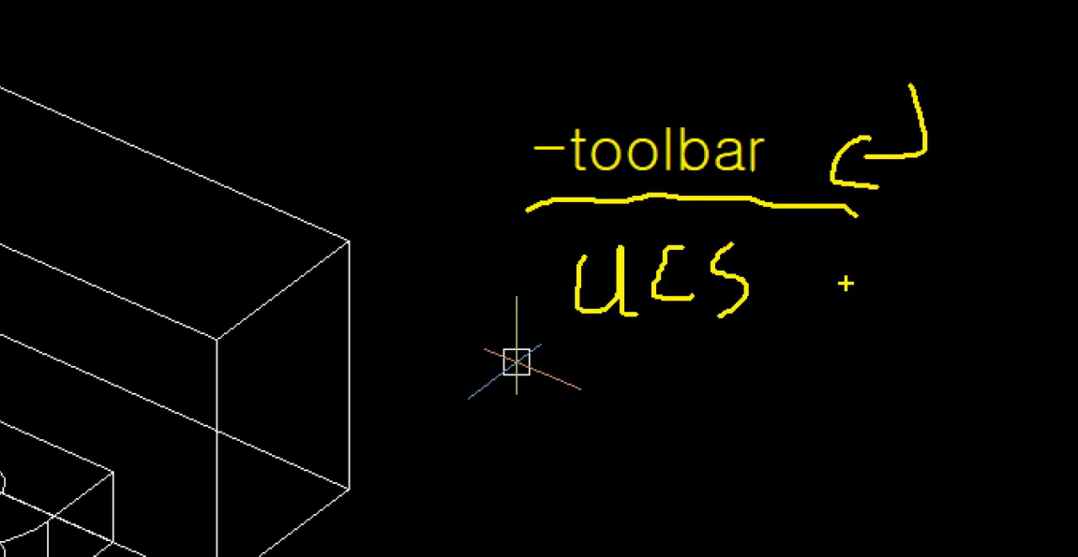
mouse_move(875, 259)
left_mouse_down()
mouse_move(855, 314)
mouse_move(882, 321)
left_mouse_up()
mouse_move(594, 362)
left_mouse_down()
mouse_move(715, 342)
mouse_move(872, 346)
left_mouse_up()
mouse_move(711, 385)
left_mouse_down()
mouse_move(717, 447)
mouse_move(674, 460)
mouse_move(703, 490)
left_mouse_up()
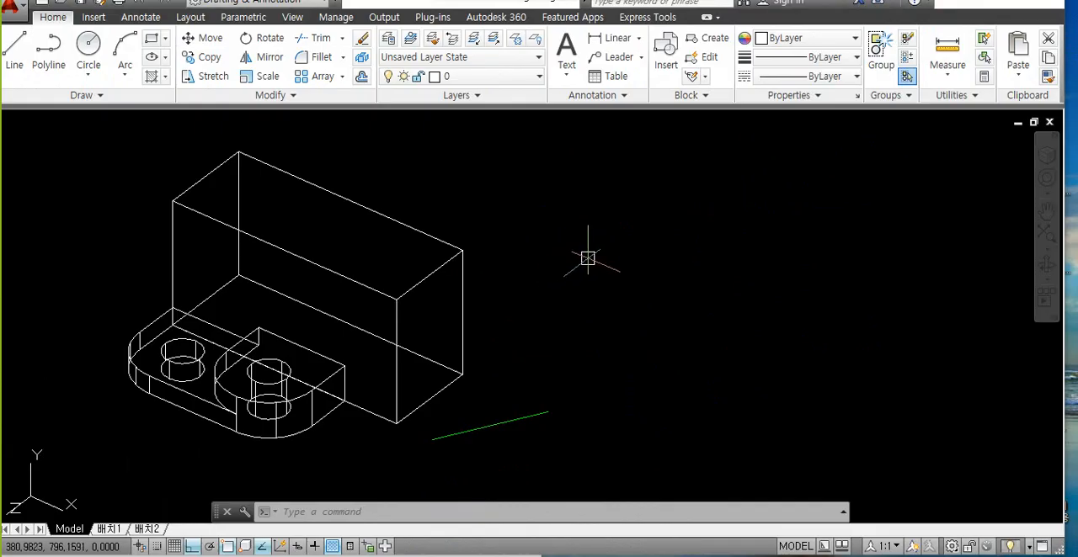
Step: Show the UCS toolbar by running the -TOOLBAR command with the name ucs and the Show option
type("-TOOl")
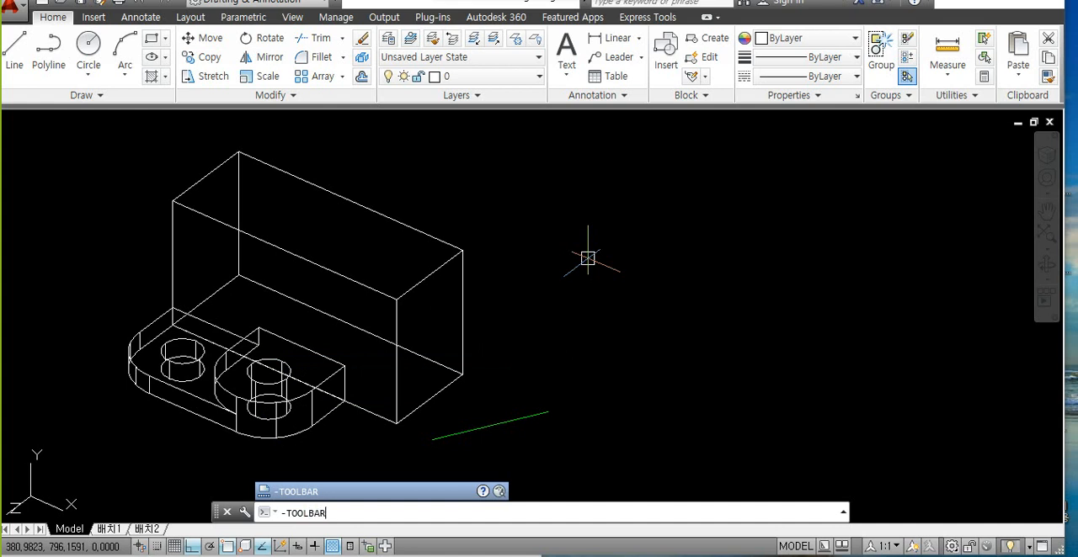
type("BAR")
key("Return")
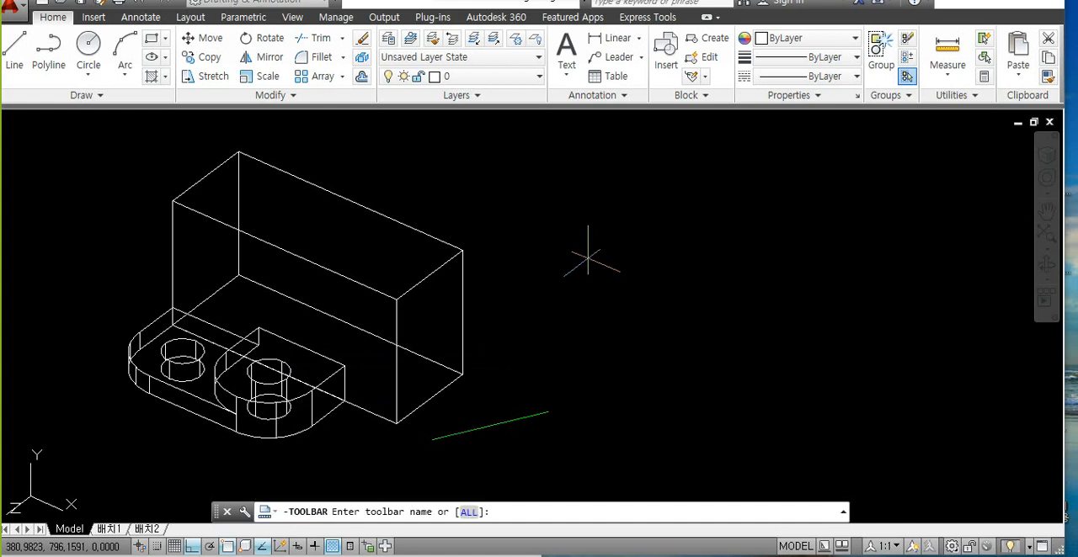
key("Return")
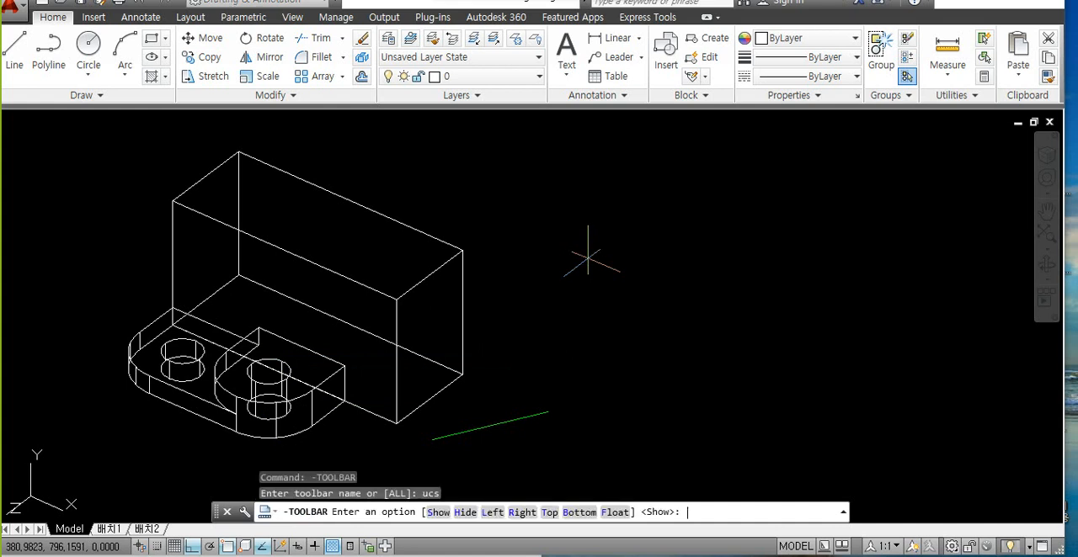
key("Return")
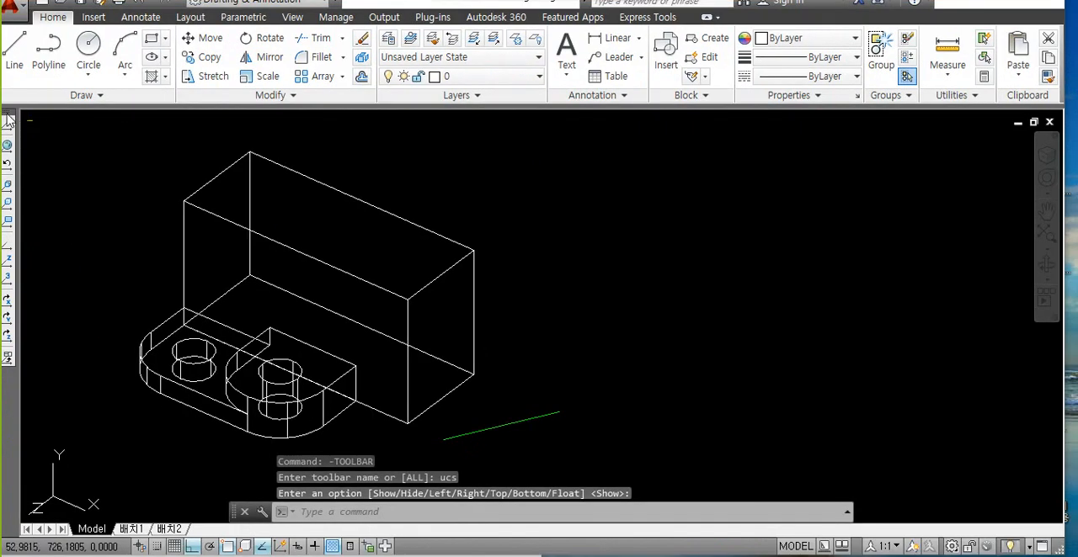
Step: Undock the UCS toolbar from the side of the drawing area and dock it horizontally beneath the ribbon
left_click_drag(8, 120, 263, 175)
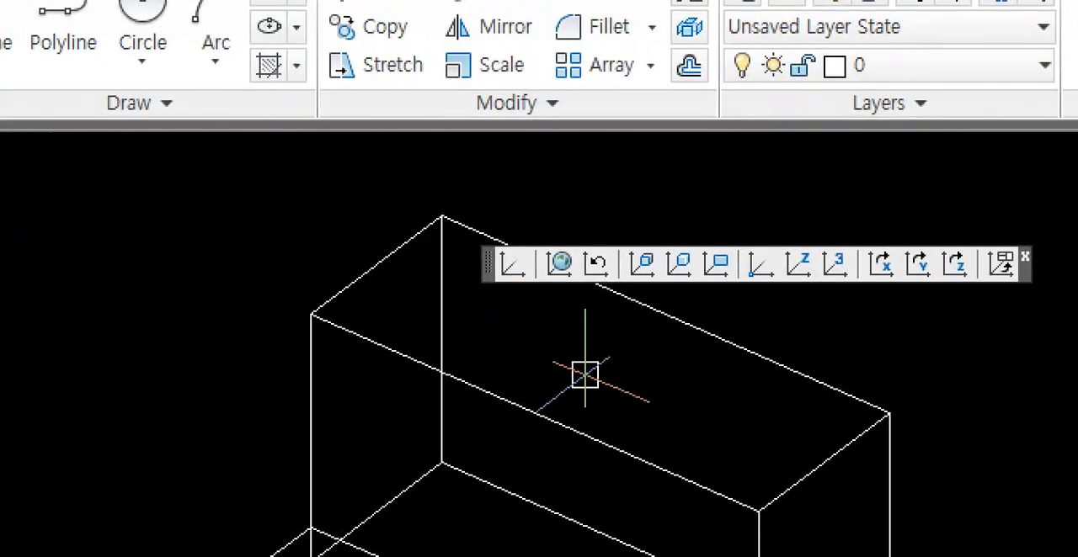
mouse_move(870, 364)
left_mouse_down()
mouse_move(613, 109)
mouse_move(698, 427)
left_mouse_up()
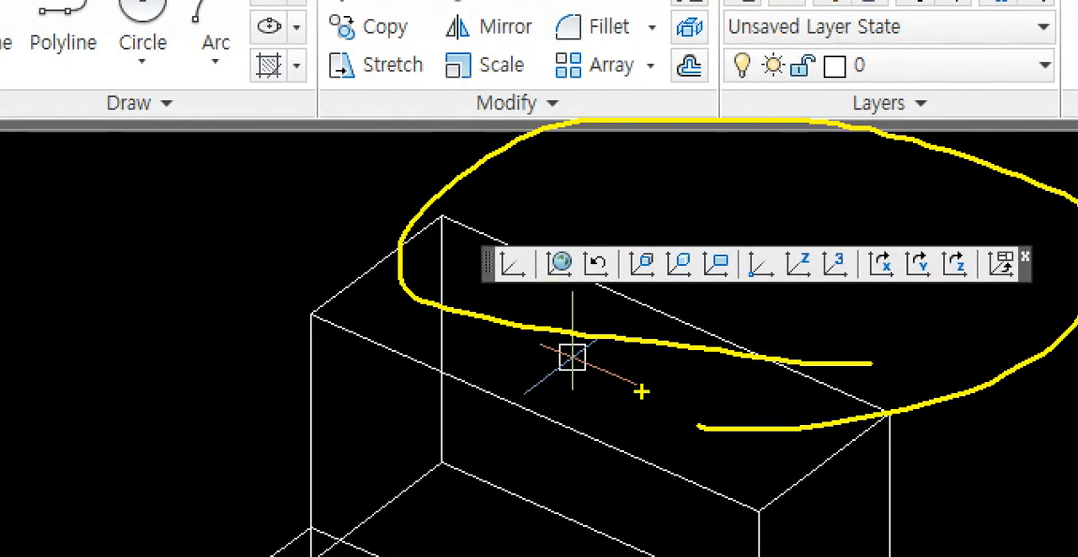
mouse_move(494, 287)
left_mouse_down()
mouse_move(483, 287)
mouse_move(483, 264)
mouse_move(444, 318)
left_mouse_up()
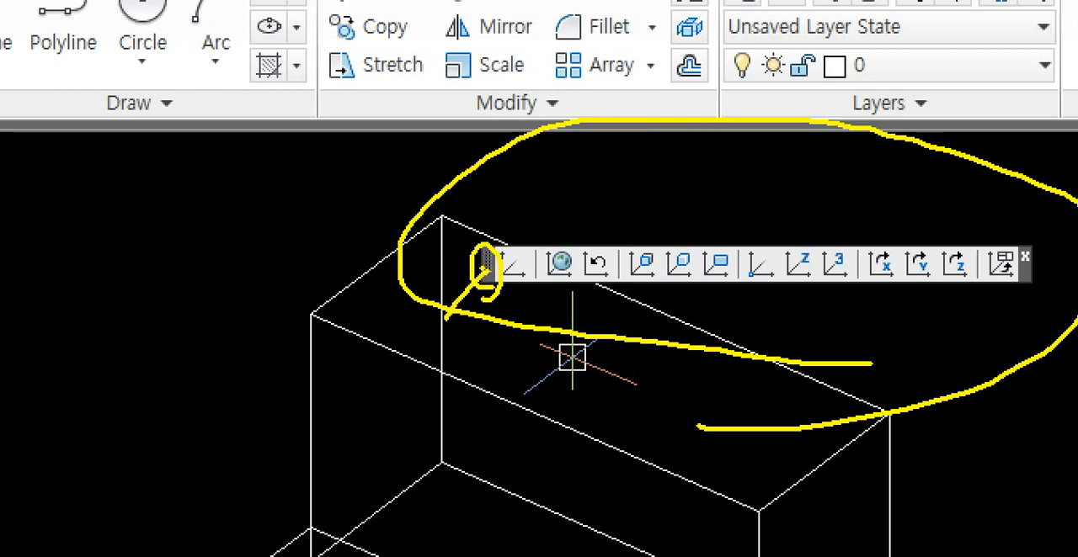
mouse_move(477, 268)
left_mouse_down()
mouse_move(278, 139)
mouse_move(317, 141)
left_mouse_up()
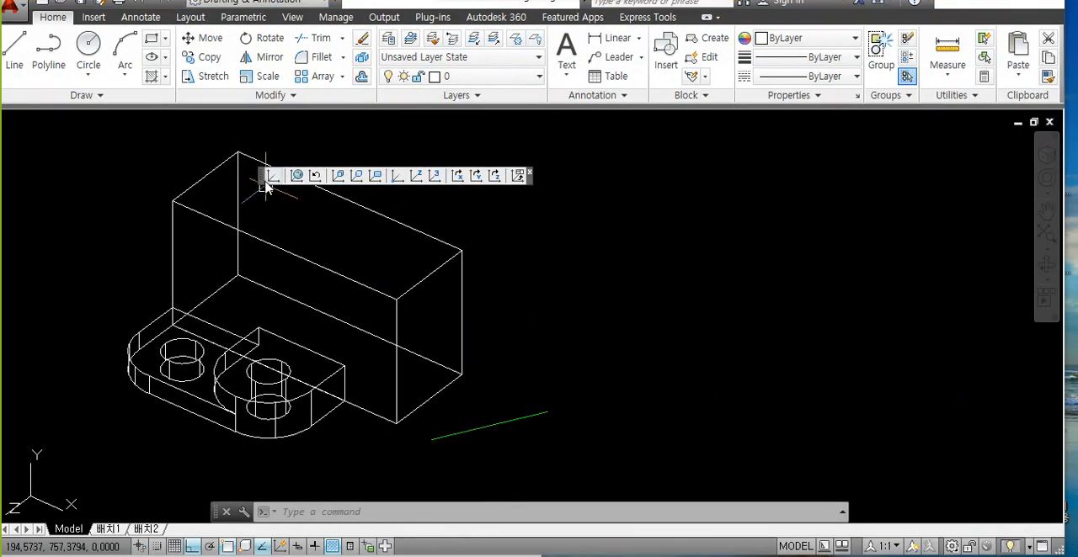
mouse_move(264, 184)
left_mouse_down()
mouse_move(192, 115)
mouse_move(41, 226)
mouse_move(8, 233)
mouse_move(127, 134)
mouse_move(185, 123)
left_mouse_up()
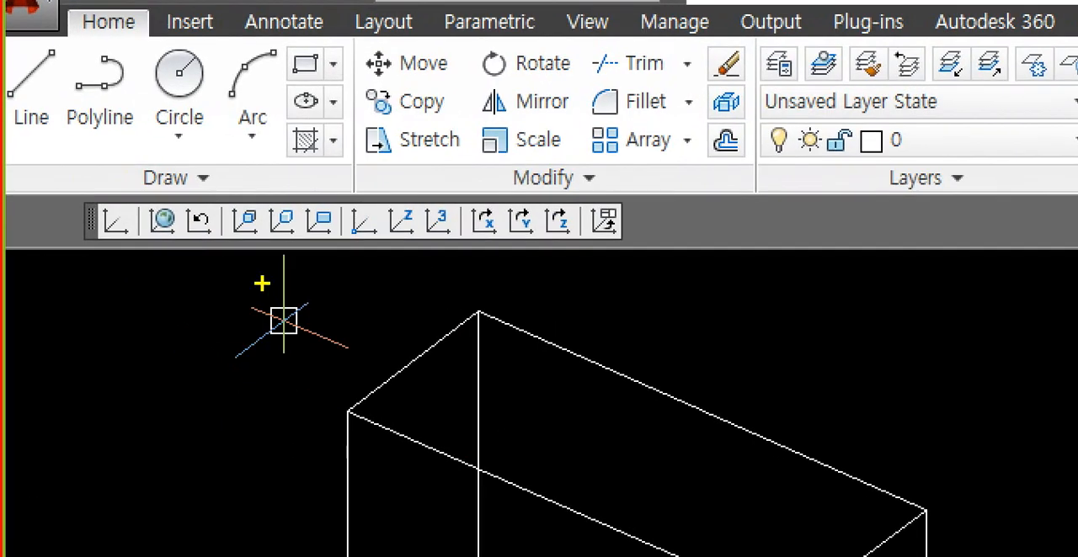
key("r")
mouse_move(284, 364)
left_mouse_down()
mouse_move(189, 213)
mouse_move(164, 261)
left_mouse_up()
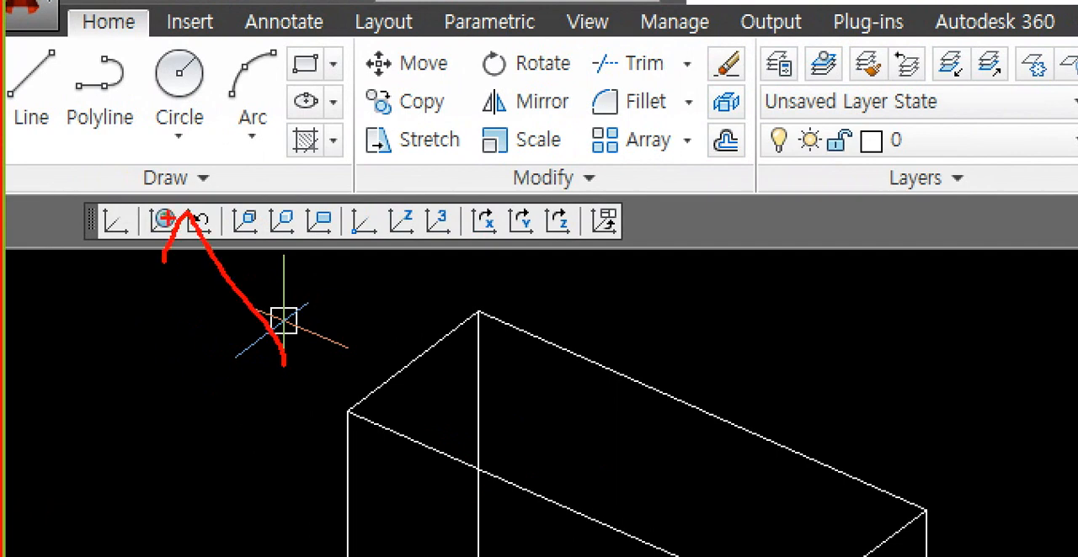
left_click_drag(187, 213, 225, 229)
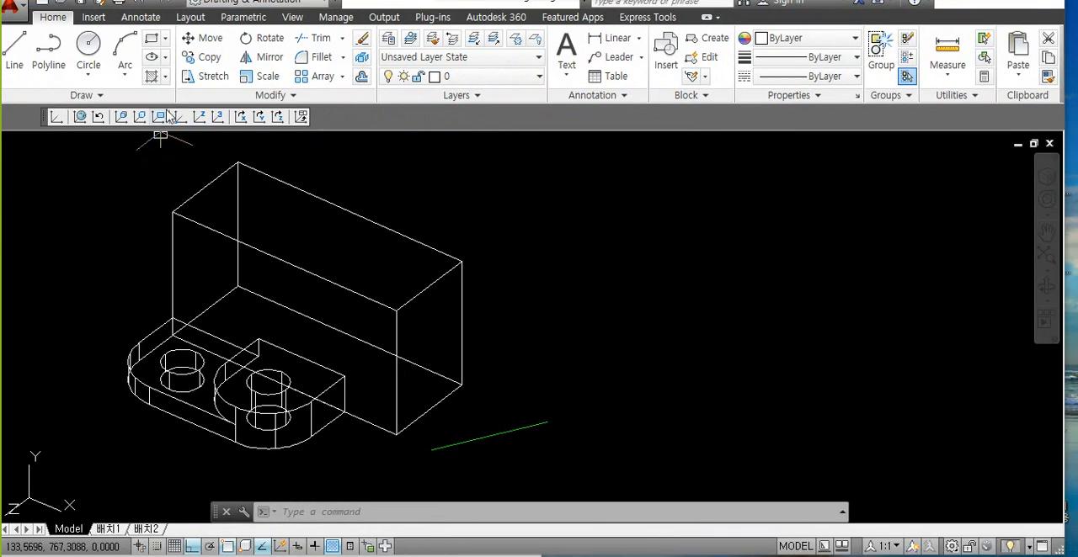
Step: Browse the list of available toolbars from the docked UCS toolbar, down to the lower entries
right_click(342, 232)
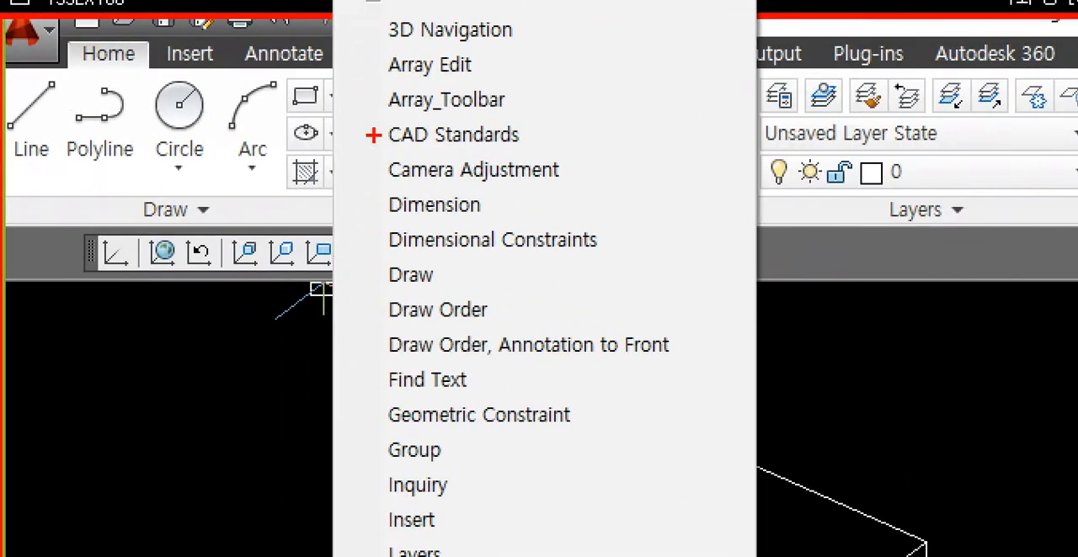
left_click_drag(351, 1, 697, 556)
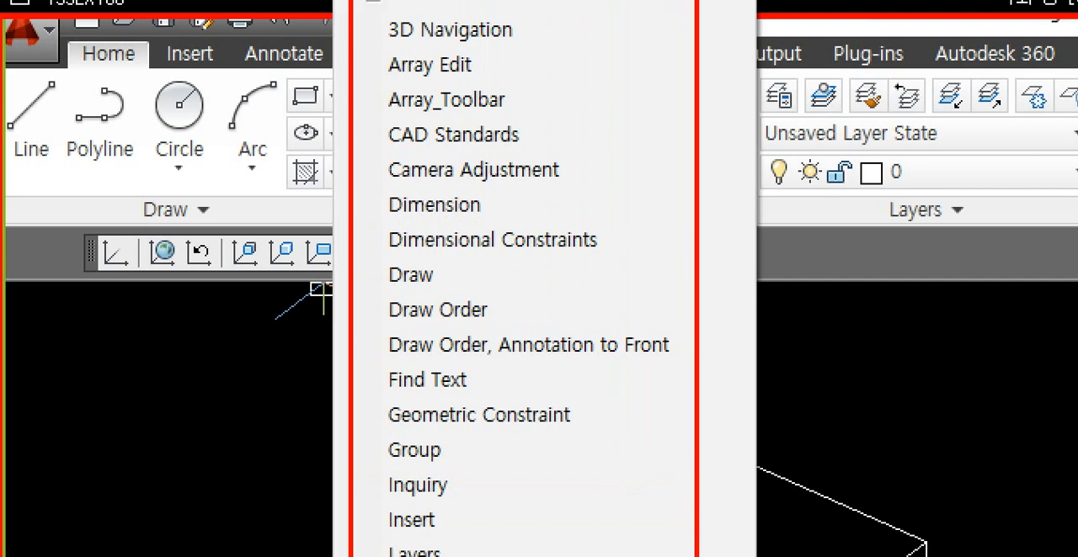
key("Escape")
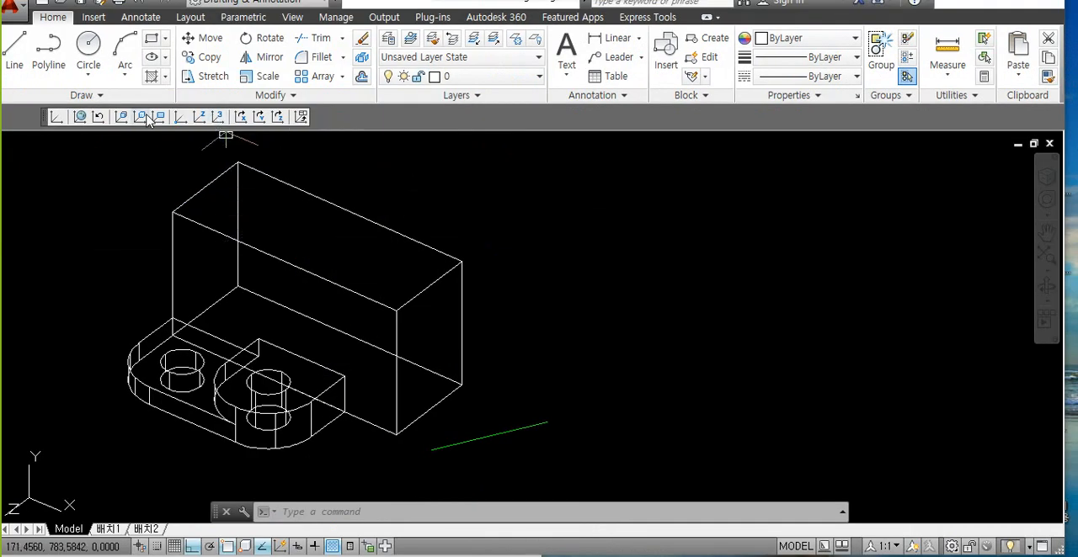
right_click(177, 117)
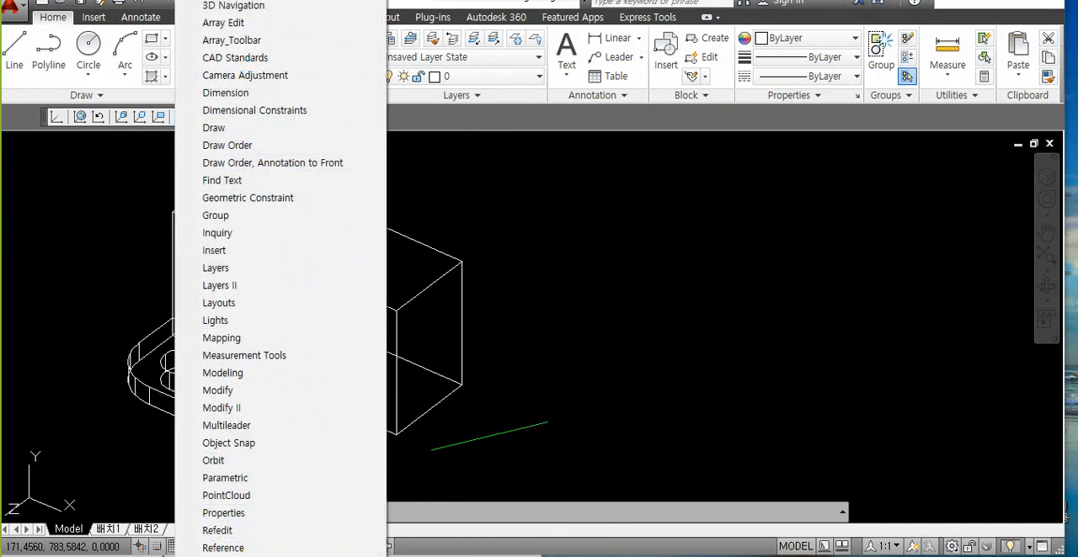
left_click(158, 553)
right_click(252, 110)
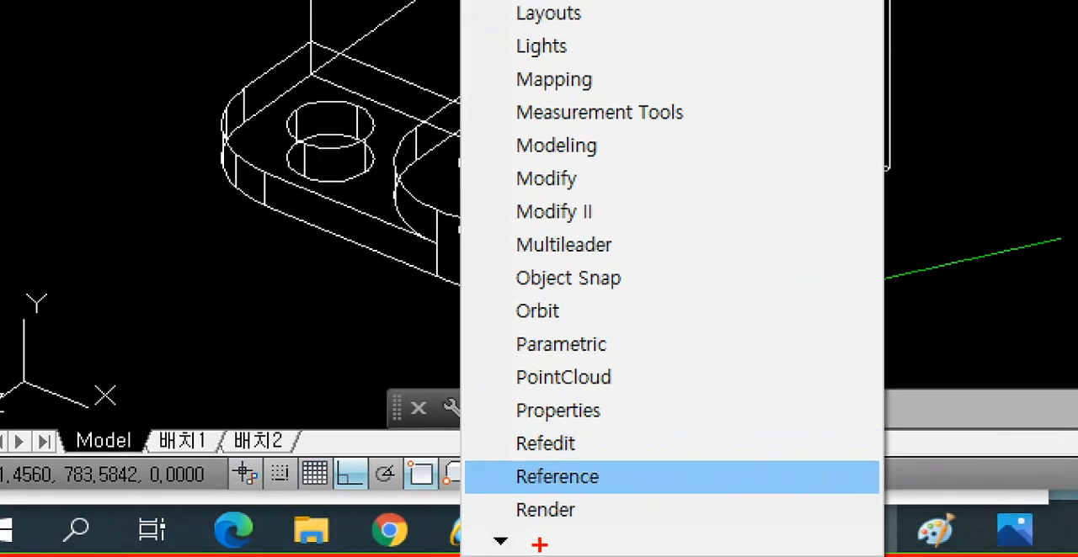
mouse_move(498, 556)
left_mouse_down()
mouse_move(518, 530)
mouse_move(493, 552)
left_mouse_up()
key("Escape")
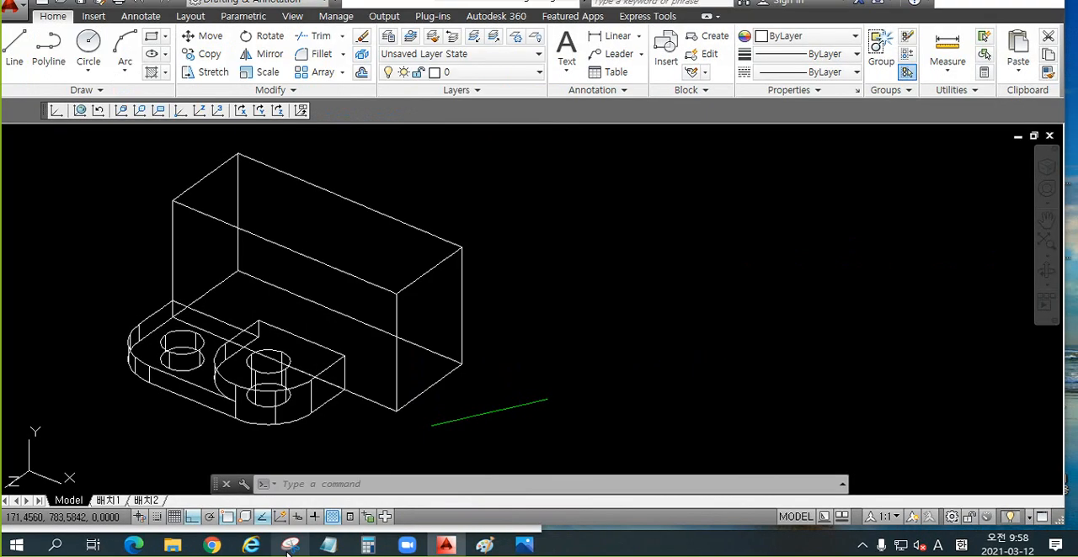
right_click(263, 110)
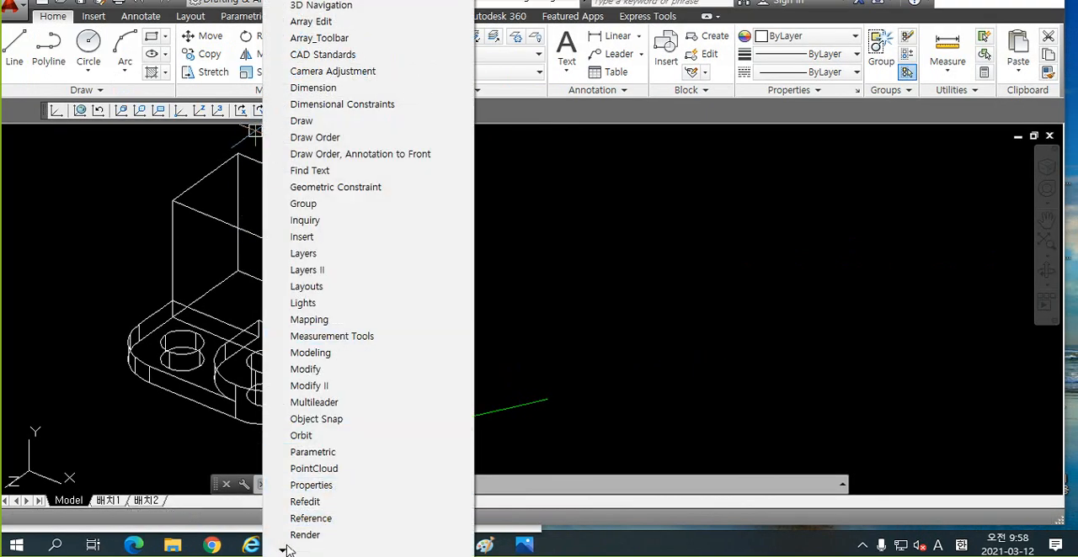
mouse_move(283, 551)
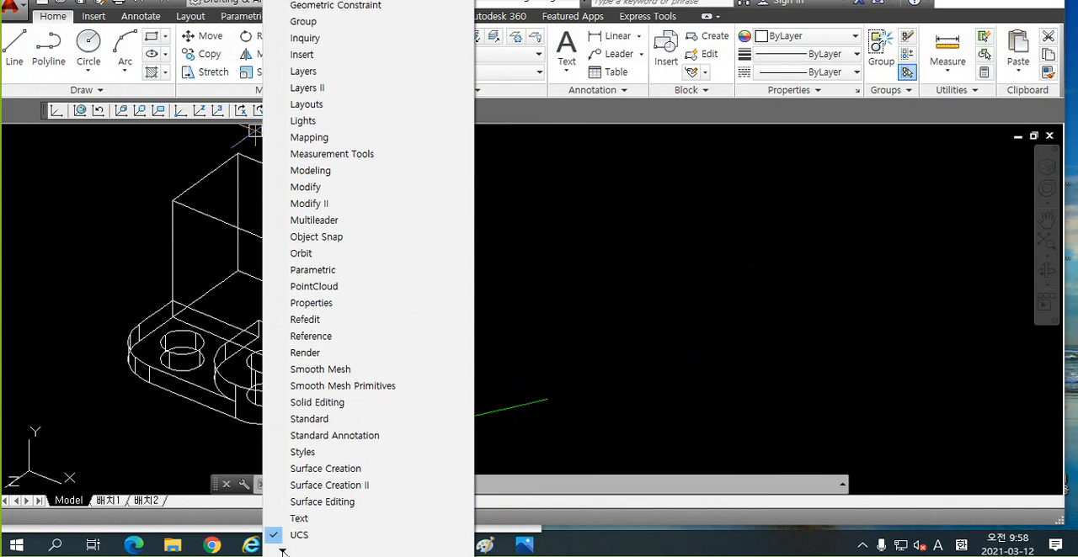
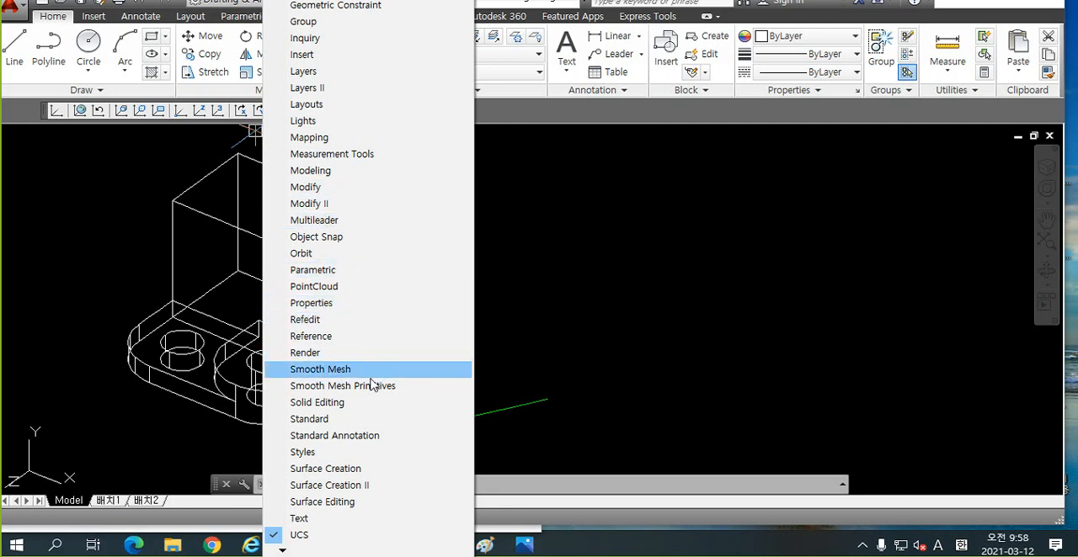
Step: Show the Solid Editing toolbar alongside the docked UCS toolbar
left_click(318, 404)
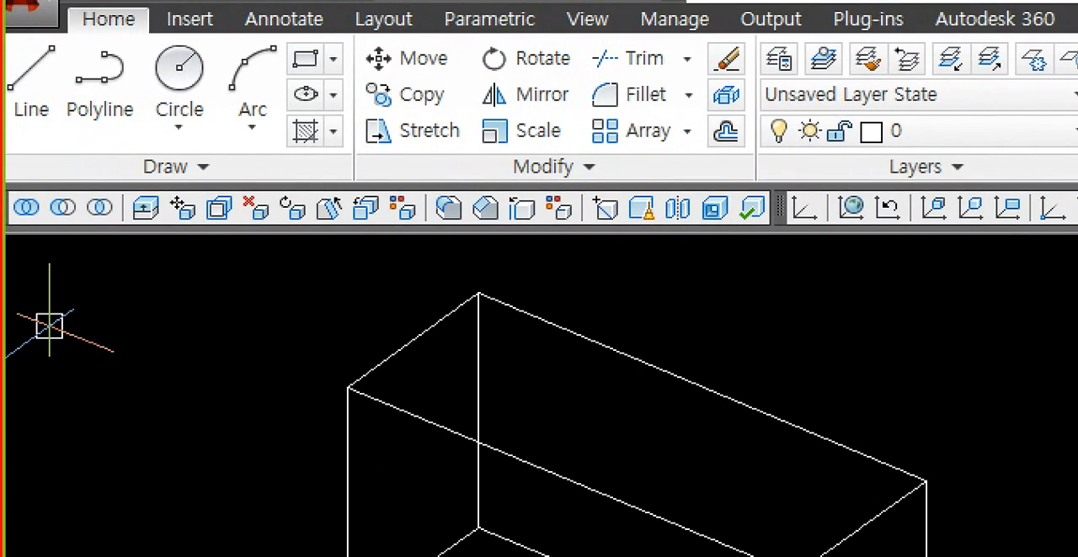
mouse_move(330, 265)
left_mouse_down()
mouse_move(151, 174)
mouse_move(670, 153)
mouse_move(247, 258)
left_mouse_up()
mouse_move(449, 331)
left_mouse_down()
mouse_move(630, 376)
mouse_move(1077, 393)
left_mouse_up()
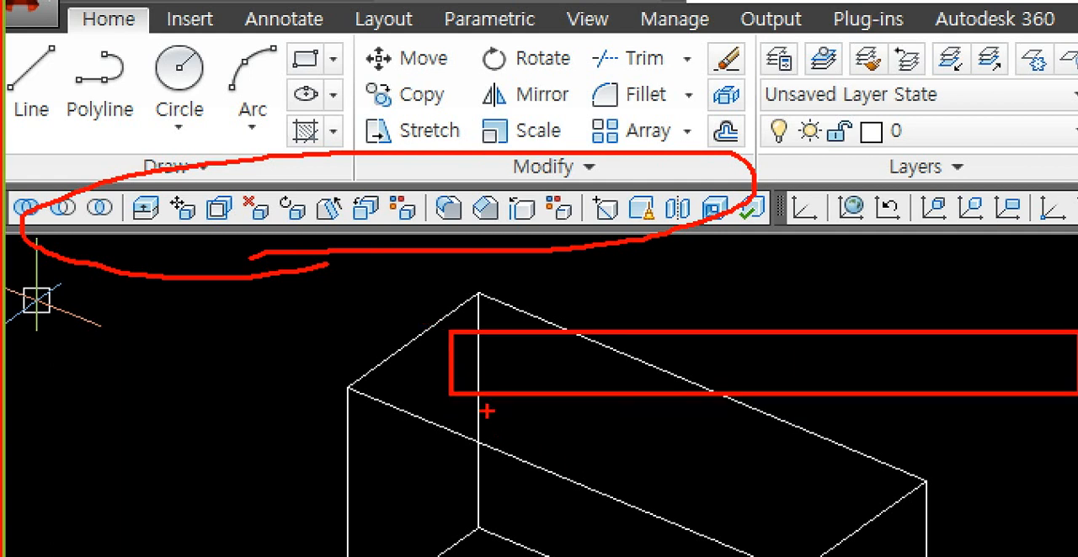
mouse_move(446, 337)
left_mouse_down()
mouse_move(345, 211)
mouse_move(320, 270)
left_mouse_up()
left_click_drag(345, 210, 408, 234)
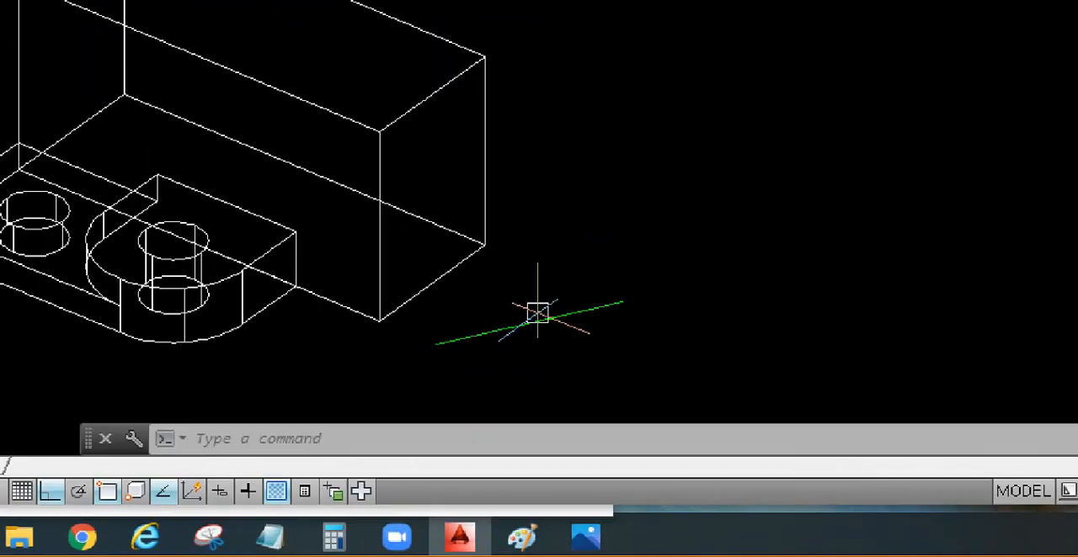
mouse_move(183, 101)
left_mouse_down()
mouse_move(561, 356)
mouse_move(515, 365)
left_mouse_up()
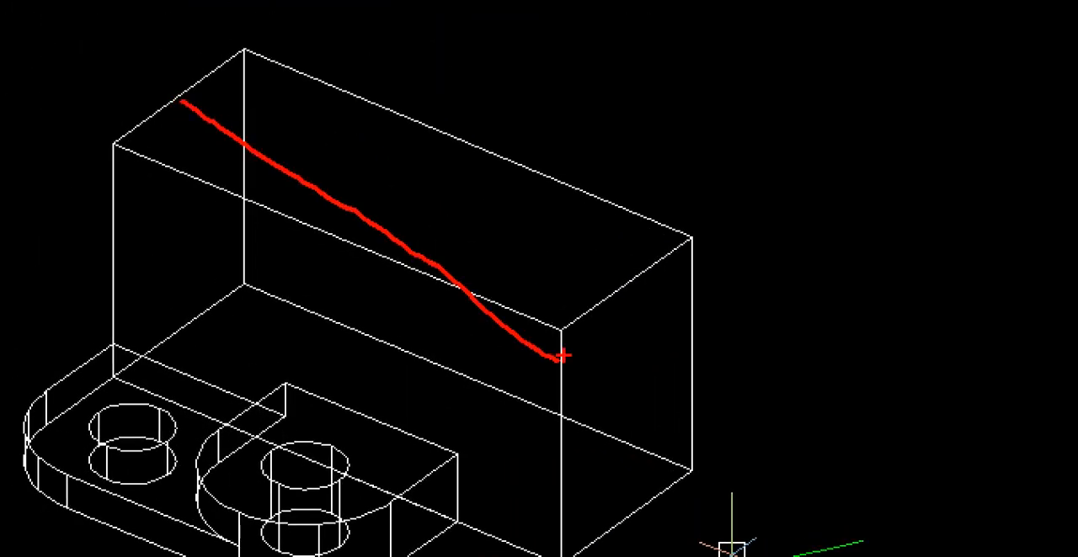
left_click_drag(638, 132, 719, 122)
left_click_drag(695, 127, 694, 215)
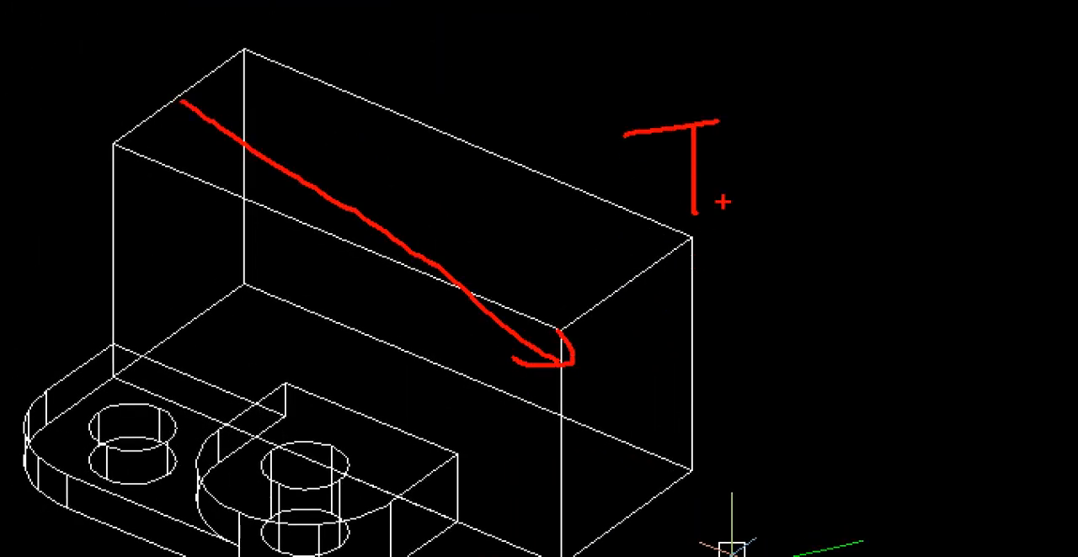
mouse_move(723, 178)
left_mouse_down()
mouse_move(763, 193)
mouse_move(815, 261)
left_mouse_up()
mouse_move(795, 189)
left_mouse_down()
mouse_move(800, 198)
mouse_move(867, 159)
mouse_move(899, 203)
left_mouse_up()
mouse_move(908, 135)
left_mouse_down()
mouse_move(938, 209)
mouse_move(985, 119)
left_mouse_up()
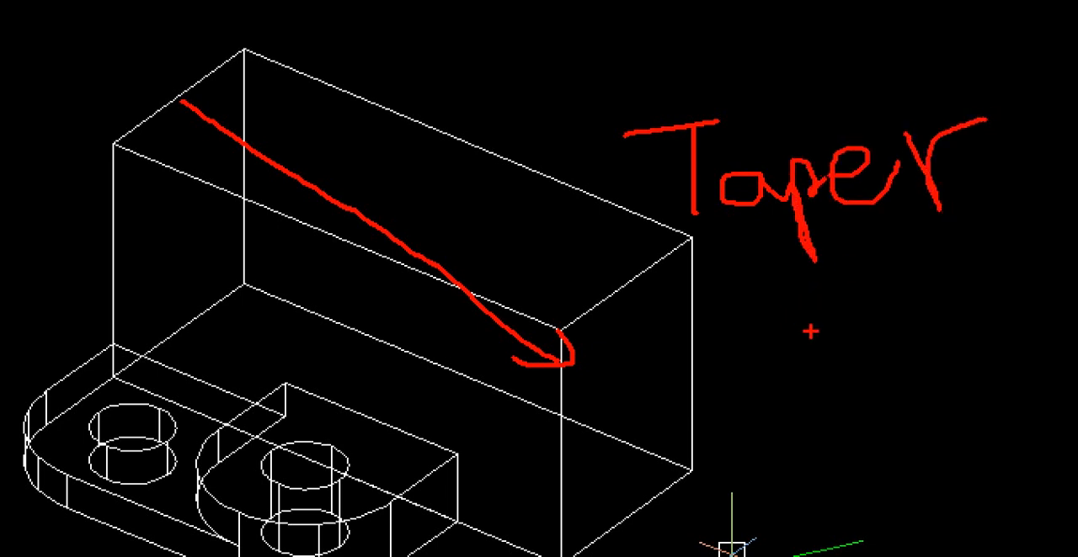
mouse_move(810, 334)
left_mouse_down()
mouse_move(875, 322)
mouse_move(842, 471)
left_mouse_up()
mouse_move(812, 409)
left_mouse_down()
mouse_move(894, 384)
mouse_move(998, 414)
left_mouse_up()
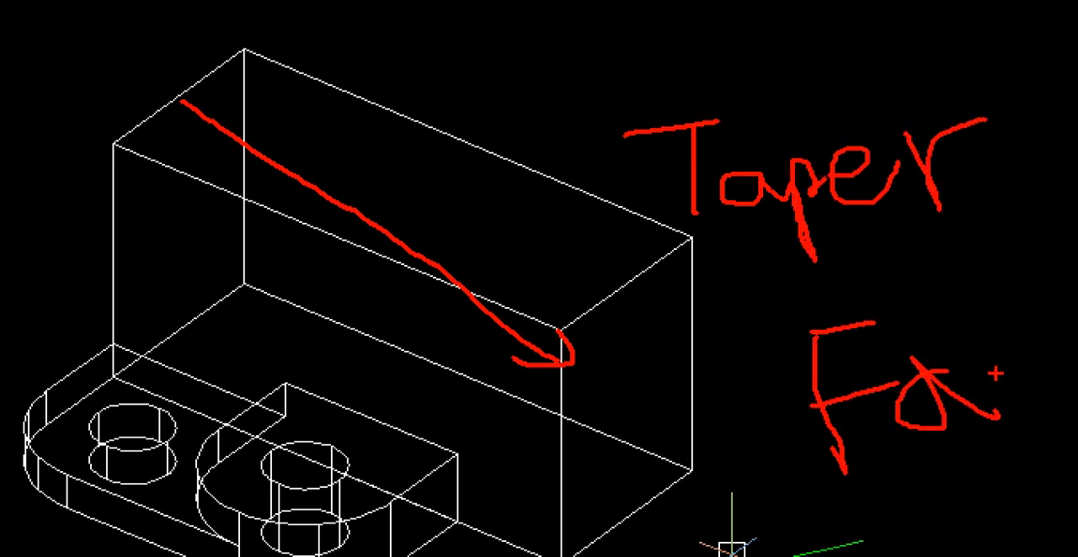
left_click_drag(982, 377, 1077, 360)
key("Escape")
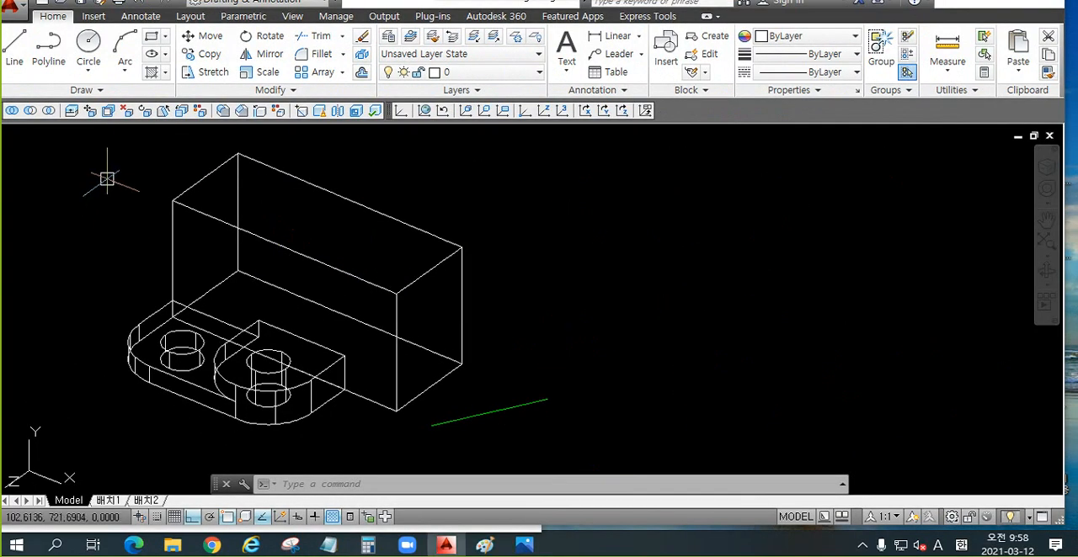
key("ctrl+1")
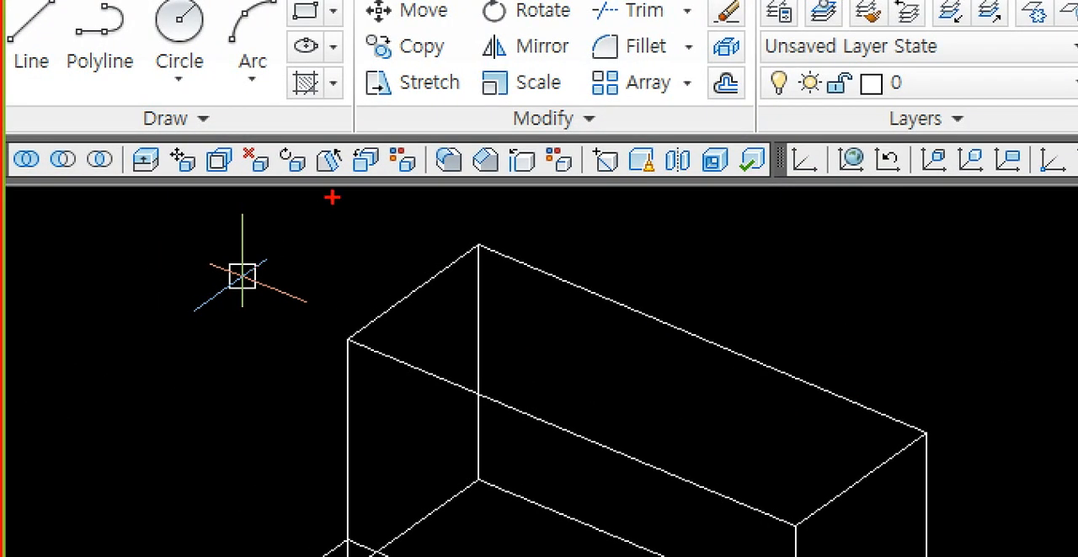
mouse_move(298, 141)
left_mouse_down("ctrl")
mouse_move(346, 180)
mouse_move(339, 235)
left_mouse_up("ctrl")
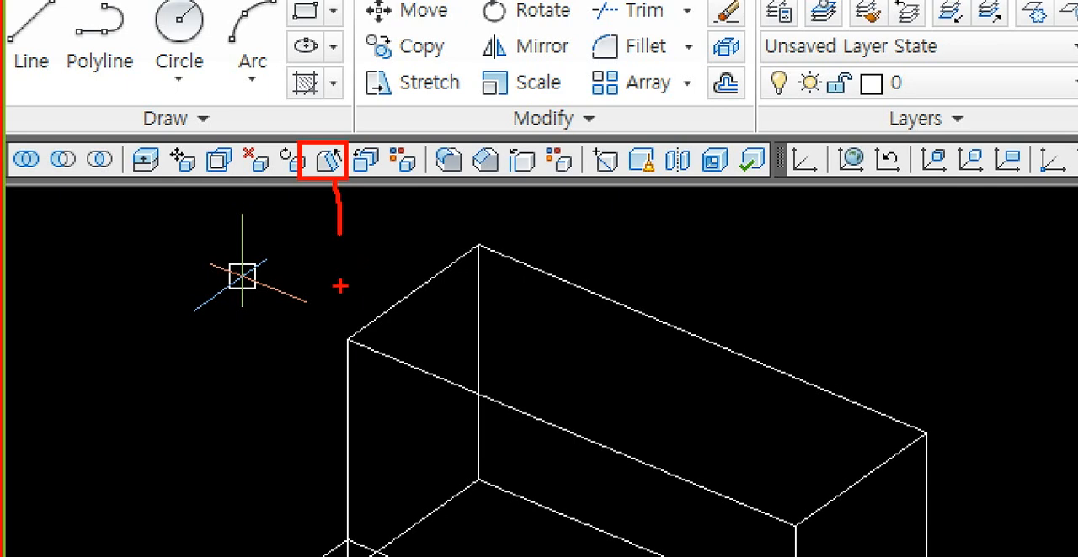
key("Escape")
Step: Start Taper Faces and select the top face of the rear block as the face to taper
left_click(166, 111)
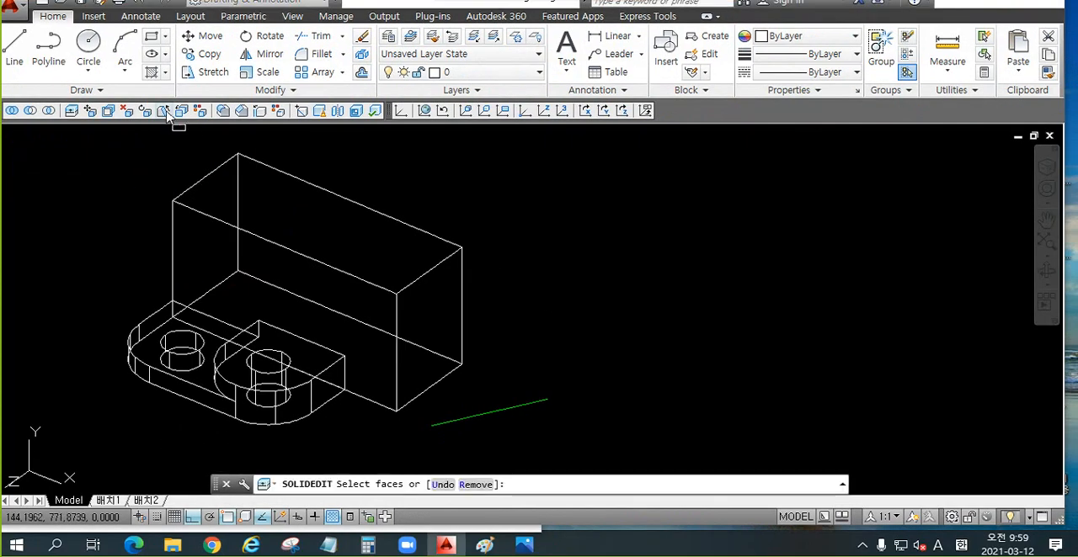
key("ctrl+1")
left_click_drag(303, 220, 375, 256, "ctrl")
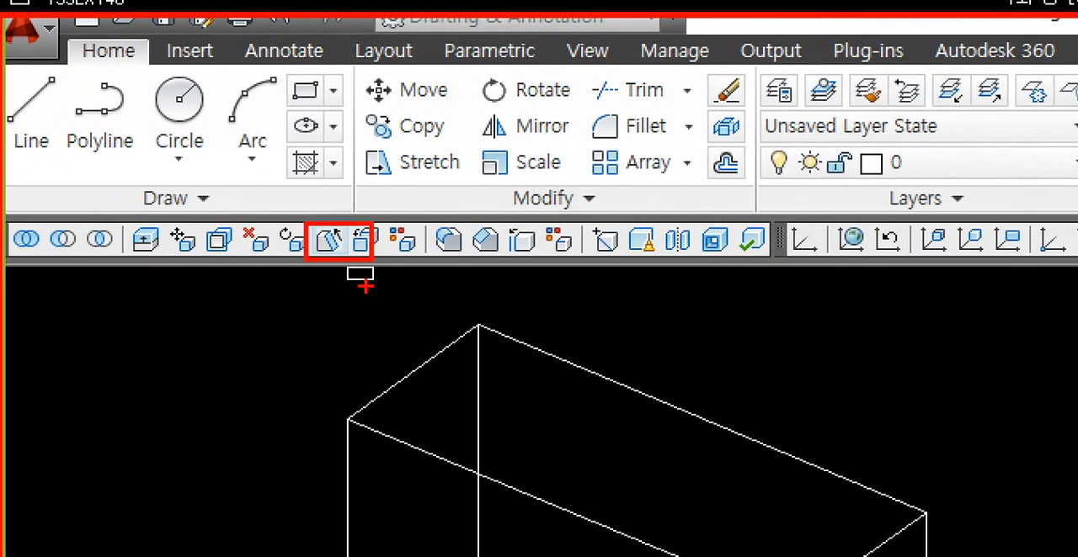
key("Escape")
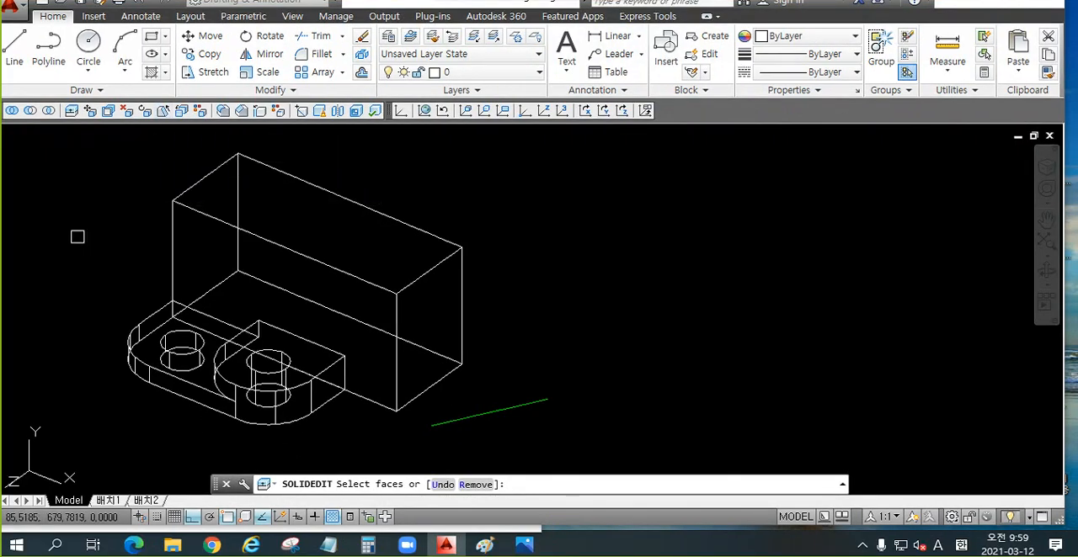
key("ctrl+1")
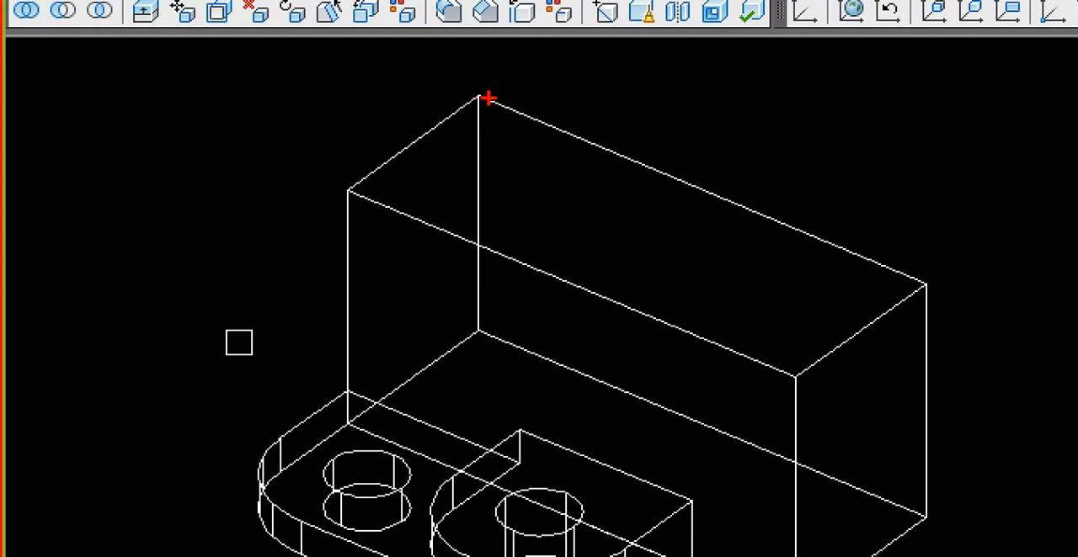
left_click_drag(488, 99, 414, 182)
left_click_drag(543, 133, 444, 211)
left_click_drag(601, 187, 499, 246)
left_click_drag(680, 197, 586, 260)
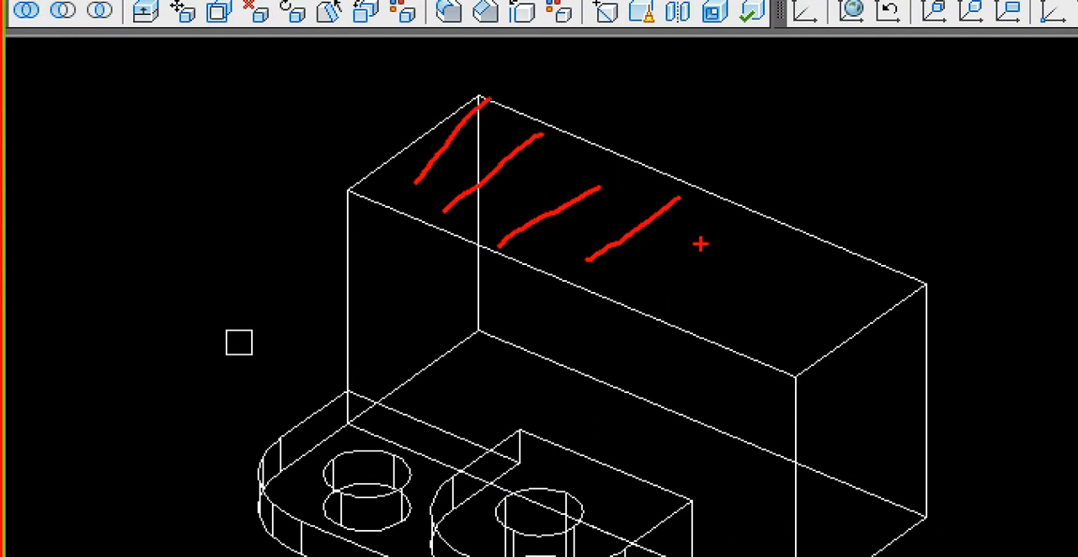
left_click_drag(768, 224, 641, 302)
left_click_drag(819, 238, 731, 315)
mouse_move(669, 263)
left_mouse_down()
mouse_move(581, 237)
mouse_move(685, 245)
mouse_move(627, 270)
mouse_move(580, 194)
mouse_move(653, 239)
left_mouse_up()
key("Escape")
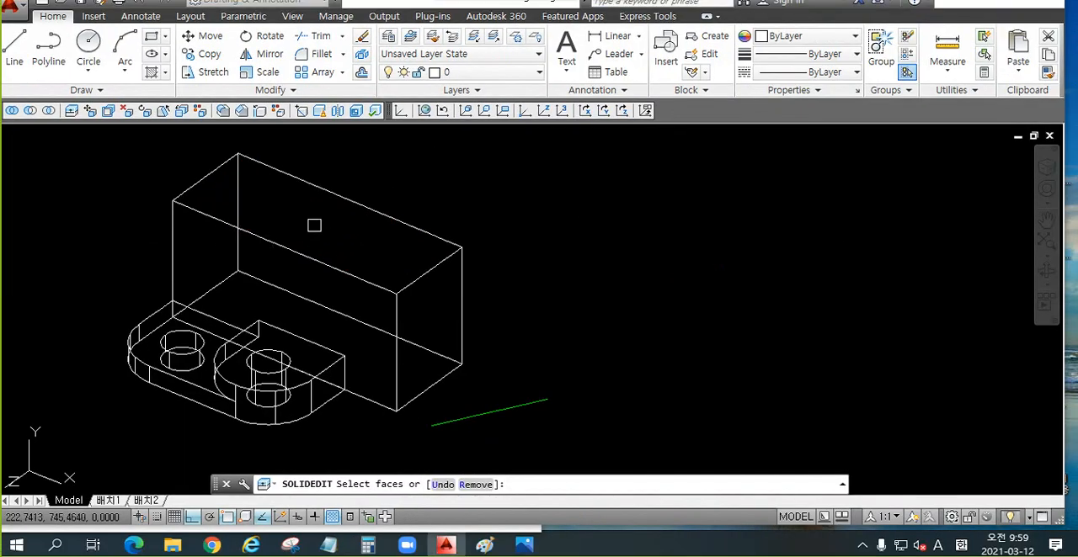
left_click(309, 224)
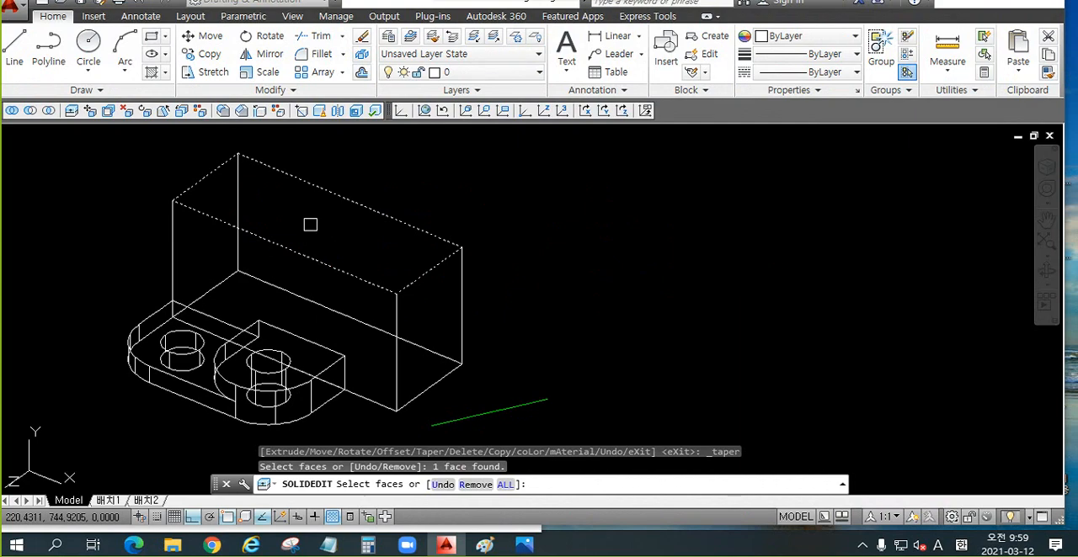
key("Return")
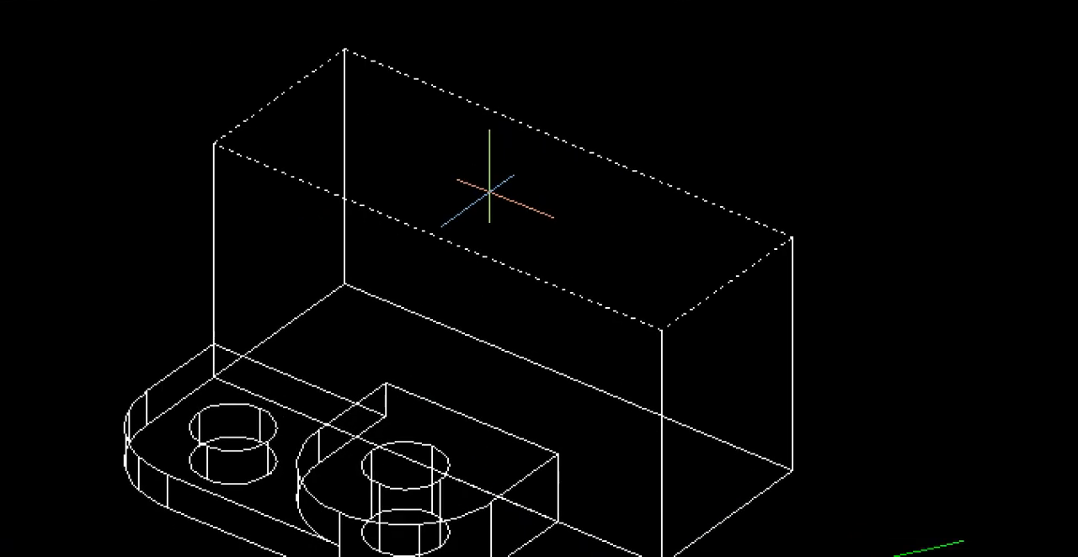
Step: Define the taper axis from a point on the top face's short left edge, running along the block's length in the X direction
mouse_move(228, 155)
left_mouse_down()
mouse_move(221, 127)
mouse_move(385, 245)
mouse_move(646, 394)
left_mouse_up()
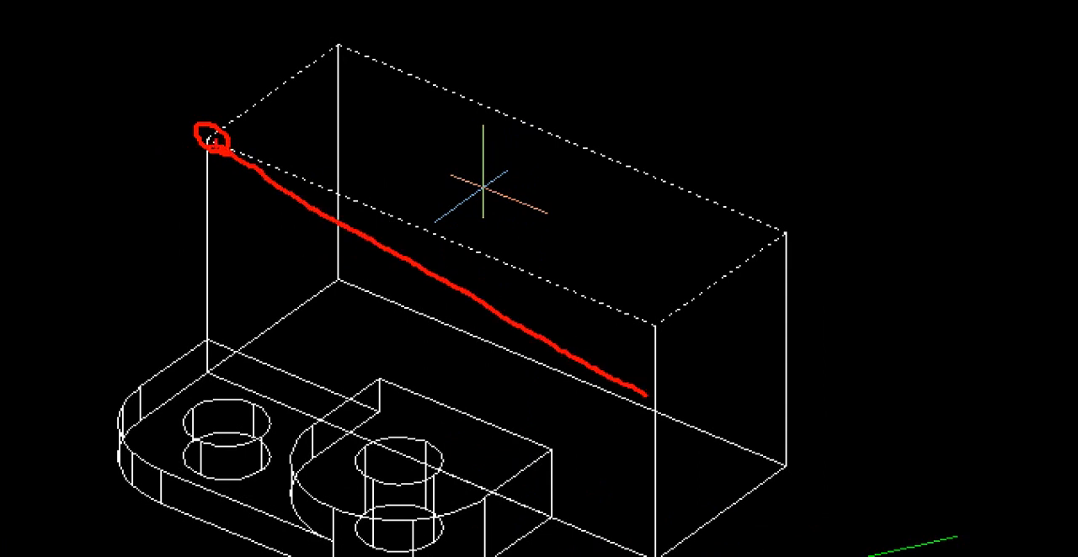
left_click_drag(212, 156, 194, 124)
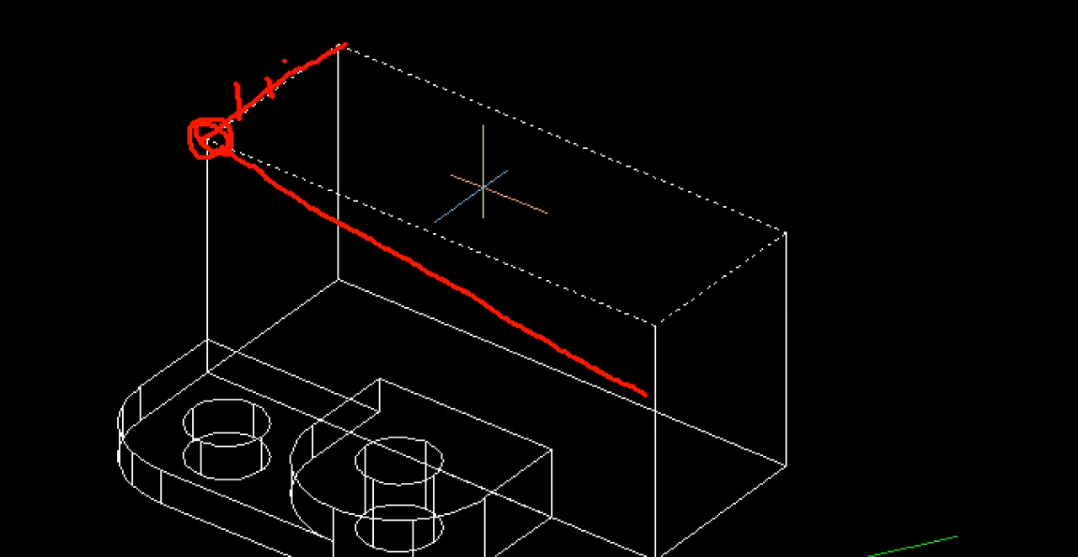
mouse_move(295, 69)
left_mouse_down()
mouse_move(291, 89)
mouse_move(693, 337)
left_mouse_up()
key("Escape")
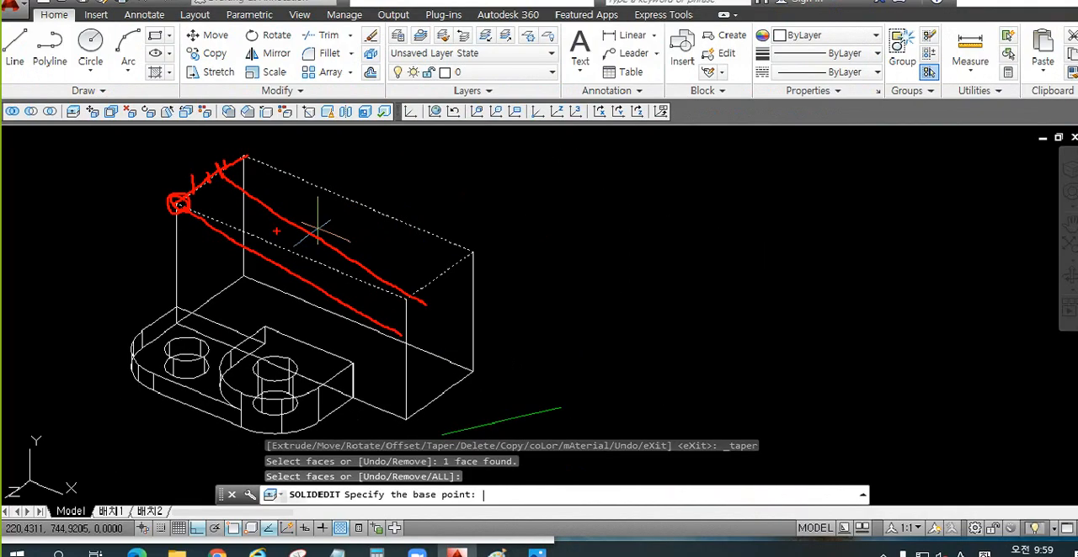
left_click(192, 185)
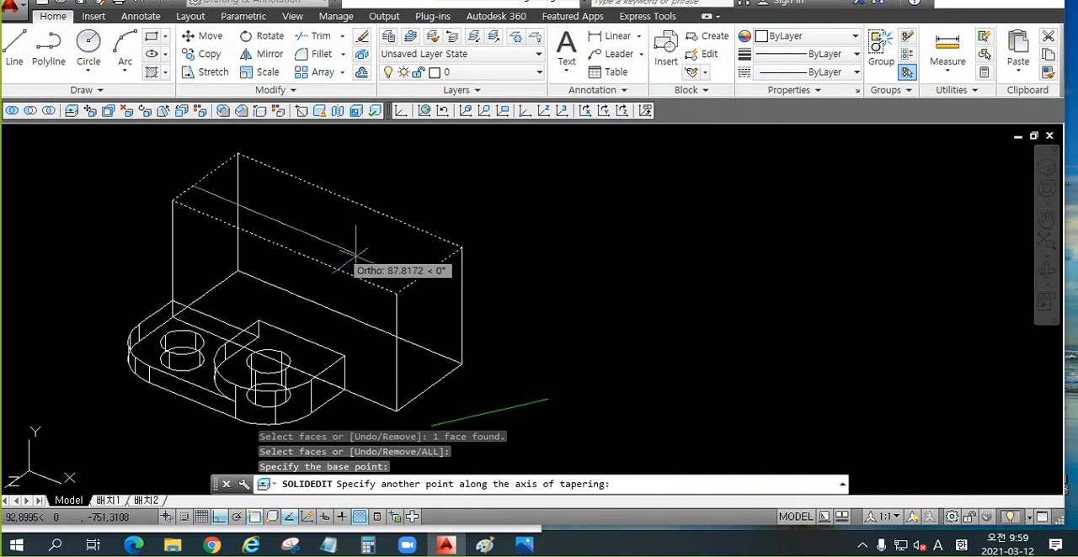
middle_click_drag(380, 264, 348, 209)
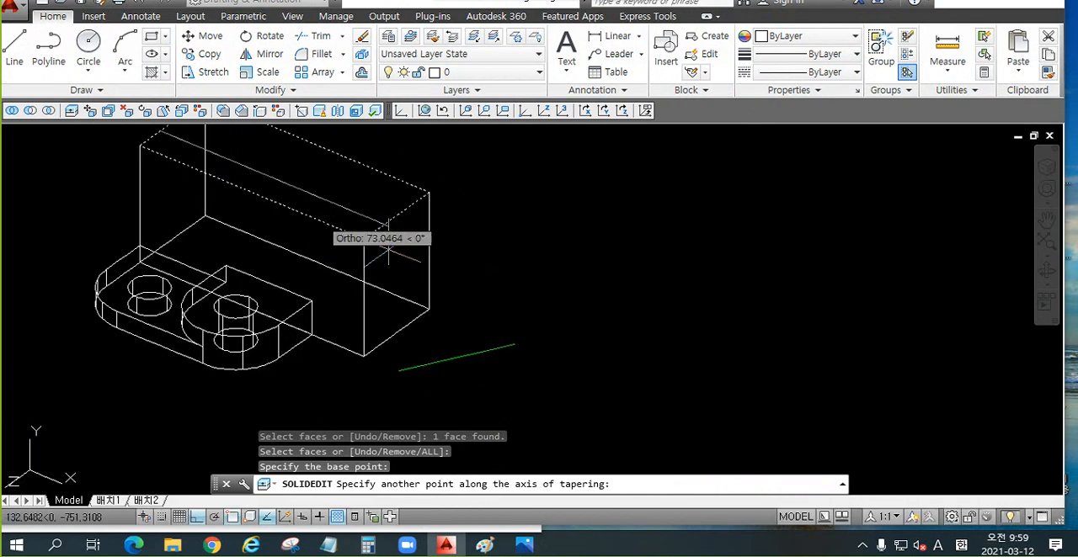
scroll(548, 316, "down", 2)
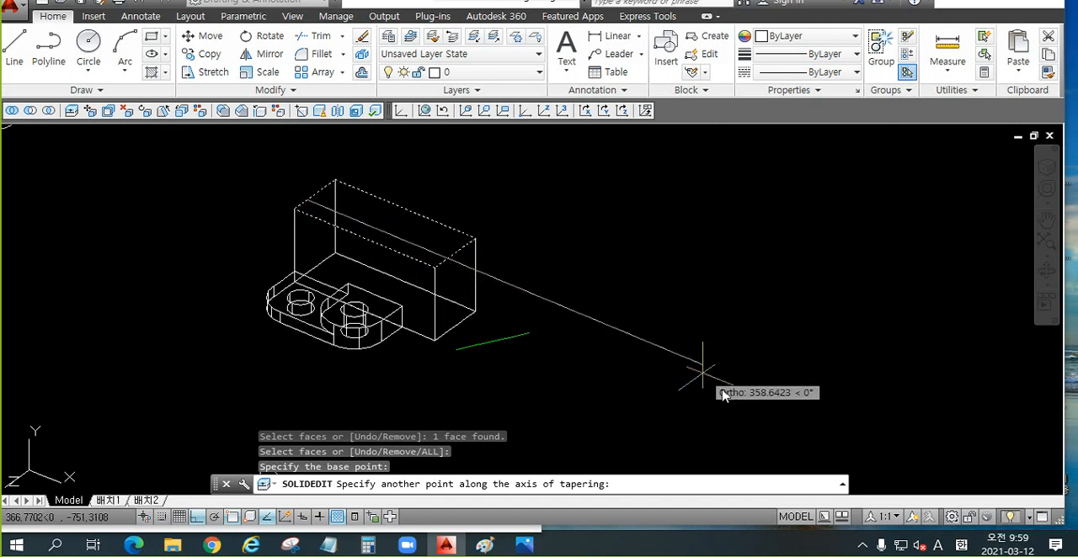
left_click(611, 268)
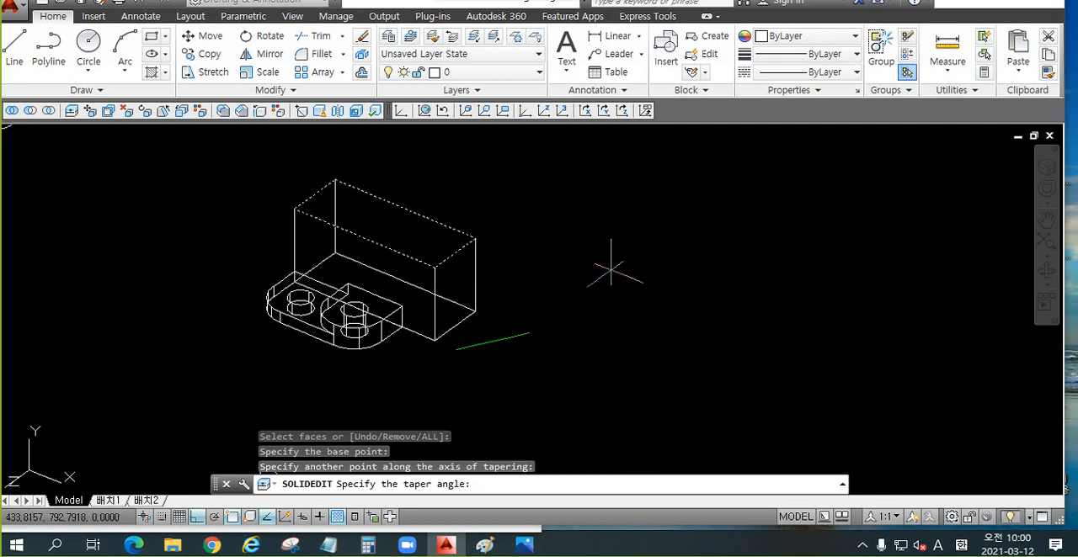
Step: Try to taper the rear block's top face along the chosen axis, end face editing and undo the taper
key("ctrl+1")
left_click(540, 271)
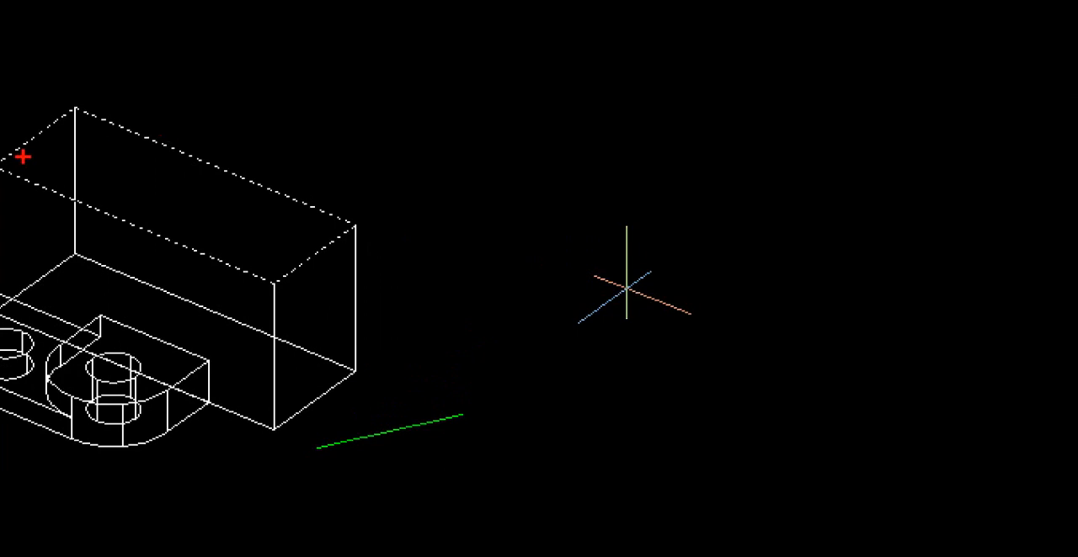
left_click_drag(24, 156, 452, 337)
mouse_move(418, 265)
left_mouse_down()
mouse_move(471, 294)
mouse_move(404, 381)
left_mouse_up()
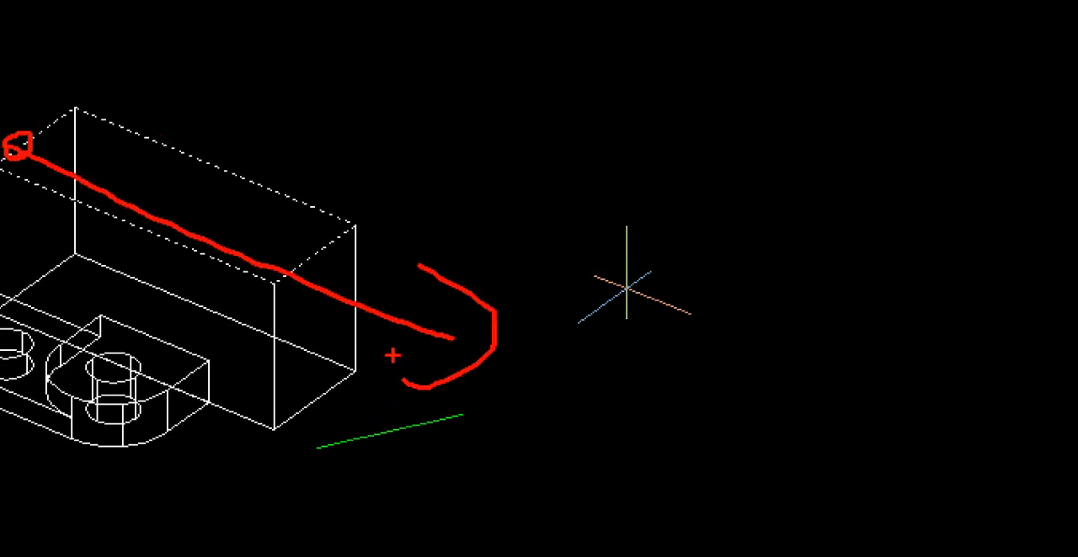
scroll(392, 356, "down", 2)
key("Escape")
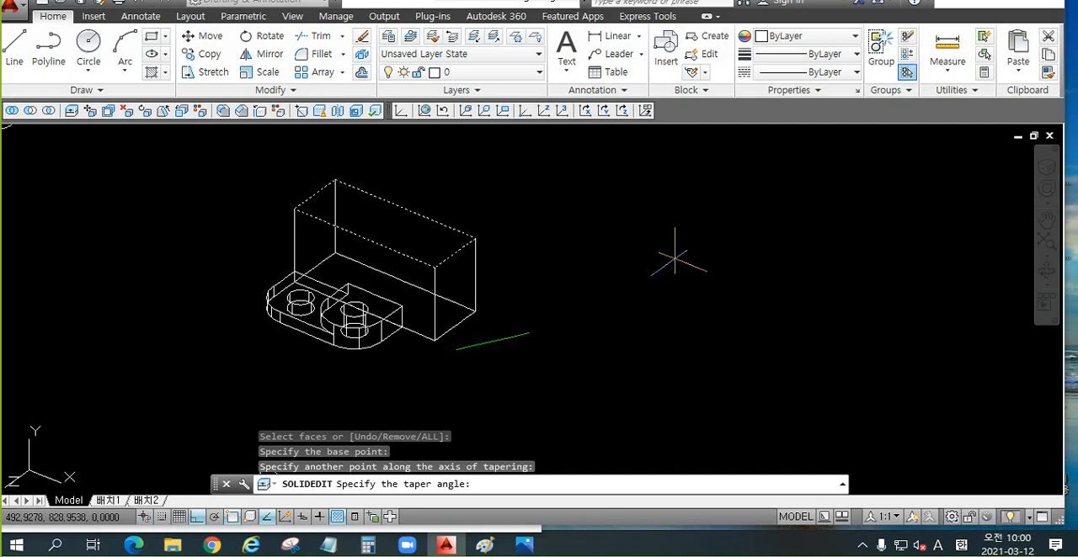
key("Return")
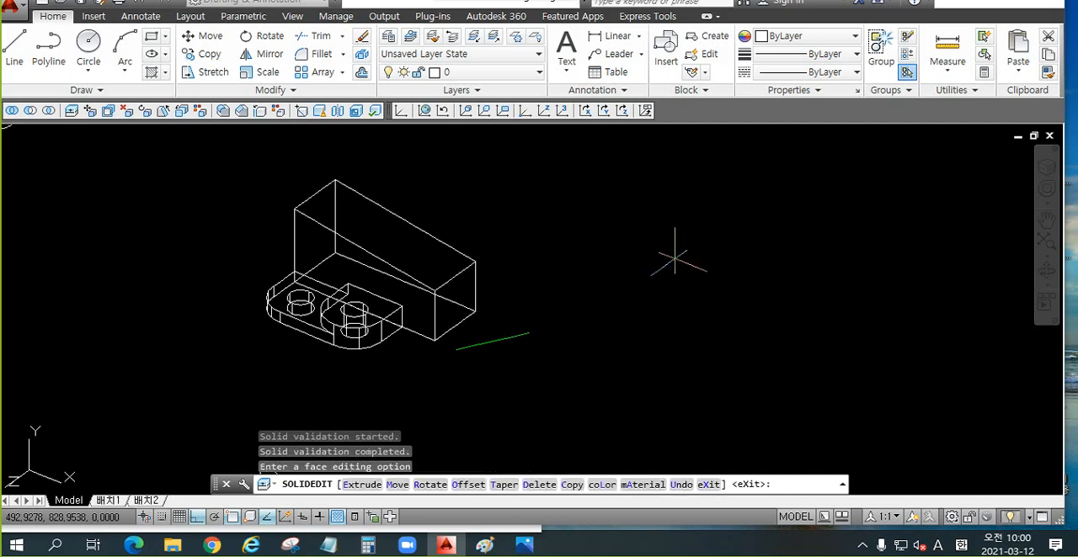
key("Escape")
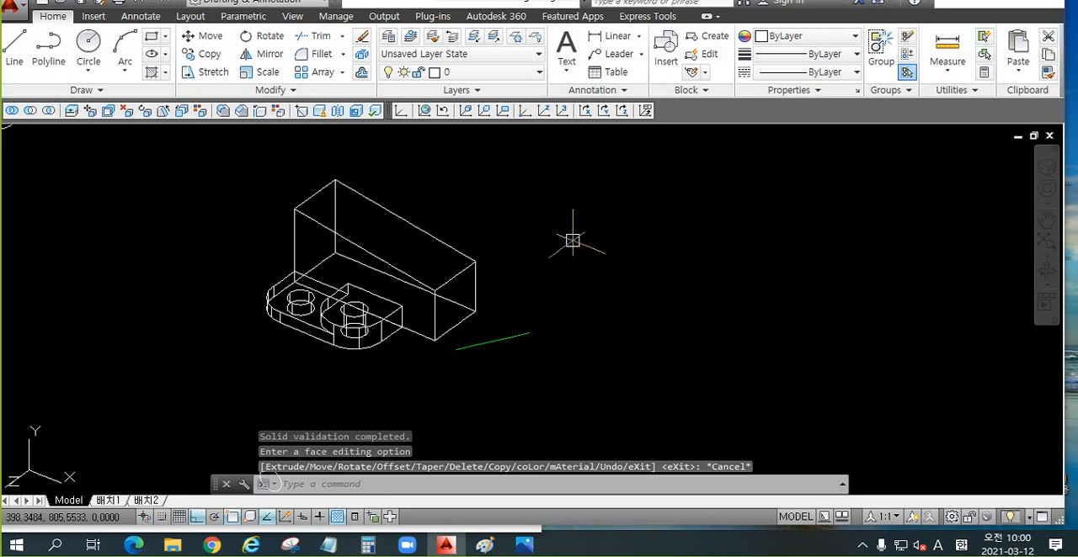
key("ctrl+z")
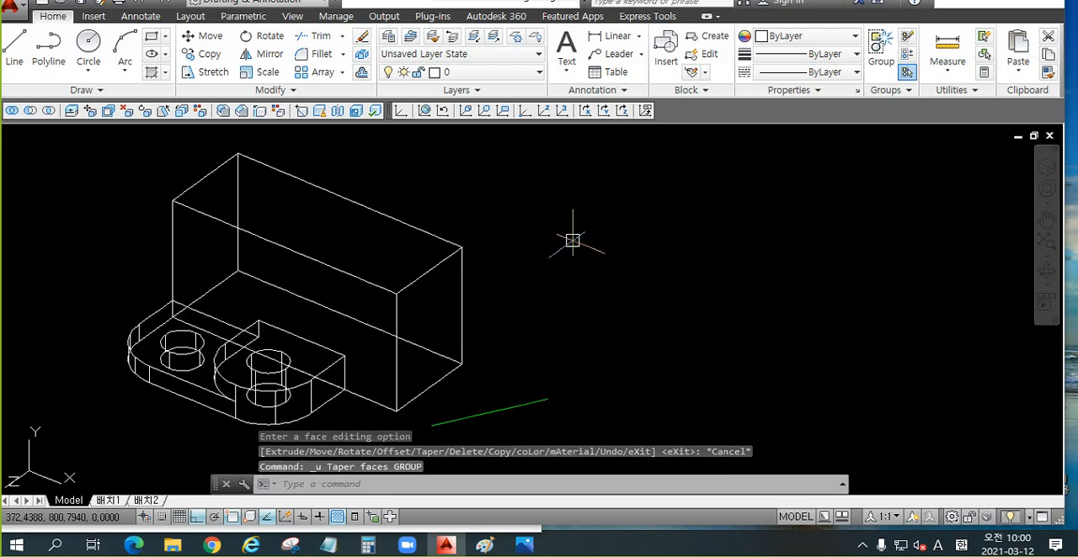
Step: Try a taper of 10 degrees on the rear block's top face, lengthwise from the midpoint of its short left edge, and undo it
left_click(163, 110)
left_click(438, 228)
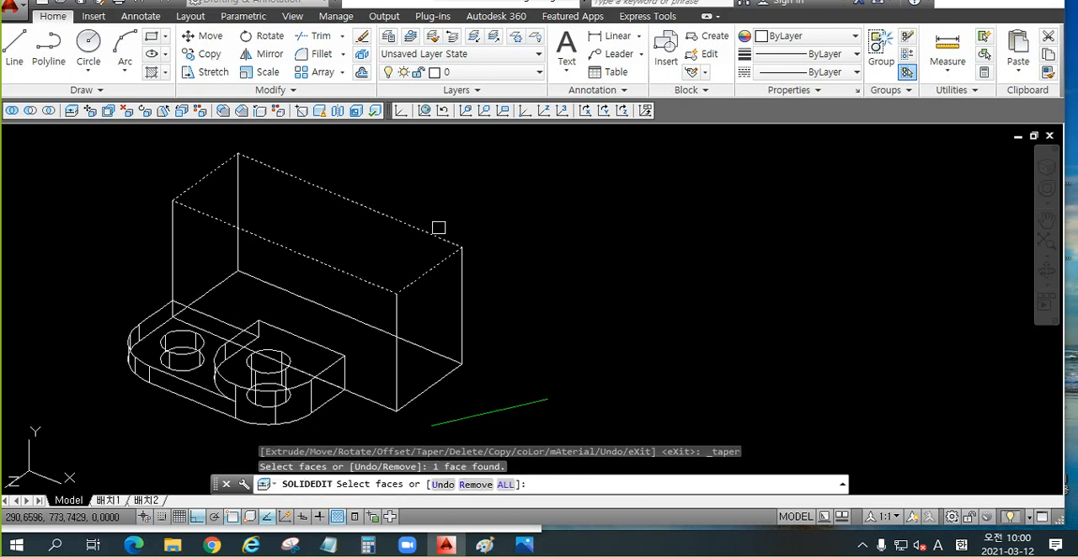
key("Return")
left_click(206, 177)
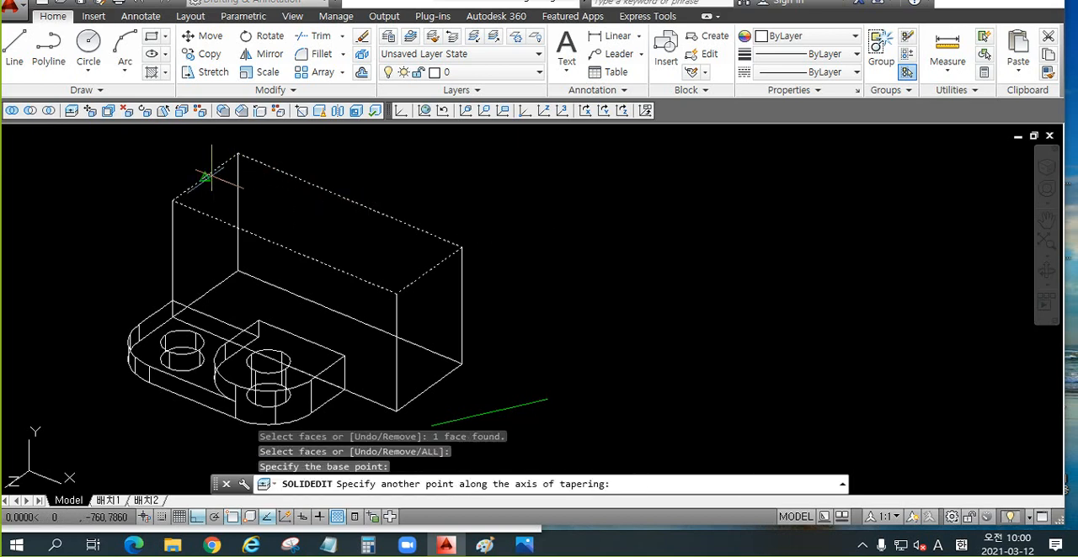
left_click(815, 408)
type("10")
key("Return")
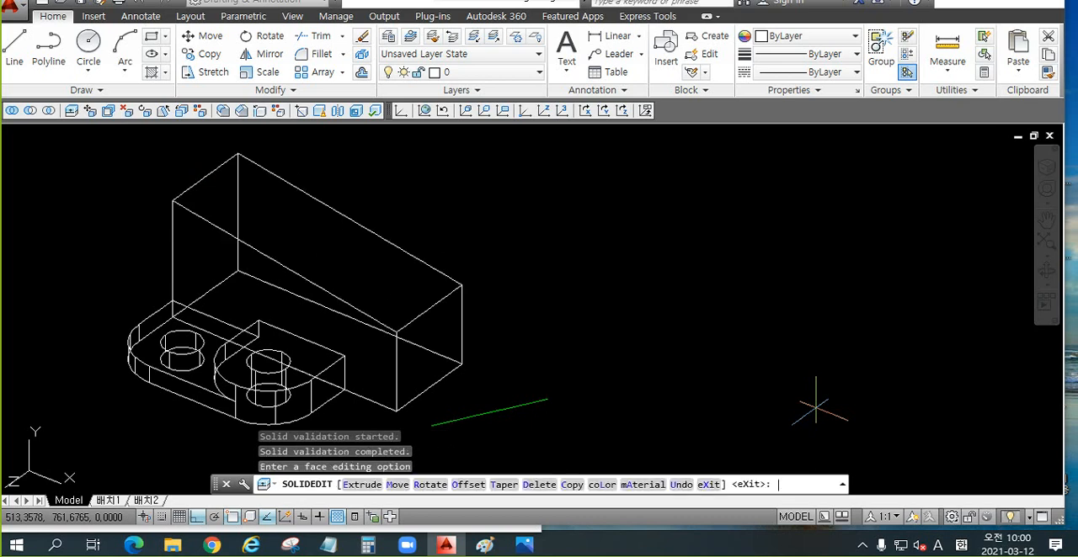
key("Escape")
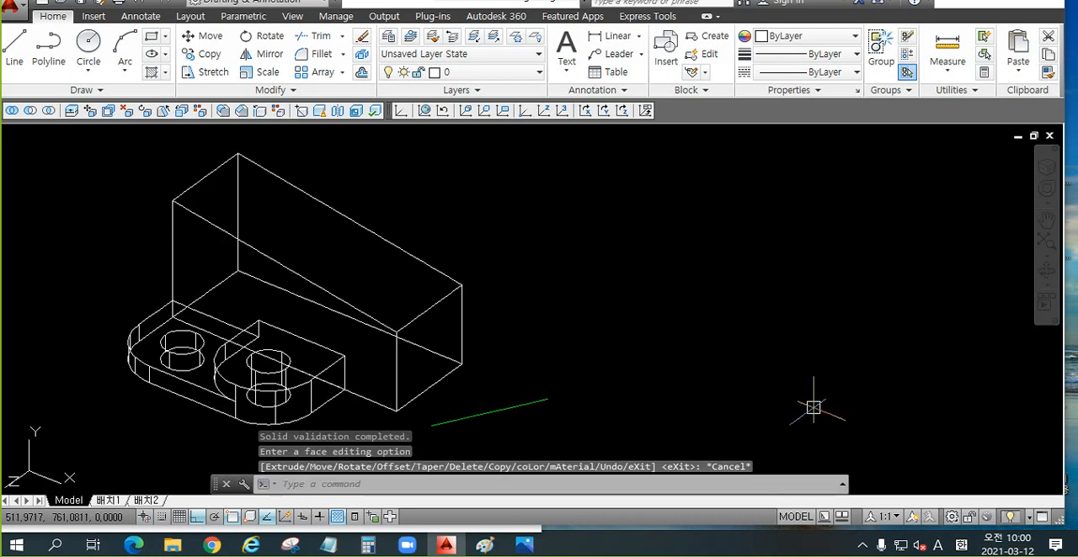
key("Escape")
key("ctrl+z")
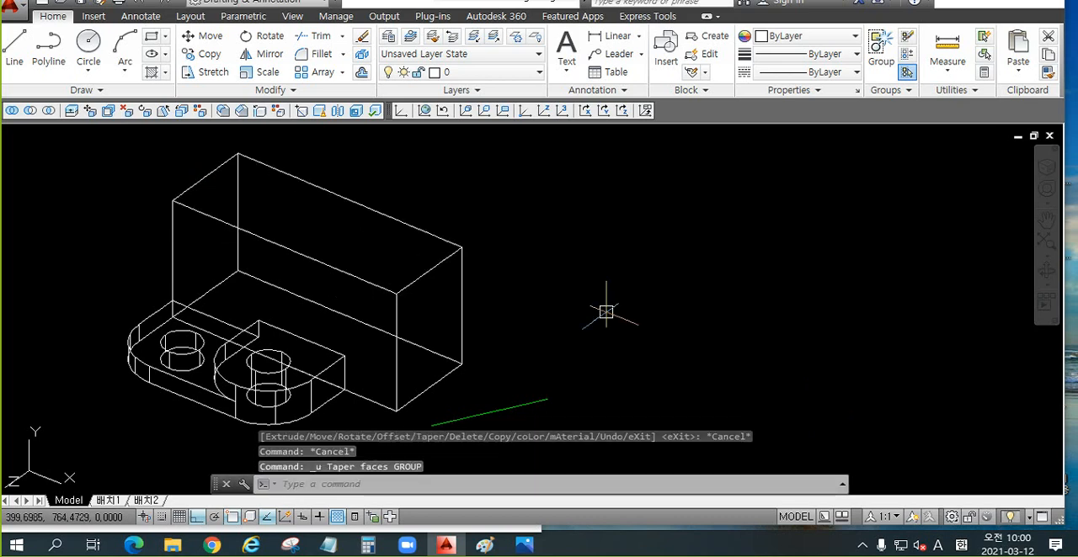
Step: Try a taper of -10 degrees on the rear block's top face, lengthwise from the midpoint of its short left edge, and undo it
left_click(164, 113)
left_click(324, 226)
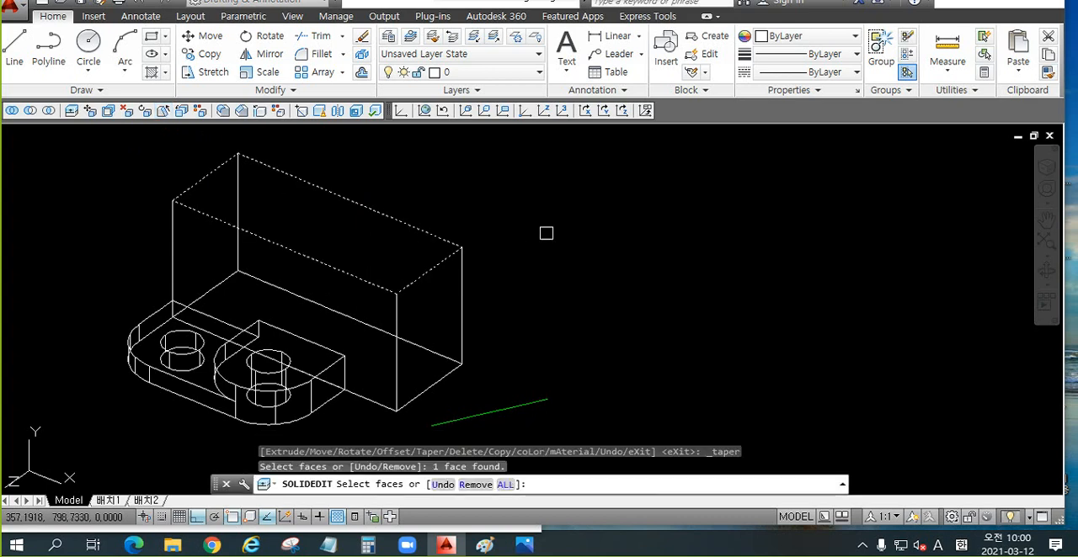
key("Return")
left_click(205, 176)
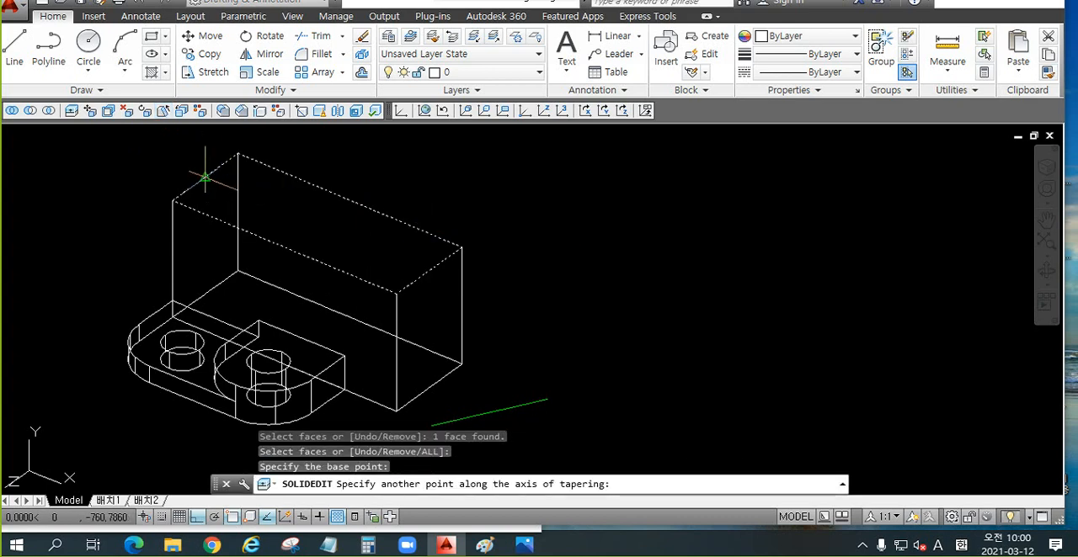
left_click(695, 306)
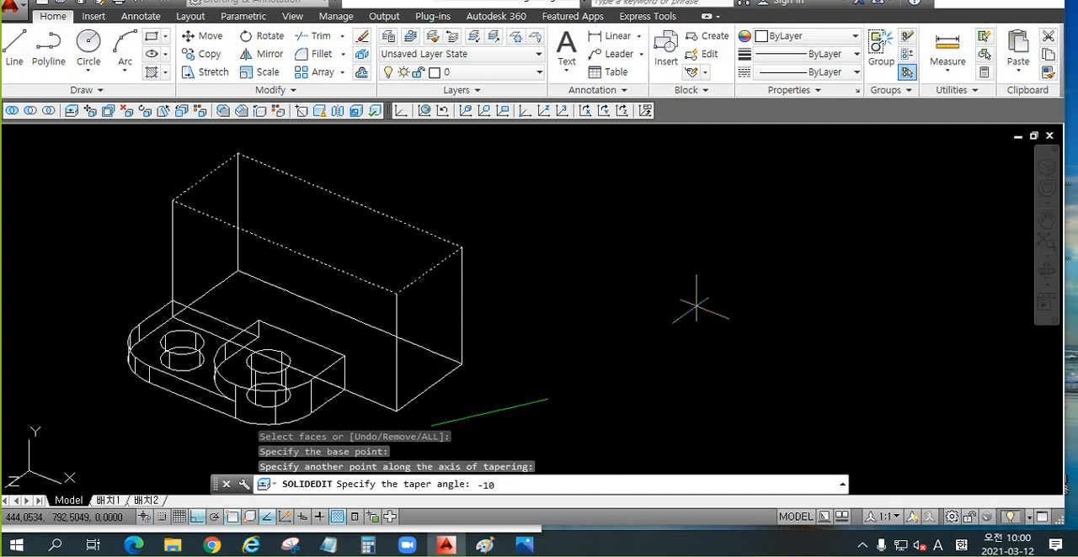
key("Return")
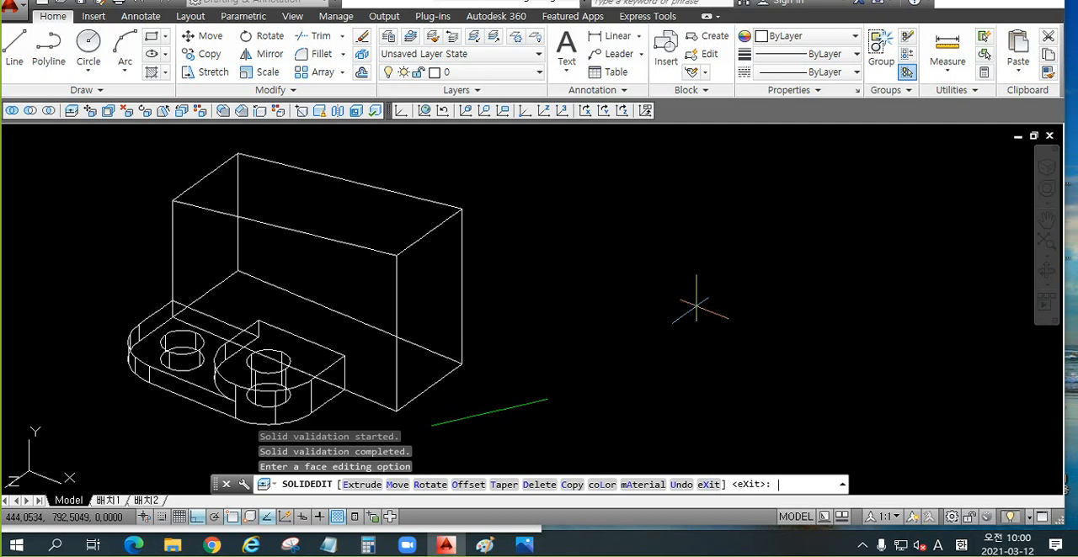
key("Escape")
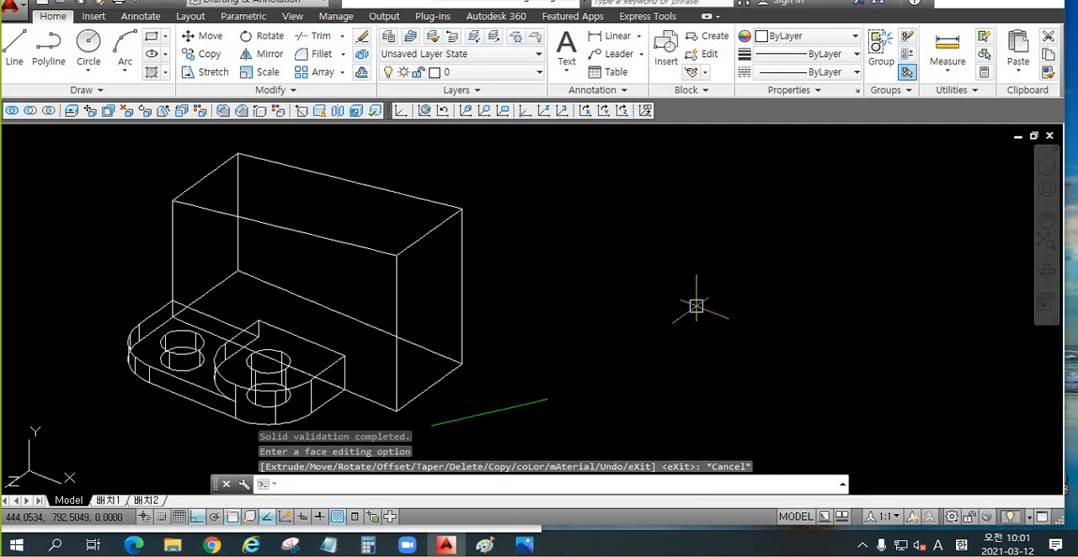
key("ctrl+z")
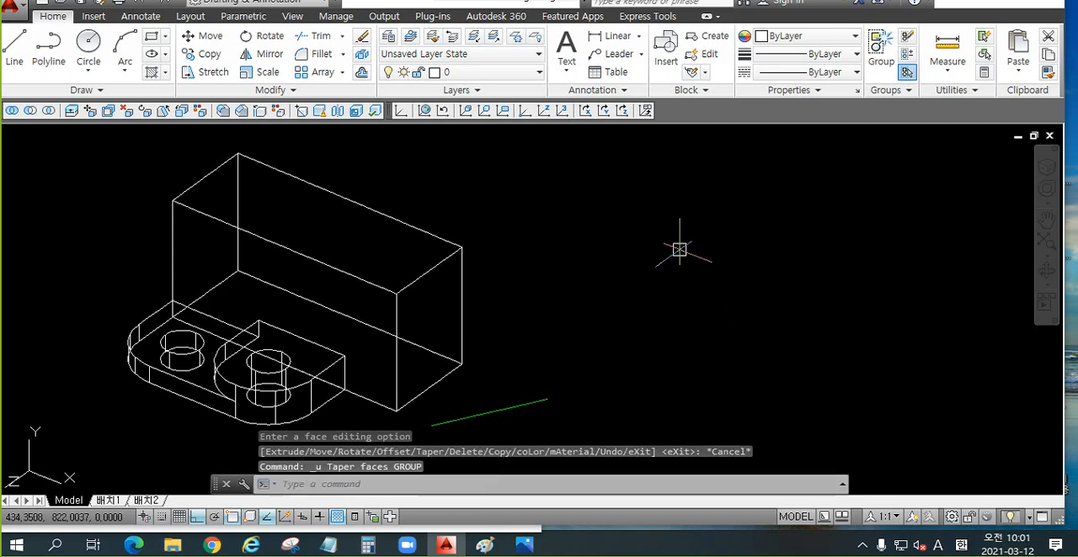
Step: Taper the rear block's top face 10 degrees lengthwise from its short left edge's midpoint so it slopes down, and end face editing
left_click(165, 113)
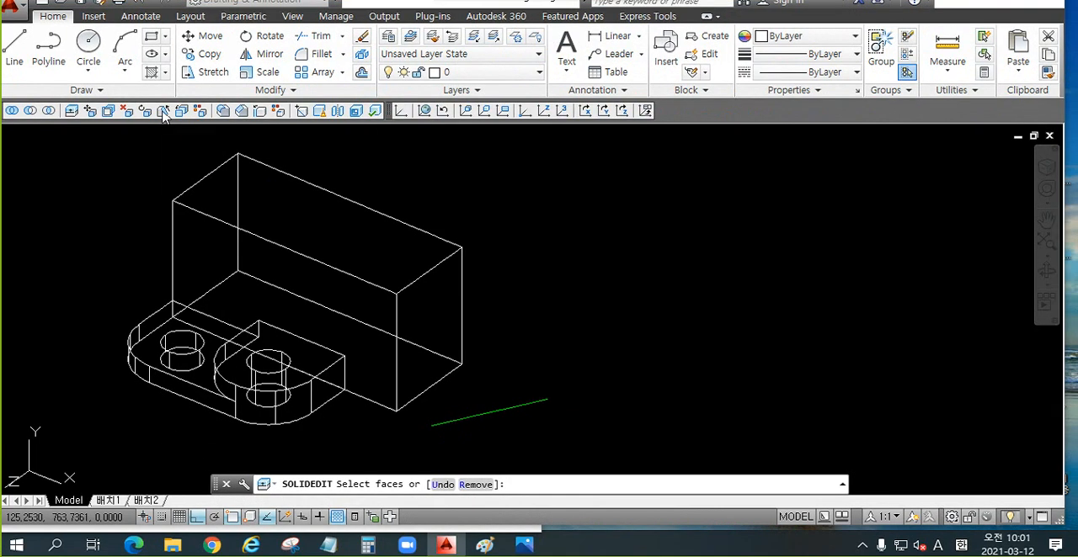
left_click(325, 223)
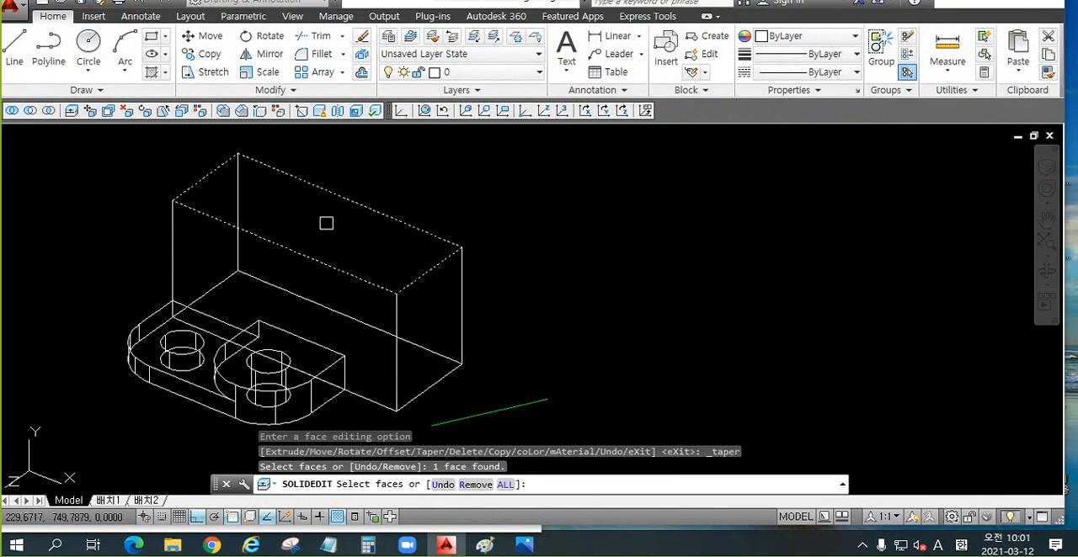
key("Return")
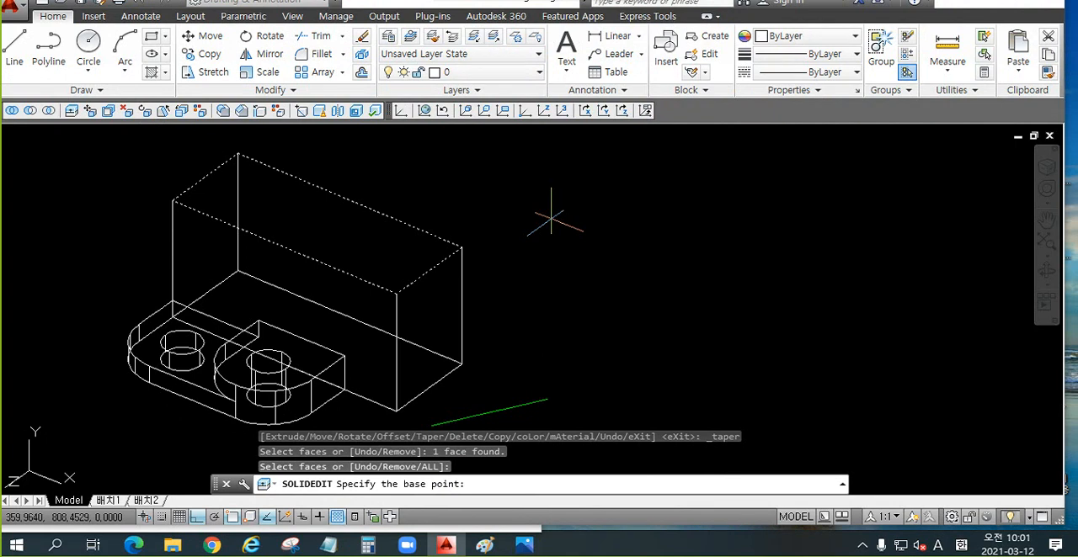
left_click(203, 175)
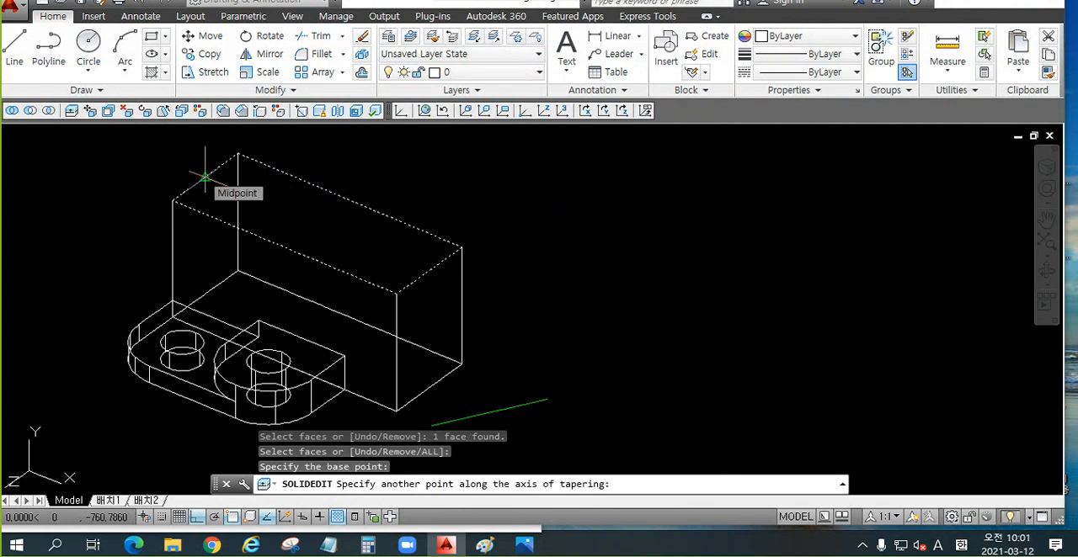
left_click(711, 329)
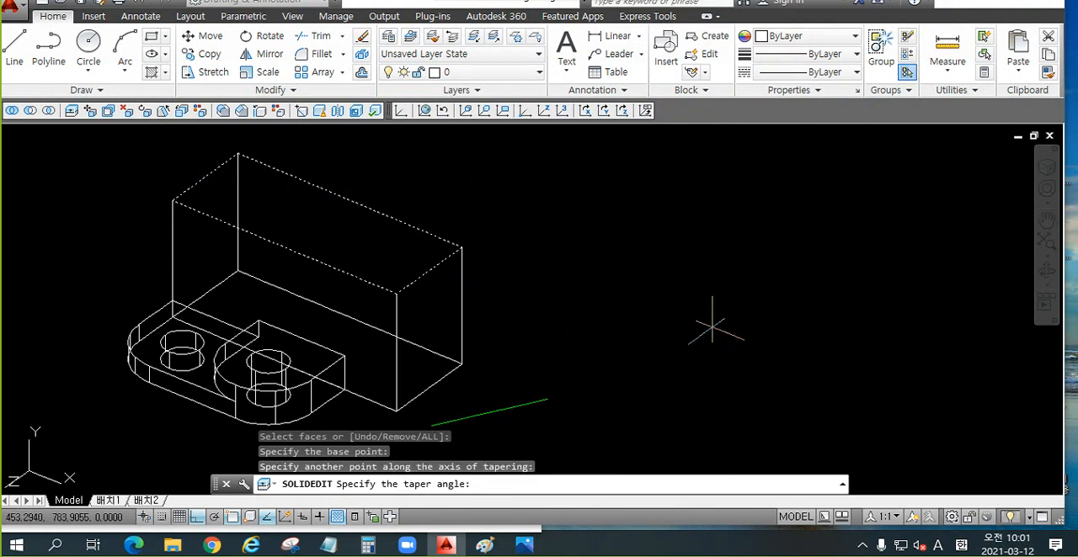
key("Return")
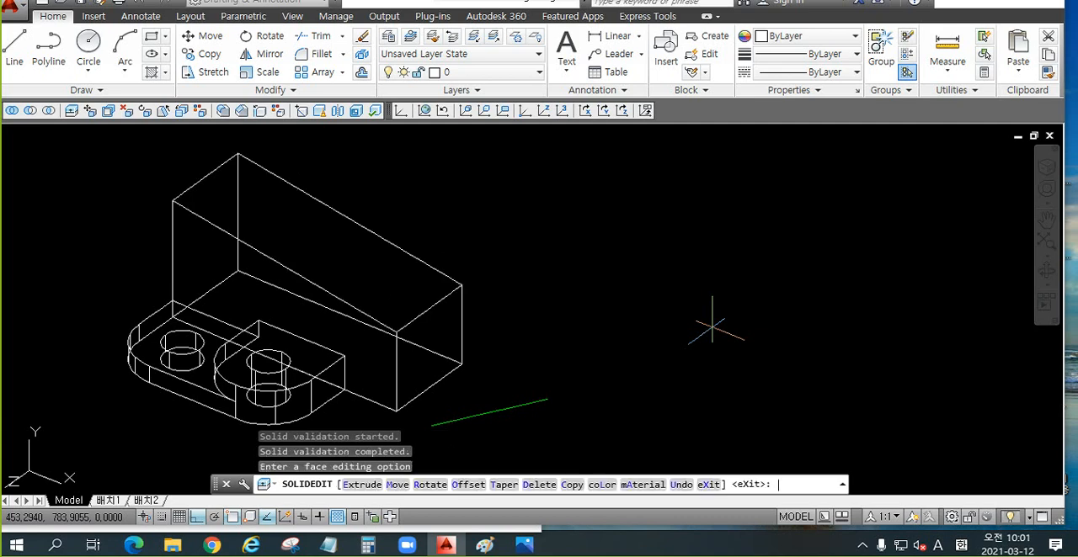
key("Escape")
scroll(665, 286, "down", 3)
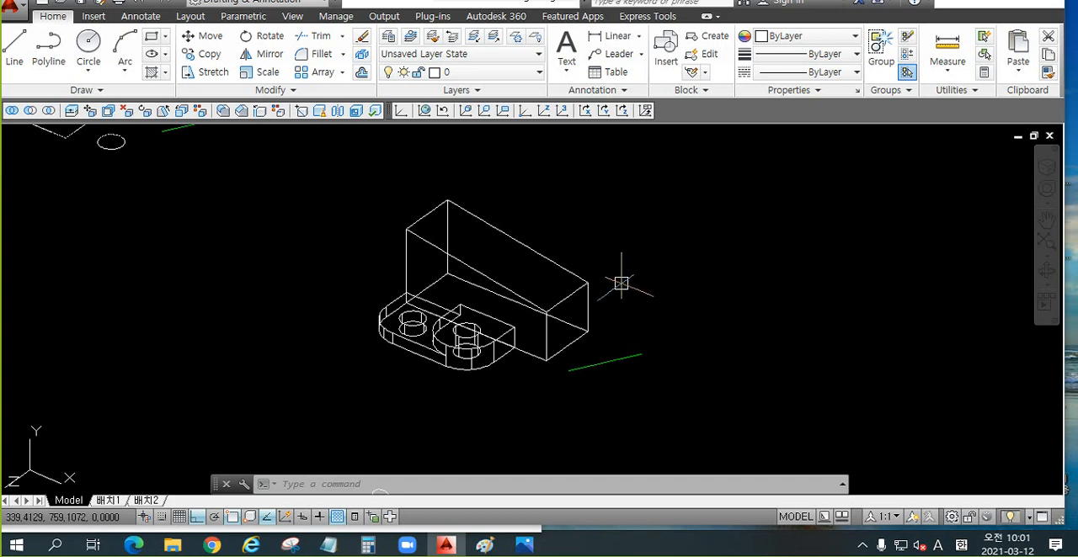
scroll(522, 279, "up", 2)
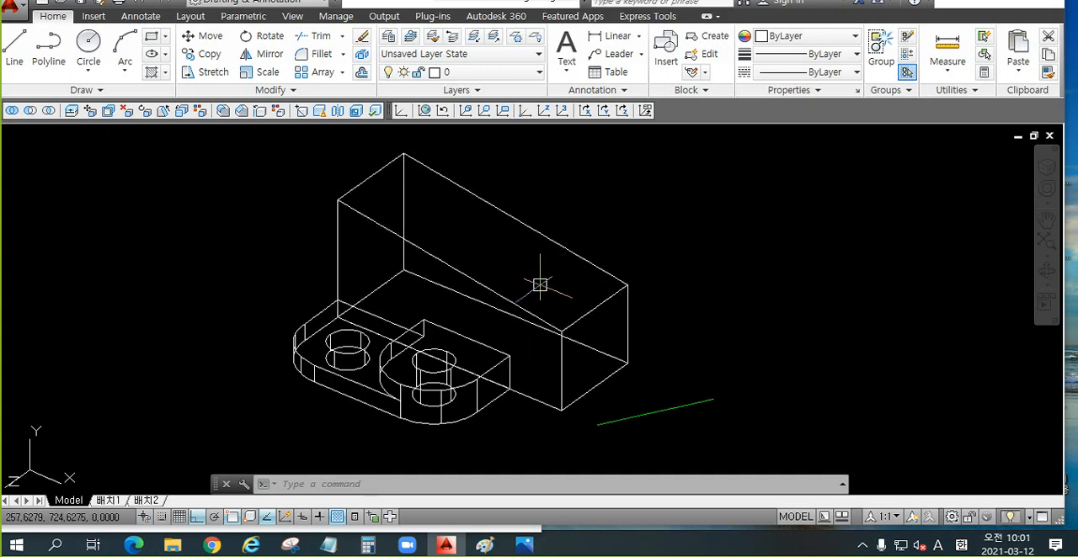
left_click(648, 405)
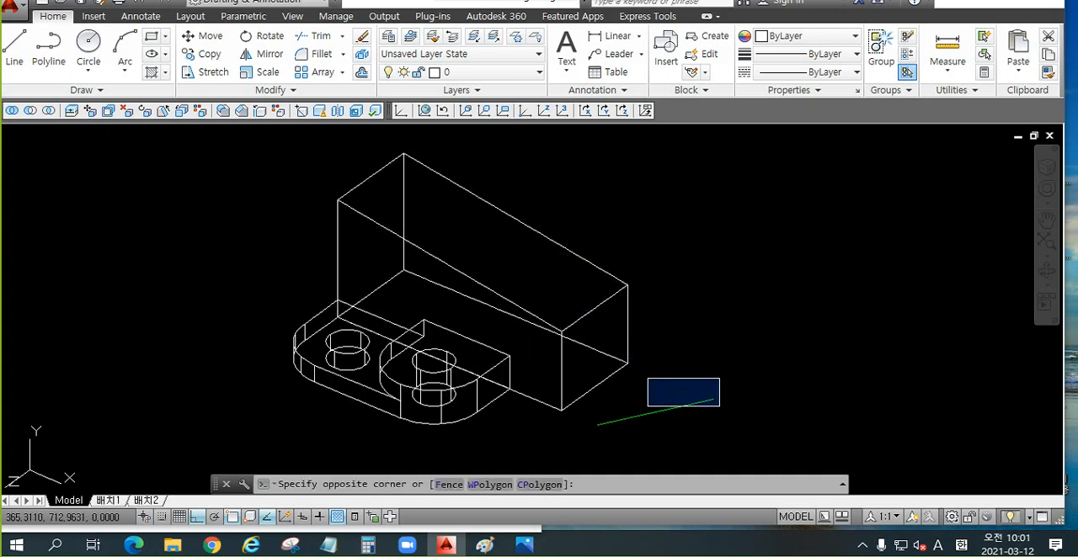
left_click(622, 427)
key("Escape")
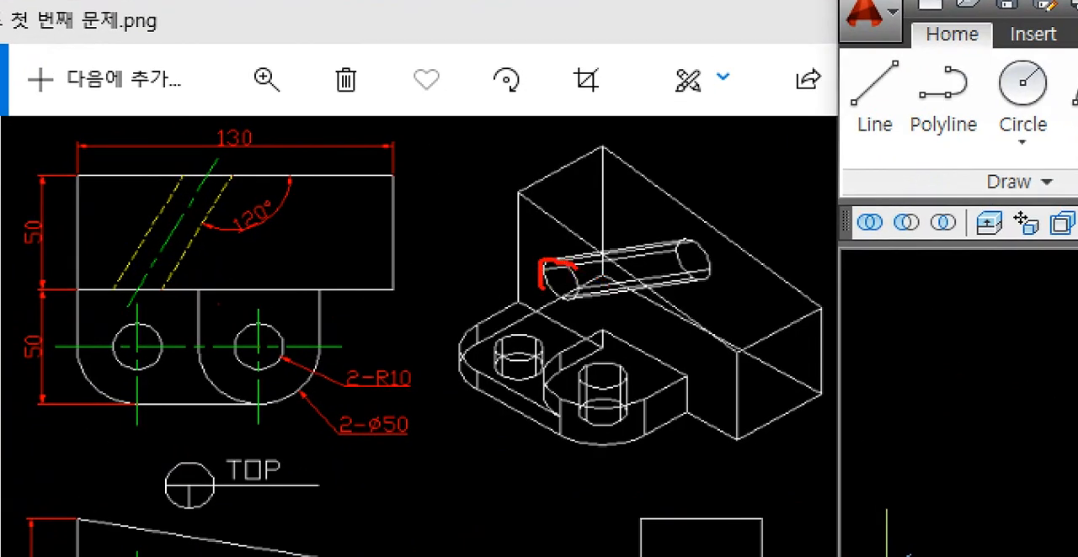
mouse_move(554, 271)
left_mouse_down()
mouse_move(618, 273)
mouse_move(699, 255)
mouse_move(680, 278)
mouse_move(684, 232)
left_mouse_up()
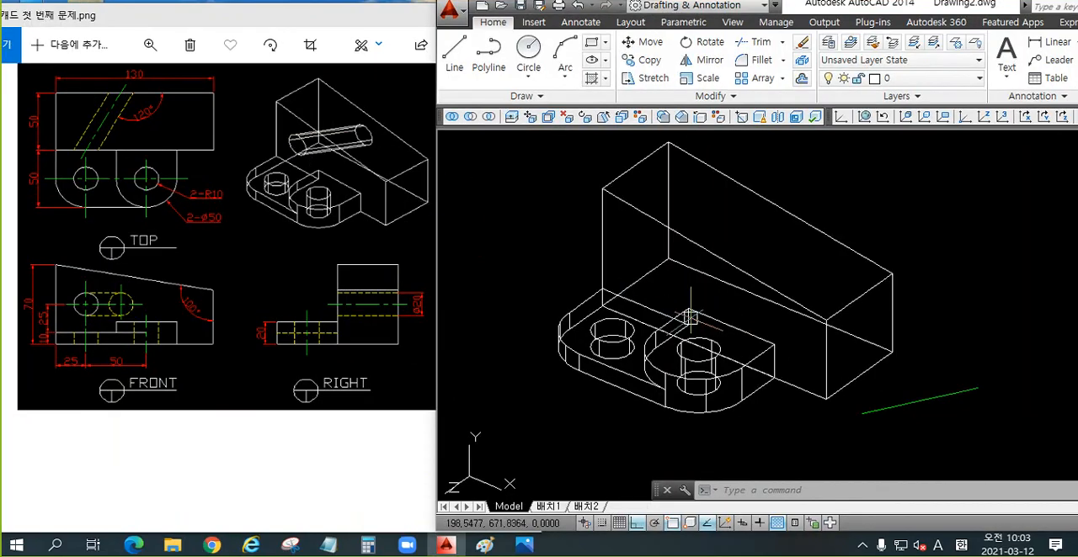
scroll(741, 320, "down", 2)
scroll(638, 363, "up", 2)
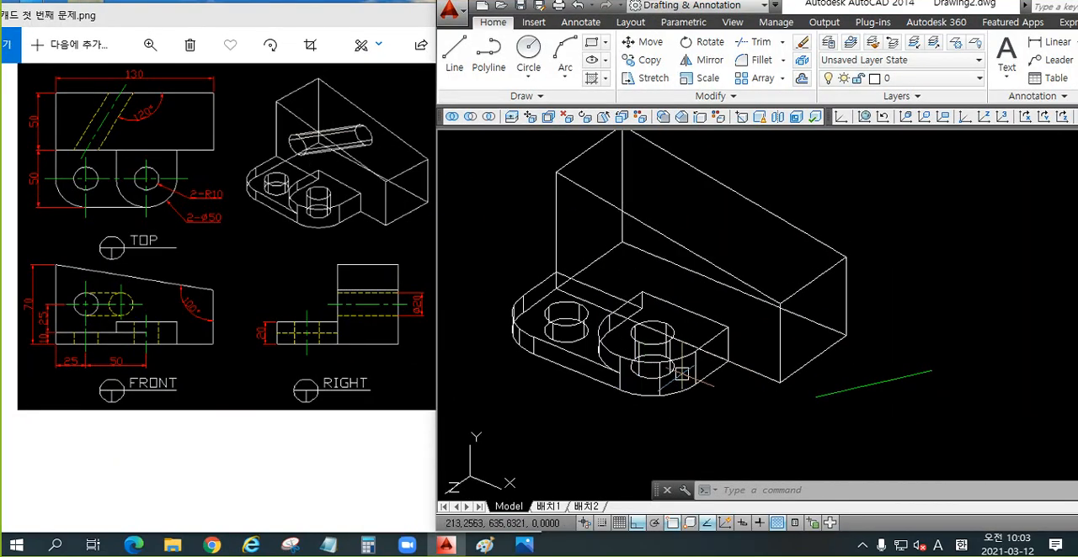
Step: Move the tapered rear block about 140 units away from the front base plate in the negative Z direction
type("m")
scroll(750, 385, "down", 1)
key("Return")
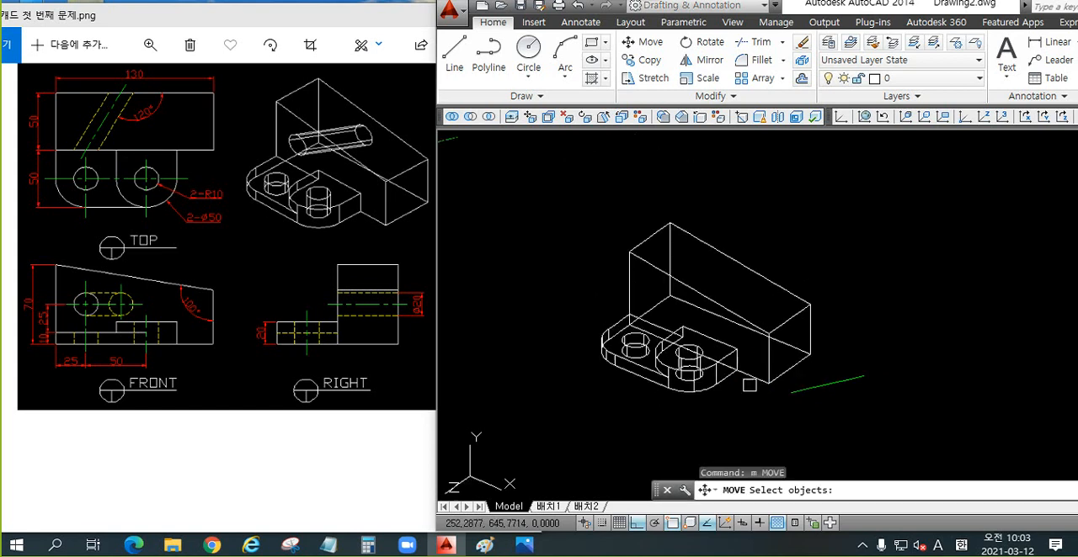
left_click(777, 332)
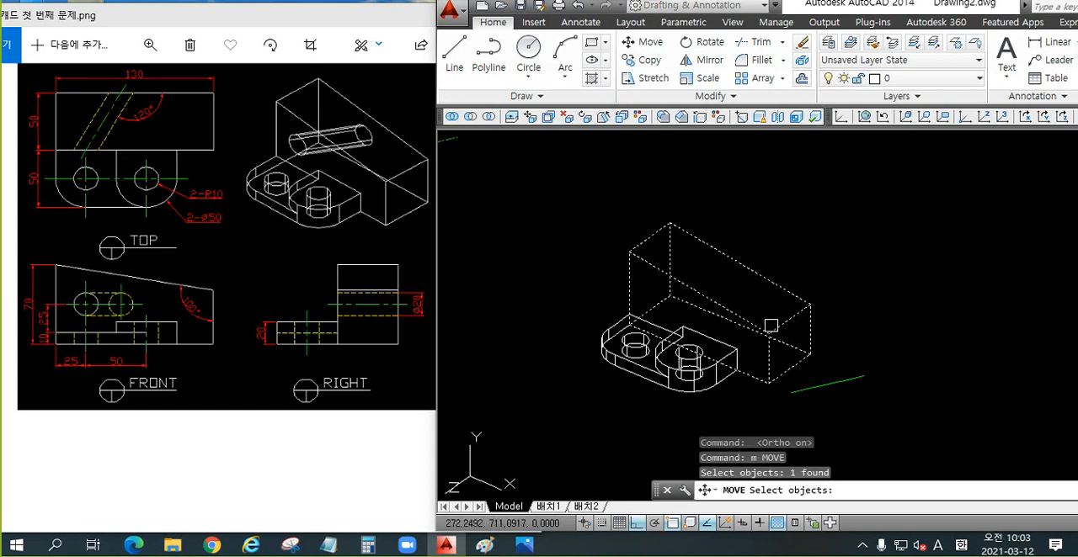
key("Return")
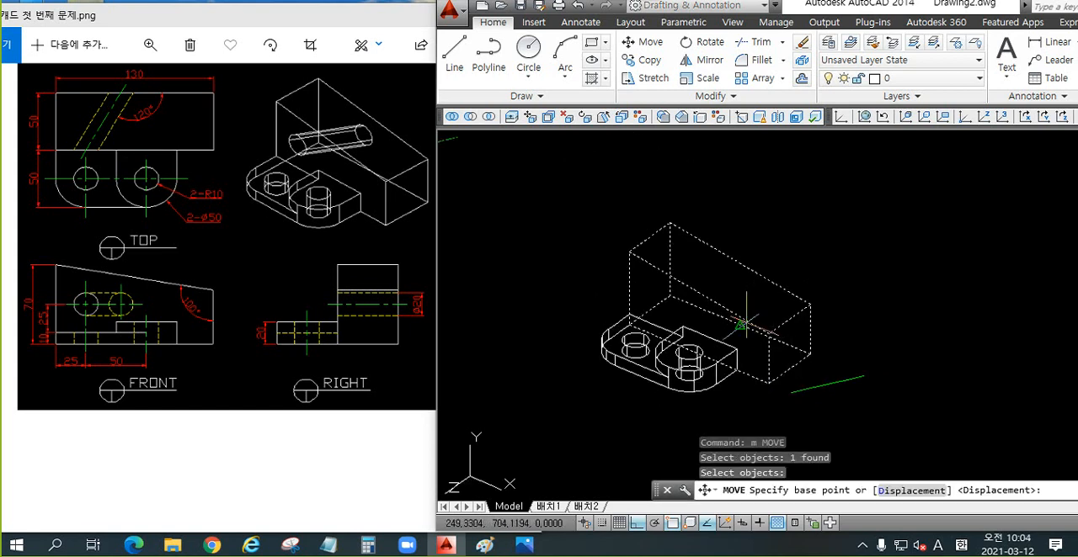
left_click(741, 325)
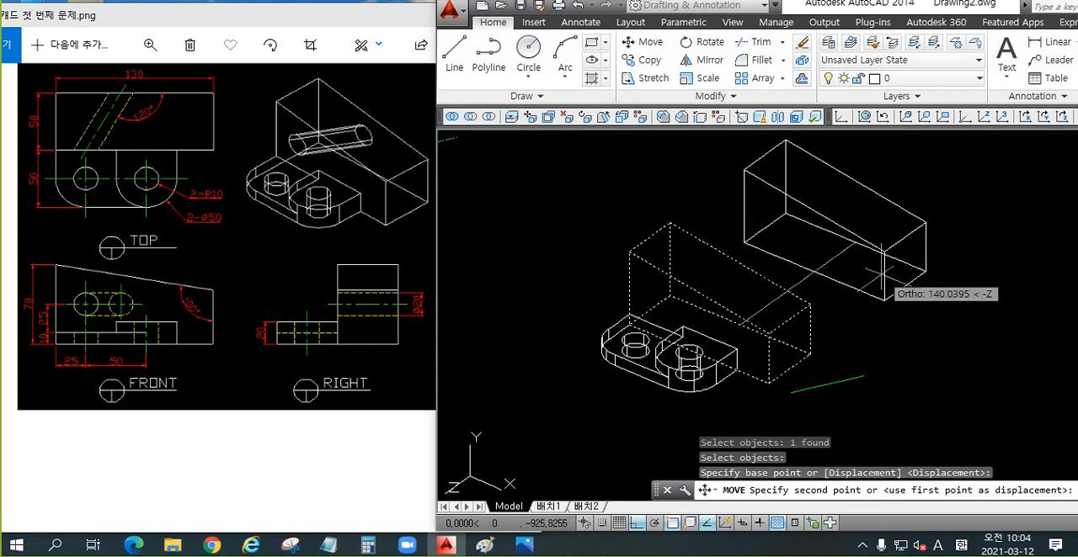
left_click(878, 271)
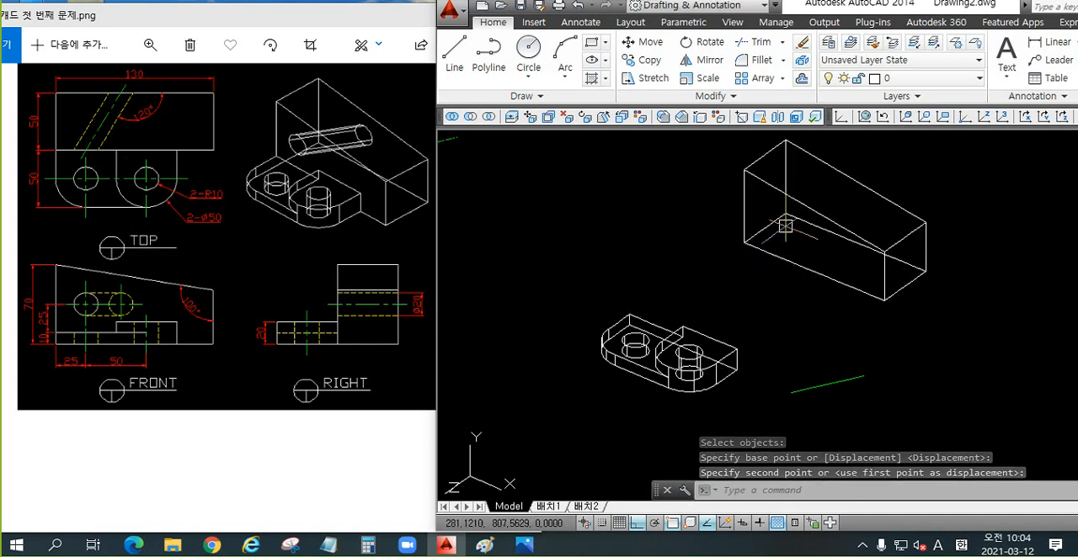
left_click(806, 200)
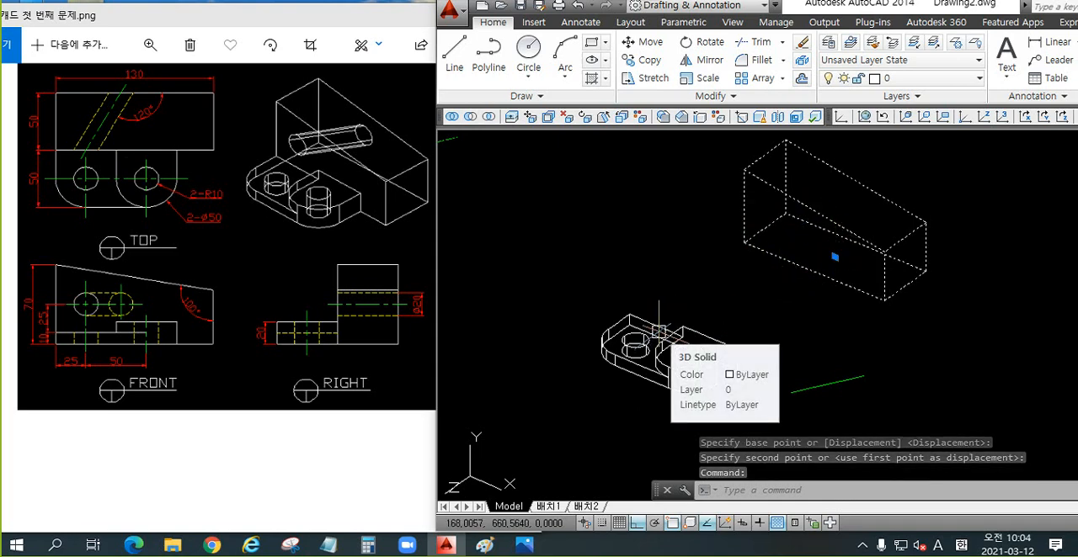
key("Escape")
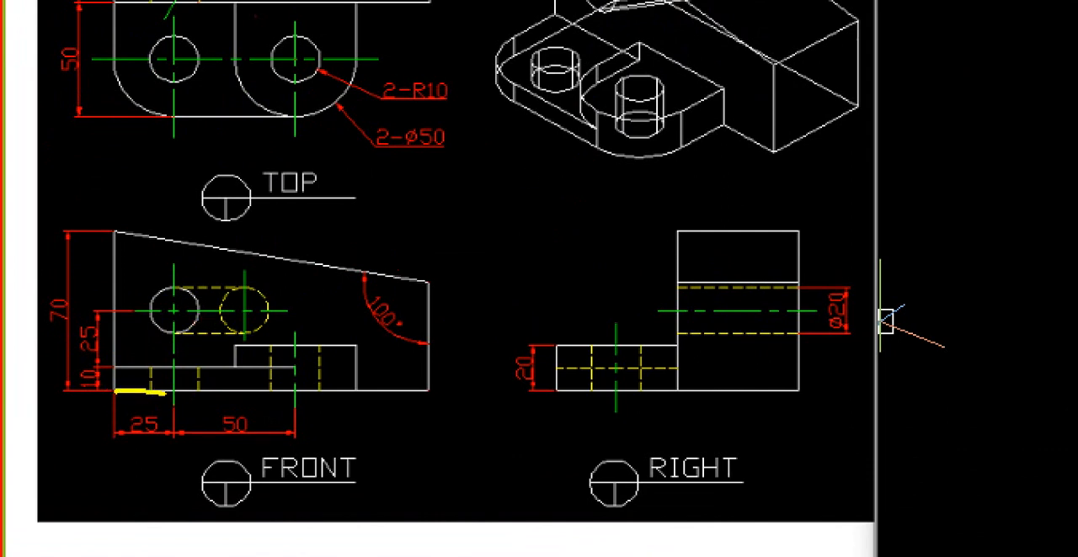
mouse_move(179, 313)
left_mouse_down()
mouse_move(165, 333)
mouse_move(186, 286)
left_mouse_up()
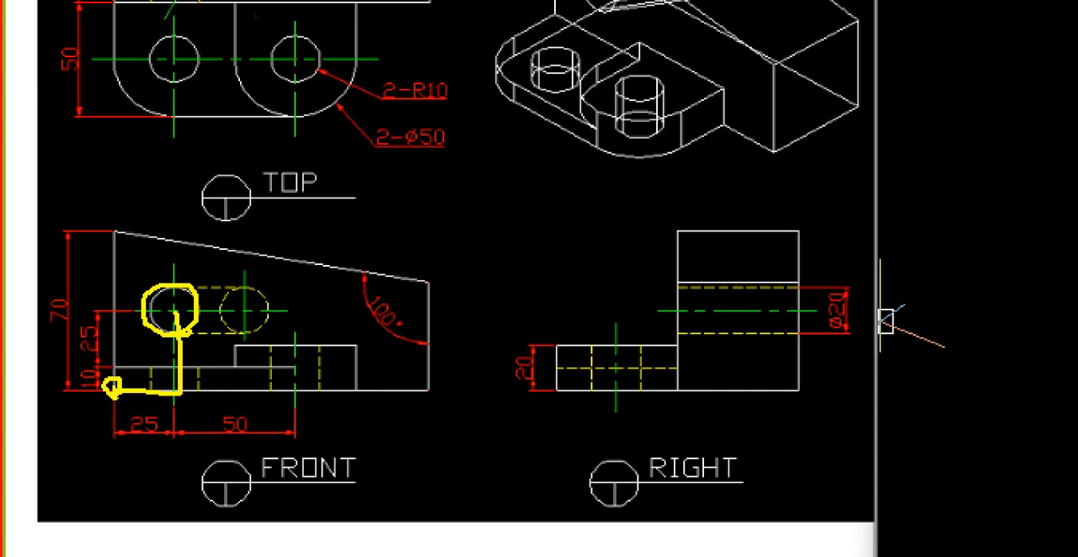
left_click_drag(153, 393, 141, 417)
left_click_drag(180, 346, 163, 365)
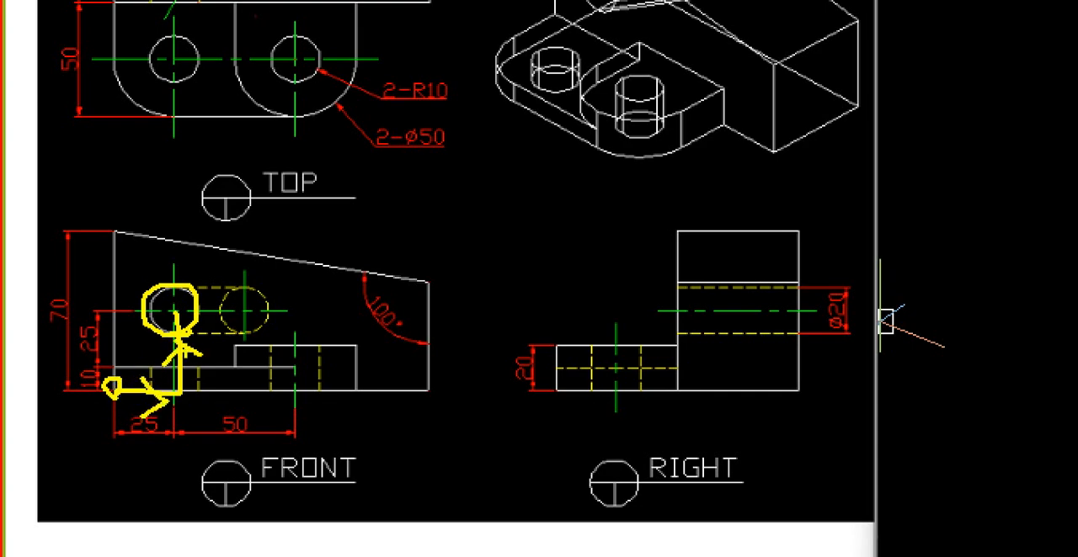
key("Escape")
middle_click_drag(765, 277, 667, 313)
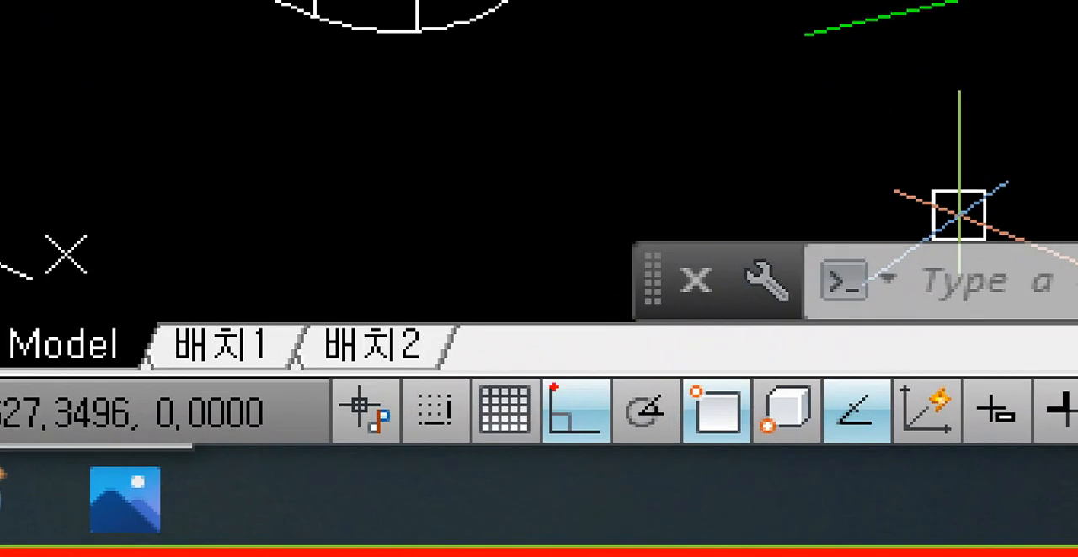
left_click_drag(508, 342, 653, 483)
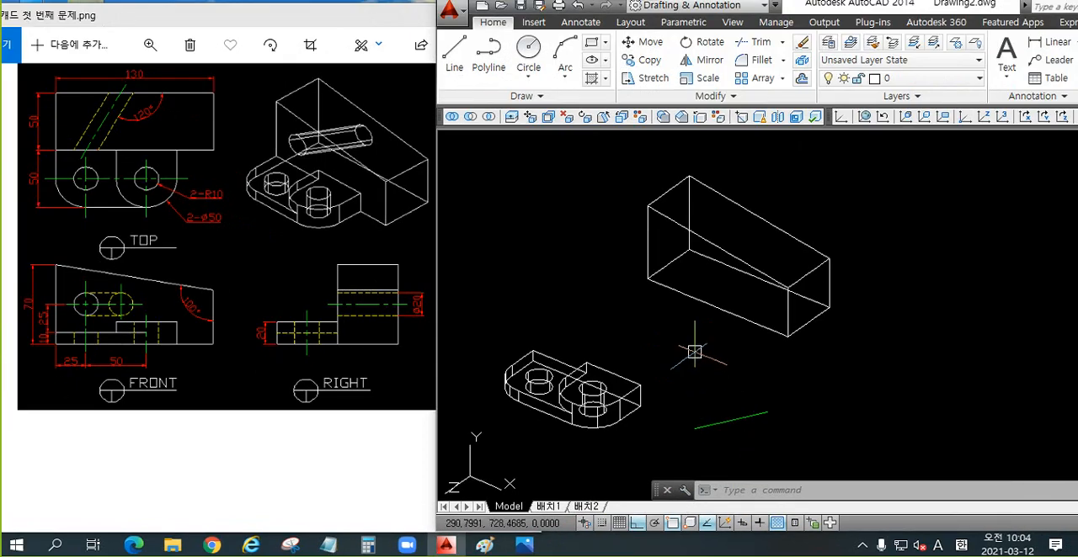
Step: Draw connected construction lines from the rear block's lower left front corner: 25 along the bottom edge, then 35 vertically up
type("l")
key("Return")
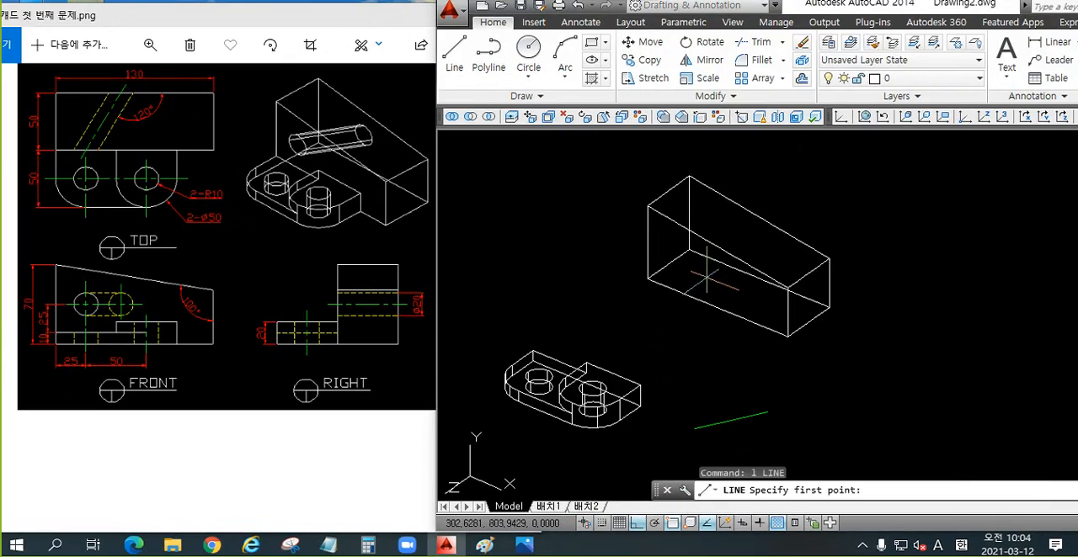
scroll(654, 305, "up", 5)
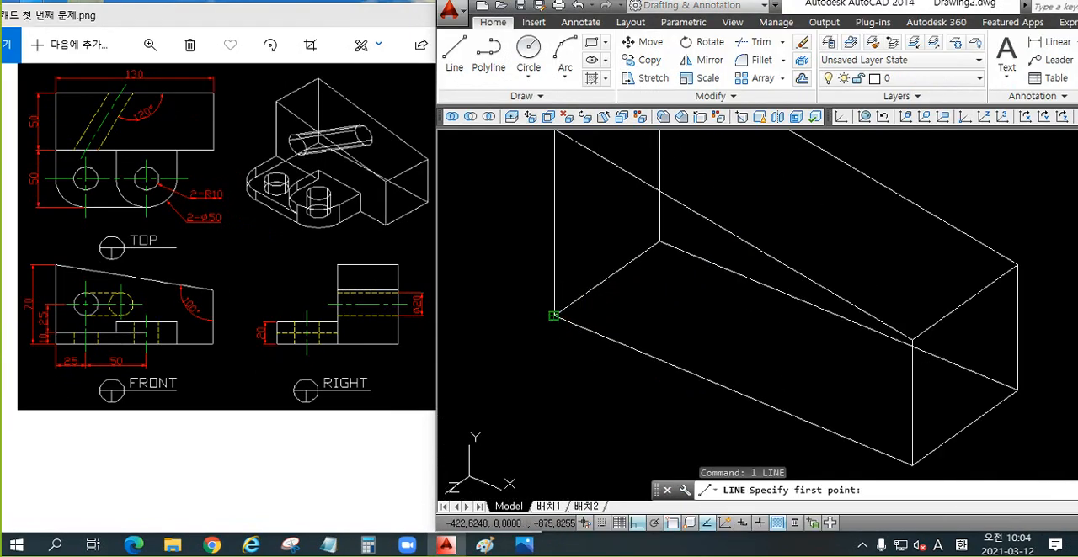
left_click(554, 316)
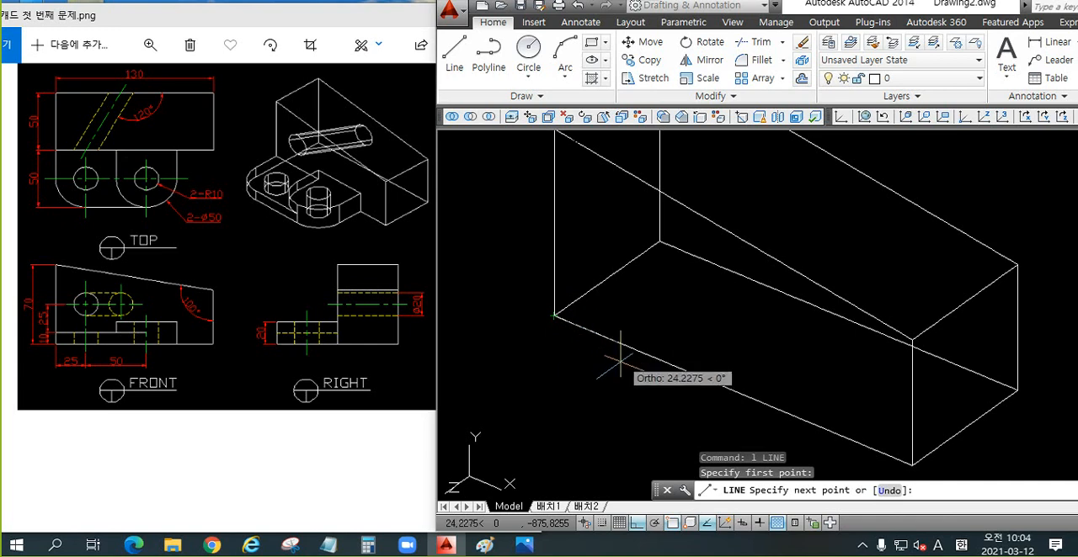
type("25")
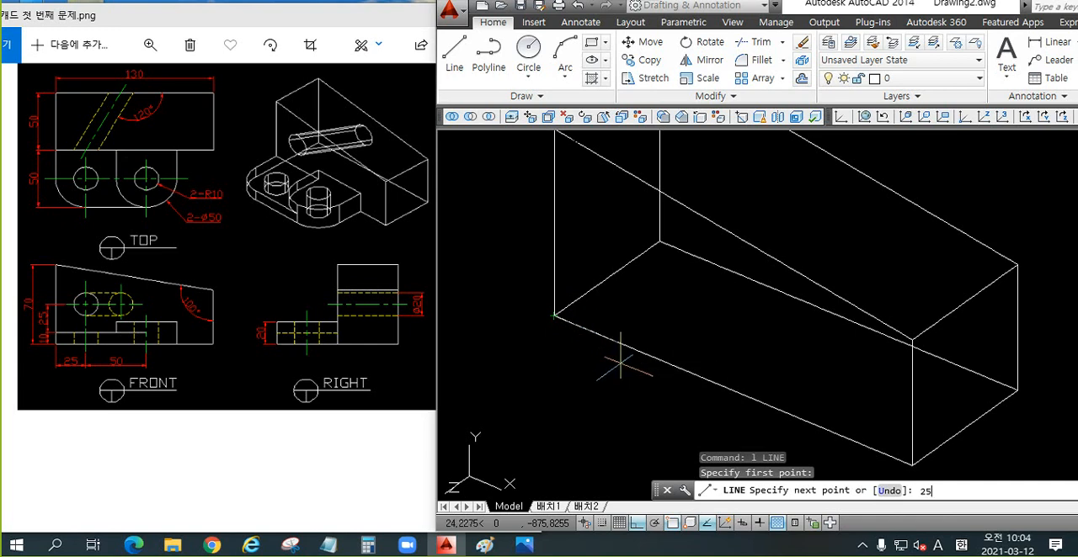
key("Return")
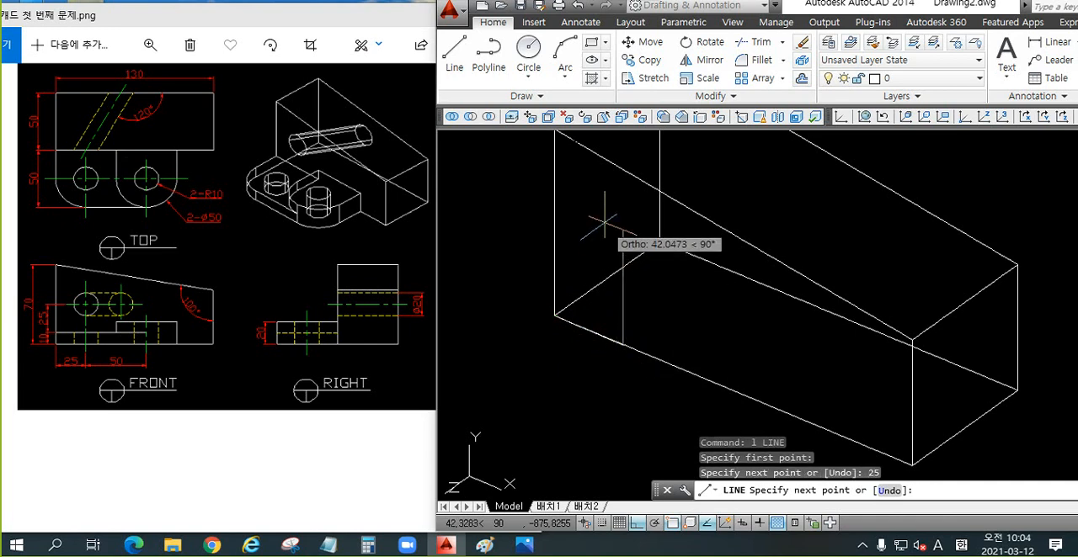
type("3")
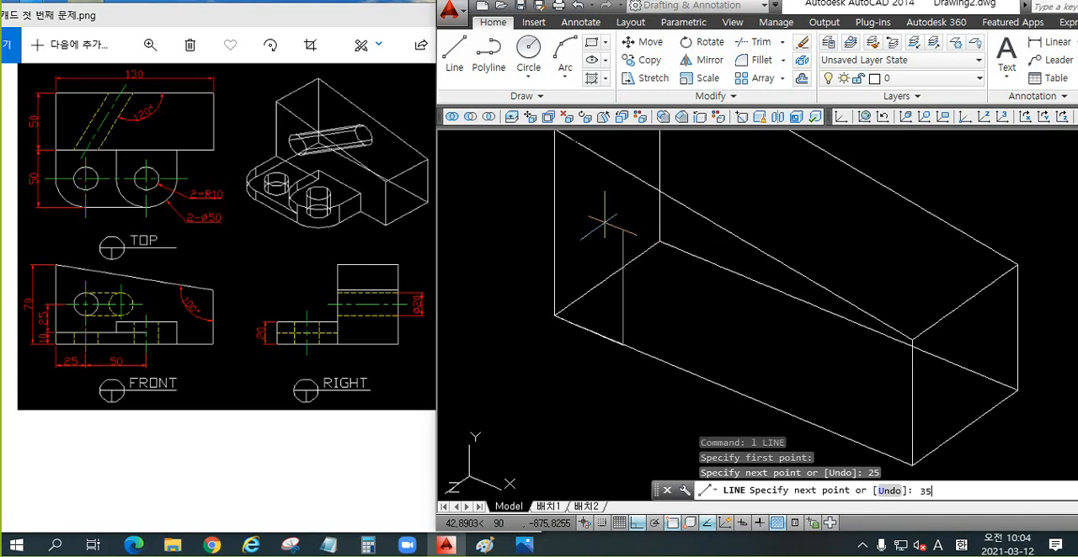
type("5")
key("Return")
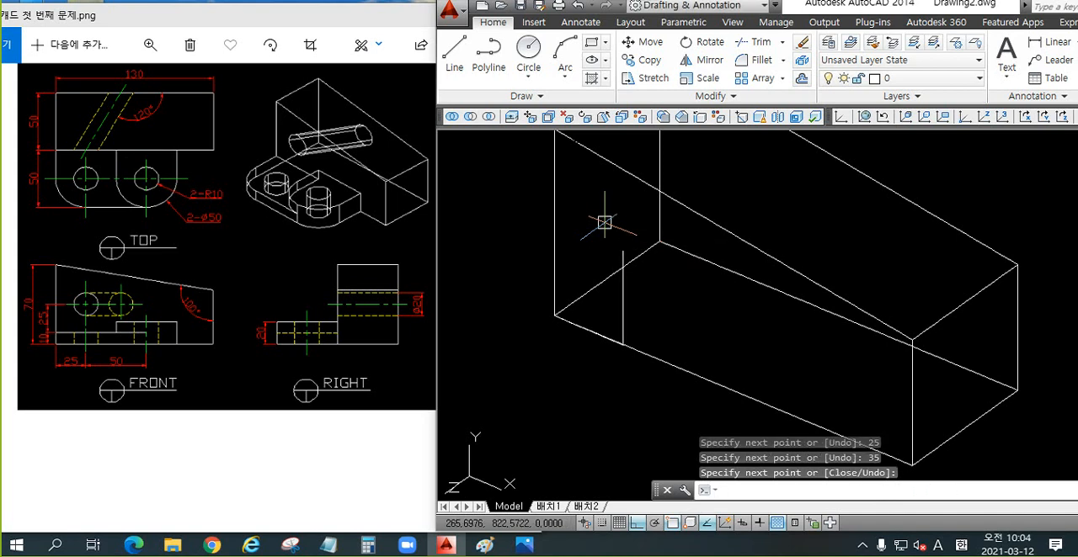
key("Return")
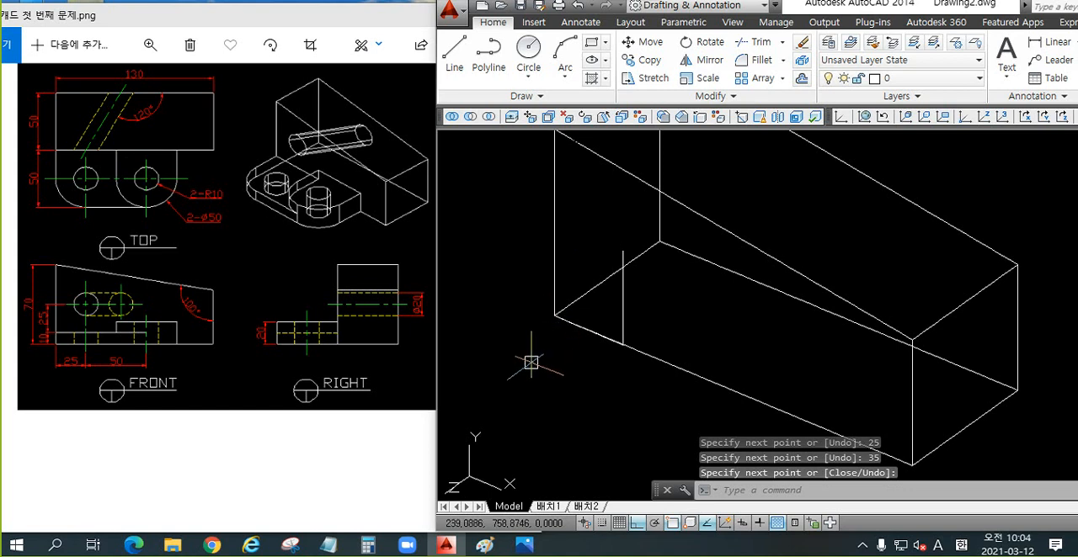
key("F8")
key("F8")
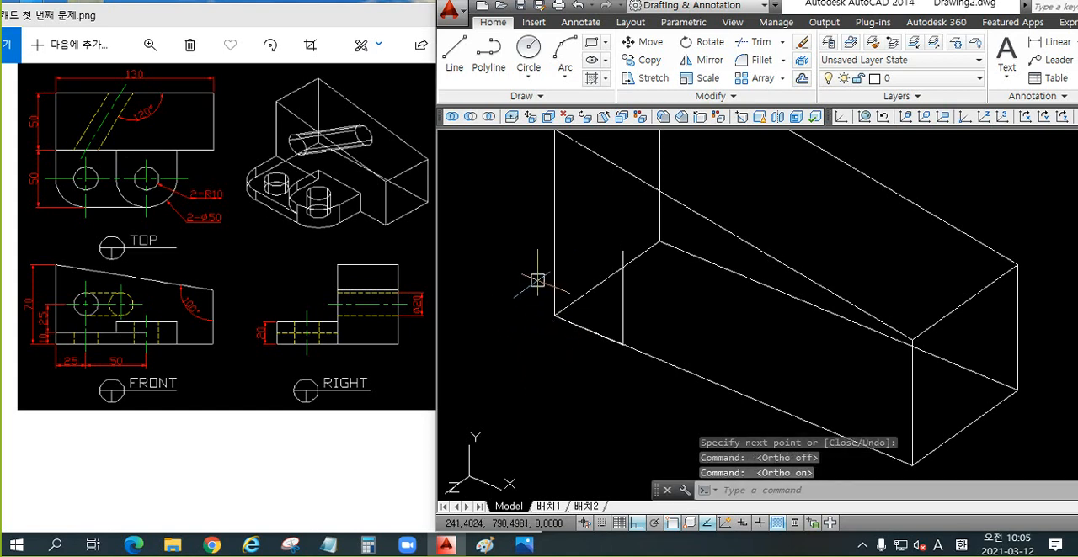
scroll(556, 286, "down", 6)
type("co")
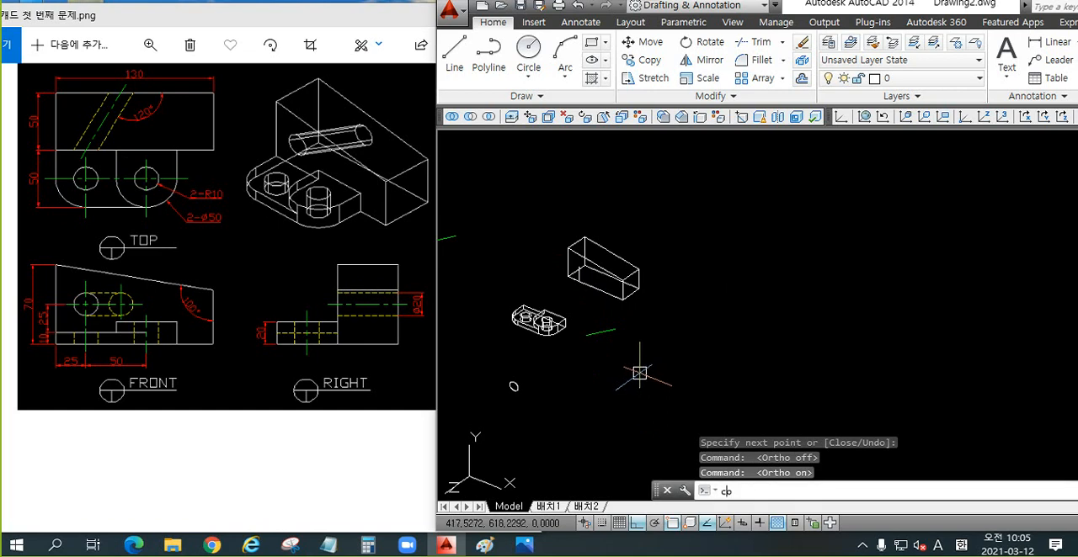
key("Return")
scroll(511, 391, "up", 2)
key("Escape")
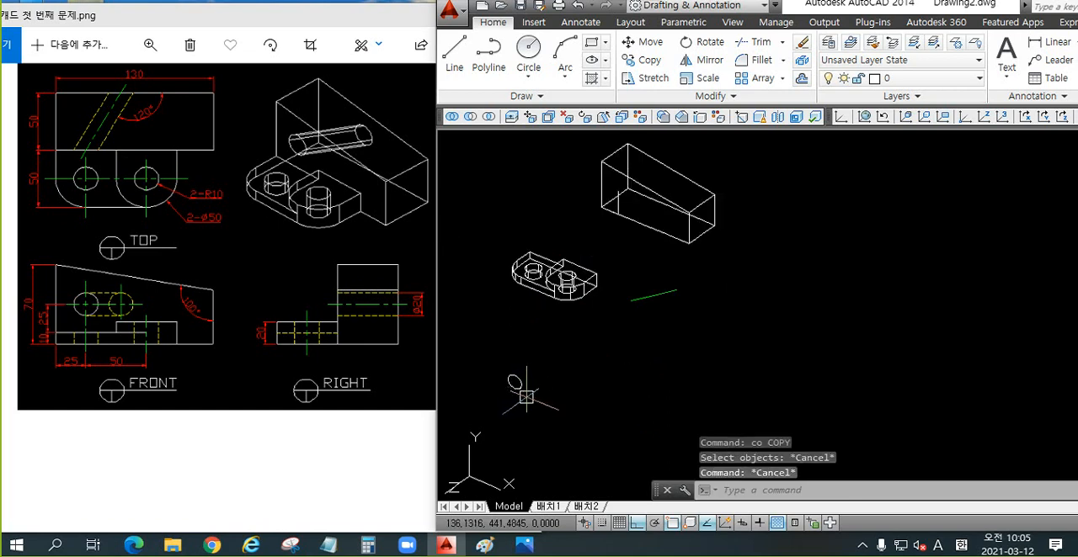
Step: Move the loose circle by its centre to the upper end of the vertical construction line on the rear block's front face
type("m")
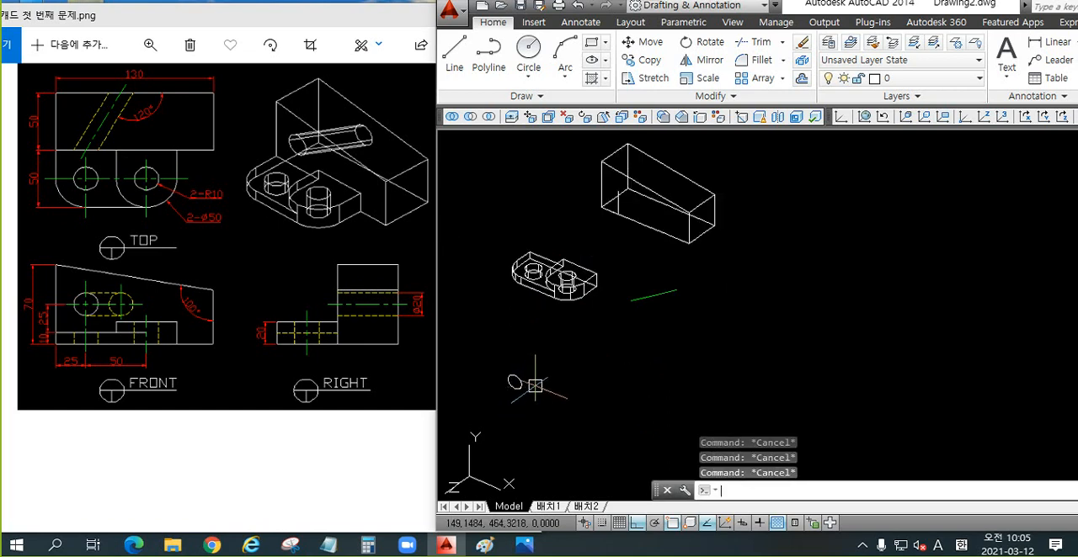
key("Return")
scroll(499, 389, "up", 2)
scroll(499, 390, "up", 2)
left_click(530, 382)
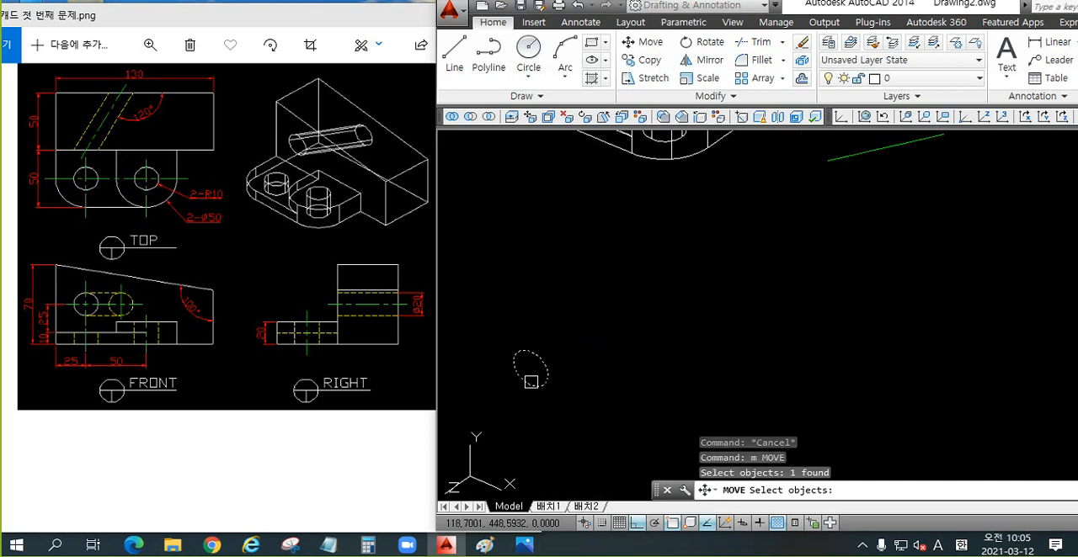
key("Return")
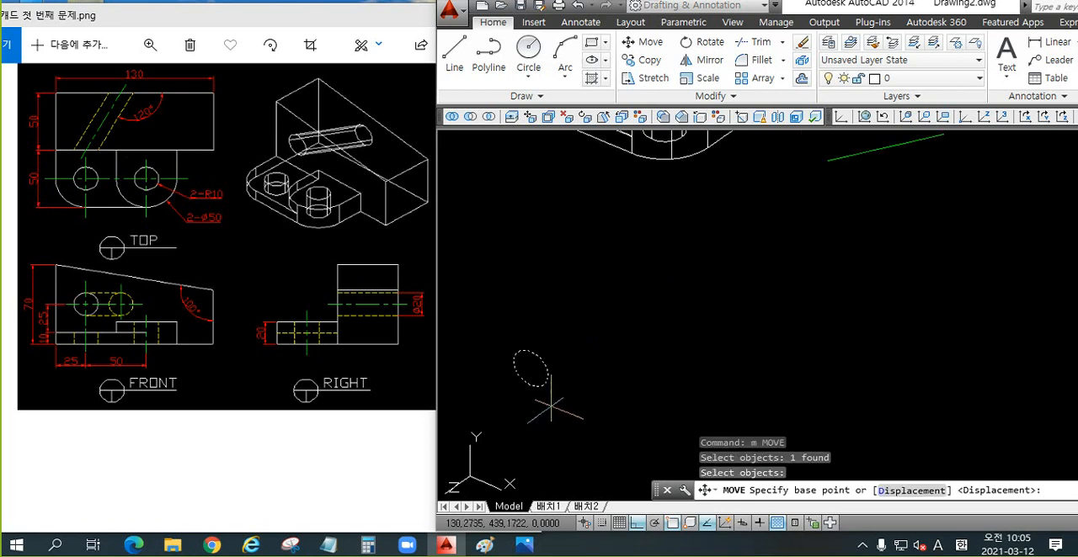
left_click(530, 369)
scroll(552, 308, "down", 3)
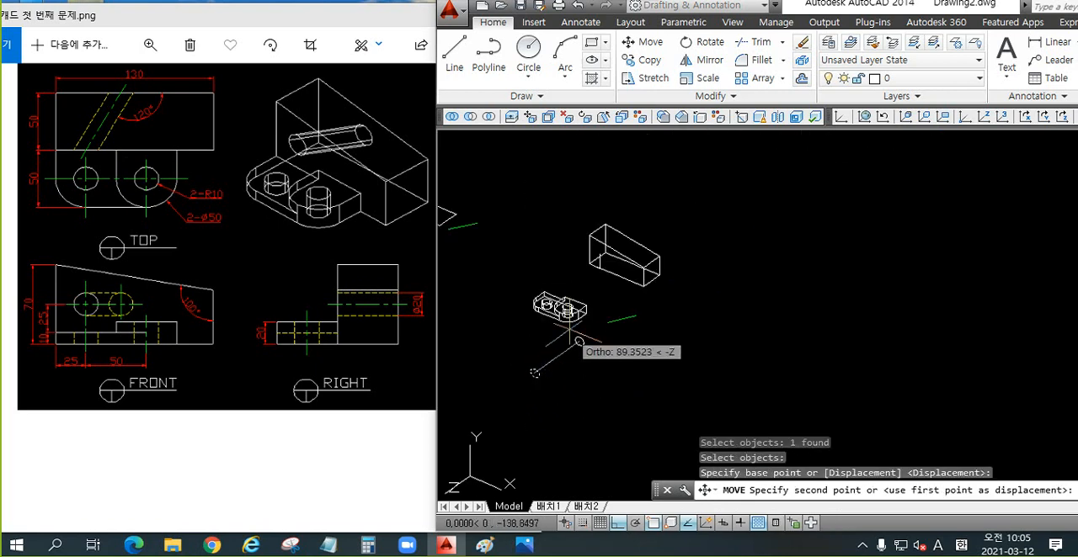
scroll(602, 241, "up", 4)
scroll(602, 242, "up", 4)
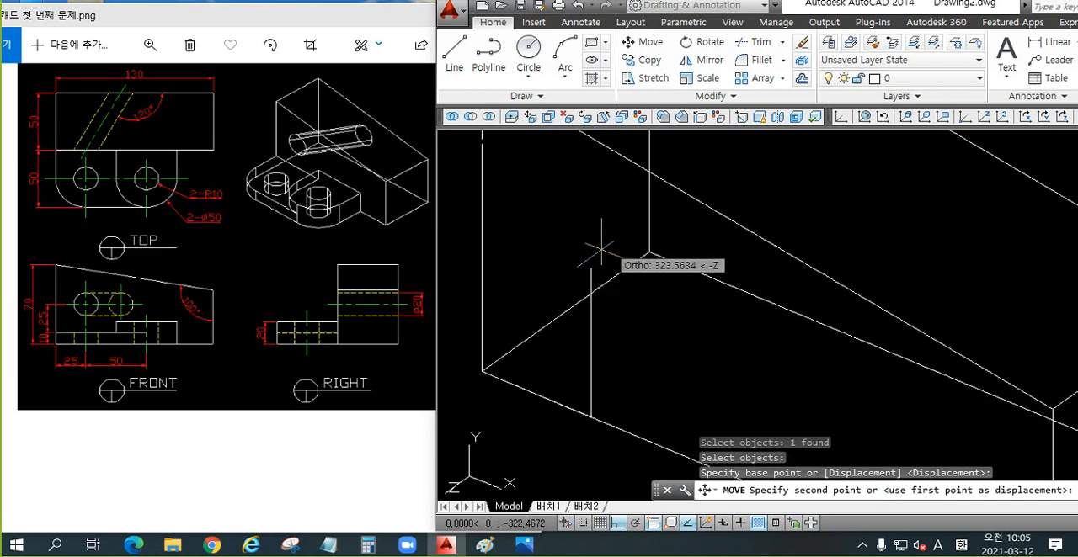
left_click(558, 286)
scroll(557, 280, "down", 2)
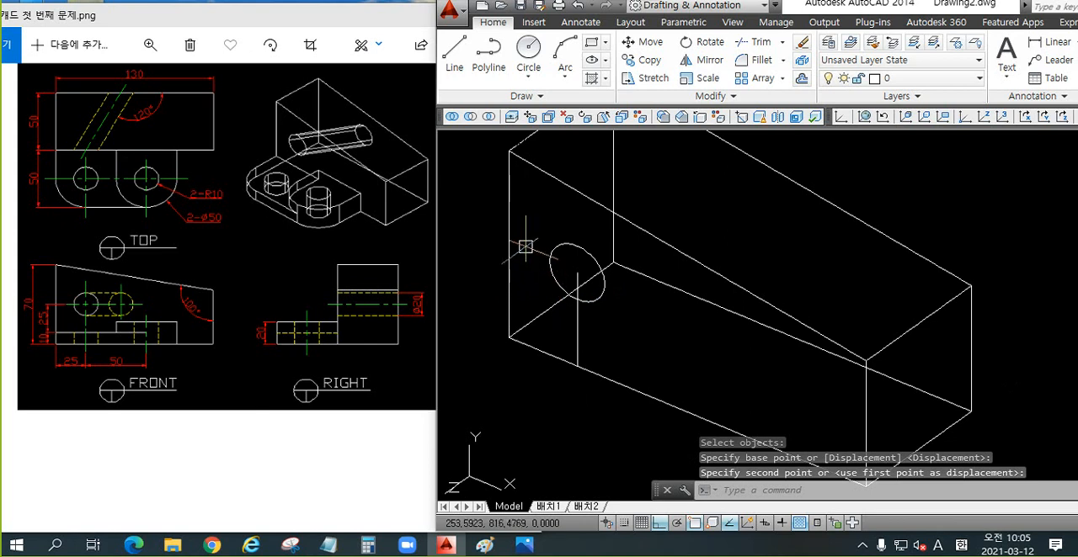
Step: Move the slanted green centre line by its left endpoint to the circle's centre on the rear block's front face
scroll(538, 268, "down", 4)
middle_click_drag(560, 328, 583, 305)
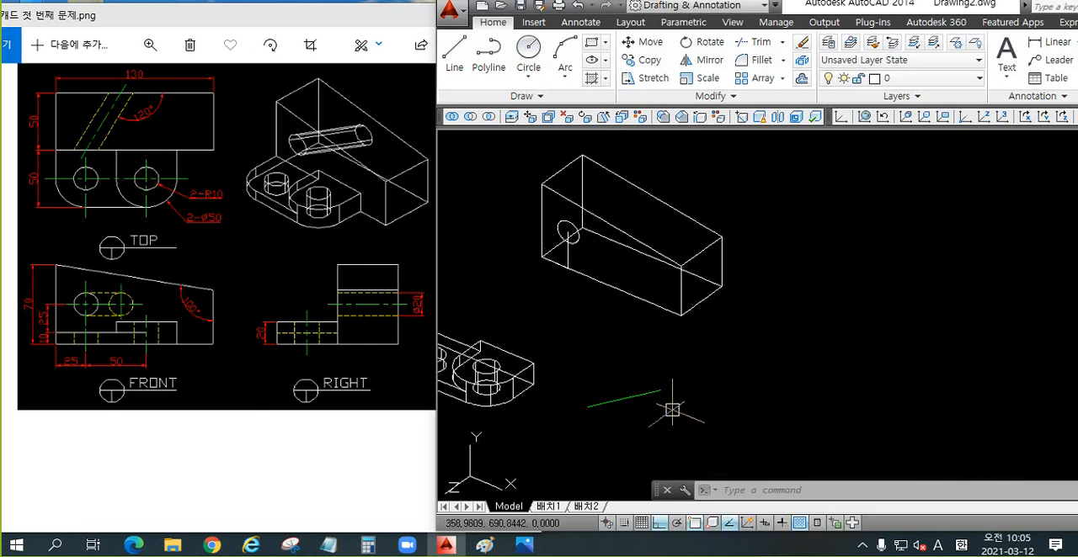
left_click(622, 399)
key("Escape")
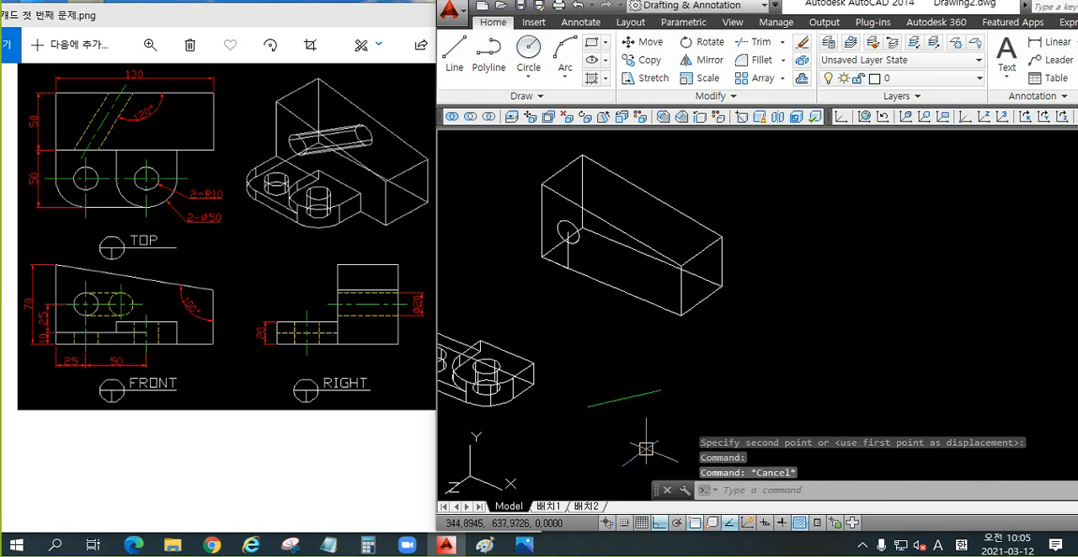
type("m")
key("Return")
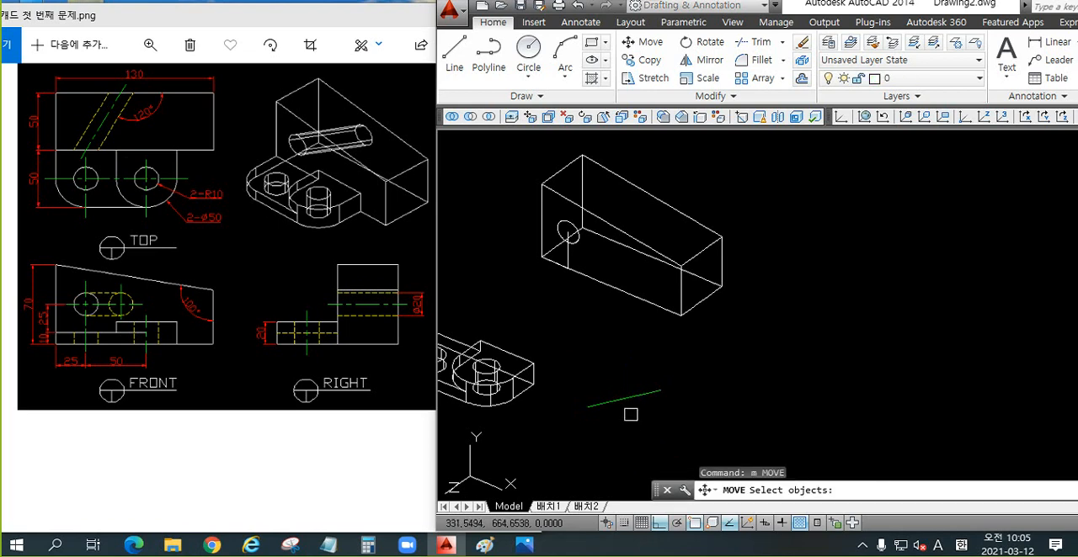
left_click(624, 401)
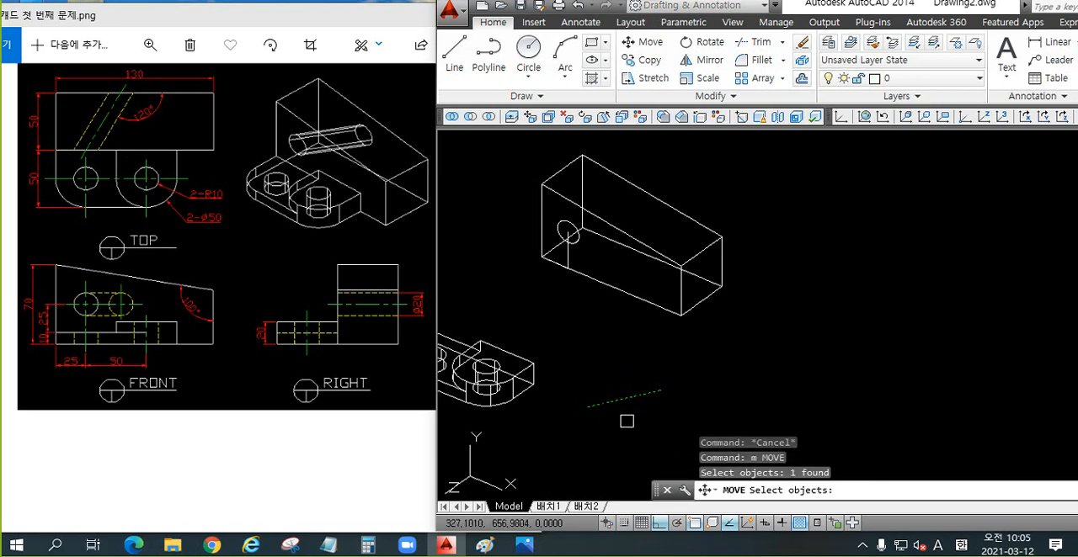
key("Return")
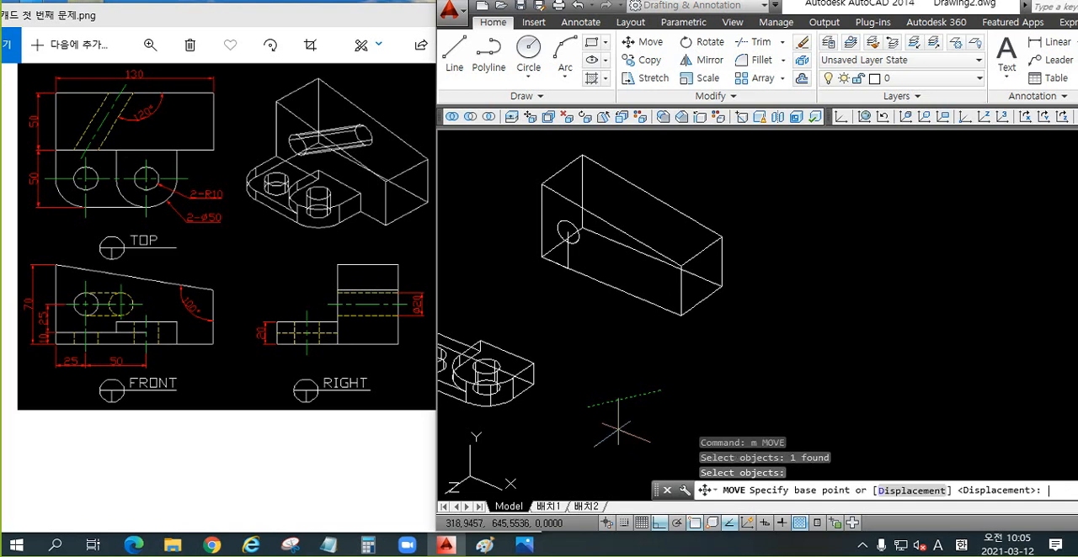
left_click(568, 398)
scroll(566, 210, "up", 5)
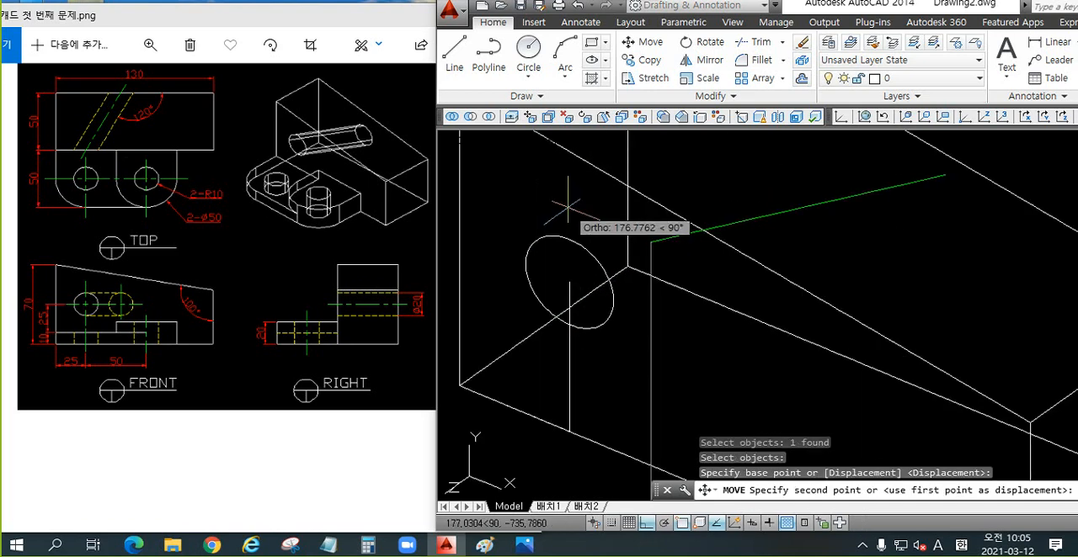
left_click(570, 281)
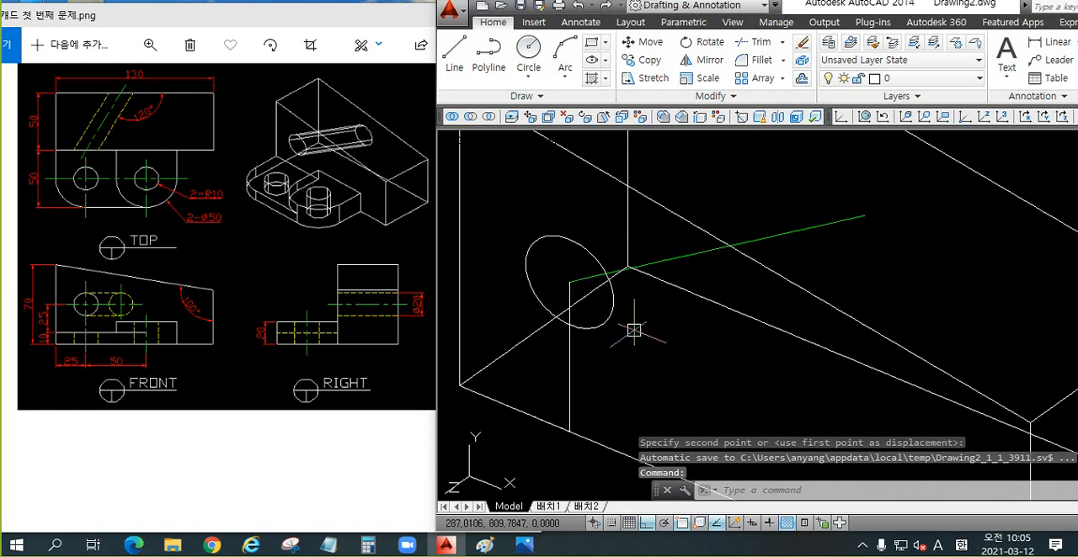
Step: Delete the horizontal and vertical construction lines that located the hole centre on the rear block
scroll(634, 330, "down", 4)
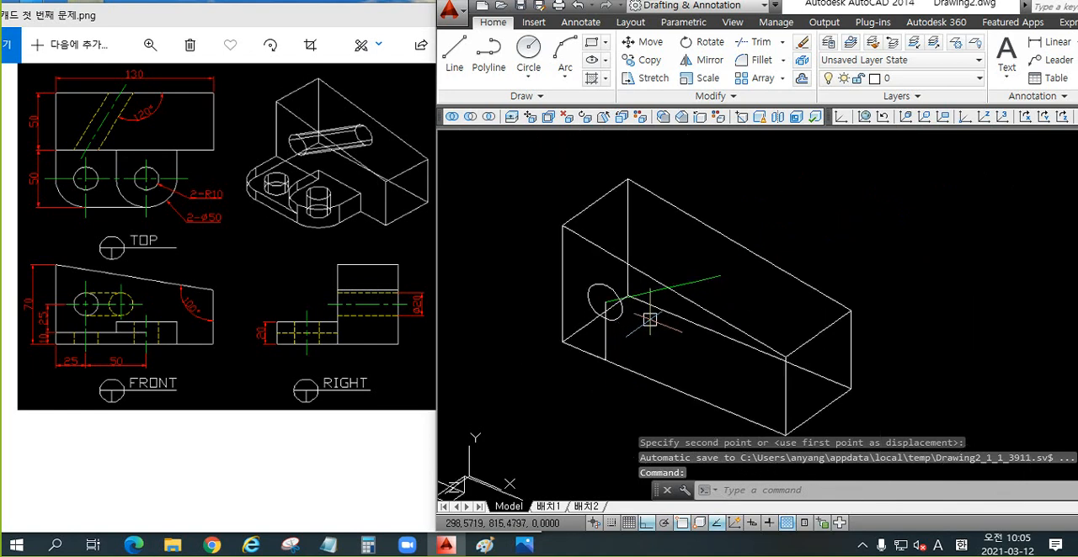
middle_click_drag(646, 320, 666, 341, "shift")
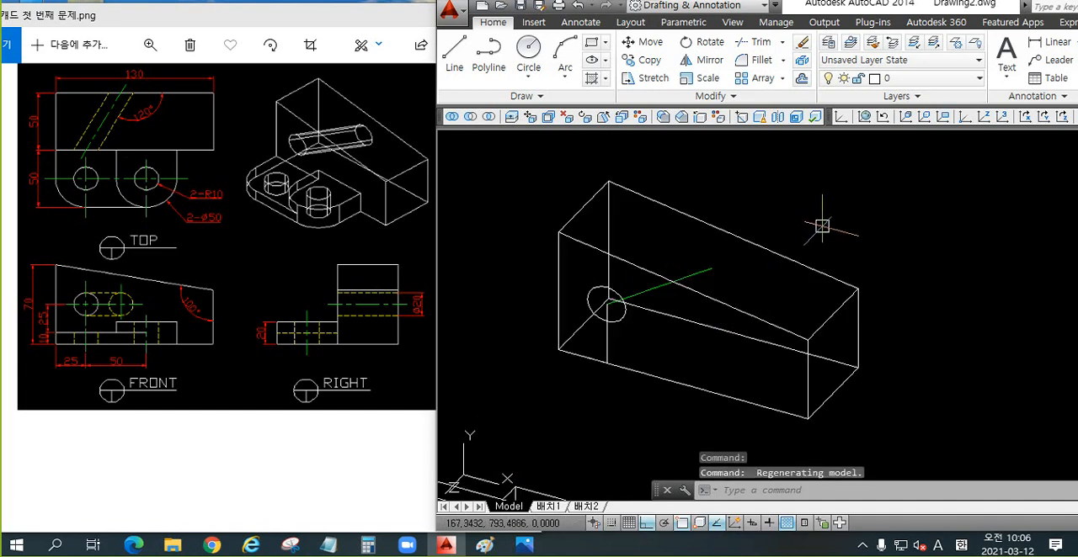
scroll(599, 347, "up", 2)
left_click(609, 340)
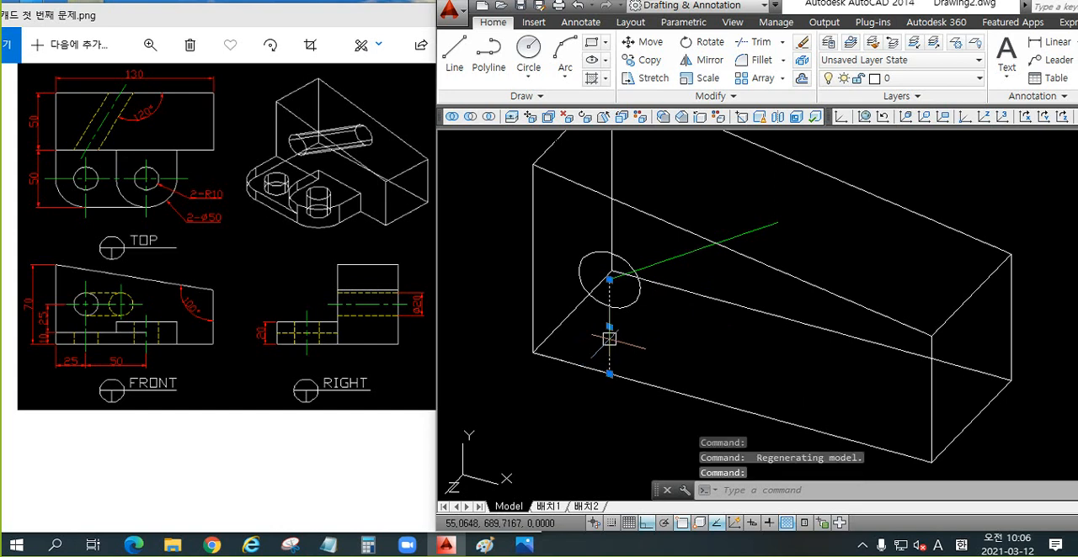
left_click(589, 369)
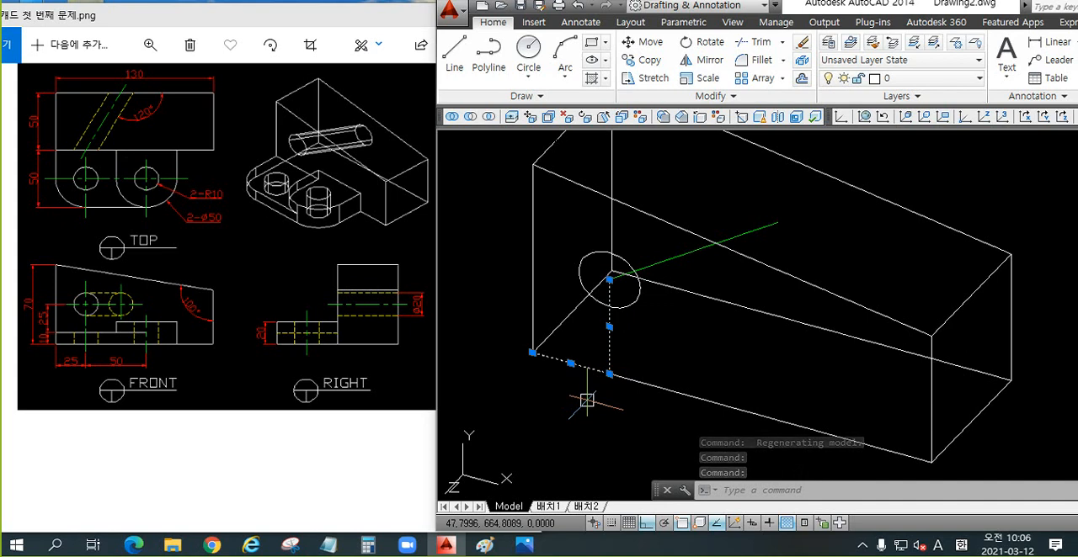
key("Delete")
mouse_move(698, 337)
middle_mouse_down("shift")
mouse_move(671, 356)
mouse_move(622, 358)
mouse_move(637, 331)
mouse_move(687, 331)
mouse_move(685, 342)
middle_mouse_up("shift")
left_click(623, 294)
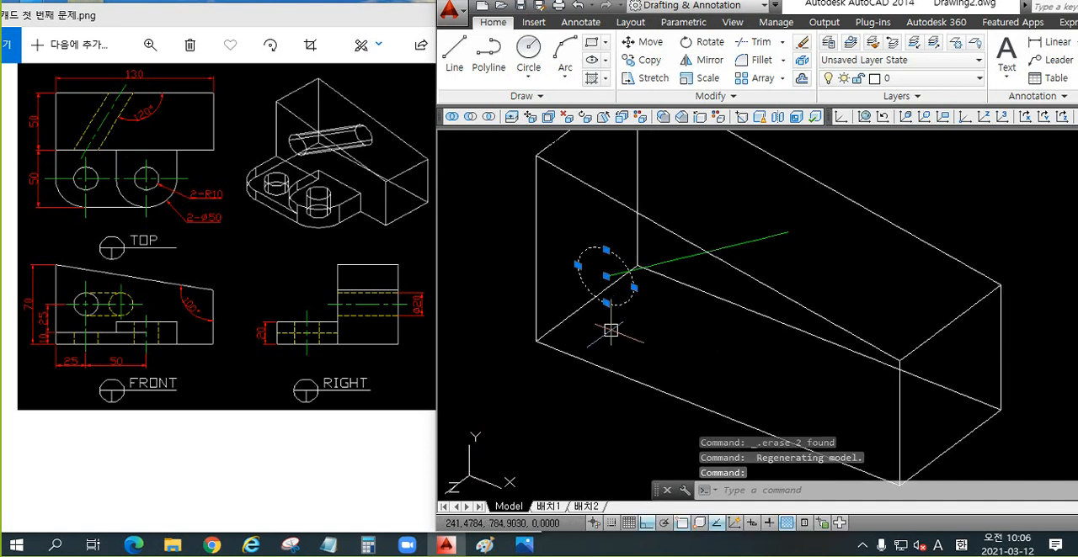
key("Escape")
left_click(727, 255)
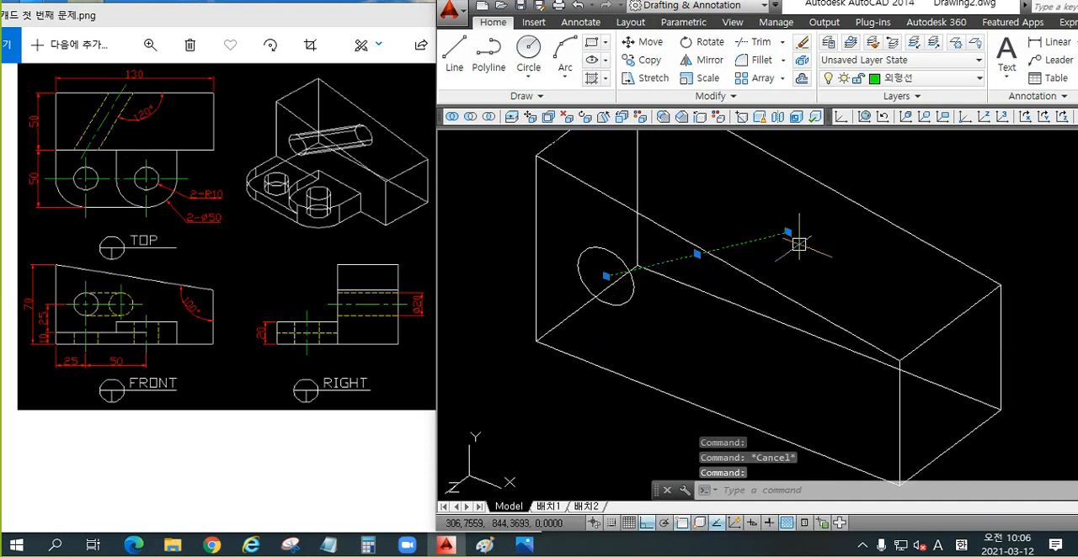
key("Escape")
Step: Copy the front-face circle from its centre to the far end of the slanted green line
type("co")
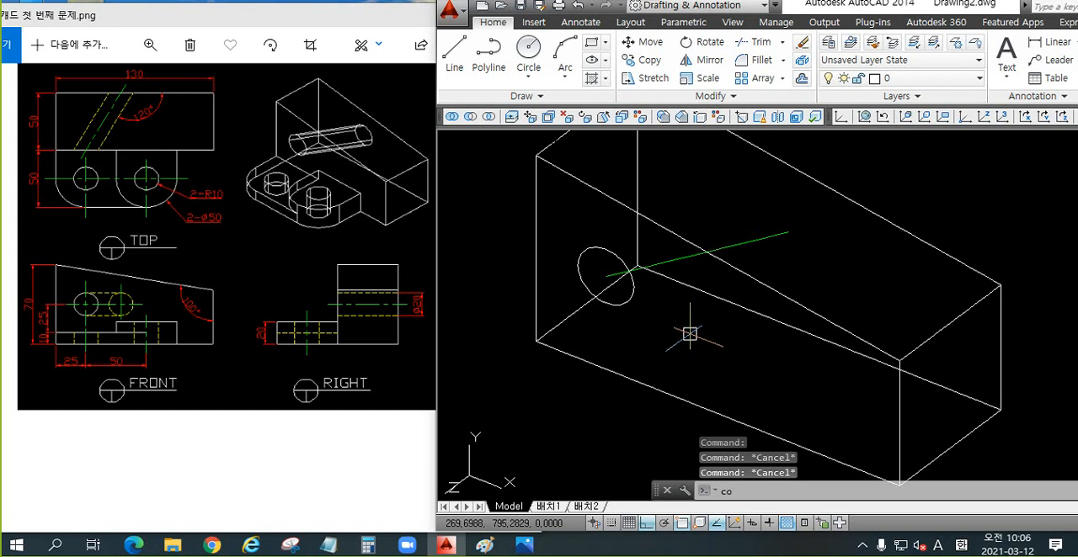
key("Return")
left_click(618, 300)
key("Return")
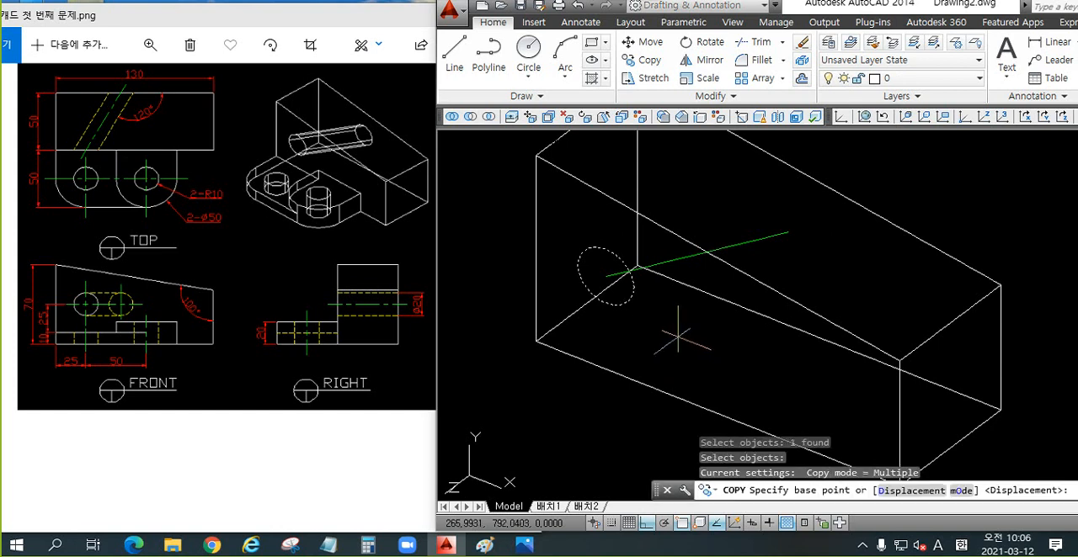
left_click(606, 276)
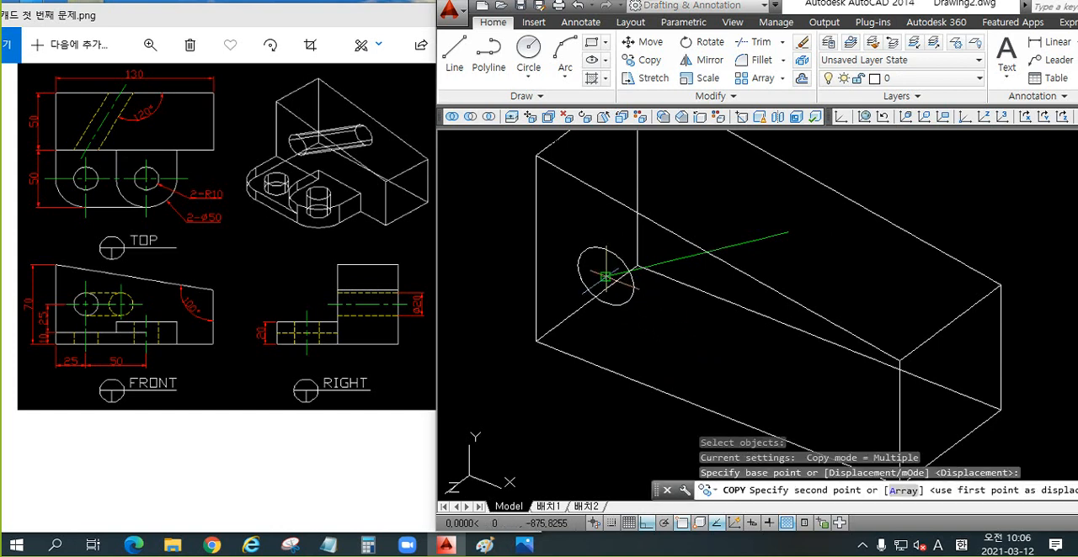
left_click(787, 232)
key("Escape")
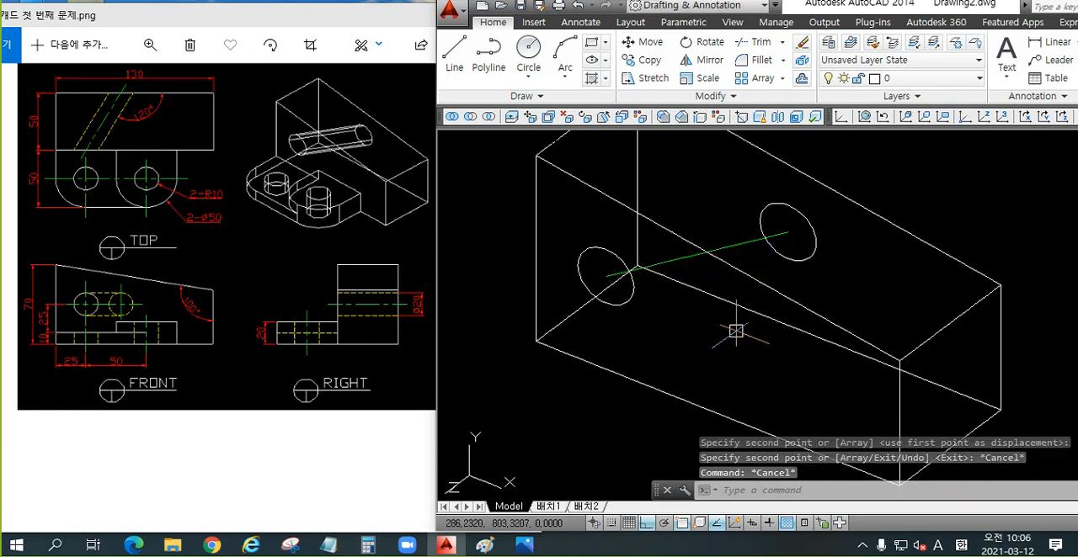
Step: Examine the two circles at the ends of the slanted green centre line from several viewing angles
middle_click_drag(734, 265, 707, 343, "shift")
left_click(620, 285)
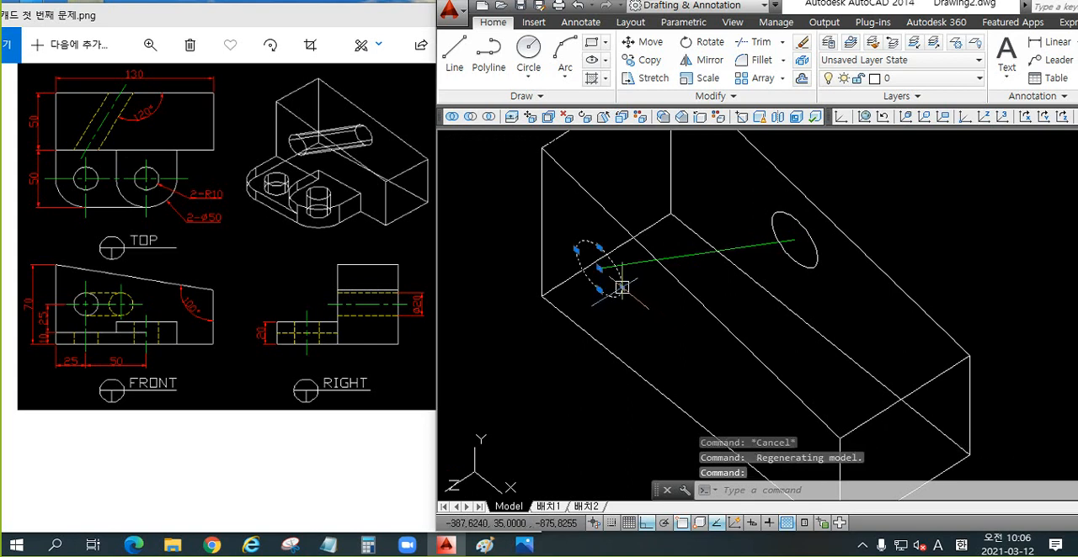
left_click(797, 260)
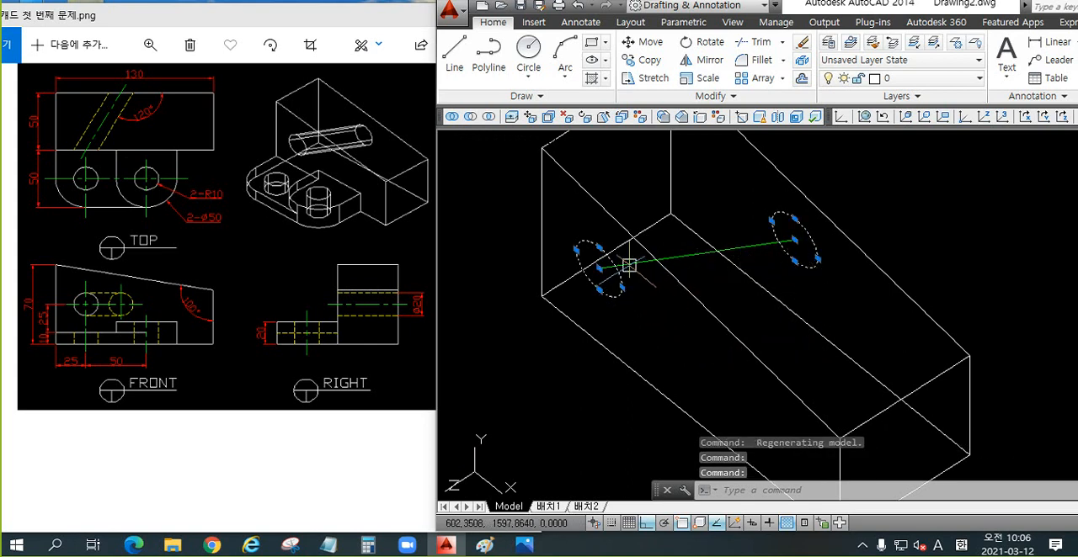
key("Escape")
middle_click_drag(645, 384, 733, 306, "shift")
key("F8")
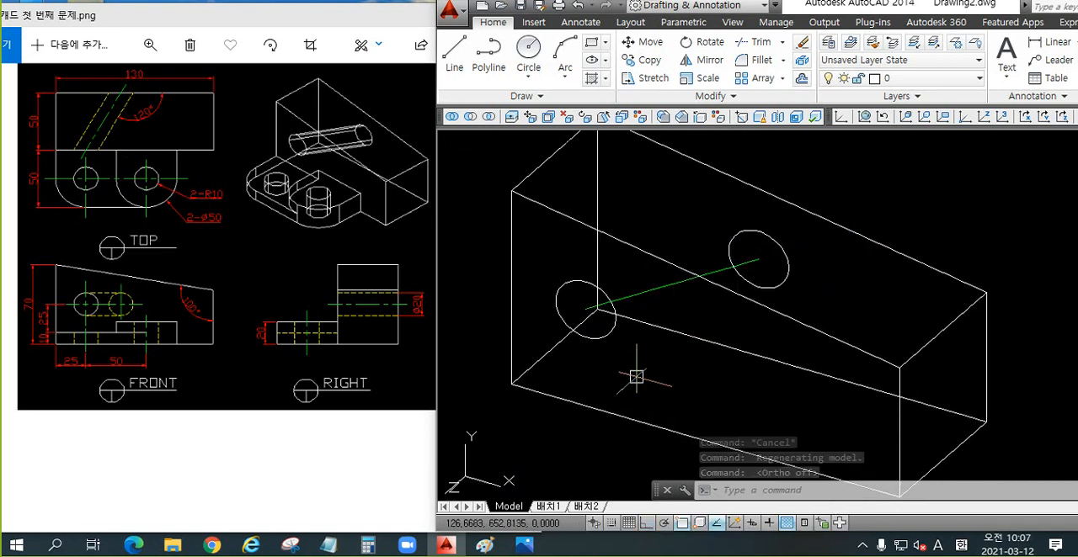
key("F8")
middle_click_drag(735, 304, 658, 349, "shift")
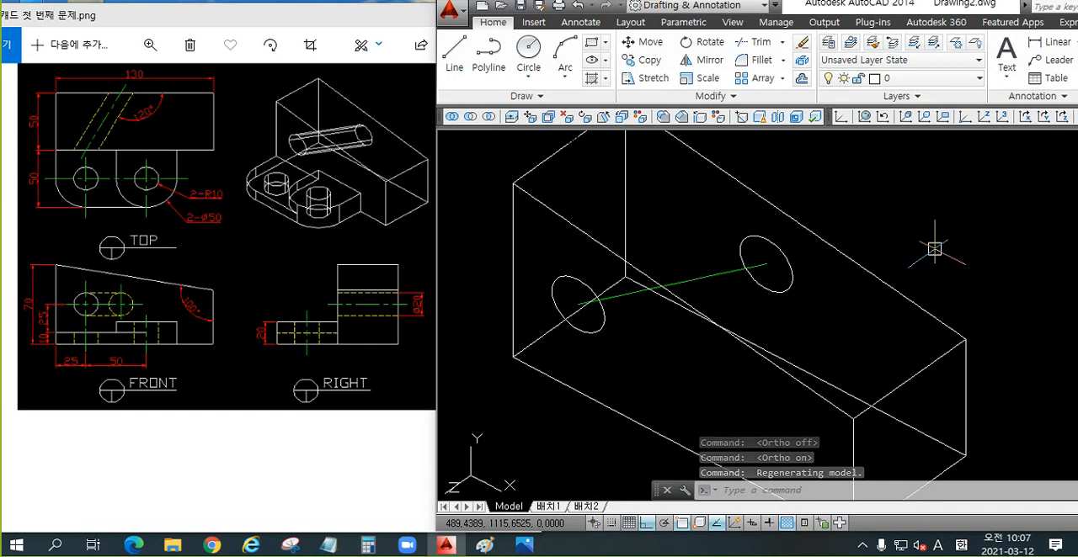
Step: Try to sweep the circle on the rear block's front face along the slanted green centre line
type("sw")
key("Return")
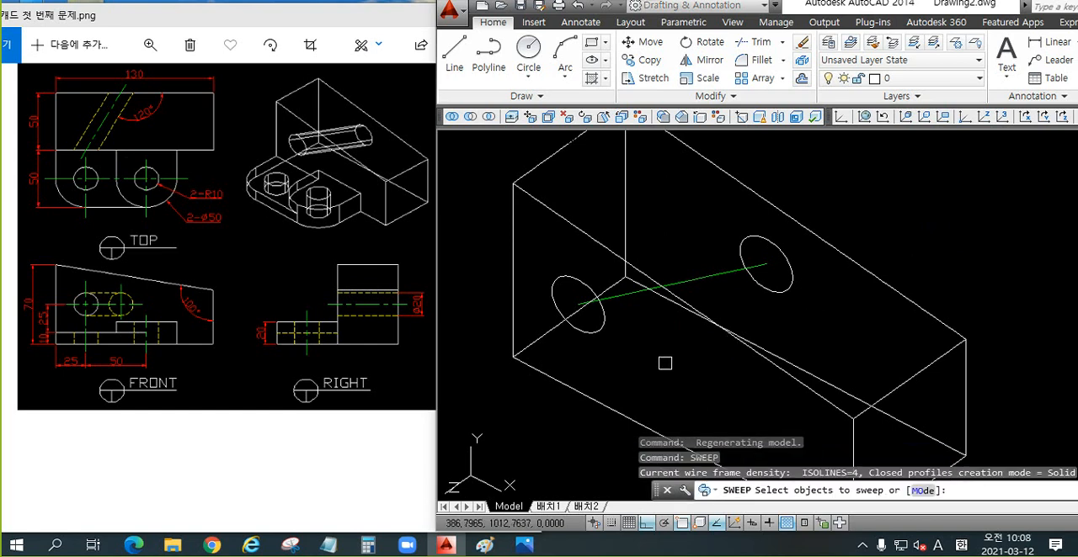
left_click(591, 332)
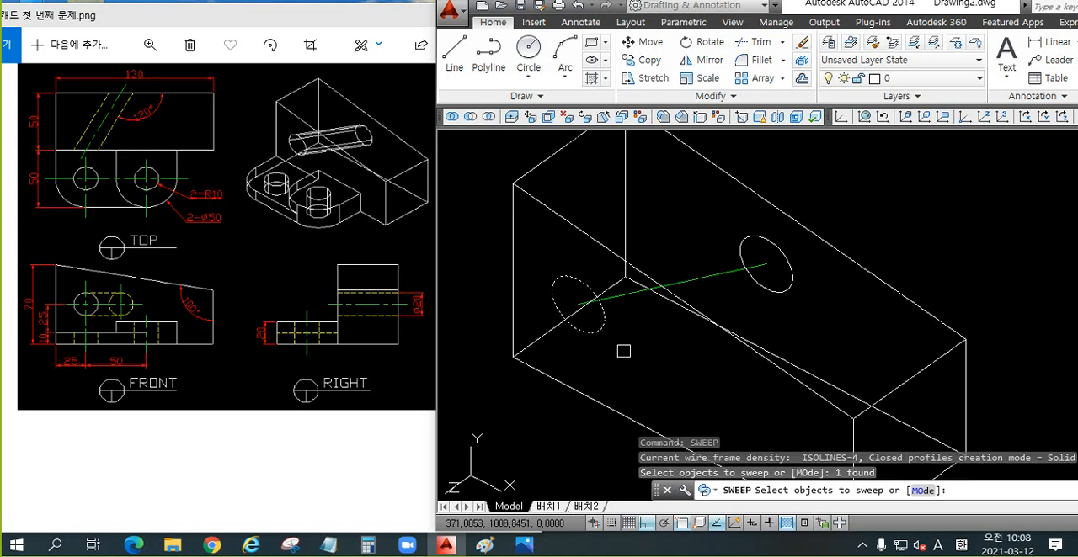
key("Return")
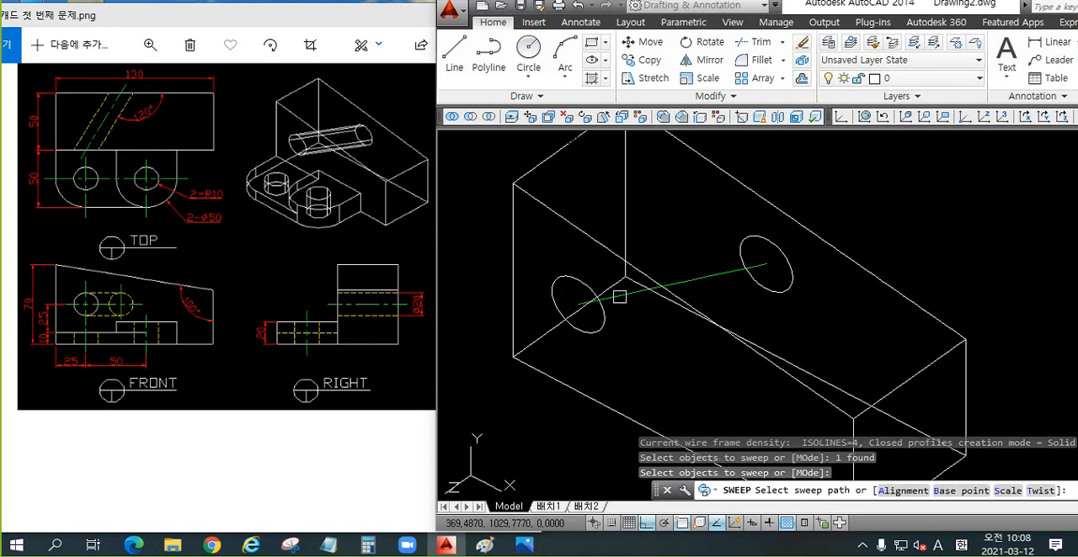
left_click(620, 297)
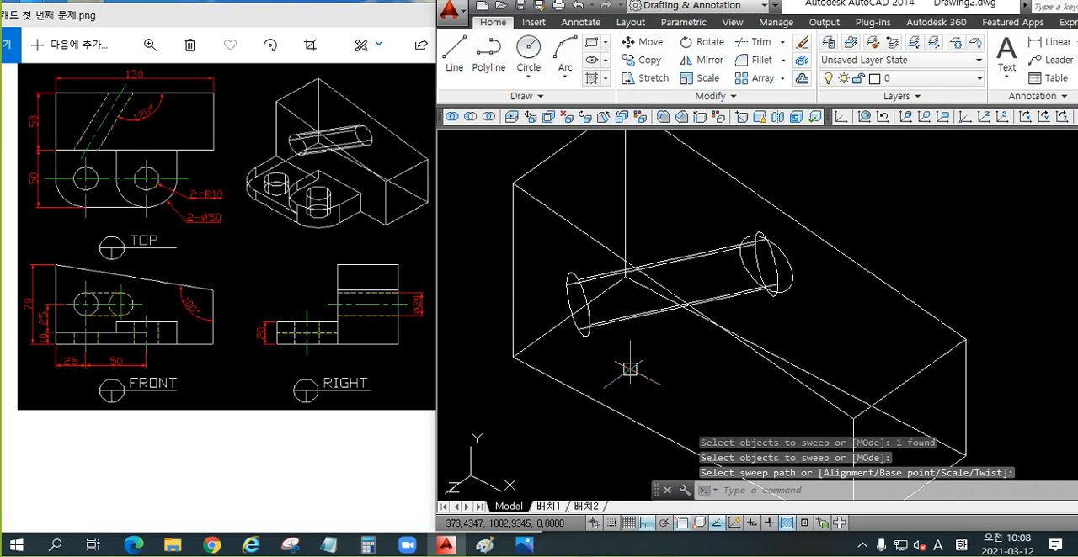
Step: Shade the model in the Conceptual style to check the swept cylinder, and undo the shading and the sweep
type("sha")
key("Return")
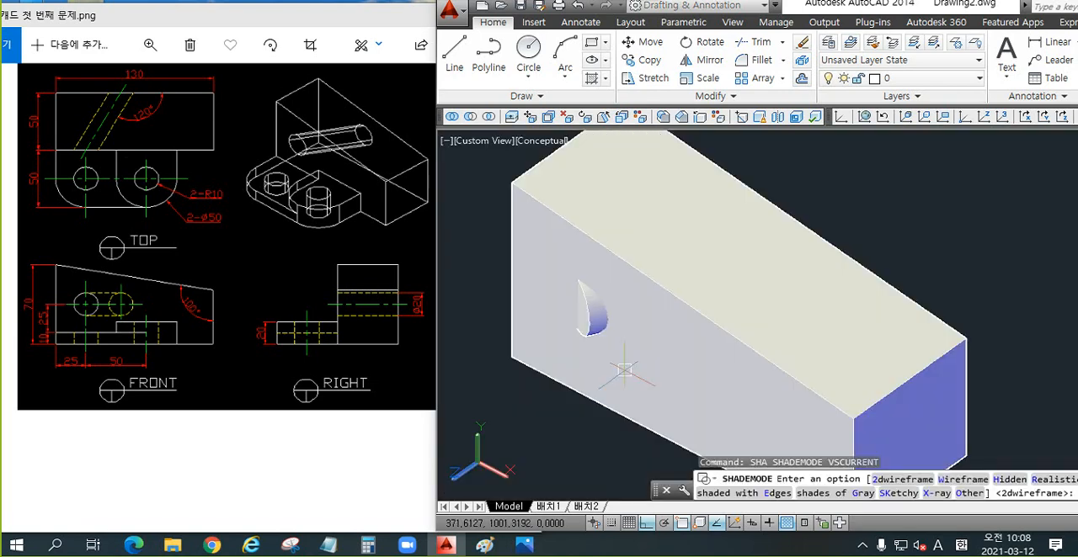
type("c")
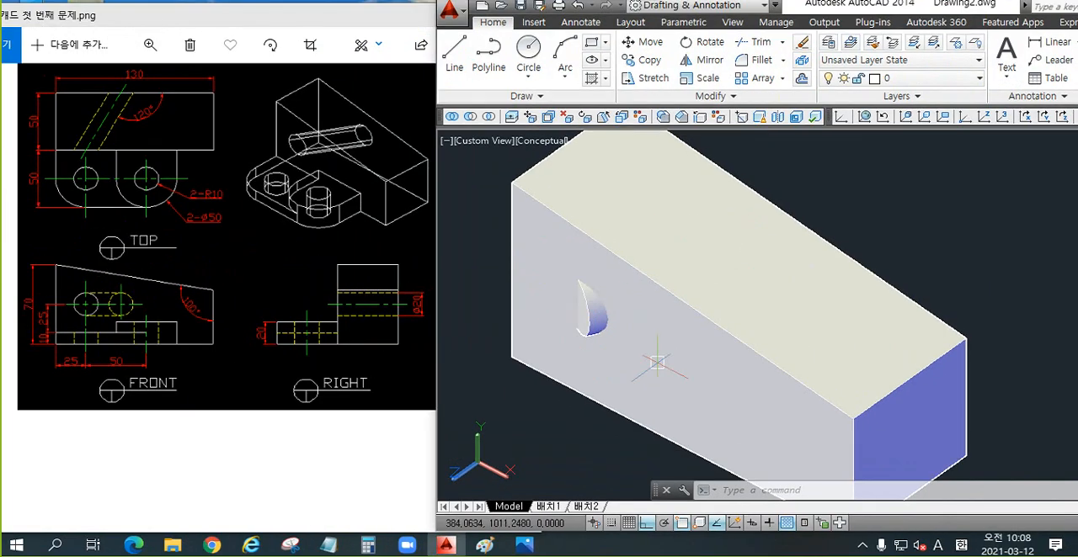
key("ctrl+z")
key("ctrl+z")
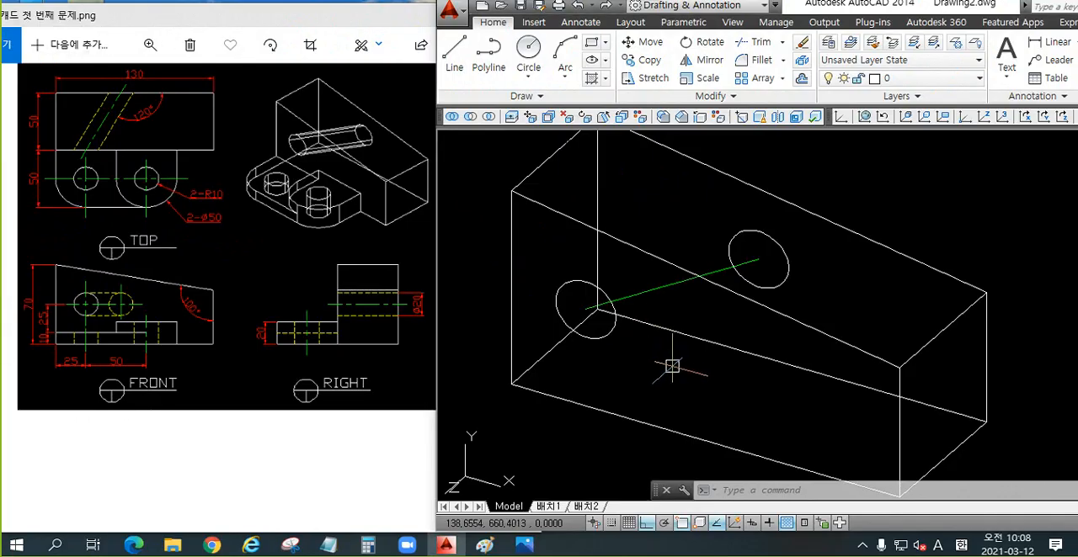
Step: Sweep the front-face circle along the slanted green line once more and undo that sweep
type("s")
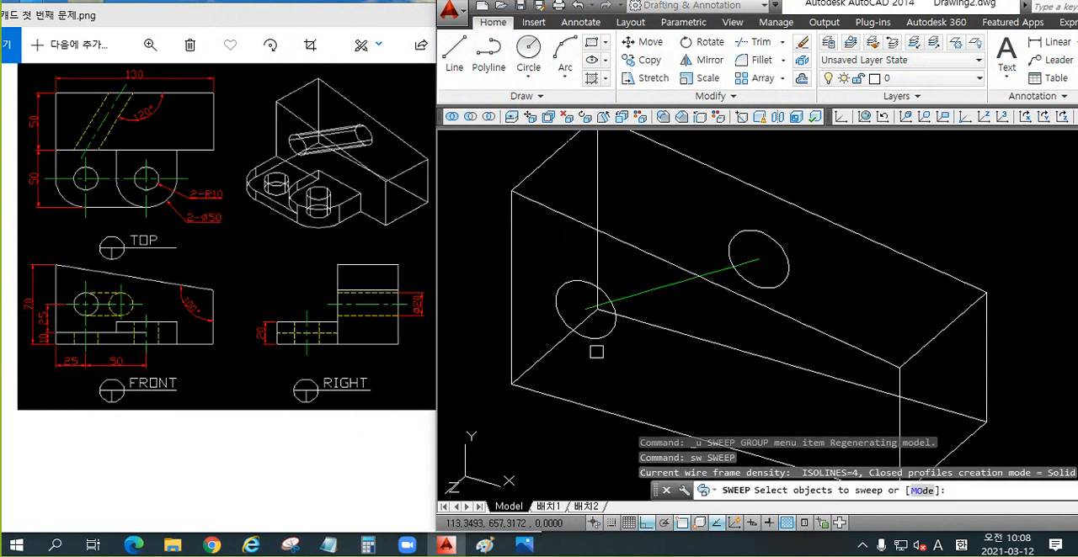
left_click(596, 336)
key("Return")
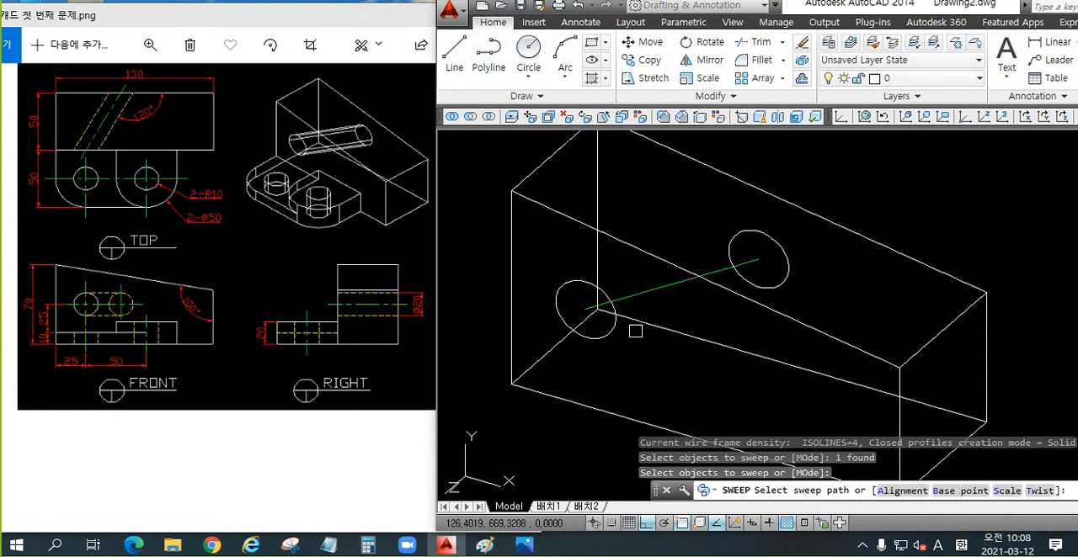
left_click(640, 295)
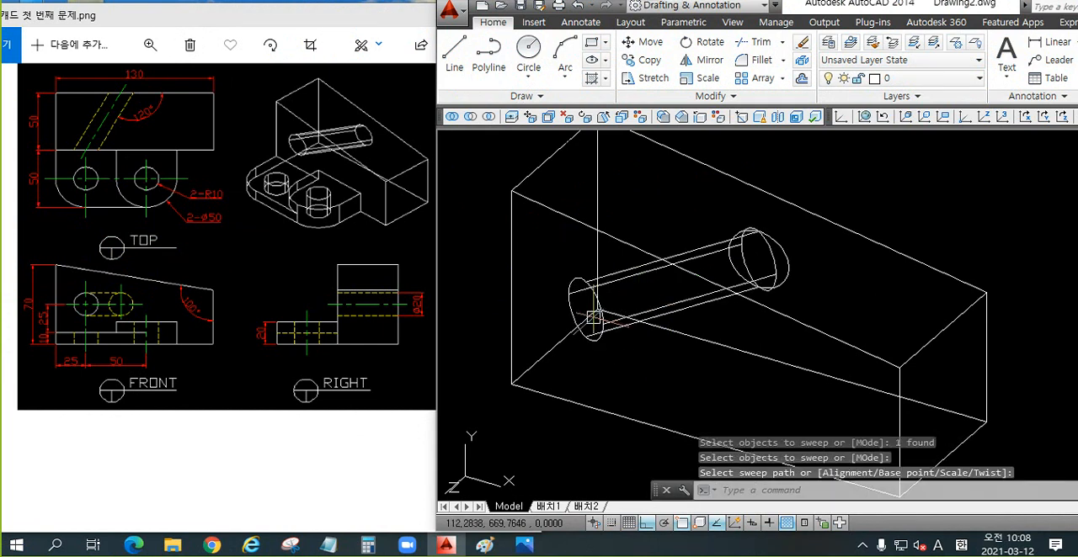
key("ctrl+z")
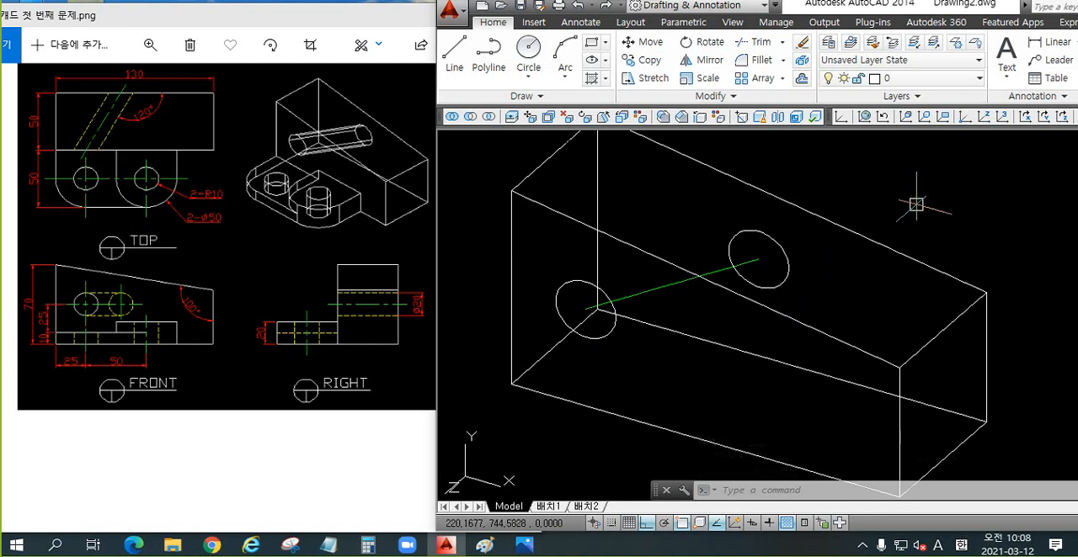
Step: Extrude the front-face circle with the Path option along the slanted green centre line, and undo the extrusion
type("ext")
key("Return")
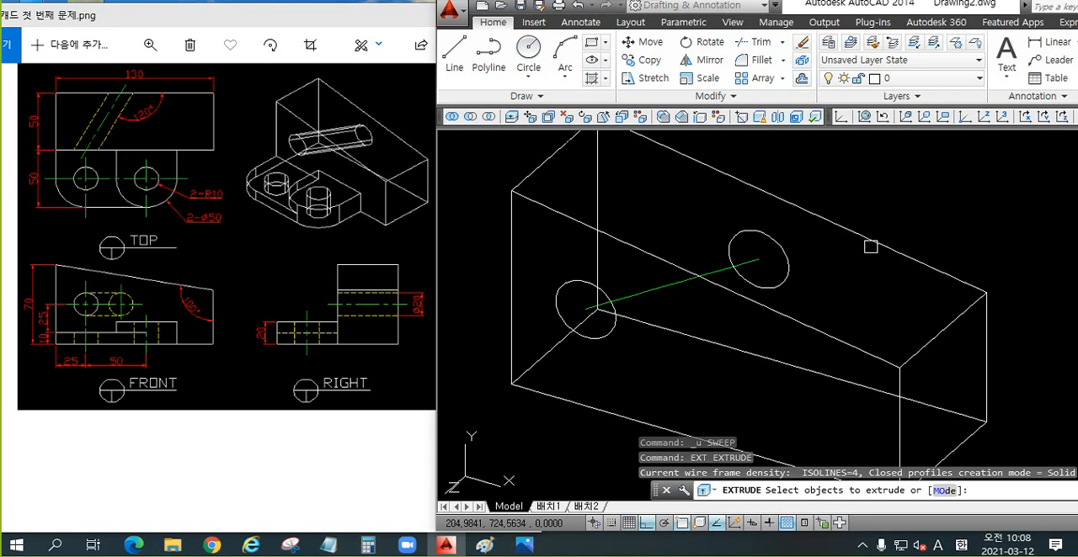
middle_click_drag(785, 294, 655, 348, "shift")
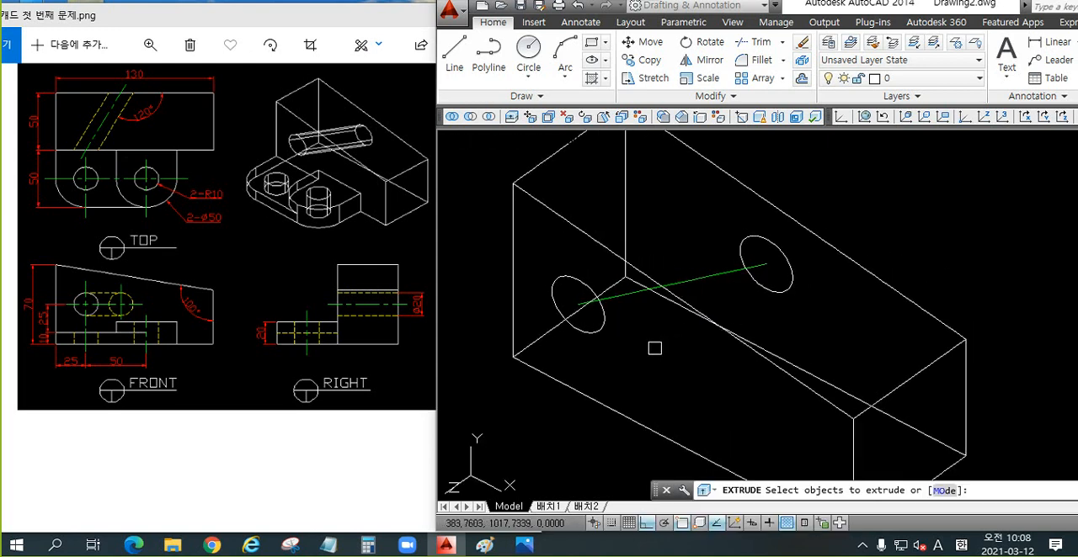
left_click(596, 332)
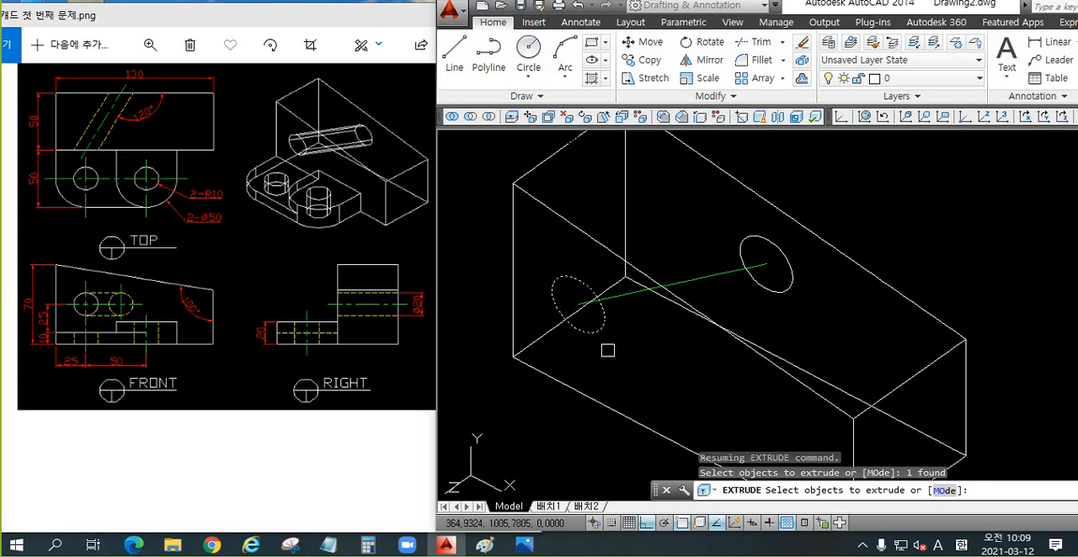
key("Return")
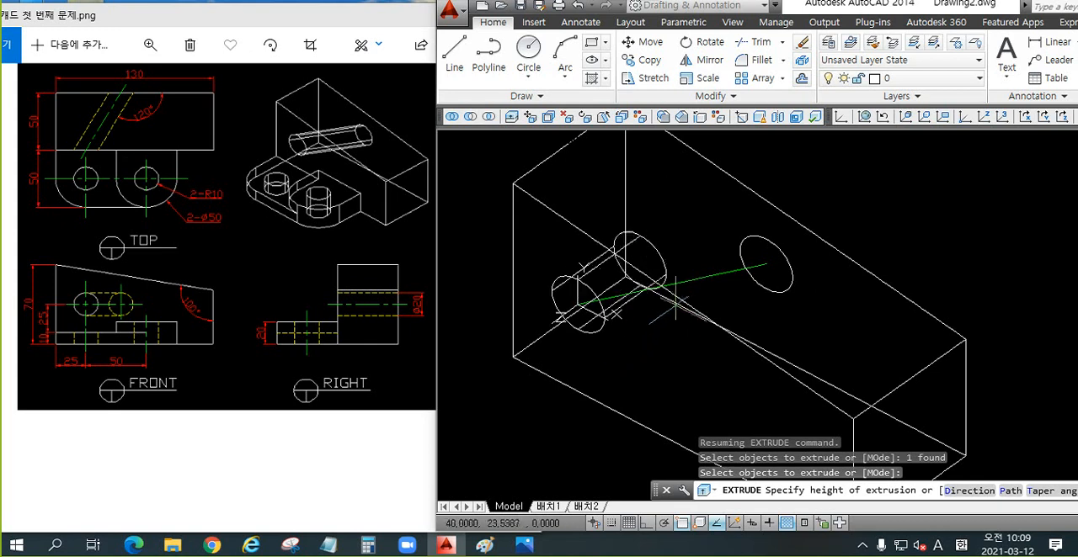
scroll(645, 318, "down", 2)
mouse_move(645, 318)
middle_mouse_down("shift")
mouse_move(662, 320)
mouse_move(639, 319)
middle_mouse_up("shift")
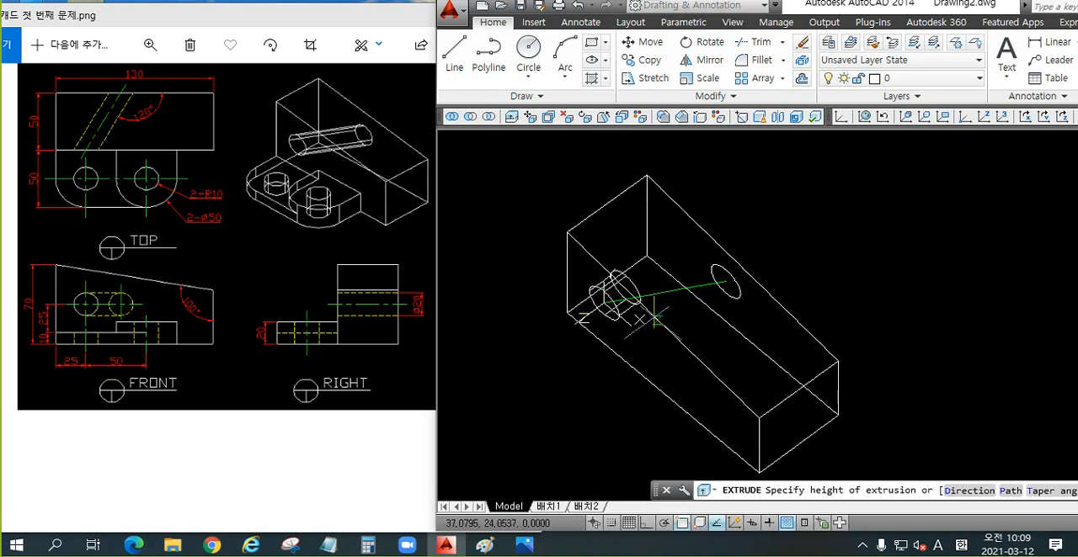
scroll(640, 319, "up", 2)
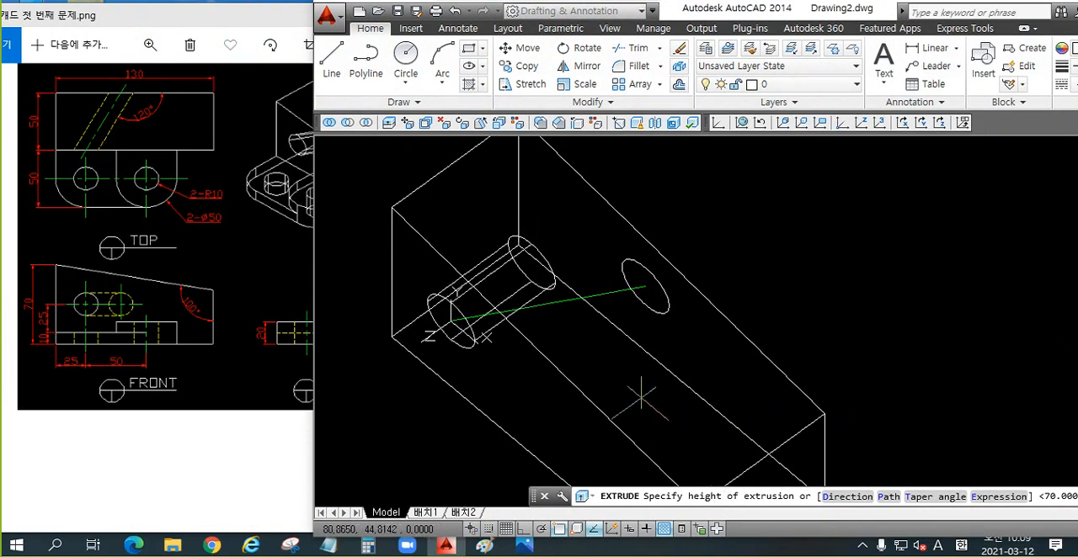
type("p")
key("Return")
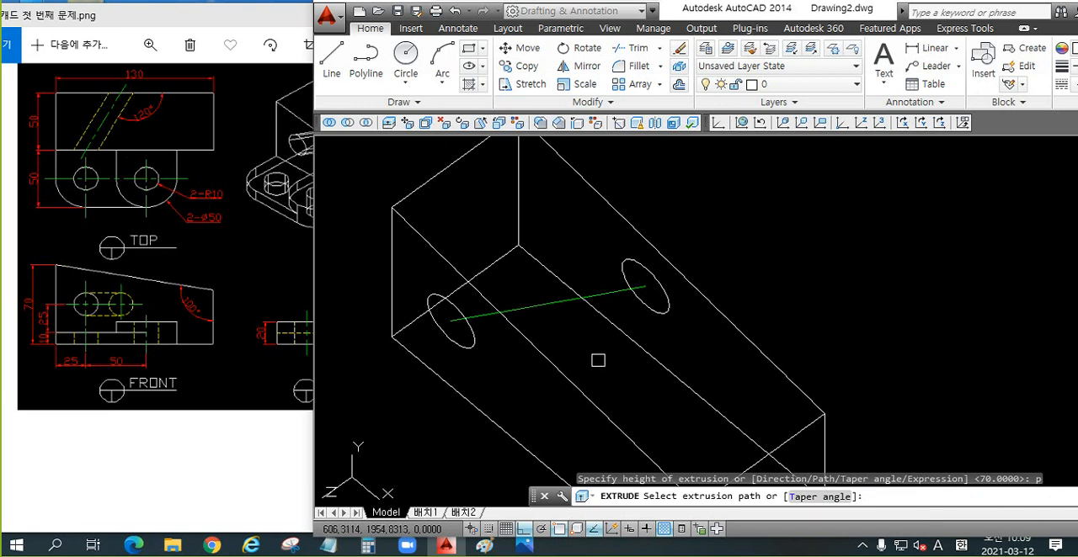
left_click(545, 311)
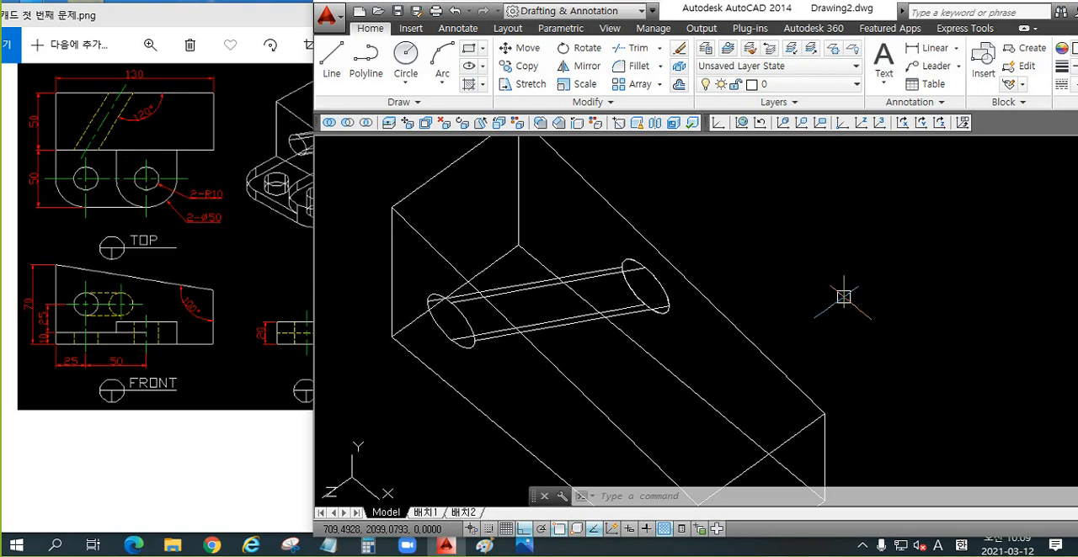
key("Escape")
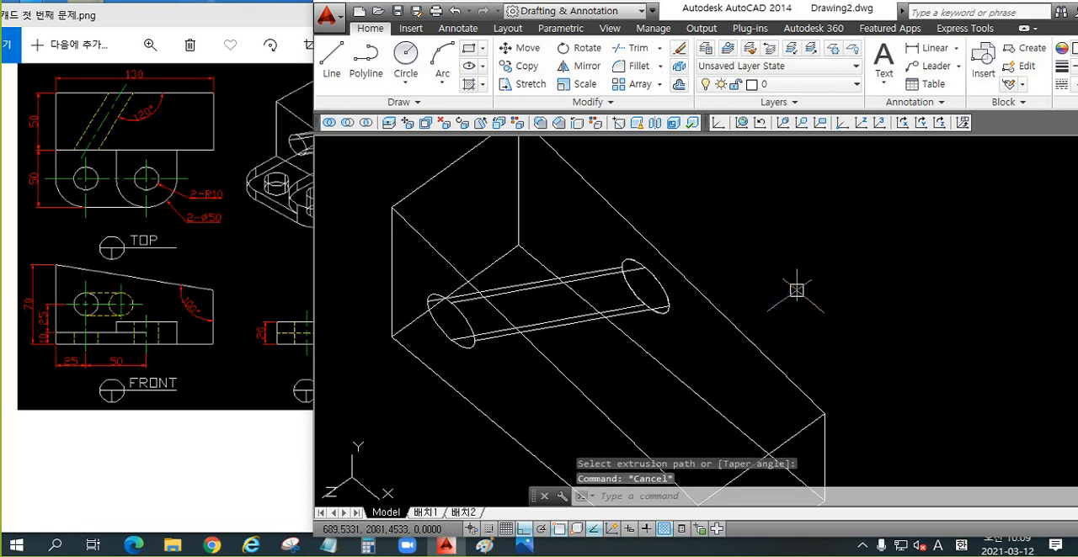
key("ctrl+z")
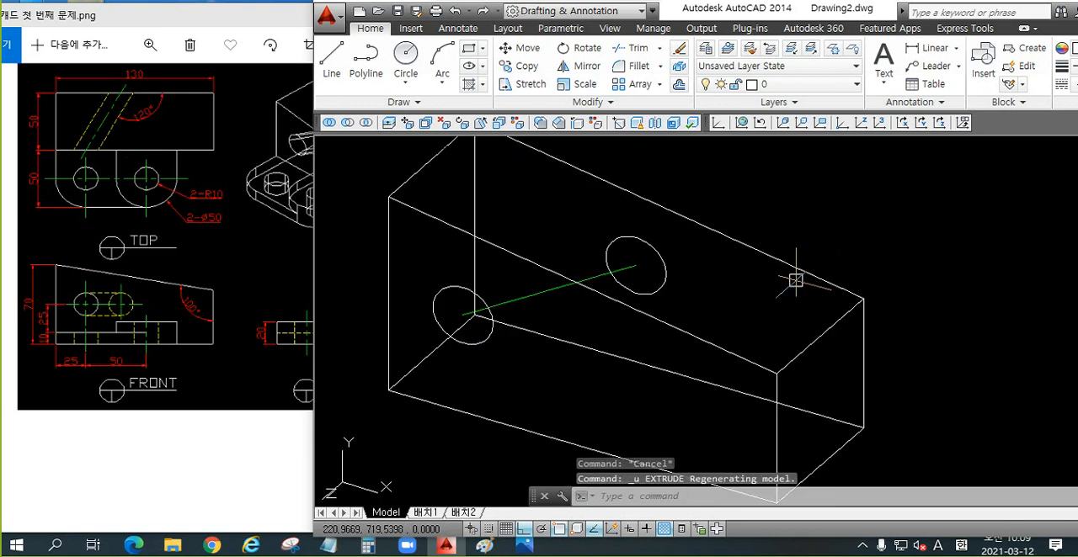
Step: Repeat the path extrusion of the front-face circle along the green line and undo it again
mouse_move(712, 298)
middle_mouse_down("shift")
mouse_move(666, 277)
mouse_move(697, 293)
middle_mouse_up("shift")
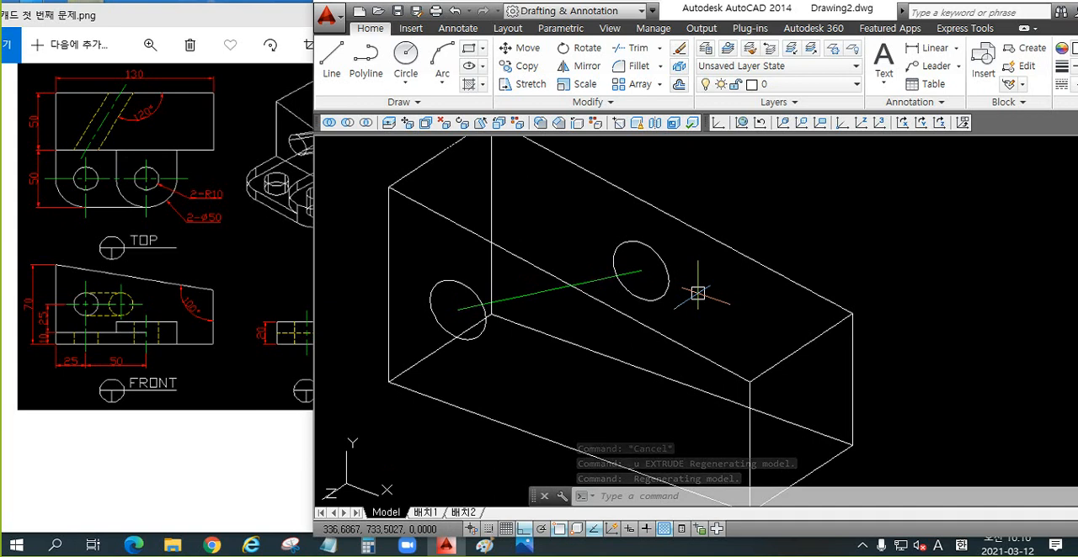
type("ex")
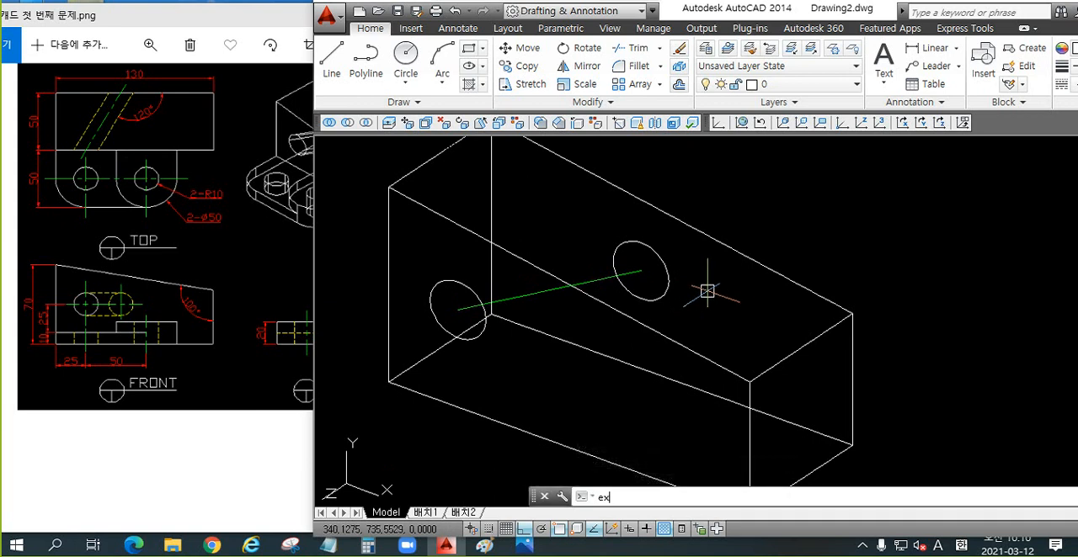
type("t")
key("Return")
left_click(478, 340)
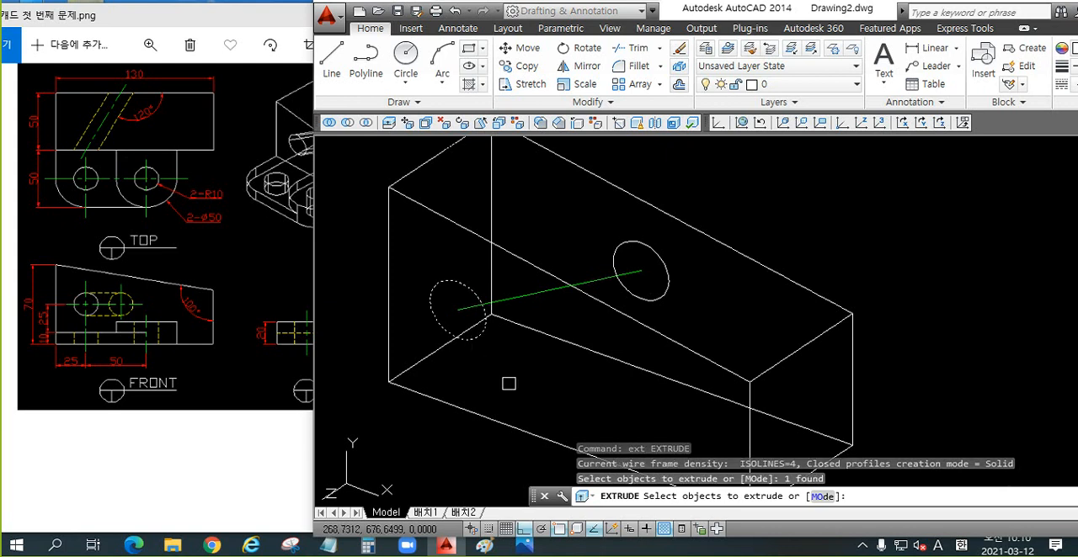
key("Return")
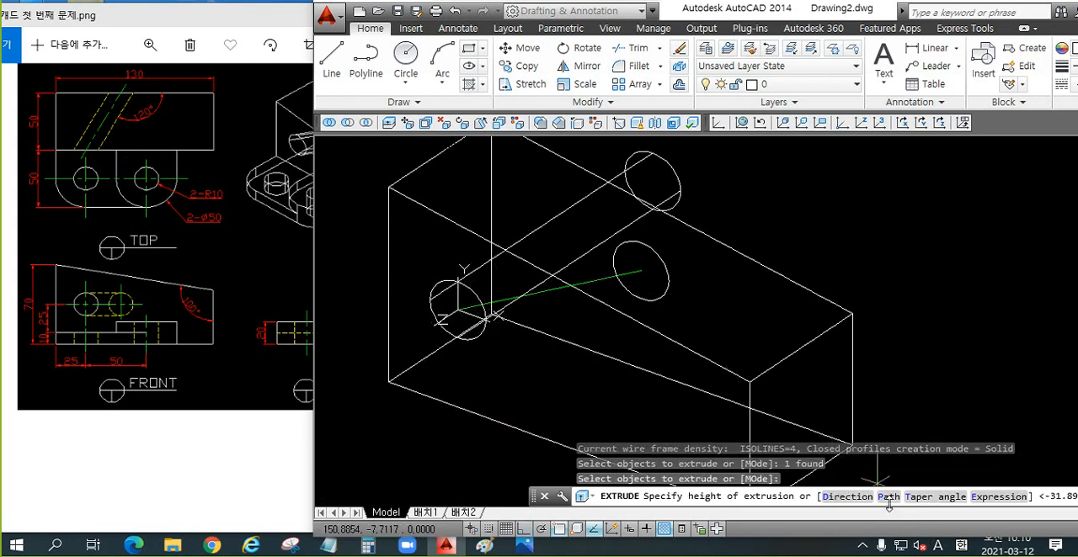
type("p")
key("Return")
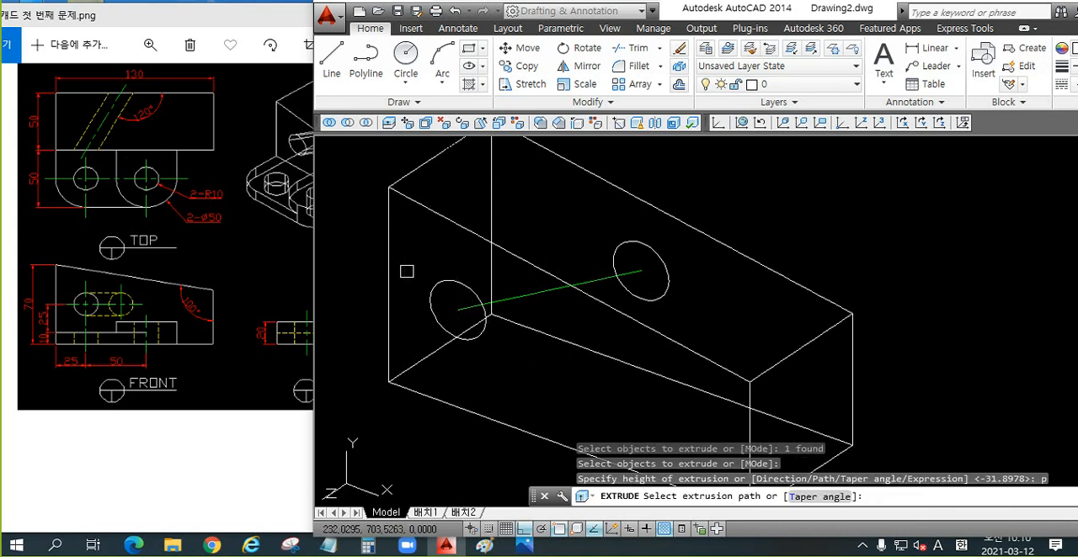
left_click(526, 300)
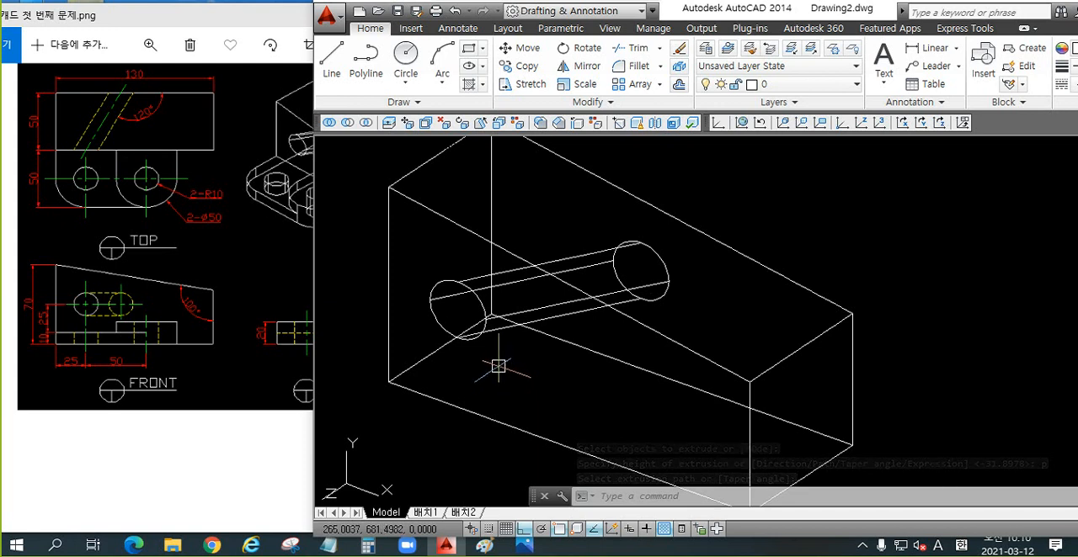
key("ctrl+z")
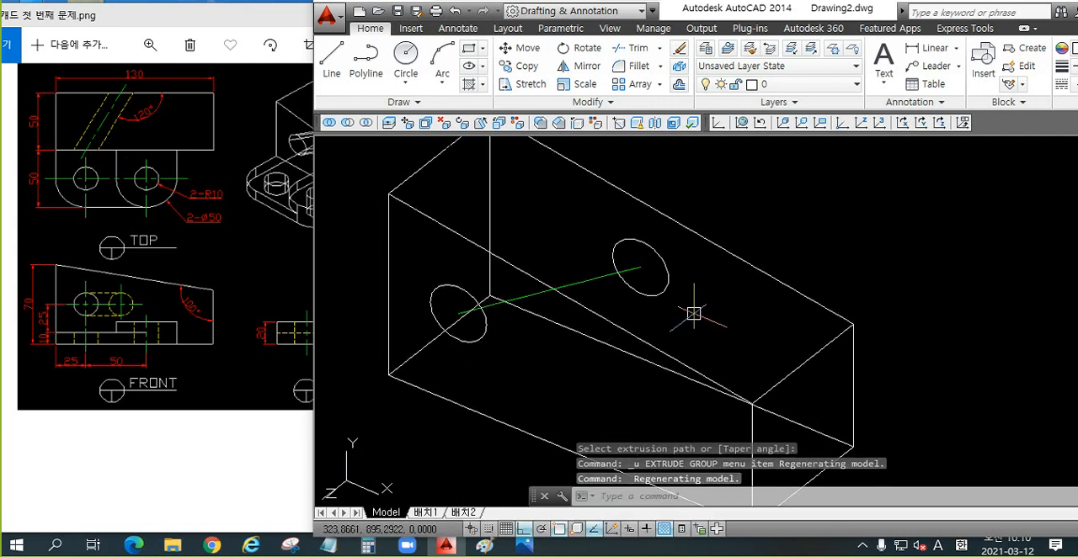
middle_click_drag(693, 315, 702, 312, "shift")
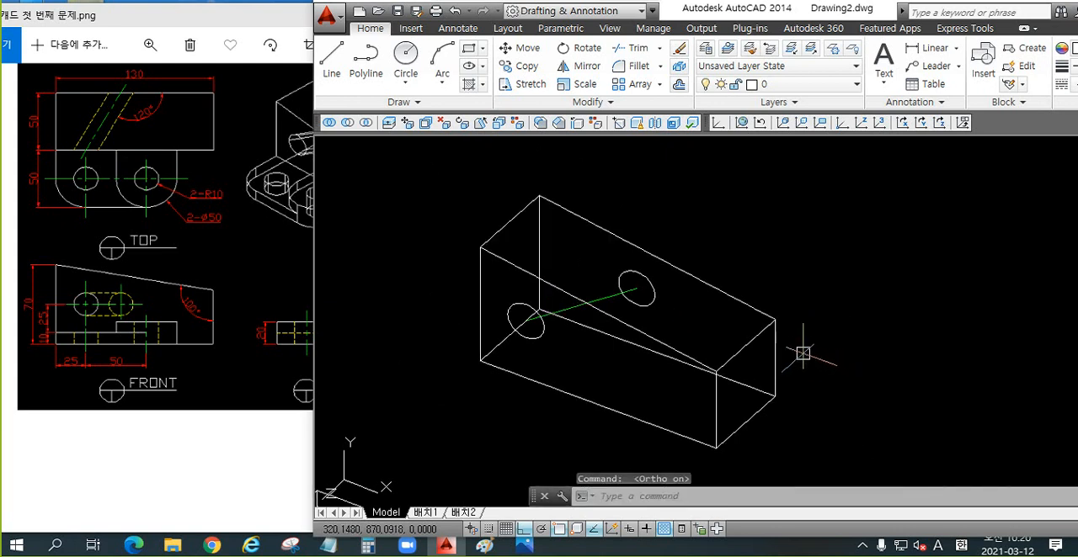
middle_click_drag(803, 345, 693, 325, "shift")
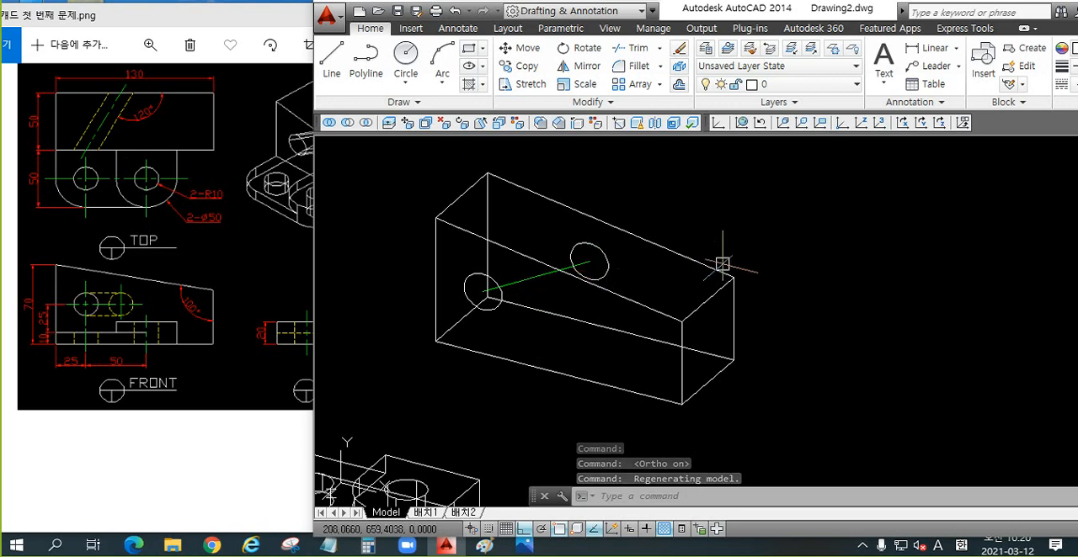
middle_click_drag(822, 295, 611, 287)
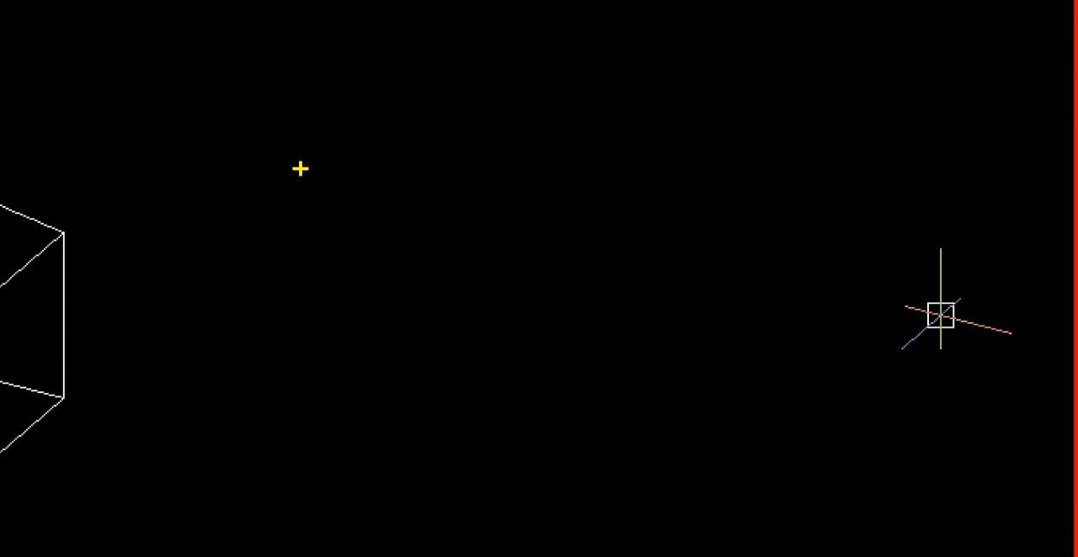
type("tLoft")
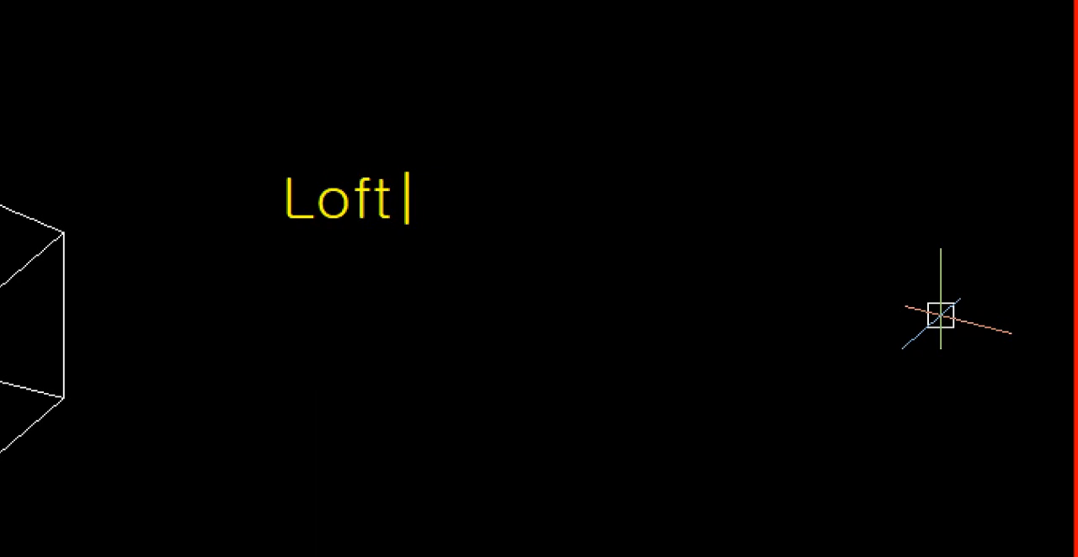
key("Return")
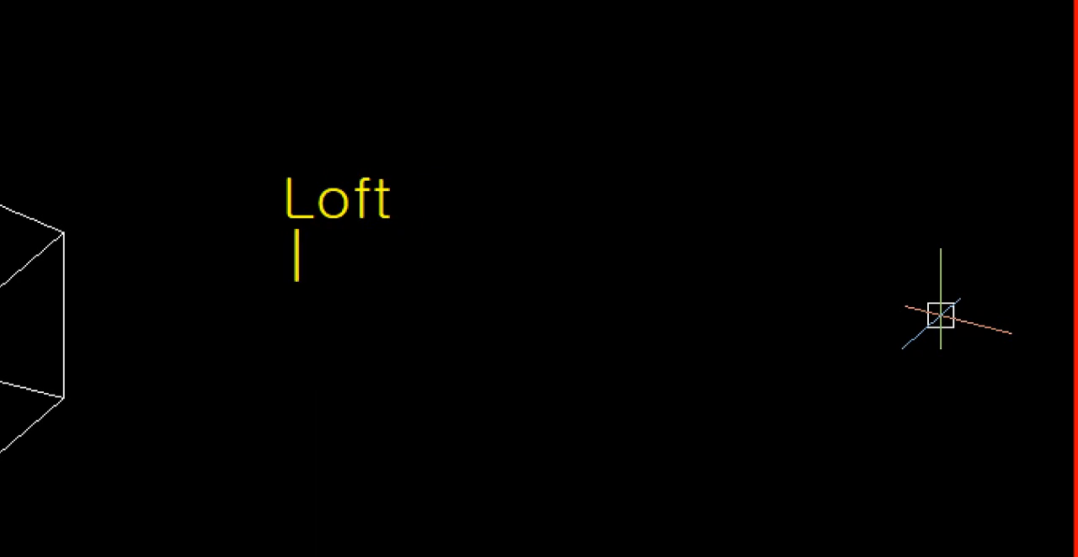
key("Escape")
left_click_drag(324, 278, 238, 350)
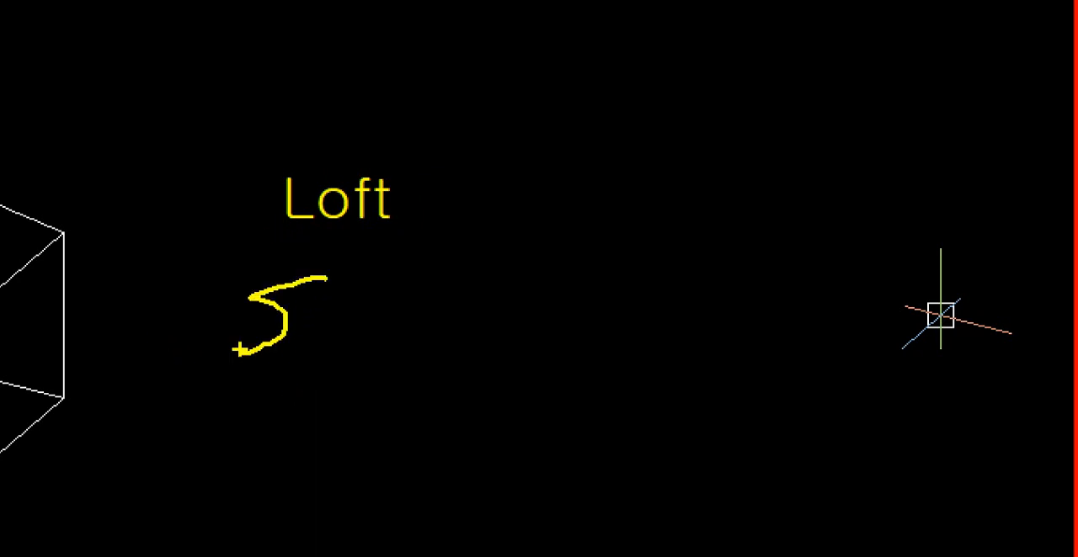
mouse_move(301, 305)
left_mouse_down()
mouse_move(338, 330)
mouse_move(392, 299)
mouse_move(451, 345)
mouse_move(458, 313)
mouse_move(506, 357)
left_mouse_up()
mouse_move(517, 318)
left_mouse_down()
mouse_move(516, 303)
mouse_move(520, 345)
left_mouse_up()
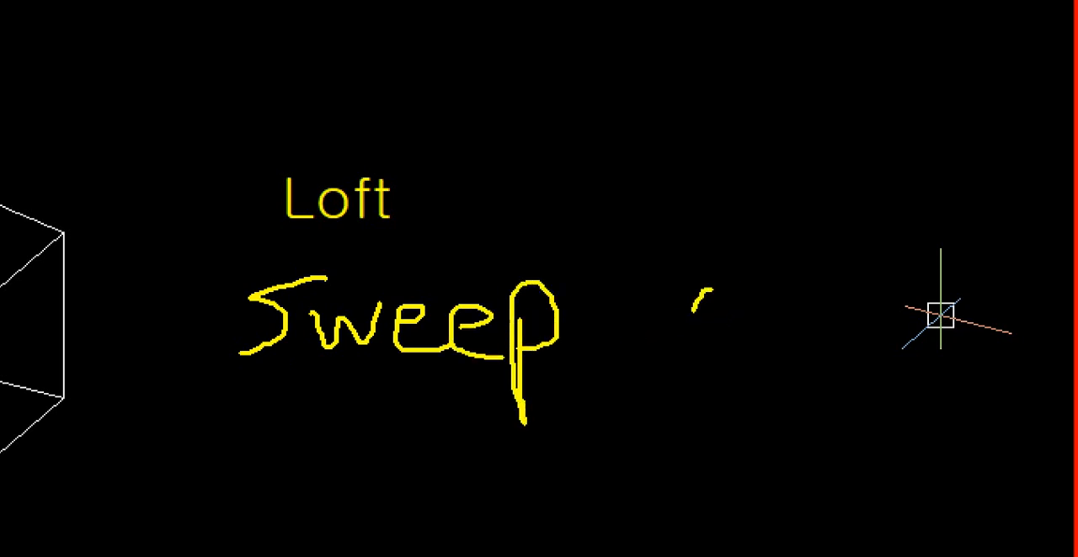
mouse_move(703, 296)
left_mouse_down()
mouse_move(808, 349)
mouse_move(714, 295)
left_mouse_up()
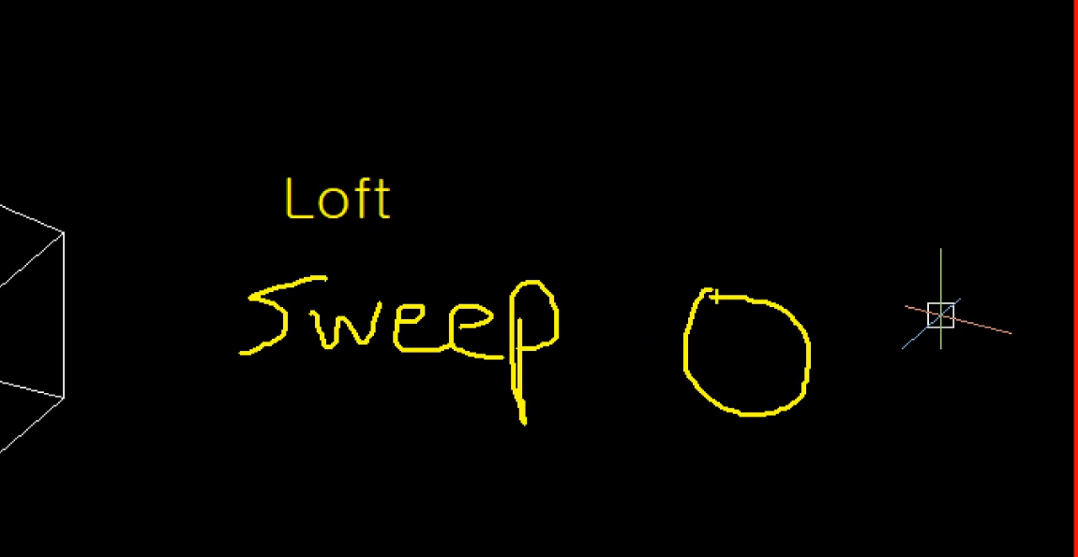
key("r")
mouse_move(751, 364)
left_mouse_down()
mouse_move(813, 310)
mouse_move(937, 263)
mouse_move(1017, 206)
left_mouse_up()
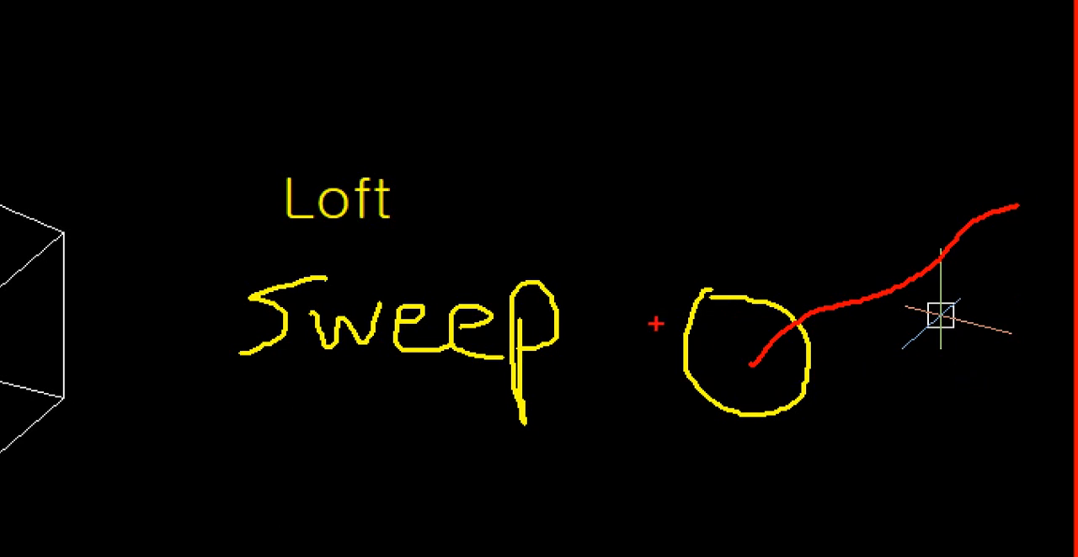
mouse_move(532, 99)
left_mouse_down()
mouse_move(524, 111)
mouse_move(590, 200)
mouse_move(529, 98)
left_mouse_up()
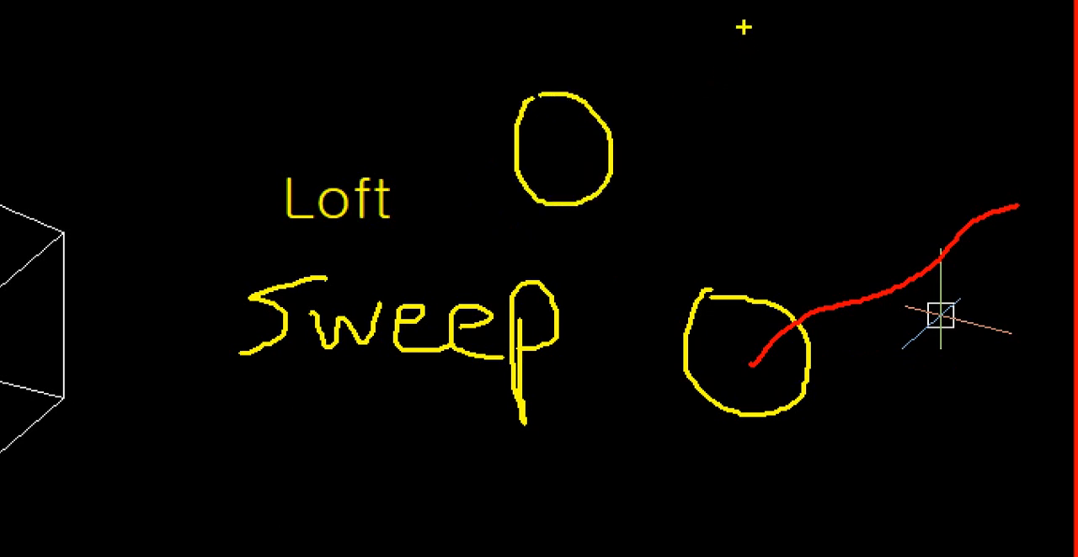
left_click_drag(743, 27, 741, 80)
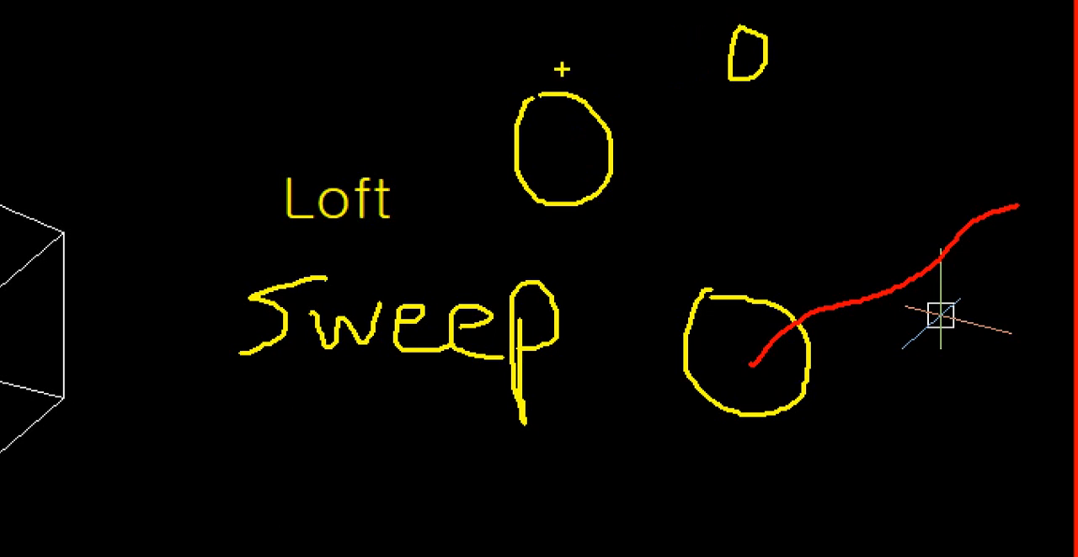
left_click_drag(547, 79, 744, 8)
mouse_move(655, 182)
left_mouse_down()
mouse_move(768, 100)
mouse_move(699, 183)
left_mouse_up()
left_click_drag(680, 114, 743, 145)
left_click_drag(665, 10, 631, 82)
left_click_drag(626, 10, 692, 62)
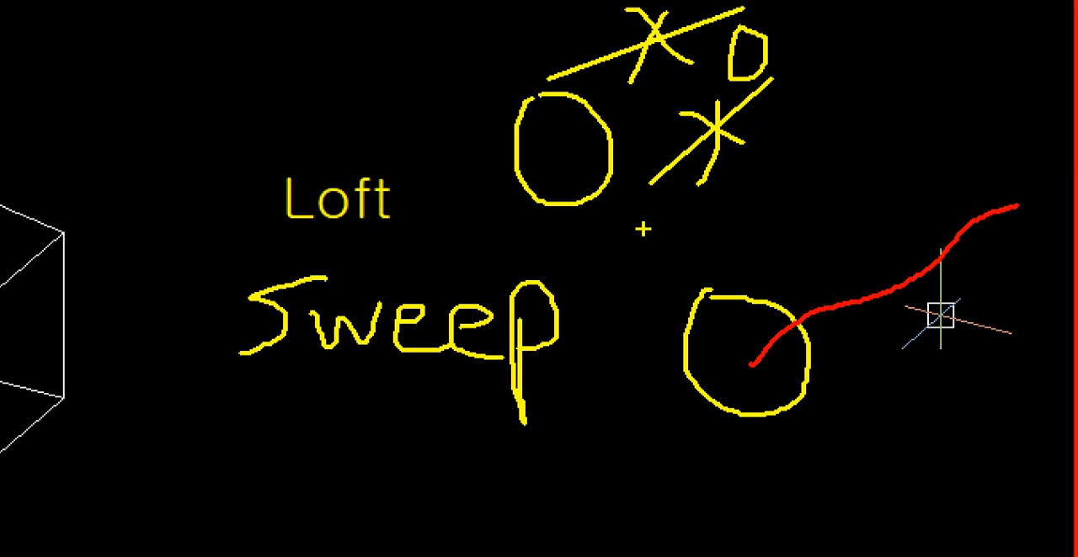
left_click_drag(197, 434, 549, 453)
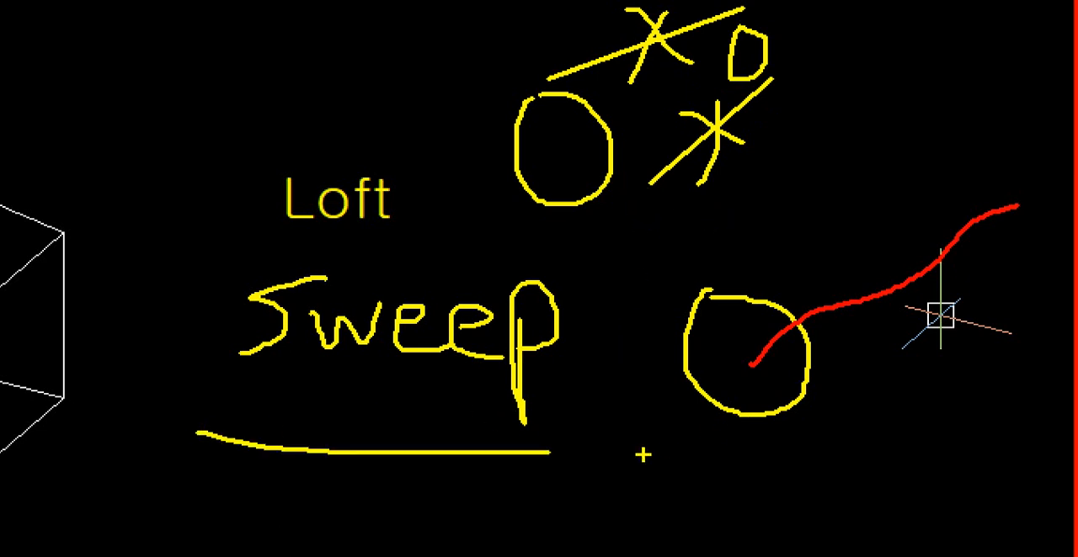
left_click_drag(642, 454, 795, 455)
left_click_drag(899, 352, 939, 289)
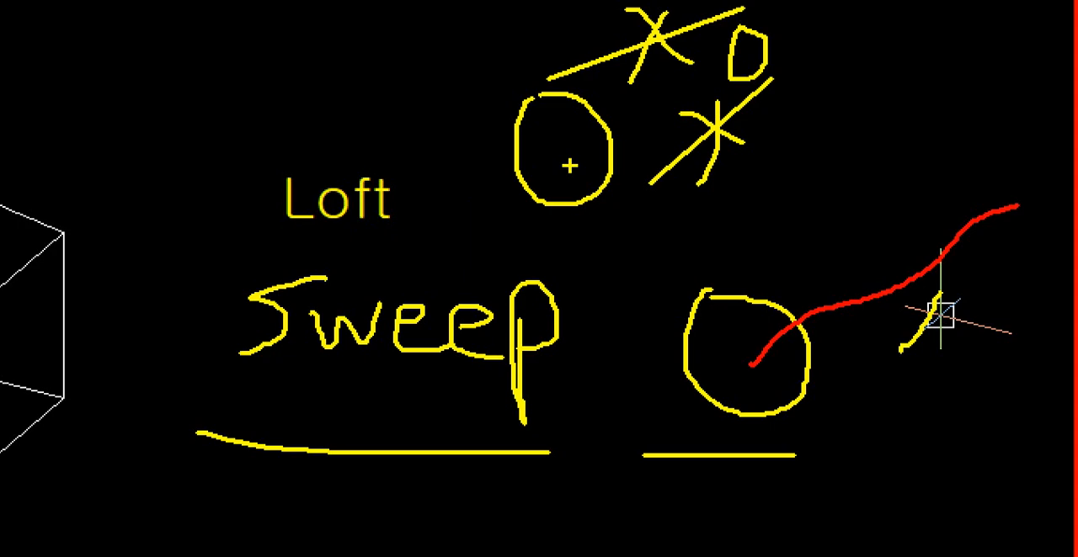
key("Escape")
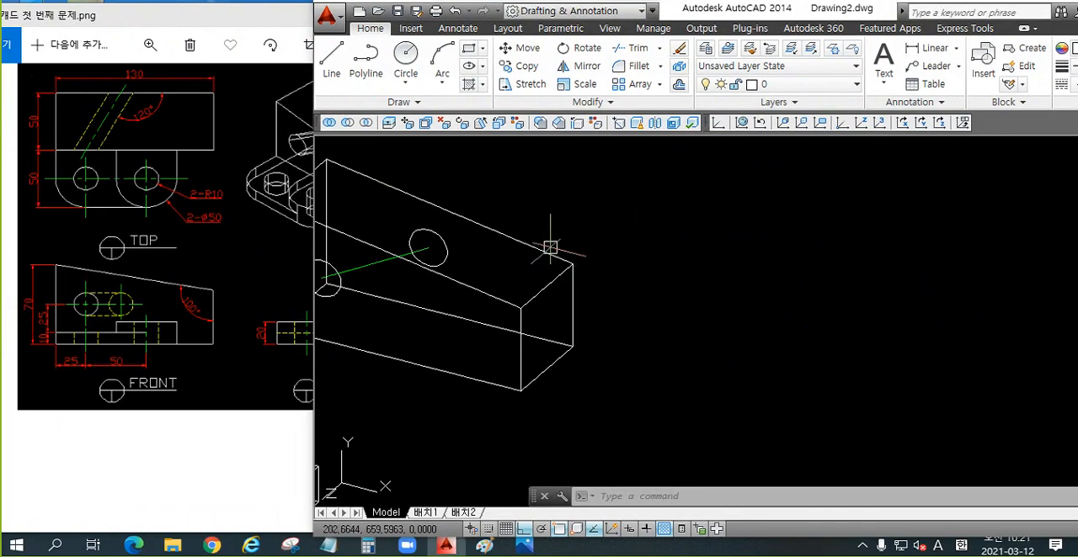
middle_click_drag(550, 245, 721, 244, "shift")
key("ctrl+1")
left_click(635, 241)
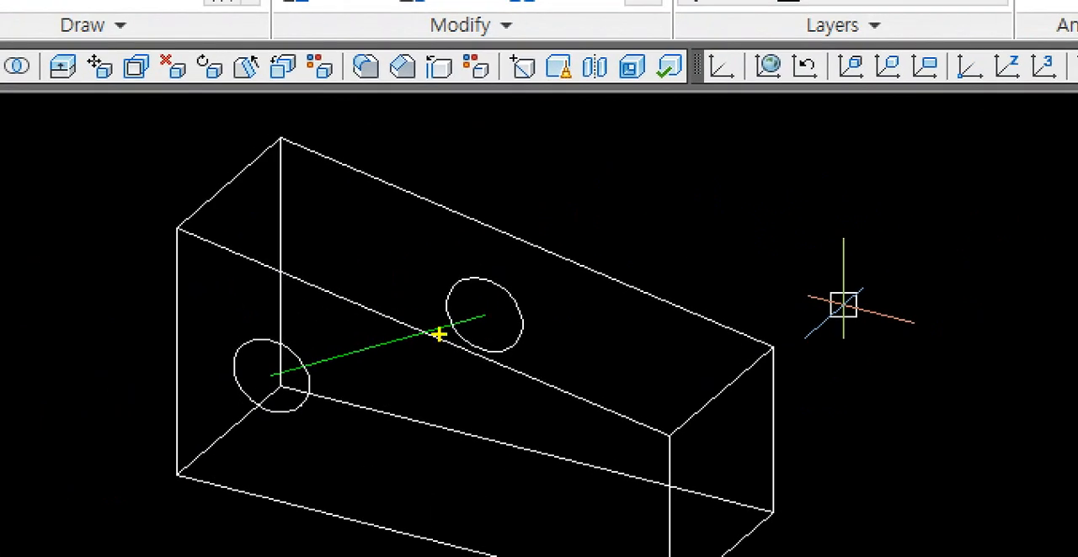
mouse_move(237, 367)
left_mouse_down()
mouse_move(304, 409)
mouse_move(274, 343)
left_mouse_up()
mouse_move(462, 278)
left_mouse_down()
mouse_move(454, 328)
mouse_move(520, 315)
mouse_move(467, 278)
left_mouse_up()
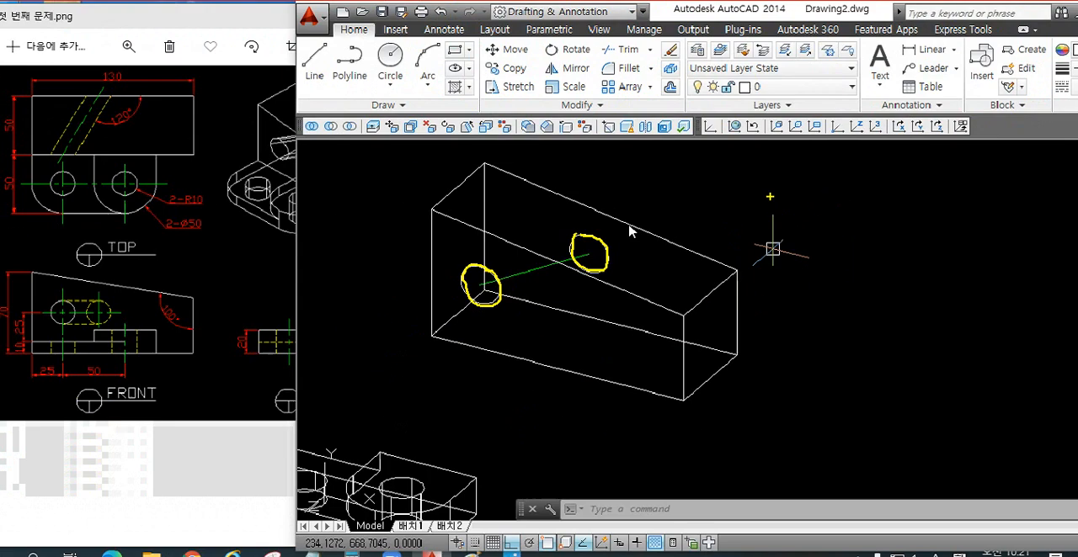
key("Escape")
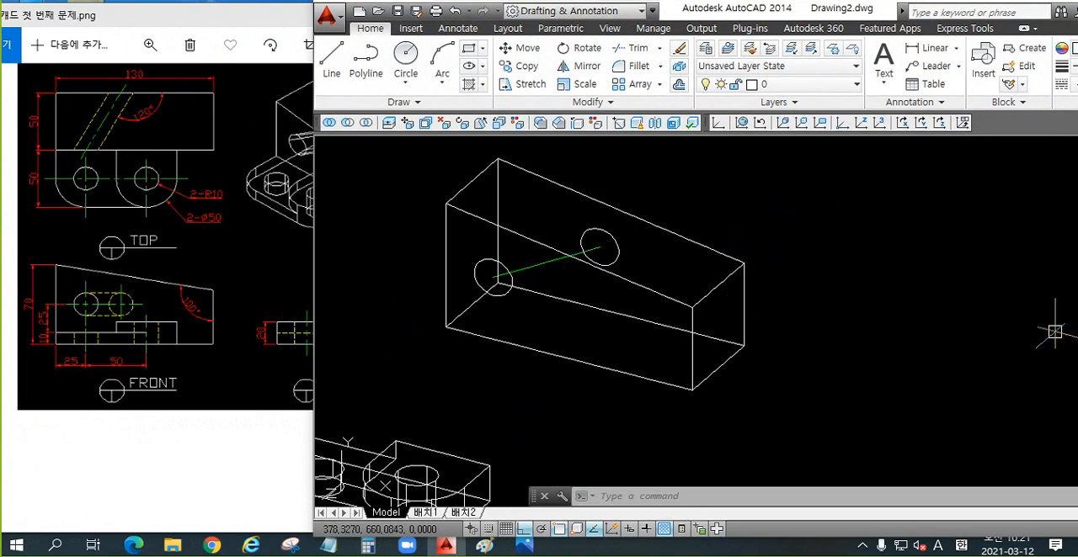
Step: Loft a solid from the front-face circle to the rear-face circle of the tapered block, using the Cross sections only option
type("LoFt")
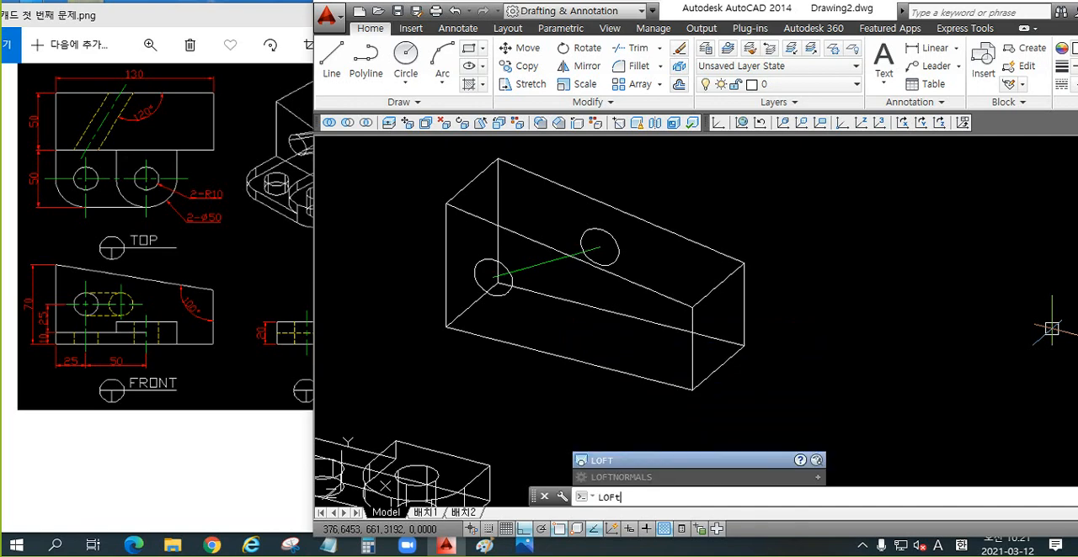
key("ctrl+1")
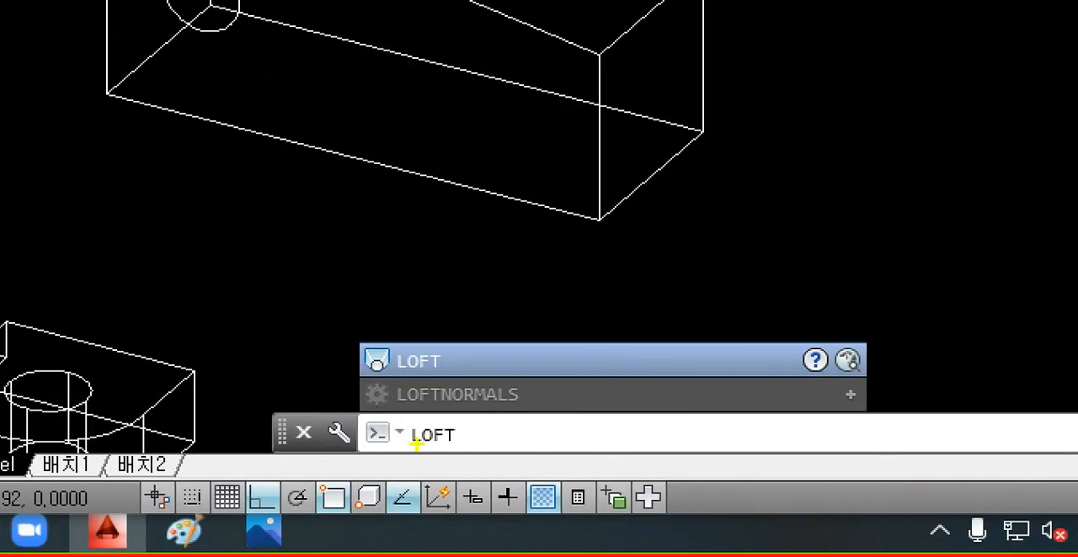
left_click_drag(392, 424, 477, 455, "ctrl")
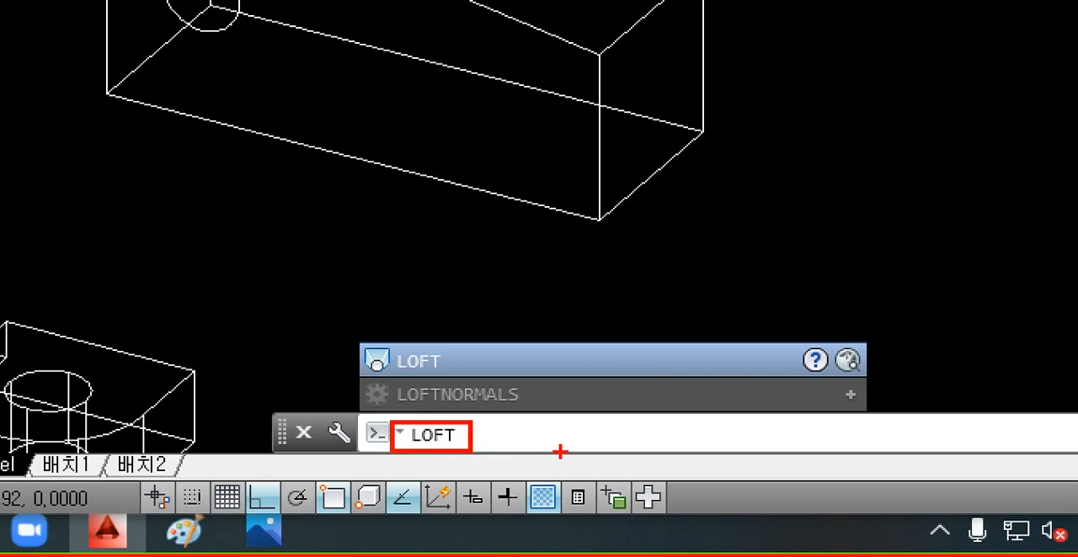
key("Escape")
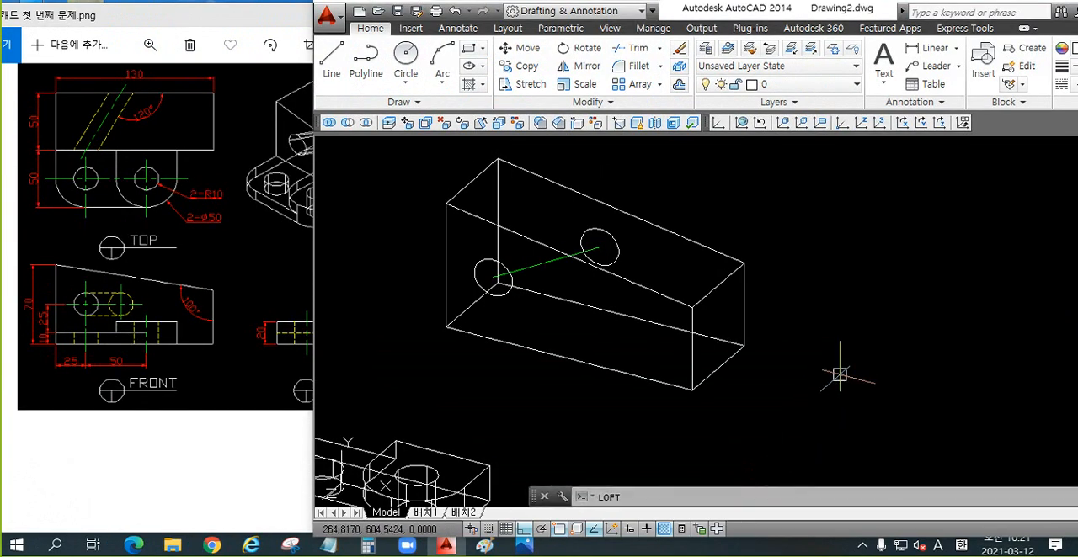
key("Return")
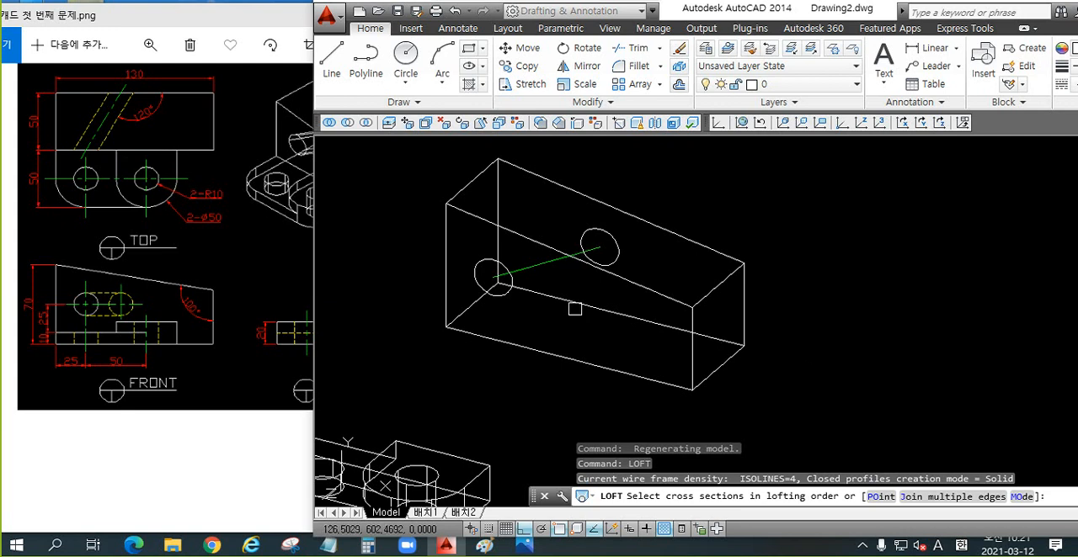
scroll(519, 286, "up", 3)
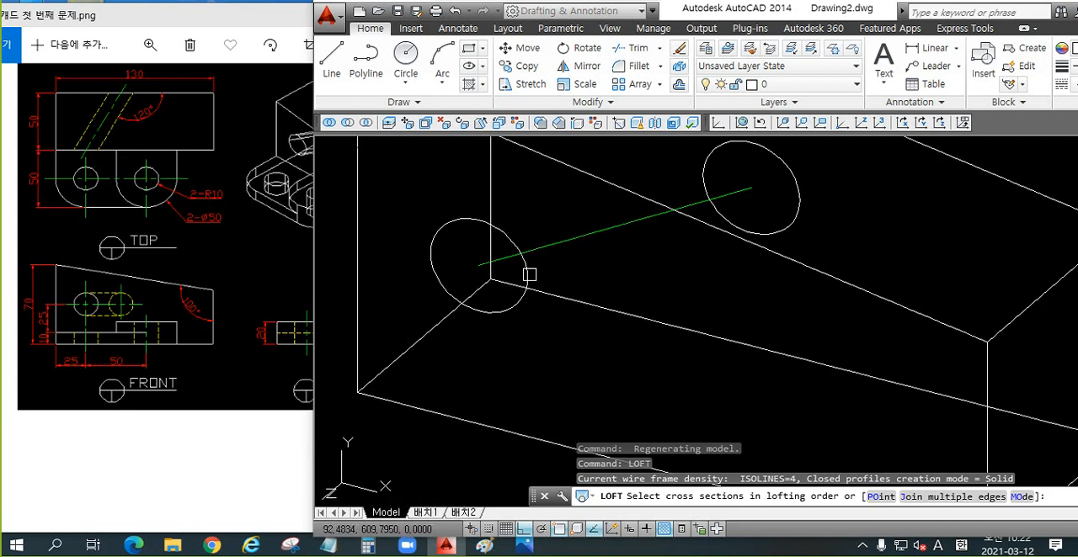
left_click(524, 273)
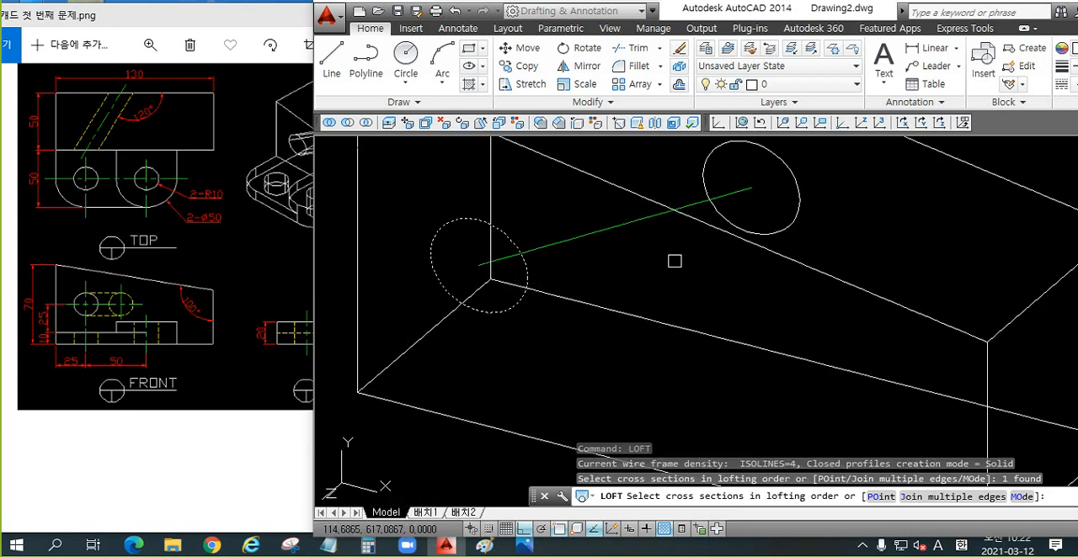
left_click(798, 192)
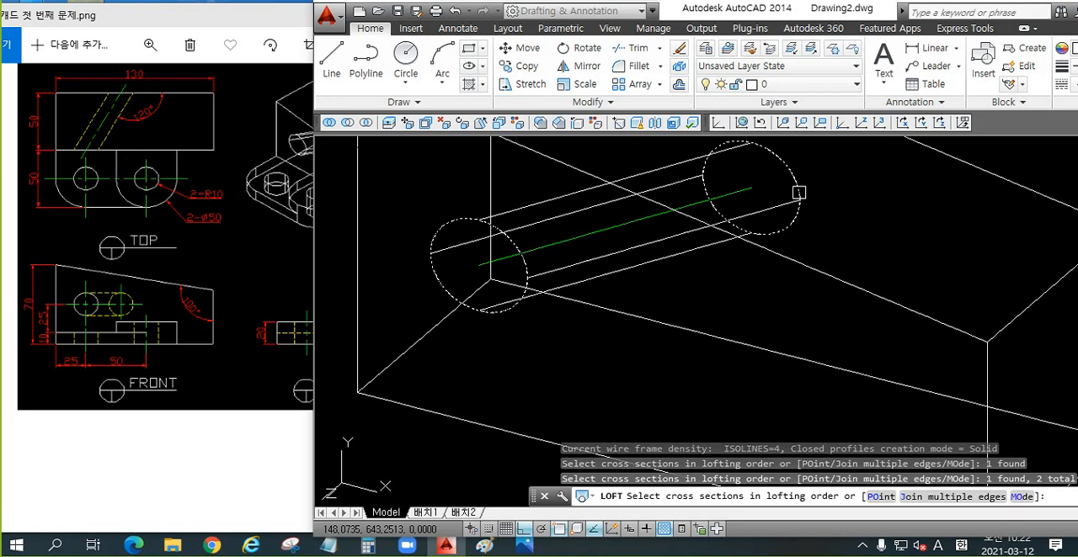
key("Return")
key("Return")
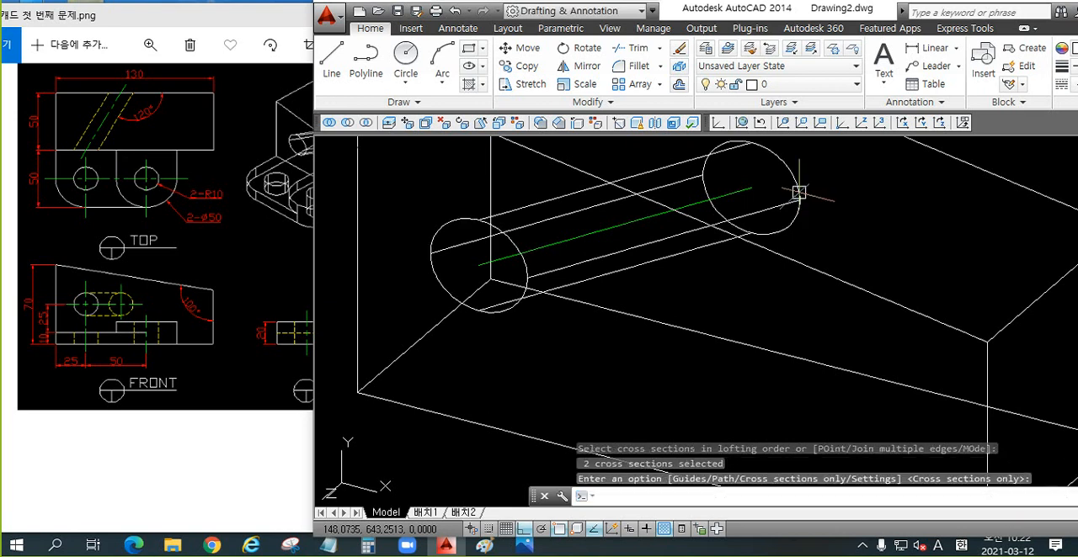
Step: Check the lofted cylinder in a shaded visual style and return to the 2D Wireframe style
middle_click_drag(892, 304, 887, 340)
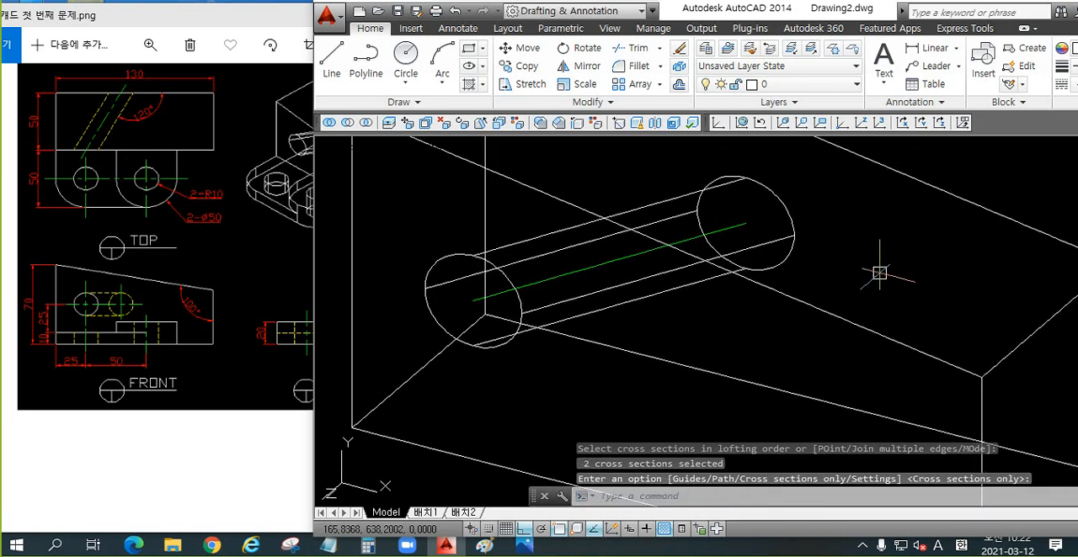
type("SHA")
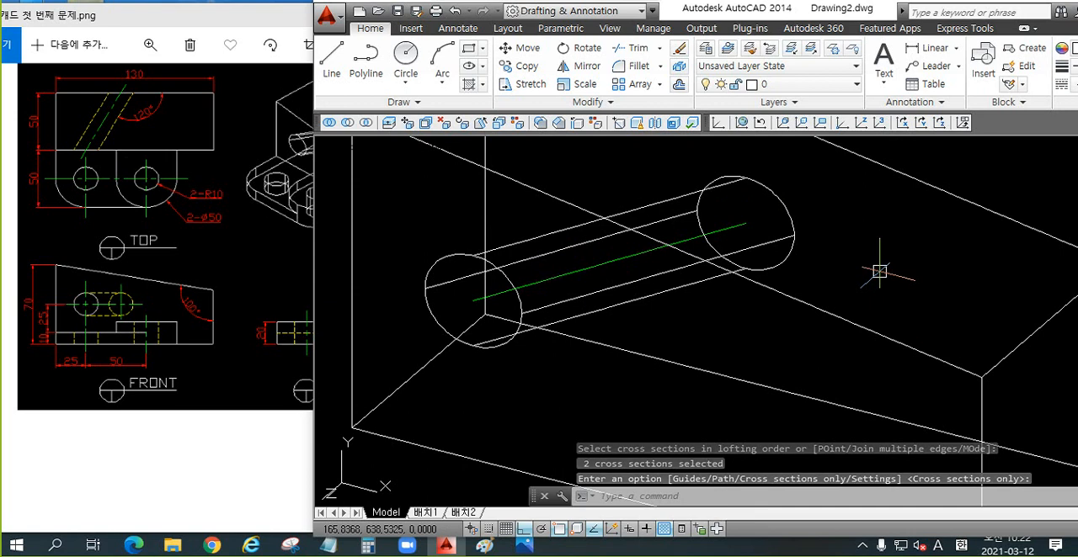
key("Return")
type("2")
key("Return")
Step: Turn ortho mode off and draw a rectangle in the empty space beside the tapered block
key("F8")
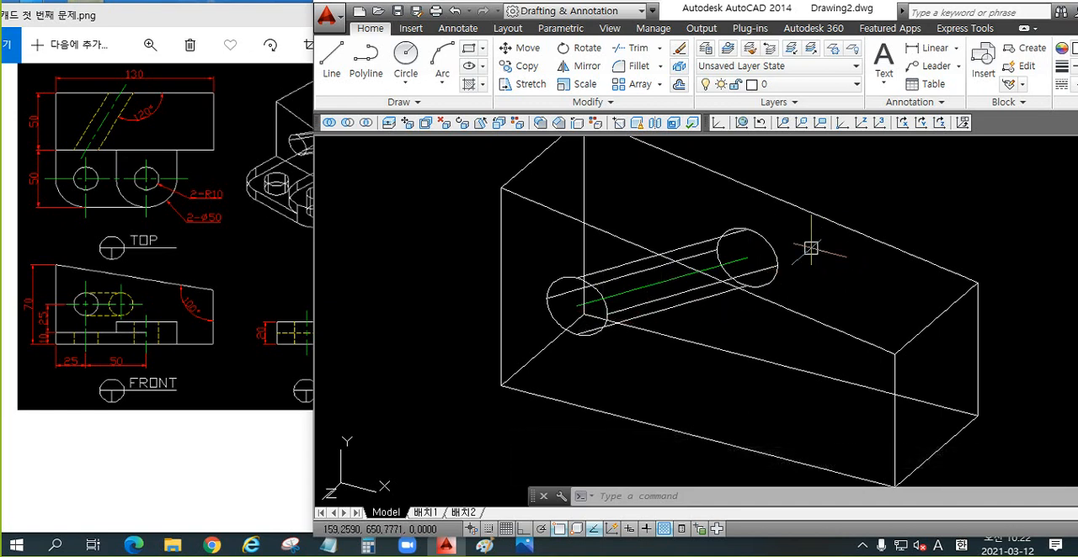
scroll(606, 244, "down", 2)
middle_click_drag(785, 285, 464, 233)
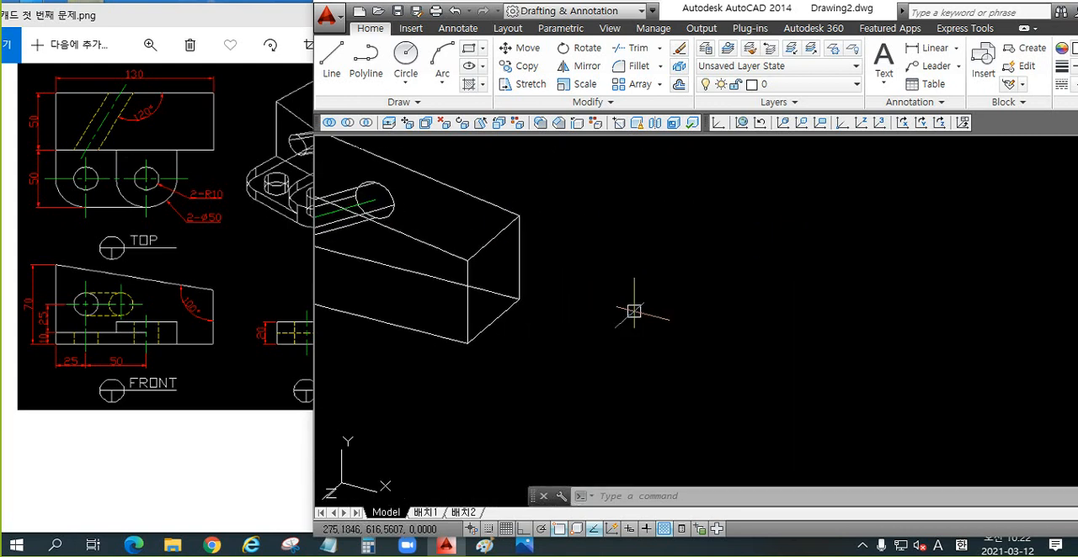
type("rec")
key("Return")
left_click(684, 322)
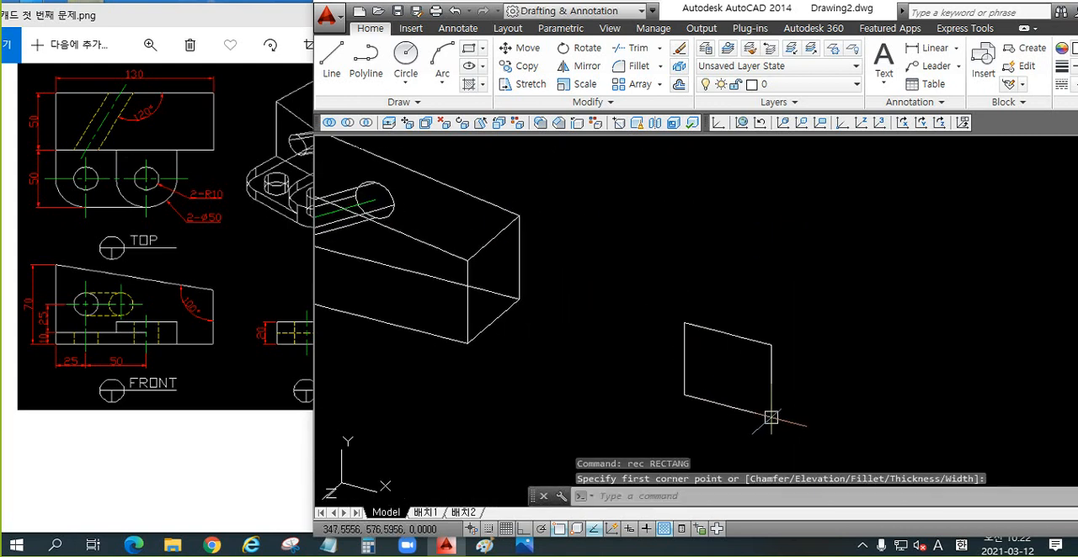
left_click(770, 417)
Step: Draw a helper line between the midpoints of the rectangle's upper and lower edges
scroll(760, 419, "up", 2)
type("l")
key("Return")
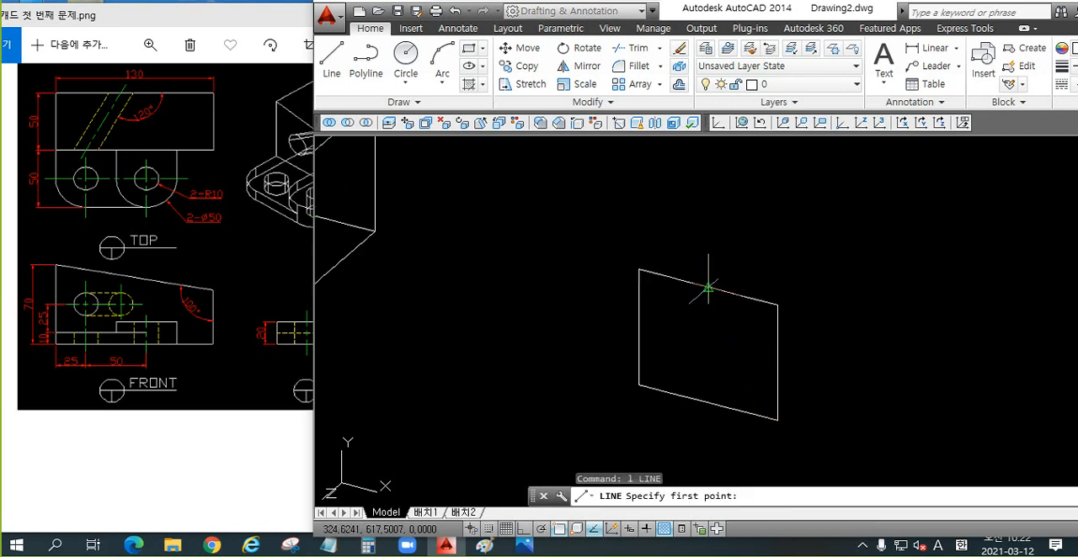
left_click(707, 288)
left_click(707, 402)
key("Return")
Step: Draw a circle centred on the helper line's midpoint inside the rectangle, and erase the helper line
type("c")
key("Return")
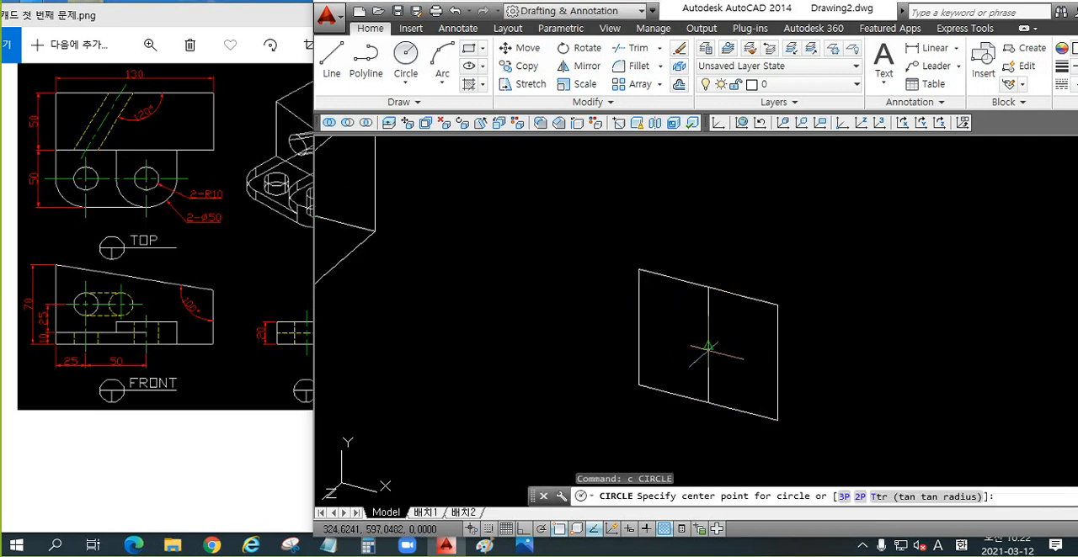
left_click(707, 346)
left_click(725, 372)
left_click(707, 336)
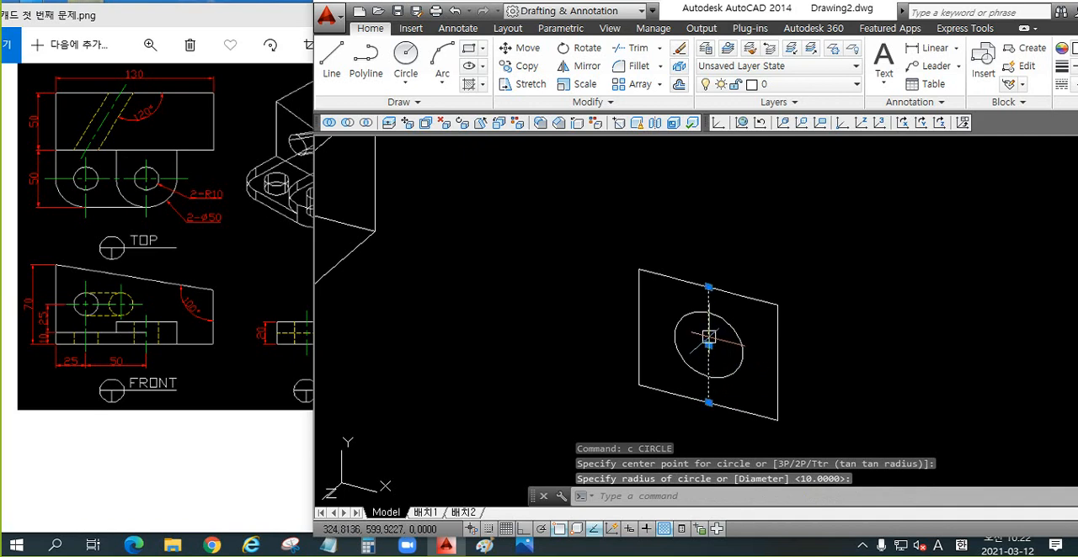
key("Delete")
Step: Move the circle straight out of the rectangle's plane along the Z direction with ortho mode on
scroll(656, 360, "down", 3)
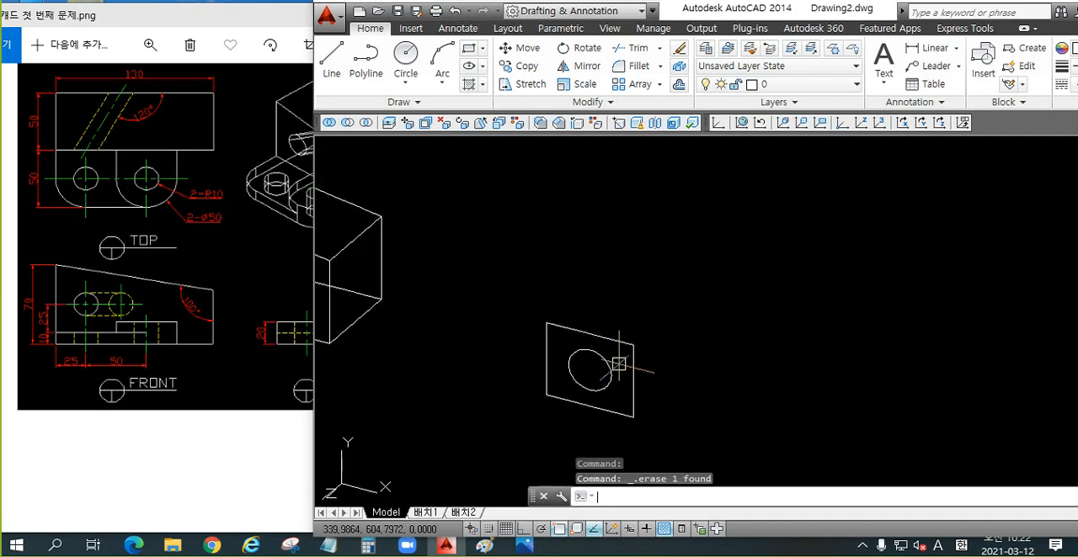
type("m")
key("Return")
left_click(612, 360)
key("Return")
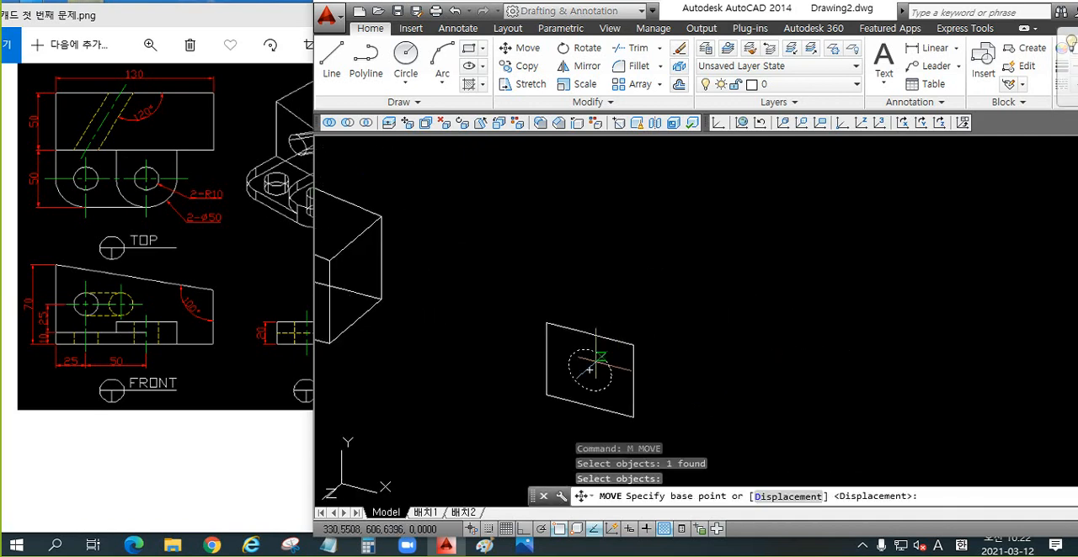
left_click(593, 362)
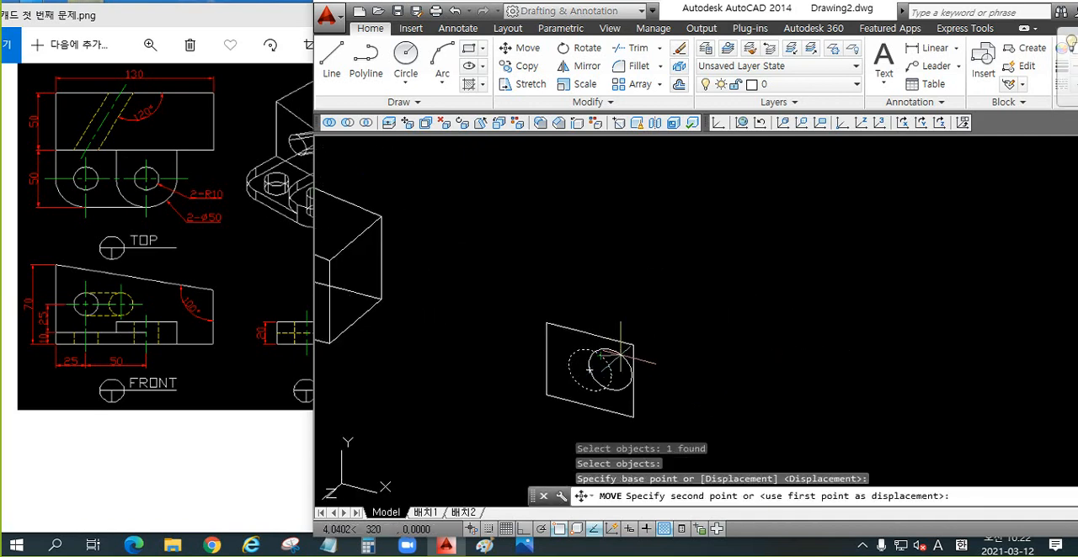
left_click(526, 527)
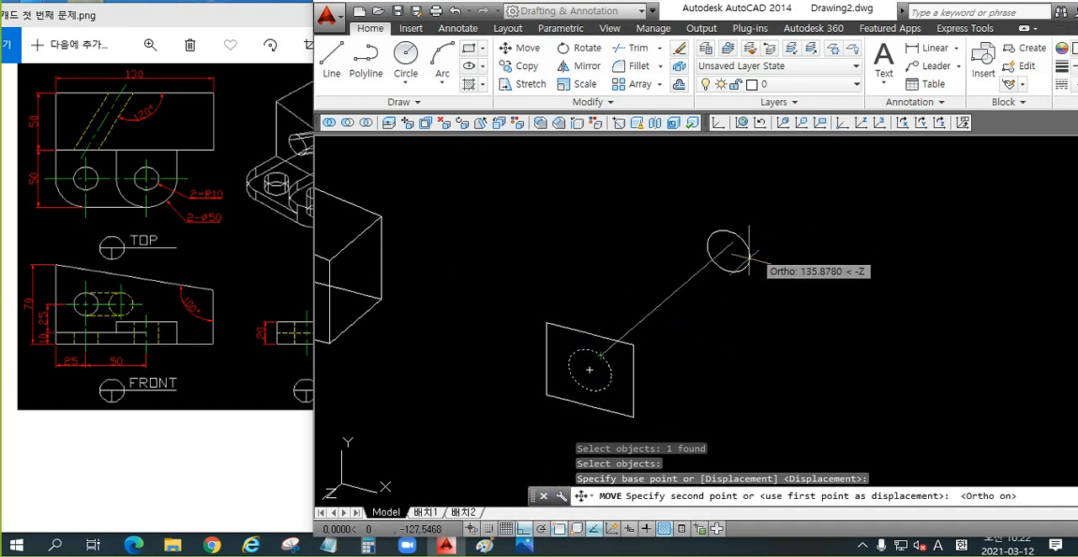
left_click(684, 298)
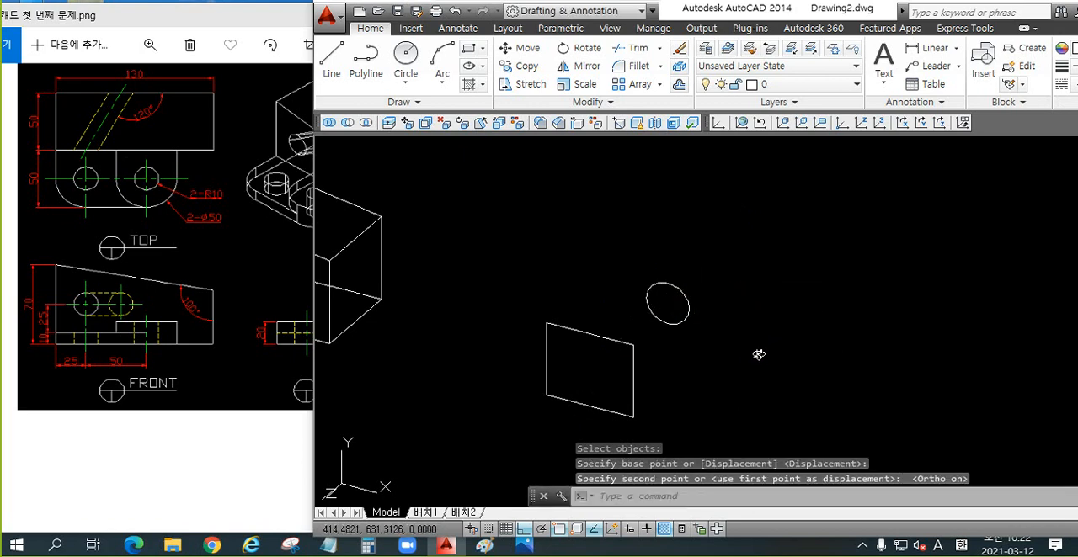
Step: Loft the rectangle and the separated circle into a solid using cross sections only
mouse_move(757, 354)
middle_mouse_down("shift")
mouse_move(649, 358)
mouse_move(752, 358)
middle_mouse_up("shift")
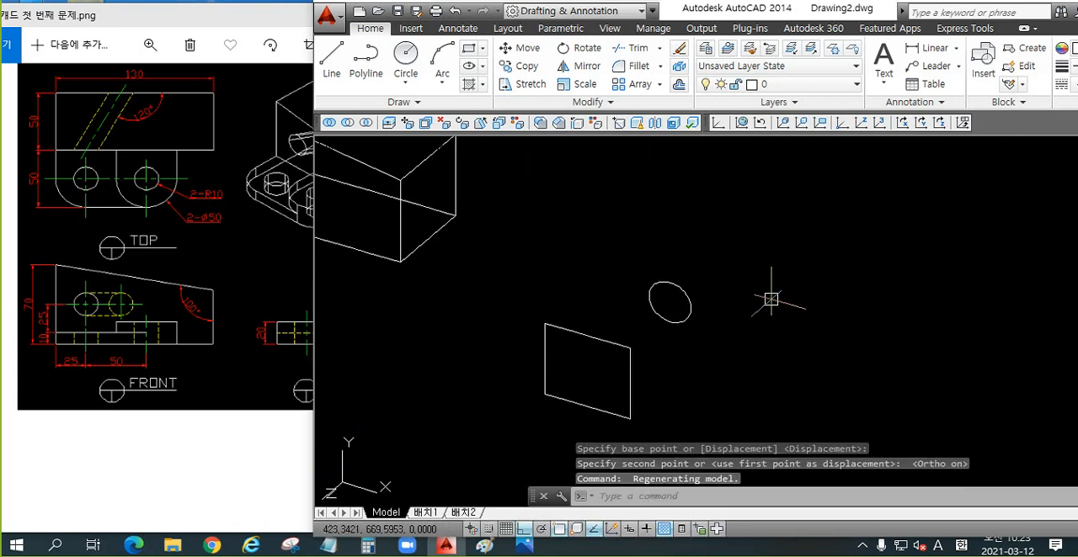
type("Lo")
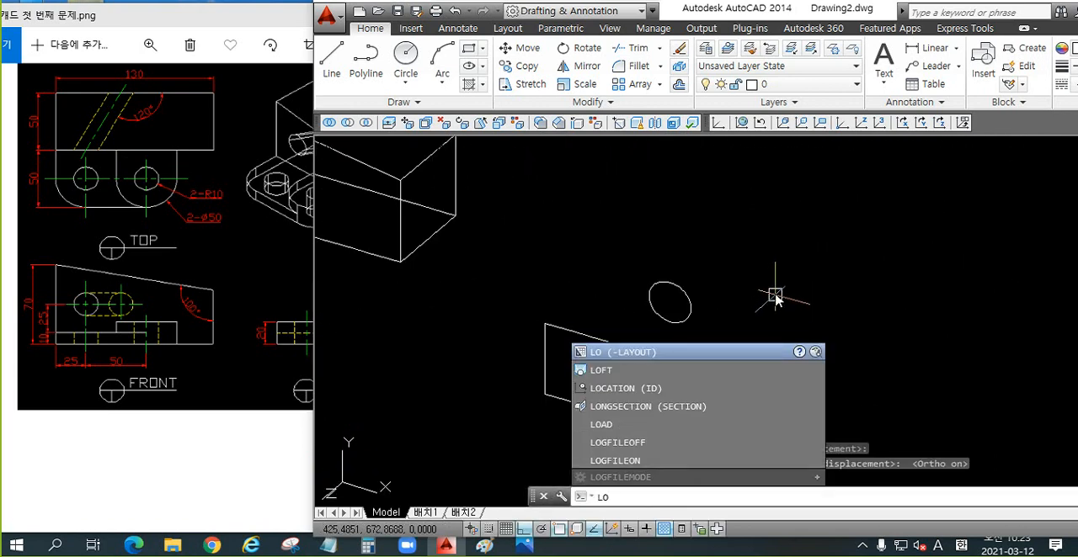
type("FT")
key("Return")
middle_click_drag(707, 314, 650, 265)
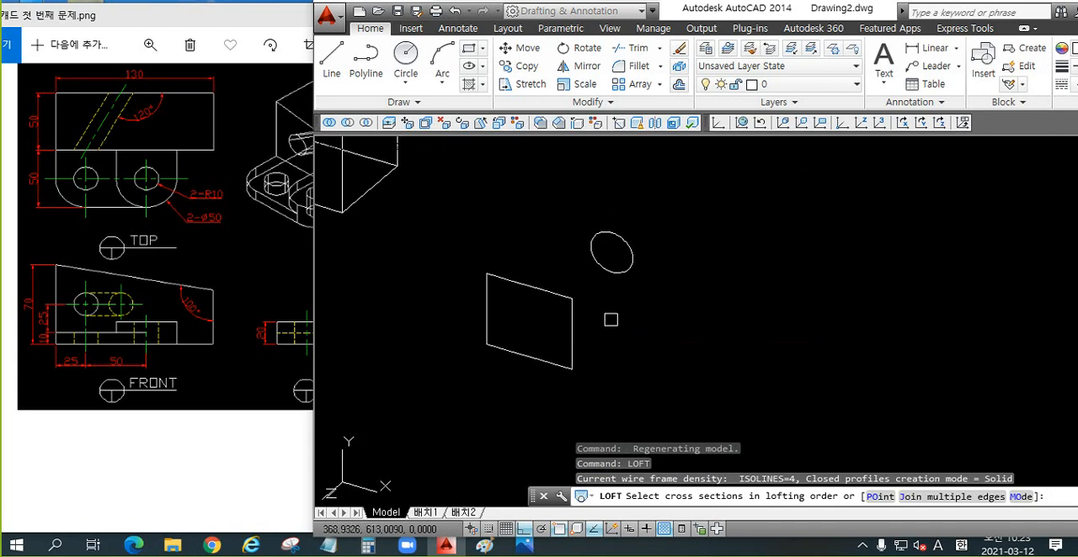
left_click(569, 316)
left_click(631, 265)
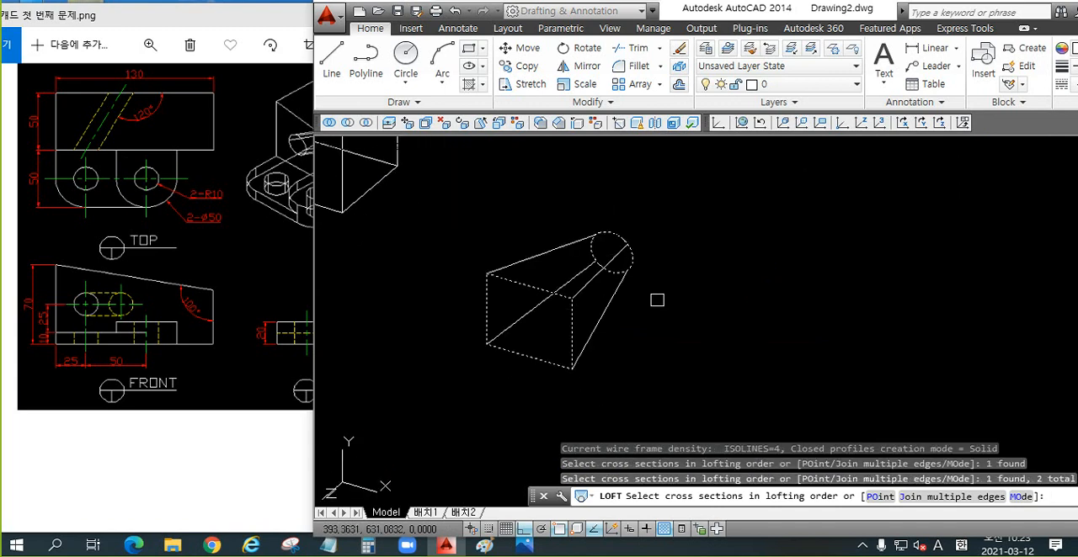
key("Return")
key("Return")
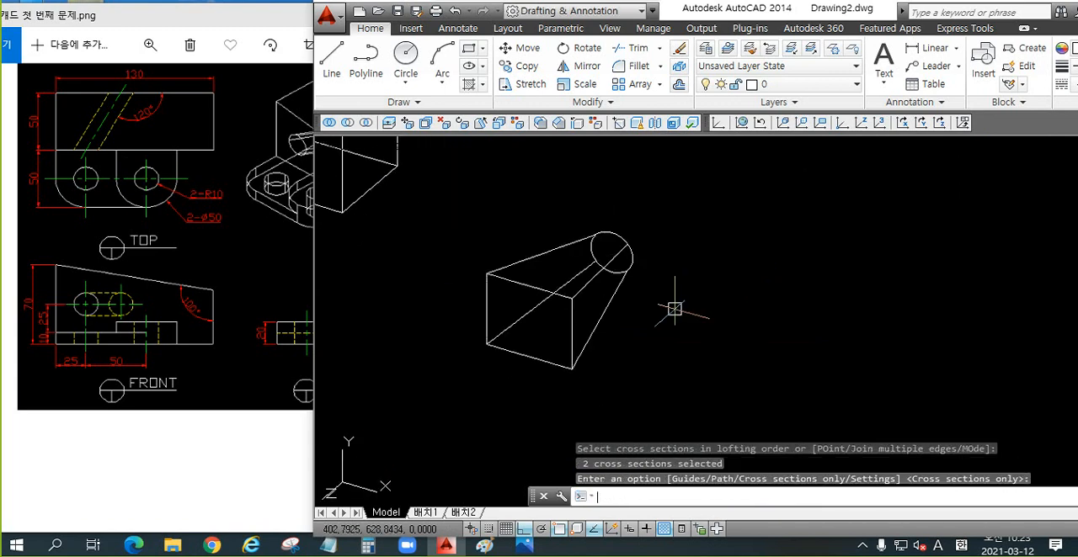
Step: Display the lofted solid in the Conceptual visual style and examine its transition from rectangle to circle
type("sha")
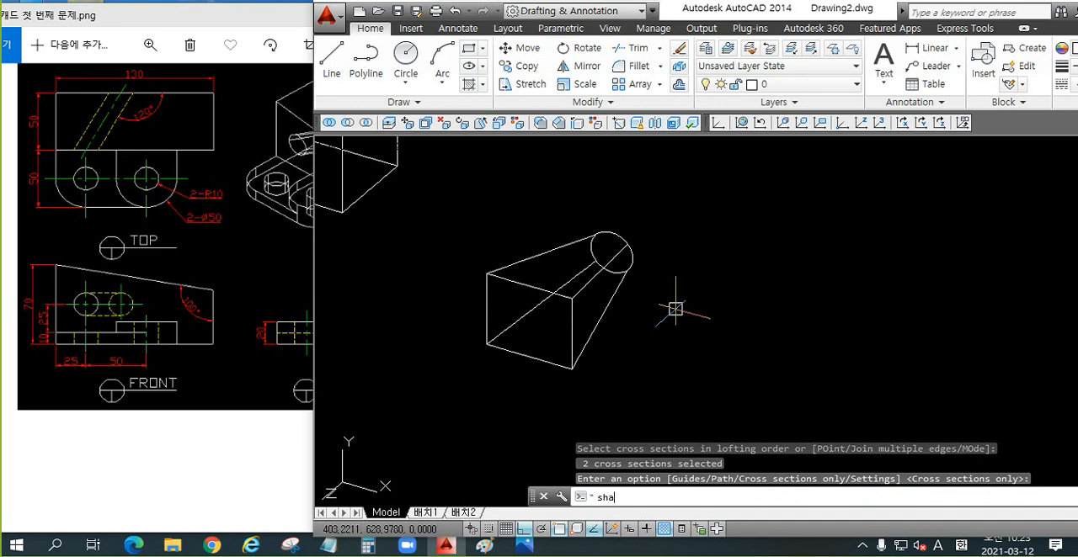
key("Return")
type("c")
key("Return")
scroll(653, 282, "up", 2)
middle_click_drag(653, 282, 710, 308, "shift")
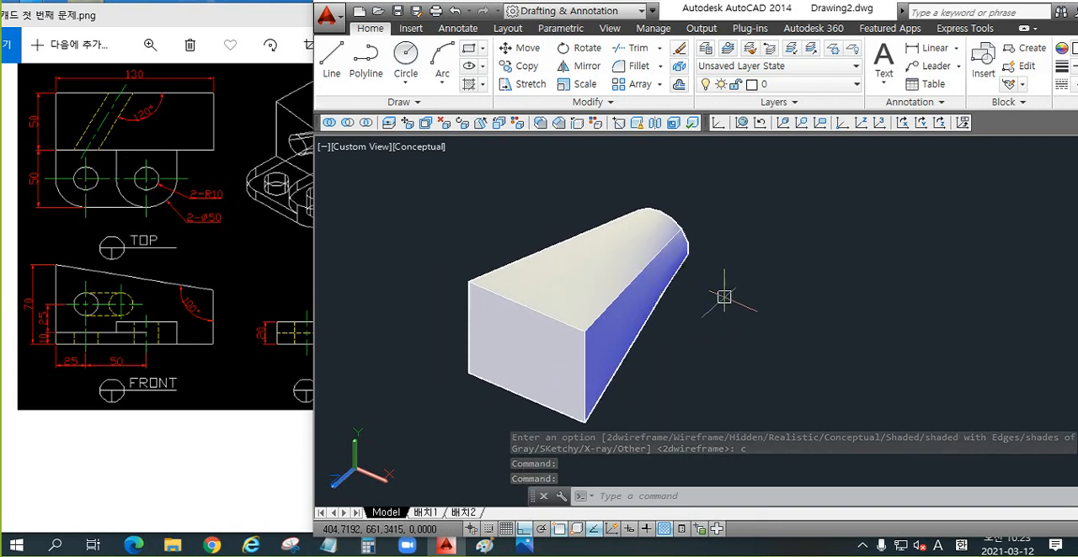
key("F8")
key("F8")
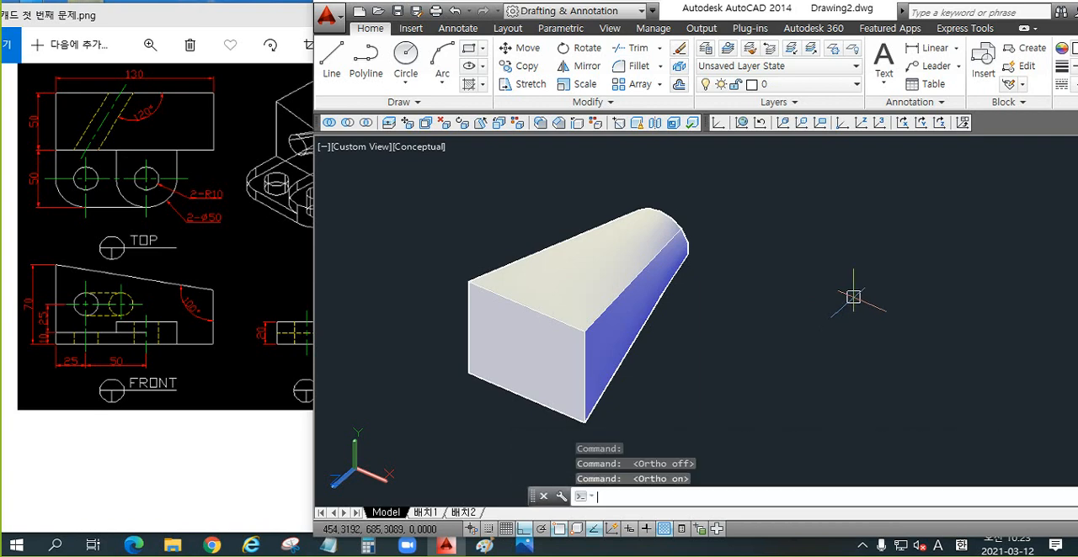
scroll(666, 319, "down", 4)
scroll(700, 348, "up", 3)
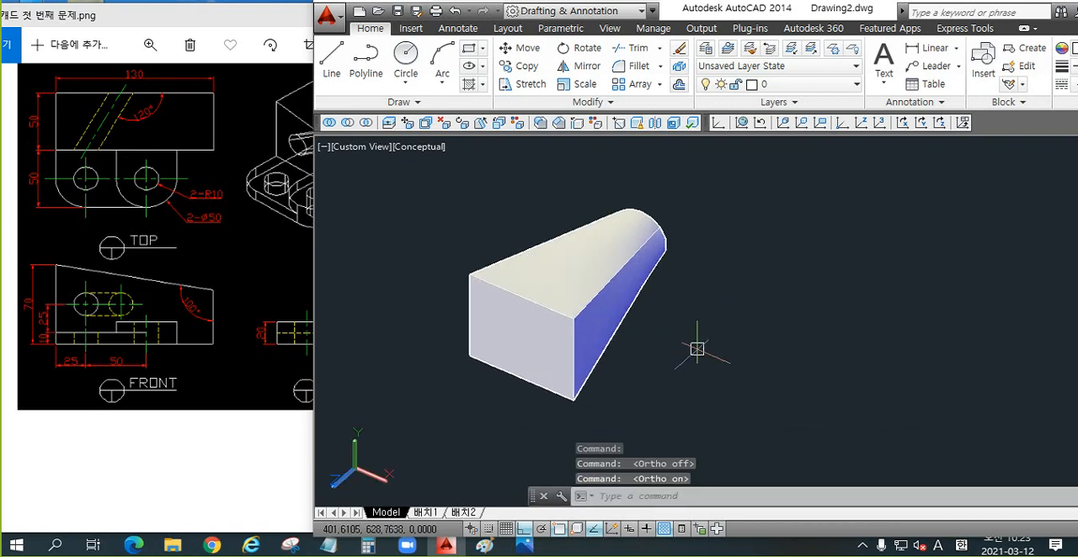
middle_click_drag(694, 344, 673, 335, "shift")
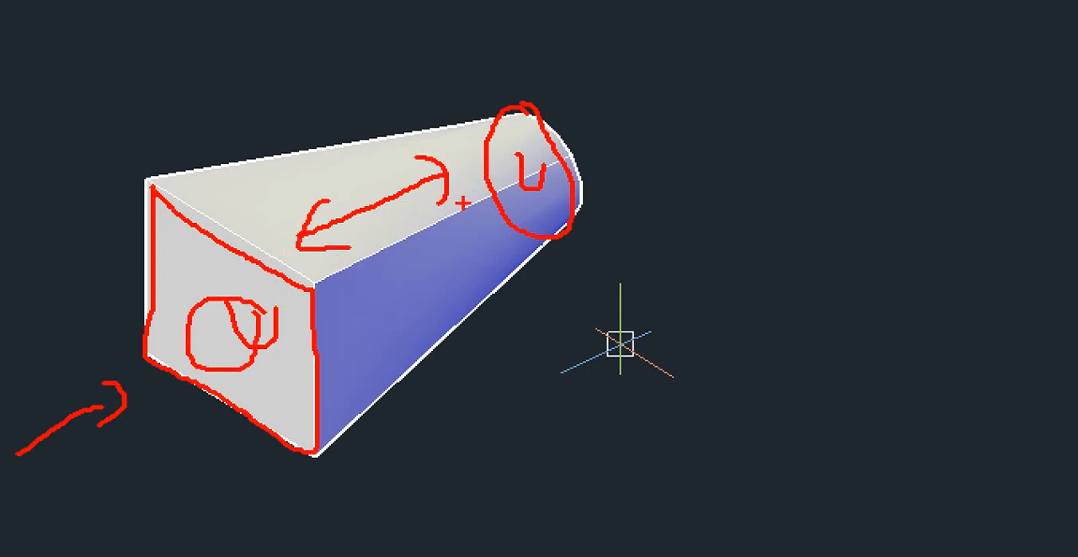
key("Escape")
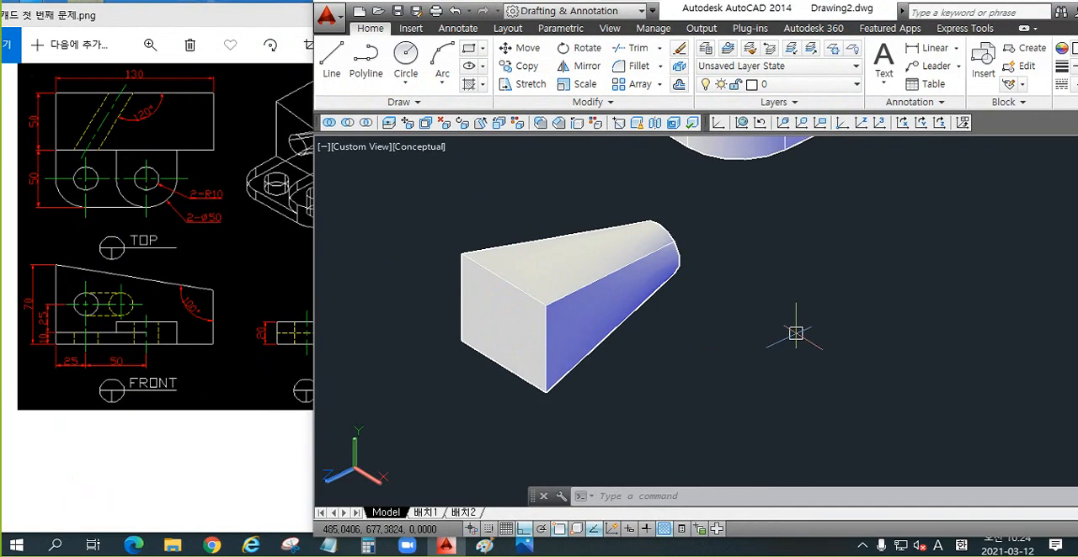
Step: Erase the rectangle-to-circle demonstration solid beside the two-hole bracket
scroll(743, 303, "down", 6)
middle_click_drag(741, 300, 677, 337)
middle_click_drag(756, 284, 740, 318)
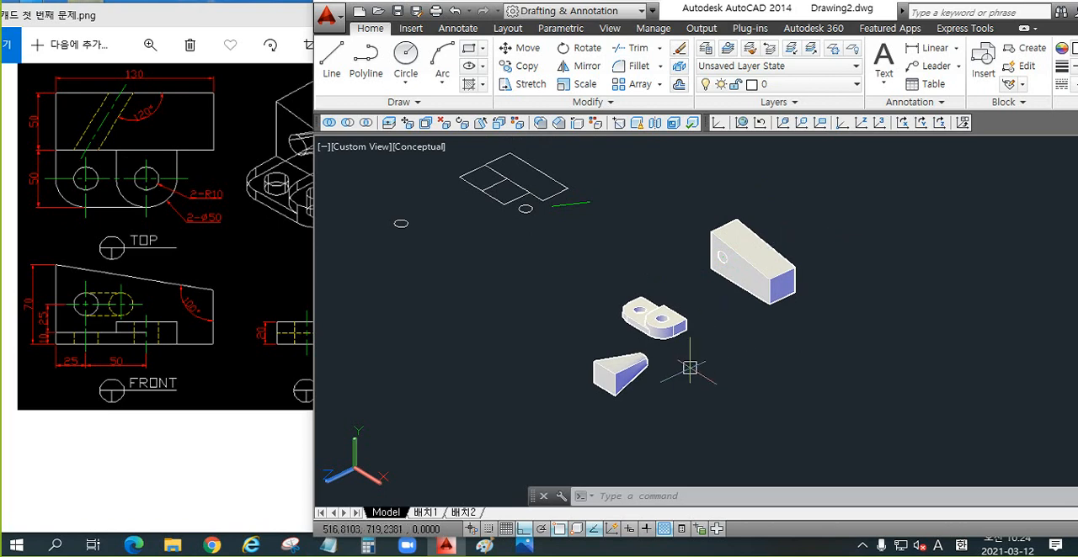
scroll(653, 369, "up", 3)
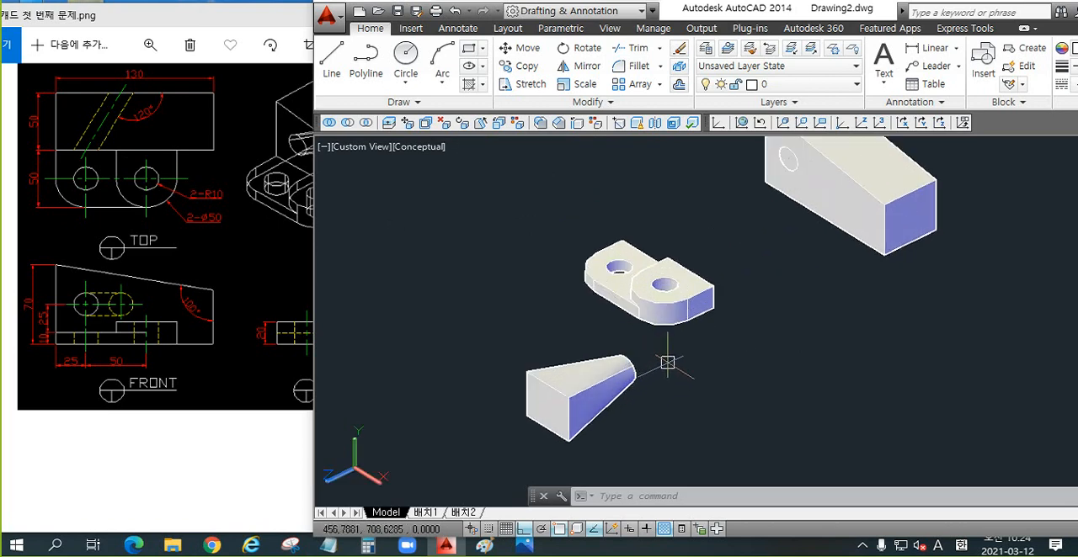
left_click_drag(667, 363, 509, 437)
key("Delete")
Step: Return to the 2D Wireframe visual style with the tapered block and its slanted cylinder in view
mouse_move(800, 284)
middle_mouse_down()
mouse_move(669, 363)
mouse_move(644, 367)
middle_mouse_up()
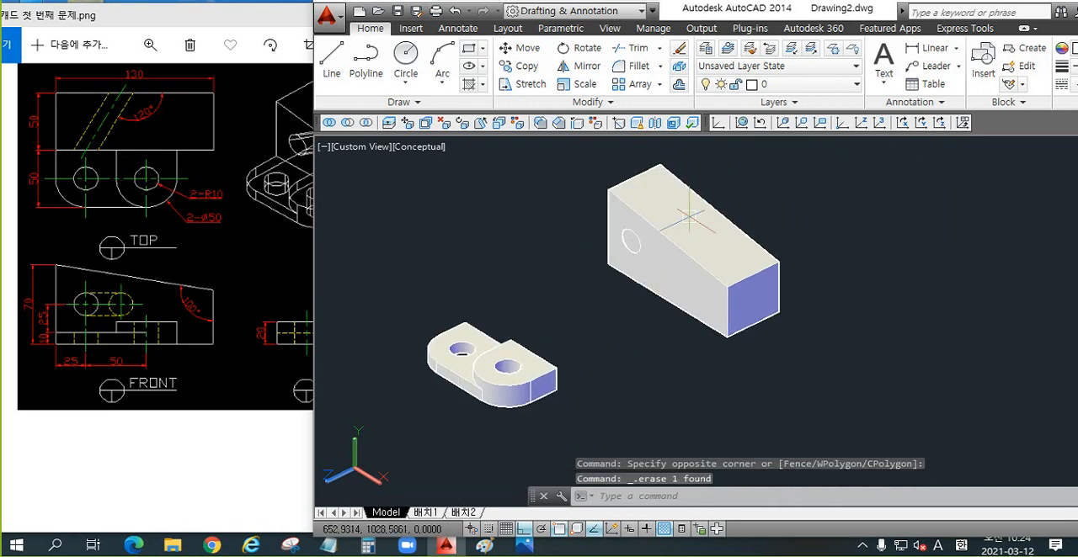
scroll(689, 211, "up", 3)
type("sha")
key("Return")
type("2")
key("Return")
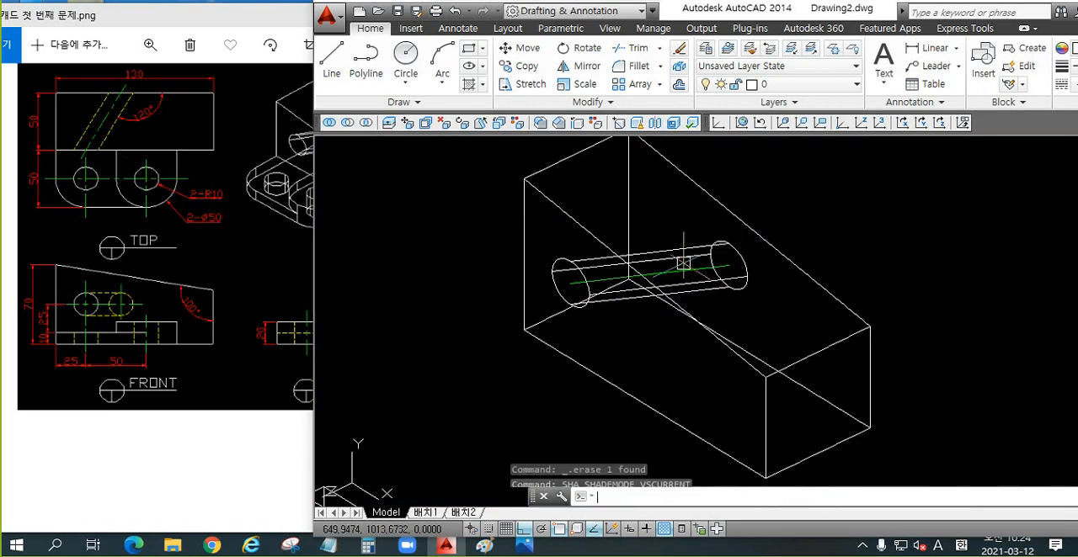
left_click(592, 300)
key("Escape")
key("Escape")
scroll(642, 336, "down", 4)
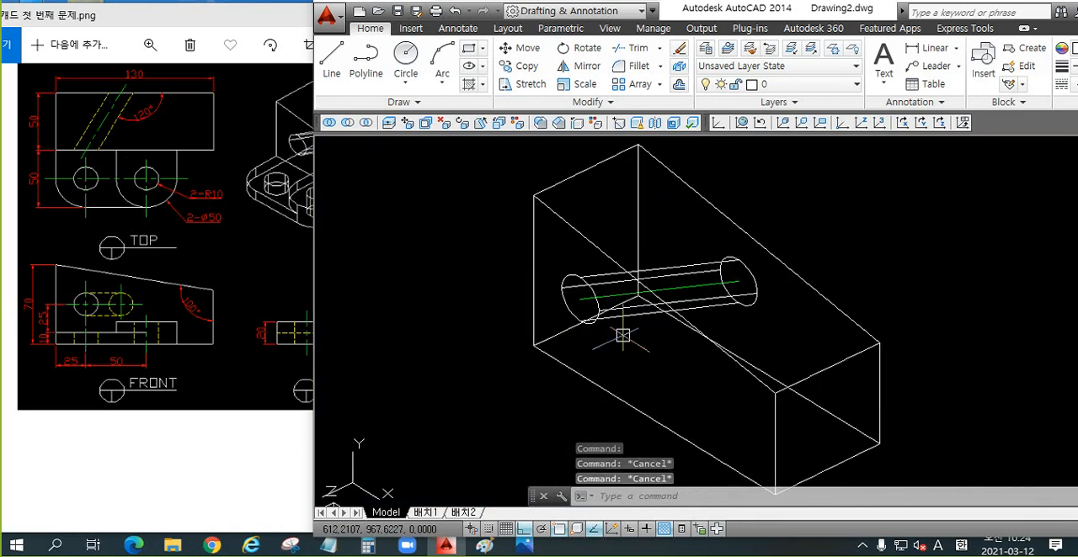
type("sha")
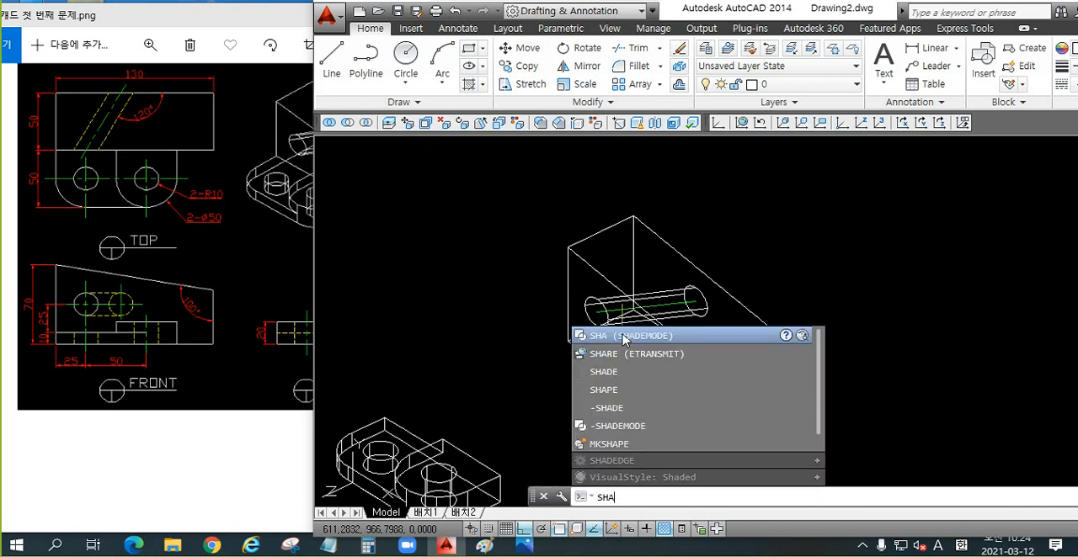
key("Return")
Step: Subtract the slanted lofted cylinder from the tapered block to cut the through hole
key("Return")
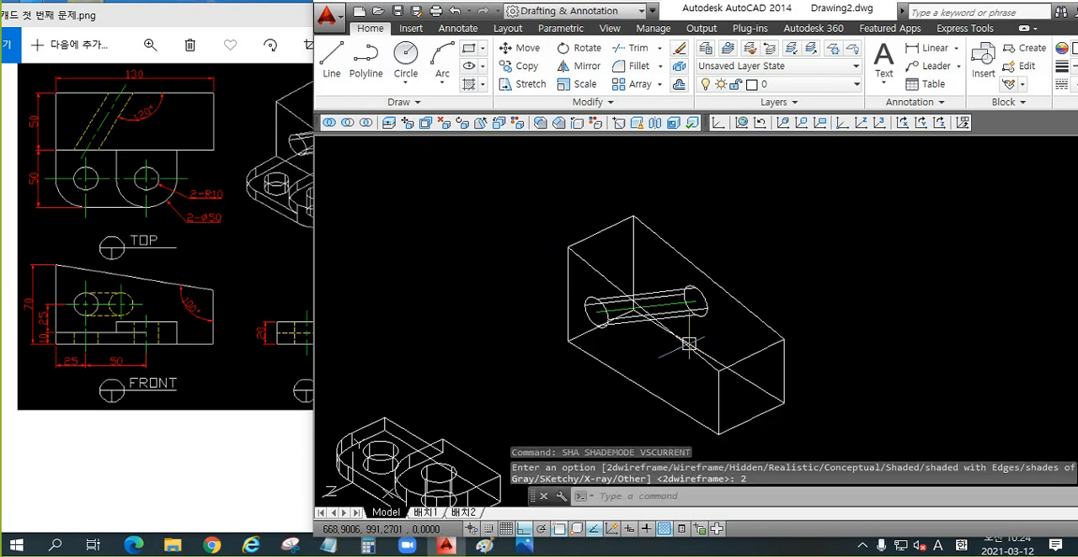
scroll(690, 341, "up", 2)
type("su")
key("Return")
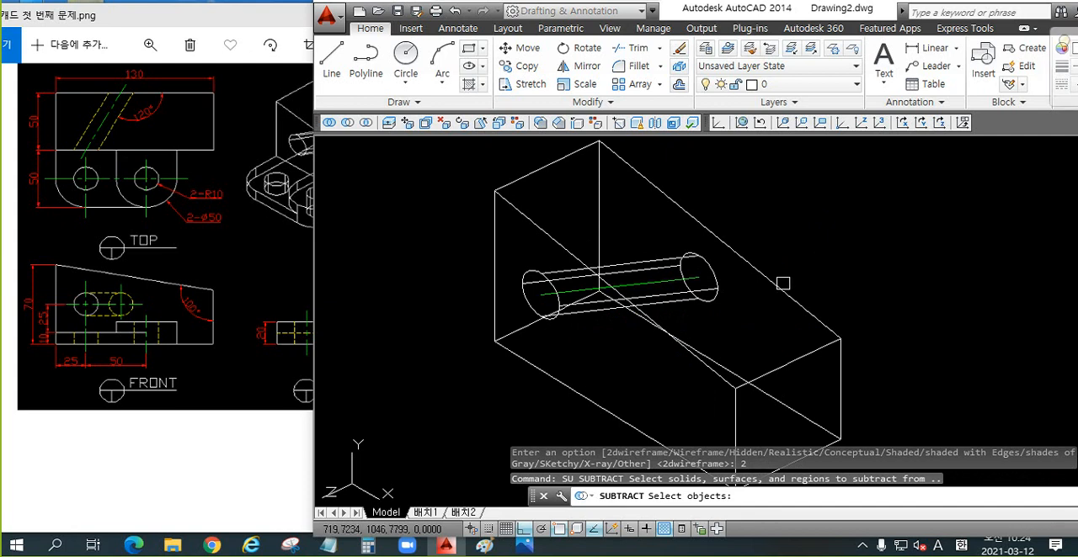
left_click(780, 287)
key("Return")
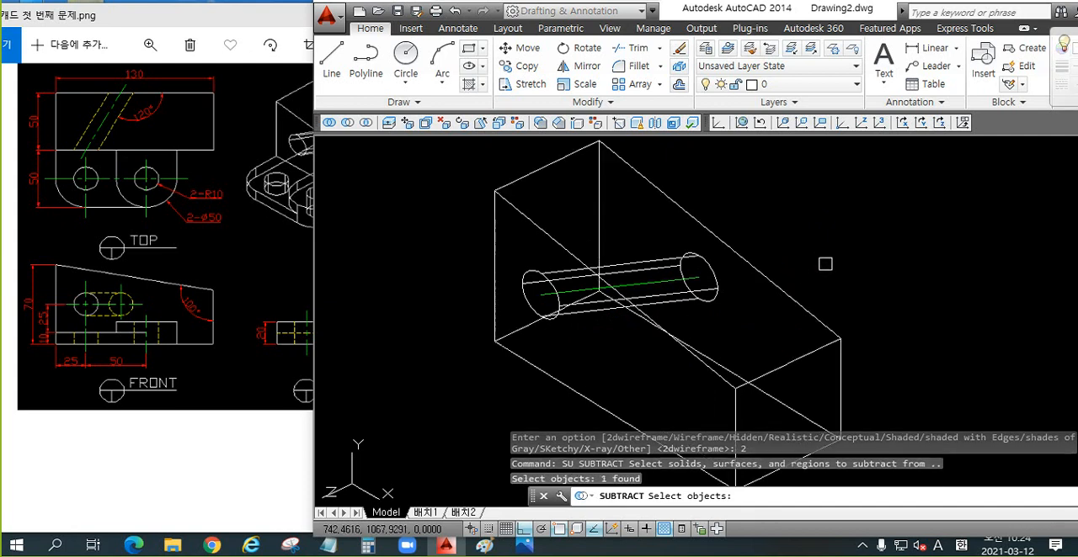
left_click(715, 292)
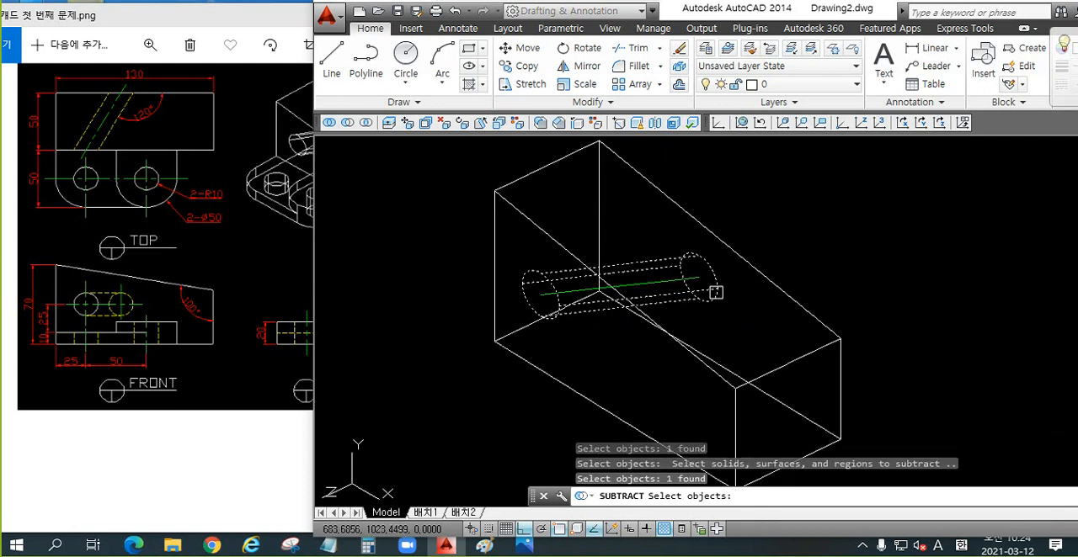
key("Return")
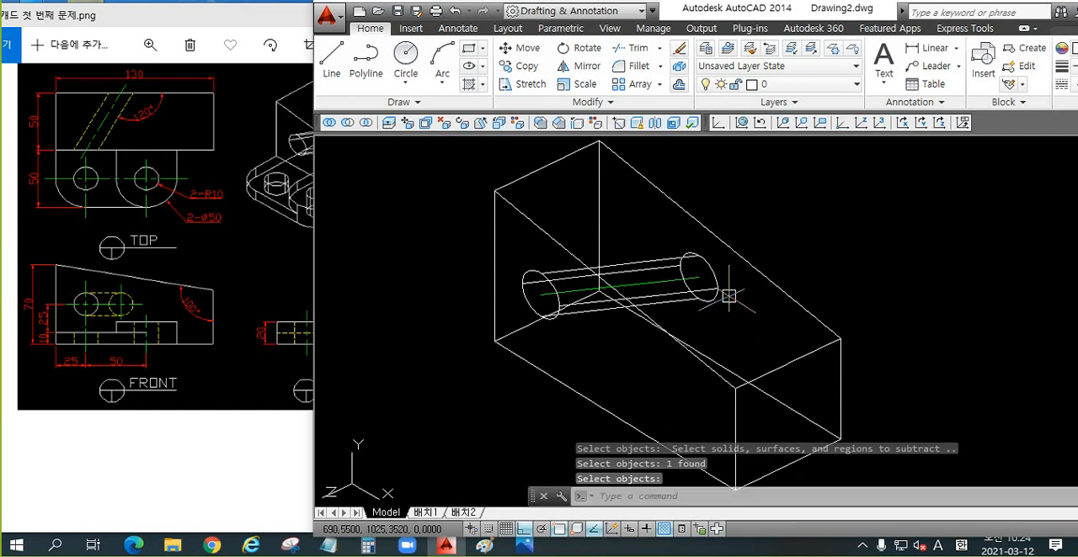
Step: Display the model in the Conceptual visual style to check the slanted hole in the block
type("sha")
key("Return")
type("c")
key("Return")
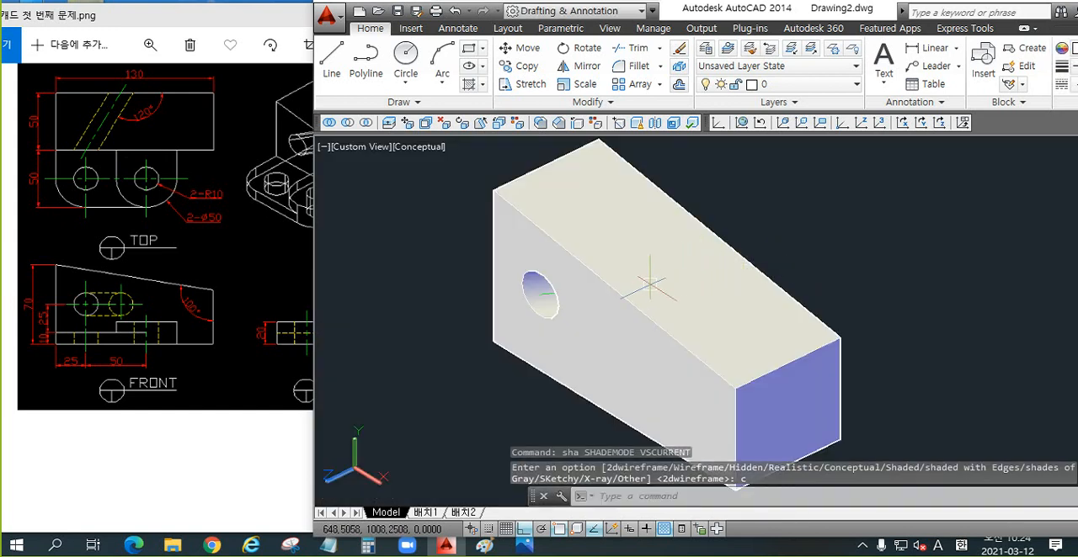
Step: Erase the leftover green centre line inside the block's slanted hole
middle_click_drag(592, 295, 718, 248, "shift")
scroll(608, 304, "up", 3)
scroll(601, 302, "up", 2)
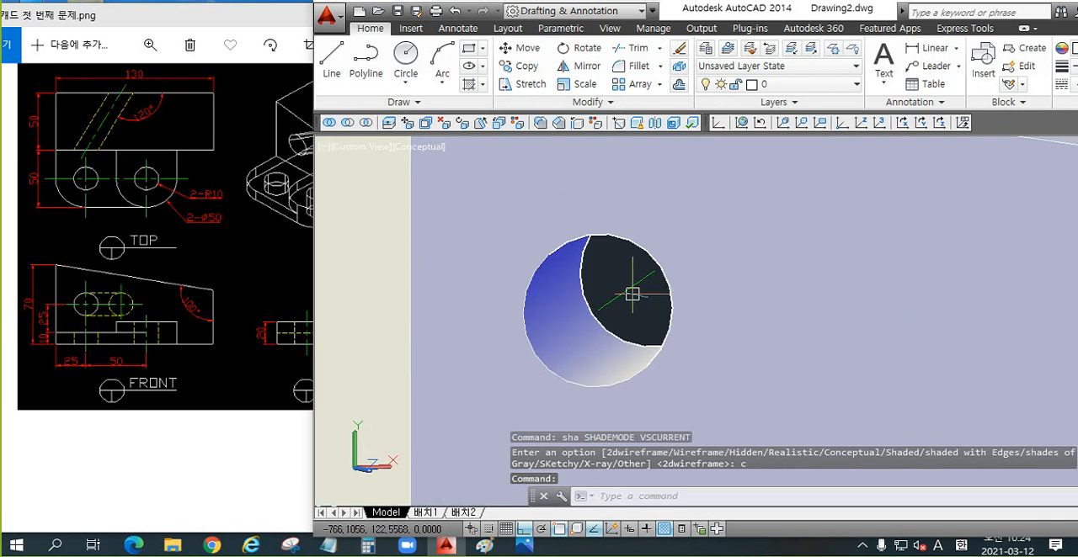
left_click(633, 293)
key("Delete")
Step: Move the two-hole bracket by its lower outer corner to the matching bottom corner of the tapered block's holed face
scroll(574, 284, "down", 6)
middle_click_drag(575, 283, 698, 350, "shift")
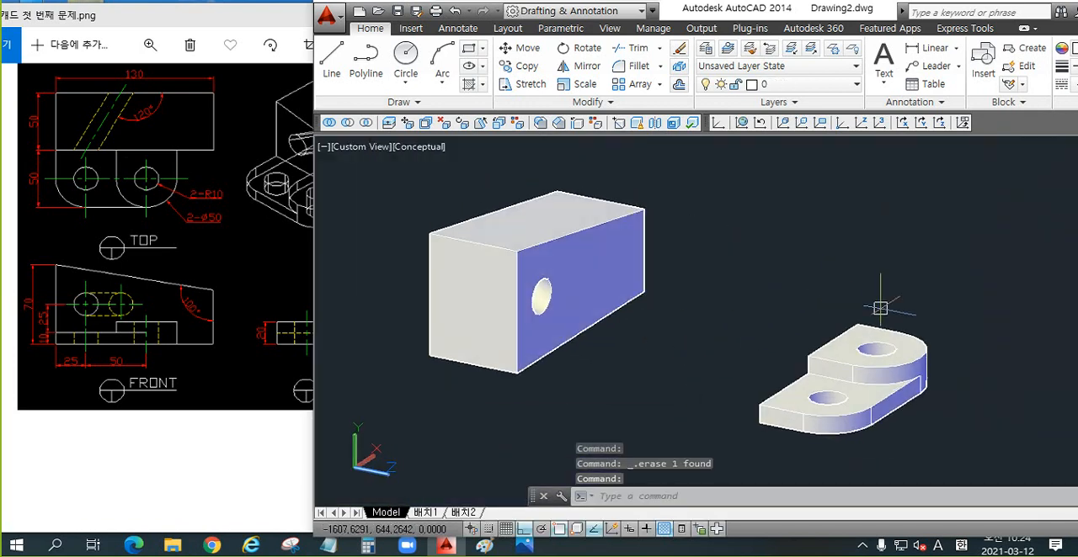
type("m")
key("Return")
left_click(934, 329)
left_click(756, 439)
key("Return")
scroll(766, 439, "up", 2)
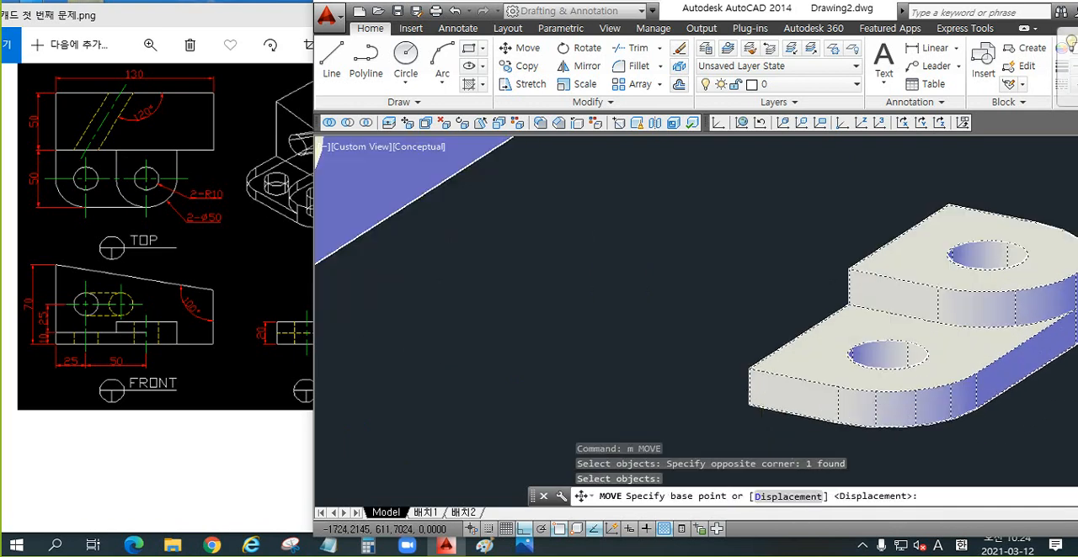
left_click(748, 404)
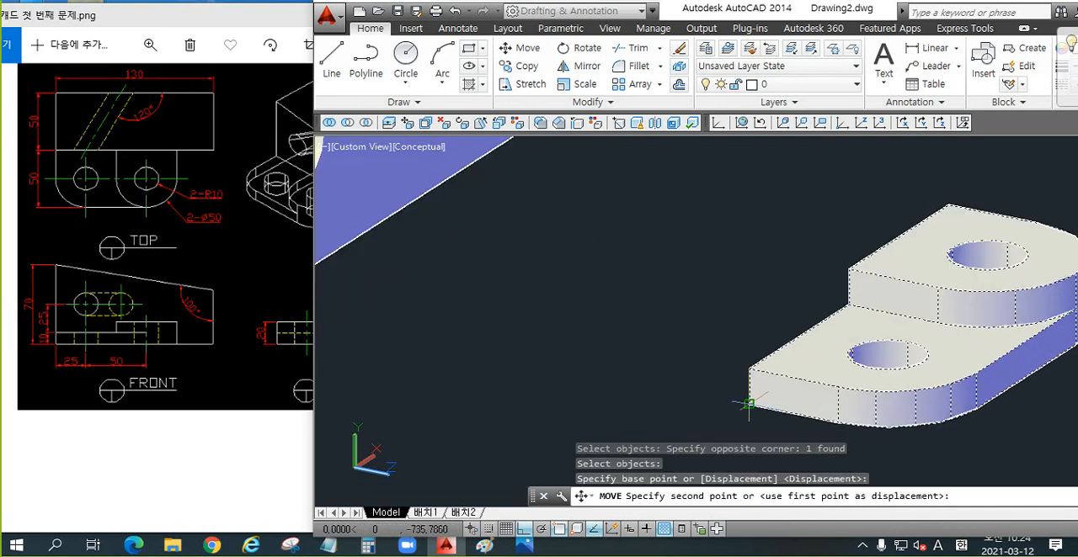
middle_click_drag(713, 376, 1033, 417)
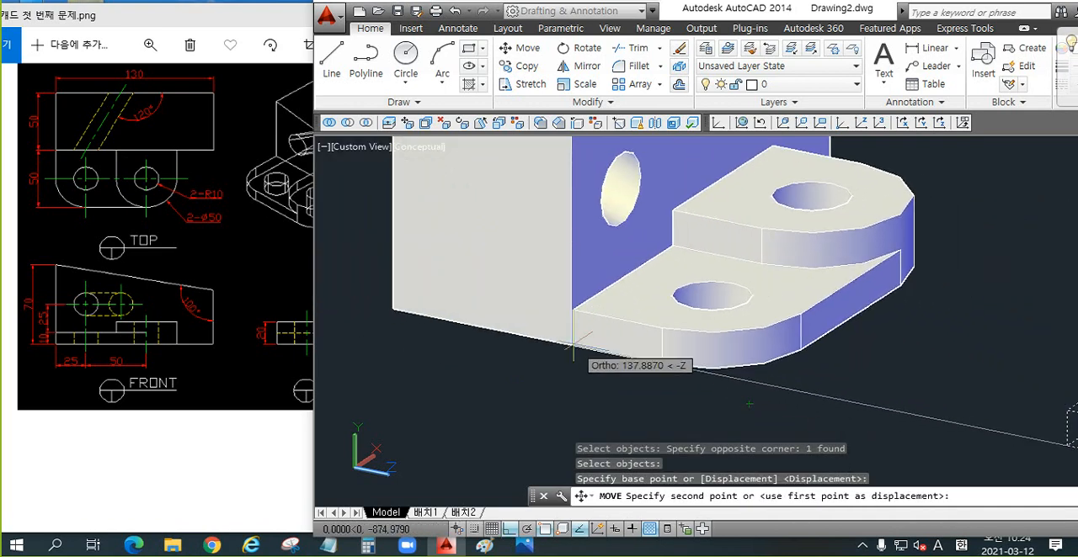
left_click(569, 344)
Step: Union the tapered block and the two-hole bracket into a single solid
scroll(606, 375, "down", 3)
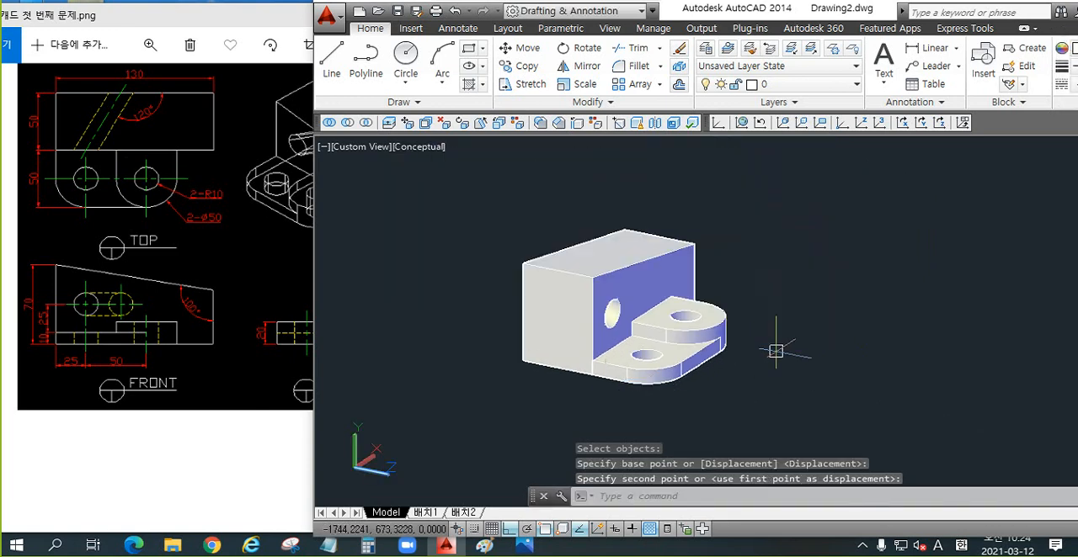
type("uni")
key("Return")
left_click(784, 227)
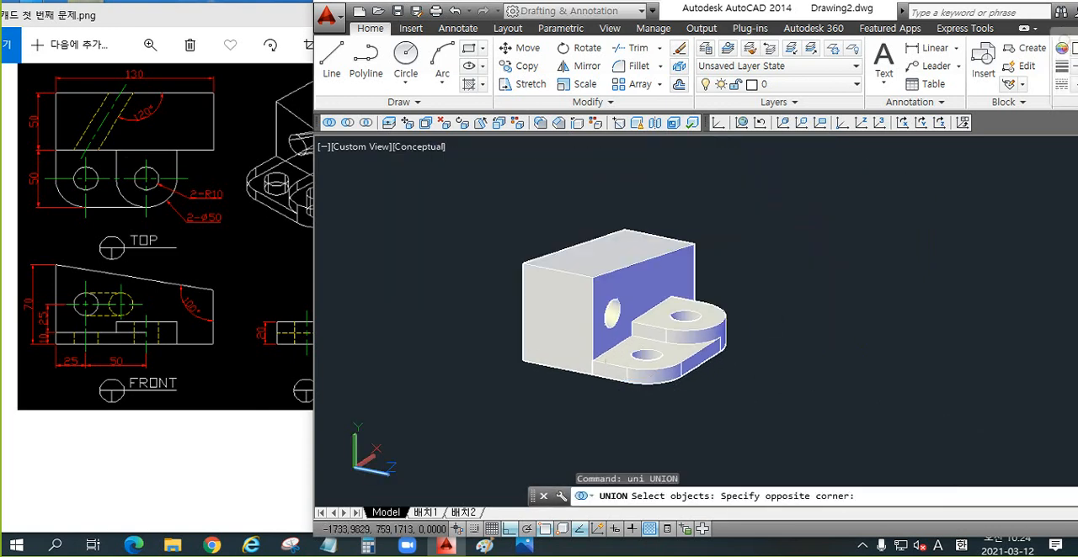
left_click(495, 430)
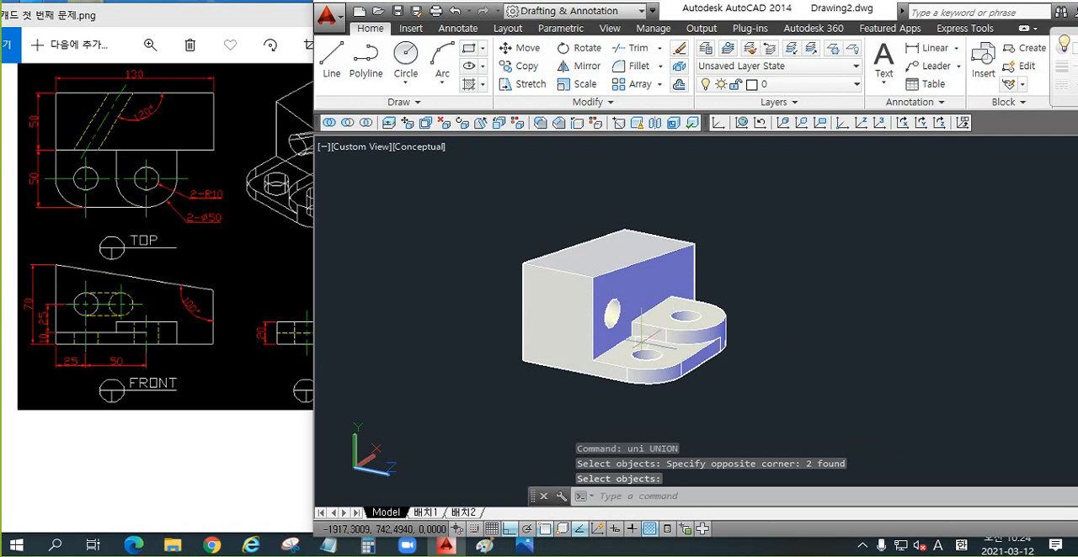
Step: Inspect the joined solid from the bracket side and from underneath
scroll(698, 328, "up", 2)
middle_click_drag(699, 328, 651, 347, "shift")
key("Return")
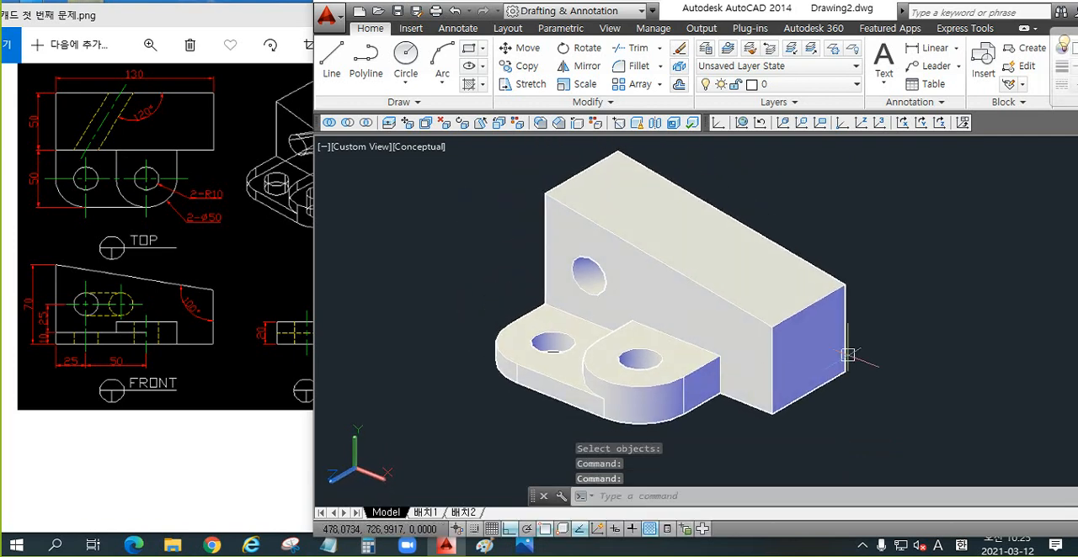
left_click(926, 269)
left_click(920, 344)
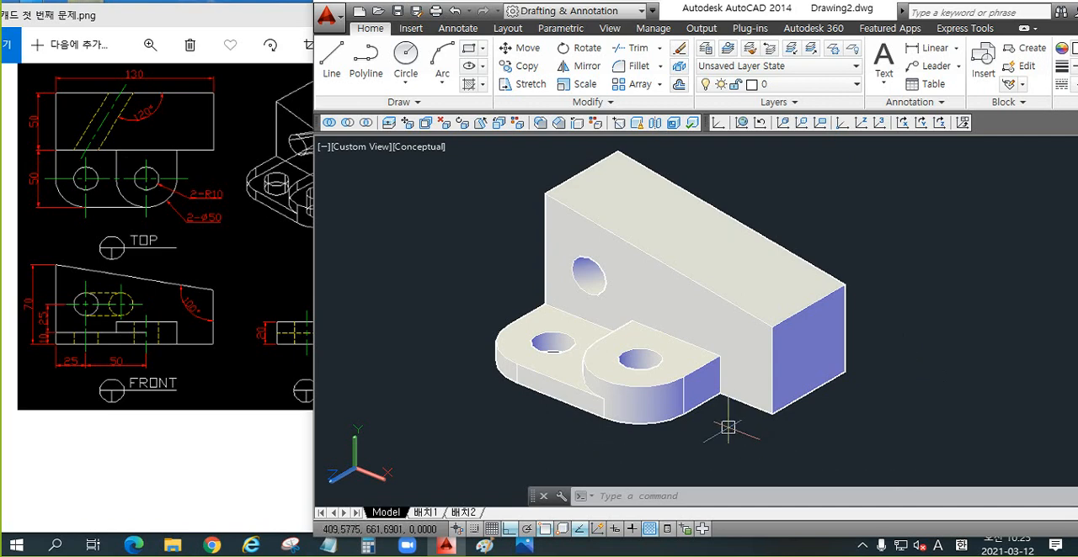
middle_click_drag(707, 429, 690, 324, "shift")
double_click(756, 462)
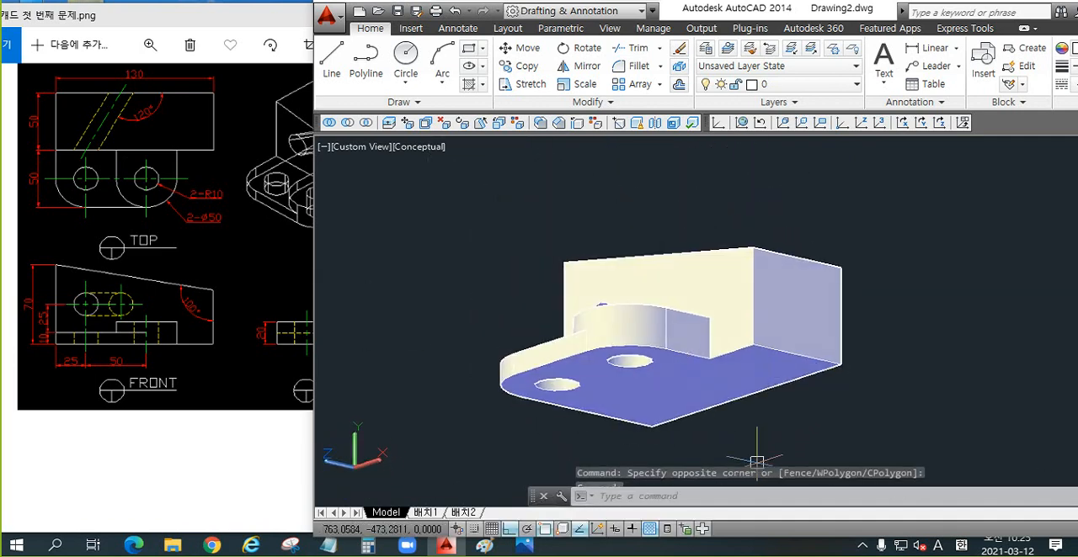
Step: Set the viewpoint to 1,-1,1 for a southeast isometric view of the joined solid
type("-vpoint")
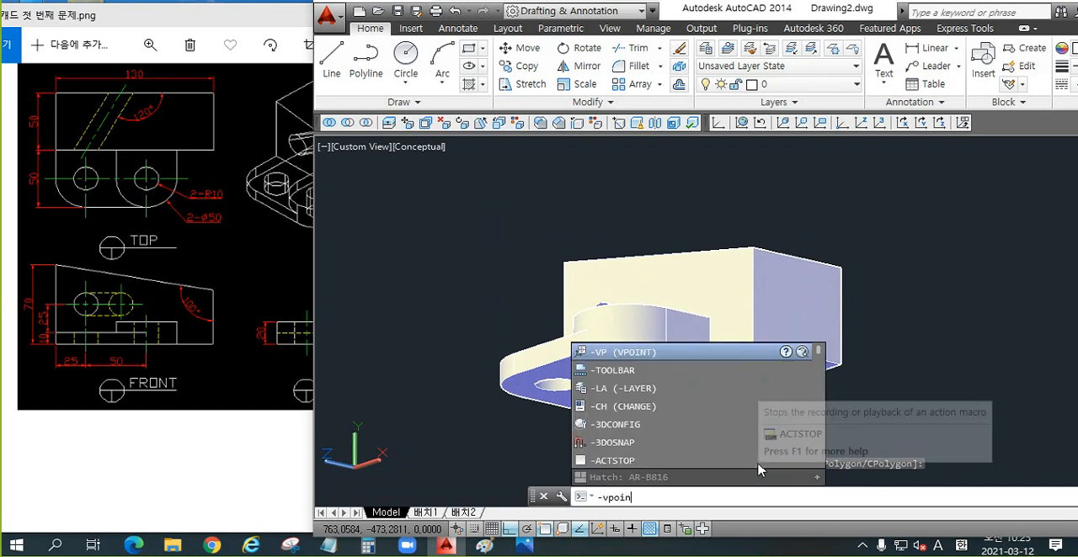
key("Return")
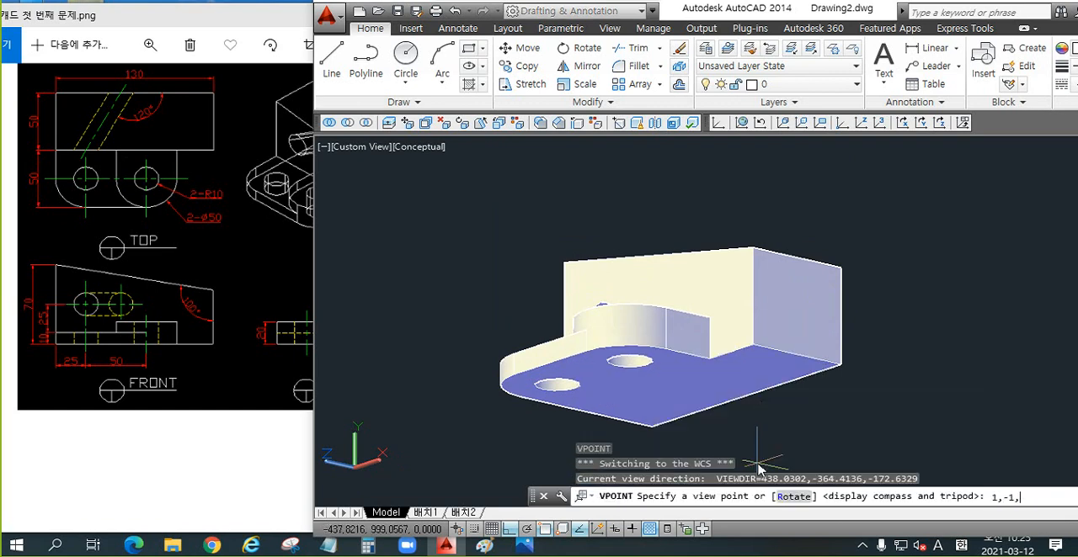
type("1,-1,1")
key("Return")
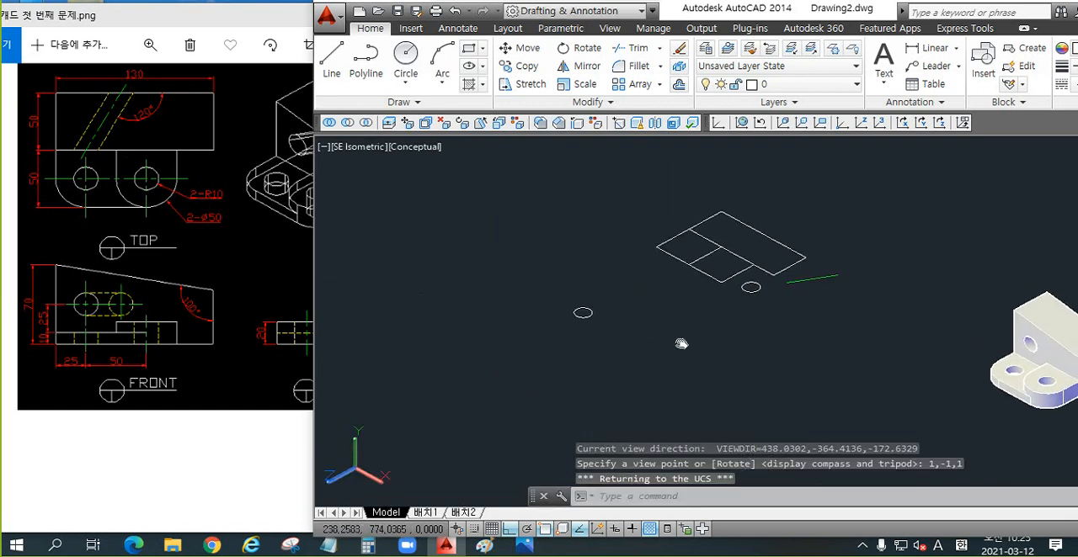
scroll(707, 344, "up", 3)
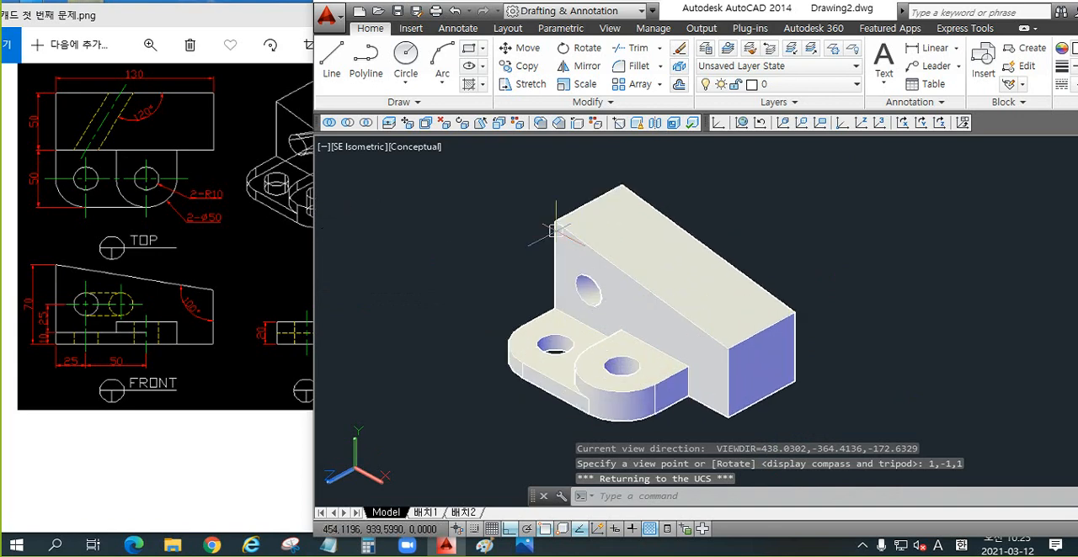
Step: Display the View toolbar with the preset view commands
right_click(553, 123)
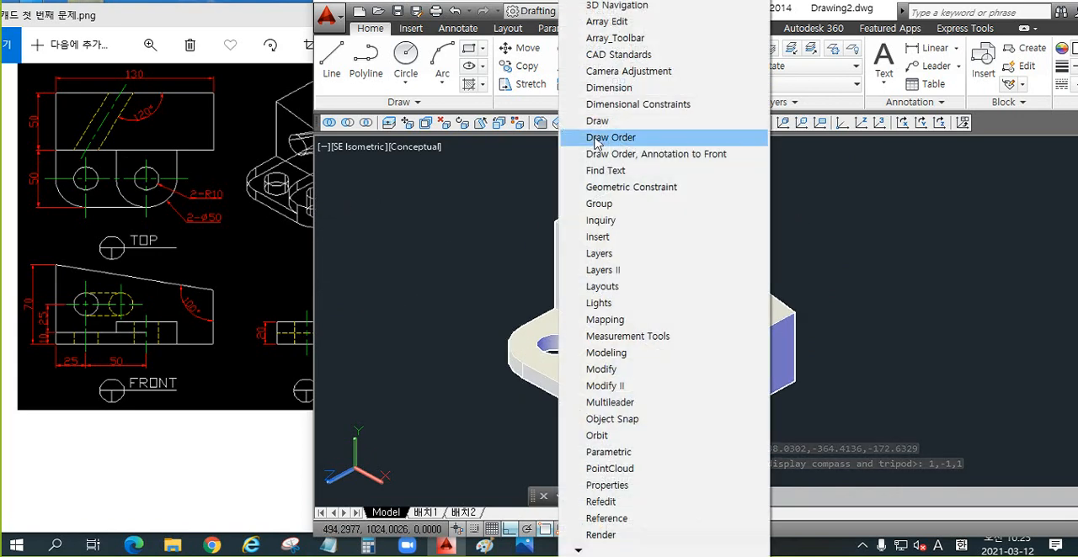
right_click(447, 123)
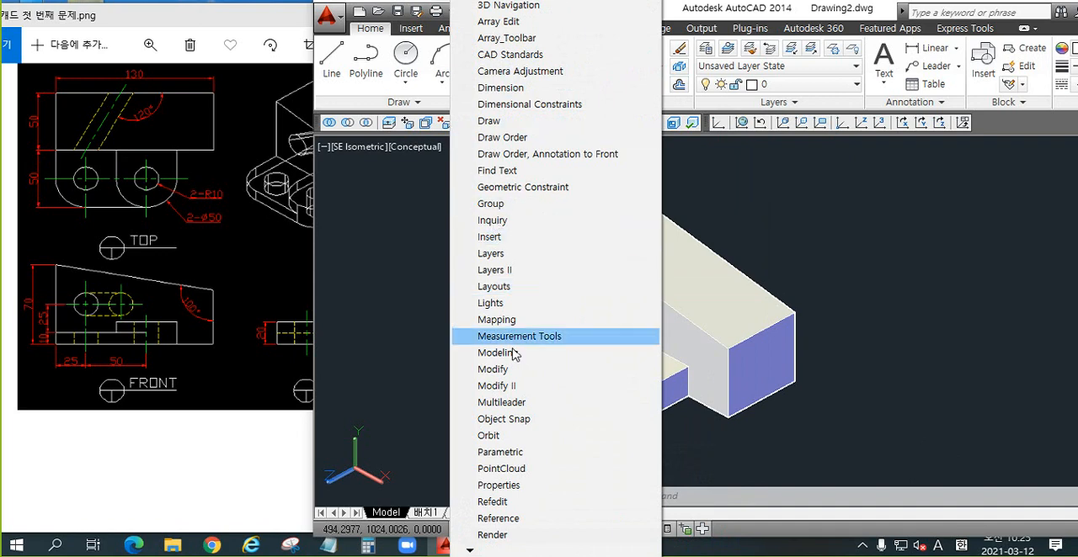
mouse_move(473, 551)
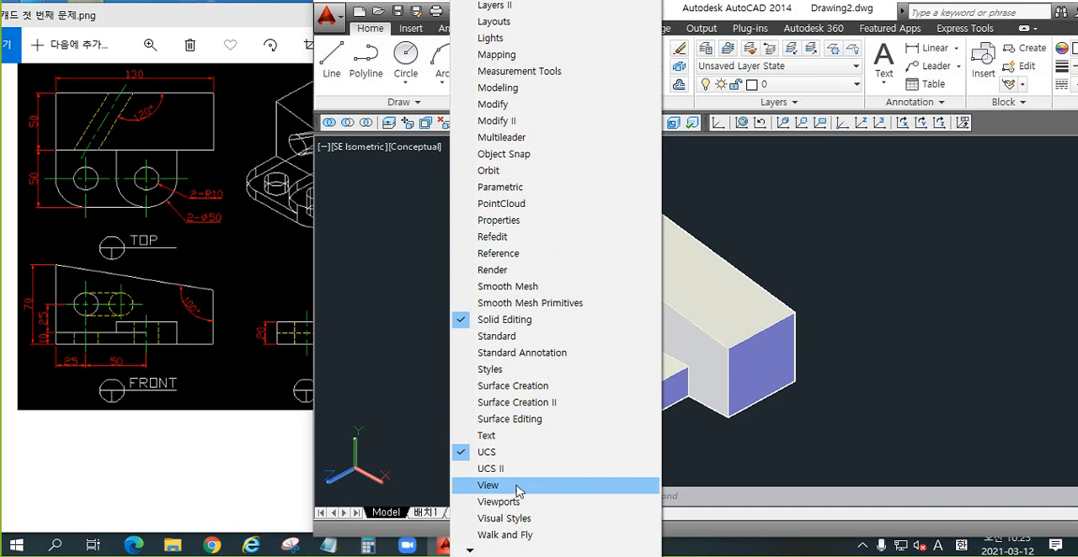
left_click(500, 489)
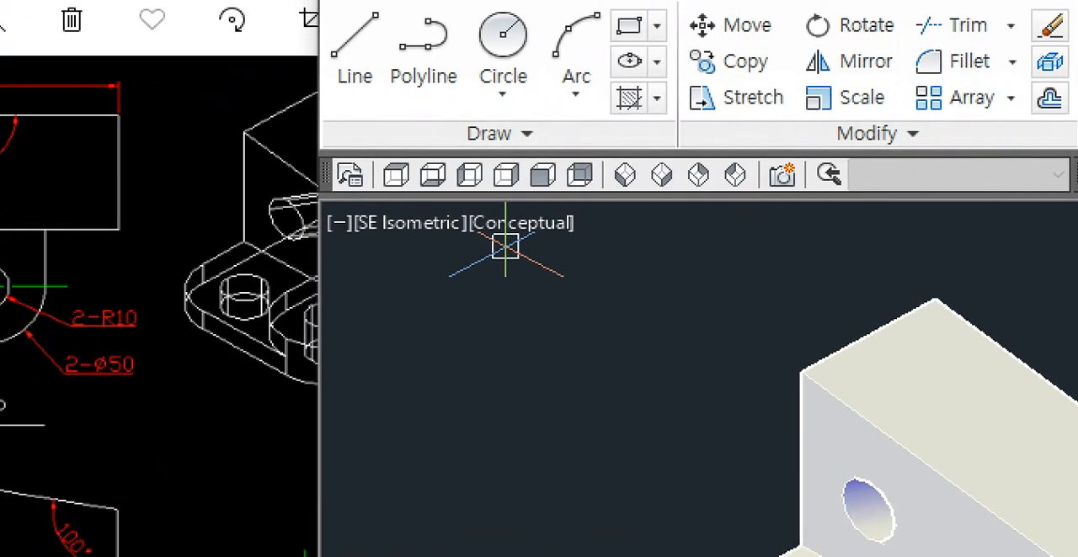
key("ctrl+2")
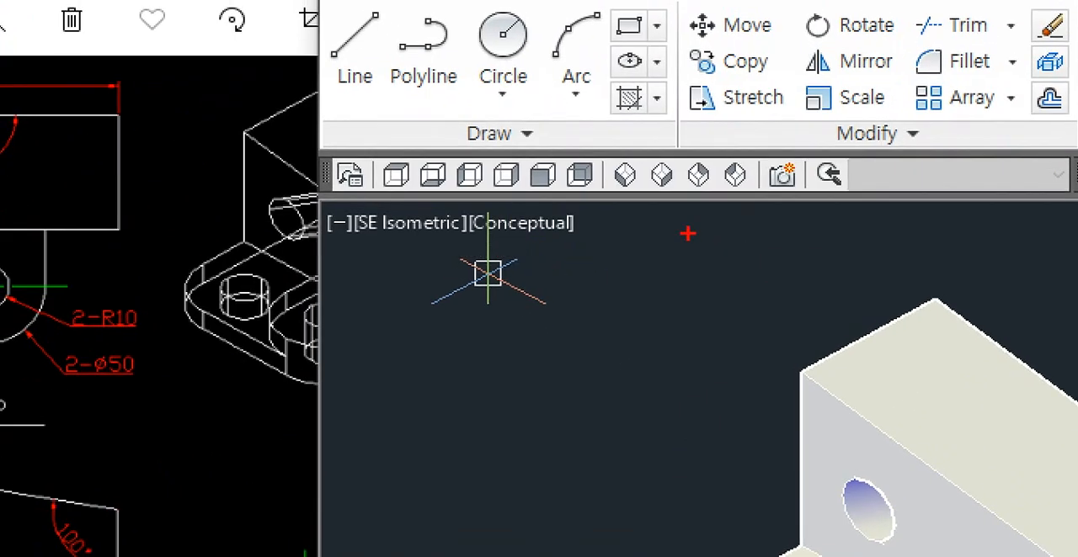
mouse_move(583, 187)
left_mouse_down()
mouse_move(494, 112)
mouse_move(572, 193)
left_mouse_up()
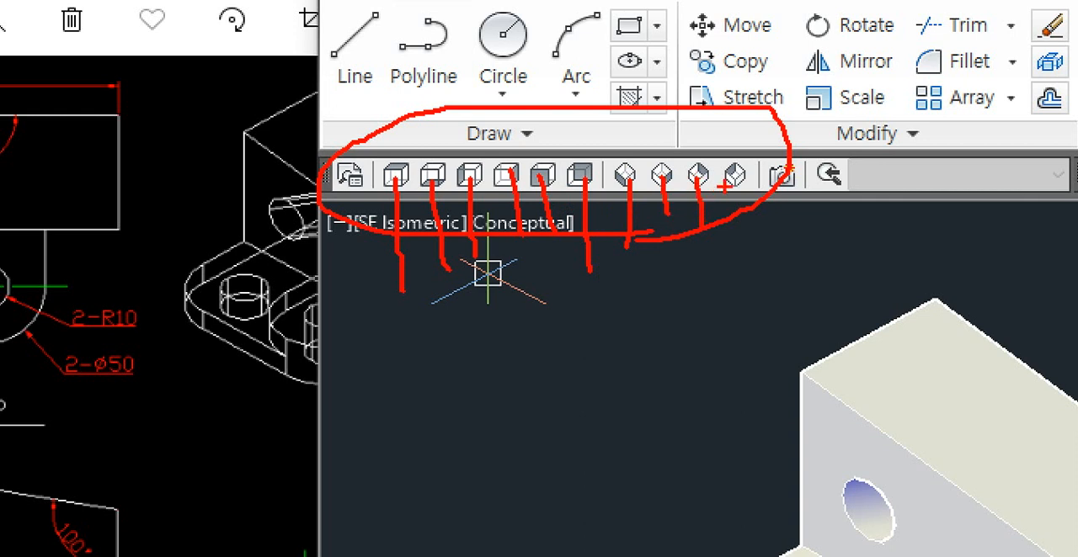
left_click_drag(627, 204, 762, 136)
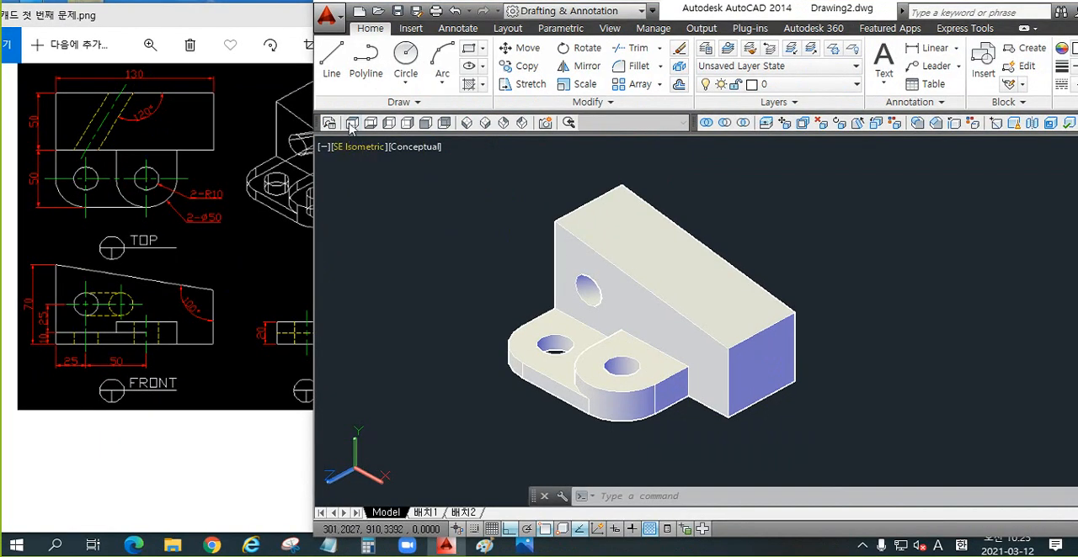
Step: Check the solid in the preset orthographic views, from top and bottom through the sides to front and back
left_click(352, 122)
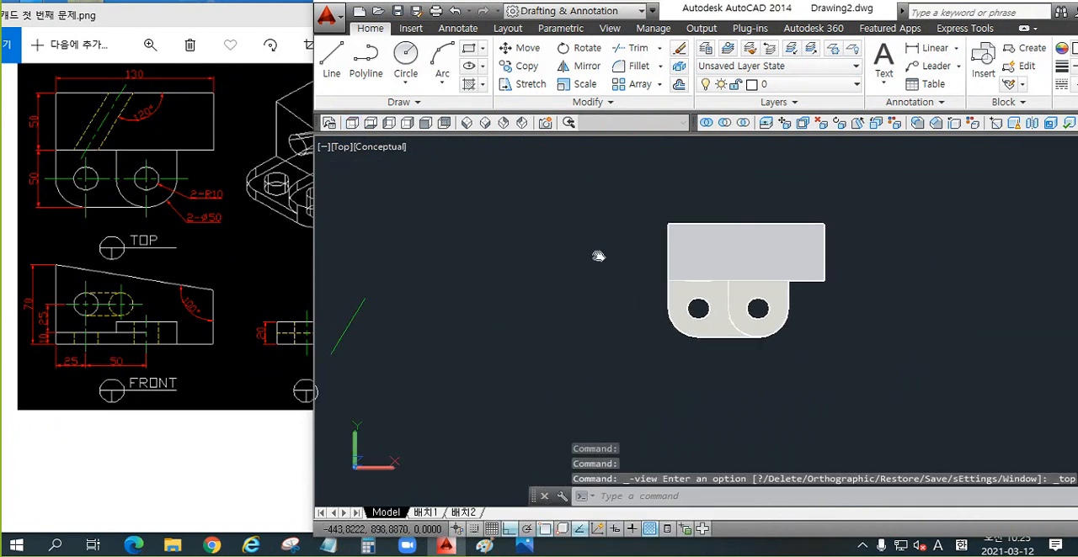
left_click(370, 122)
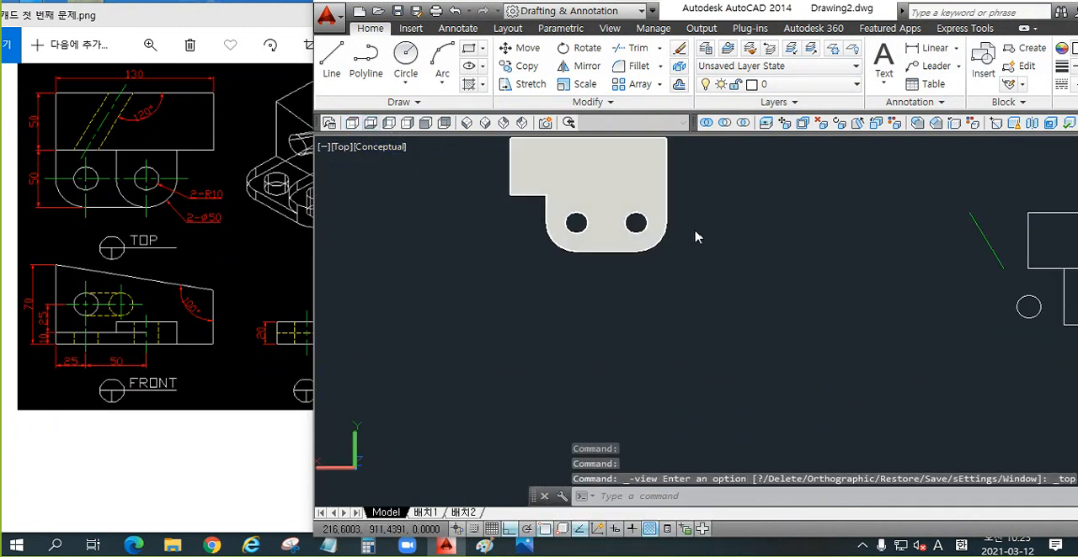
left_click(389, 124)
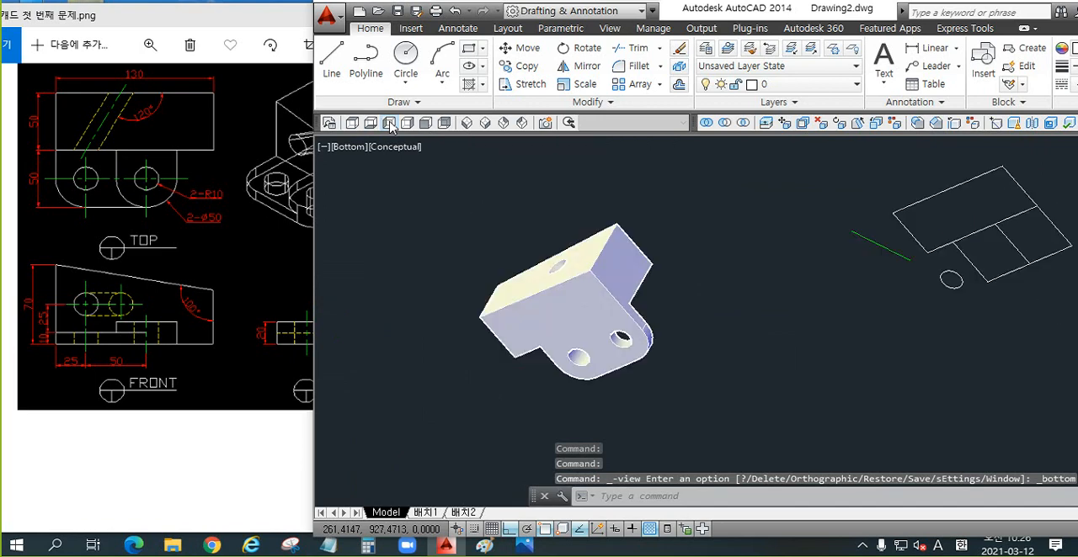
left_click(407, 123)
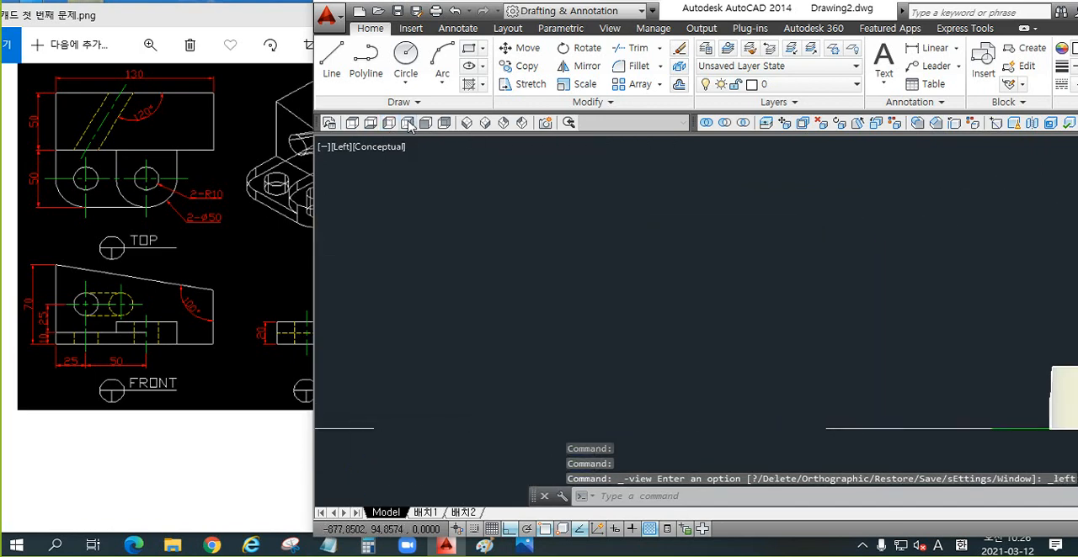
left_click(425, 123)
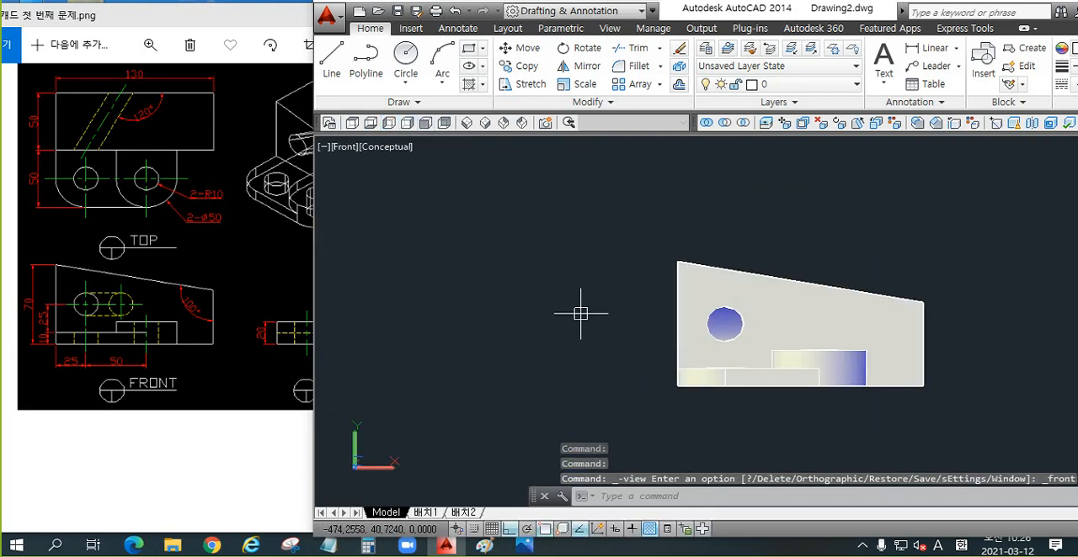
left_click(445, 124)
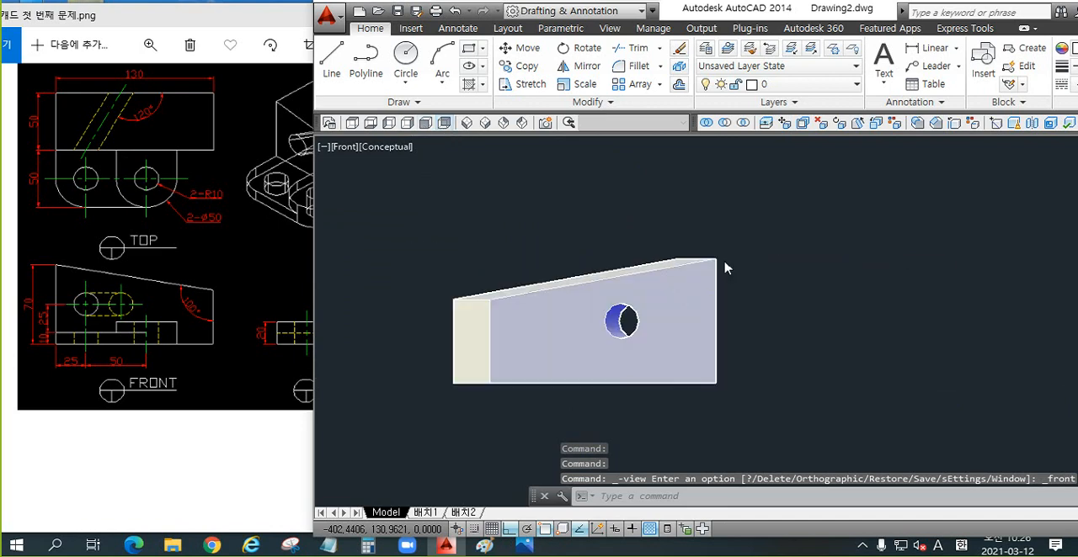
Step: Check the solid in the SW, NE and NW isometric views, finishing in the SE Isometric view
left_click(467, 123)
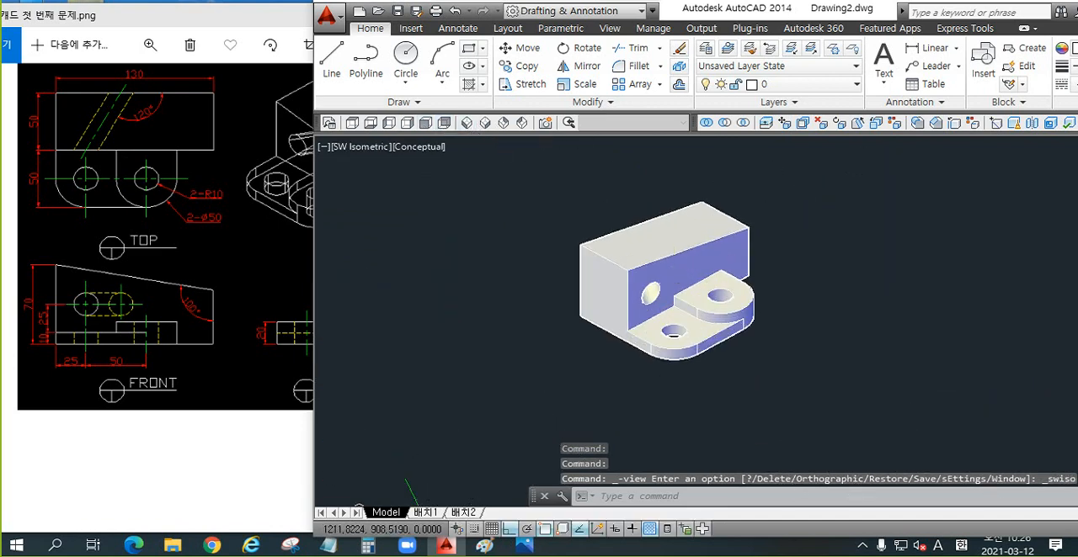
left_click(486, 124)
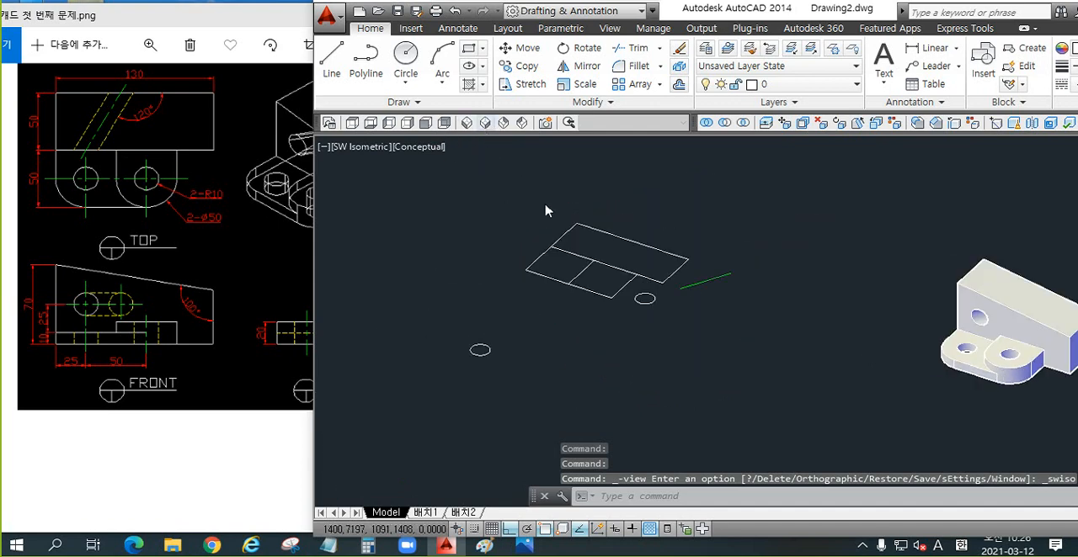
left_click(522, 123)
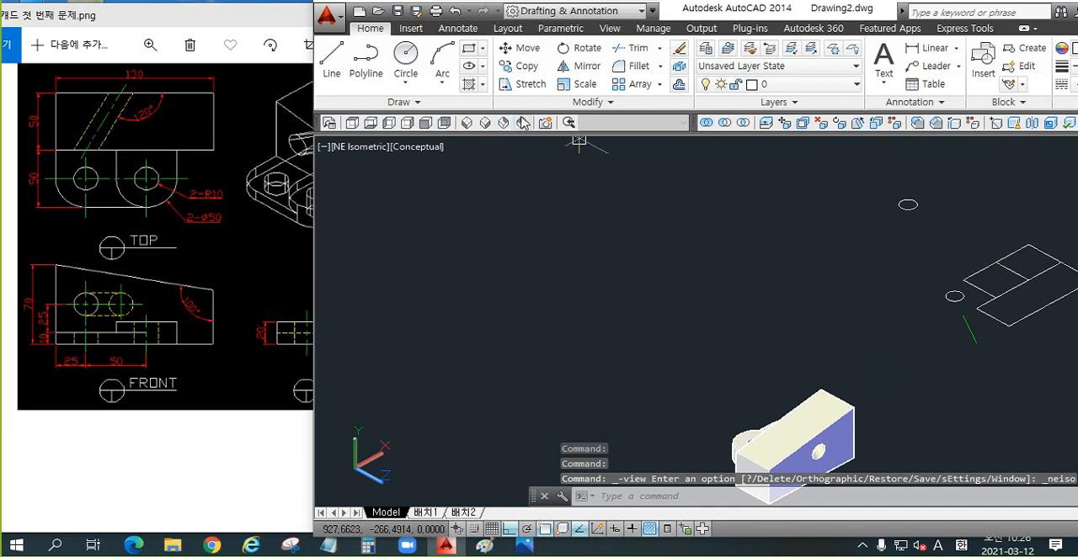
left_click(522, 123)
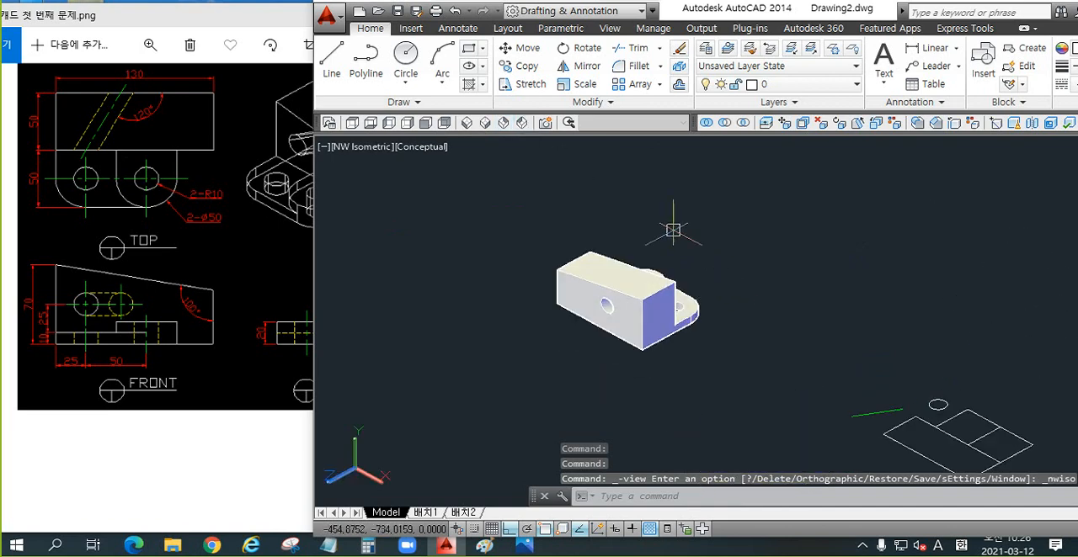
left_click(485, 123)
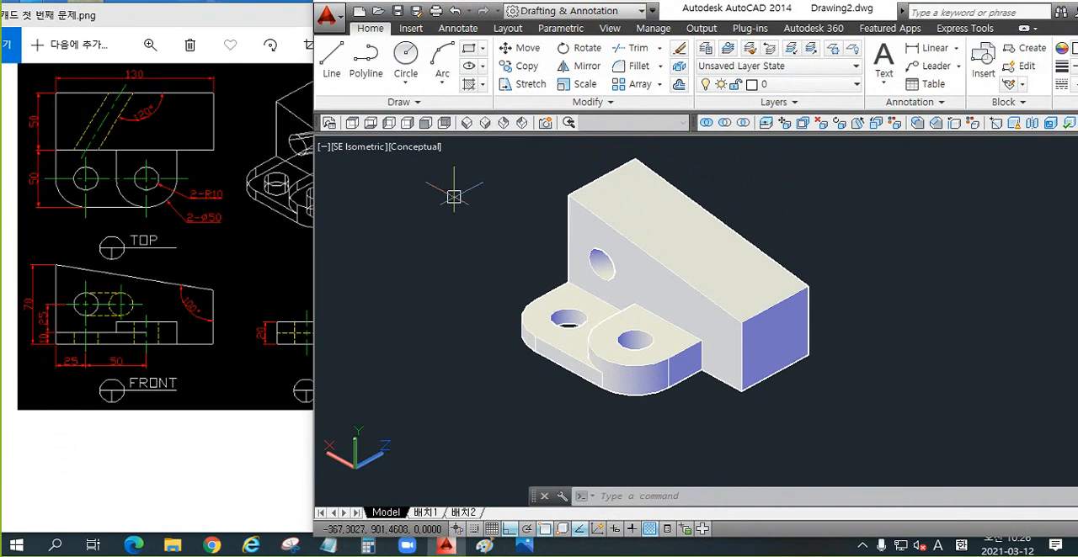
Step: Compare the solid with the isometric view in the reference drawing, and turn on Ortho mode
left_click(271, 227)
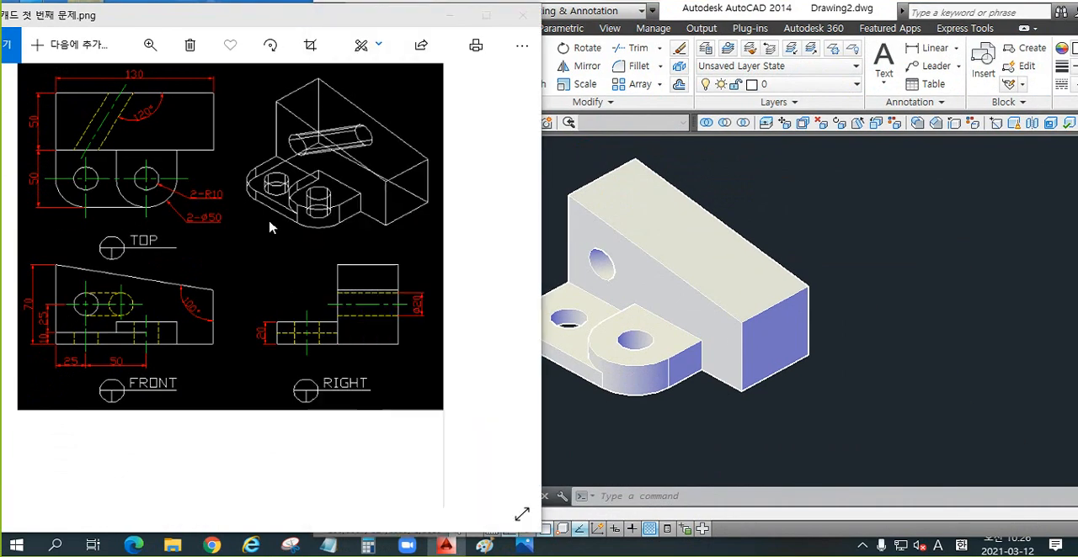
left_click(887, 256)
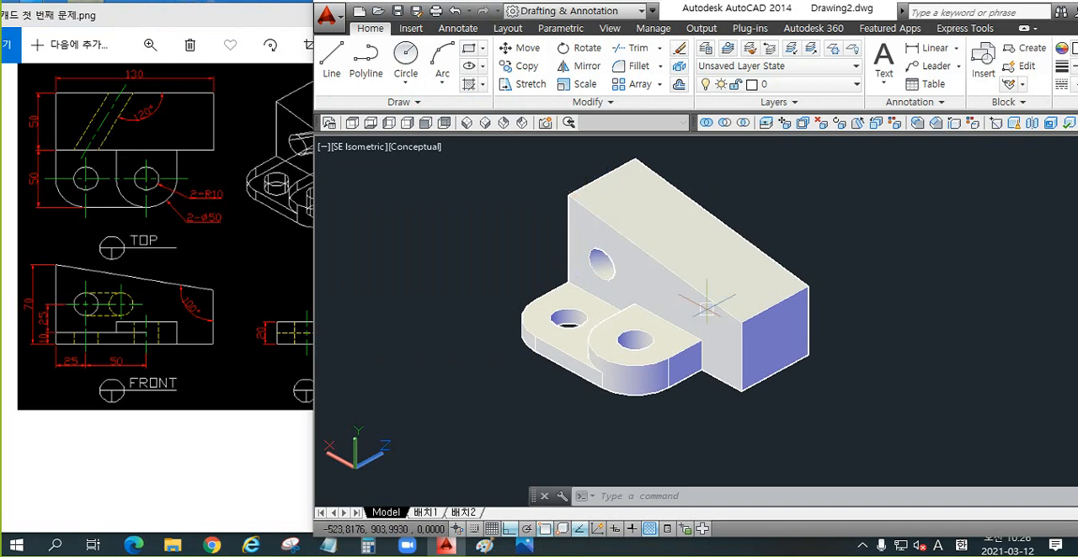
key("F8")
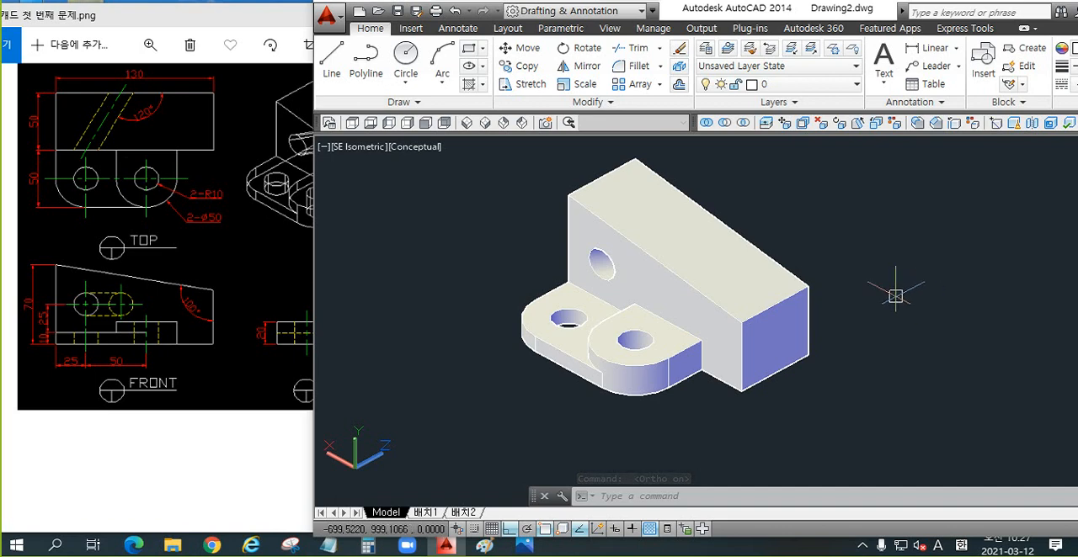
Step: Examine the flat base outlines beside the solid against the top and front views of the reference drawing
scroll(895, 298, "down", 5)
middle_click_drag(582, 281, 611, 310)
scroll(486, 243, "up", 3)
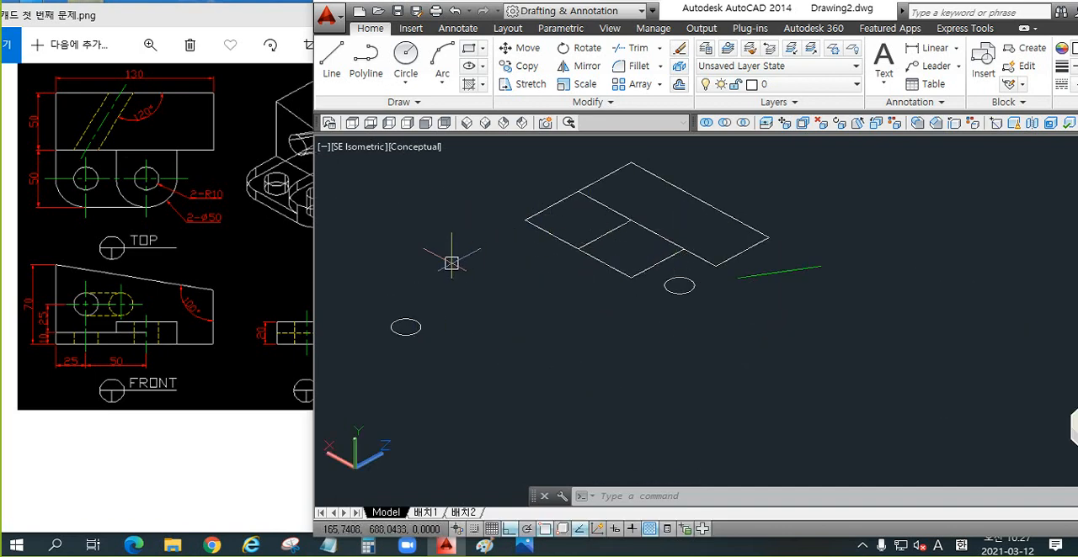
middle_click_drag(462, 275, 530, 305)
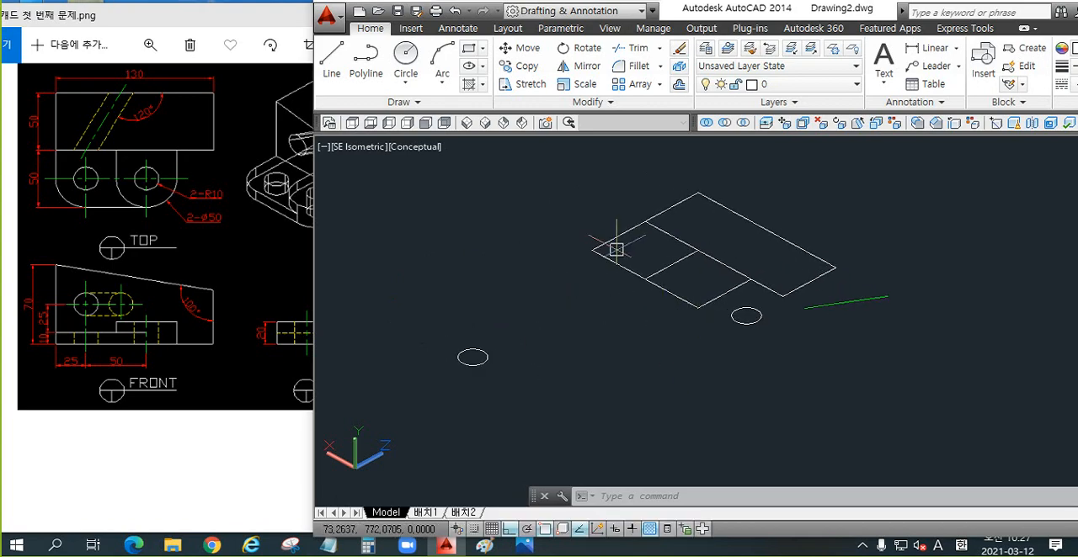
left_click(185, 299)
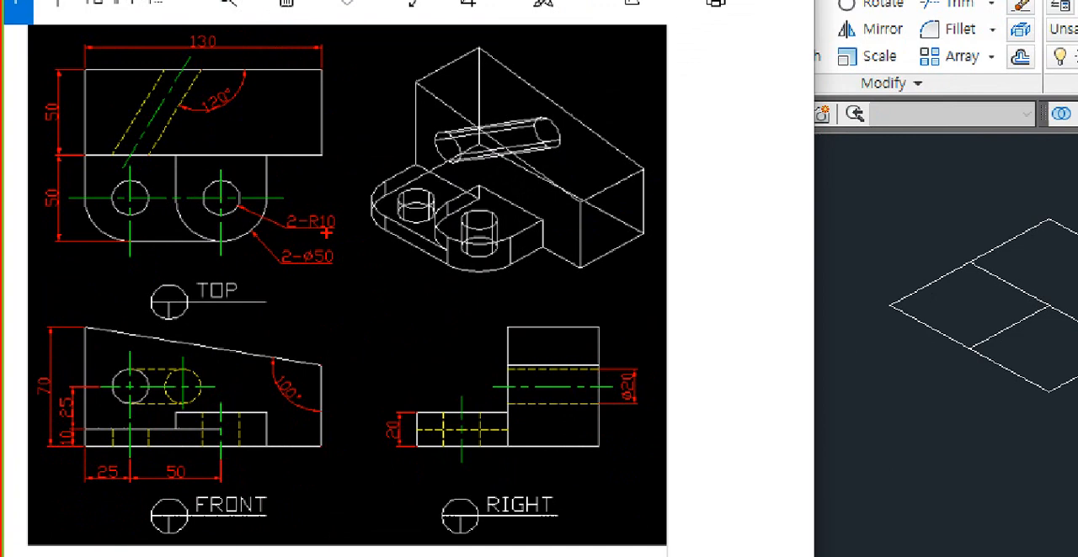
mouse_move(333, 247)
left_mouse_down()
mouse_move(119, 255)
mouse_move(313, 48)
mouse_move(283, 222)
left_mouse_up()
mouse_move(268, 481)
left_mouse_down()
mouse_move(241, 308)
mouse_move(239, 475)
left_mouse_up()
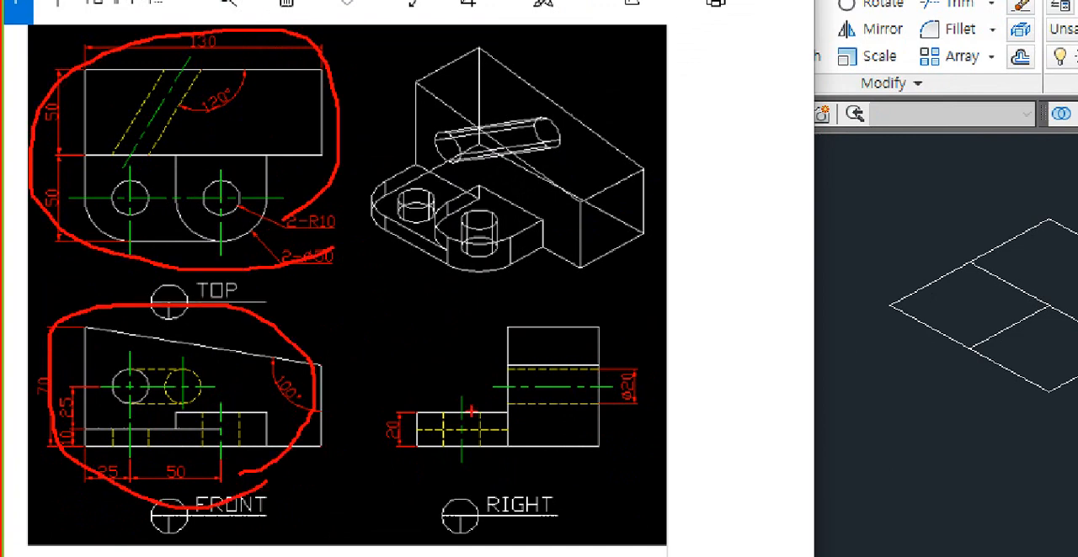
mouse_move(594, 445)
left_mouse_down()
mouse_move(438, 473)
mouse_move(655, 389)
left_mouse_up()
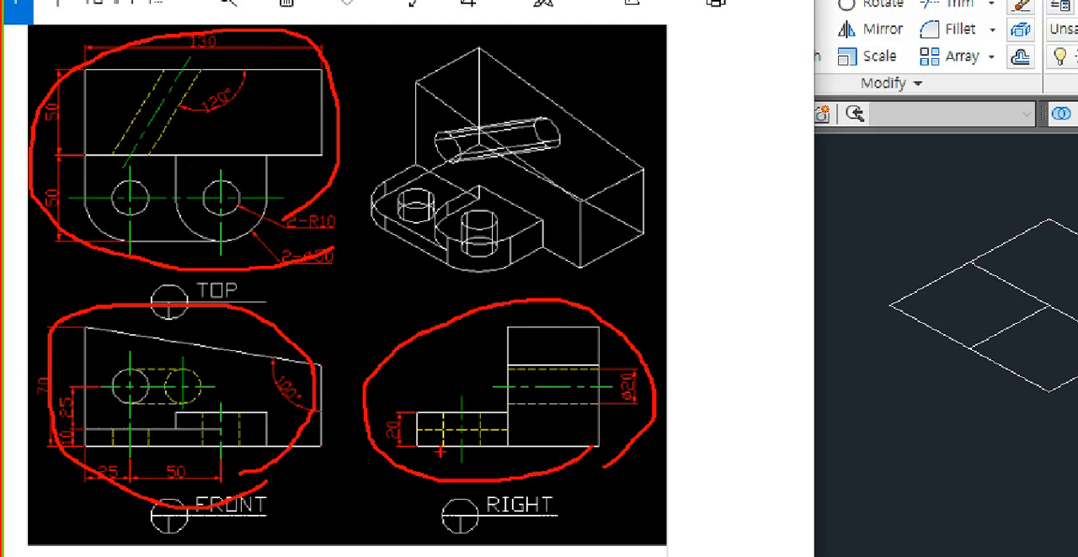
key("Escape")
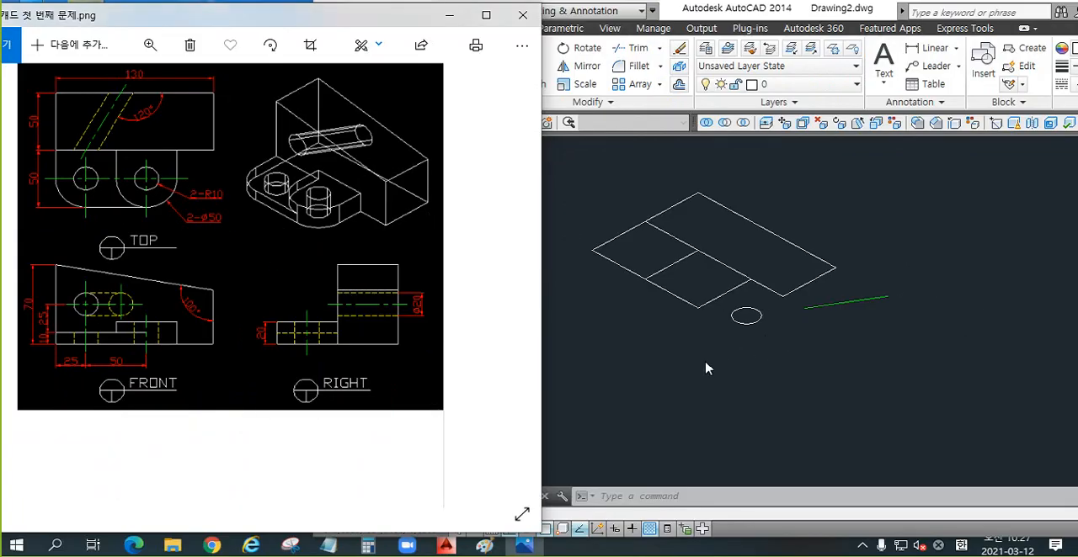
Step: Erase all the leftover flat outlines, circles and the green line beside the finished solid
left_click(707, 368)
scroll(639, 328, "down", 5)
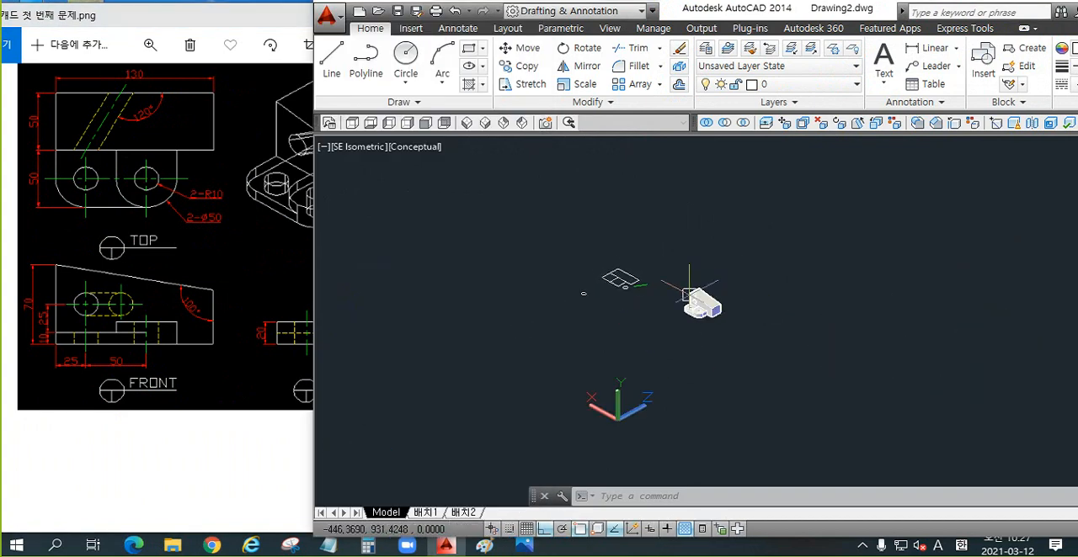
scroll(682, 319, "up", 3)
left_click(632, 211)
left_click(394, 340)
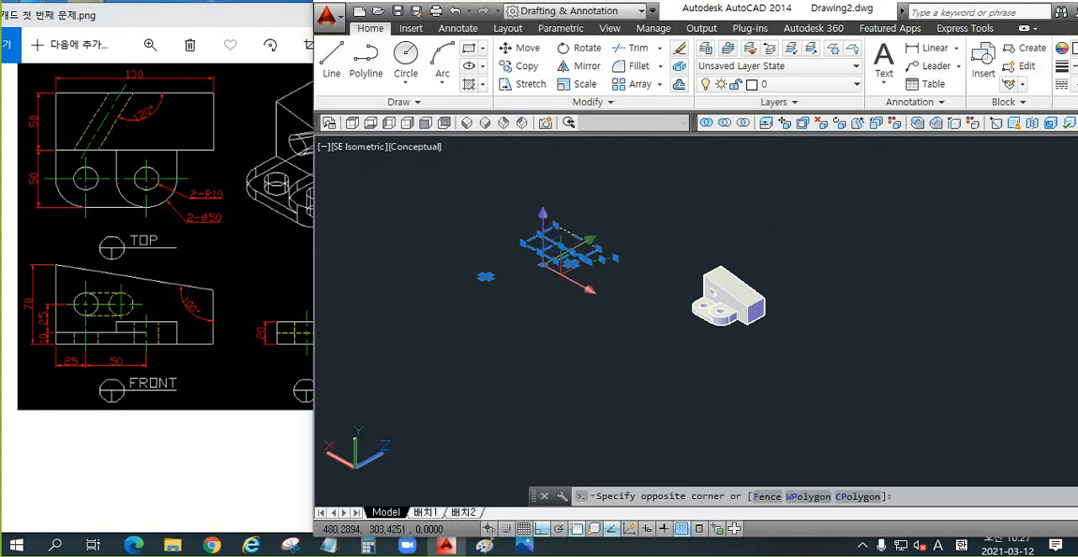
key("Delete")
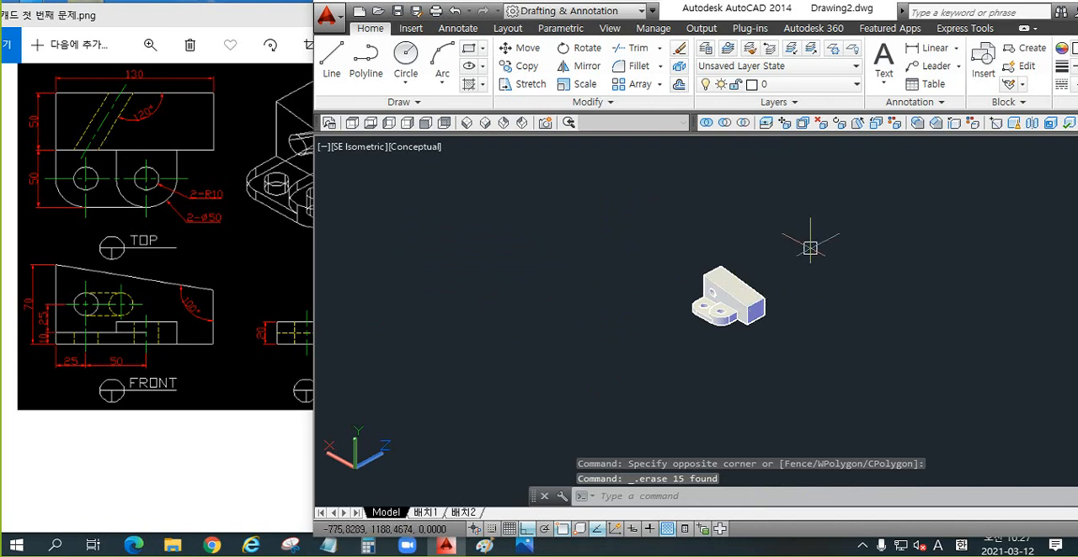
Step: Zoom to All so the solid fills the view, and maximize the drawing program's window
type("z")
key("Return")
type("a")
key("Return")
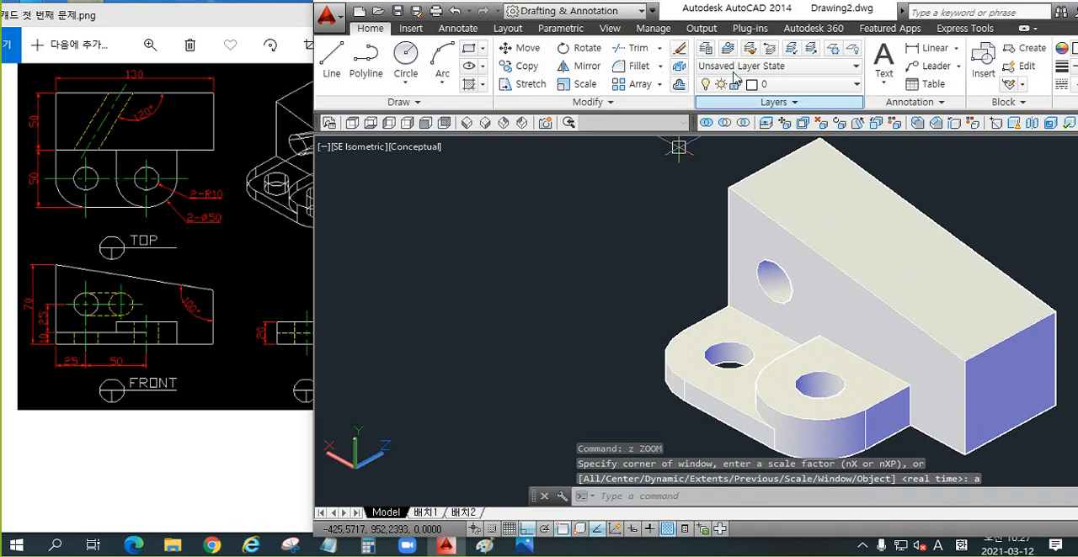
double_click(752, 17)
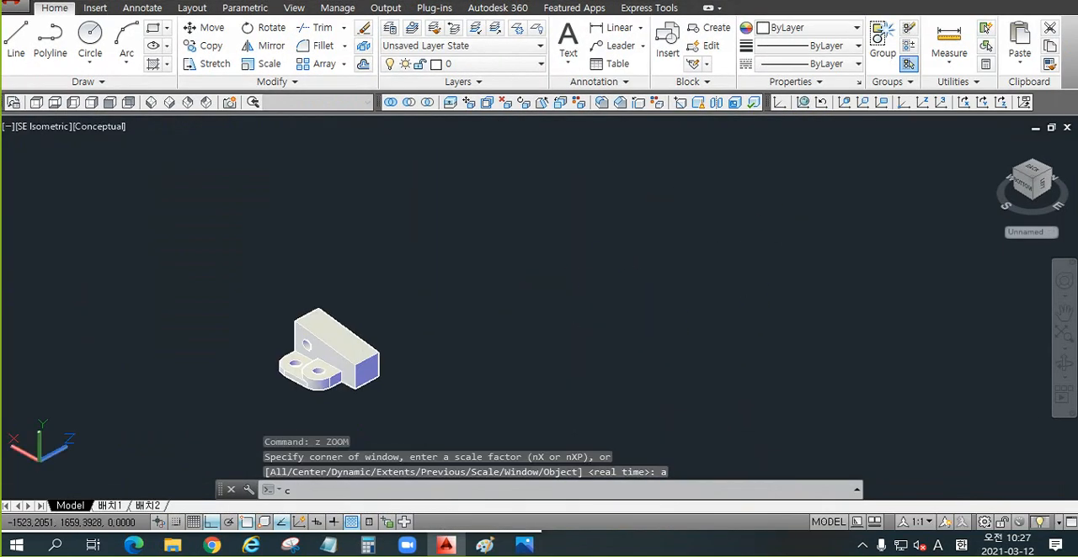
Step: Draw a small circle well away from the solid and zoom to All to include both objects
type("c")
key("Return")
left_click(865, 219)
scroll(615, 285, "down", 4)
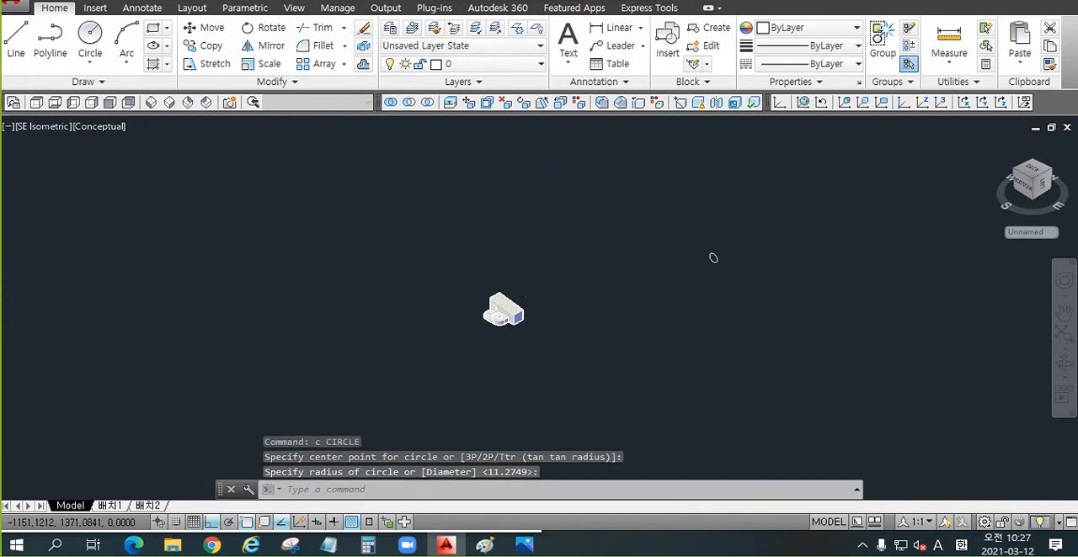
middle_click_drag(608, 294, 664, 275)
scroll(554, 298, "up", 3)
key("Escape")
type("z")
key("Return")
type("a")
key("Return")
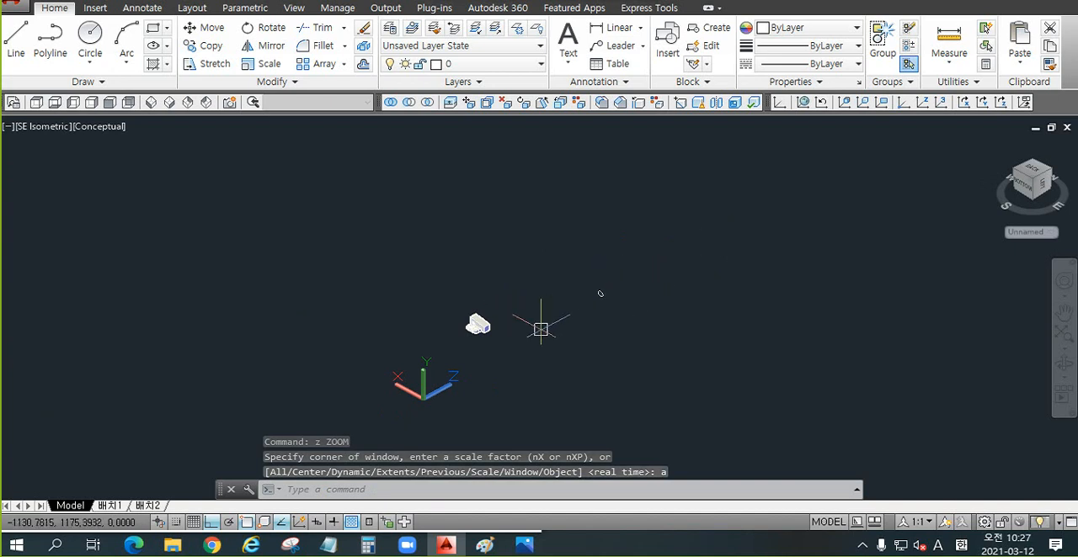
Step: Erase the small stray circle away from the solid
scroll(491, 330, "up", 2)
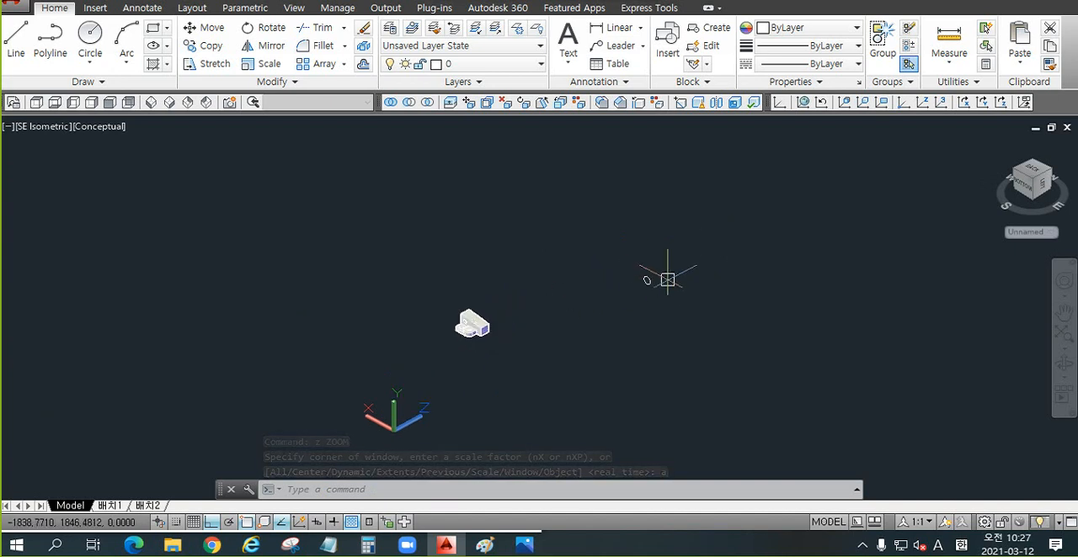
left_click(655, 267)
left_click(674, 263)
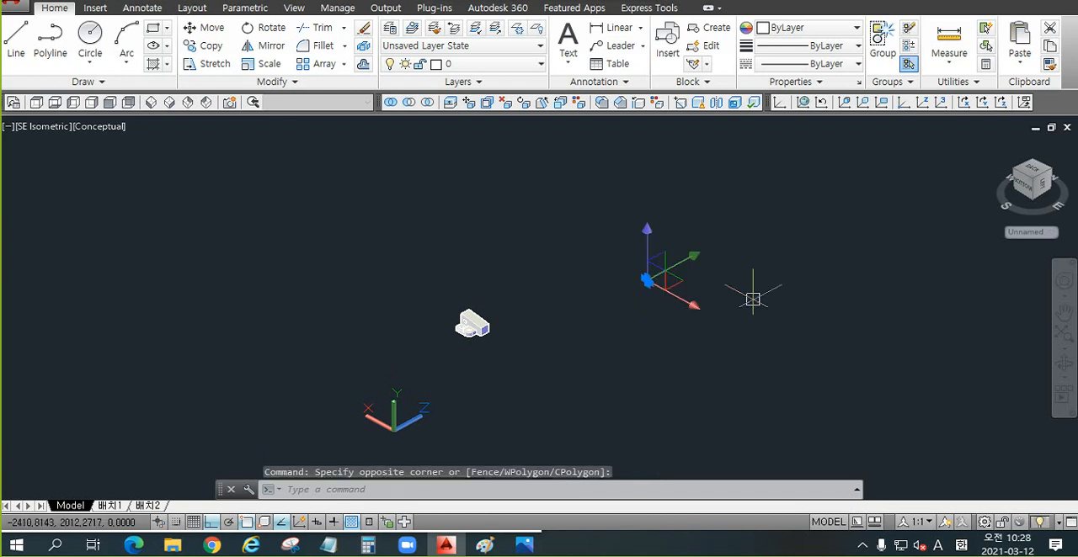
key("Delete")
Step: Zoom to All to fit the solid, and switch to the Top view with space beside the solid
left_click(606, 320)
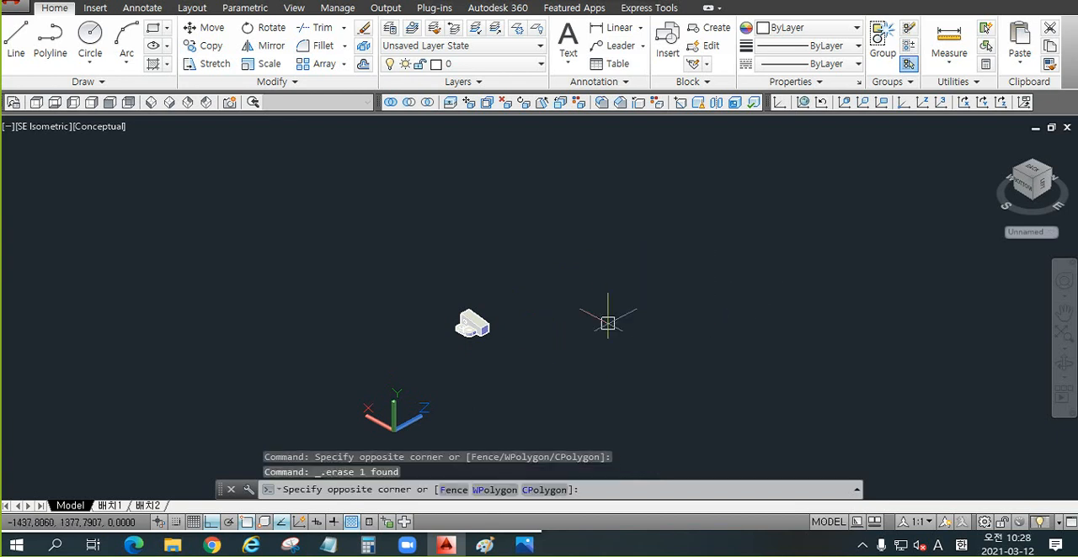
left_click(597, 346)
type("z")
key("Return")
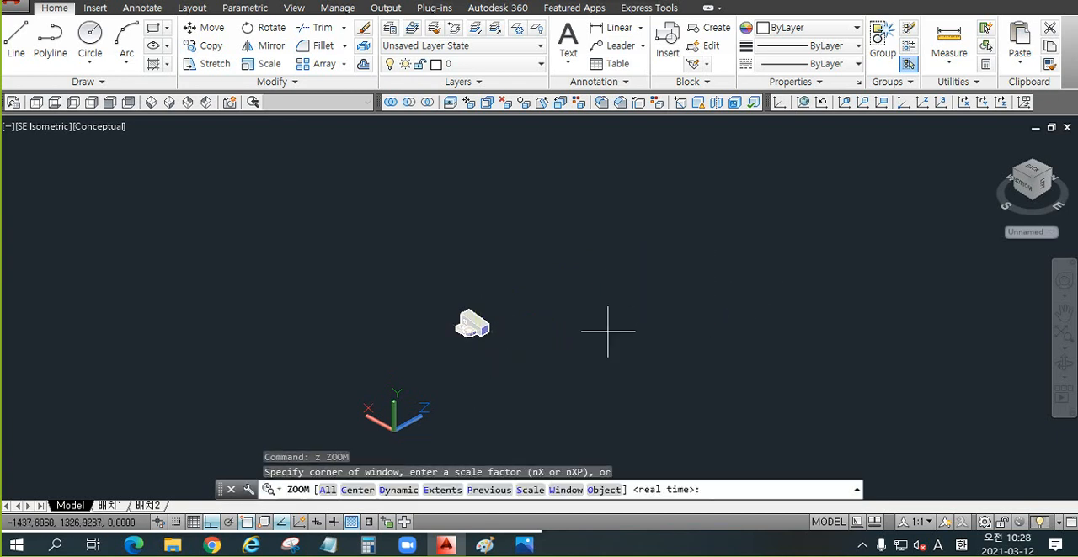
key("Return")
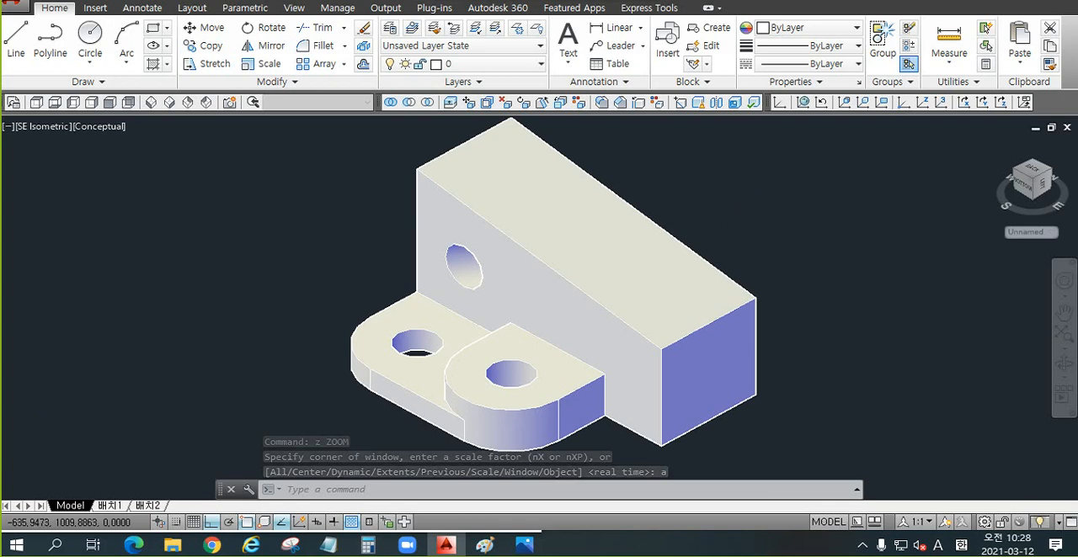
scroll(761, 217, "down", 3)
middle_click_drag(761, 218, 534, 233)
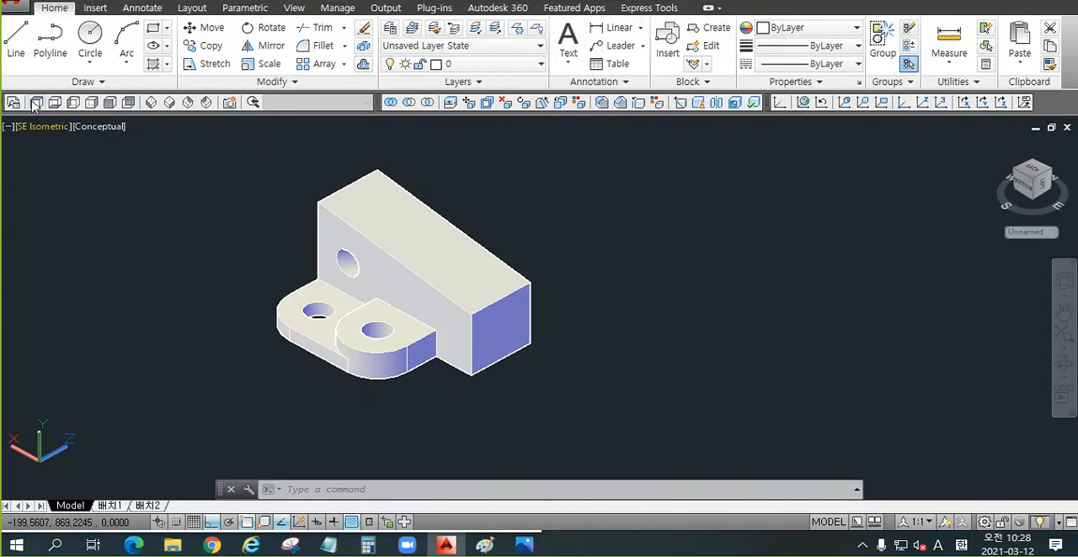
left_click(36, 102)
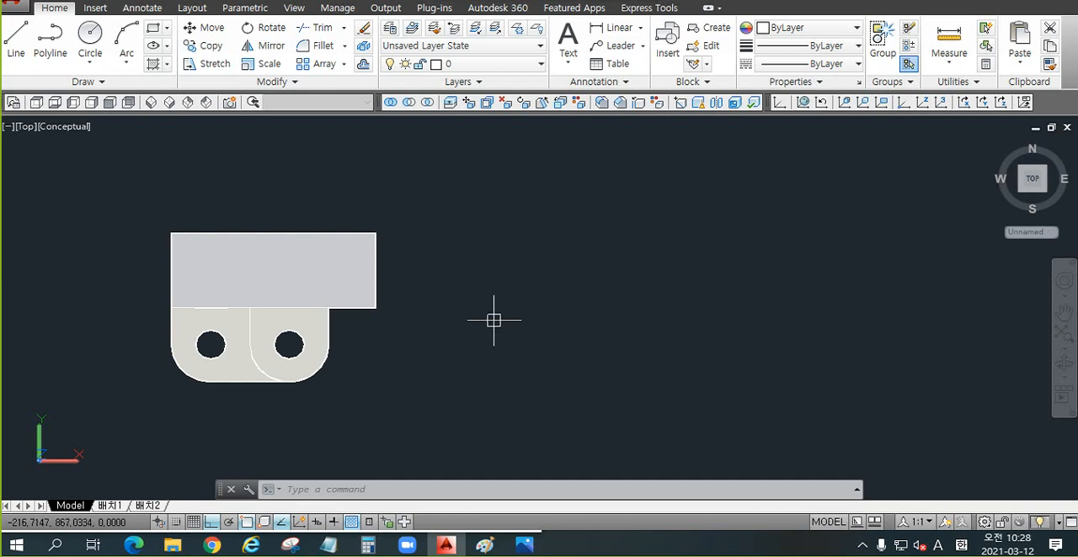
Step: Align the UCS with the current Top view using the View option
type("ucs")
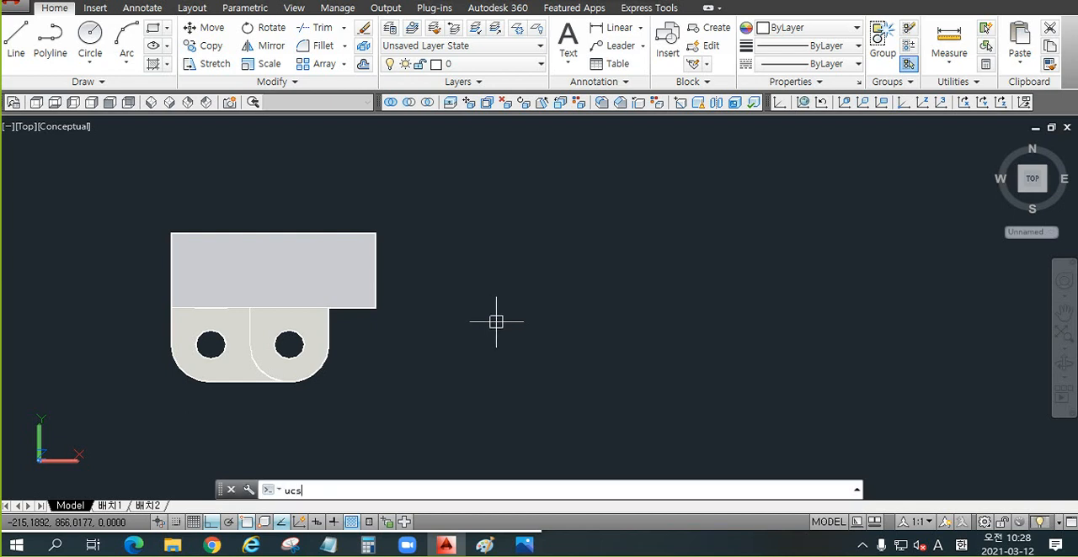
key("Return")
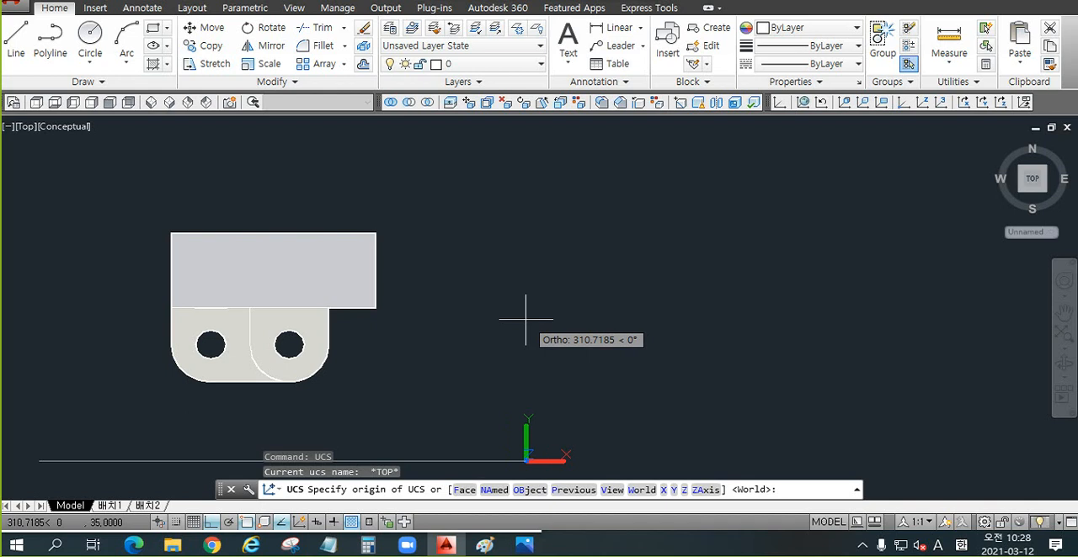
type("v")
key("Return")
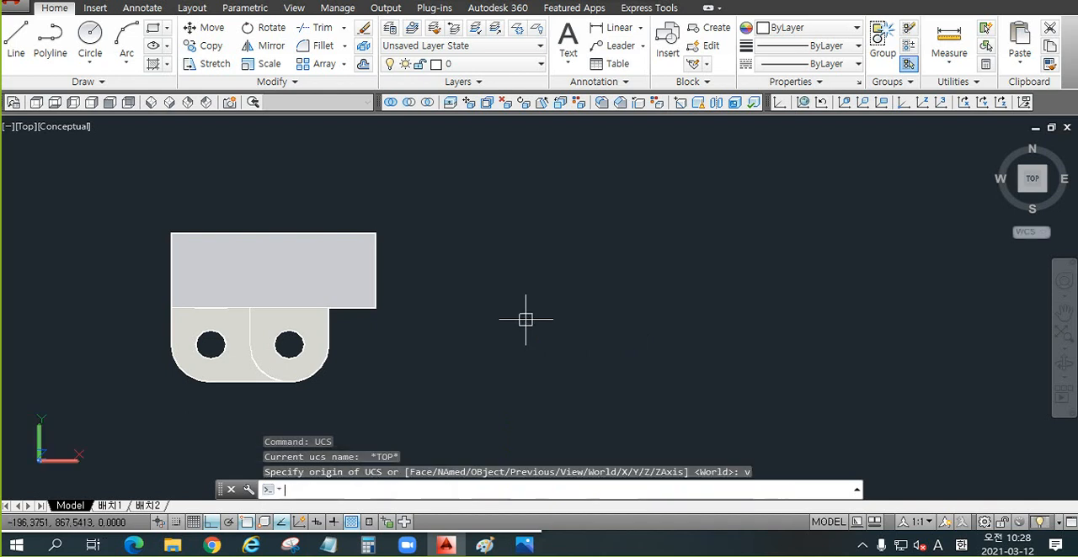
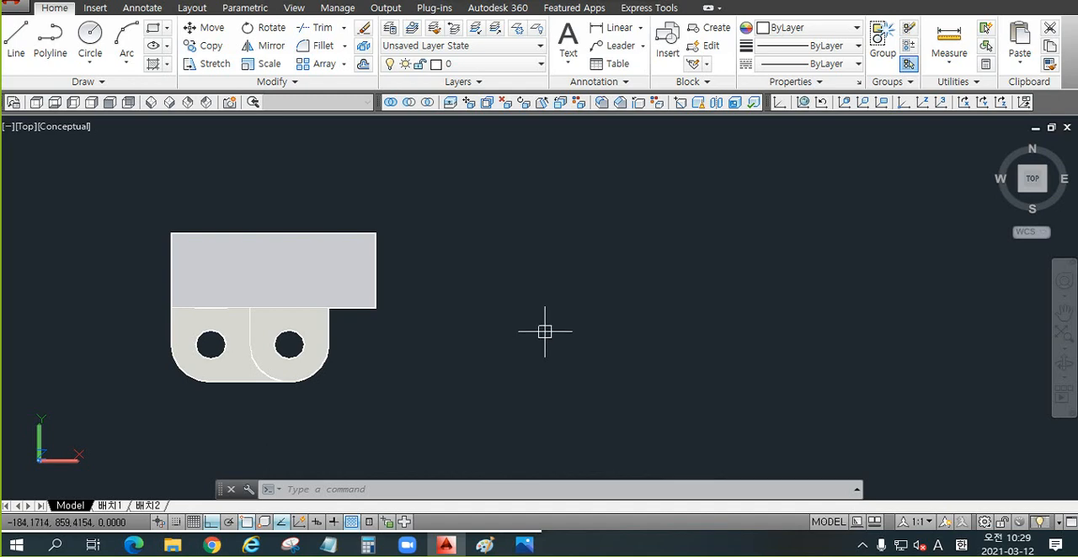
Step: Start Flatshot for the Top view and set the obscured lines to Yellow with the HIDDEN linetype
type("fla")
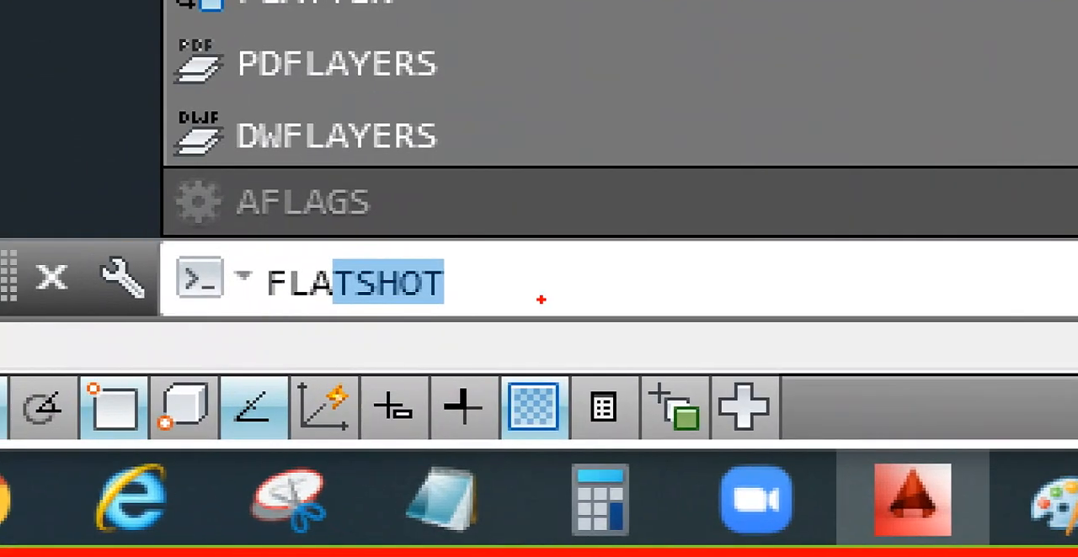
mouse_move(242, 249)
left_mouse_down()
mouse_move(319, 289)
mouse_move(497, 321)
left_mouse_up()
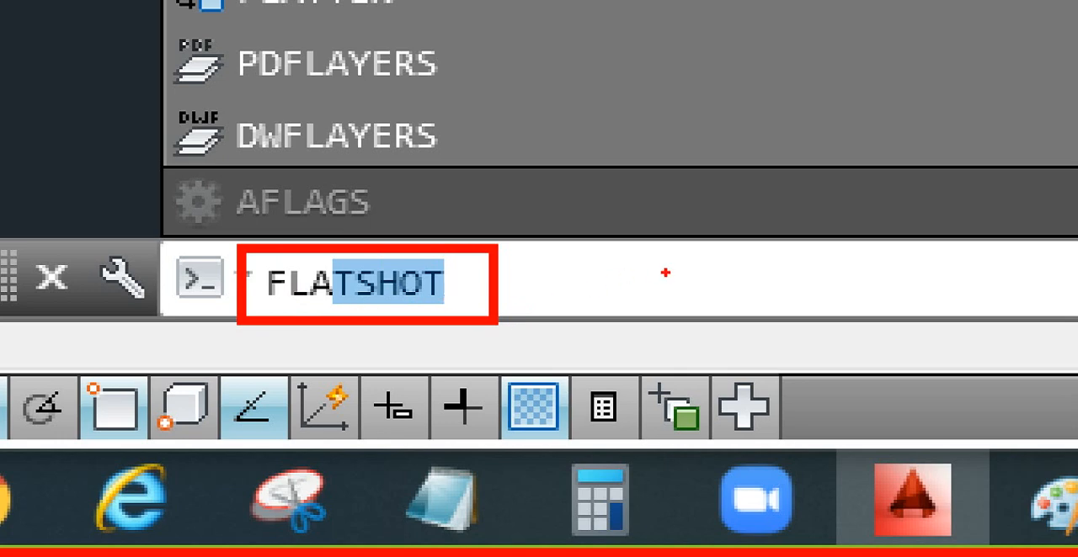
left_click_drag(699, 273, 514, 292)
left_click_drag(590, 251, 510, 296)
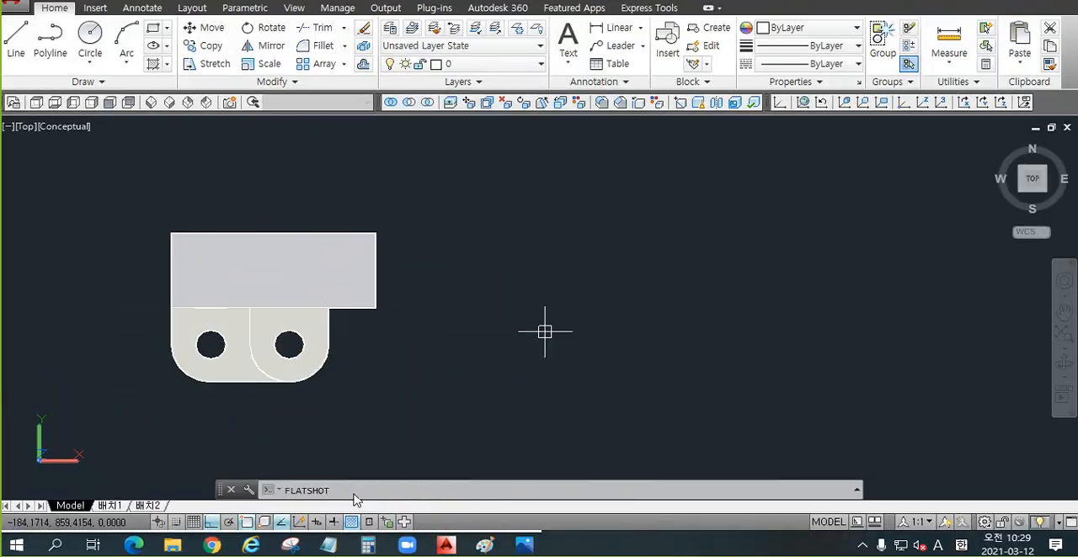
left_click(362, 489)
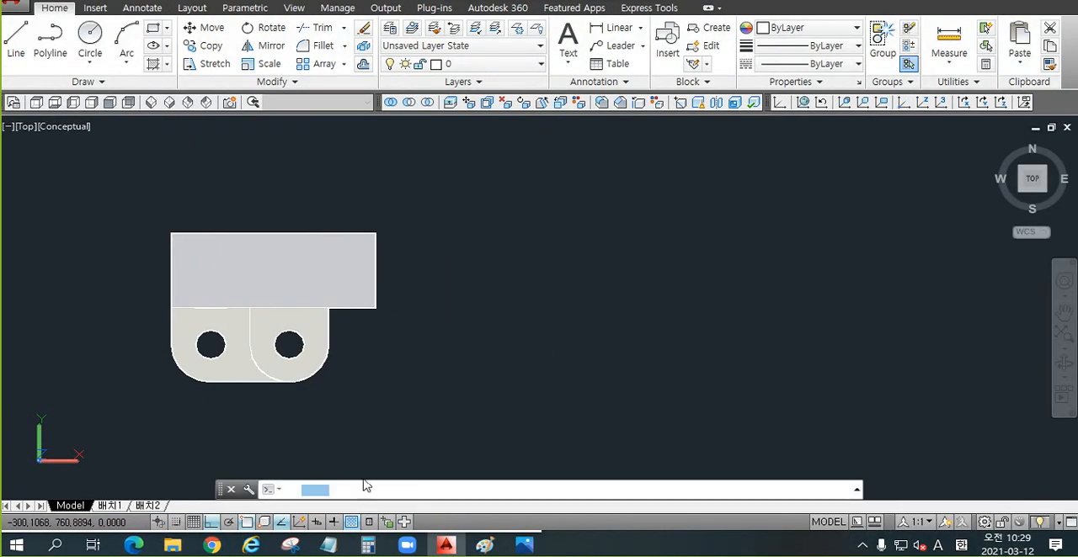
key("Return")
left_click_drag(565, 62, 638, 42)
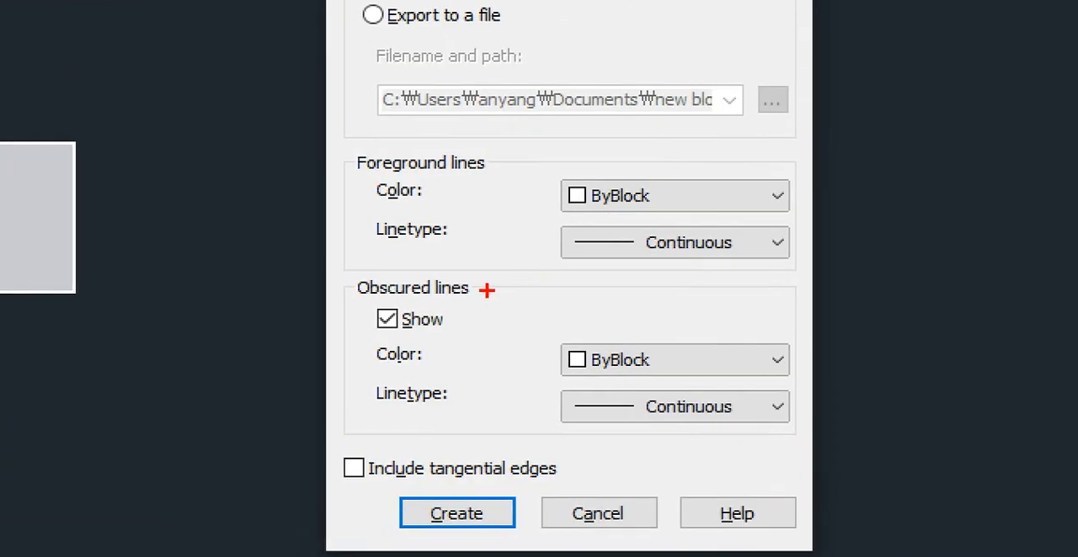
left_click_drag(362, 301, 449, 336)
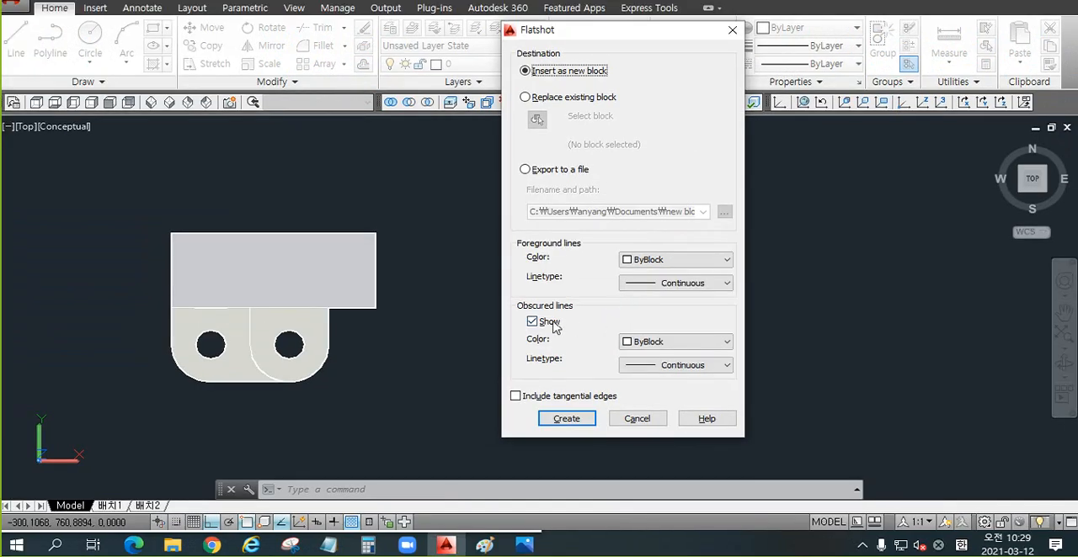
left_click(662, 343)
left_click(655, 395)
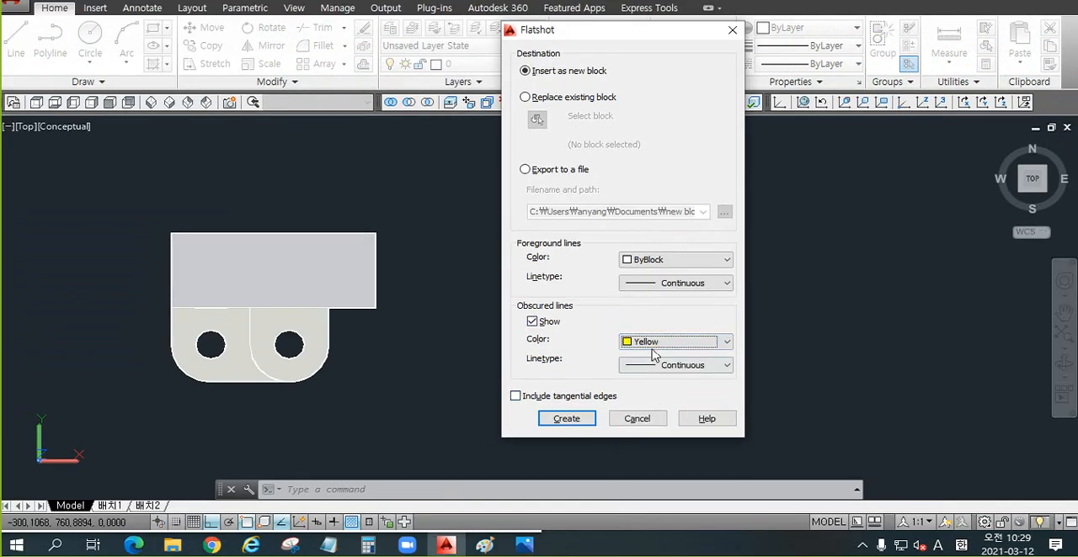
left_click(680, 366)
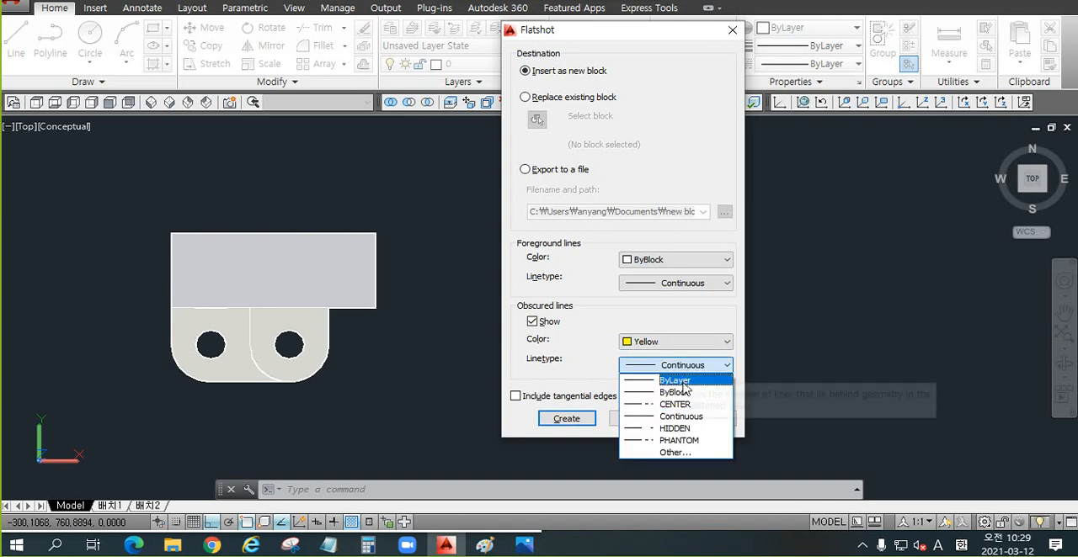
left_click(677, 426)
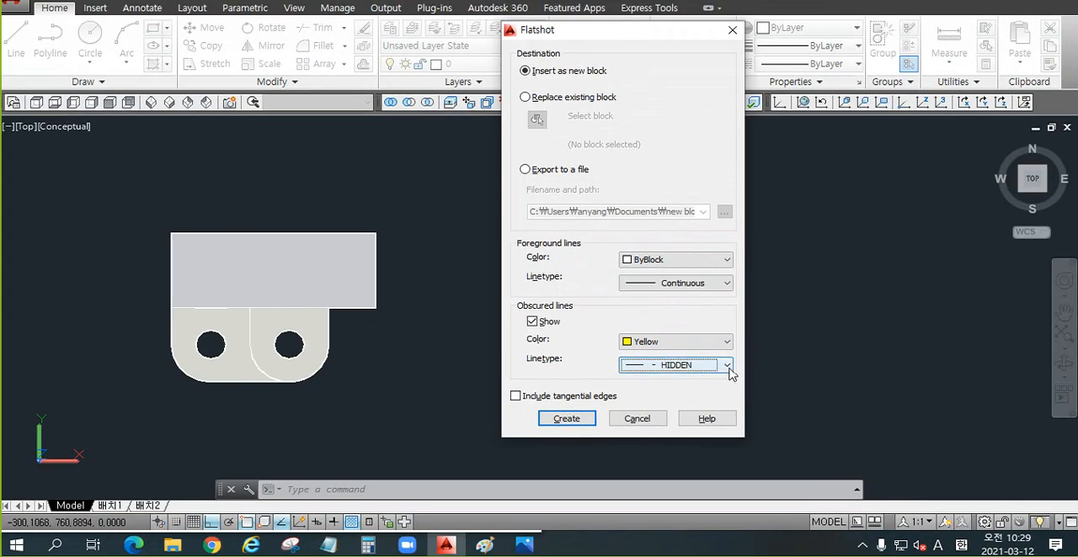
Step: Load the HIDDEN2 linetype from acadiso.lin and assign it to the Flatshot obscured lines
left_click(728, 369)
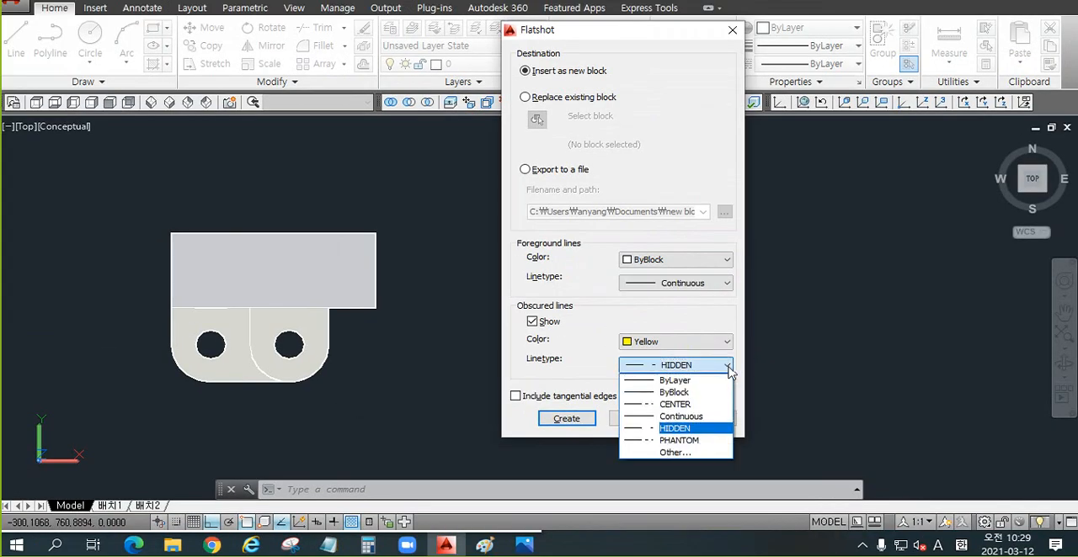
left_click(727, 368)
left_click(728, 368)
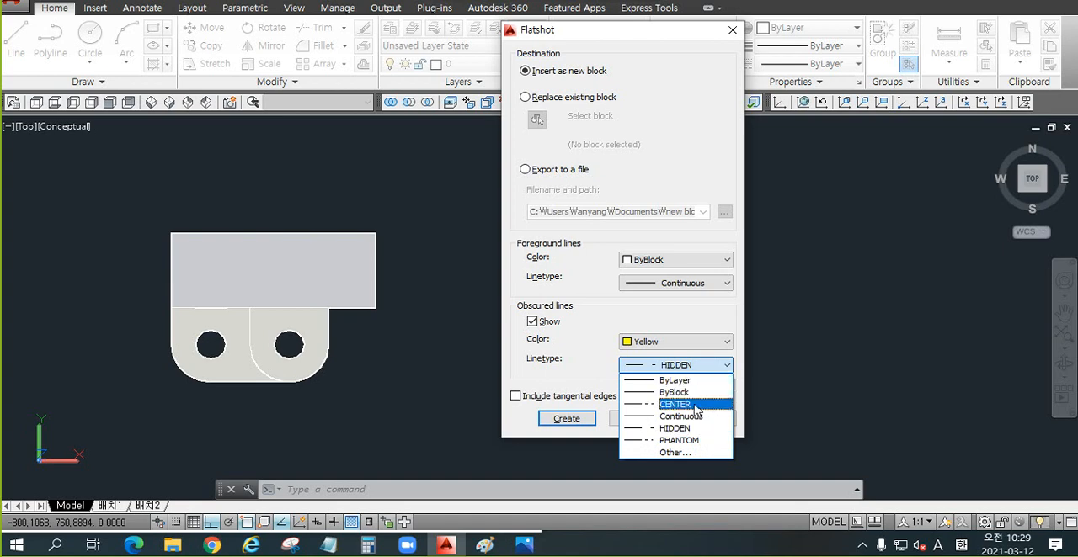
left_click(672, 453)
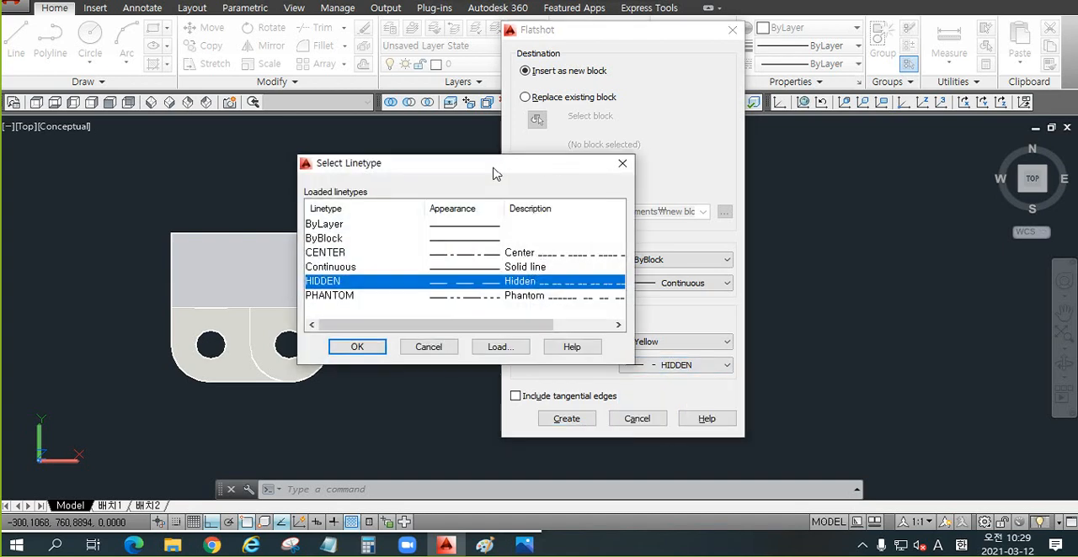
left_click_drag(493, 172, 544, 154)
left_click(551, 328)
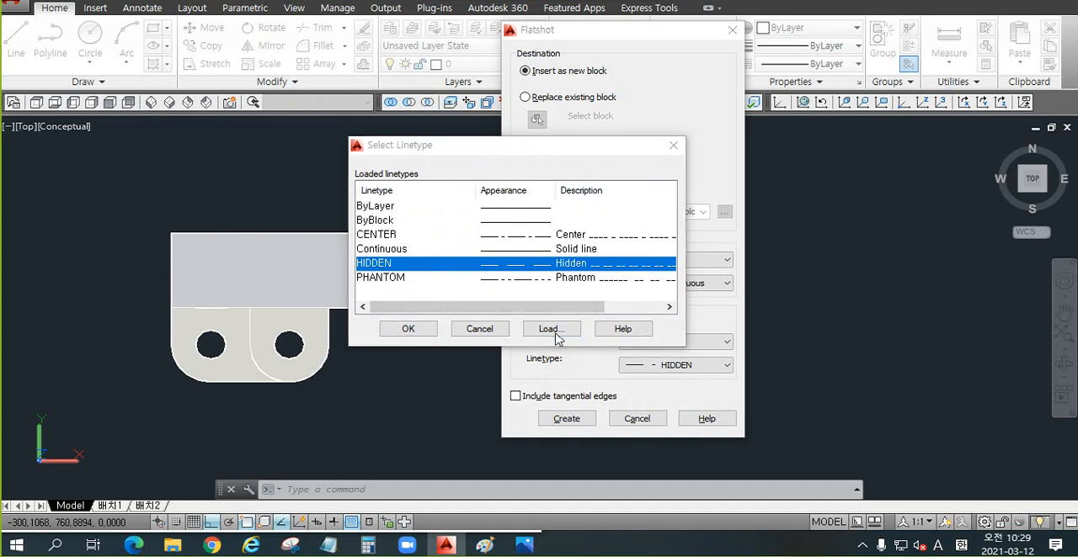
scroll(605, 224, "down", 10)
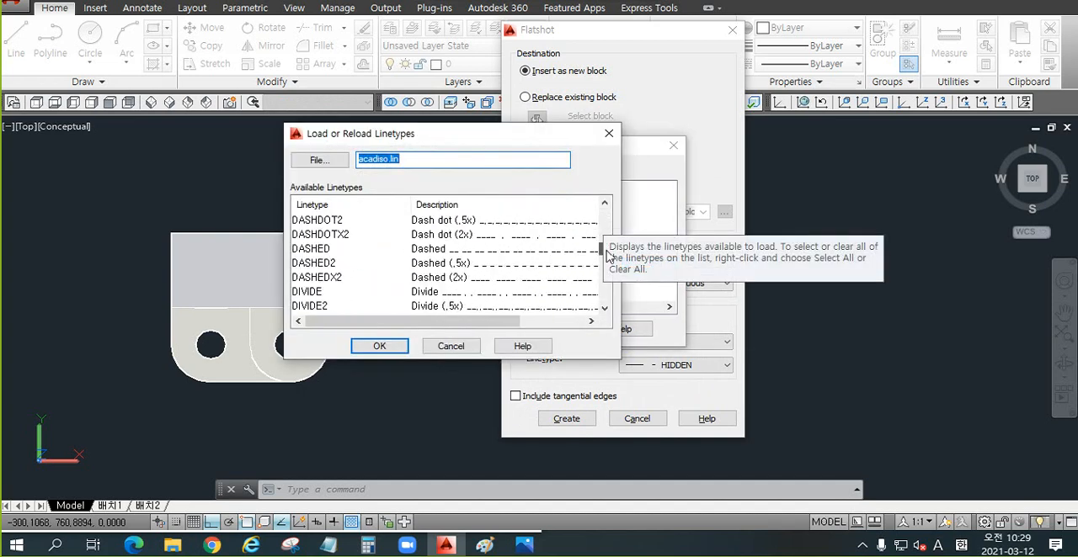
left_click(320, 308)
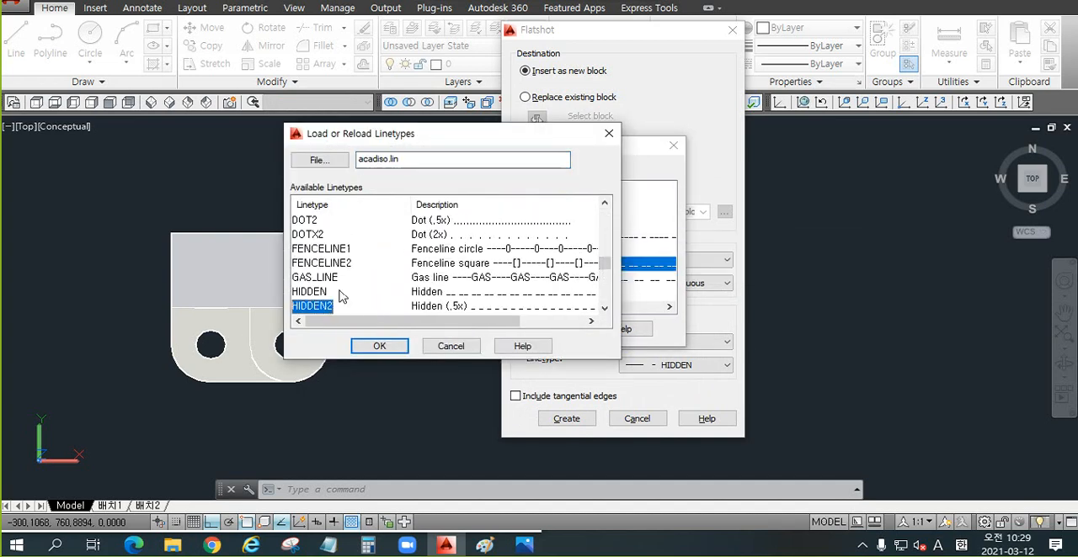
scroll(324, 286, "down", 1)
left_click(318, 250)
left_click(321, 263)
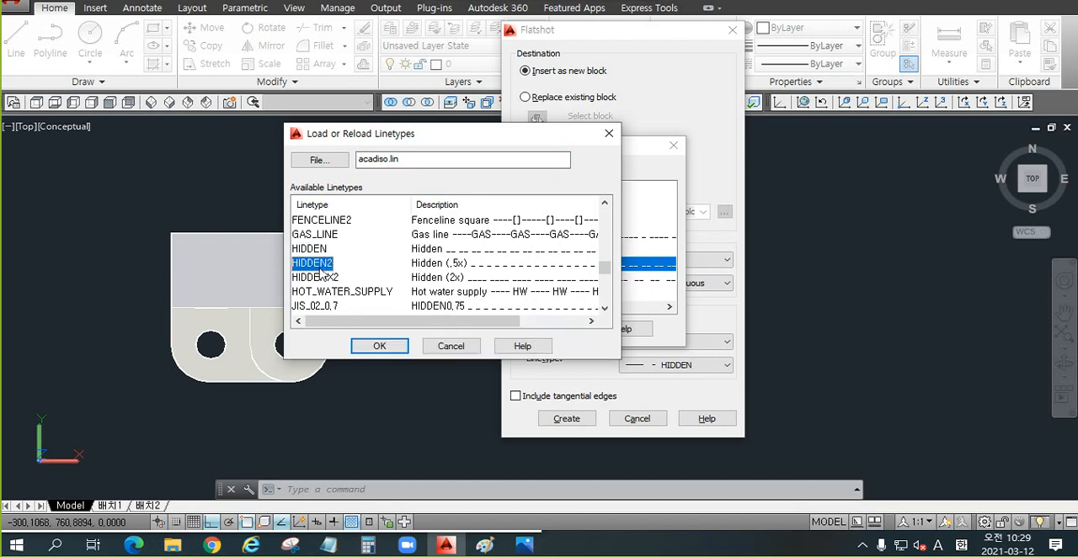
left_click(379, 346)
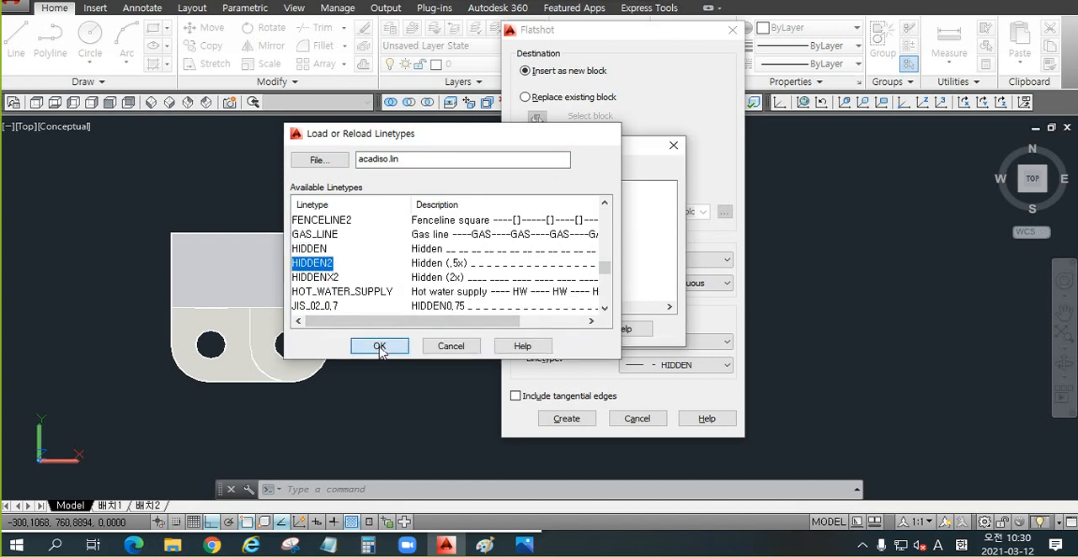
left_click(388, 279)
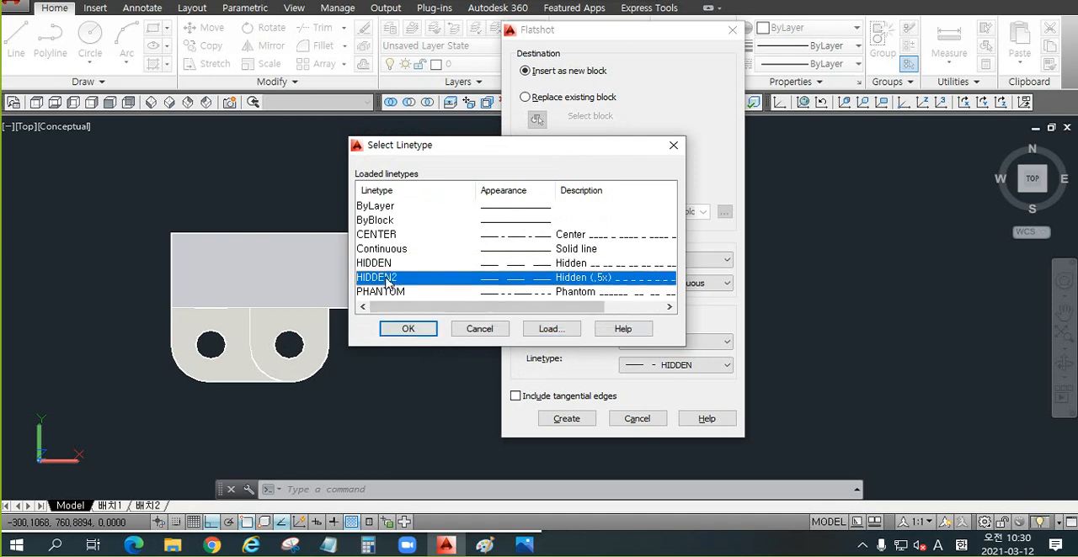
left_click(410, 329)
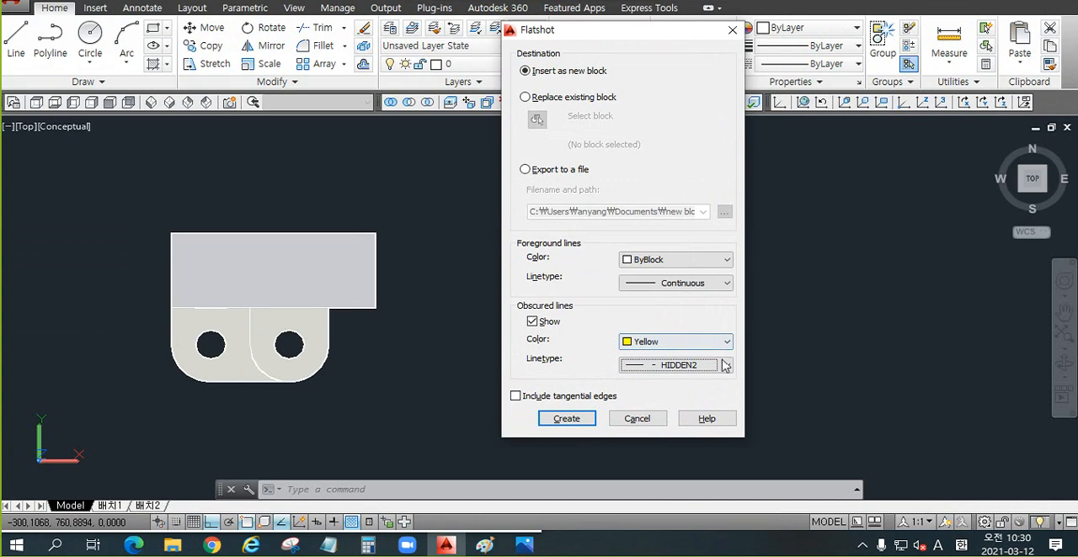
Step: Set the obscured lines' linetype back to HIDDEN and the foreground lines' color to Green
left_click(734, 307)
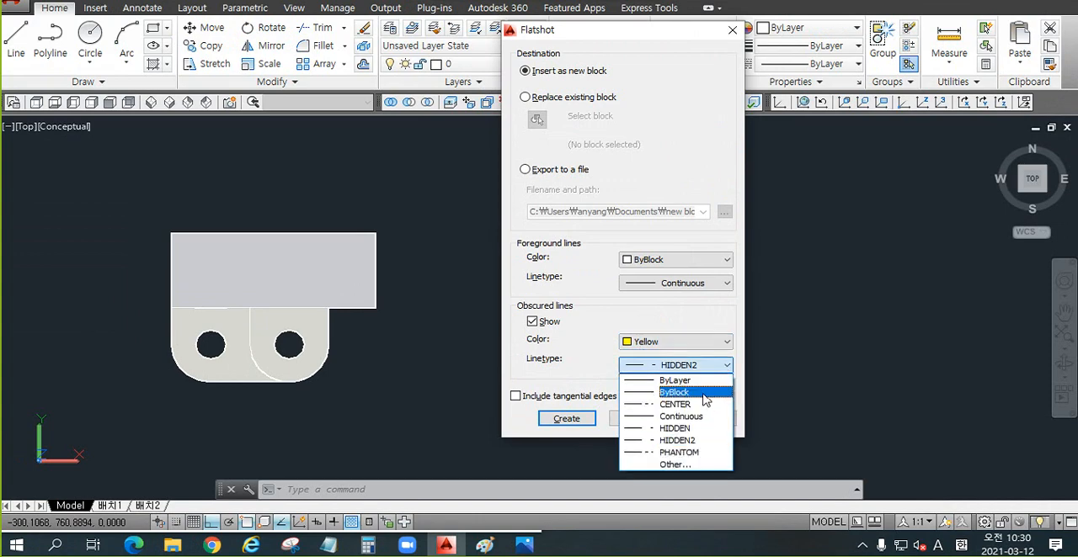
left_click(690, 428)
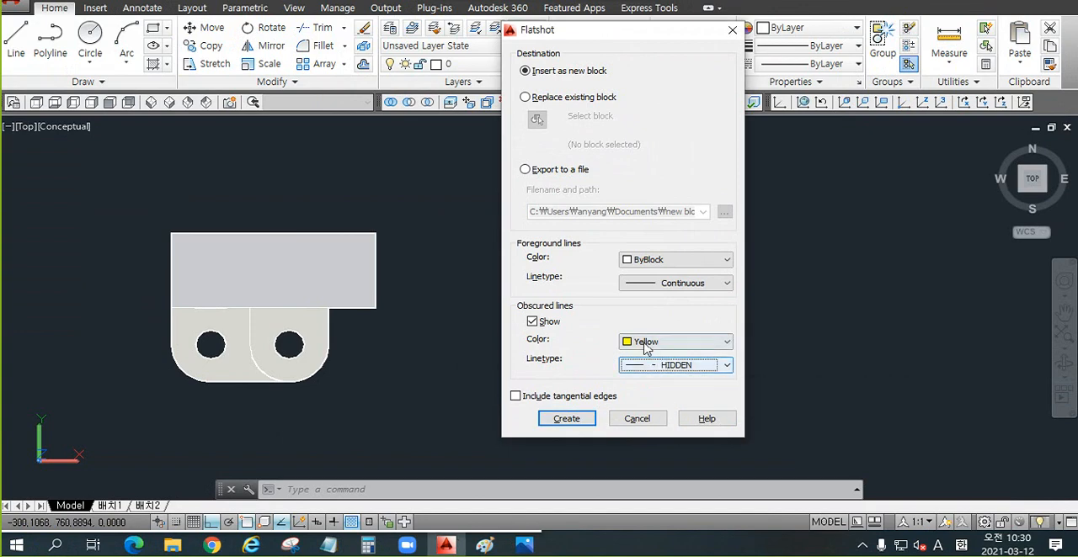
left_click(642, 262)
left_click(643, 322)
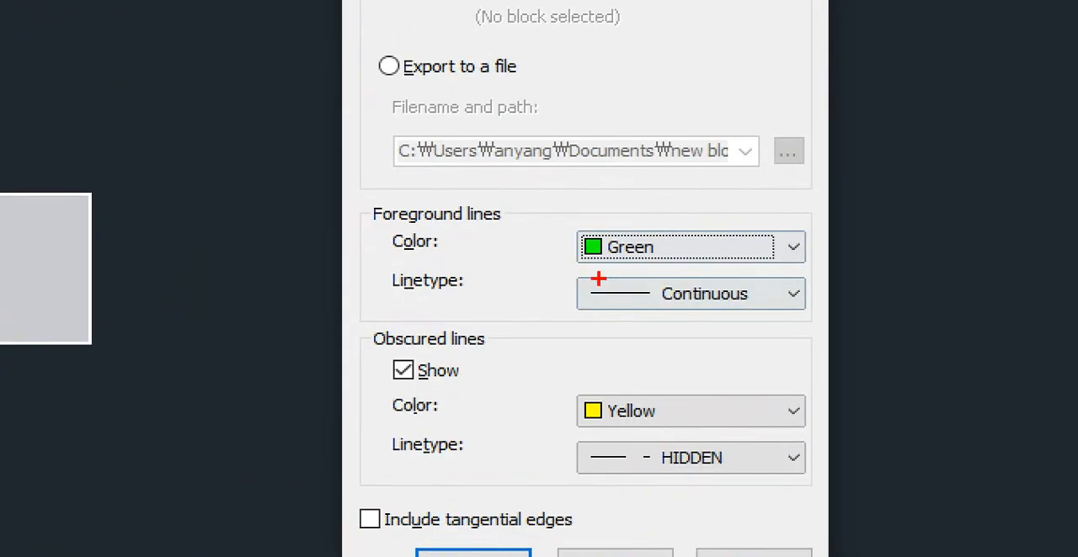
left_click_drag(608, 289, 739, 301)
left_click_drag(652, 254, 665, 244)
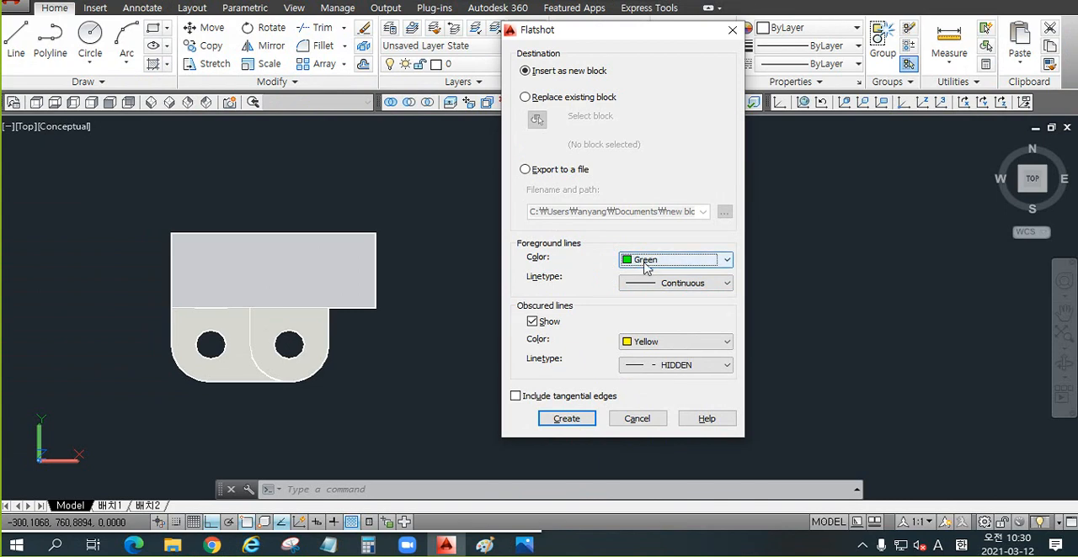
Step: Create the Flatshot block and insert it in the empty space beside the solid with default scale 1 and rotation 0
left_click(566, 419)
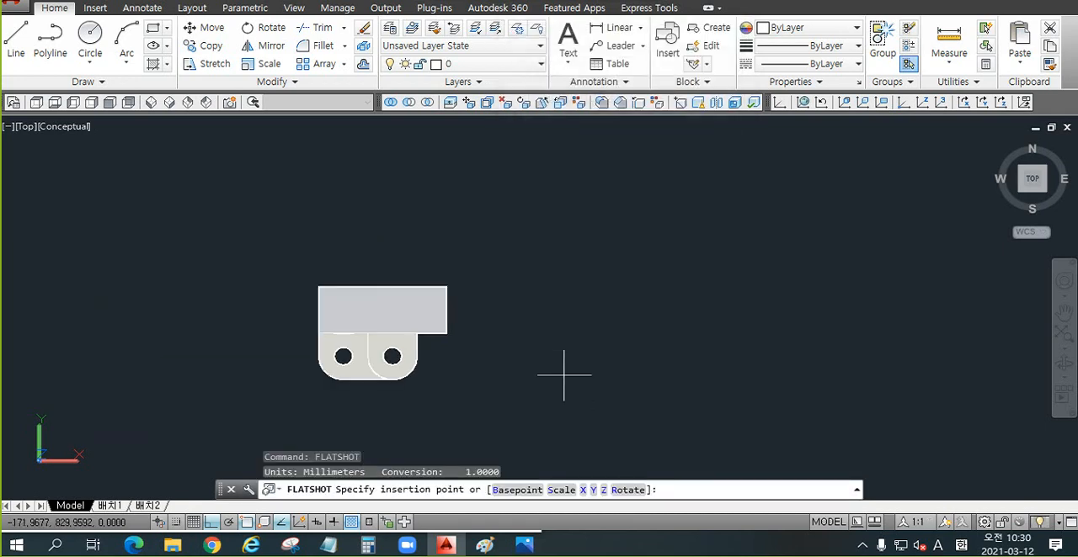
left_click(596, 296)
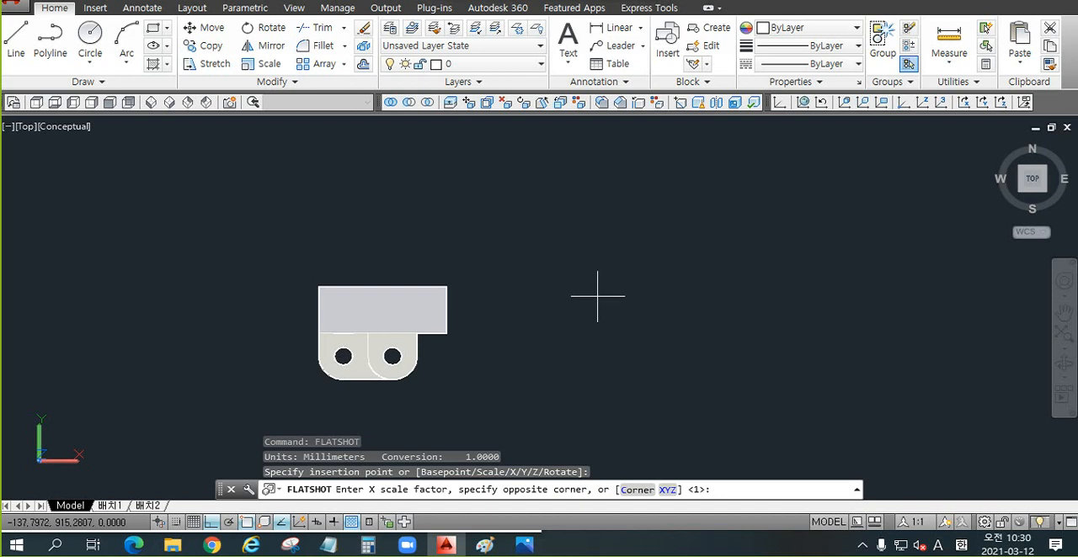
key("Return")
key("Return")
key("Return")
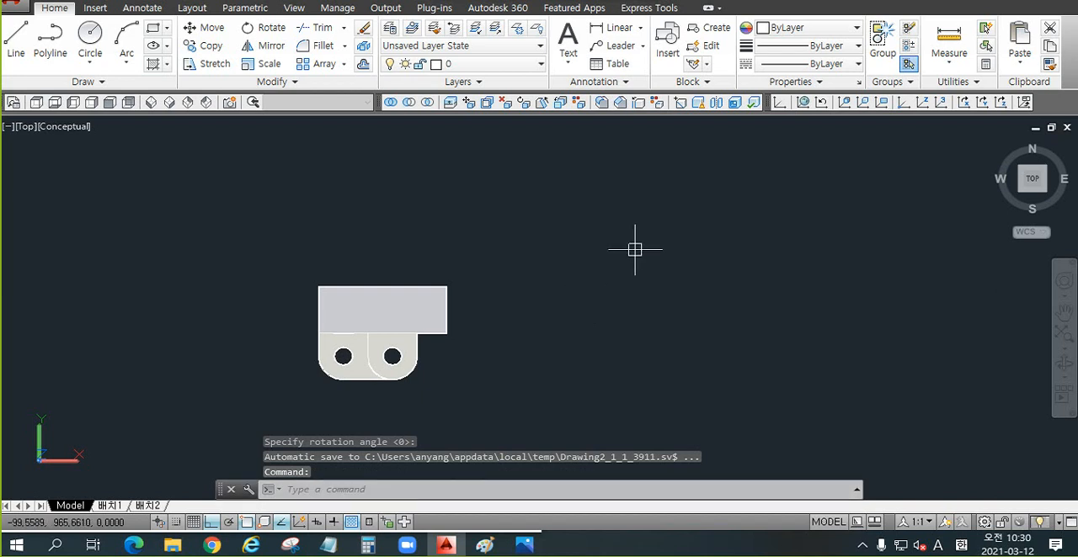
Step: Move the green Flatshot block with Ortho off to the empty space just right of the solid
type("z")
key("Return")
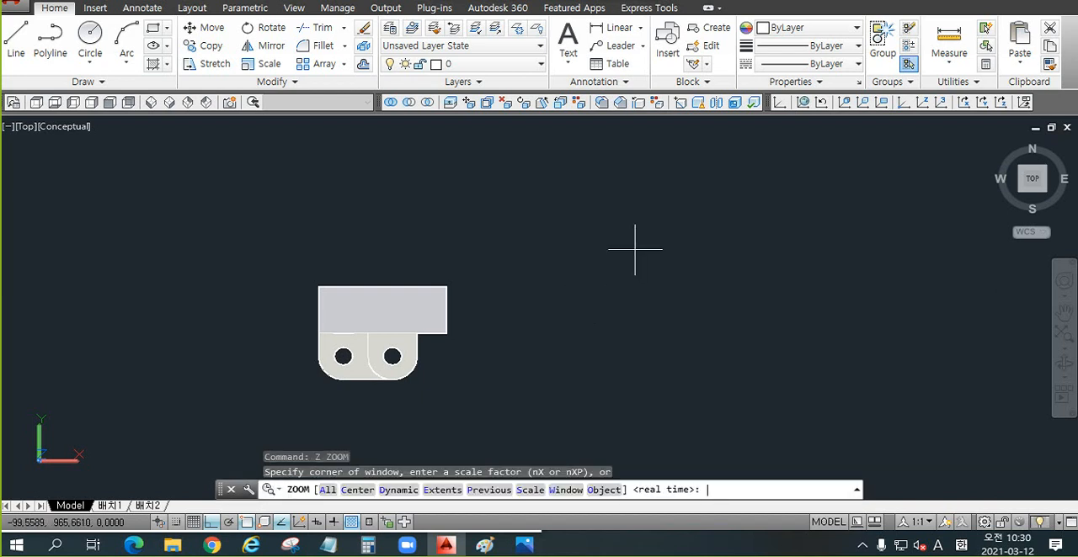
type("a")
key("Return")
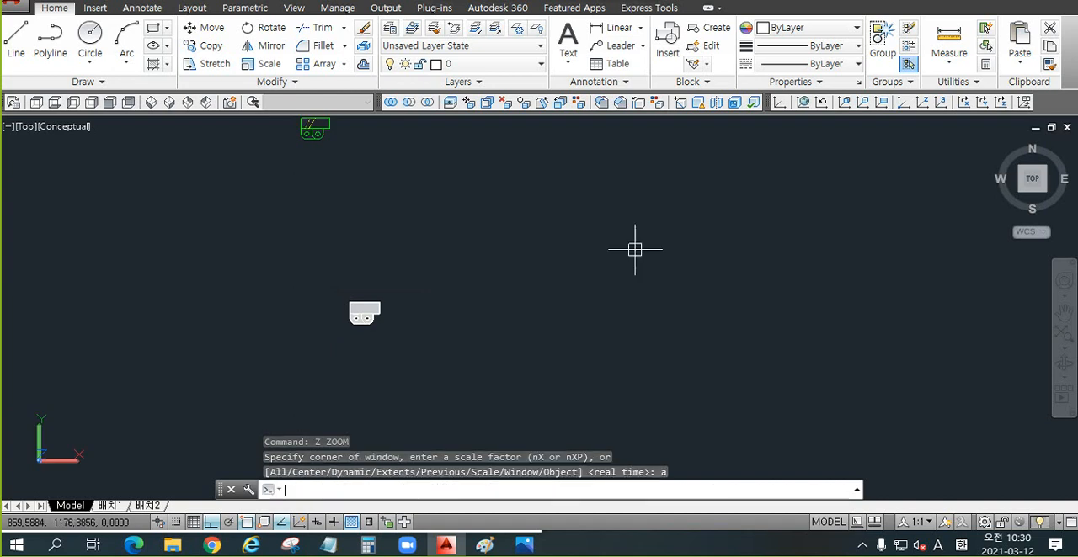
middle_click_drag(442, 242, 459, 284)
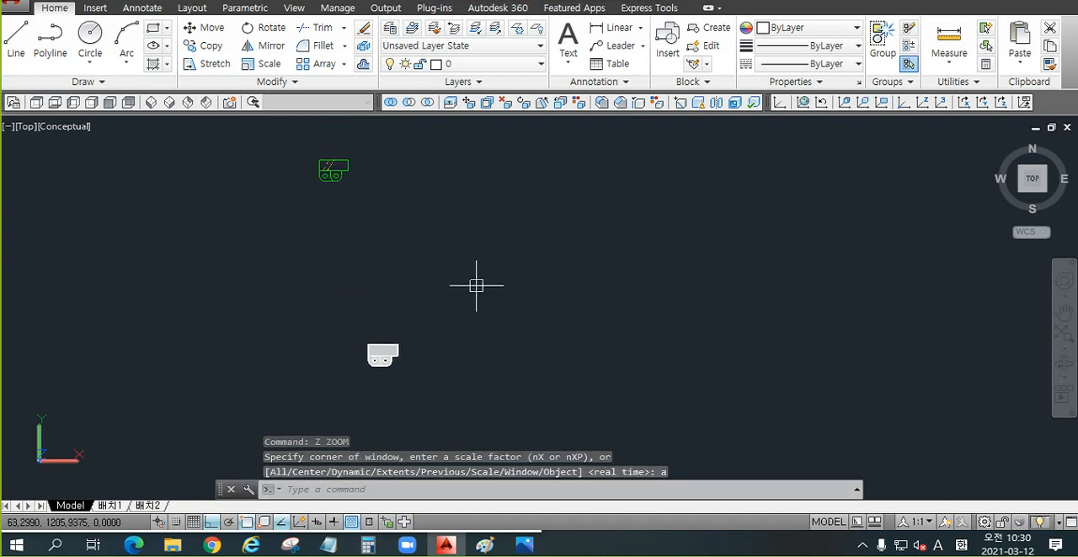
mouse_move(379, 248)
middle_mouse_down()
mouse_move(354, 287)
mouse_move(418, 268)
middle_mouse_up()
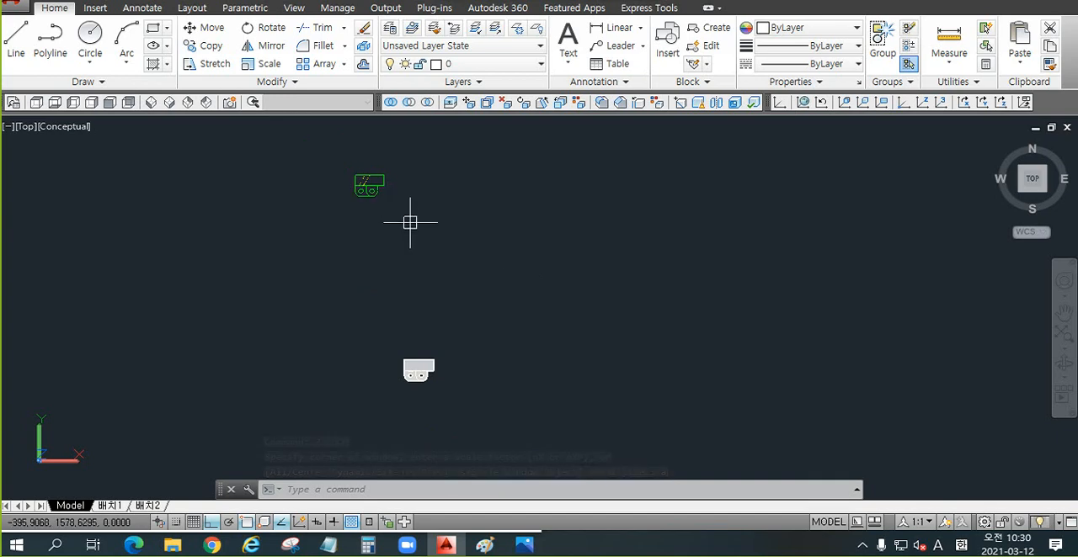
type("m")
key("Return")
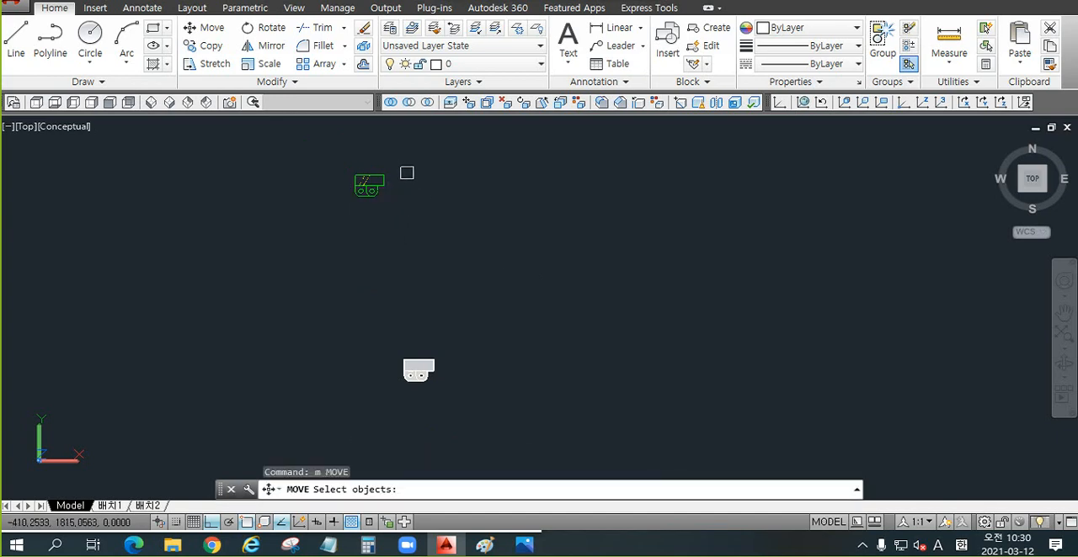
left_click(400, 168)
left_click(289, 239)
key("Return")
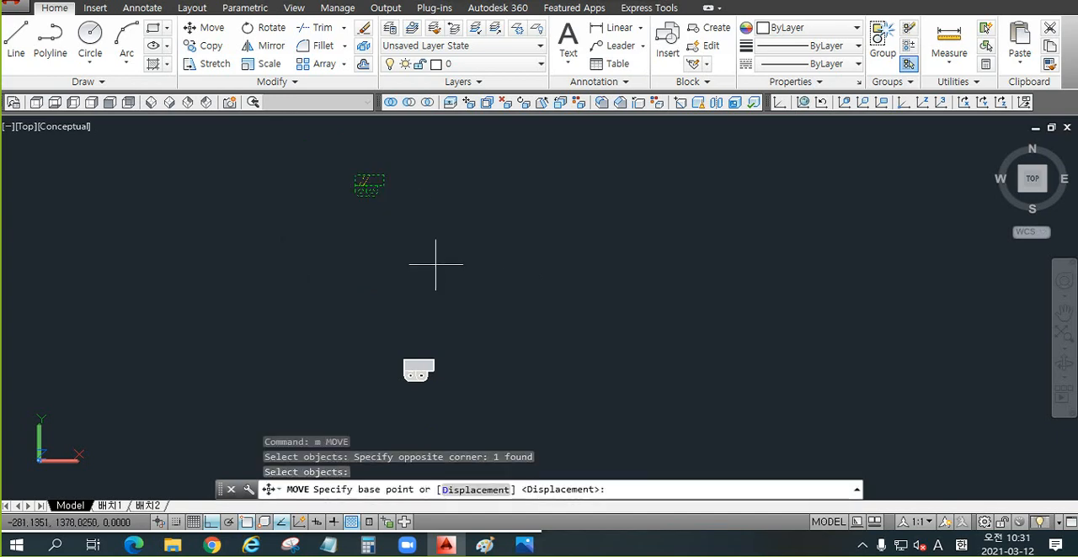
left_click(360, 185)
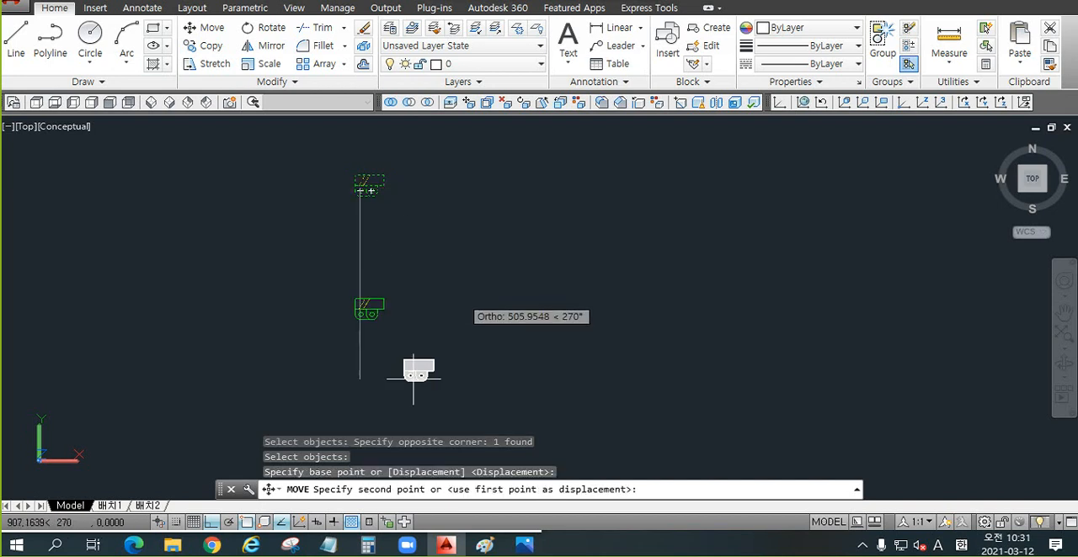
left_click(214, 523)
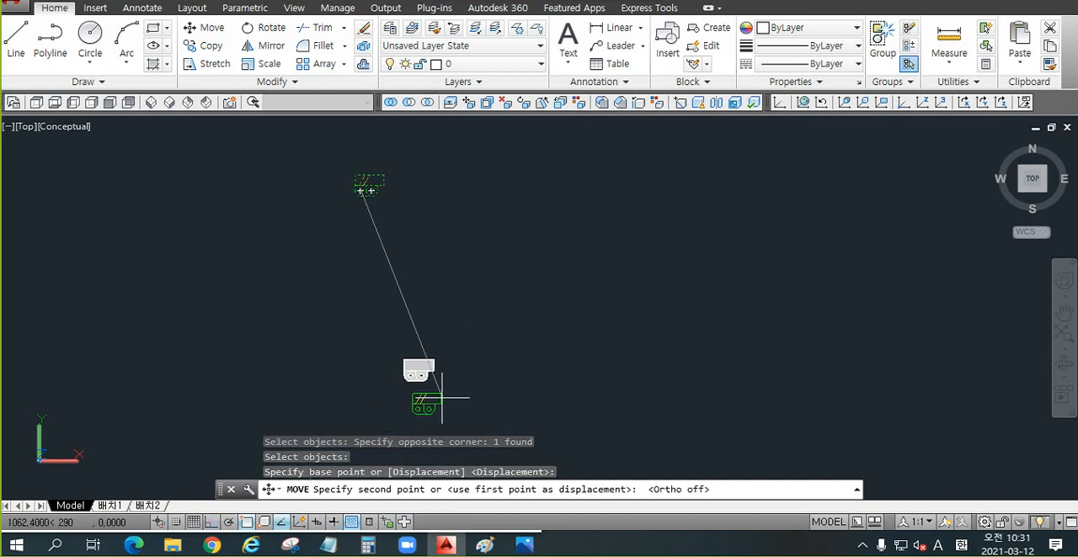
left_click(468, 368)
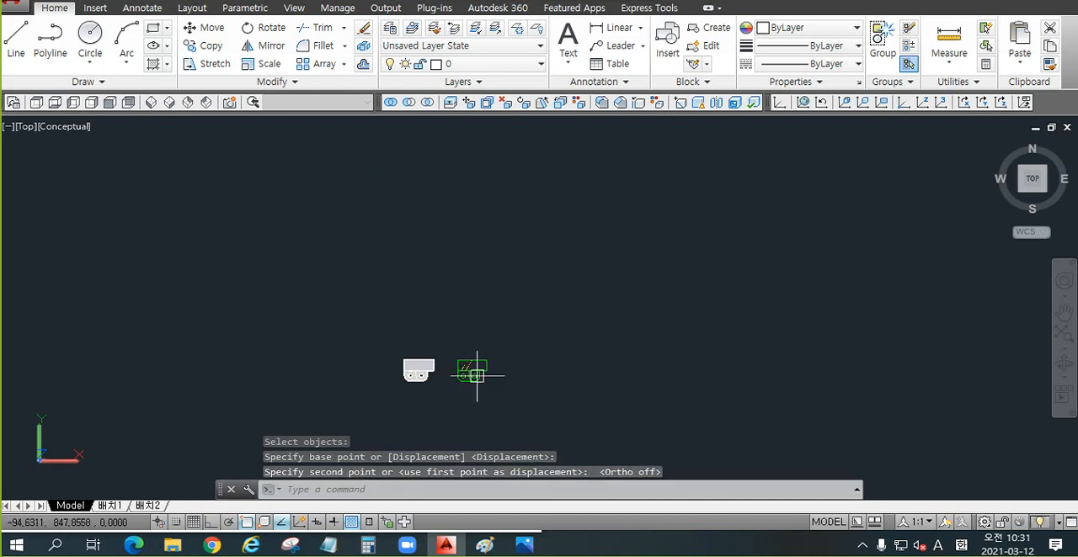
Step: Copy the green Flatshot block beside the solid to the clipboard without a base point
scroll(455, 402, "up", 4)
scroll(534, 284, "up", 3)
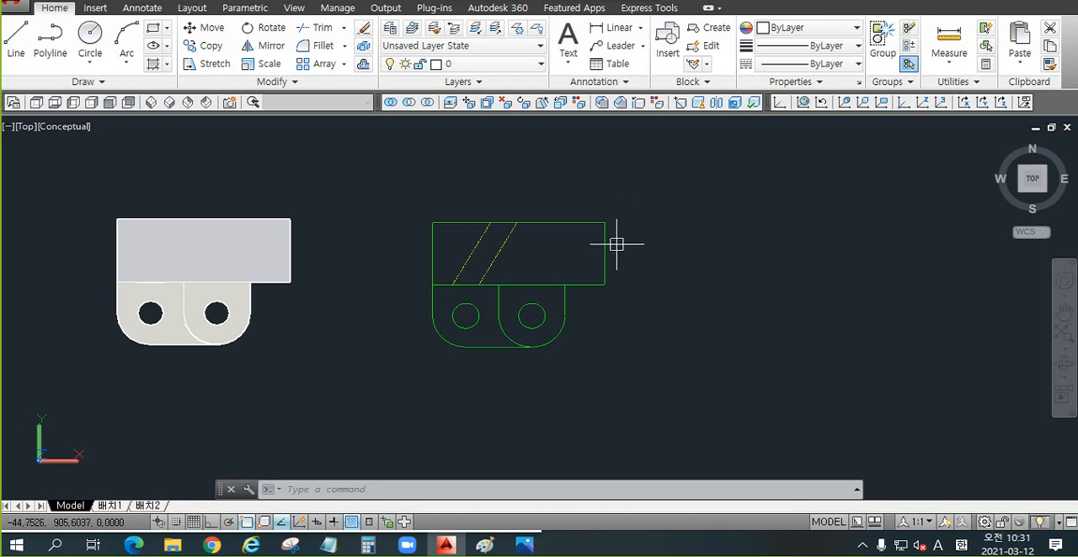
left_click(637, 194)
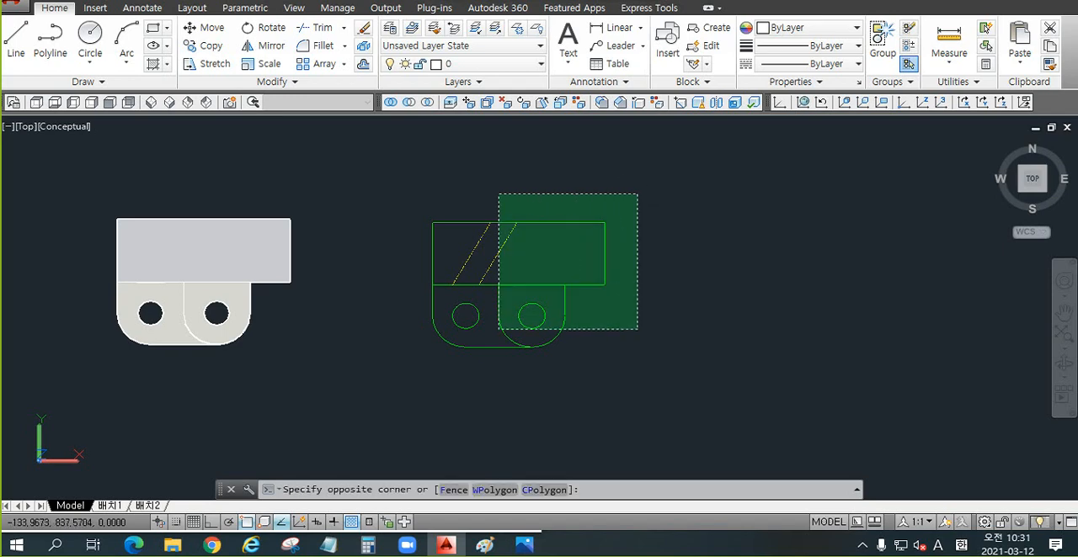
left_click(433, 357)
key("ctrl+c")
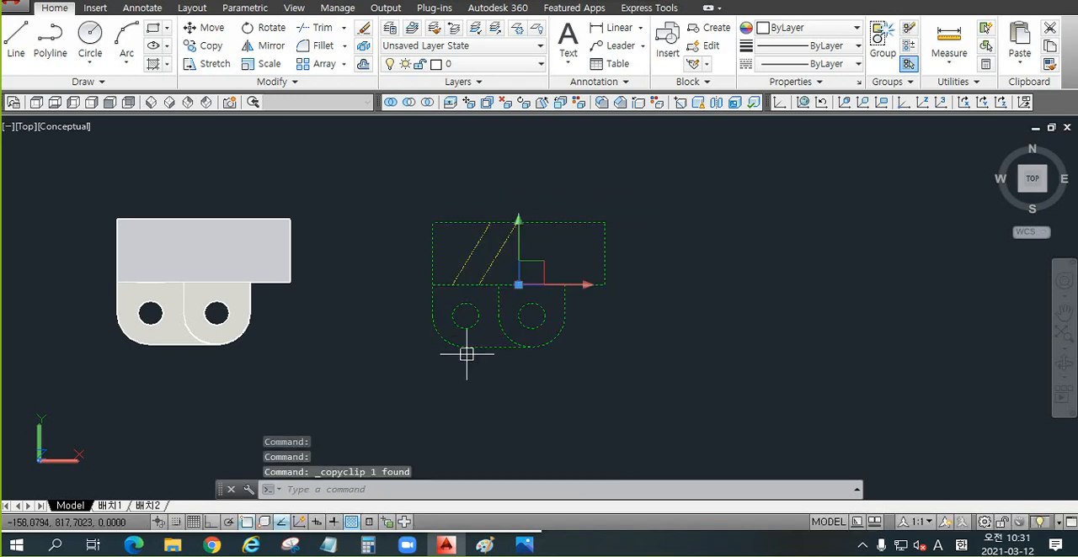
left_click(658, 186)
left_click(405, 385)
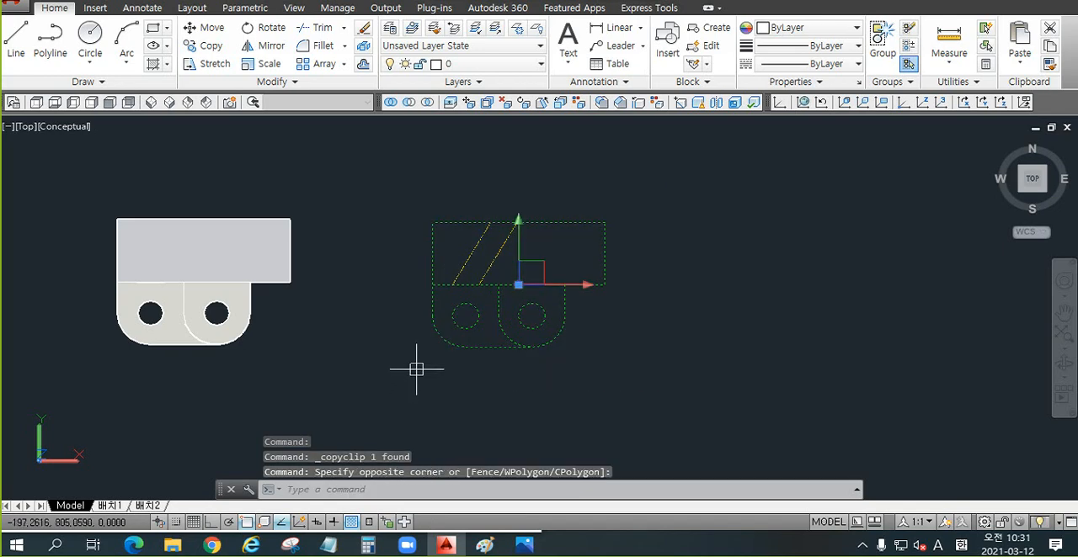
key("ctrl+c")
Step: Try to paste the copied Flatshot block in the empty space beside the original, and cancel the placement
scroll(362, 308, "down", 4)
middle_click_drag(484, 303, 334, 249)
key("ctrl+v")
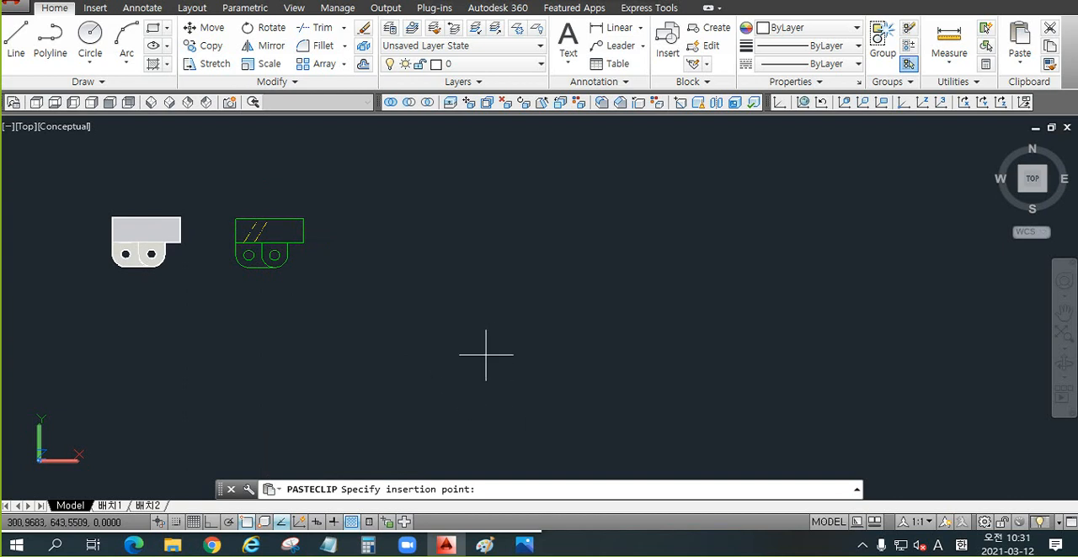
scroll(480, 368, "down", 4)
middle_click_drag(537, 317, 570, 332)
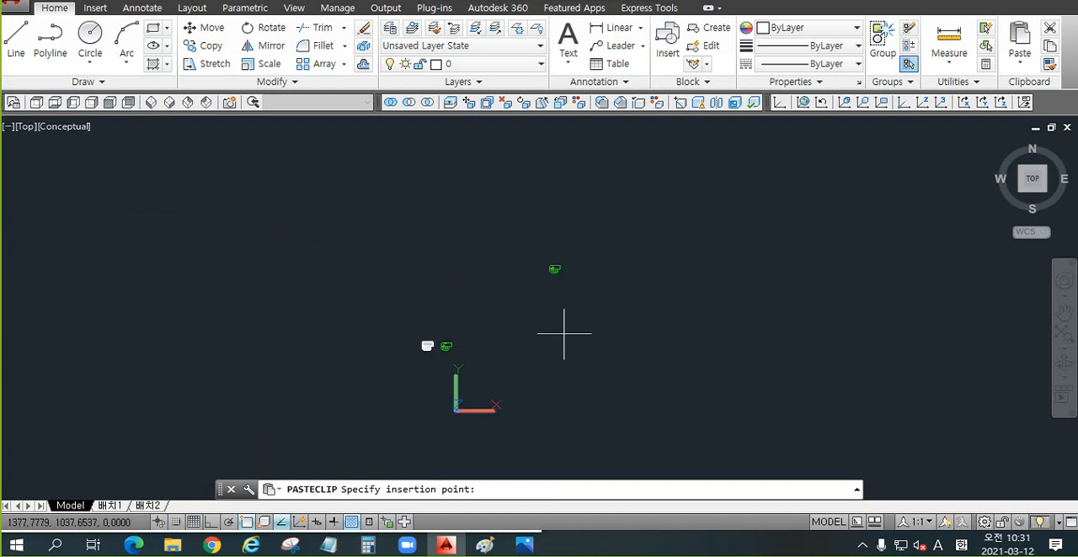
scroll(627, 310, "up", 3)
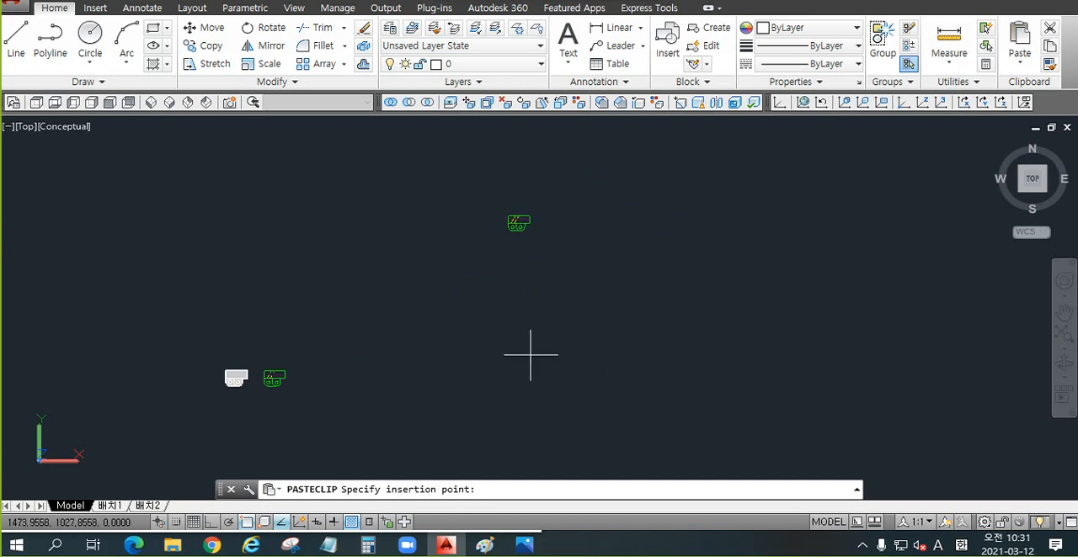
key("Escape")
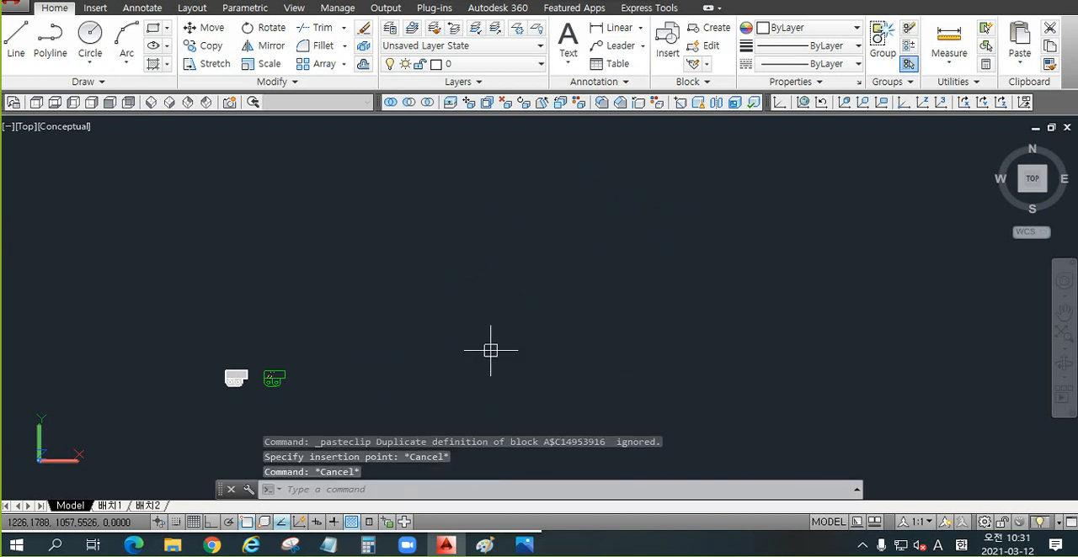
Step: Copy the Flatshot block with a base point at the lower-left corner of its upper rectangle
scroll(277, 385, "up", 4)
scroll(285, 367, "up", 4)
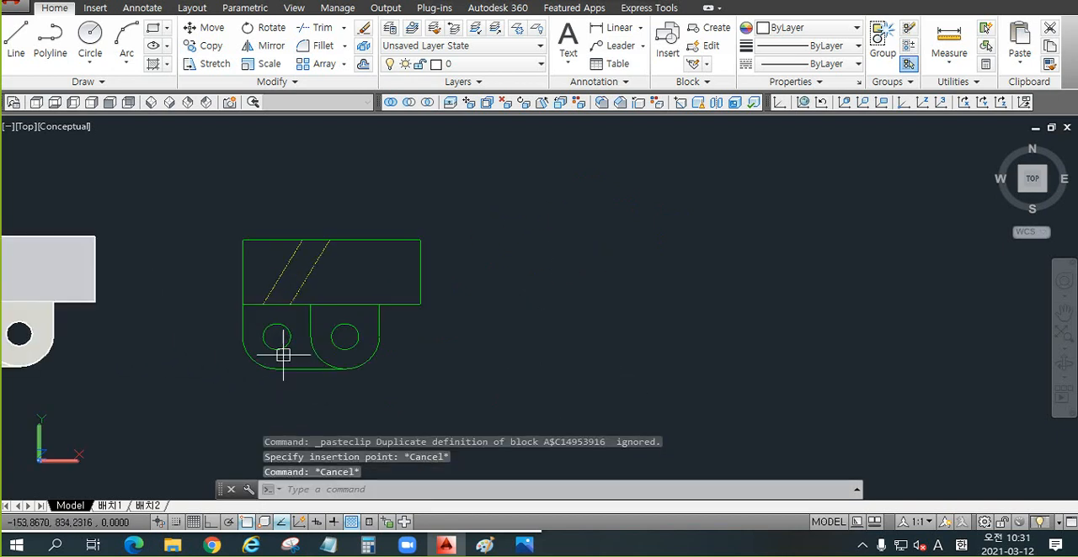
middle_click_drag(437, 292, 434, 244)
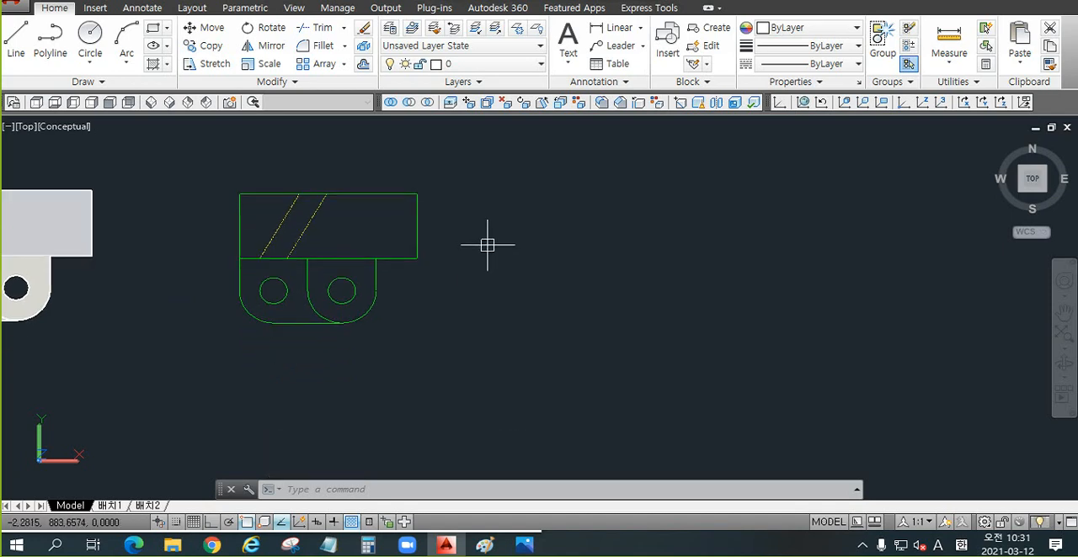
key("ctrl+shift+c")
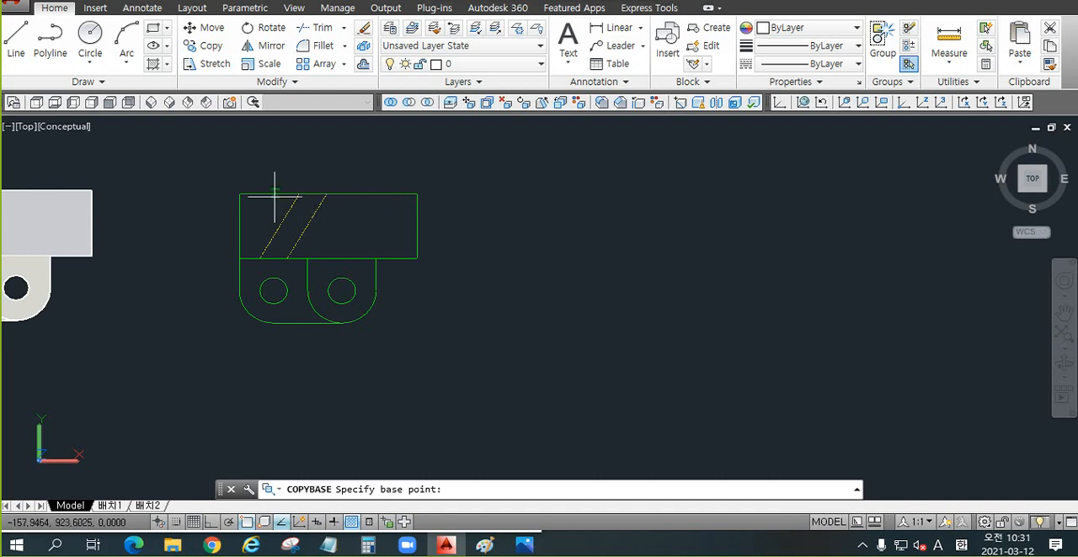
left_click(239, 258)
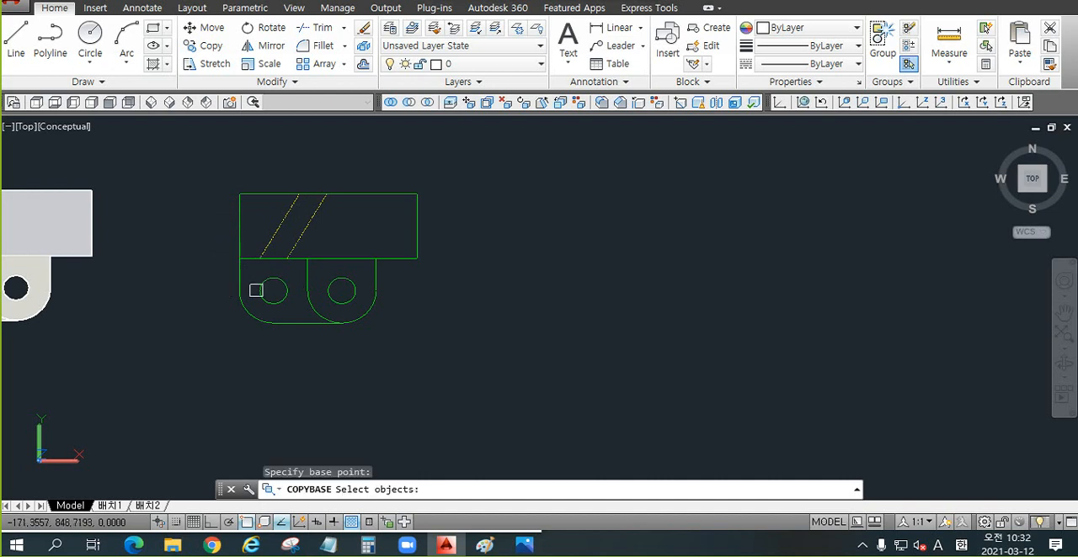
left_click(476, 161)
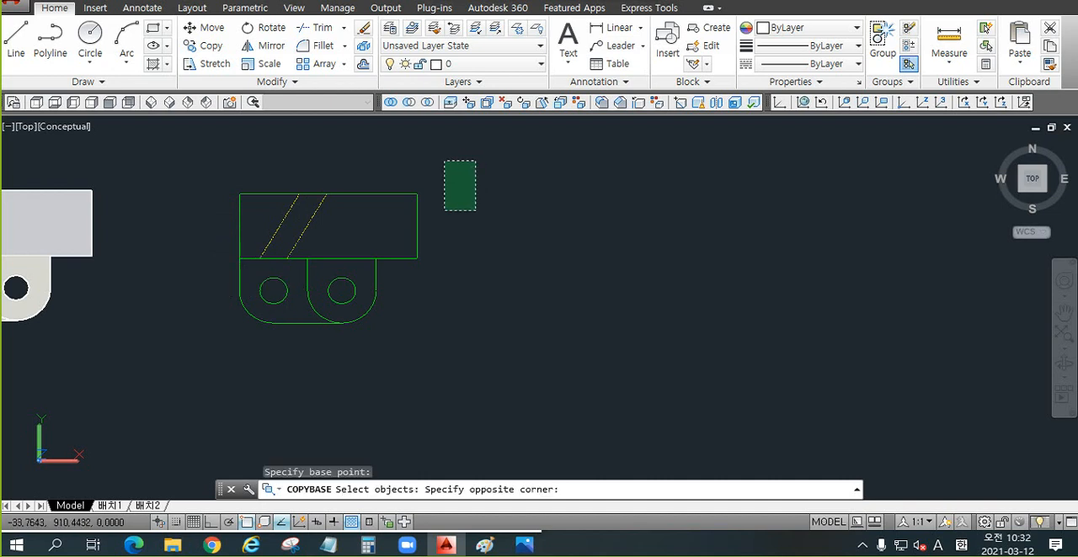
left_click(214, 346)
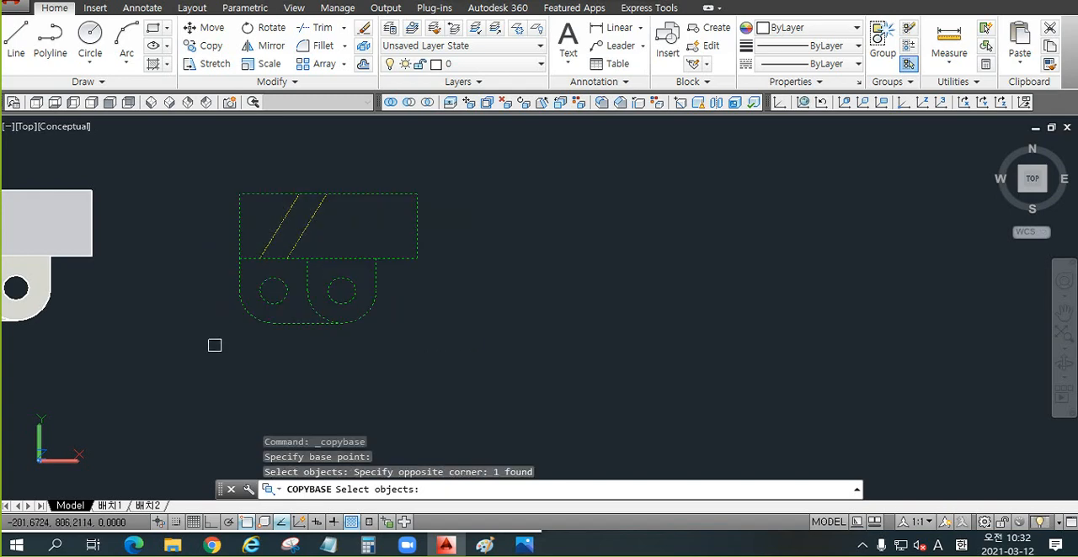
key("Return")
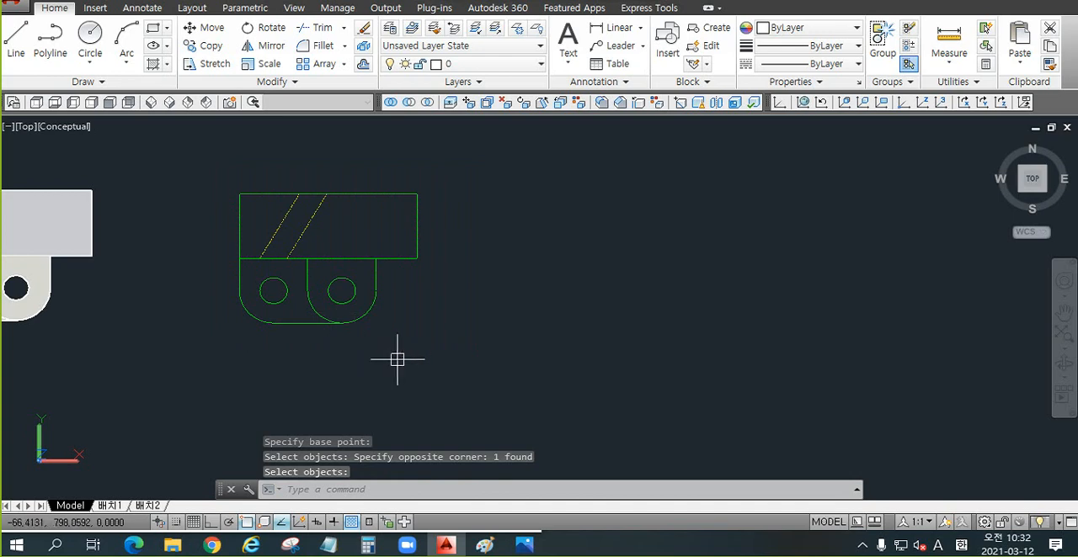
Step: Try to paste the block by its lower-left base point to the right of the original, and cancel the placement
middle_click_drag(457, 337, 387, 332)
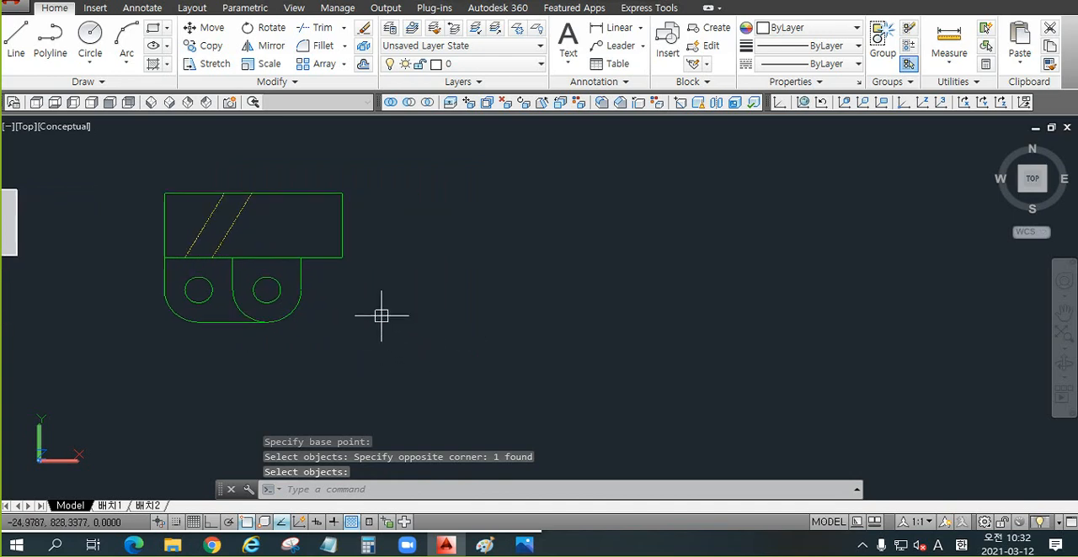
key("ctrl+v")
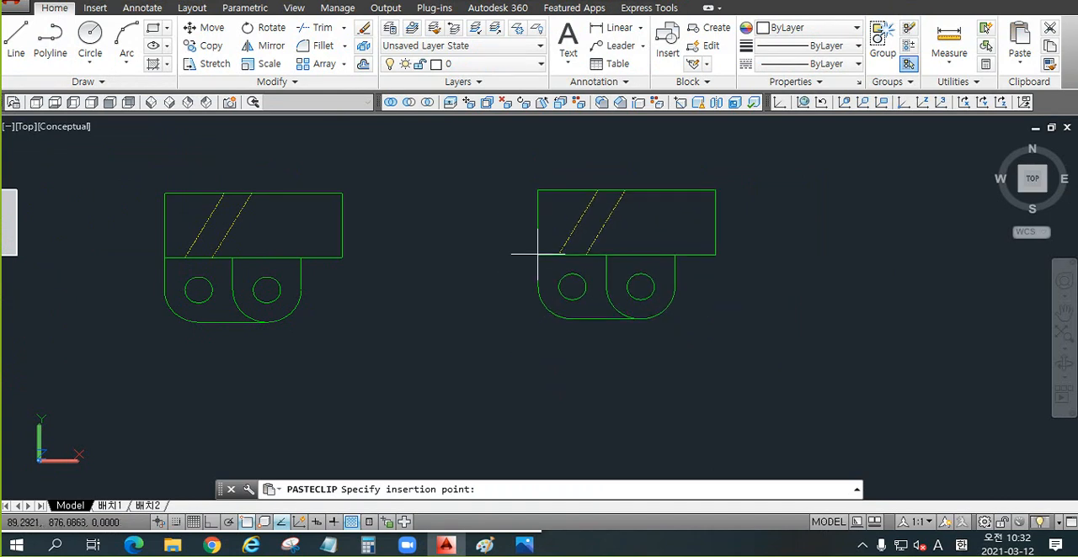
key("Escape")
key("Escape")
key("Escape")
middle_click_drag(358, 266, 471, 262)
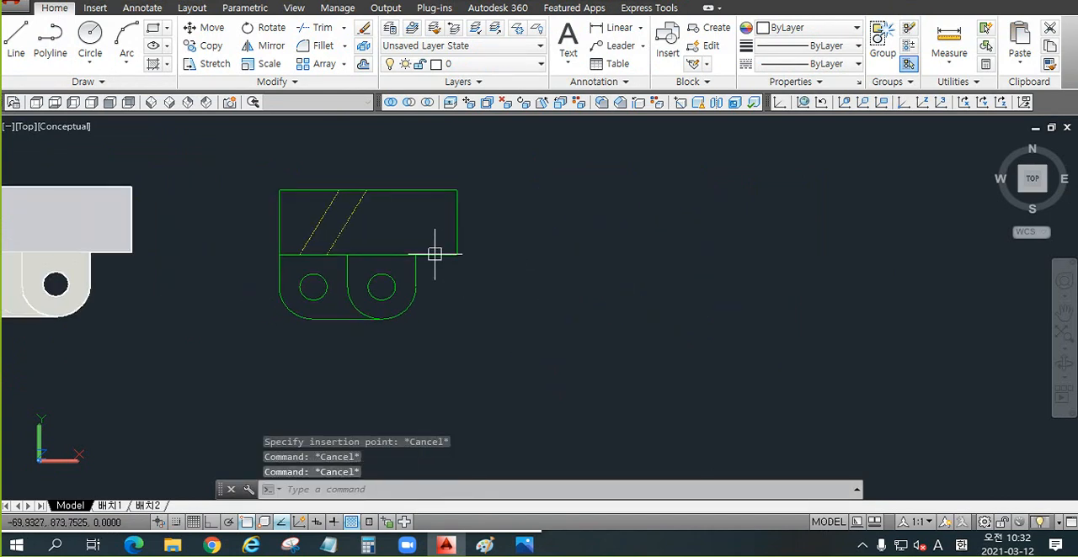
key("Escape")
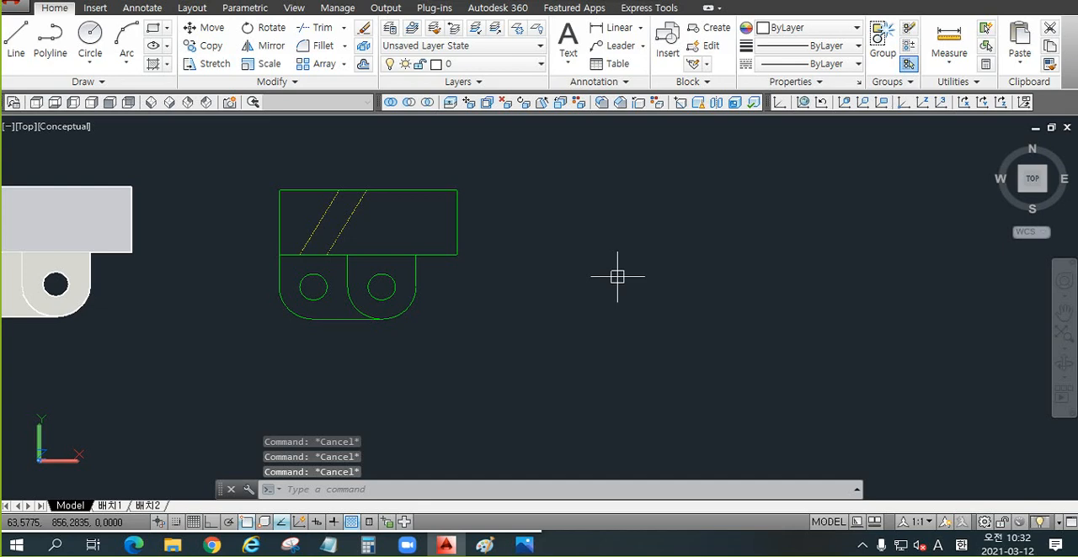
Step: Copy the Flatshot block with a base point at the upper-right corner of its rectangle
key("ctrl+shift+c")
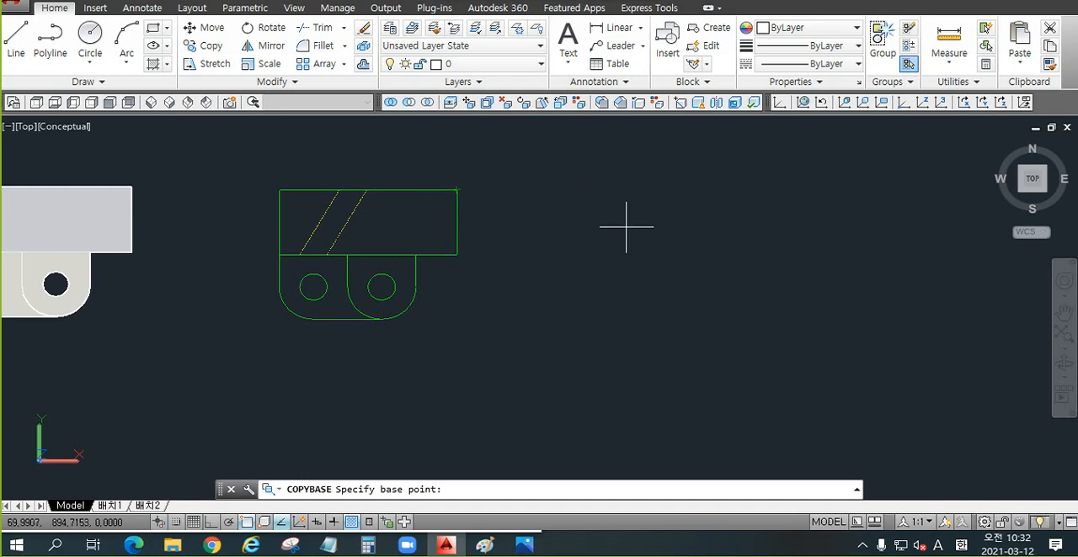
left_click(456, 190)
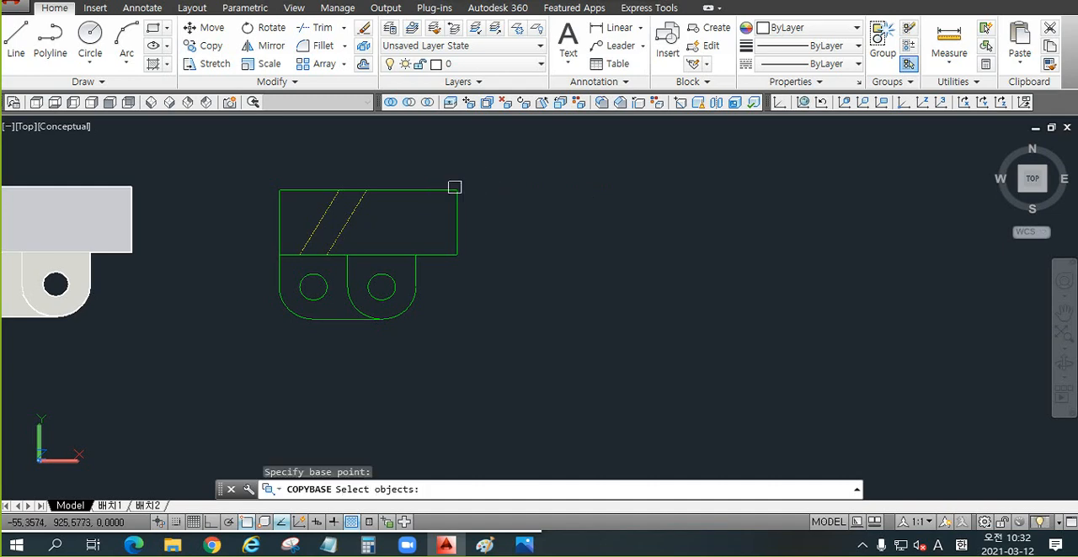
left_click(545, 164)
left_click(247, 343)
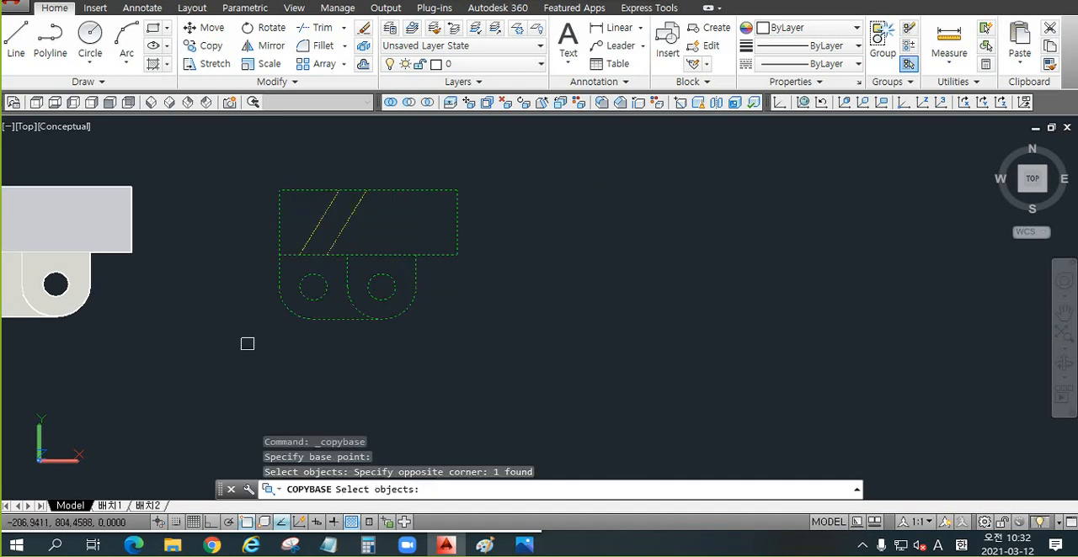
key("Return")
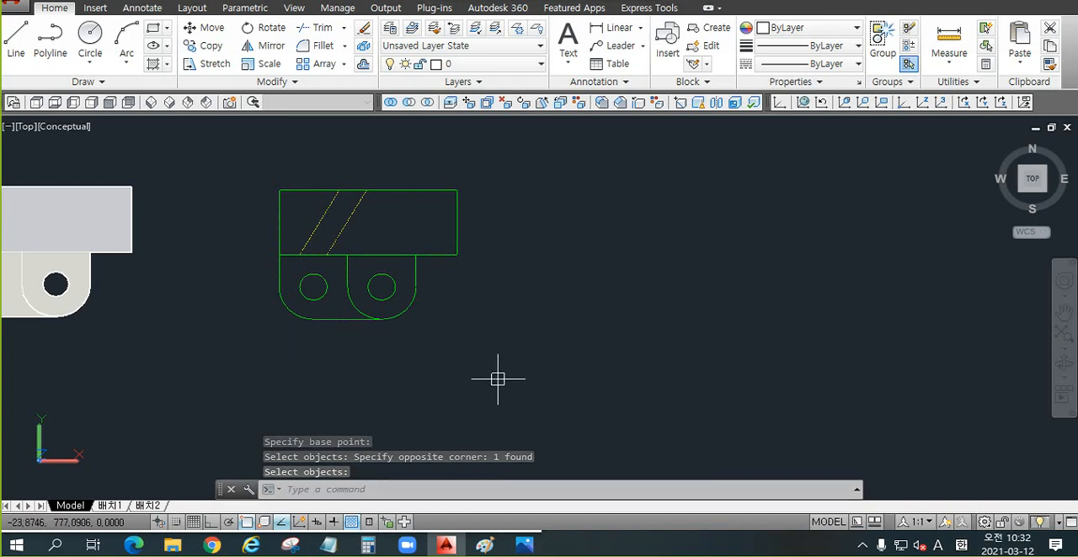
Step: Try to paste the block by its upper-right base point, cancel the placement, and leave Ortho off
key("ctrl+v")
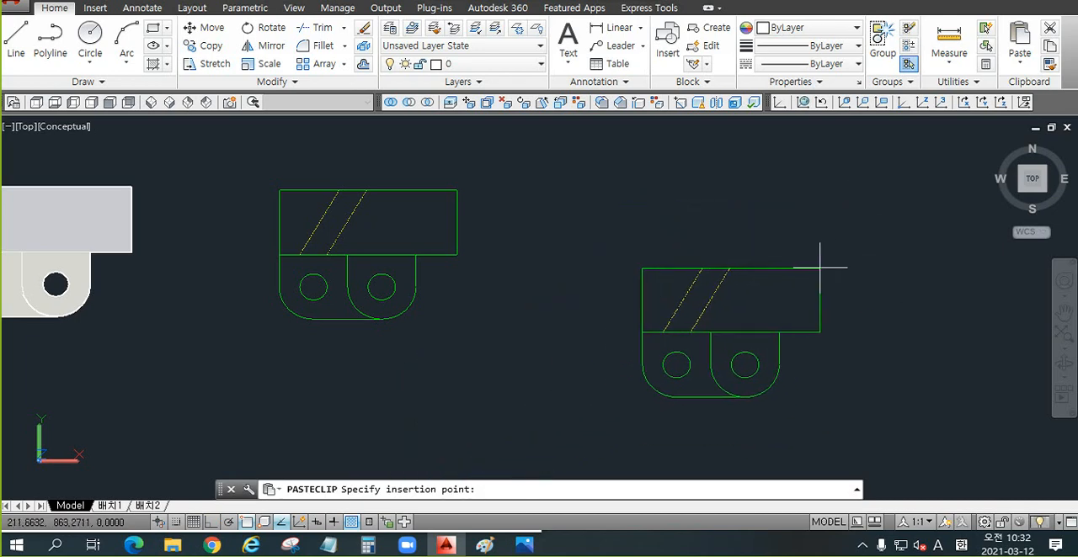
key("Escape")
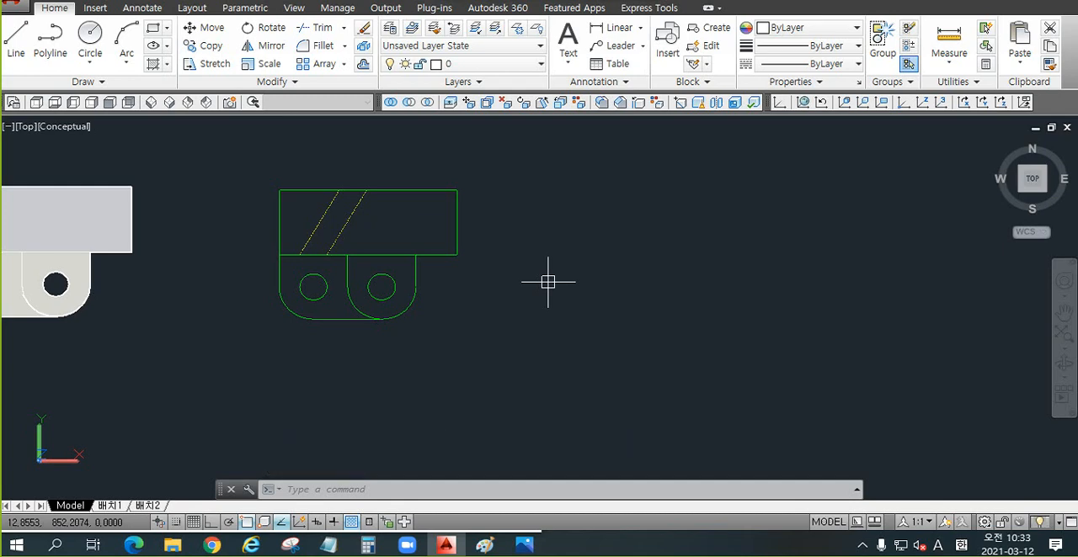
key("ctrl+v")
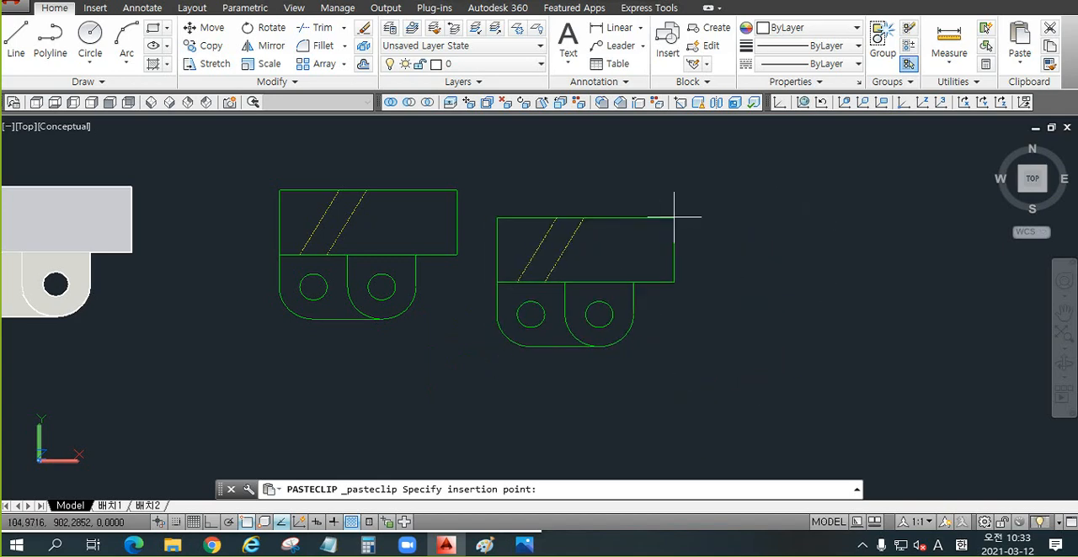
key("Escape")
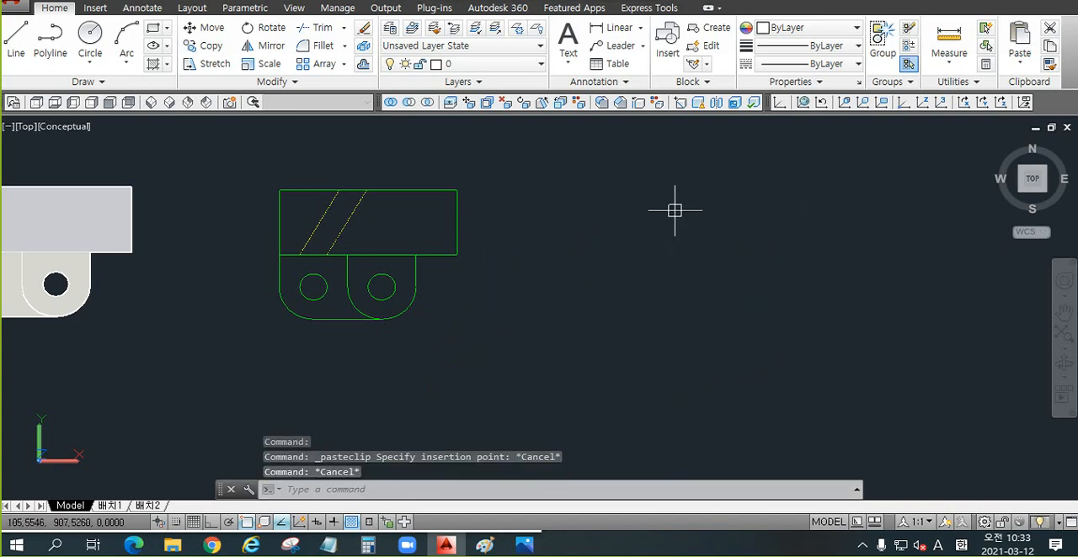
key("F8")
key("F8")
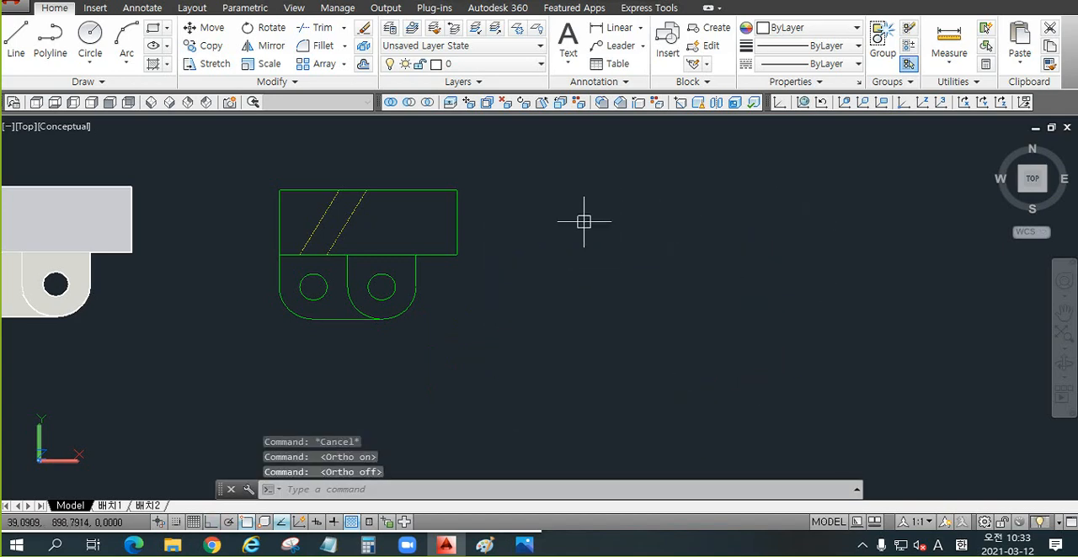
Step: Erase the green Flatshot block beside the solid
scroll(579, 223, "down", 2)
scroll(483, 249, "up", 2)
left_click(581, 161)
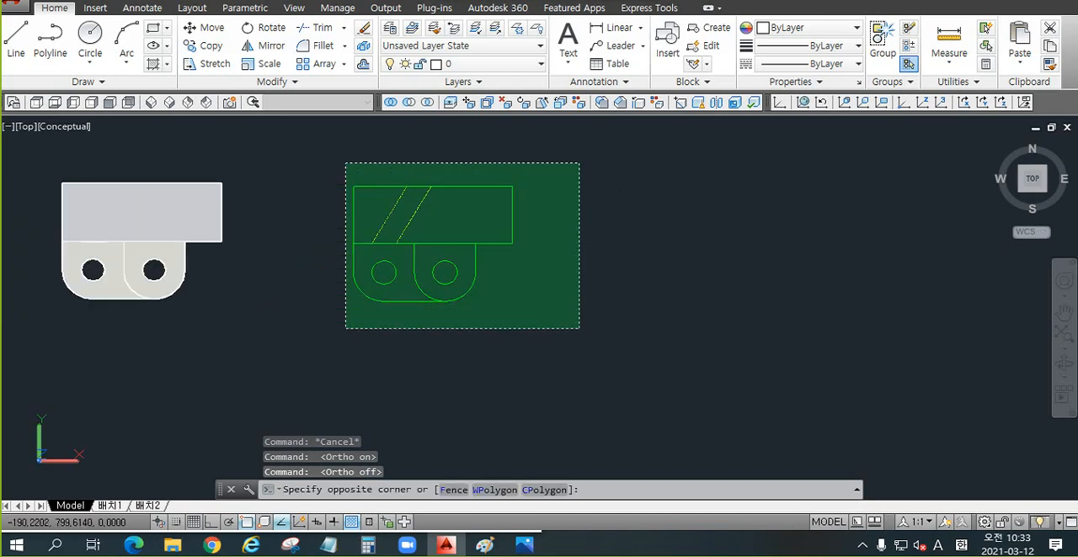
left_click(320, 340)
key("Delete")
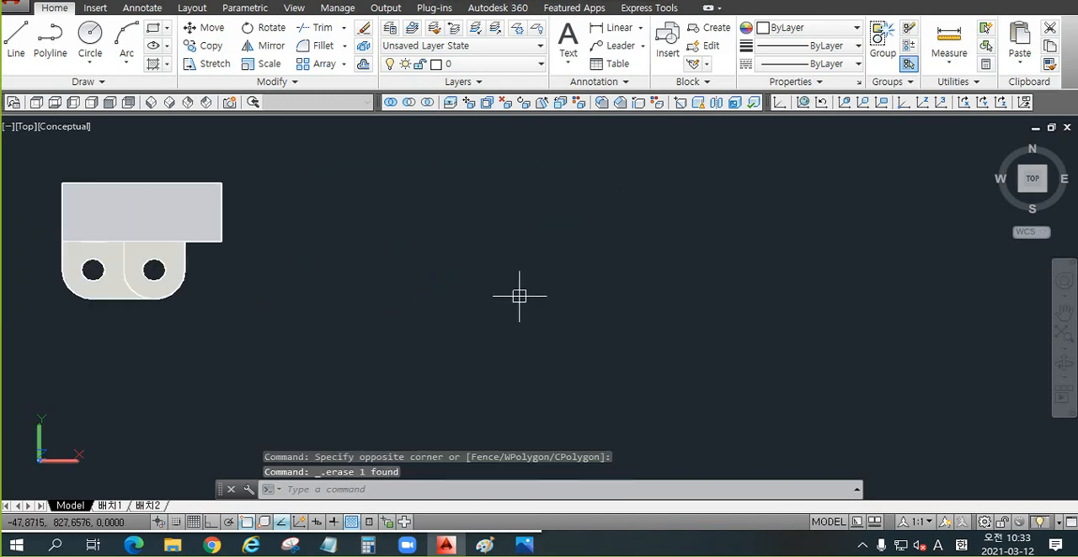
Step: Switch the model to the Front view
middle_click_drag(480, 277, 601, 279)
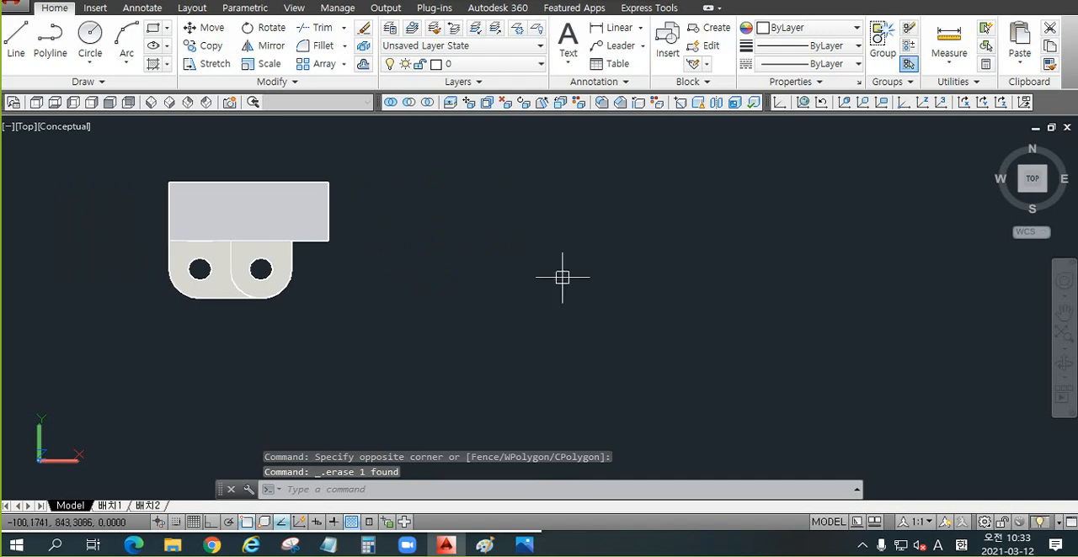
middle_click_drag(522, 266, 586, 271)
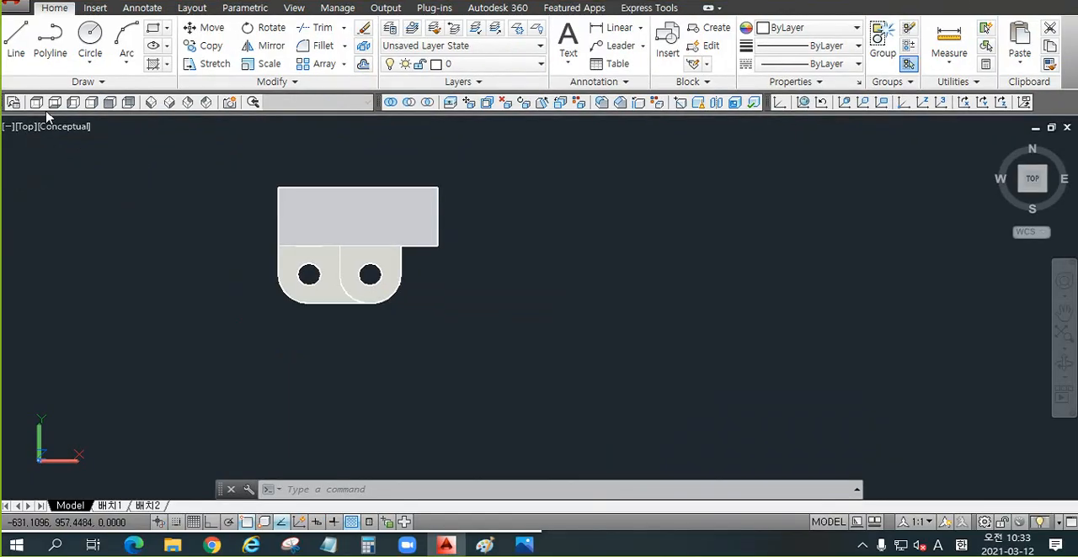
left_click(110, 102)
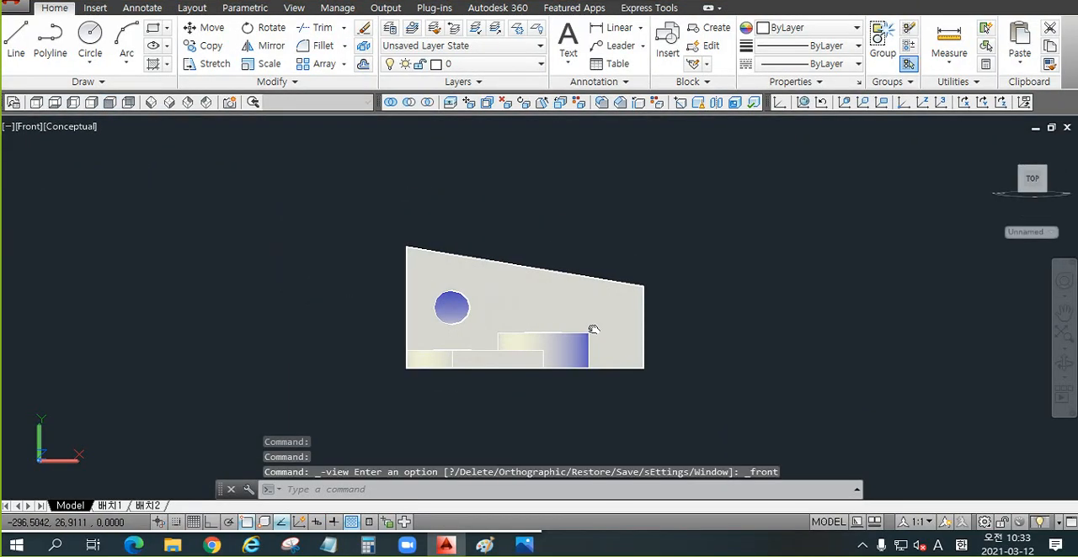
Step: Paste the copied Flatshot block beside the solid in the Front view, slightly above it
middle_click_drag(578, 308, 550, 286)
scroll(420, 298, "down", 5)
scroll(522, 285, "up", 6)
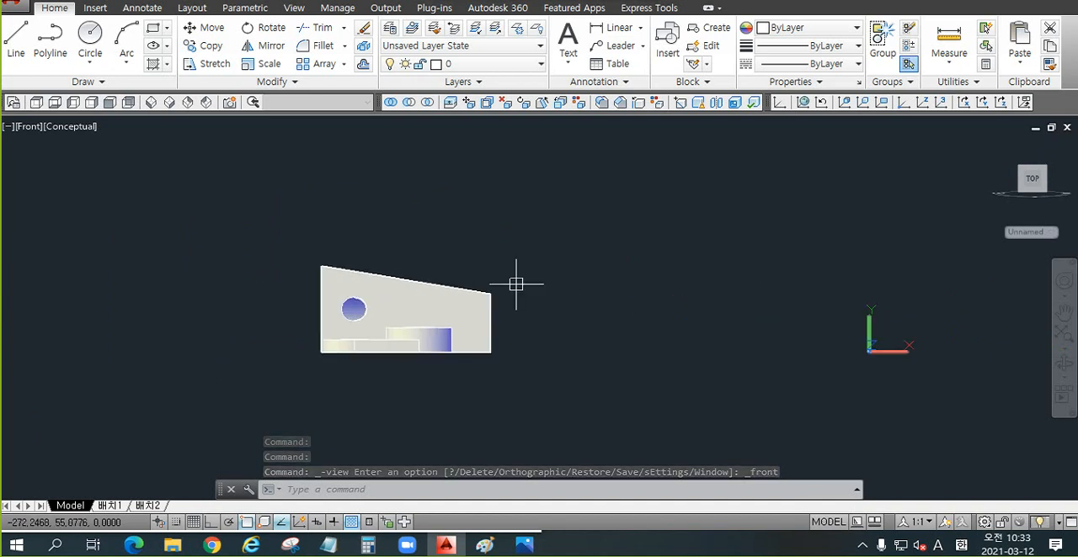
key("ctrl+v")
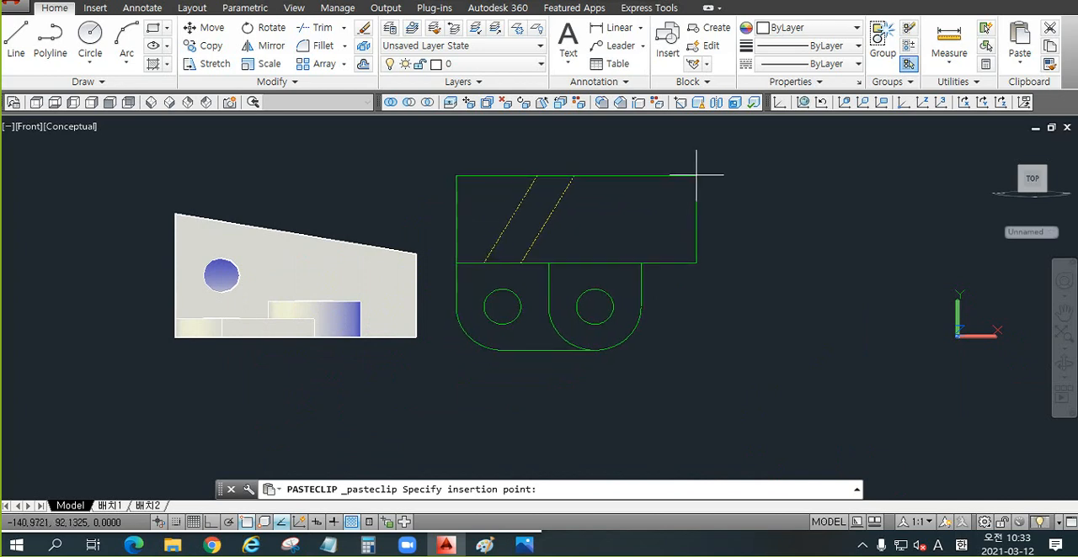
left_click(706, 149)
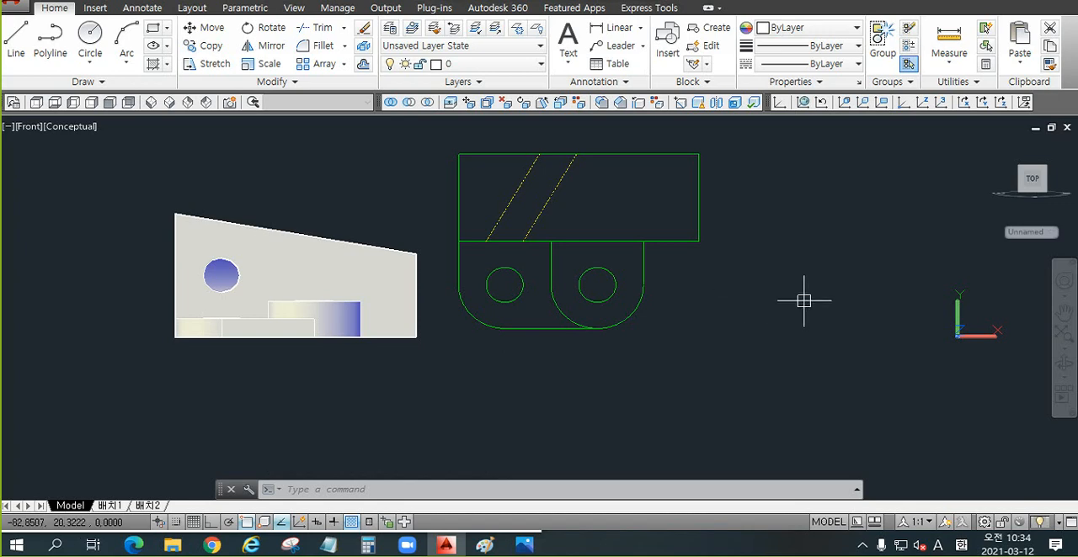
Step: Create a Flatshot of the Front view as a new block with default scale and rotation, placed clear of the solid and the pasted block
scroll(732, 265, "down", 2)
middle_click_drag(706, 275, 690, 264)
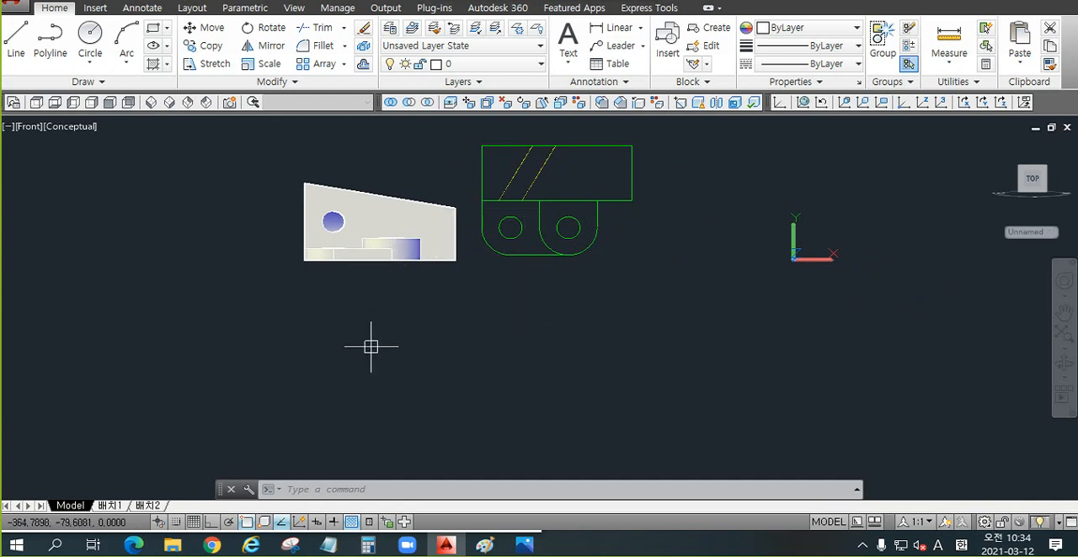
type("f1a")
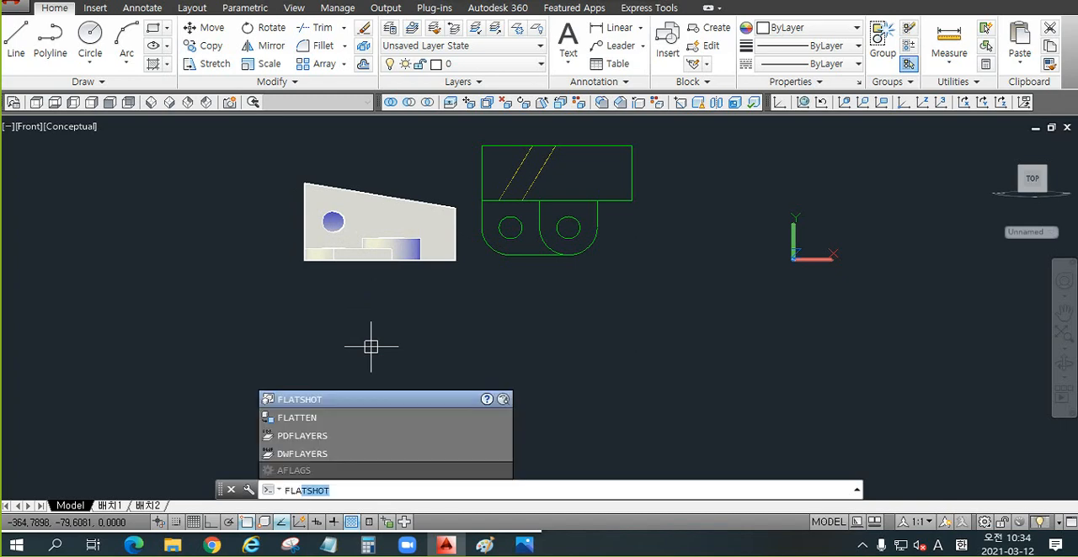
key("Return")
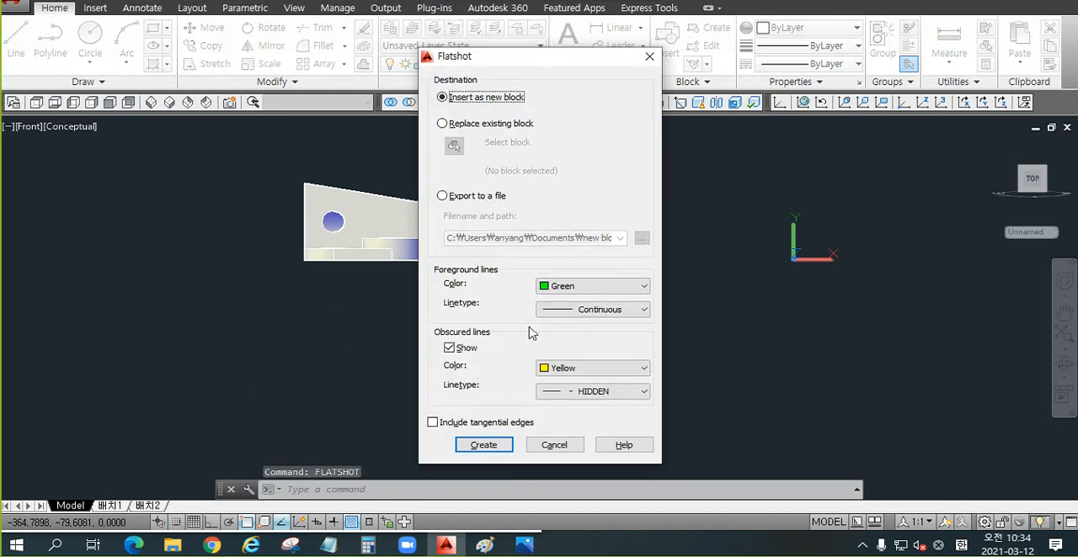
left_click(483, 446)
scroll(459, 377, "down", 4)
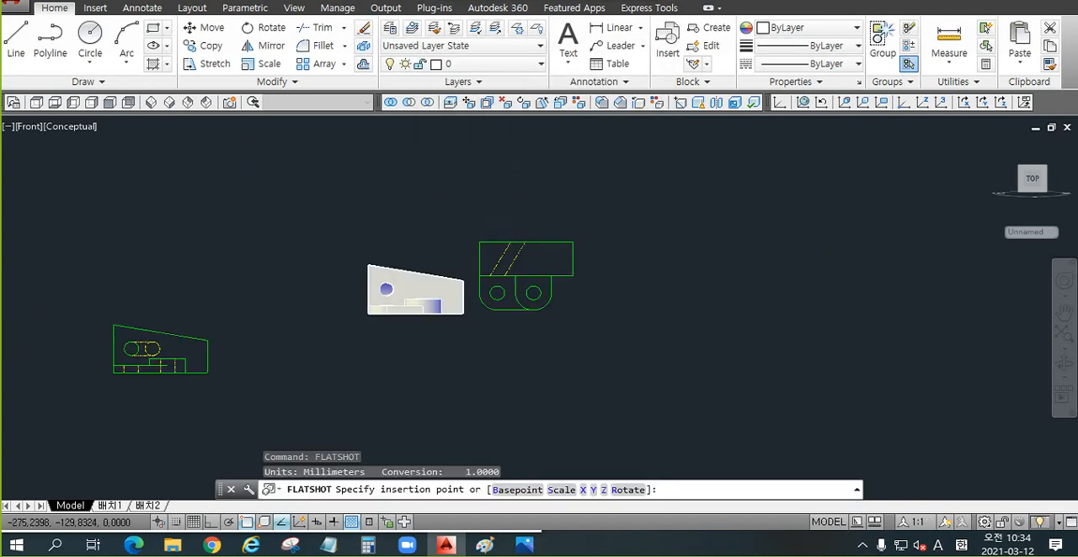
left_click(512, 389)
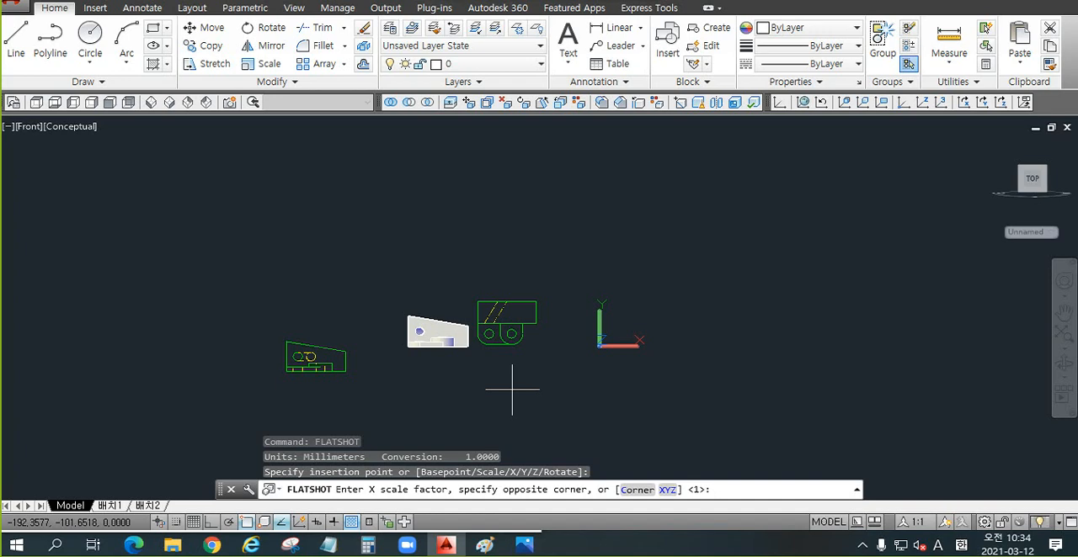
key("Return")
key("Return")
key("Return")
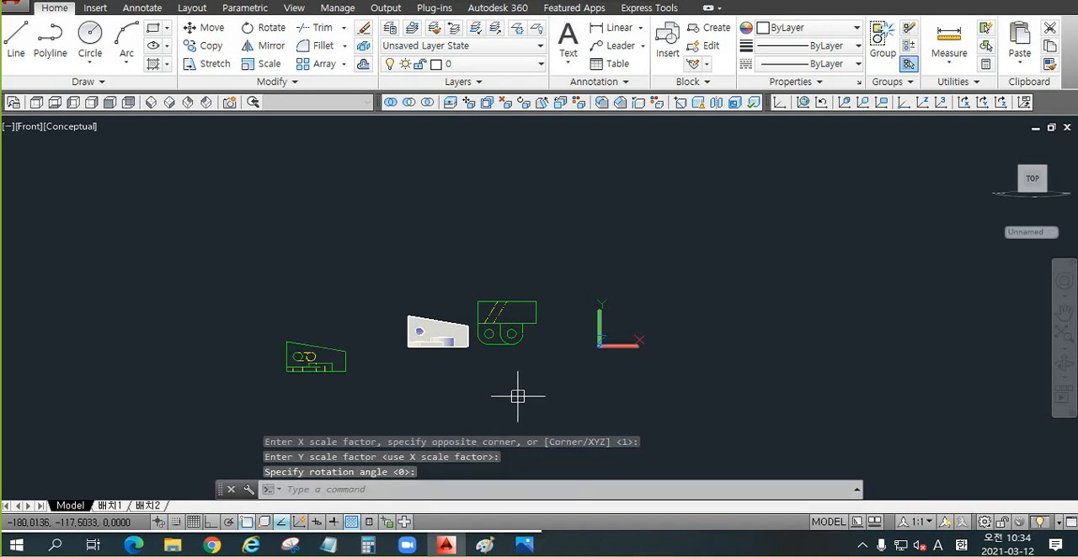
Step: Move the new front-view Flatshot block by its lower-left corner to just below the pasted top-view block
type("z")
key("Return")
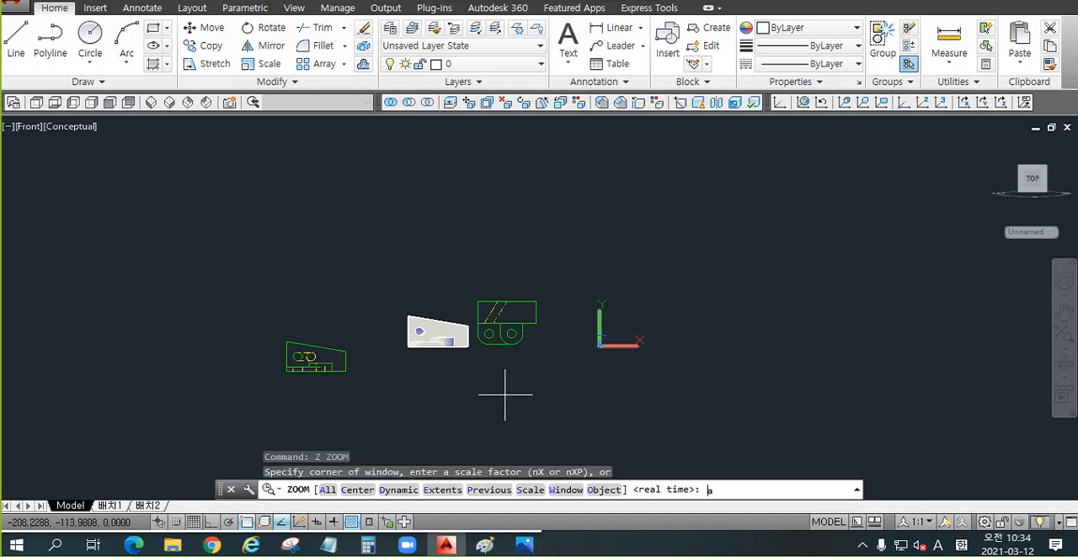
type("a")
key("Return")
scroll(446, 332, "down", 4)
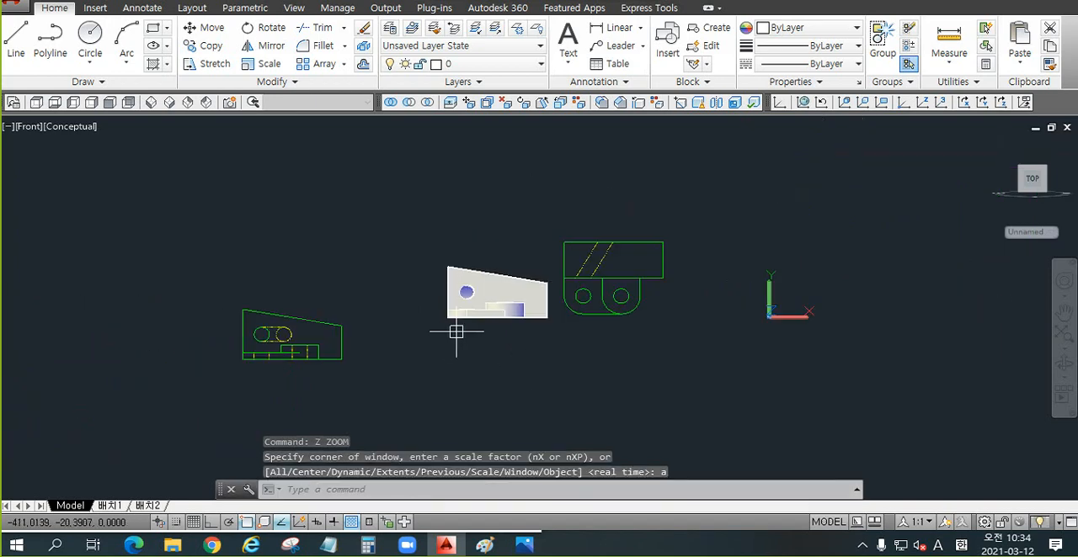
scroll(497, 333, "up", 3)
middle_click_drag(673, 351, 494, 294)
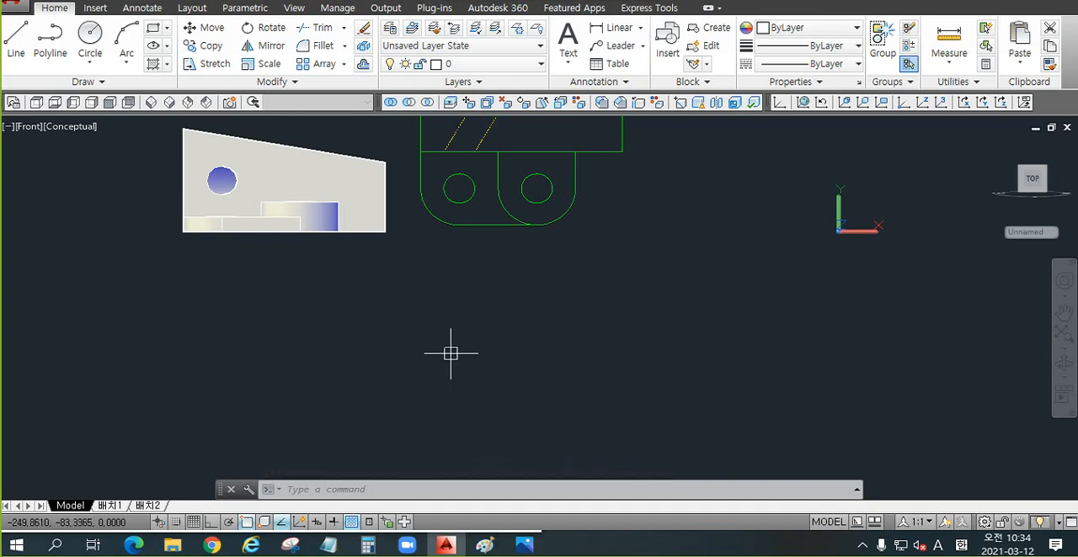
type("z")
key("Return")
type("a")
key("Return")
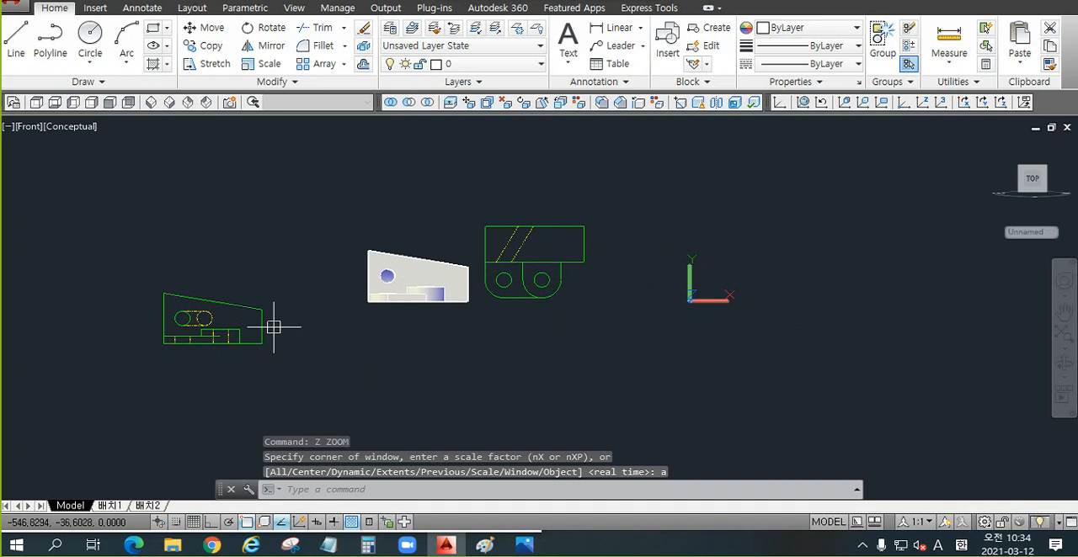
type("m")
key("Return")
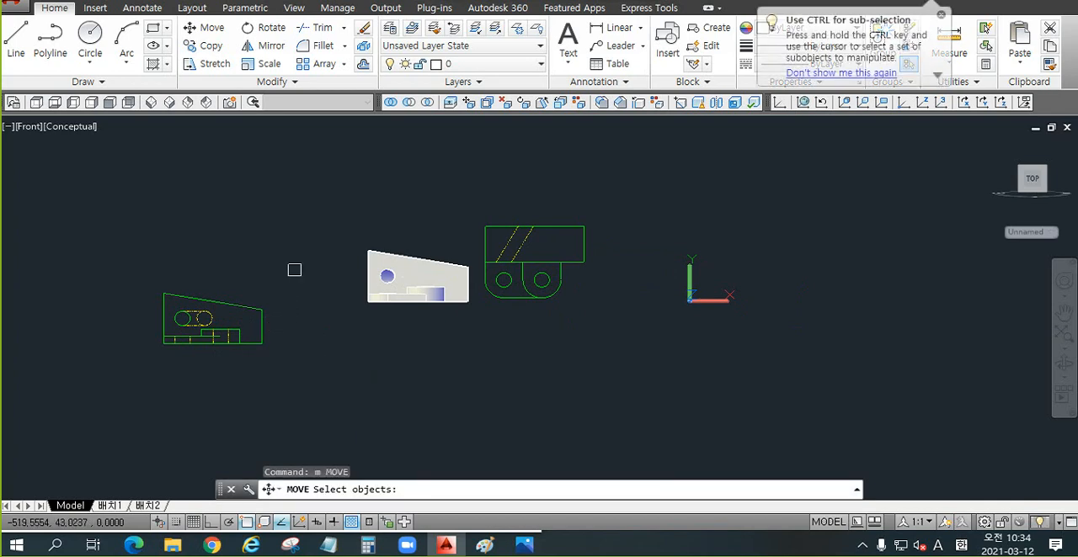
left_click(293, 269)
left_click(157, 379)
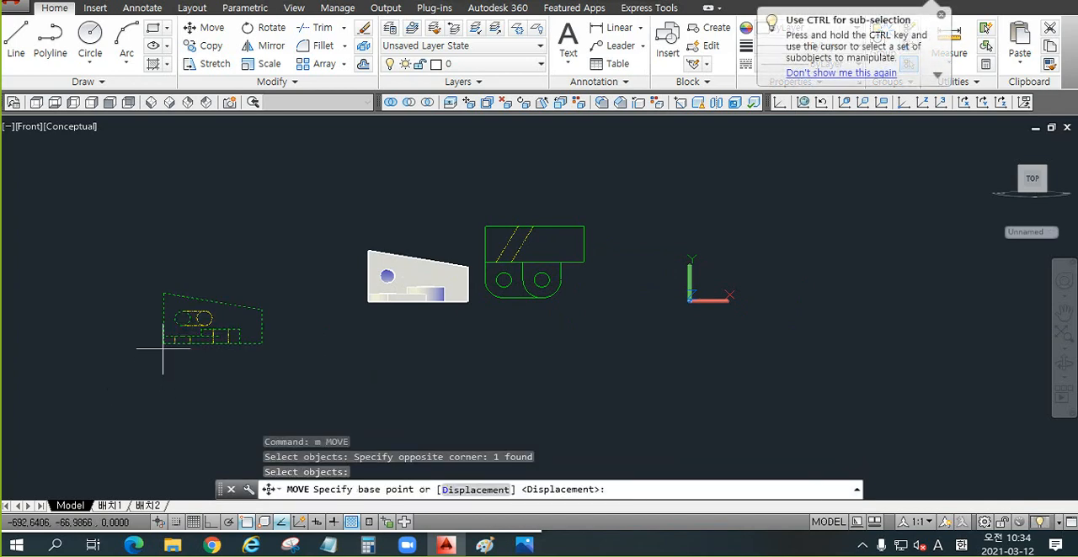
left_click(163, 343)
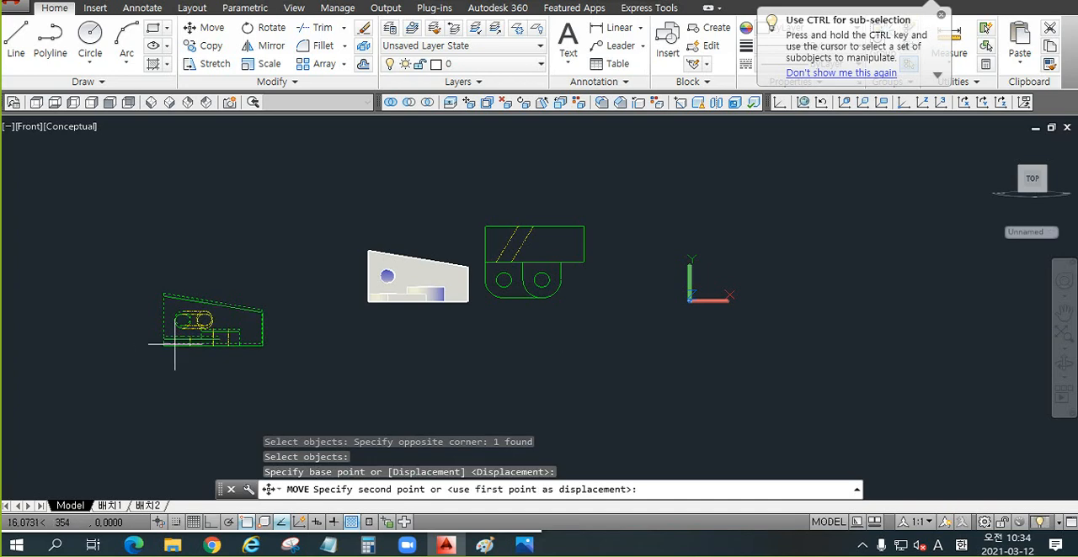
left_click(492, 368)
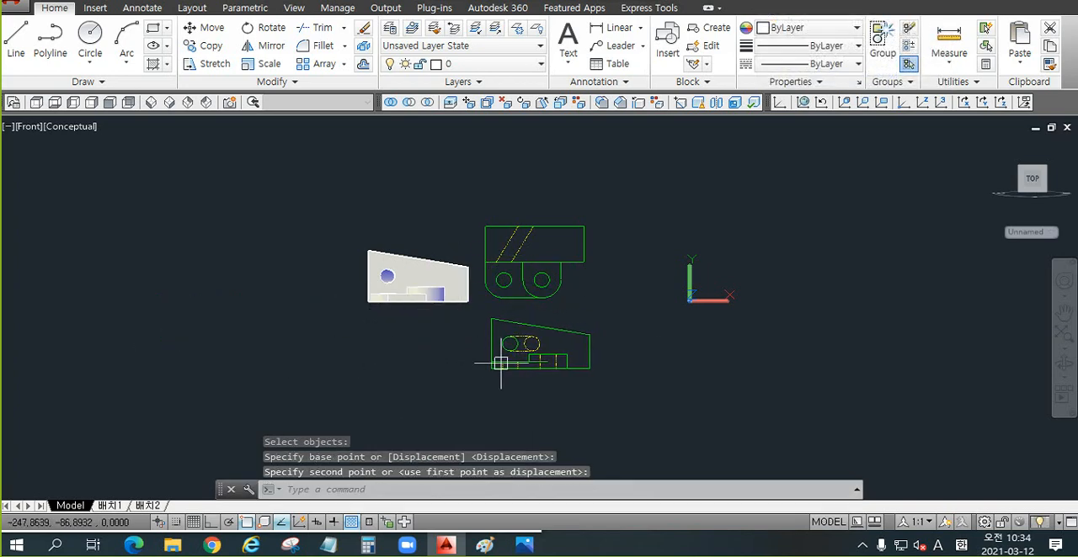
Step: Copy both Flatshot blocks with a base point at the bottom of the top view's right rounded tab
scroll(654, 320, "up", 2)
middle_click_drag(621, 300, 496, 271)
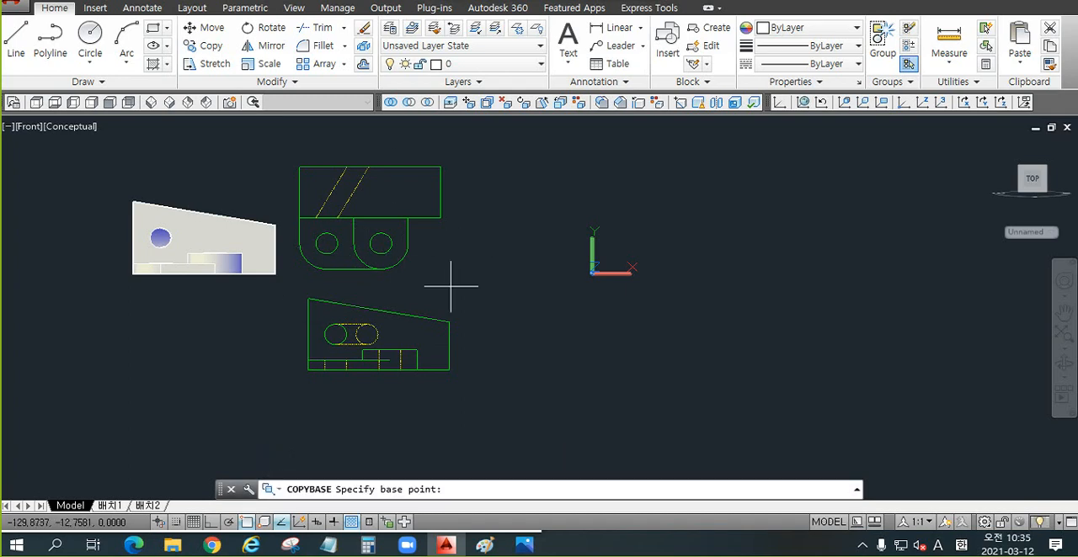
left_click(381, 268)
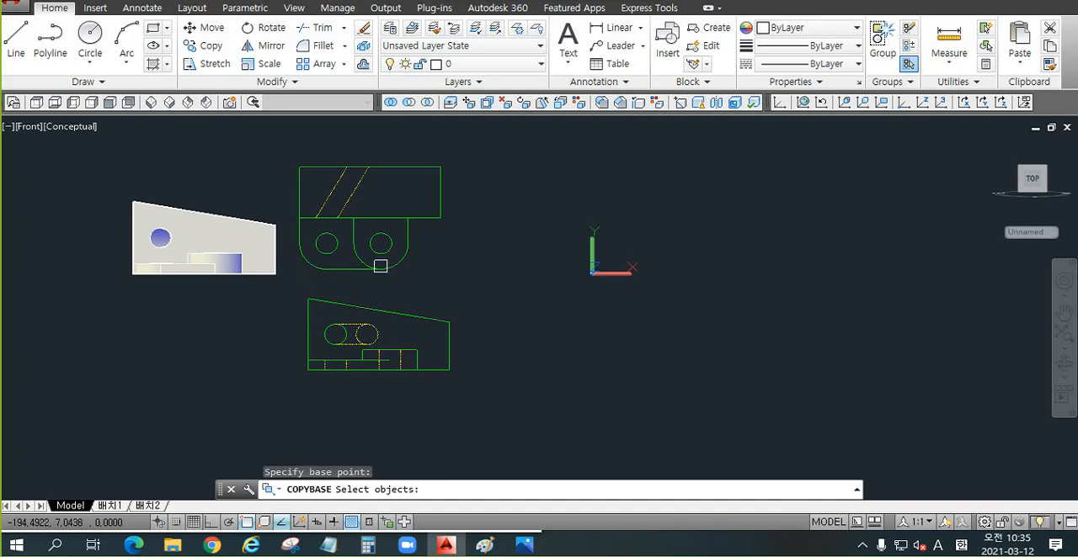
left_click(519, 141)
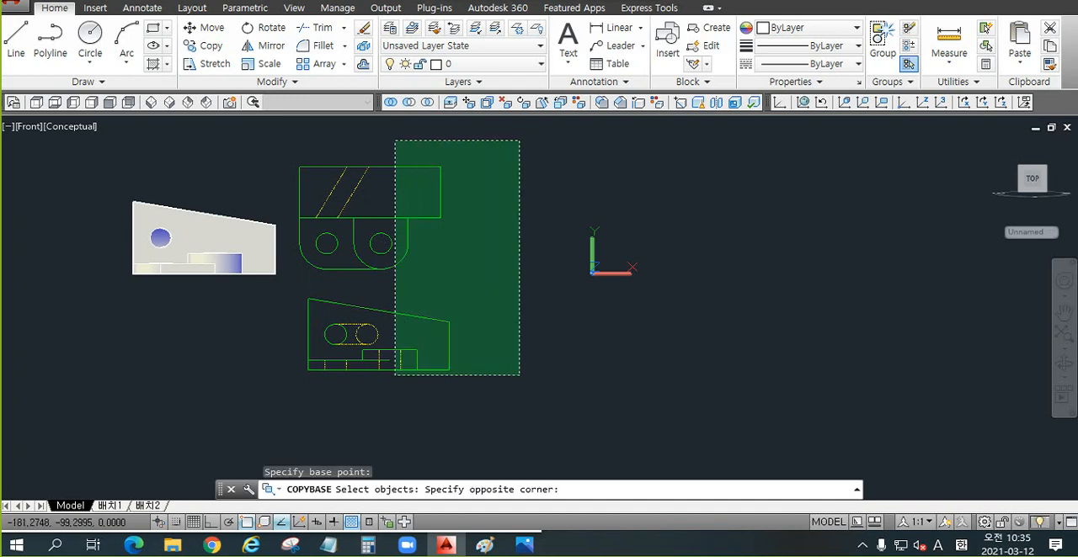
left_click(293, 399)
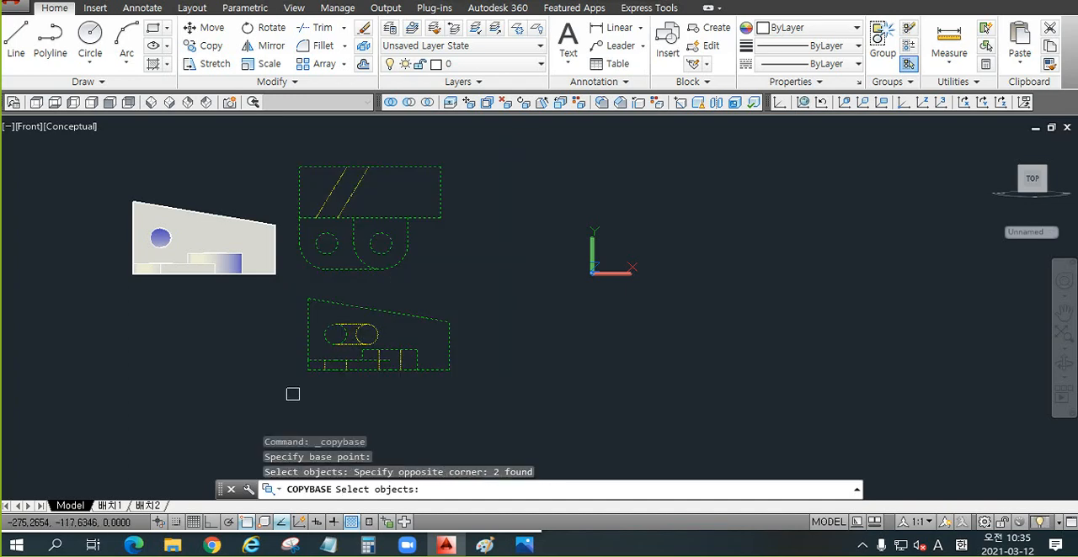
key("Return")
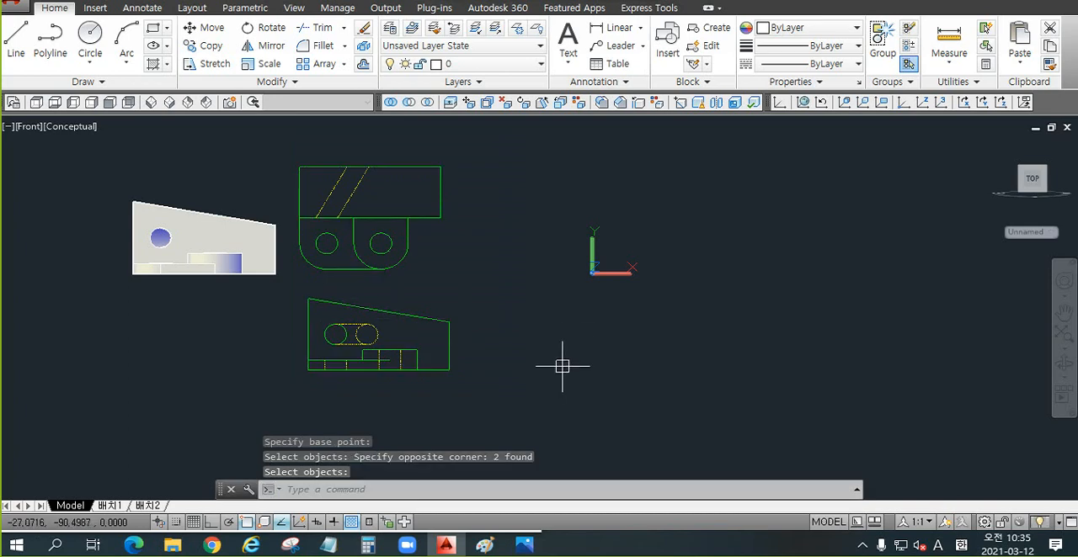
Step: Copy both Flatshot blocks with a base point at the upper-left corner of the front-view outline
key("ctrl+shift+c")
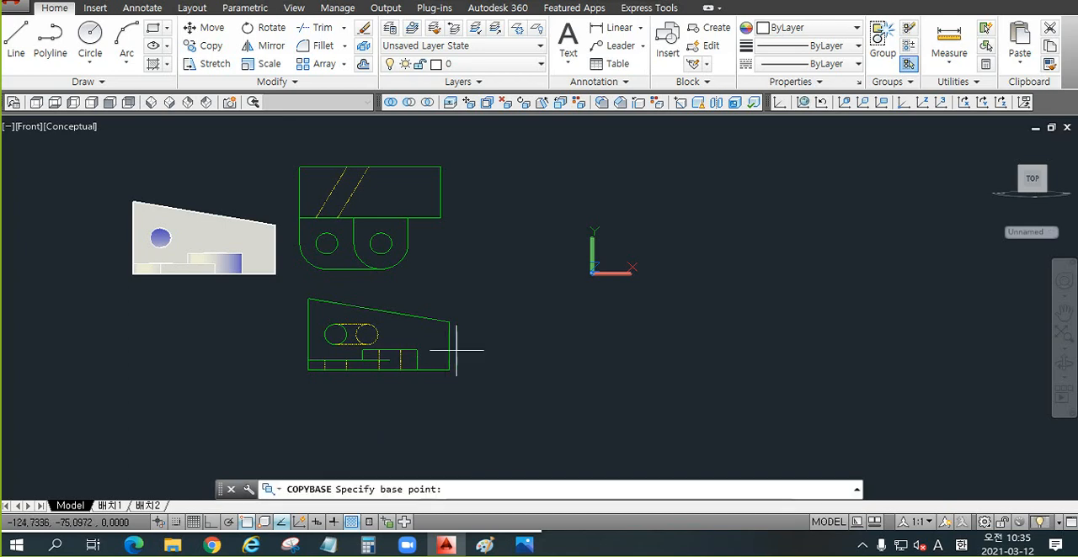
left_click(309, 299)
left_click(529, 146)
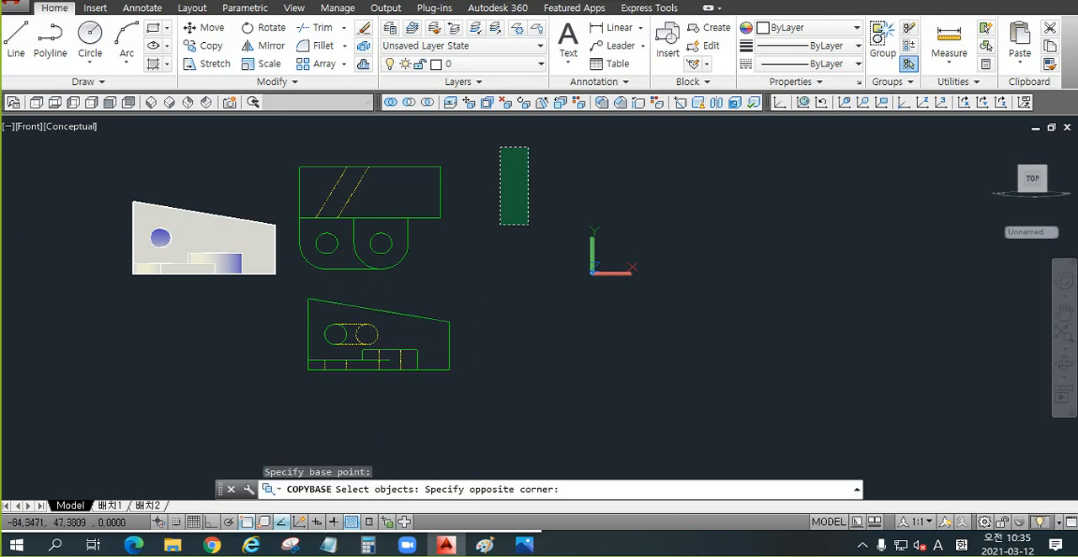
left_click(293, 407)
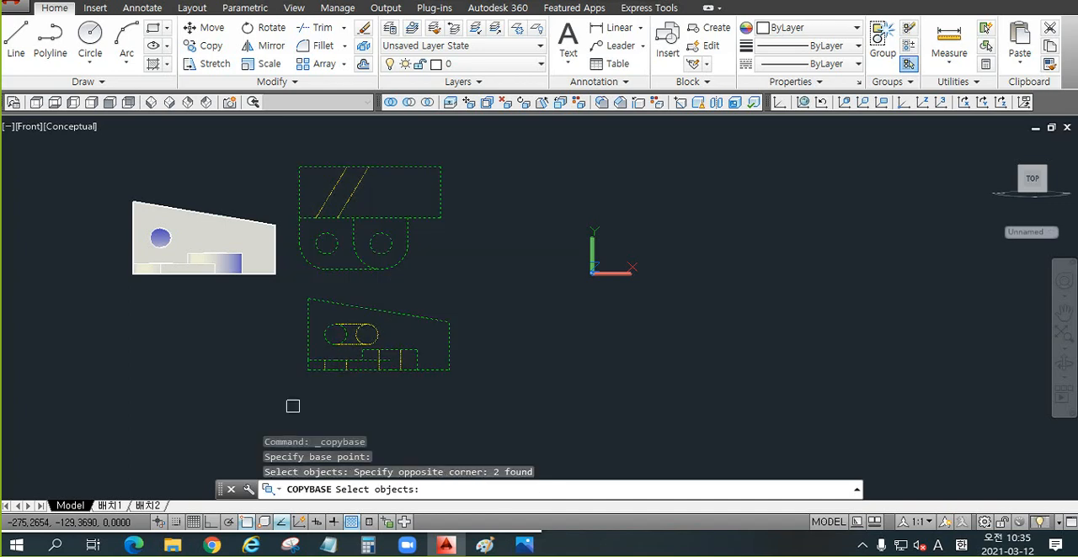
key("Return")
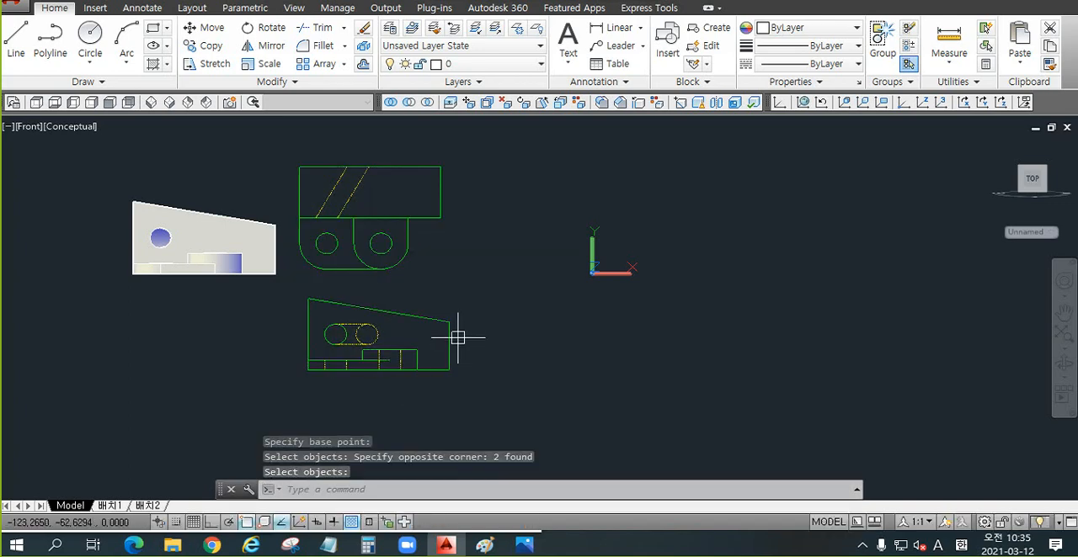
key("ctrl+v")
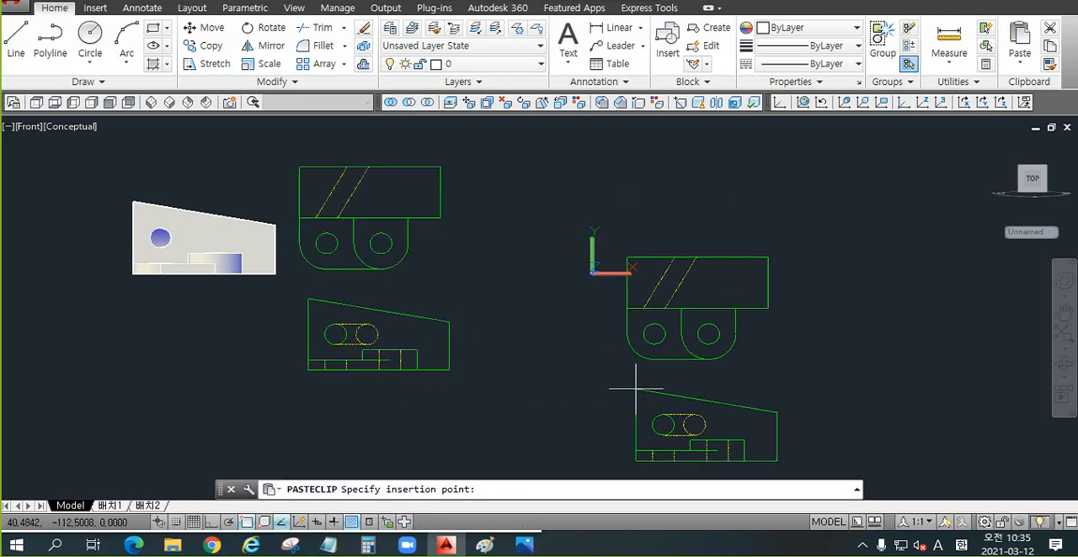
scroll(632, 392, "down", 4)
scroll(699, 383, "up", 3)
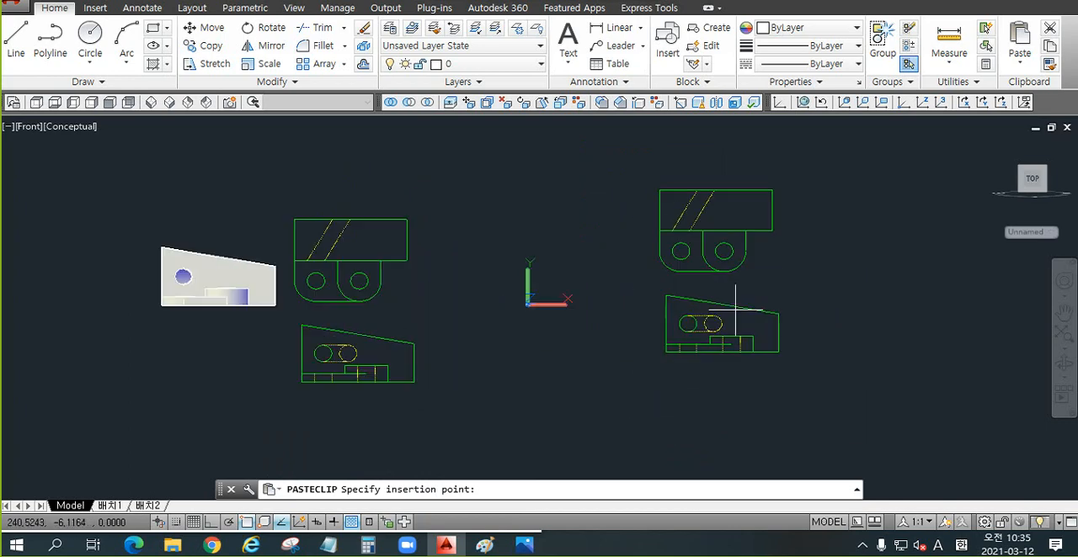
key("Escape")
Step: Erase the two green Flatshot blocks beside the solid
middle_click_drag(457, 361, 421, 296)
left_click(446, 158)
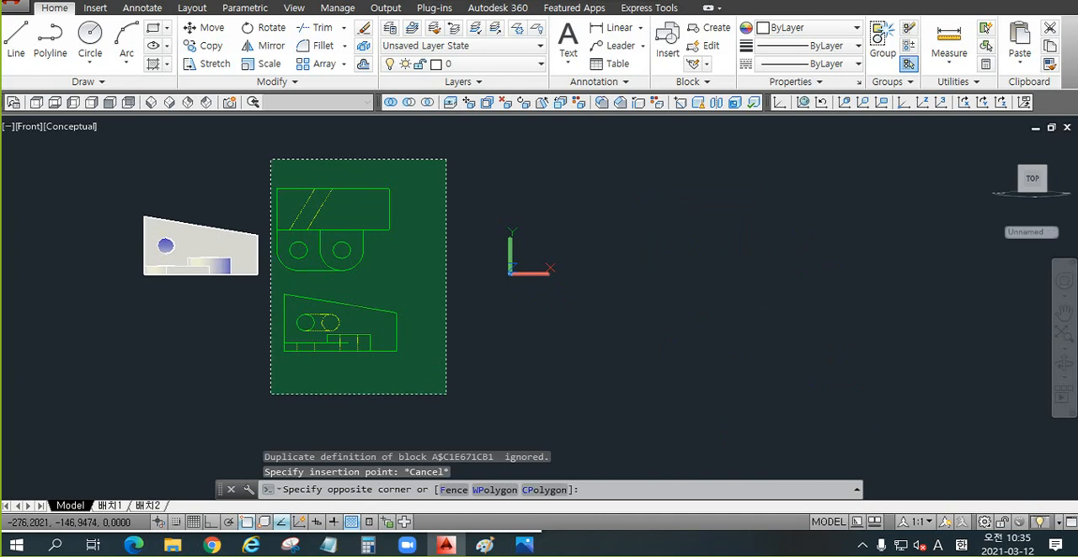
left_click(271, 388)
key("Delete")
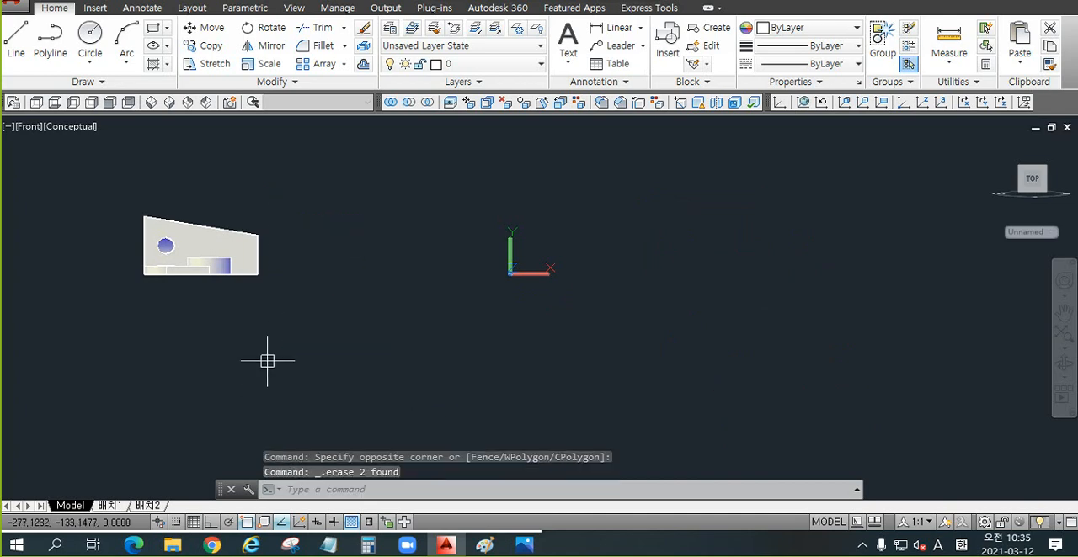
Step: Switch the model to the Right view and bring the solid into sight
scroll(149, 219, "up", 2)
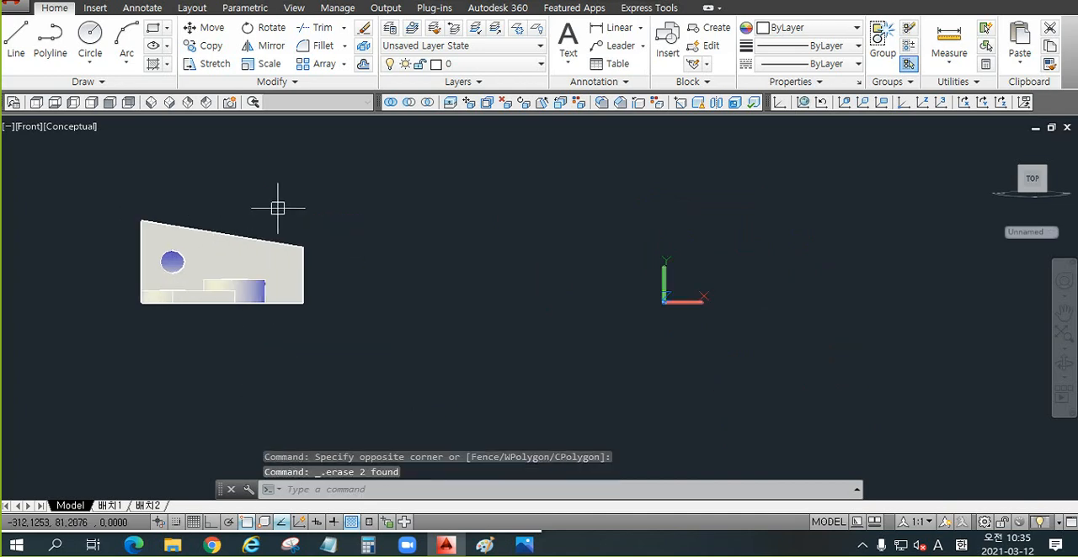
left_click(92, 103)
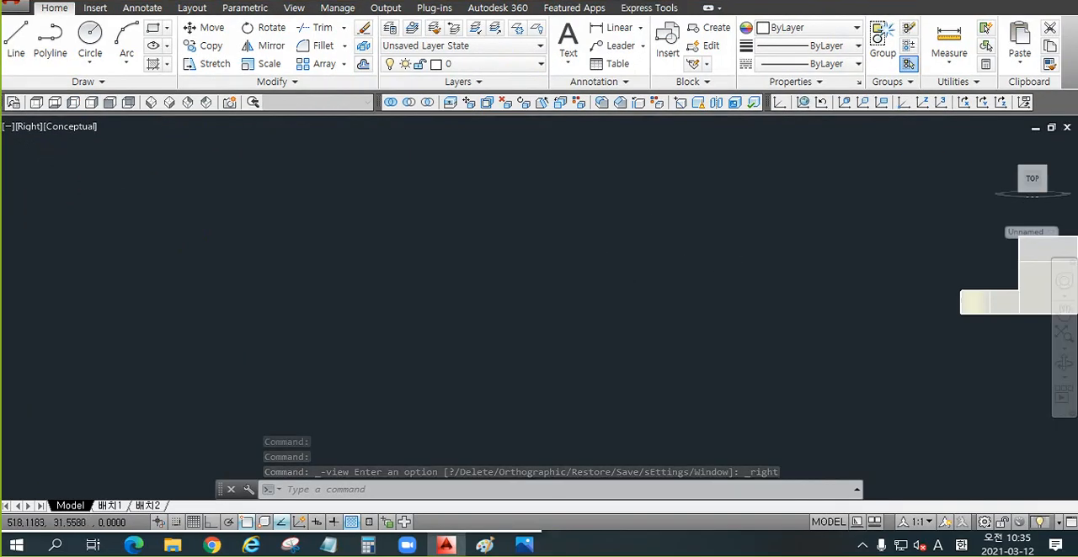
scroll(638, 271, "down", 3)
middle_click_drag(674, 287, 447, 339)
scroll(711, 329, "up", 3)
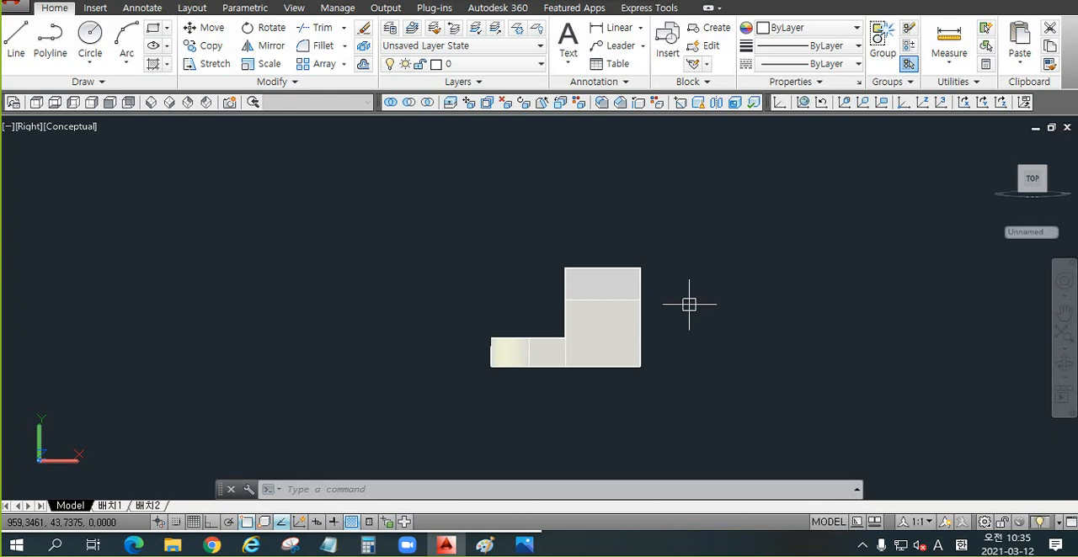
Step: Paste the copied top-view and front-view Flatshot blocks beside the solid in the Right view
middle_click_drag(689, 304, 621, 319)
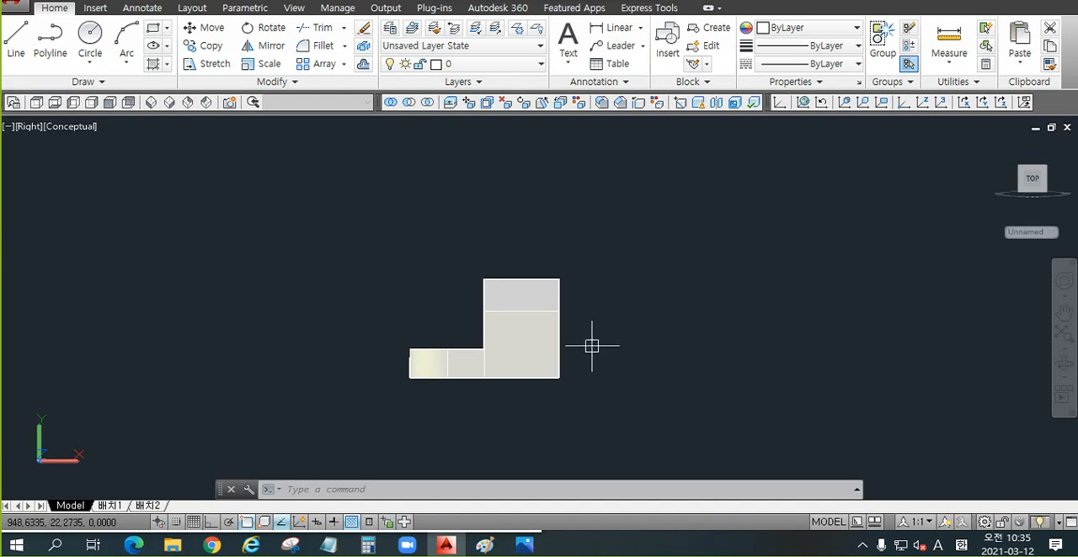
scroll(527, 334, "down", 3)
middle_click_drag(570, 322, 476, 350)
scroll(386, 328, "up", 2)
key("ctrl+v")
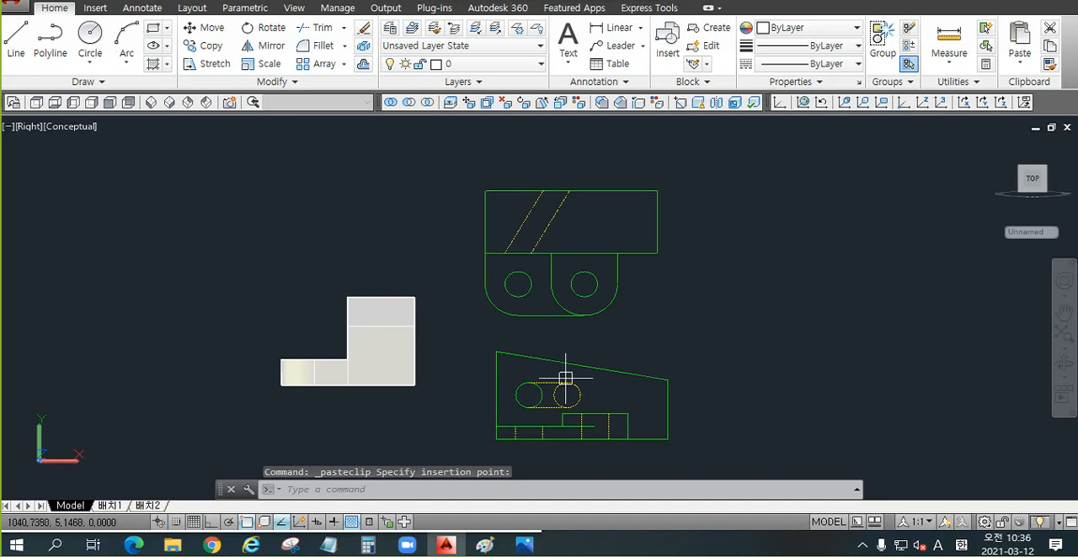
Step: Create a Flatshot block of the solid in the Right view and insert it at scale 1 and rotation 0
middle_click_drag(605, 326, 598, 271)
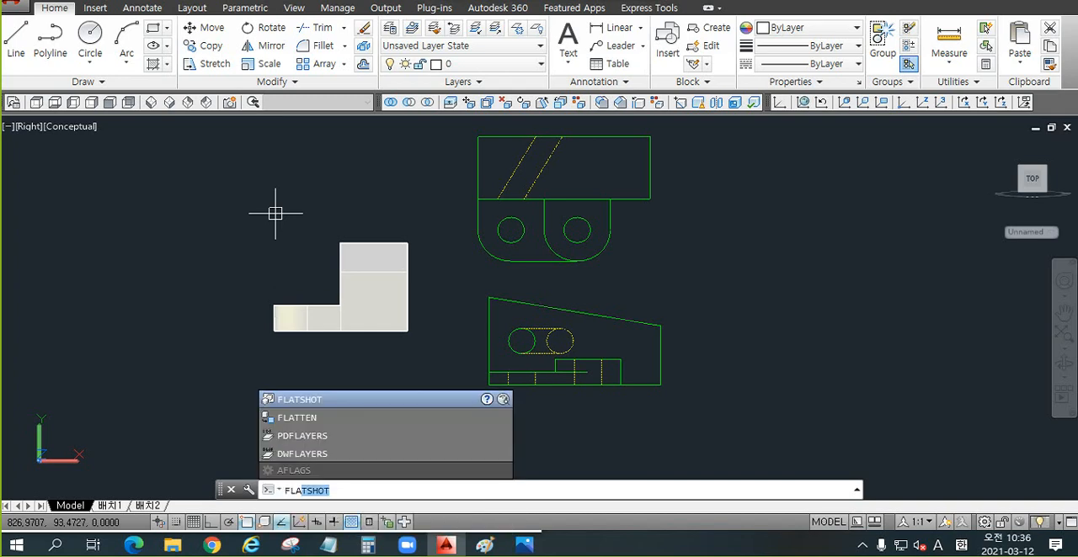
key("Return")
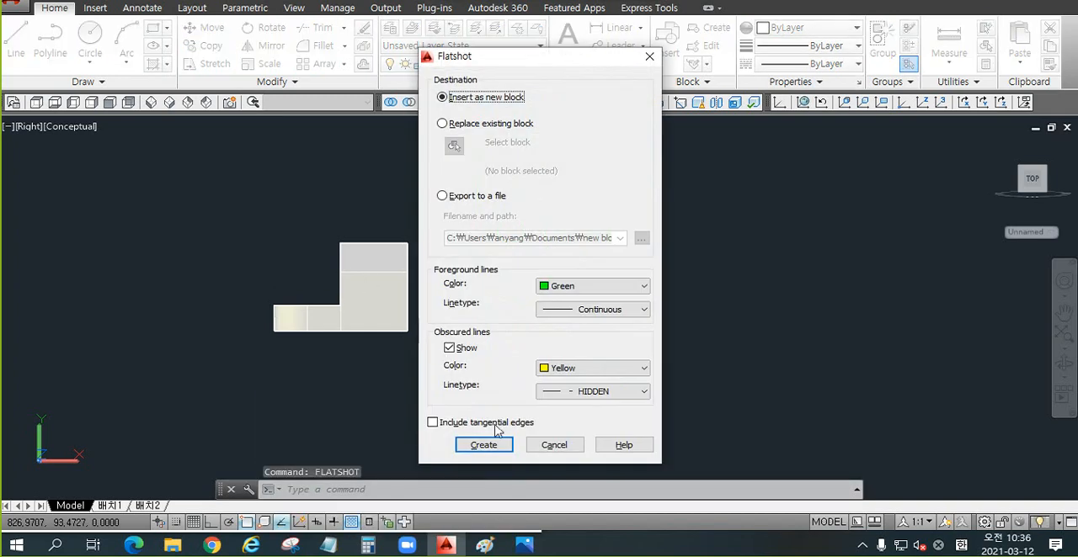
left_click(484, 446)
scroll(381, 366, "down", 5)
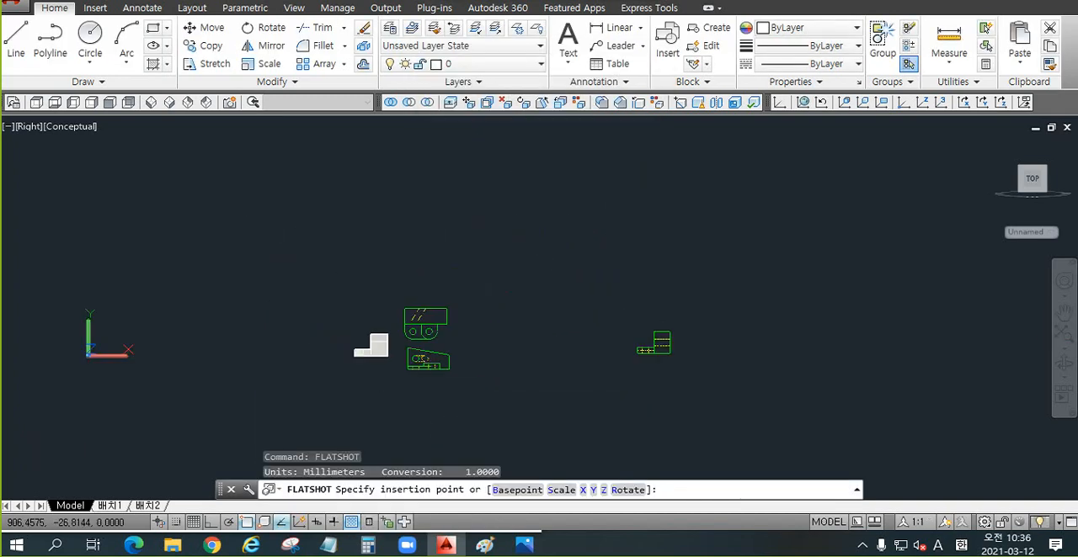
left_click(450, 395)
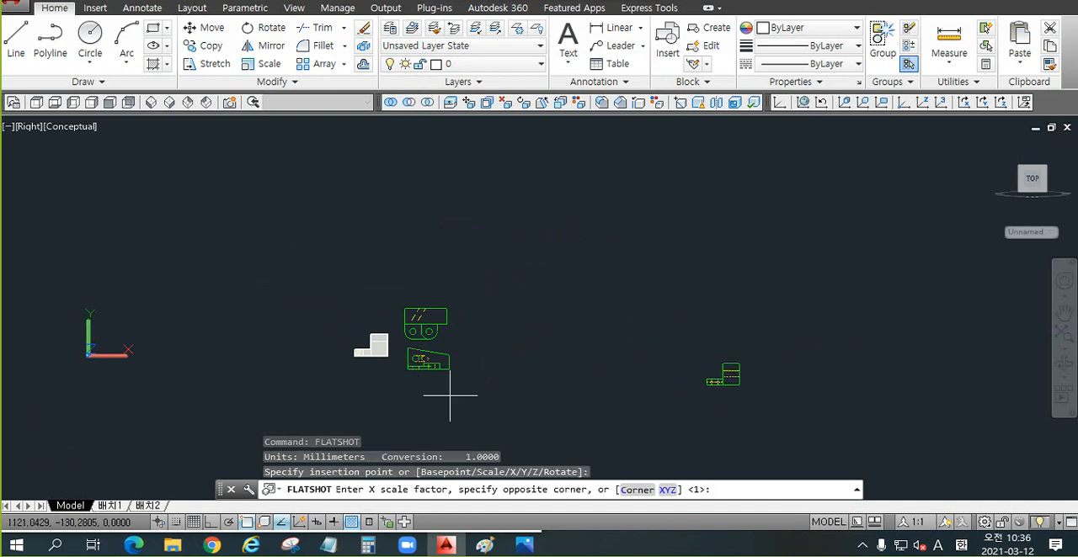
key("Return")
key("Return")
key("Return")
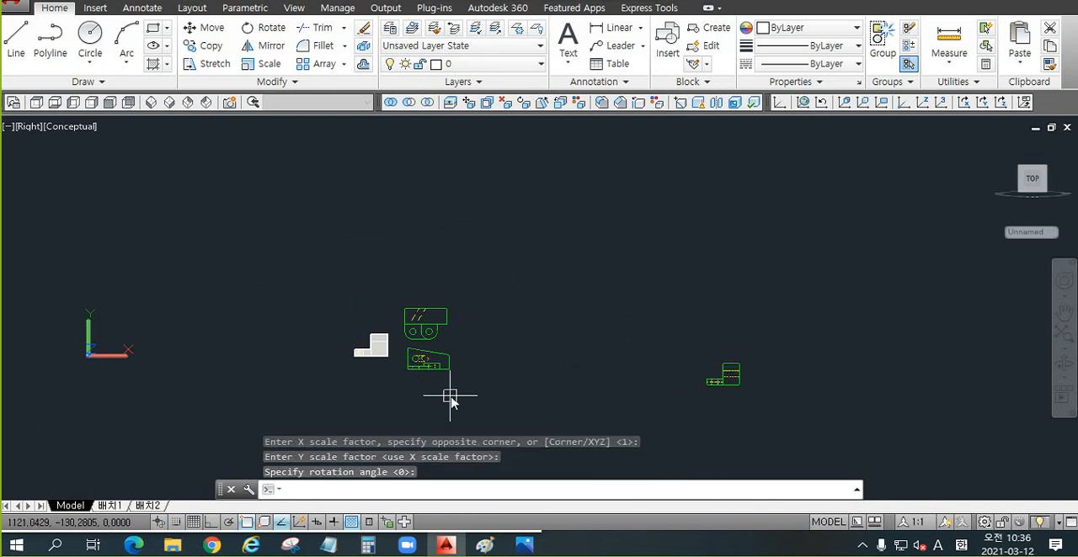
Step: Move the right-view Flatshot block from the far side to a spot beside the front-view block, roughly level with it
scroll(446, 392, "up", 5)
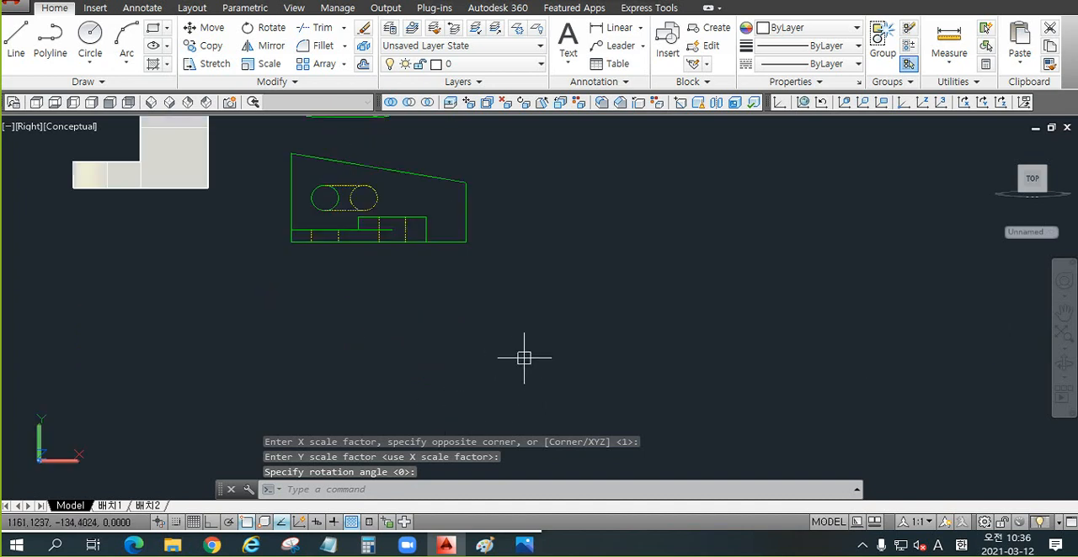
type("z")
key("Return")
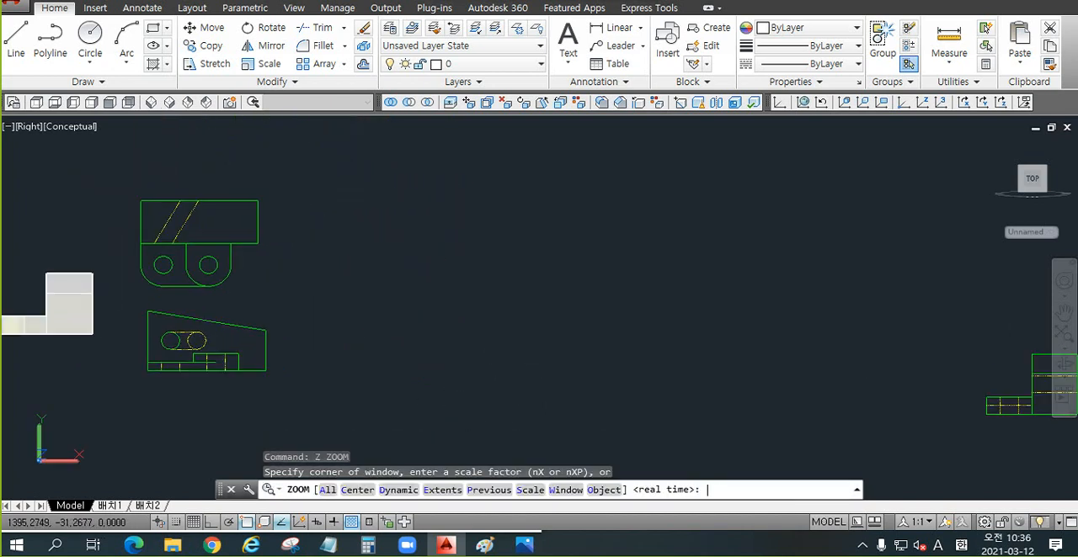
type("a")
key("Return")
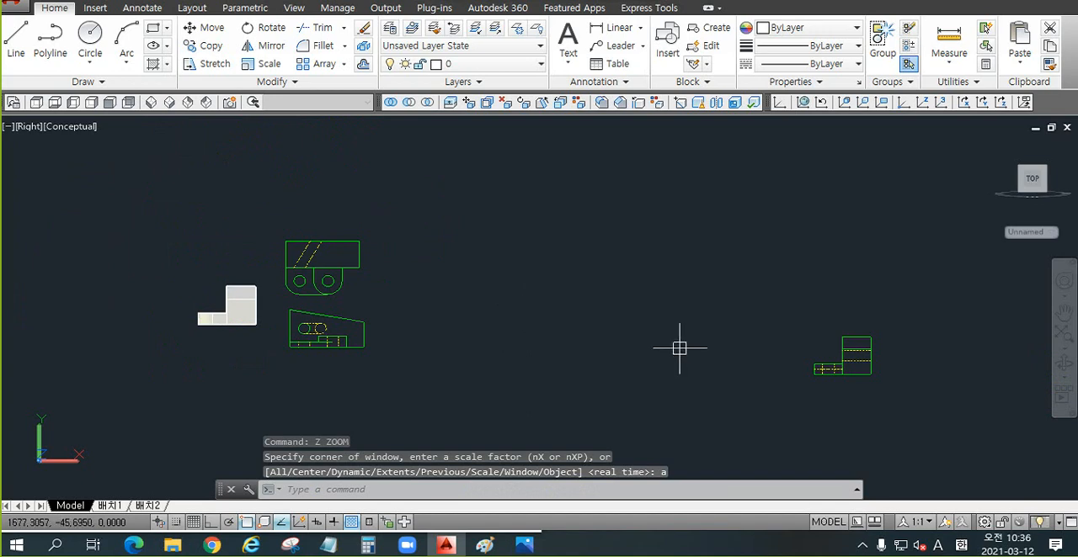
type("m")
key("Return")
left_click(927, 292)
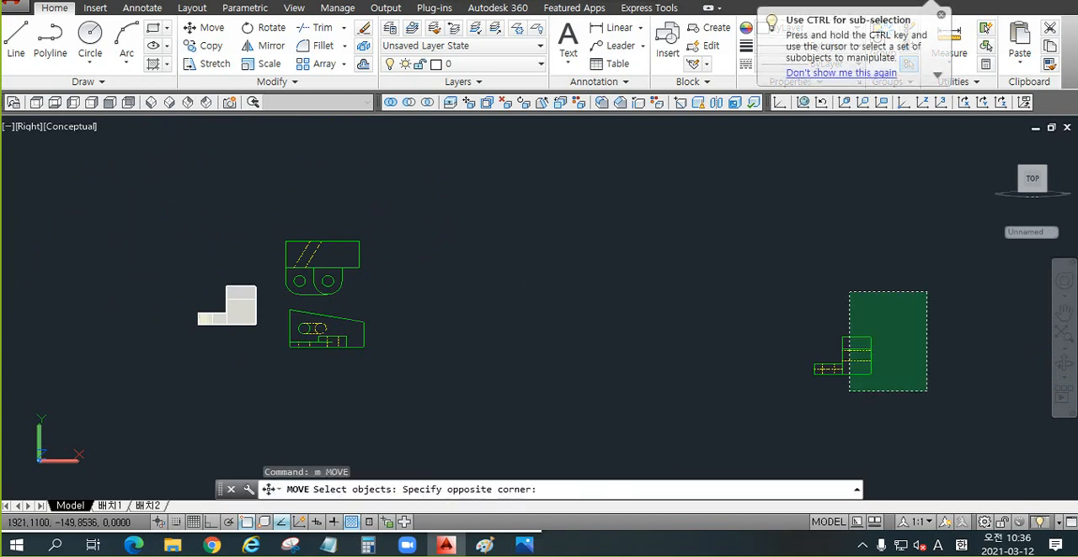
left_click(848, 391)
key("Return")
left_click(849, 392)
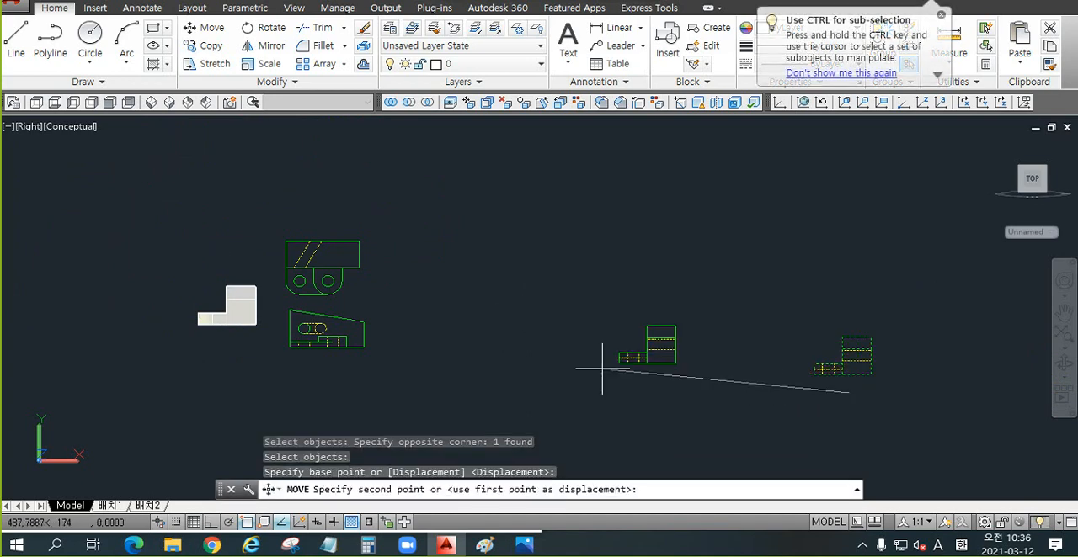
left_click(436, 363)
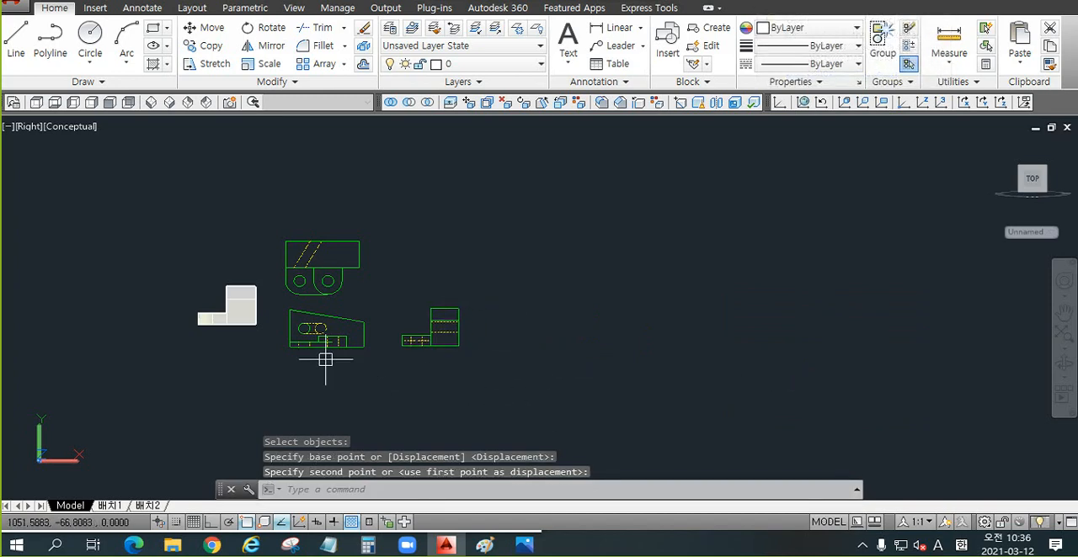
scroll(322, 328, "up", 3)
middle_click_drag(409, 242, 406, 268)
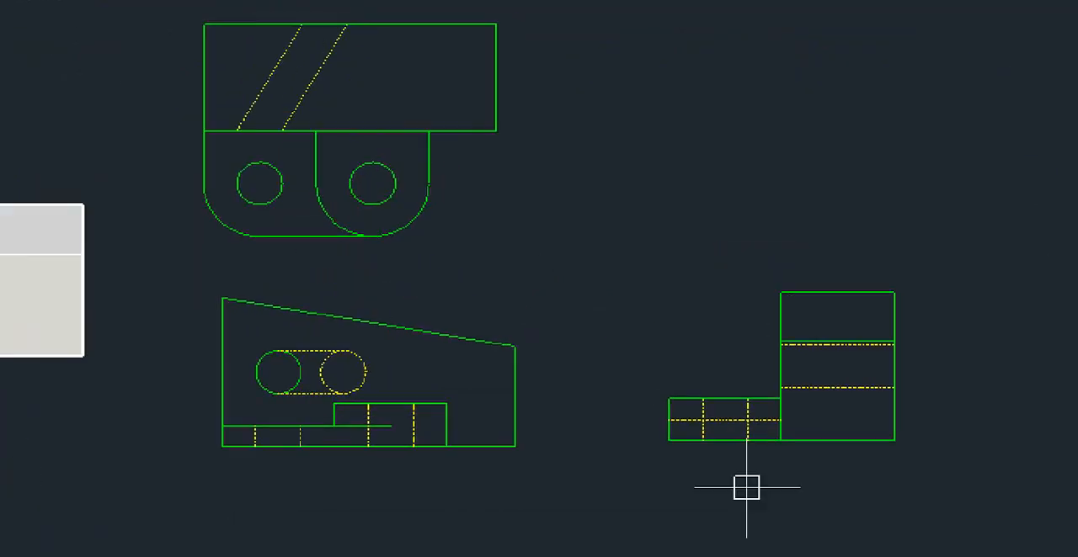
key("ctrl+2")
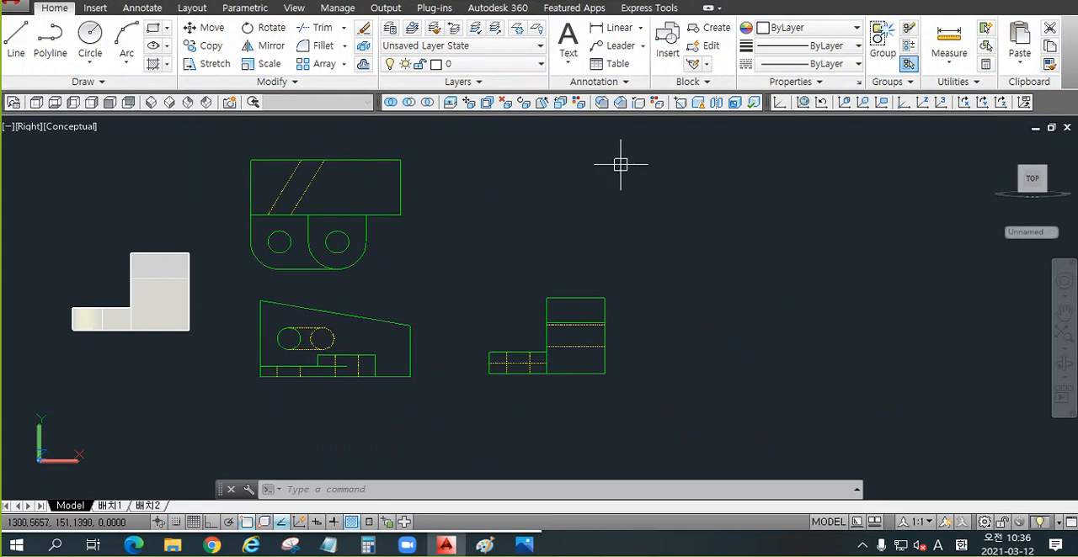
left_click(649, 228)
left_click(673, 195)
left_click(694, 149)
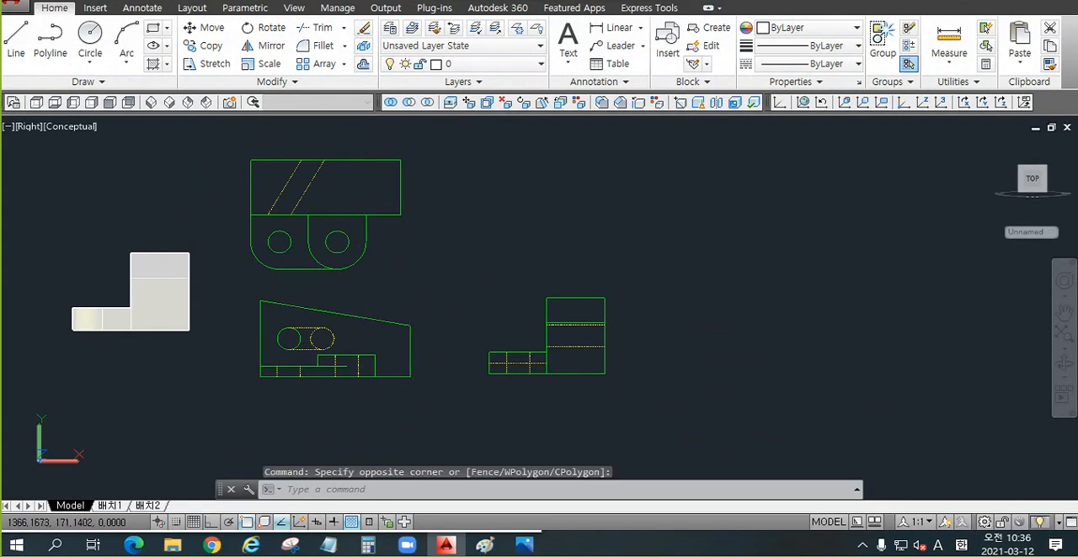
left_click(690, 176)
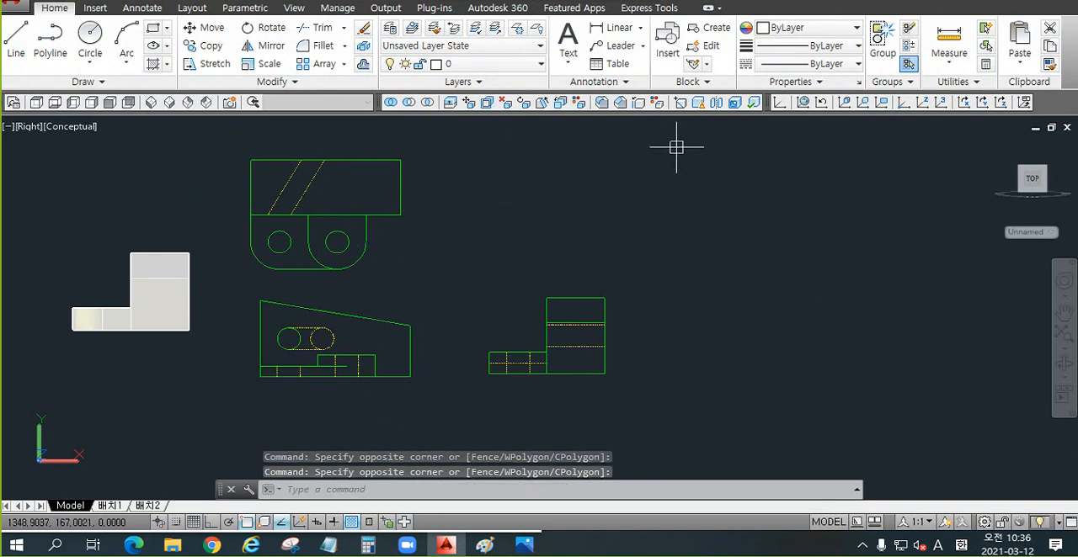
Step: Copy all three Flatshot blocks with a base point near the front view's sloping edge
key("ctrl+shift+c")
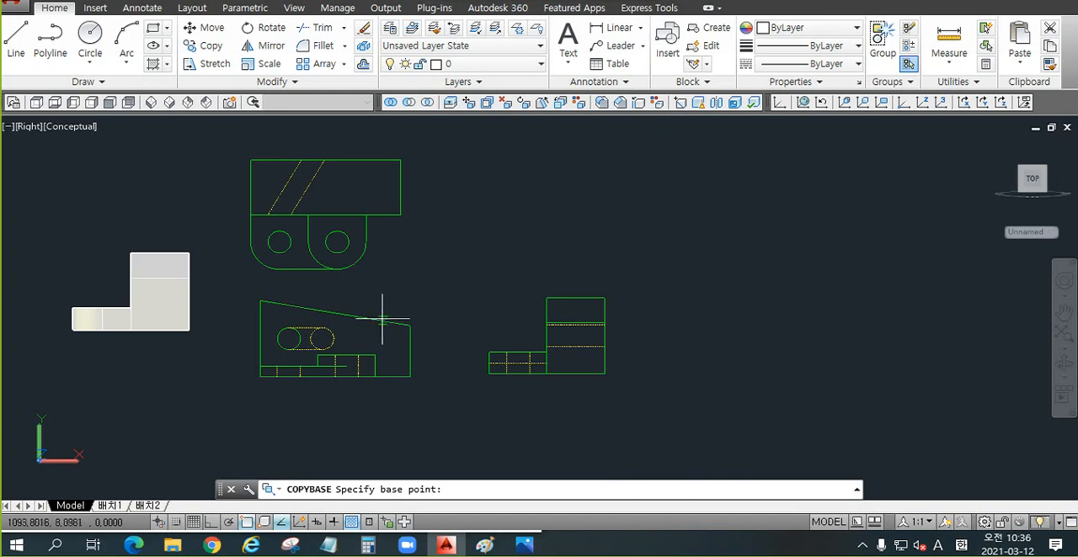
left_click(348, 313)
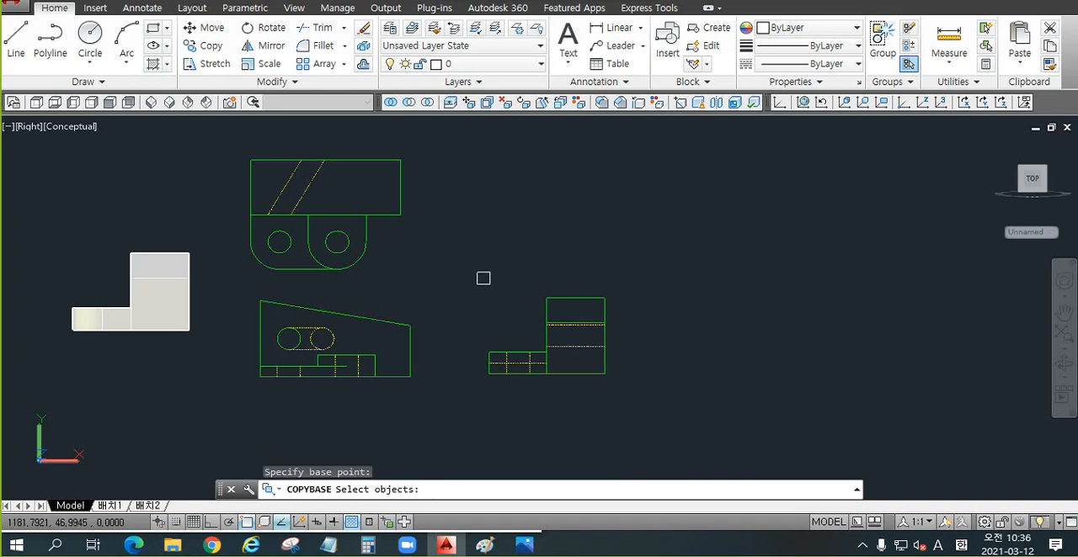
left_click(673, 135)
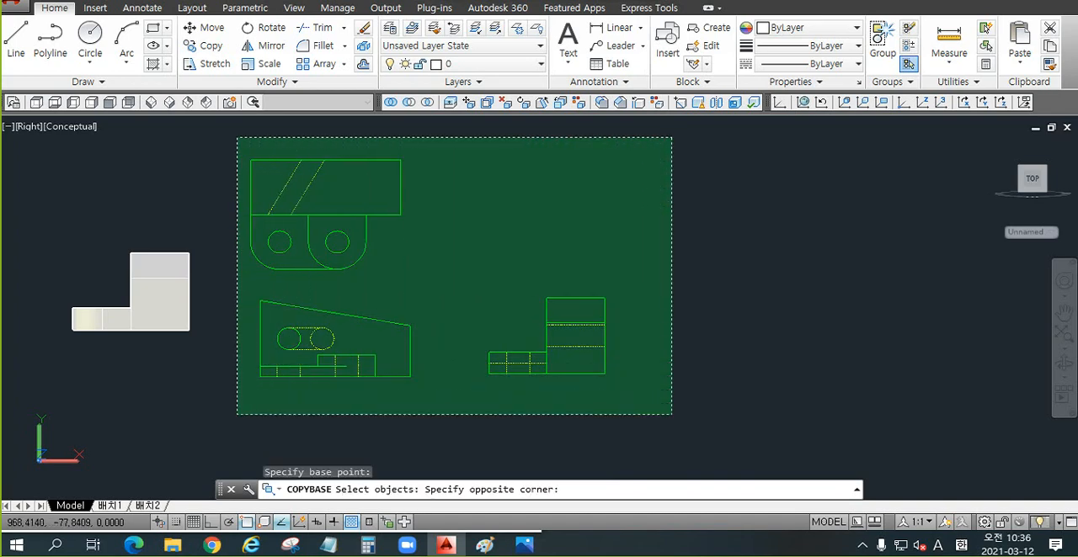
left_click(236, 414)
key("Return")
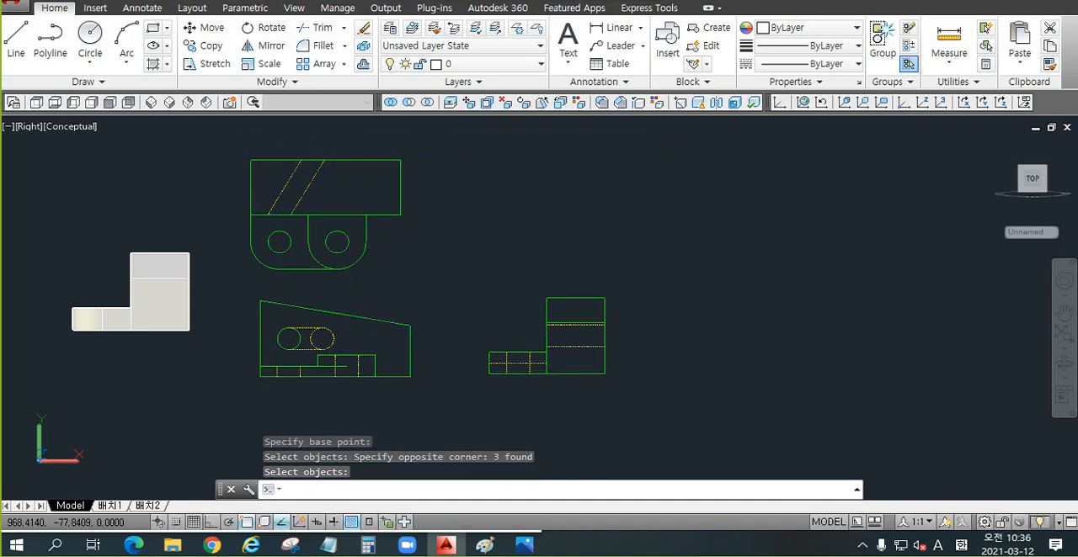
Step: Erase the three Flatshot blocks beside the solid, leaving the solid in place
scroll(354, 312, "down", 2)
left_click(597, 182)
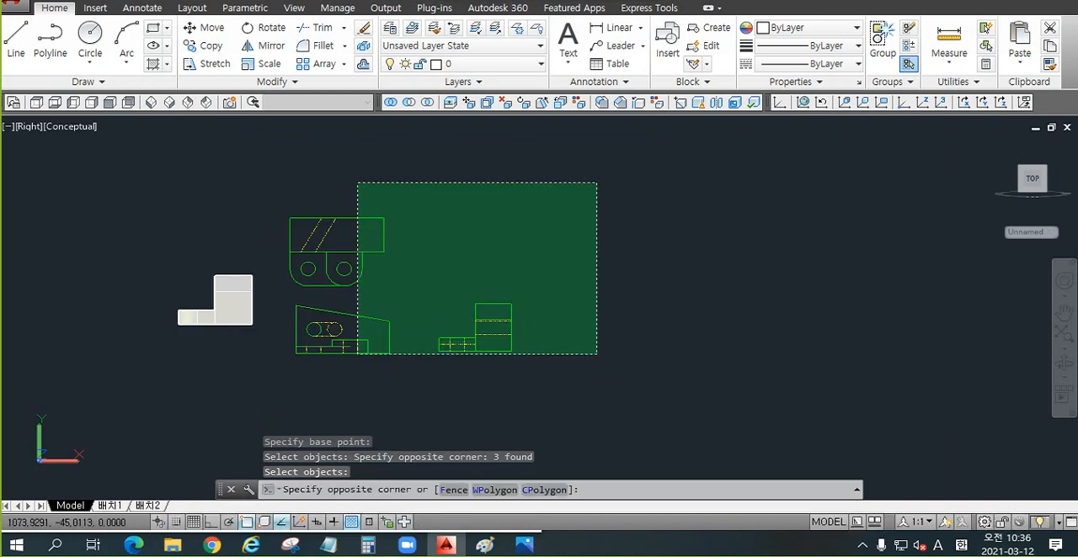
left_click(275, 353)
key("Delete")
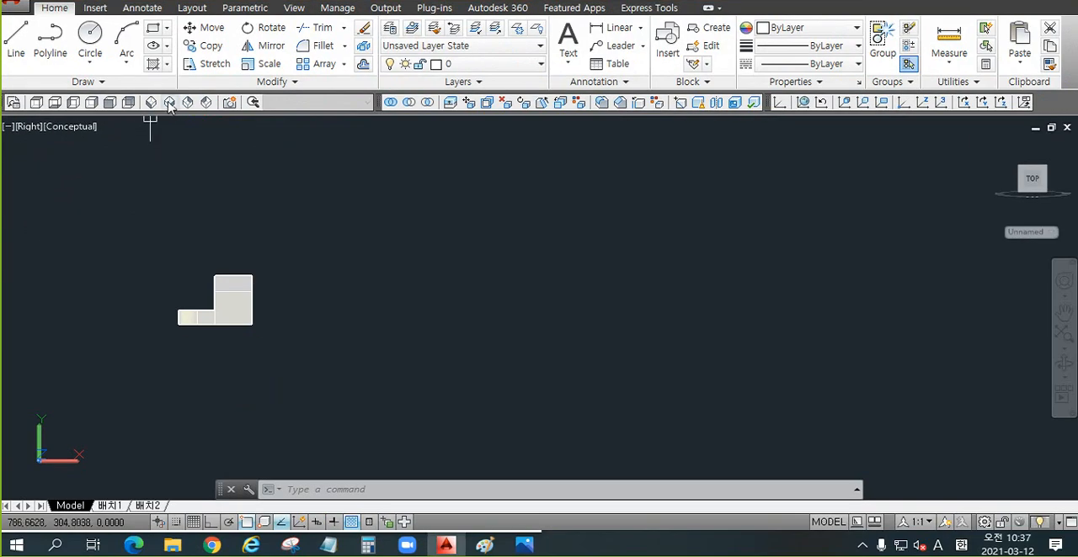
Step: Switch the model to the SE Isometric view and bring the solid to the middle of the drawing area
left_click(170, 103)
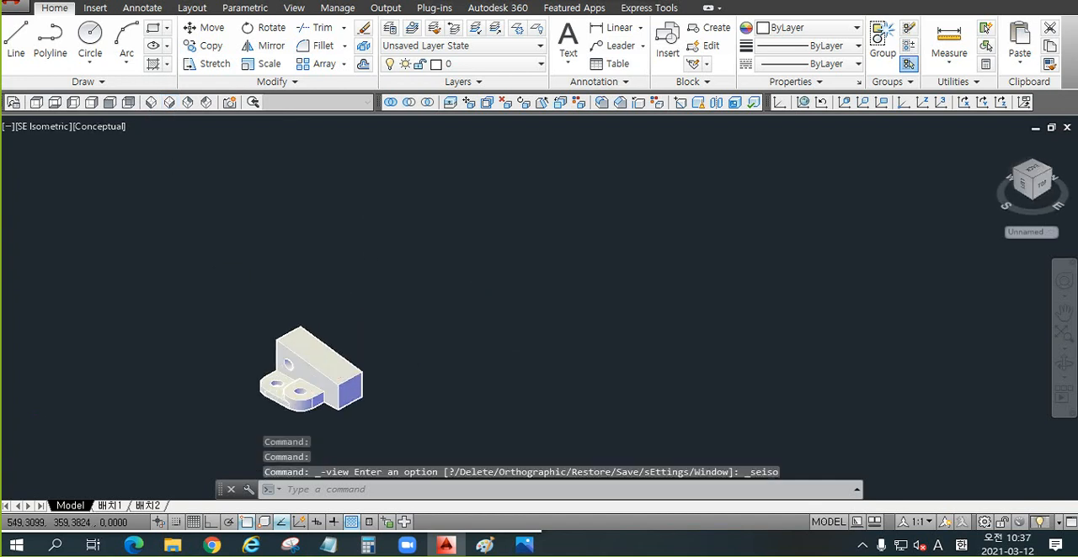
middle_click_drag(315, 379, 584, 343)
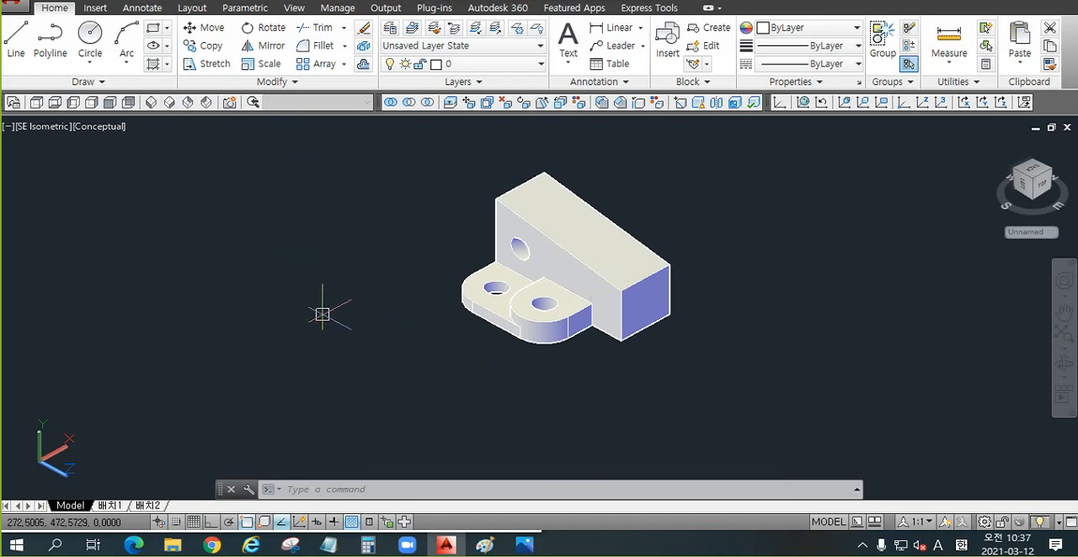
key("ctrl+1")
left_click(167, 415)
mouse_move(99, 468)
left_mouse_down()
mouse_move(2, 457)
mouse_move(96, 481)
left_mouse_up()
key("Escape")
Step: Align the UCS with the current isometric view using the View option
type("ucs")
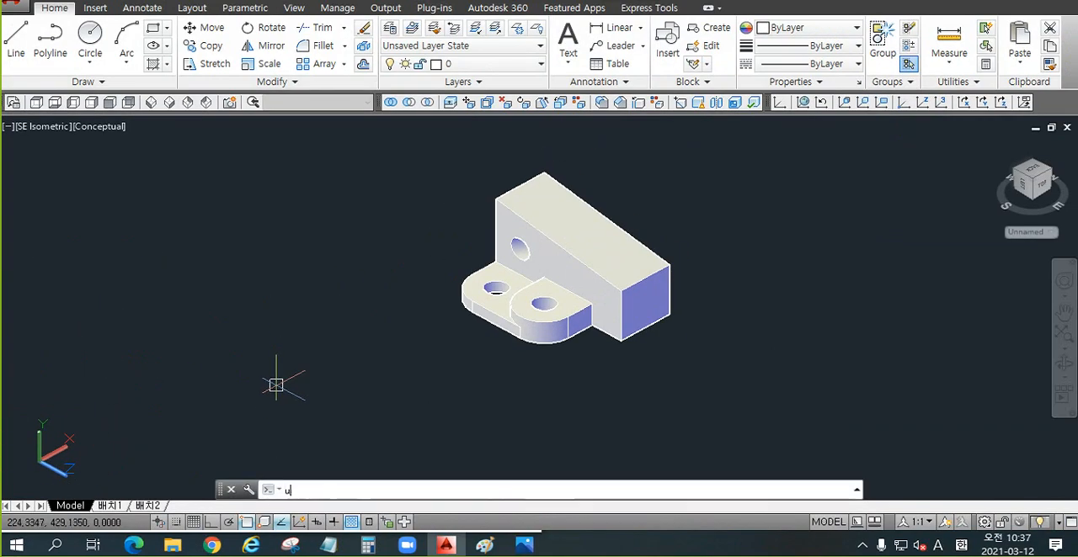
key("Return")
type("v")
key("Return")
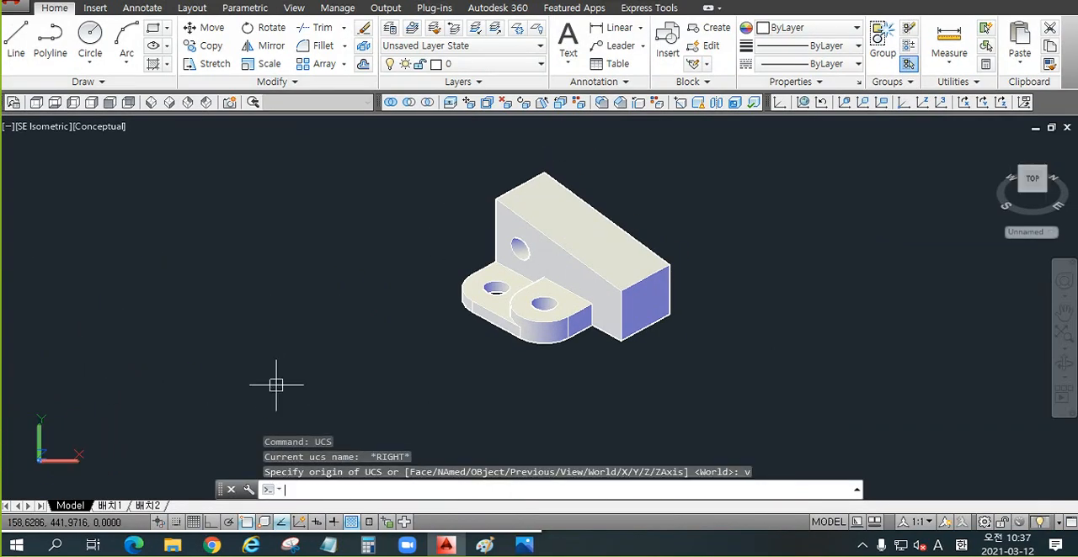
key("ctrl+1")
left_click(107, 471)
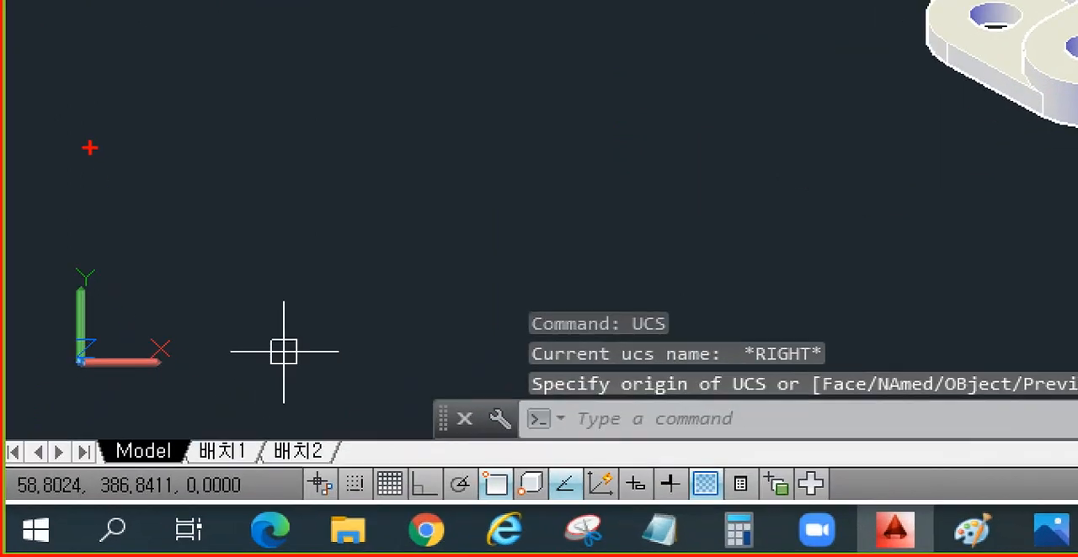
left_click_drag(42, 353, 42, 394)
left_click_drag(87, 225, 190, 224)
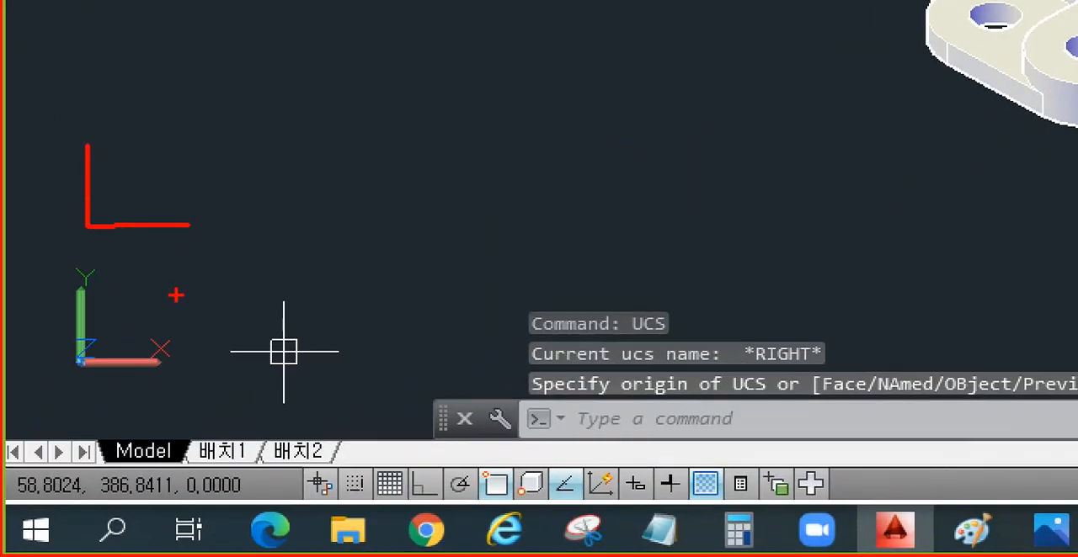
key("Escape")
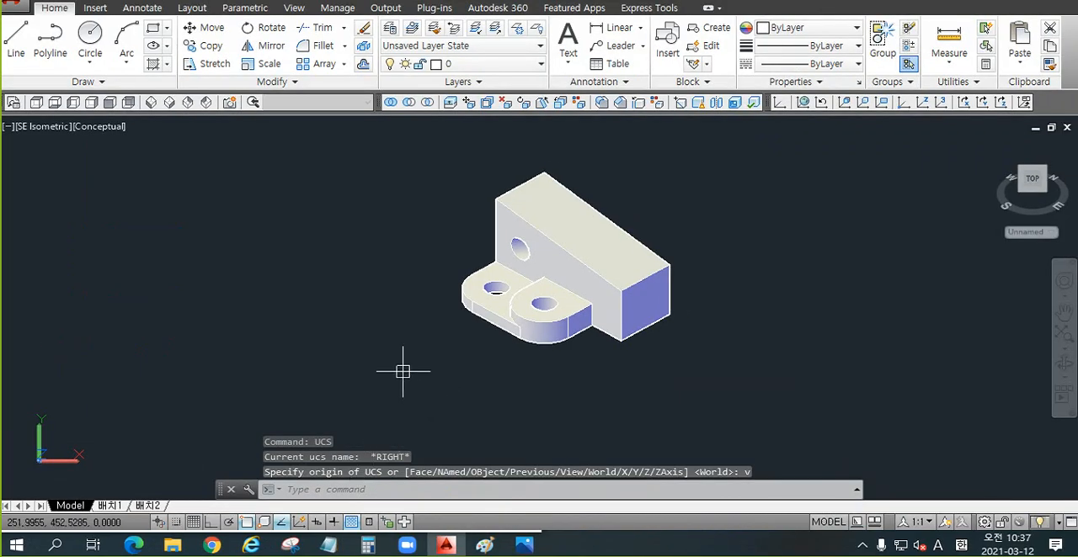
Step: Paste the three copied Flatshot blocks beside the solid in the SE Isometric view
middle_click_drag(418, 361, 558, 356)
key("ctrl+v")
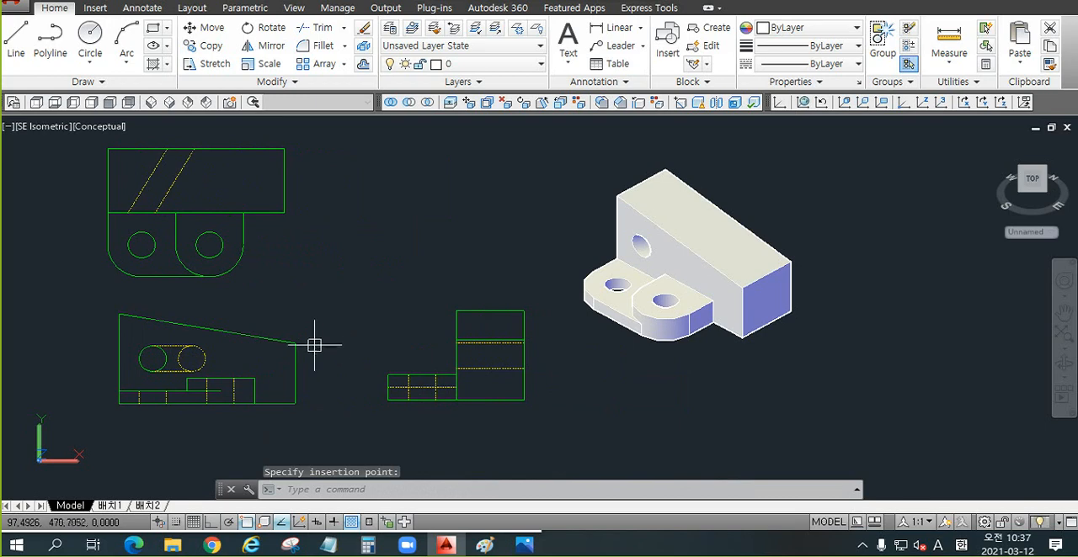
scroll(370, 338, "down", 2)
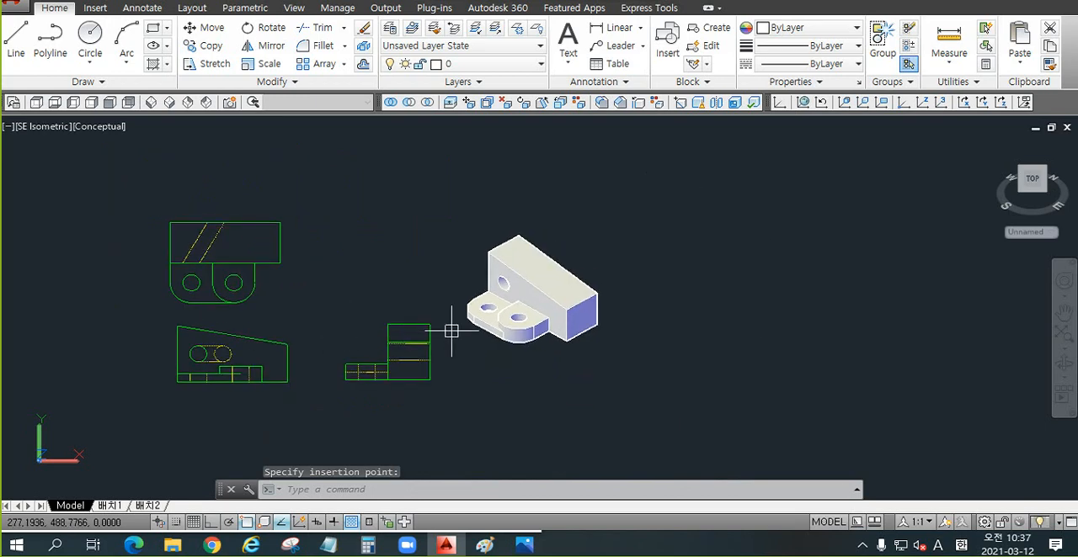
scroll(426, 303, "up", 2)
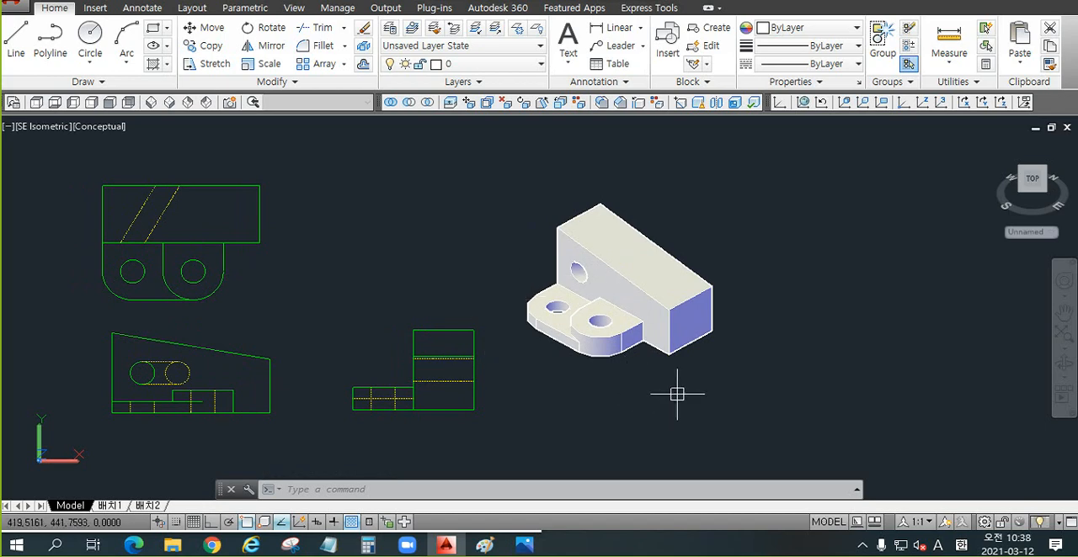
Step: Start a Flatshot of the SE Isometric view as a new block, with obscured lines hidden
type("FLATSHOT")
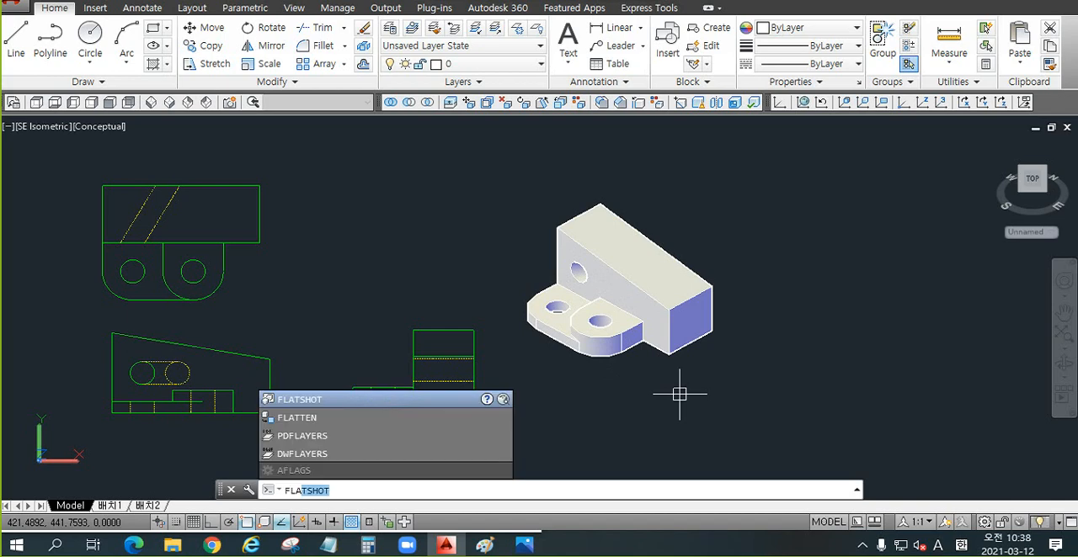
key("Return")
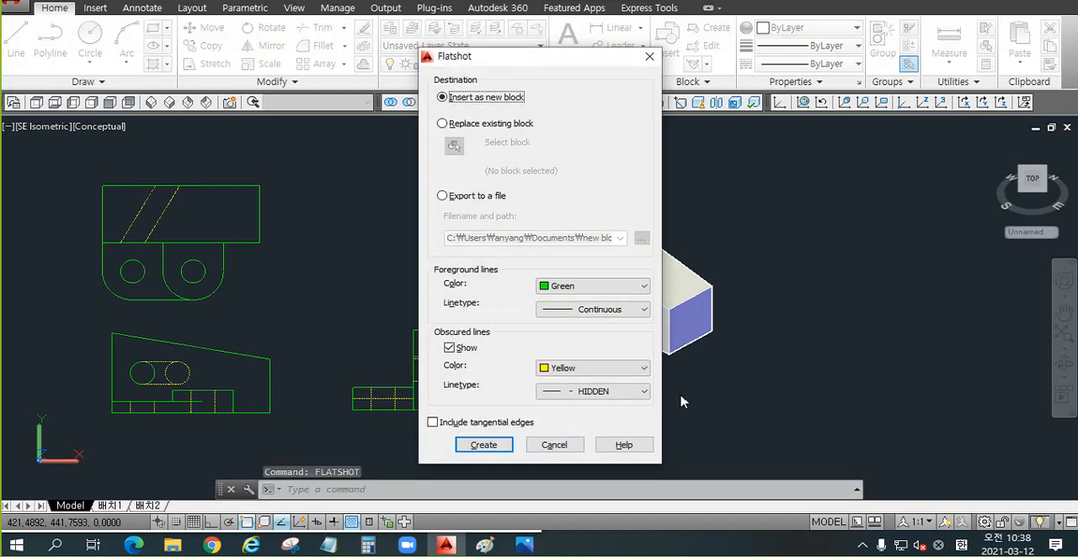
left_click_drag(589, 62, 422, 76)
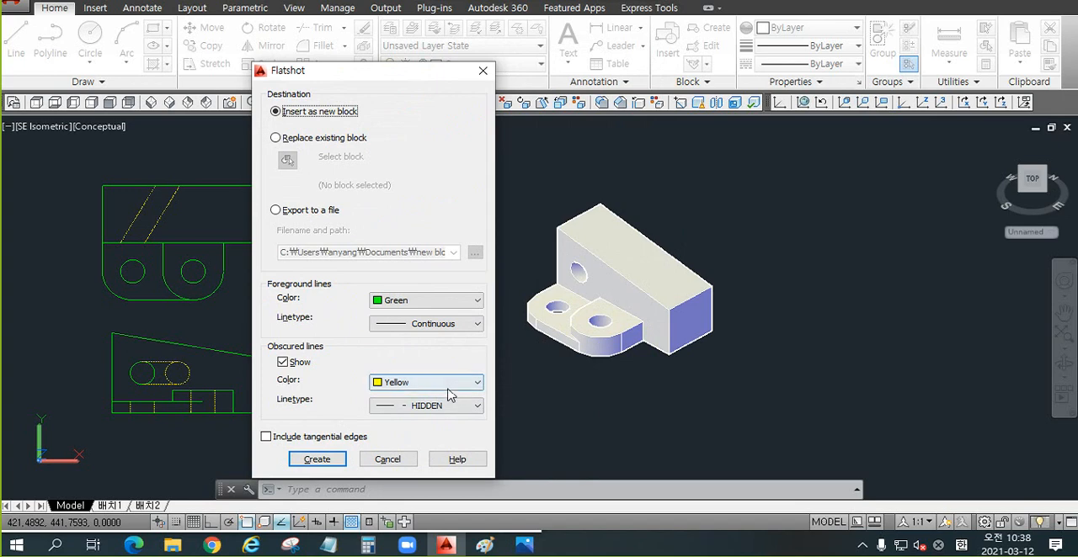
left_click(295, 363)
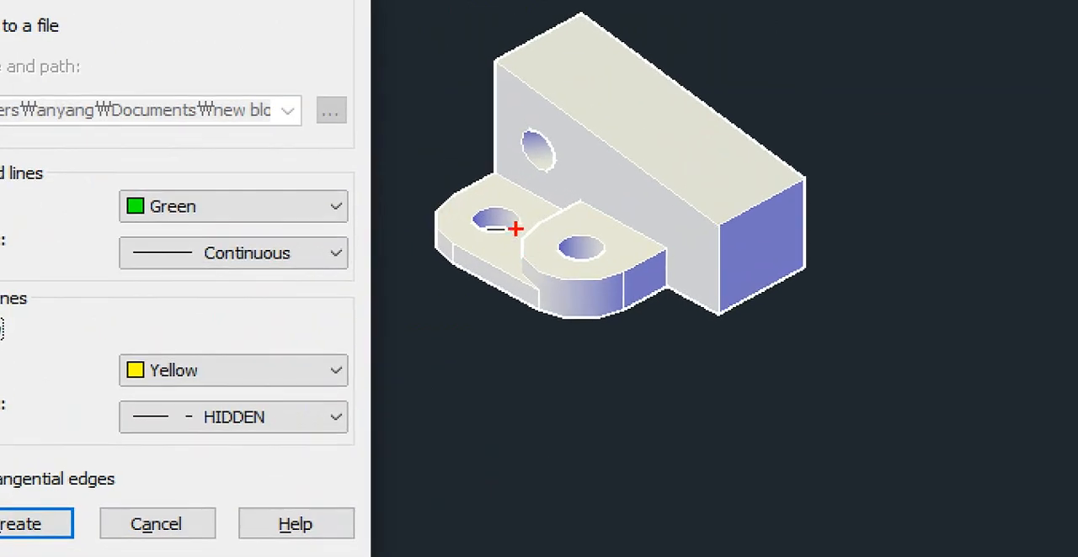
mouse_move(565, 310)
left_mouse_down()
mouse_move(565, 324)
mouse_move(608, 337)
left_mouse_up()
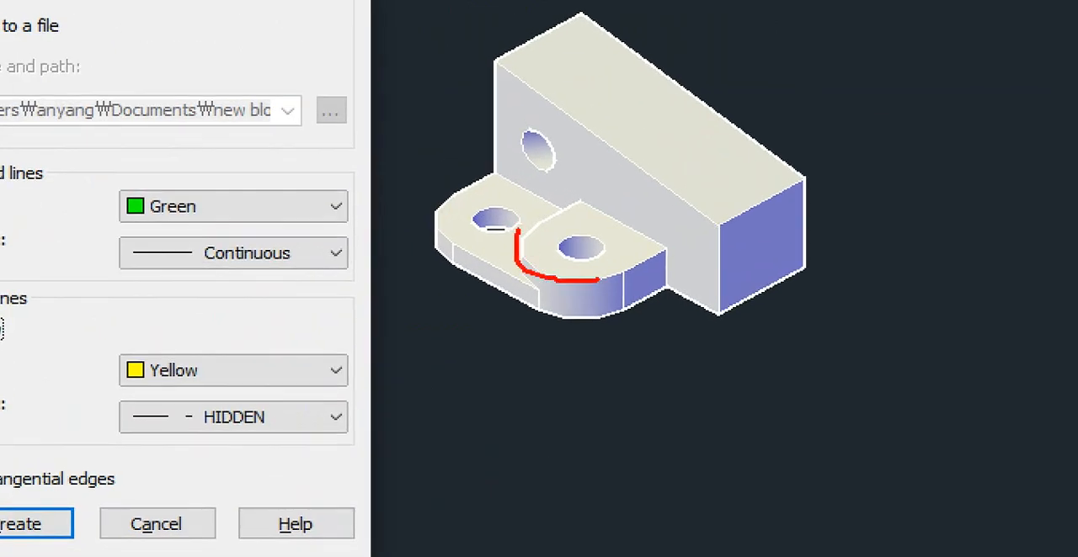
left_click_drag(619, 273, 623, 313)
left_click_drag(522, 244, 572, 283)
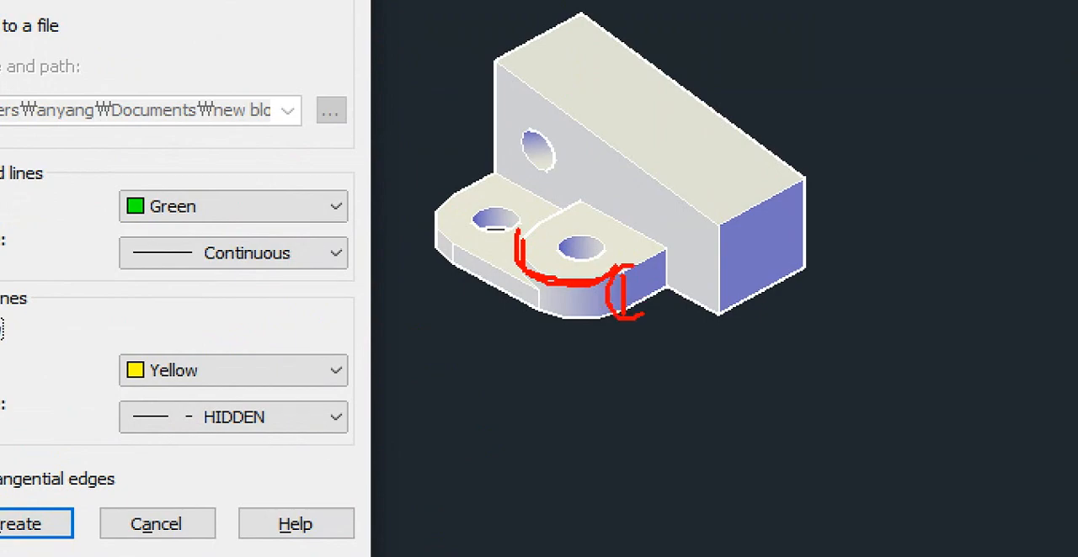
left_click_drag(632, 266, 642, 315)
key("Escape")
key("ctrl+1")
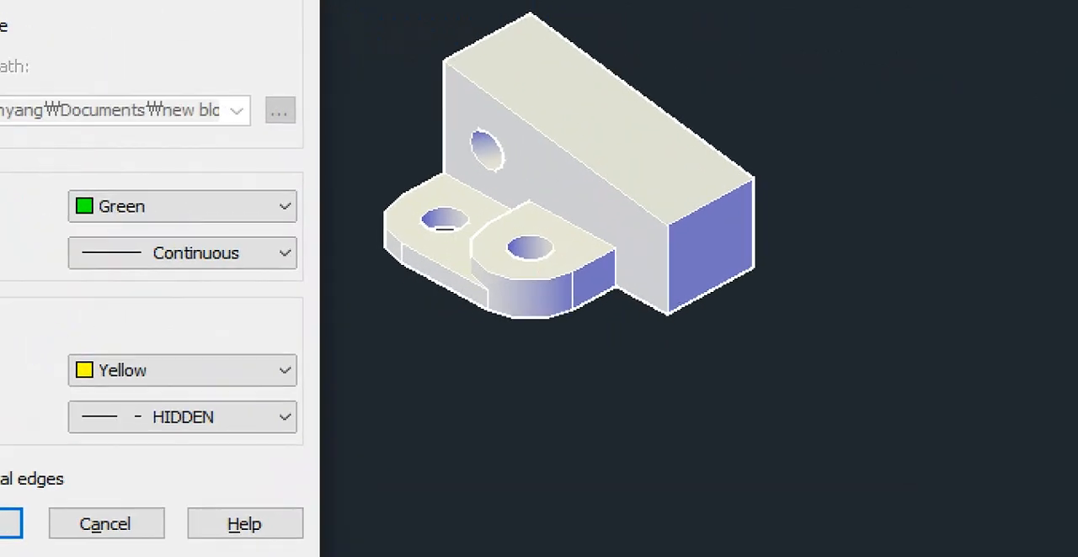
mouse_move(485, 225)
left_mouse_down()
mouse_move(477, 266)
mouse_move(555, 271)
mouse_move(603, 316)
left_mouse_up()
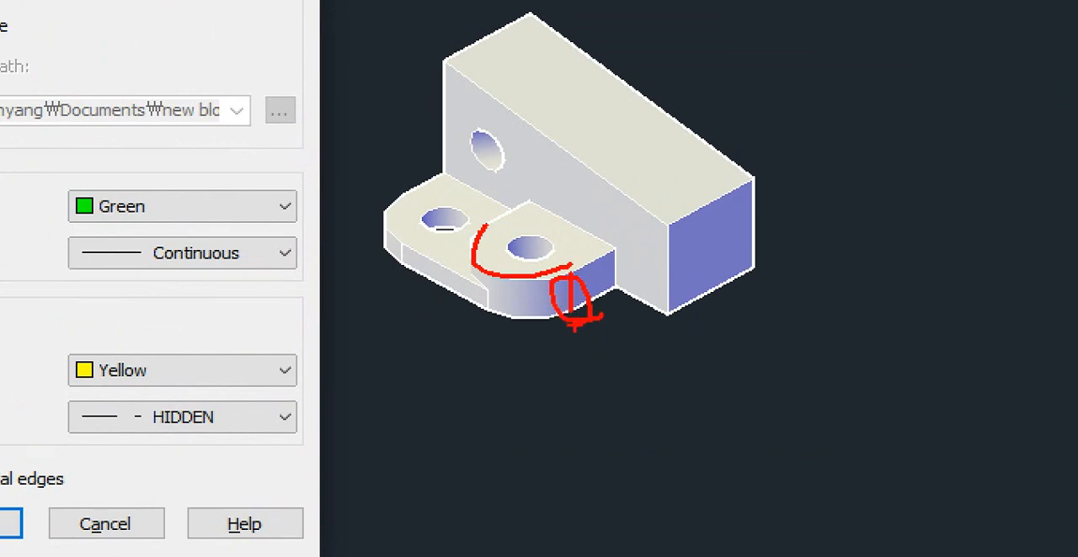
key("Escape")
key("ctrl+1")
left_click(517, 312)
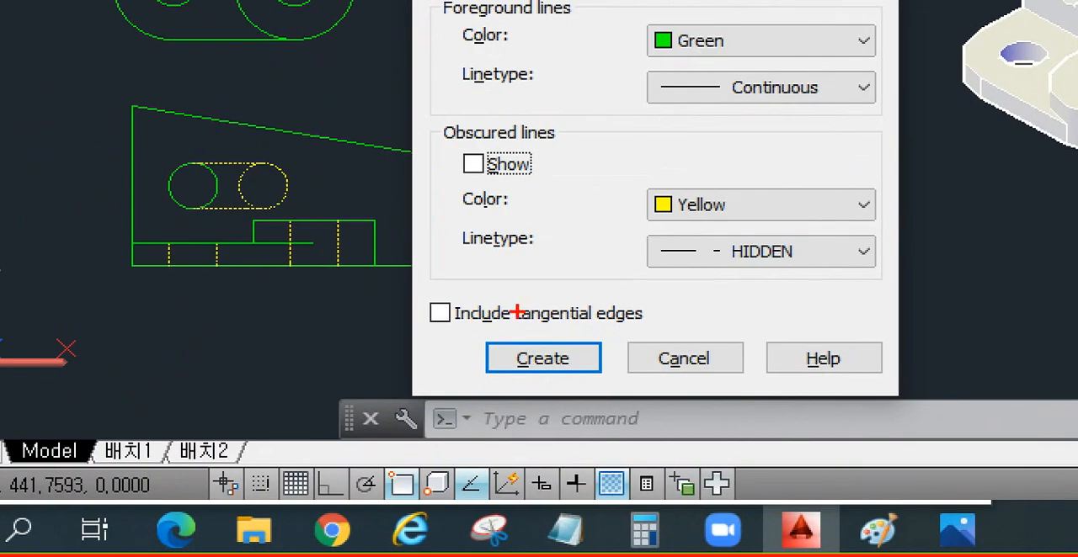
mouse_move(469, 325)
left_mouse_down()
mouse_move(649, 322)
mouse_move(600, 288)
mouse_move(527, 294)
left_mouse_up()
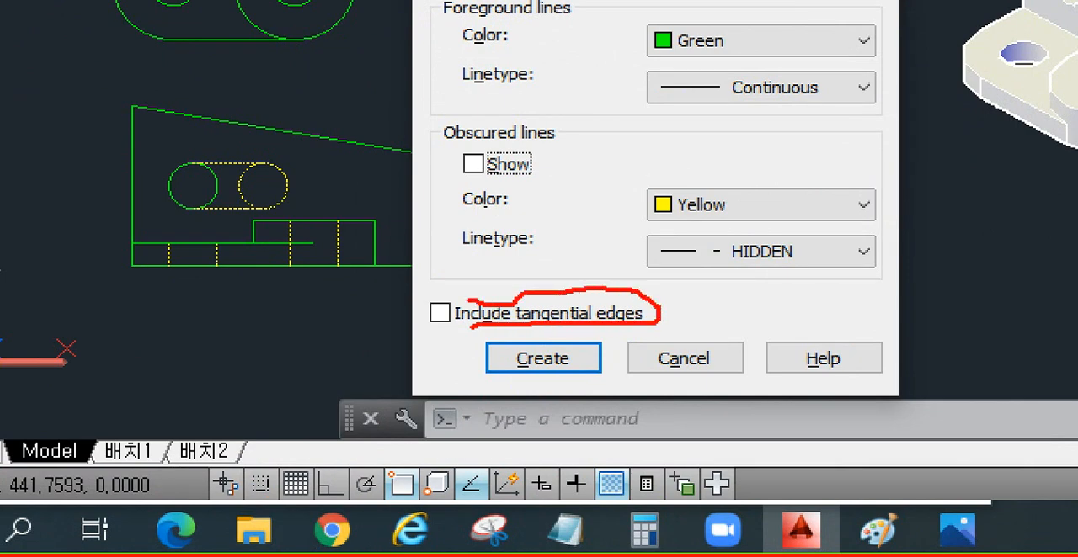
left_click_drag(433, 296, 474, 222)
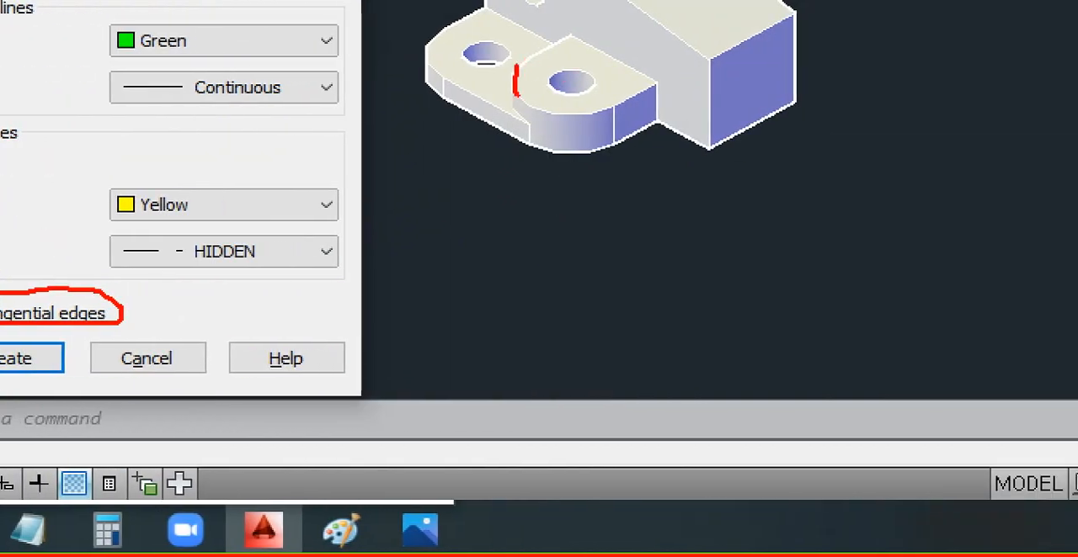
left_click_drag(515, 94, 593, 111)
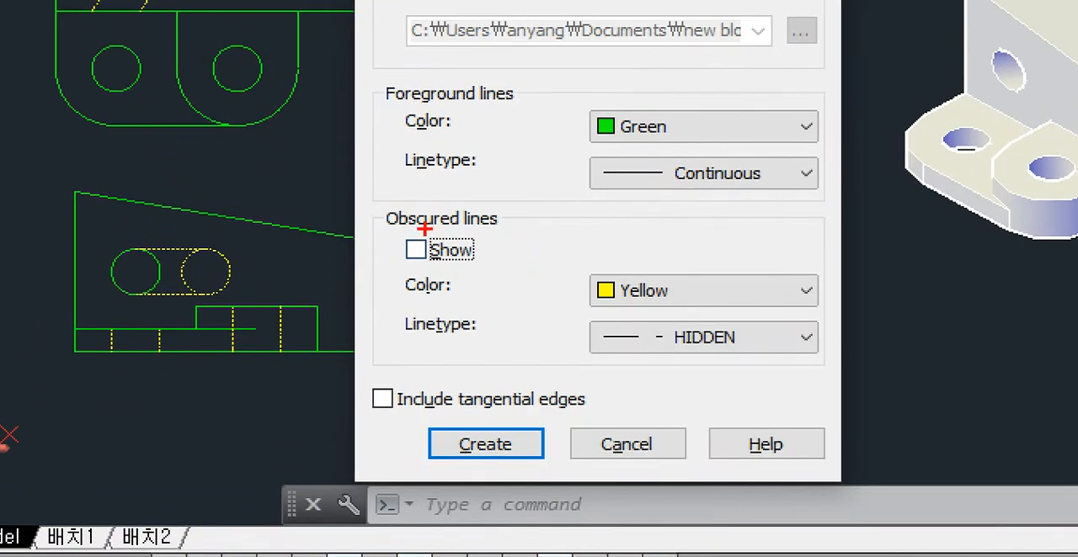
left_click_drag(448, 229, 370, 283)
left_click_drag(383, 220, 495, 284)
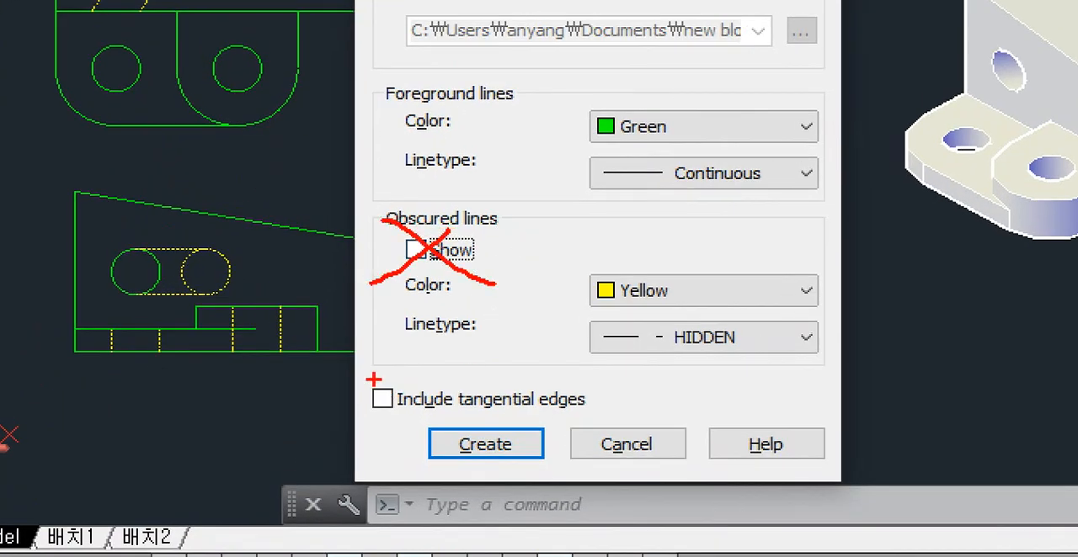
mouse_move(373, 378)
left_mouse_down()
mouse_move(385, 394)
mouse_move(422, 340)
left_mouse_up()
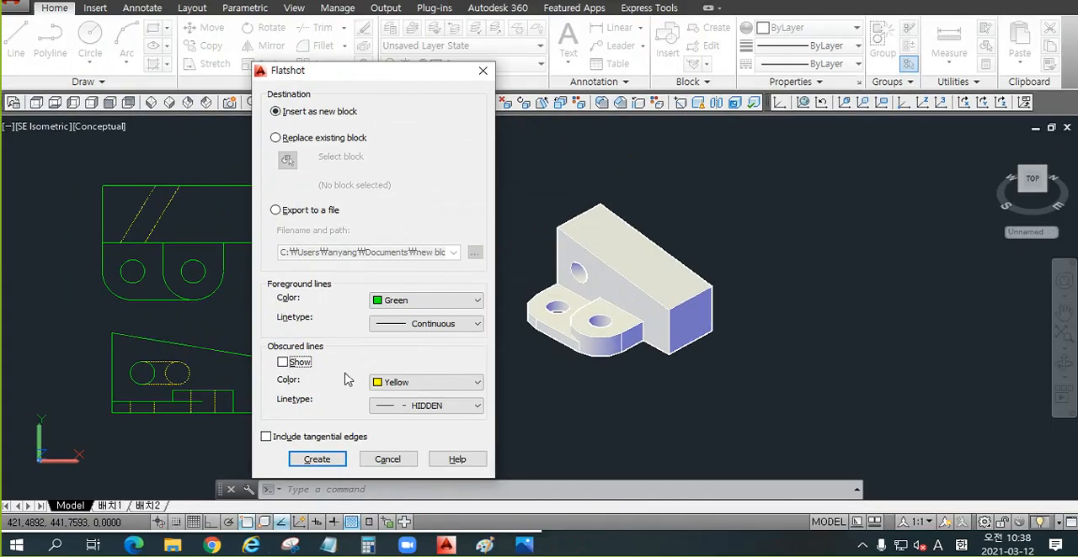
Step: Include tangential edges and insert the isometric Flatshot block with default scale and rotation
left_click(266, 437)
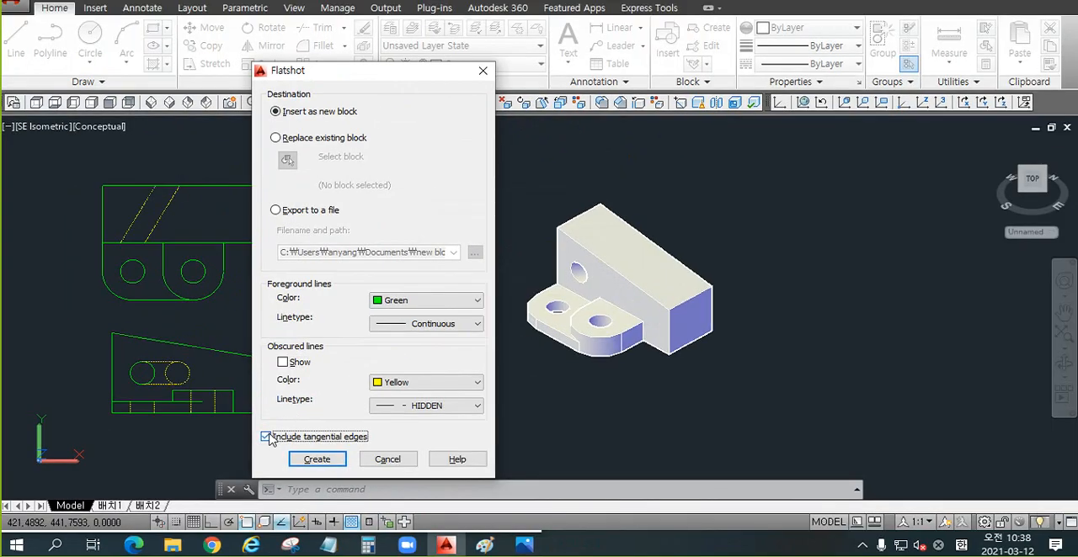
left_click(318, 459)
scroll(475, 364, "down", 2)
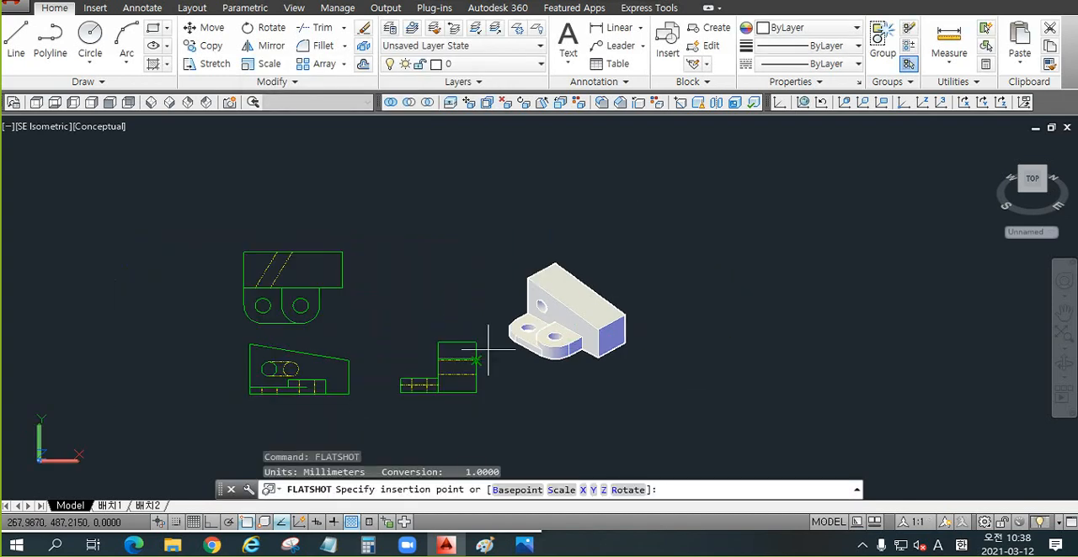
left_click(682, 347)
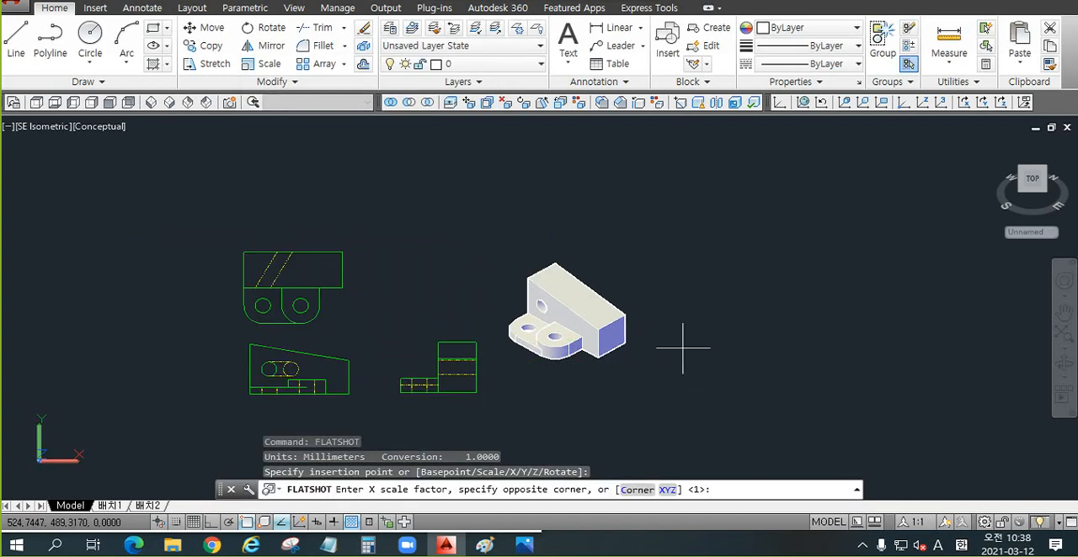
key("Return")
key("Return")
key("Return")
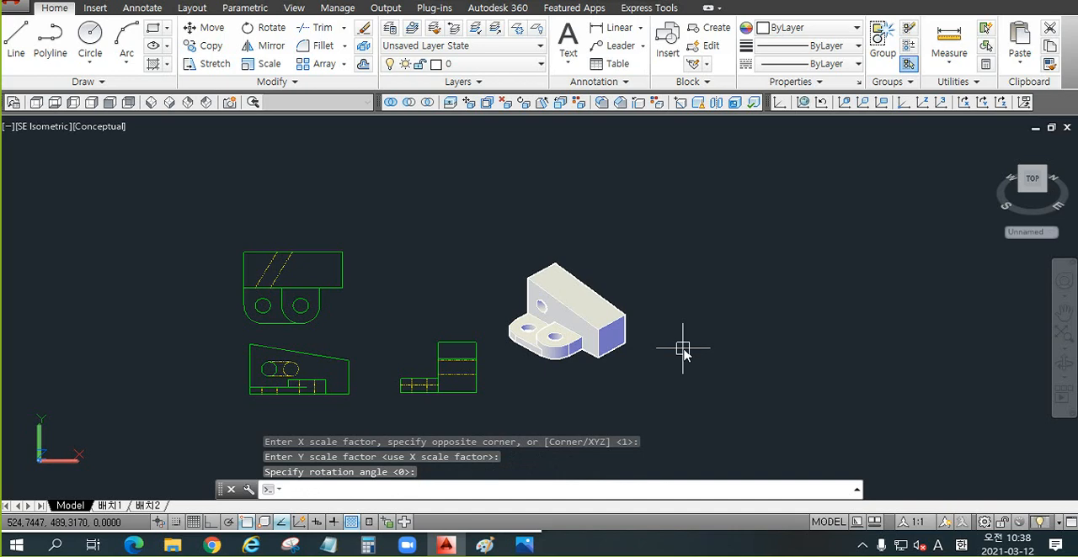
Step: Move the isometric Flatshot block to the space above the right-side view, next to the top view
type("z")
key("Return")
type("a")
key("Return")
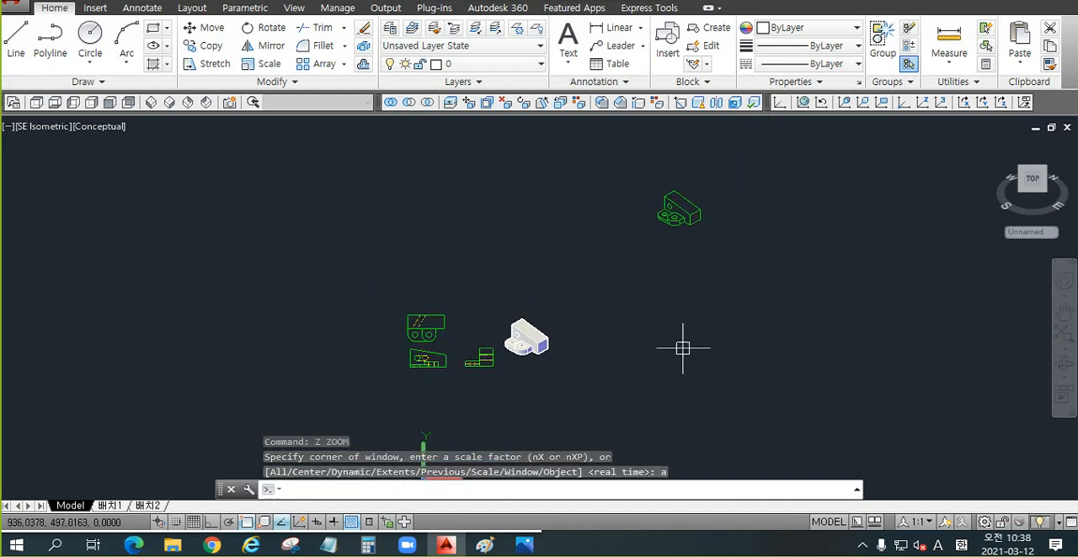
scroll(712, 189, "up", 5)
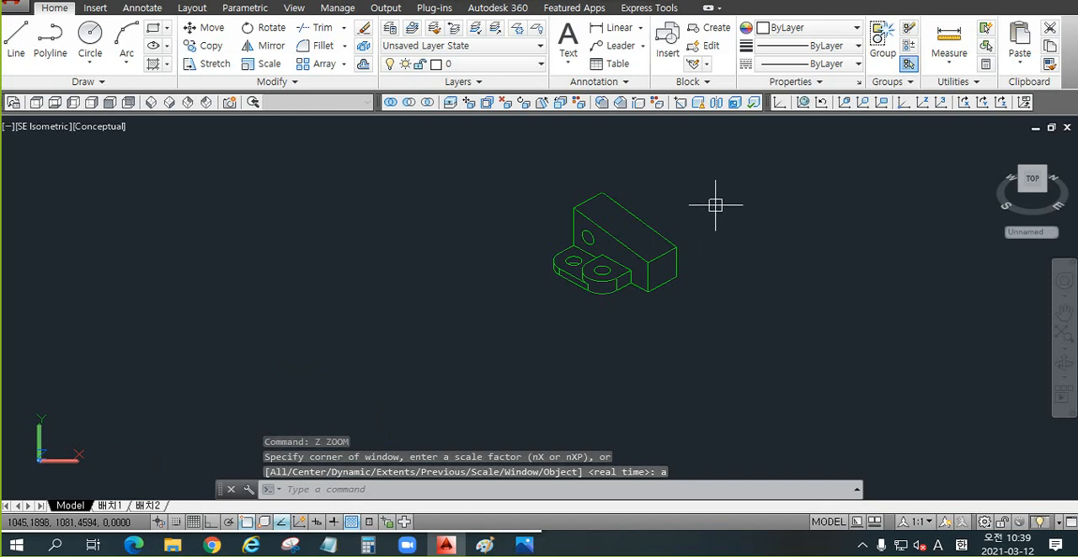
type("m")
key("Return")
left_click(708, 180)
left_click(507, 346)
key("Return")
left_click(604, 286)
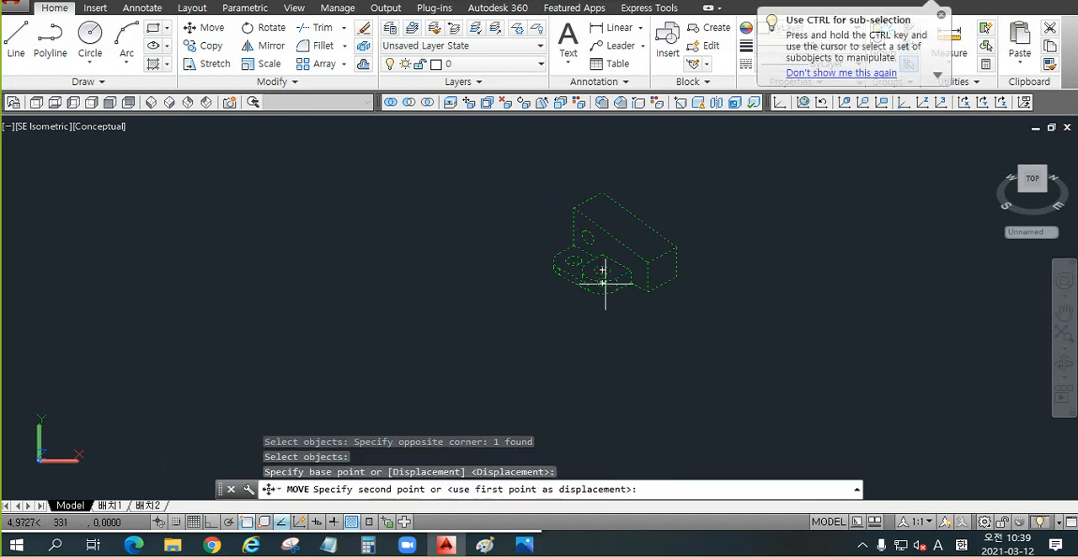
scroll(604, 284, "down", 4)
scroll(379, 421, "up", 4)
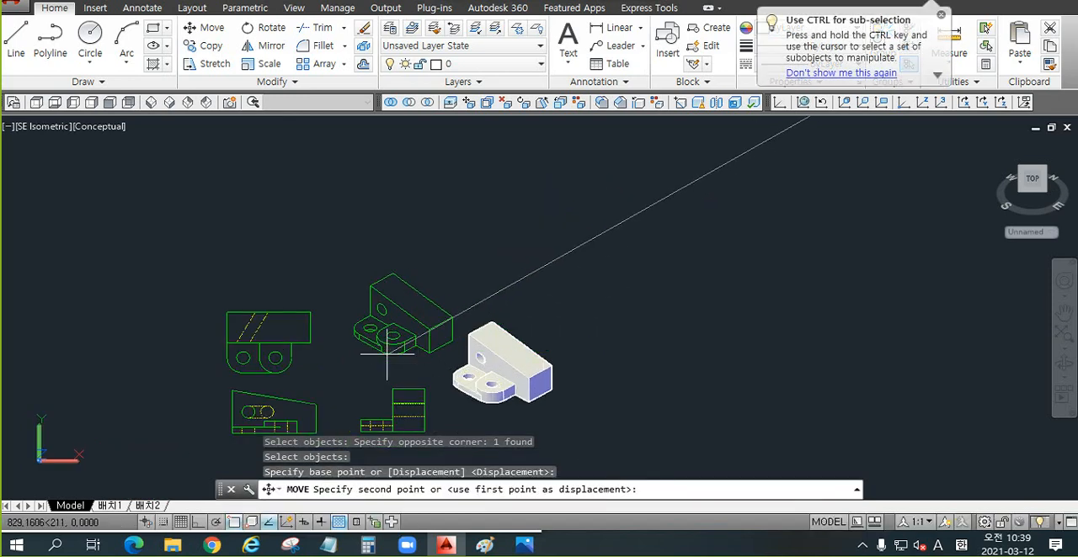
left_click(384, 358)
scroll(457, 433, "up", 3)
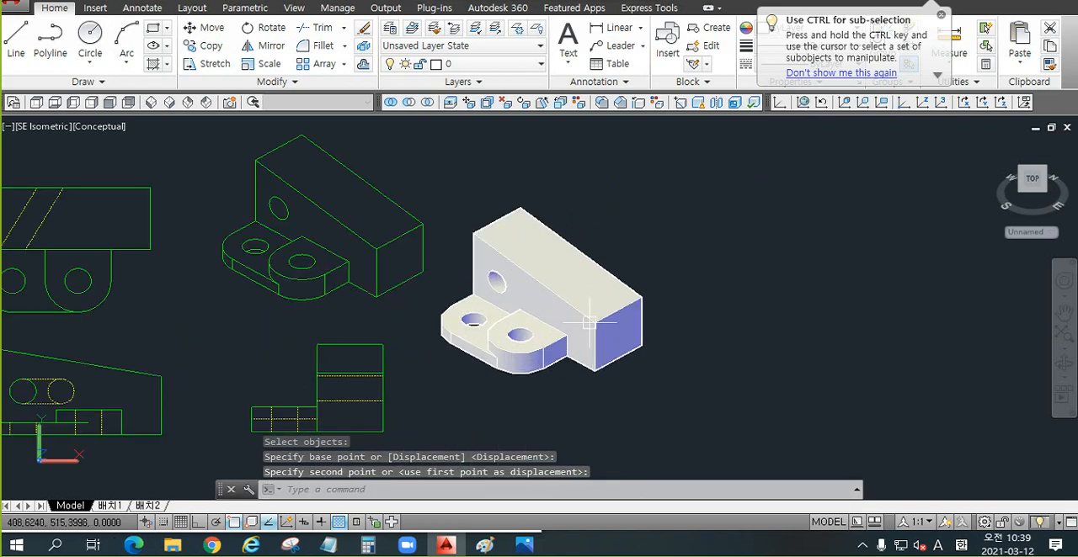
Step: Erase the 3D solid and undo the deletion
left_click(691, 245)
left_click(566, 363)
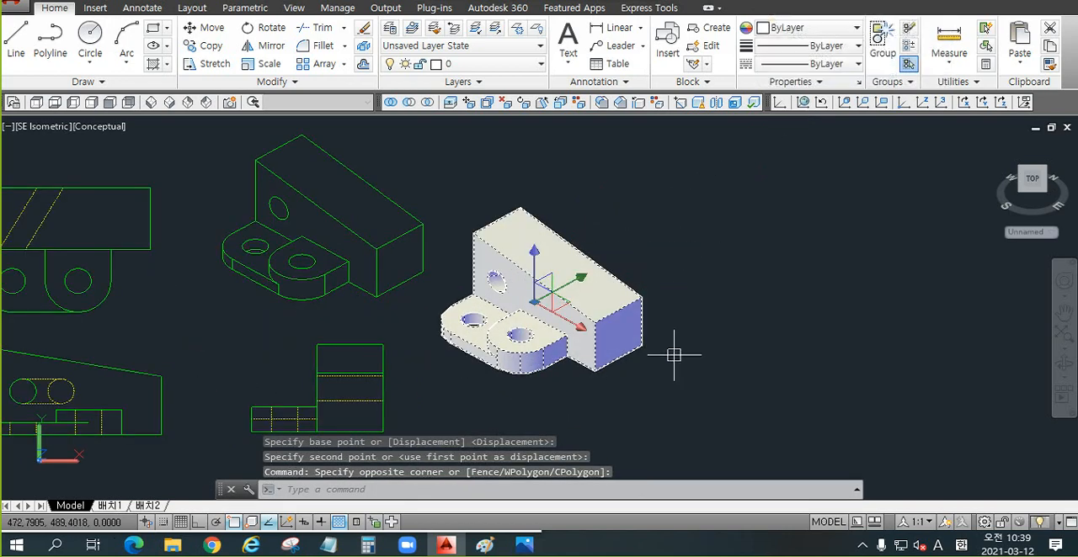
key("Delete")
key("ctrl+z")
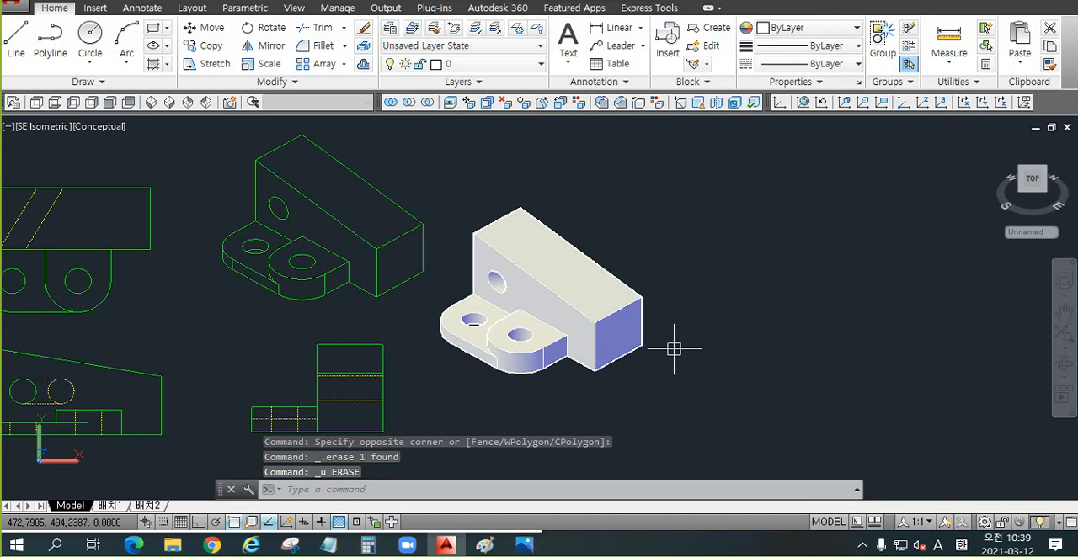
Step: Move the 3D solid farther to the right, clear of the four Flatshot views
middle_click_drag(676, 348, 783, 290)
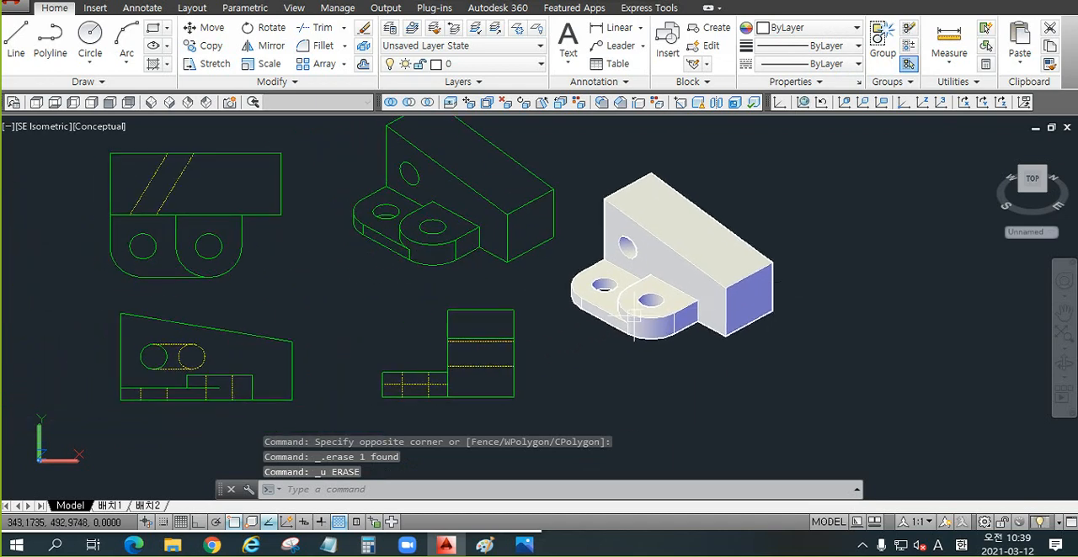
middle_click_drag(633, 316, 650, 324)
type("m")
key("Return")
left_click(707, 329)
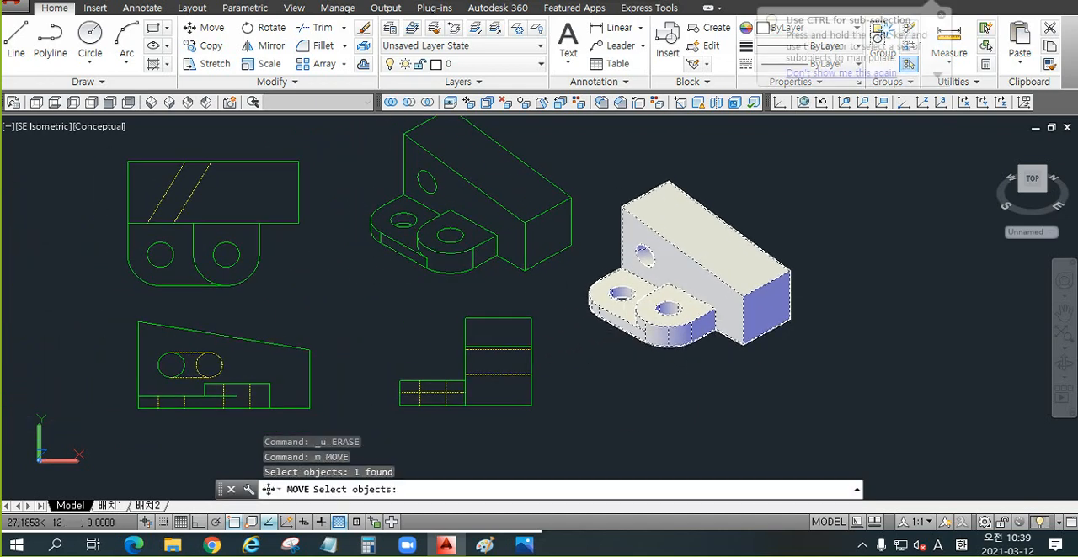
key("Return")
left_click(671, 376)
left_click(813, 346)
Step: Examine the arrangement of the four Flatshot views and the solid beside them
middle_click_drag(556, 308, 594, 336)
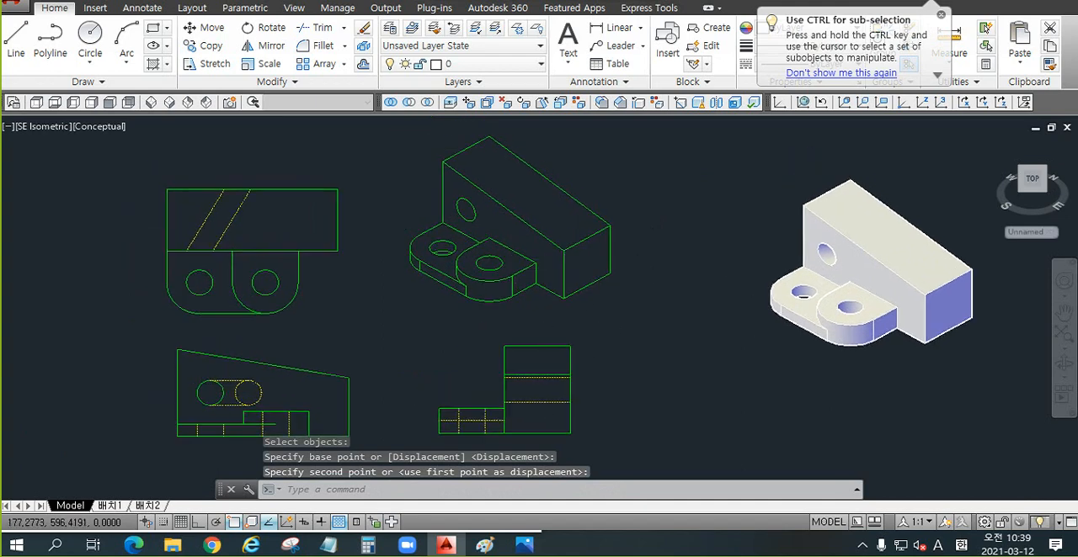
scroll(475, 219, "up", 2)
scroll(475, 219, "down", 3)
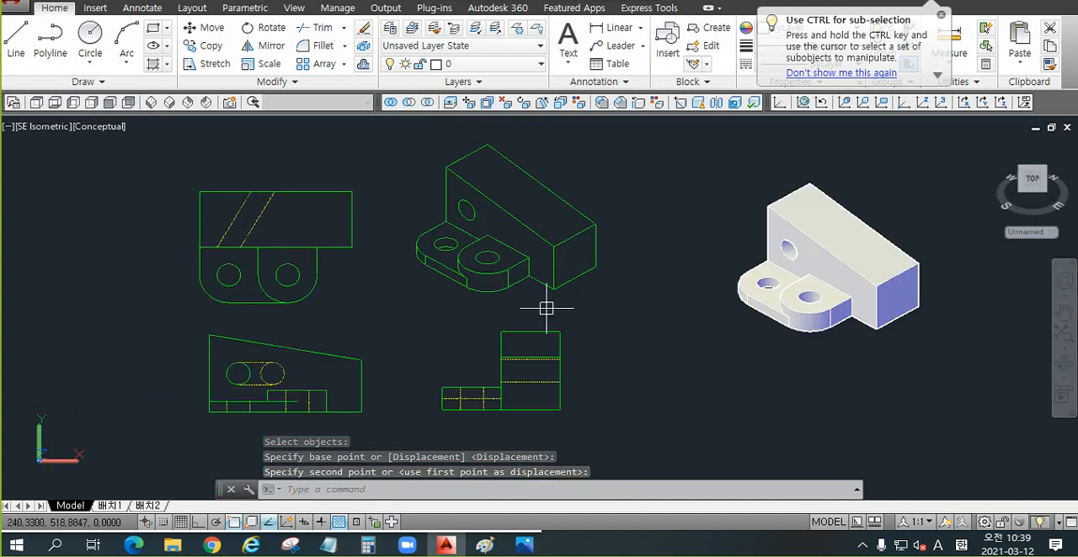
middle_click_drag(630, 322, 608, 317)
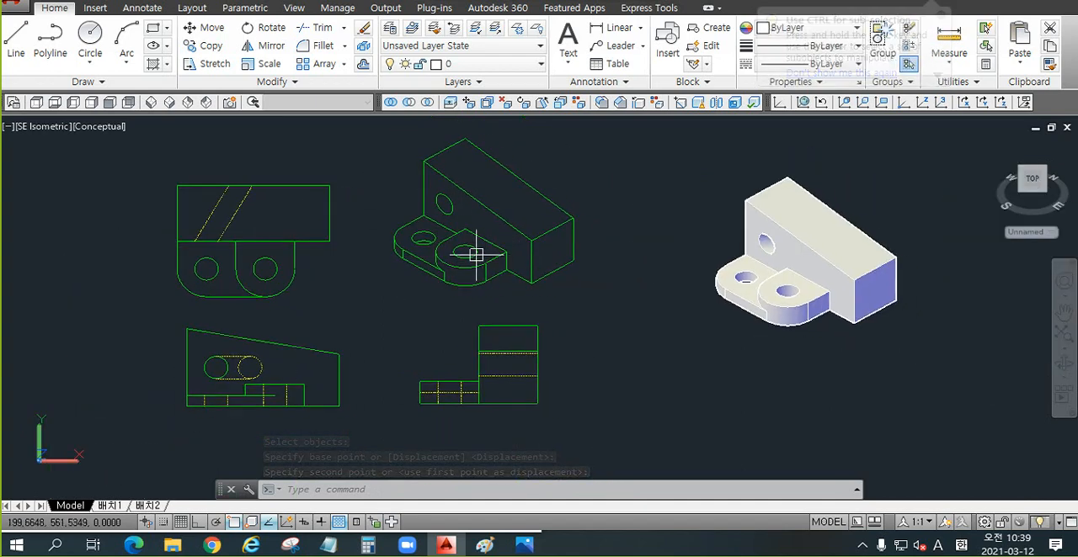
middle_click_drag(402, 271, 457, 273)
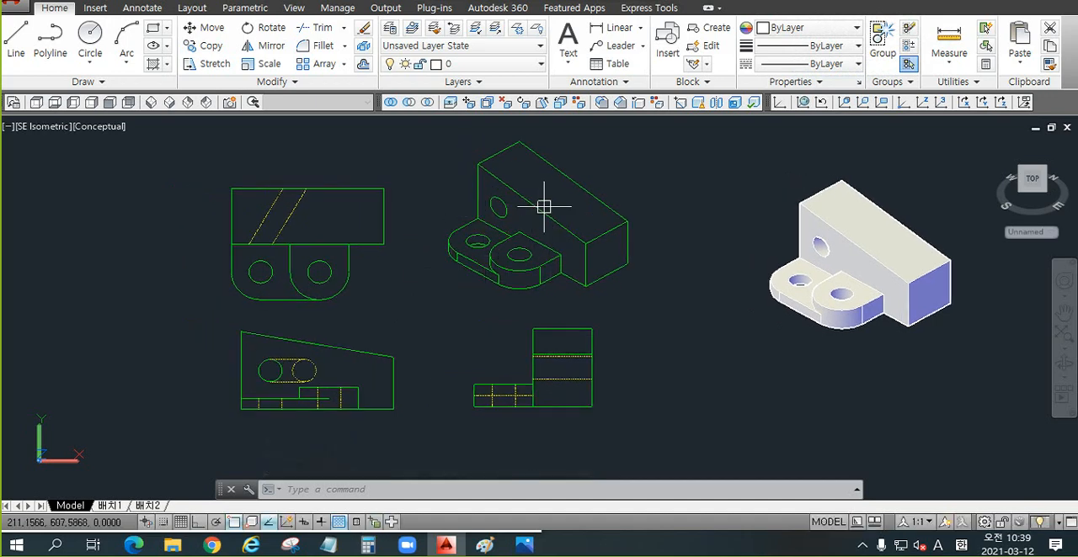
middle_click_drag(627, 319, 423, 326)
left_click(631, 326)
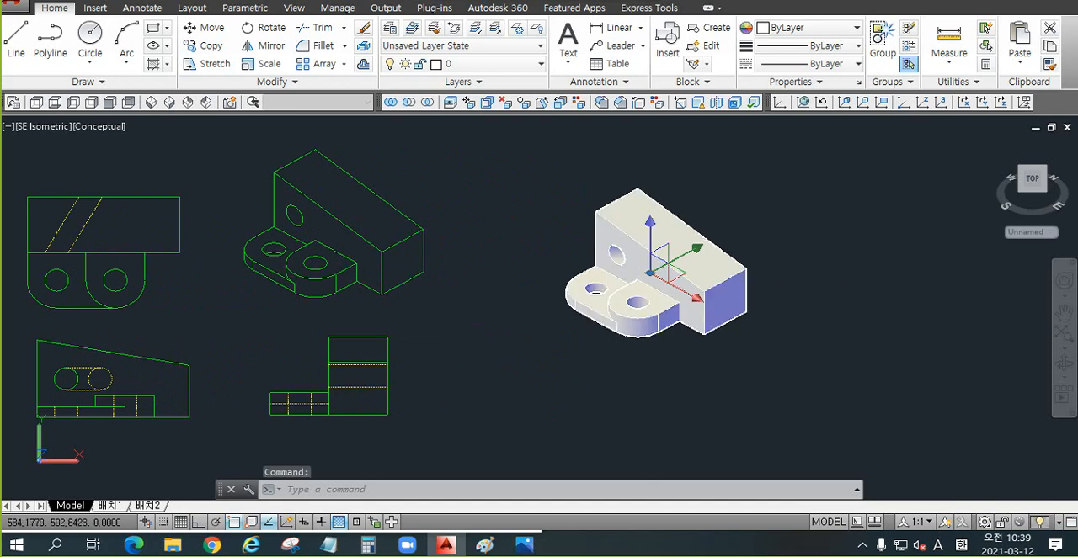
key("Escape")
Step: Query the mass properties of the 3D solid with MASSPROP and continue to the end of the listing
scroll(854, 226, "up", 2)
type("m")
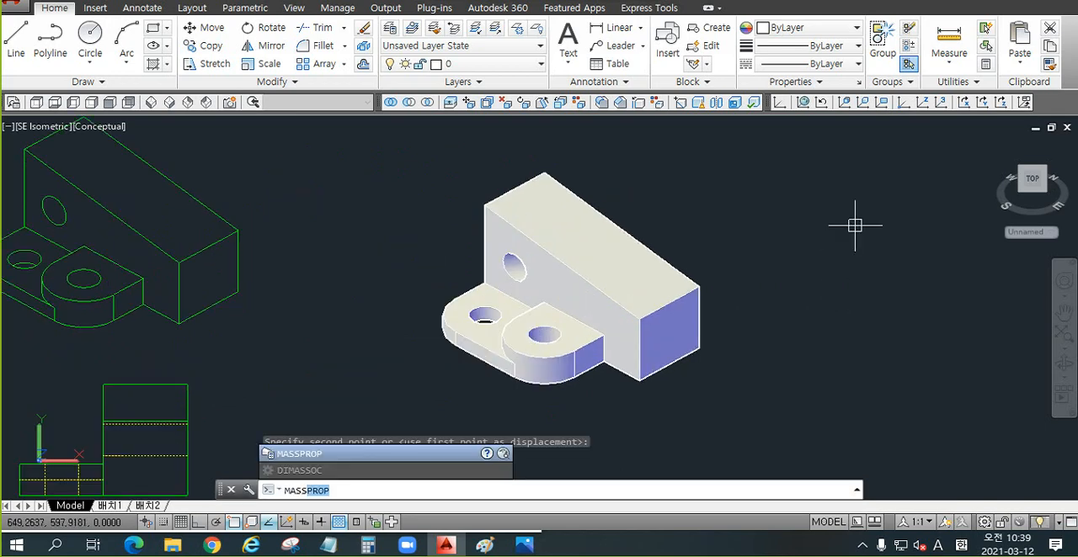
key("ctrl+1")
left_click(384, 473)
left_click_drag(322, 402, 444, 440, "ctrl")
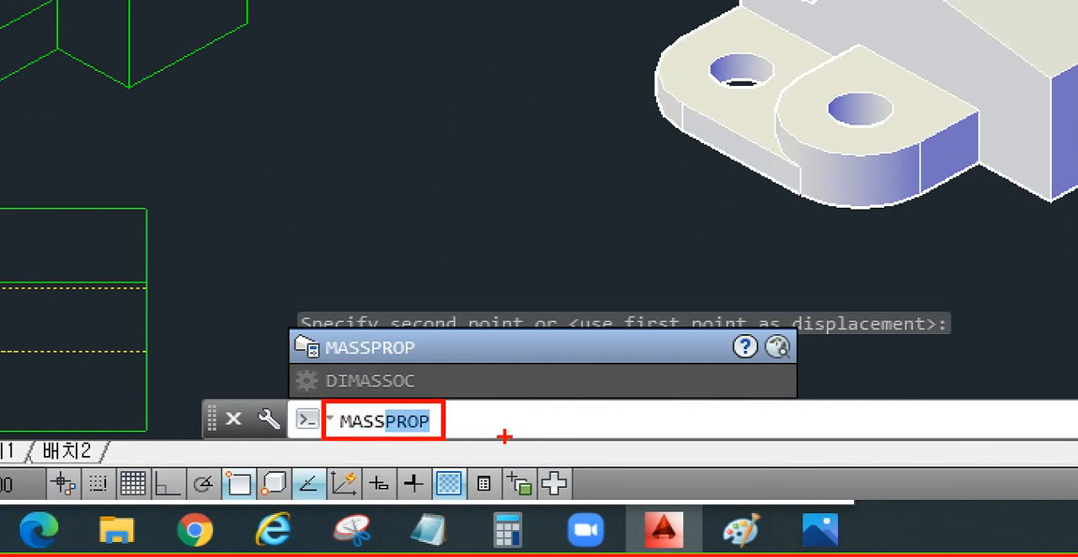
key("Escape")
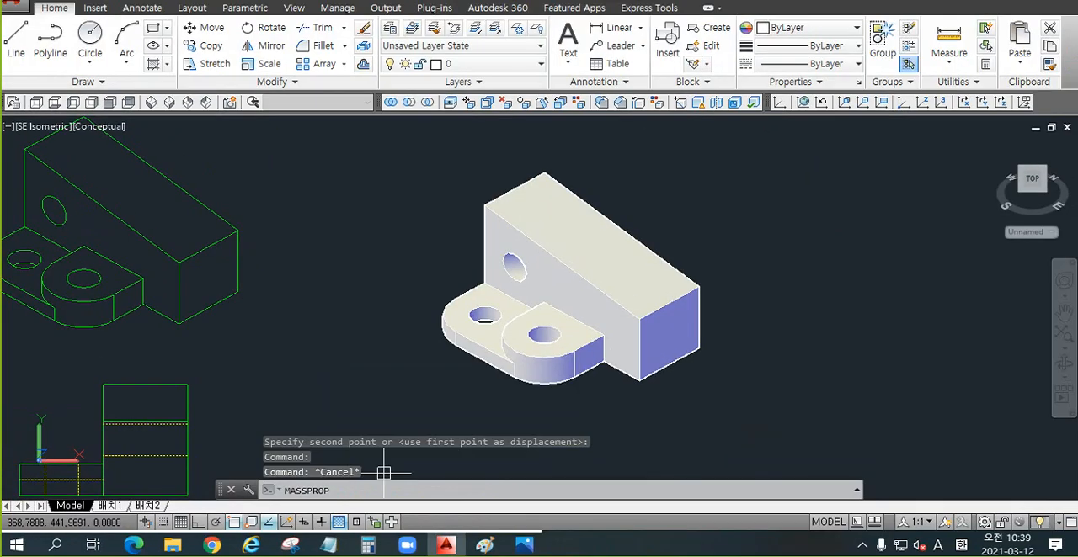
key("Return")
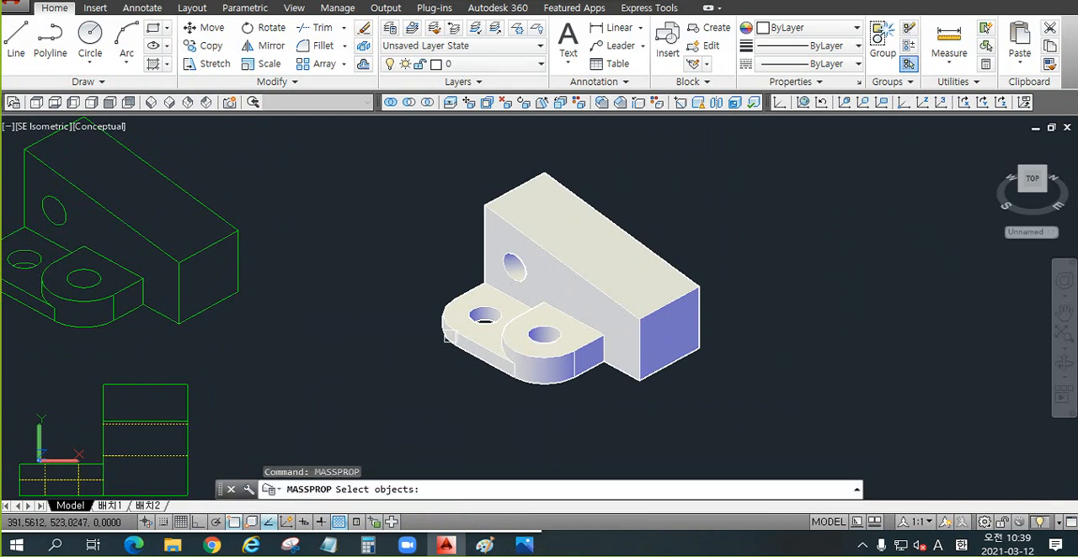
left_click(542, 242)
key("Return")
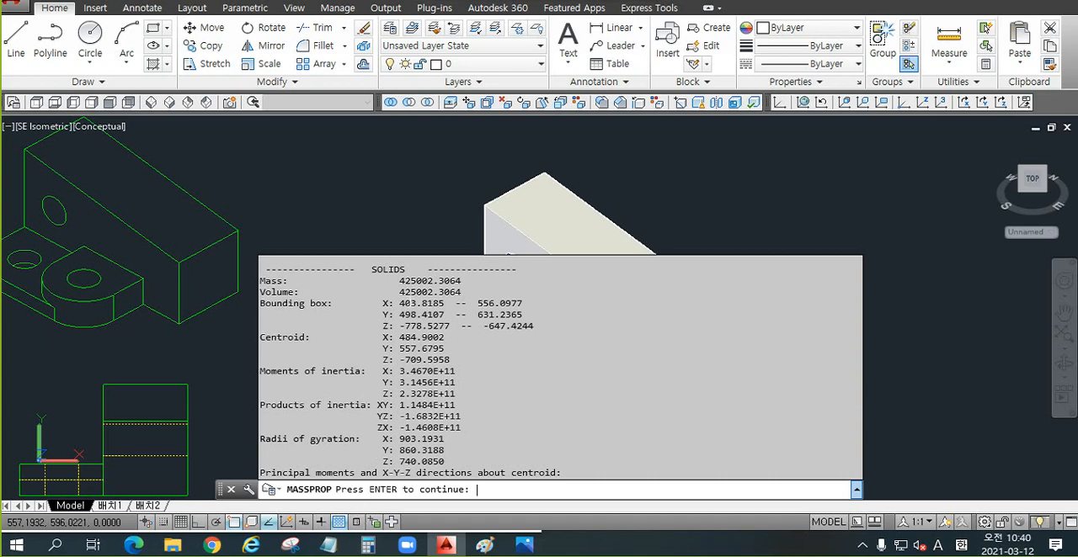
key("Return")
Step: Copy the solid's volume value from the mass properties listing
left_click_drag(400, 293, 437, 281)
scroll(441, 300, "up", 3)
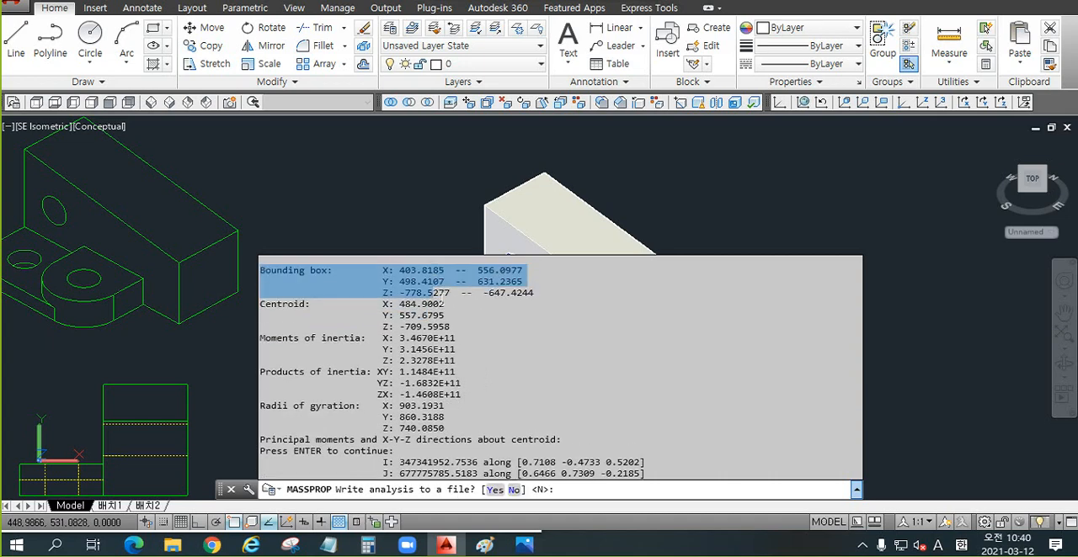
scroll(438, 316, "up", 1)
left_click(421, 313)
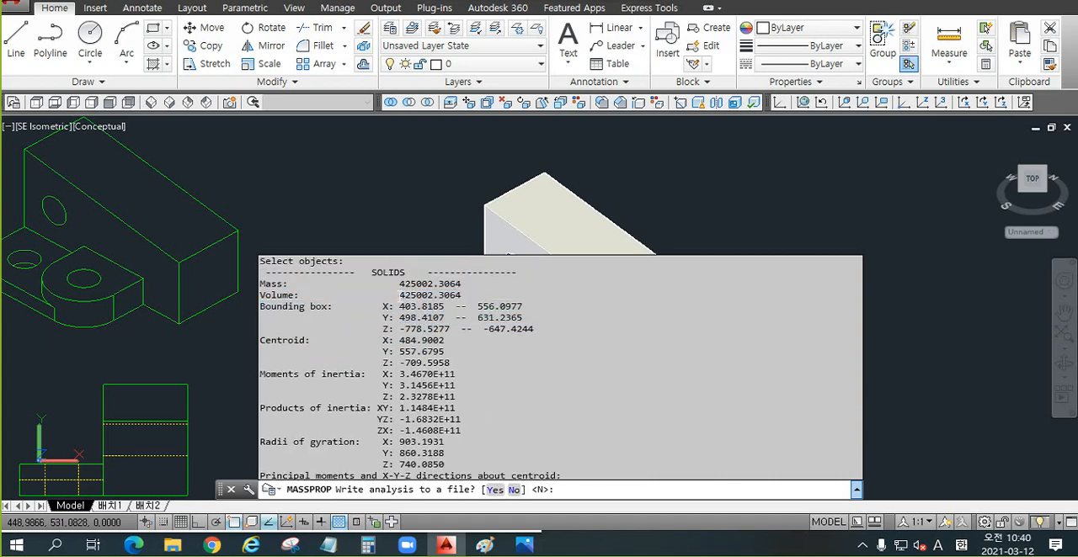
left_click_drag(400, 294, 445, 296)
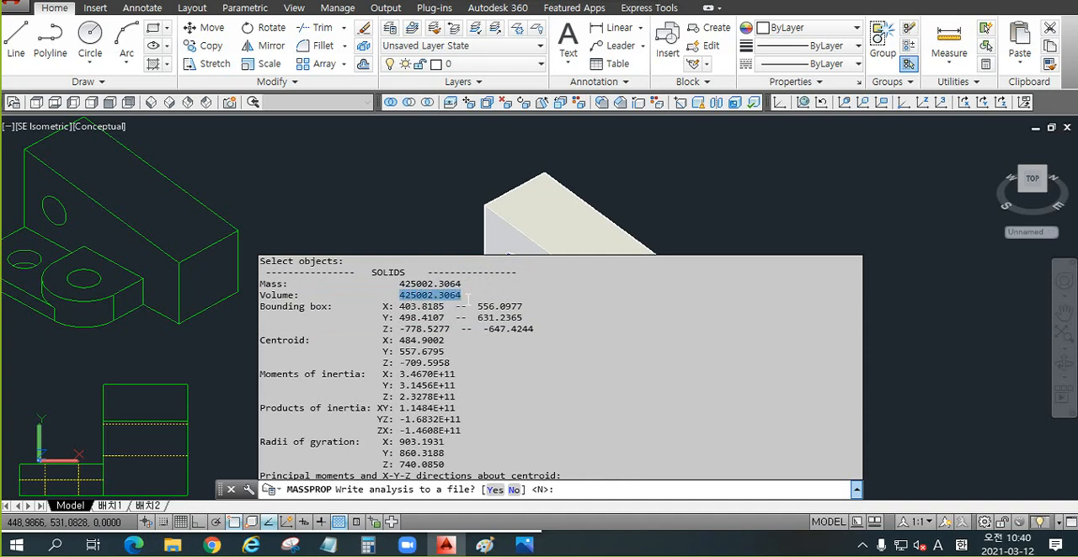
Step: Switch to the Windows Calculator, paste the copied volume and multiply it by 7.8
left_click(368, 544)
type("425002.3064")
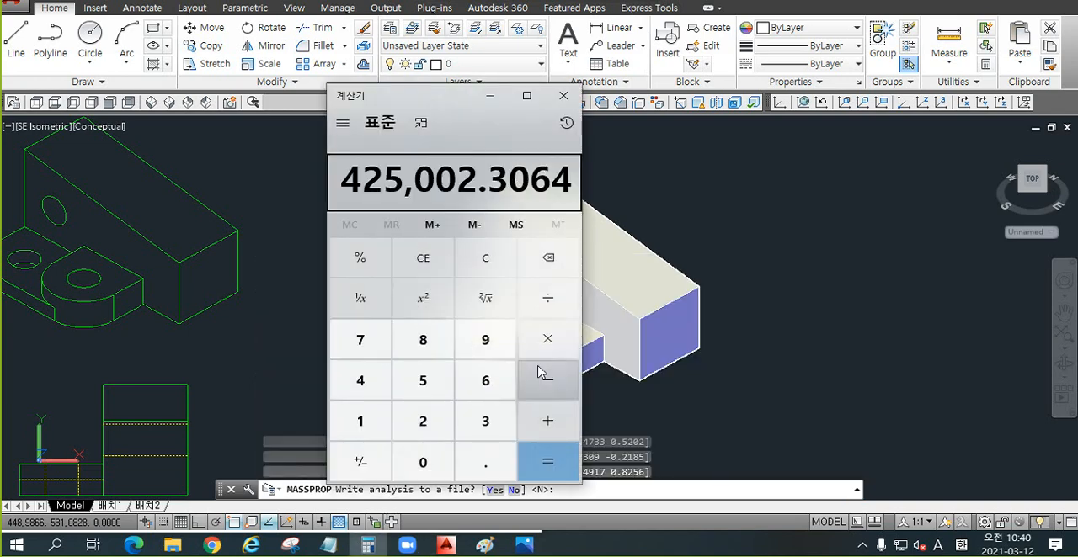
key("asterisk")
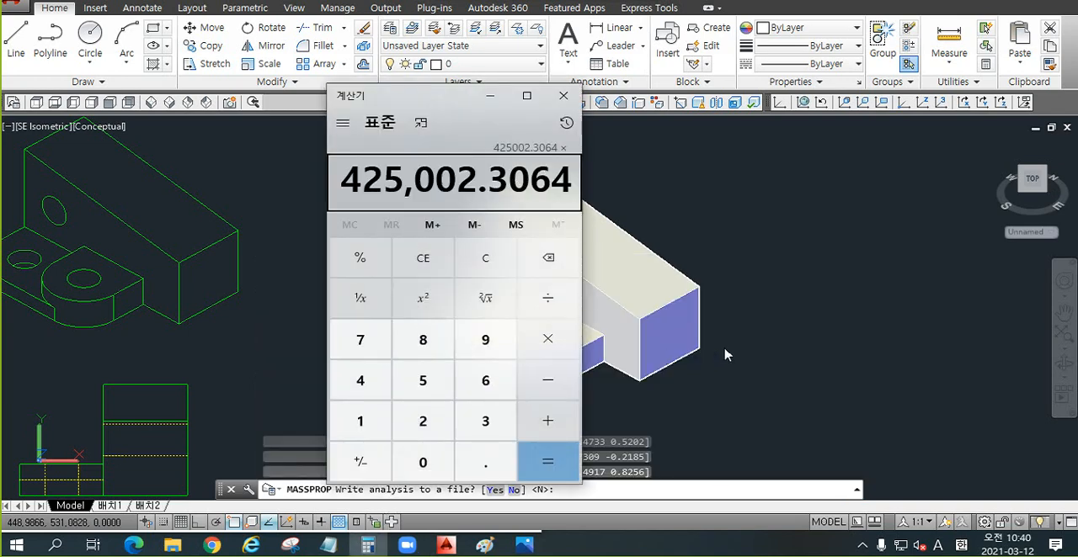
type("7.8")
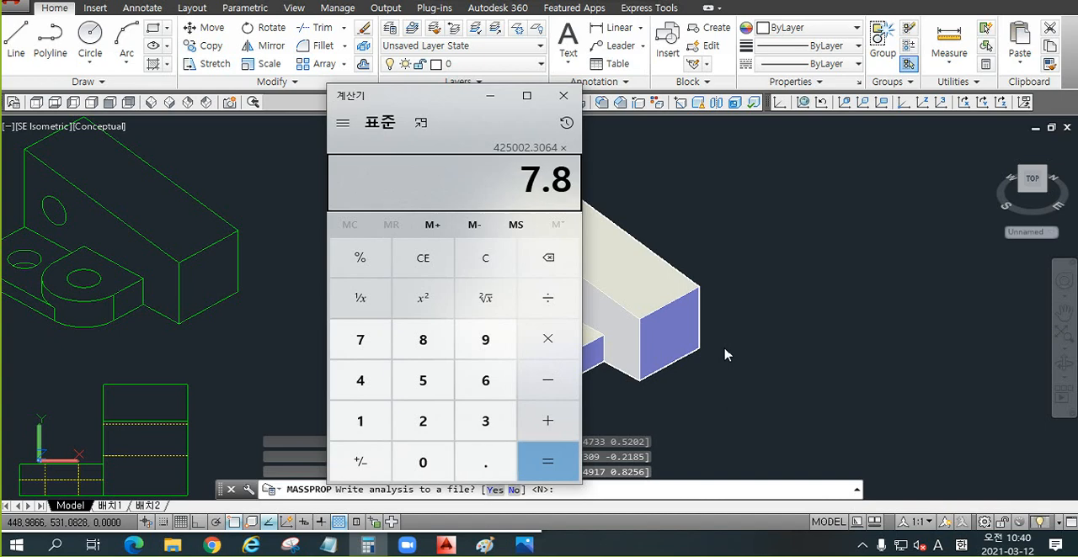
key("Return")
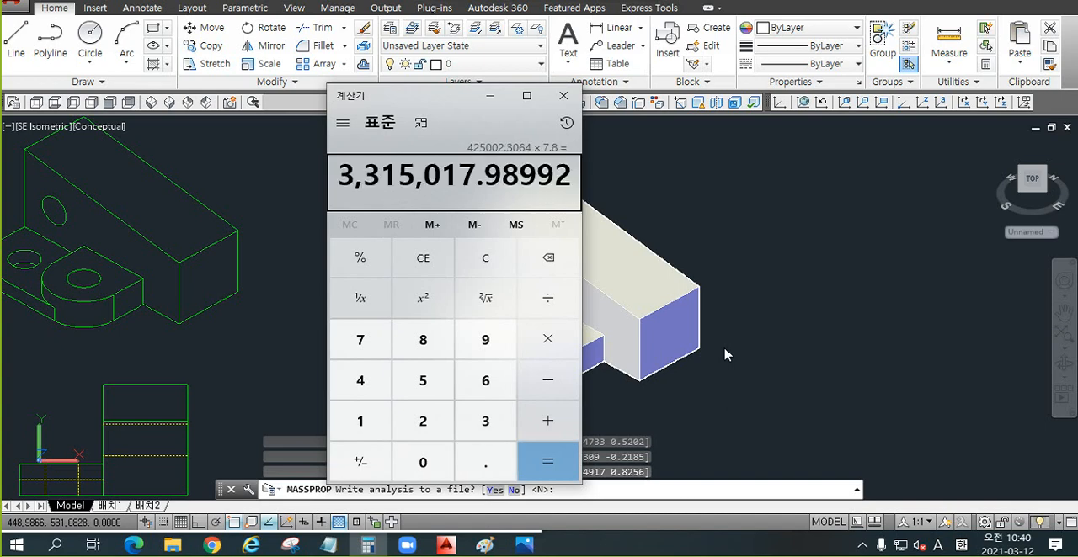
Step: Divide the product by 1,000,000 and move the calculator window aside to uncover the solid
key("slash")
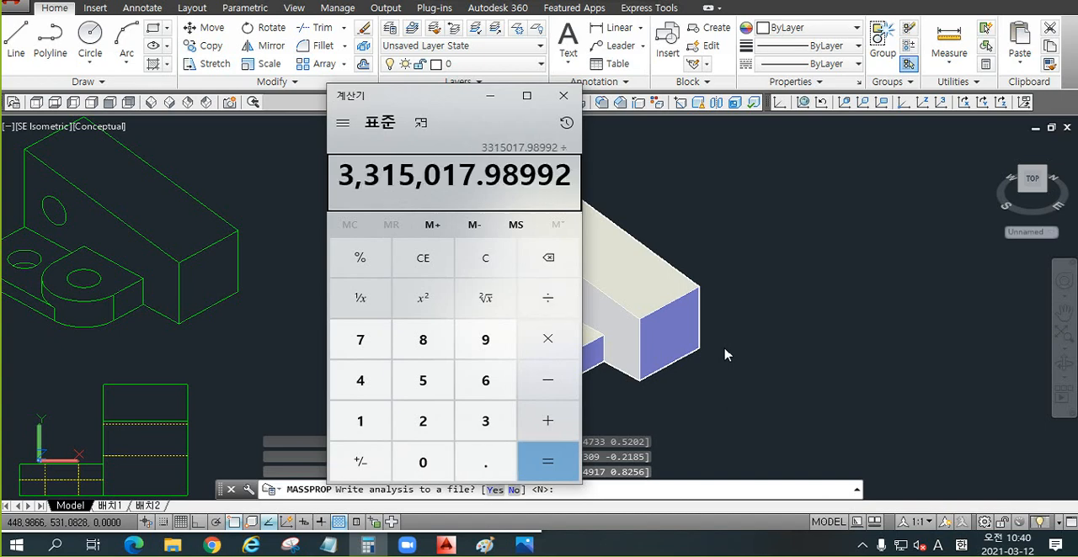
type("1,000,00")
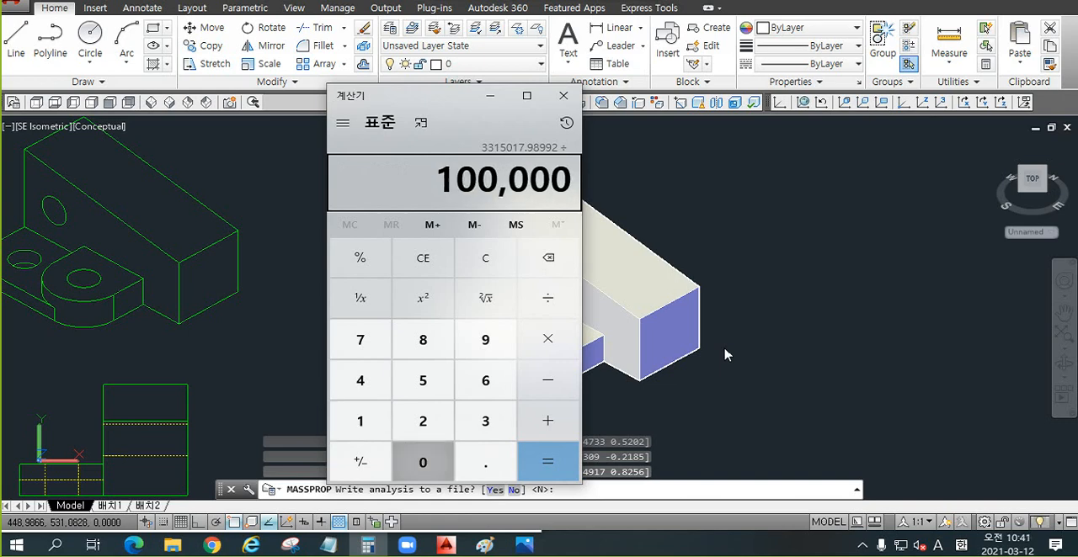
type("0")
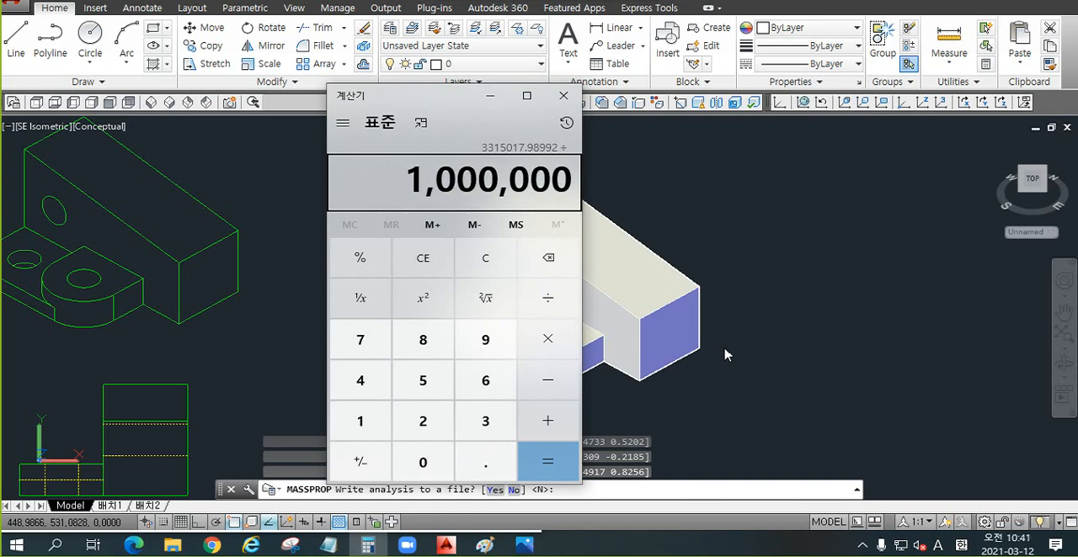
key("Return")
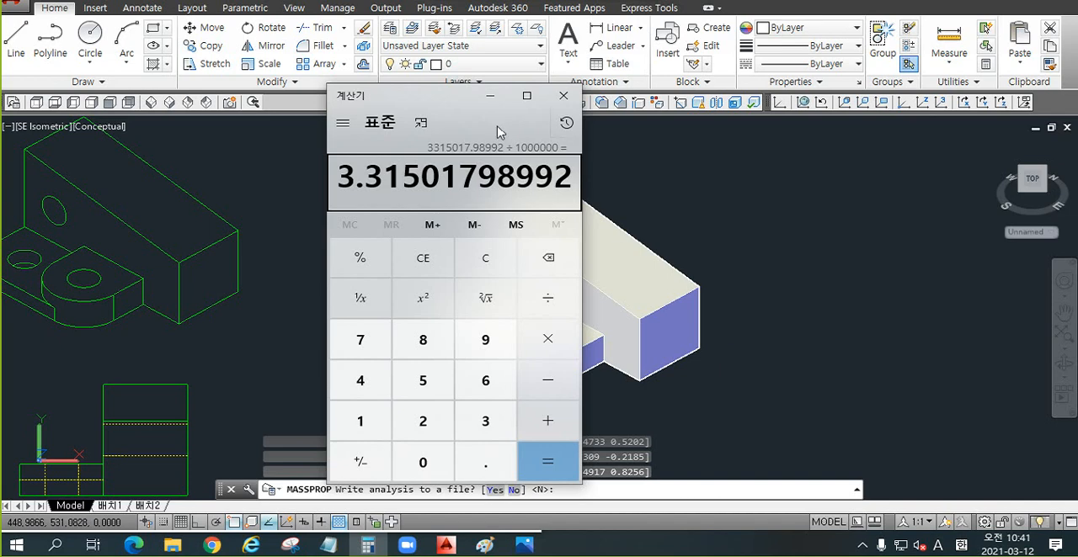
left_click_drag(468, 103, 296, 107)
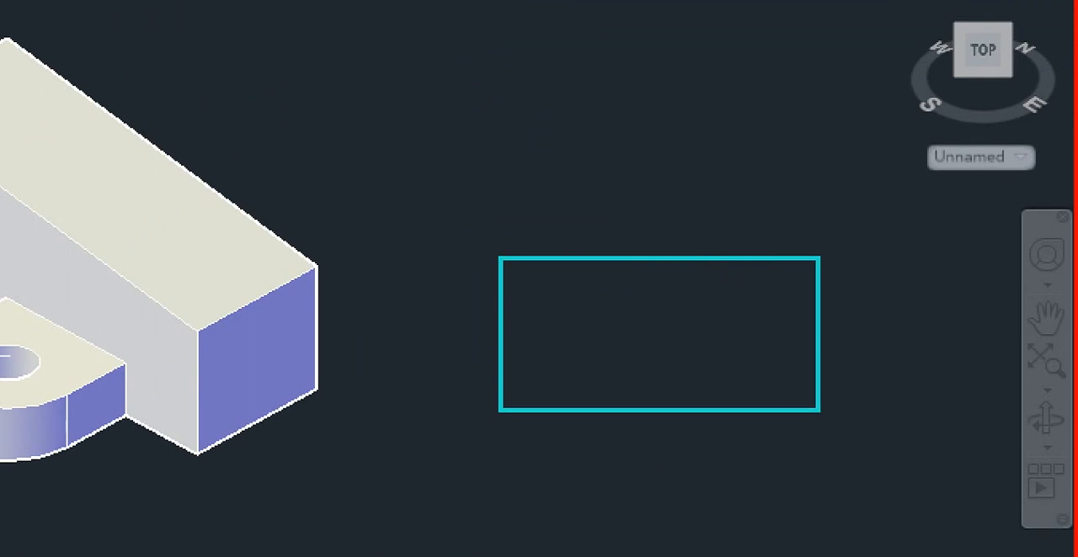
left_click(818, 409)
mouse_move(244, 268)
left_mouse_down()
mouse_move(396, 159)
mouse_move(594, 252)
mouse_move(621, 240)
mouse_move(621, 225)
left_mouse_up()
mouse_move(540, 130)
left_mouse_down()
mouse_move(608, 206)
mouse_move(660, 203)
left_mouse_up()
left_click_drag(638, 106, 674, 180)
left_click_drag(695, 90, 797, 146)
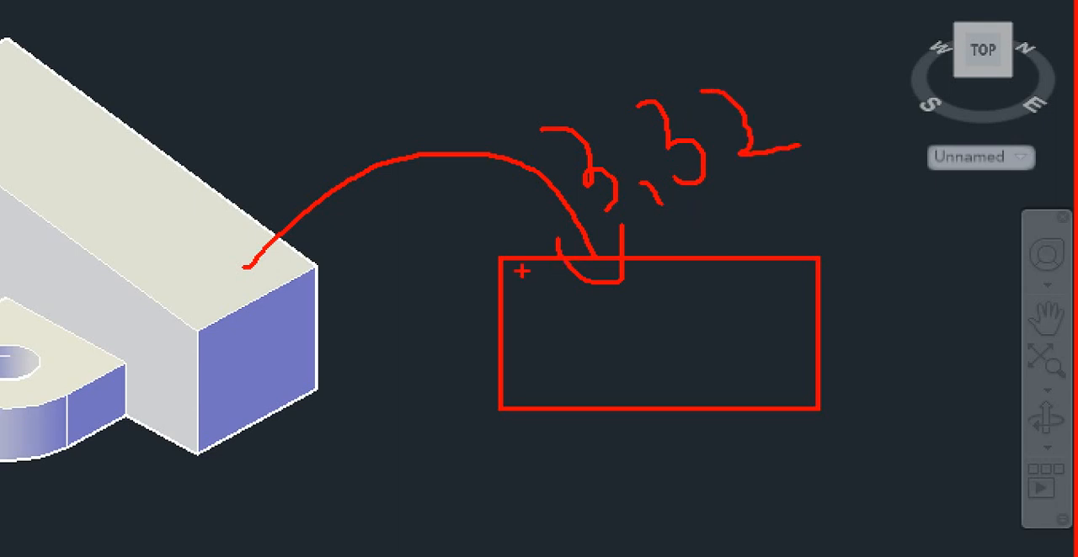
left_click_drag(529, 271, 510, 298)
left_click_drag(564, 278, 546, 301)
left_click_drag(599, 276, 580, 304)
left_click_drag(651, 270, 635, 297)
mouse_move(711, 269)
left_mouse_down()
mouse_move(692, 293)
mouse_move(717, 305)
left_mouse_up()
left_click_drag(773, 268, 762, 293)
left_click_drag(790, 268, 790, 296)
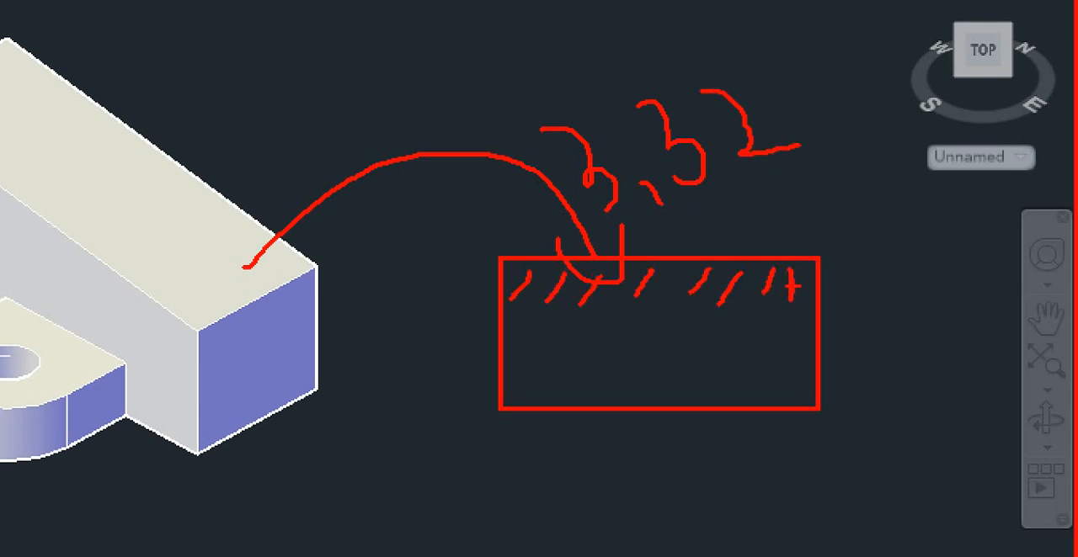
mouse_move(980, 371)
left_mouse_down()
mouse_move(794, 216)
mouse_move(753, 248)
left_mouse_up()
mouse_move(740, 199)
left_mouse_down()
mouse_move(741, 253)
mouse_move(807, 238)
left_mouse_up()
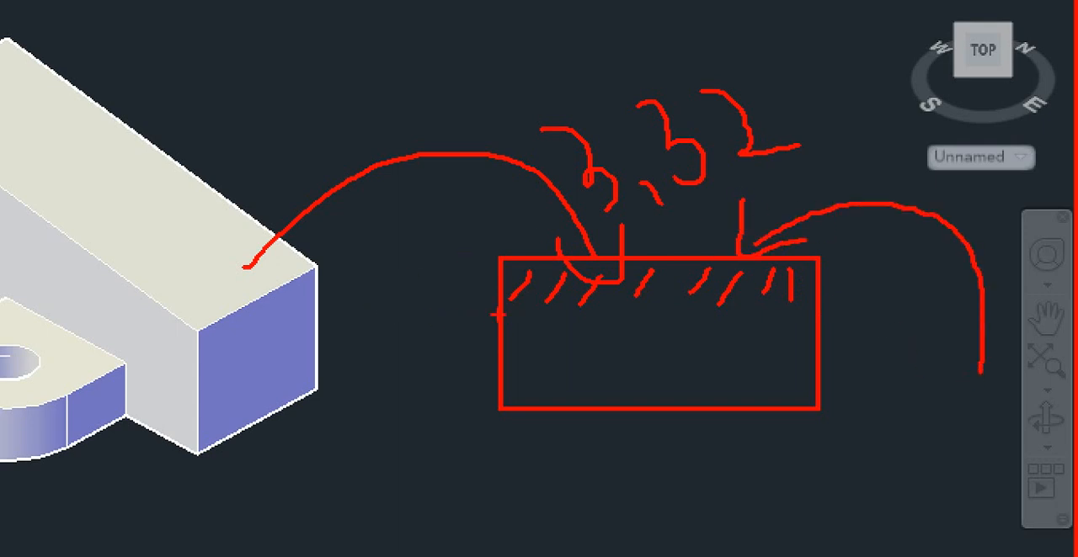
left_click_drag(495, 315, 795, 319)
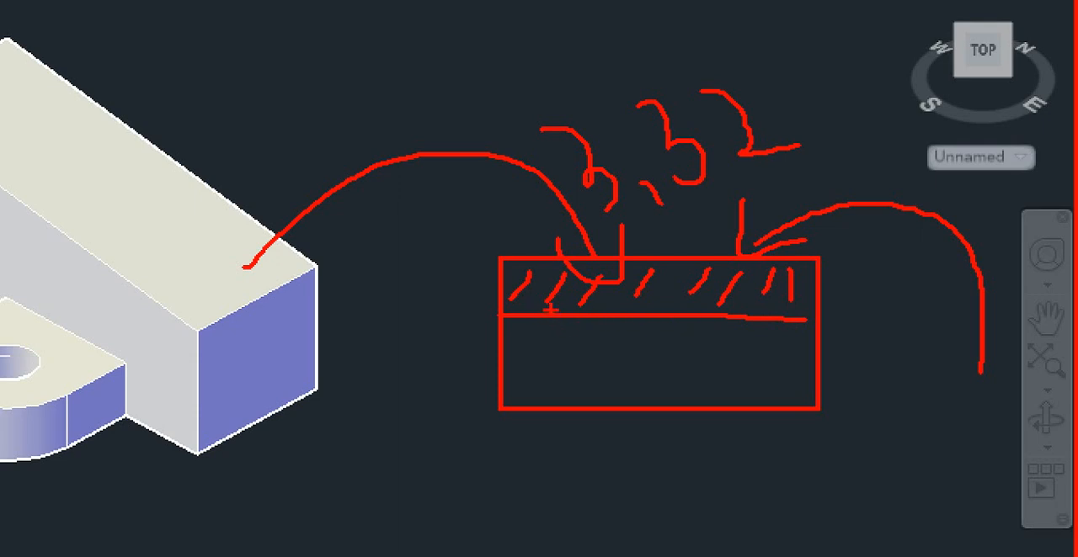
mouse_move(752, 179)
left_mouse_down()
mouse_move(503, 103)
mouse_move(830, 91)
mouse_move(796, 181)
left_mouse_up()
mouse_move(371, 199)
left_mouse_down()
mouse_move(371, 122)
mouse_move(513, 158)
mouse_move(530, 253)
left_mouse_up()
mouse_move(484, 226)
left_mouse_down()
mouse_move(512, 253)
mouse_move(557, 219)
left_mouse_up()
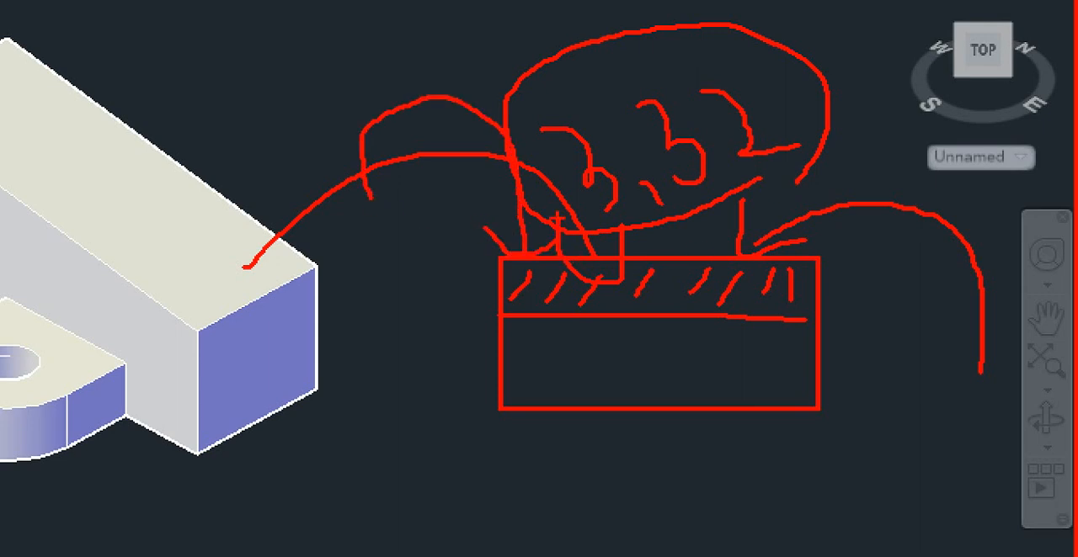
left_click_drag(549, 320, 554, 399)
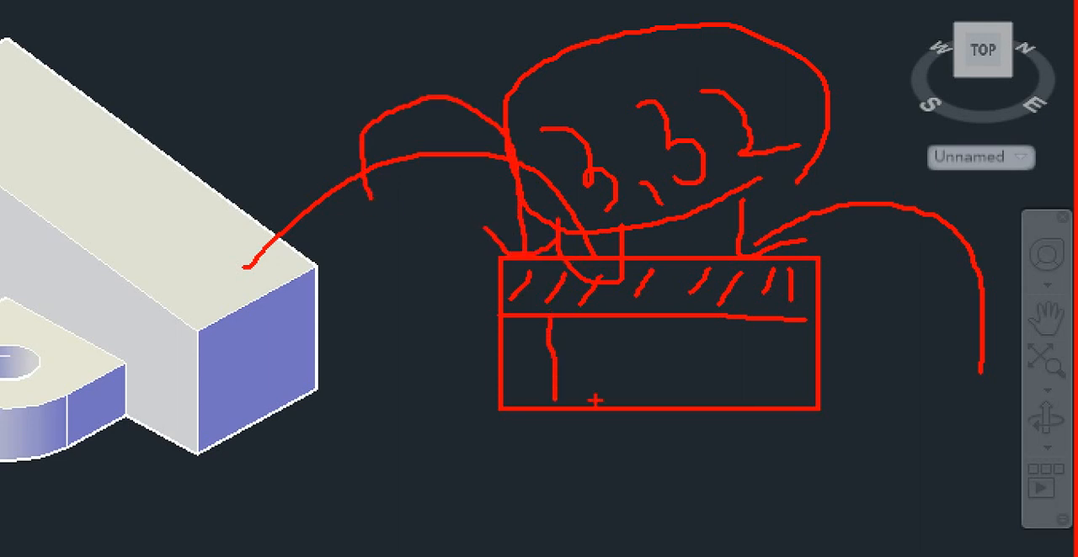
left_click_drag(750, 322, 742, 401)
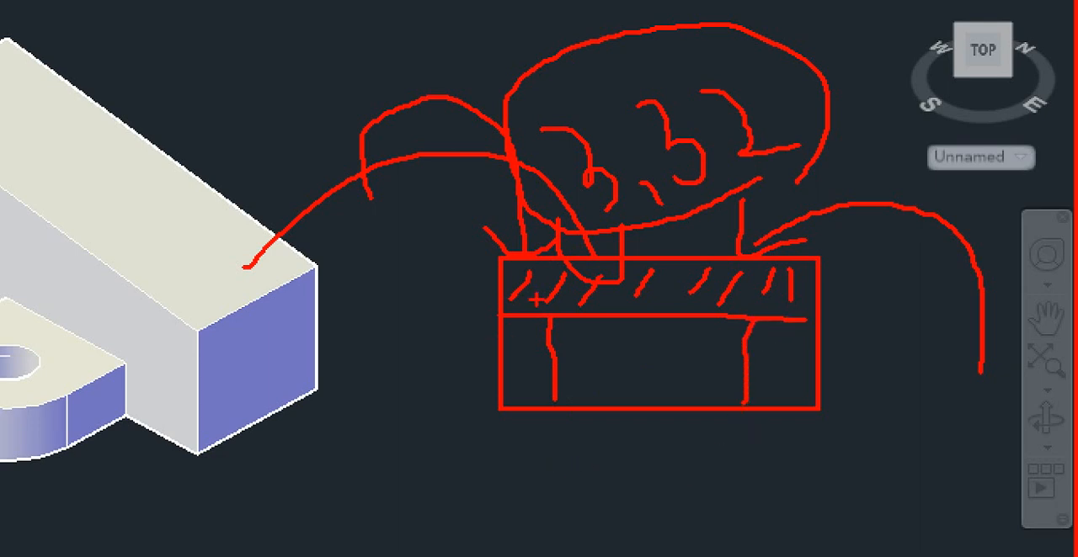
key("Escape")
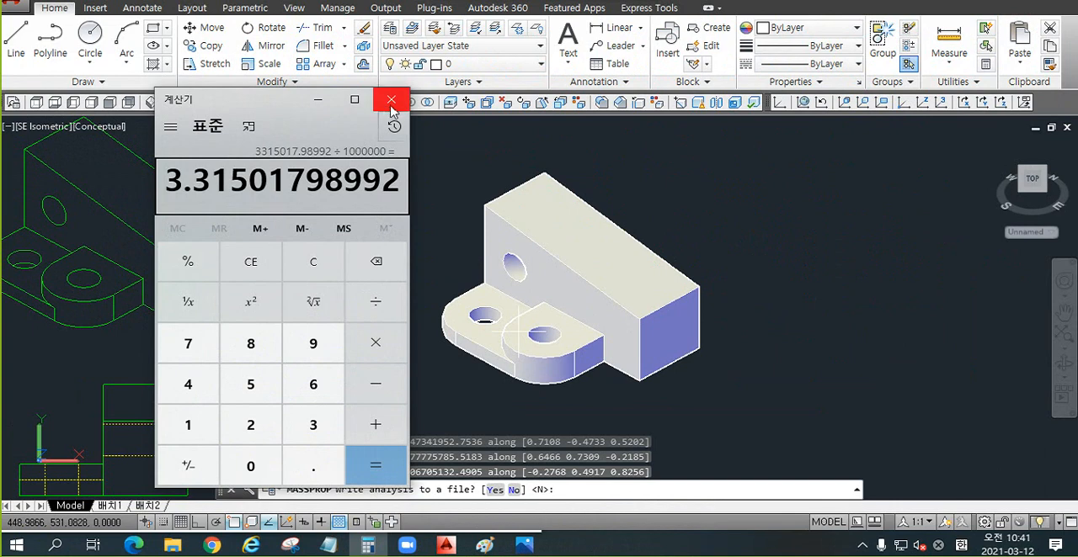
Step: Close the calculator and end the mass properties query without writing the analysis to a file
left_click(392, 101)
key("Escape")
scroll(767, 264, "down", 4)
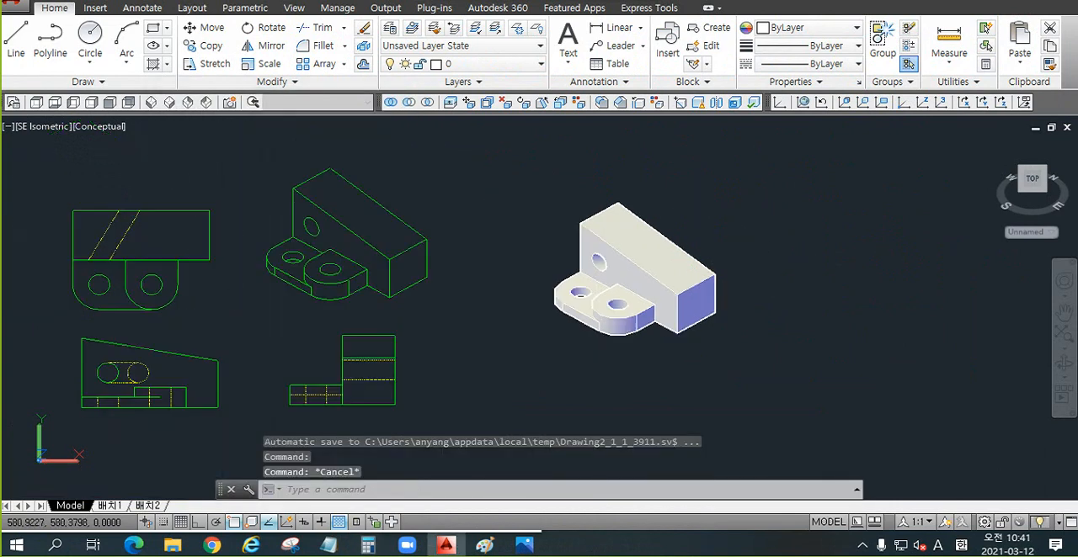
Step: Examine the four Flatshot views up close, briefly selecting the isometric view and clearing the selection
scroll(513, 264, "up", 2)
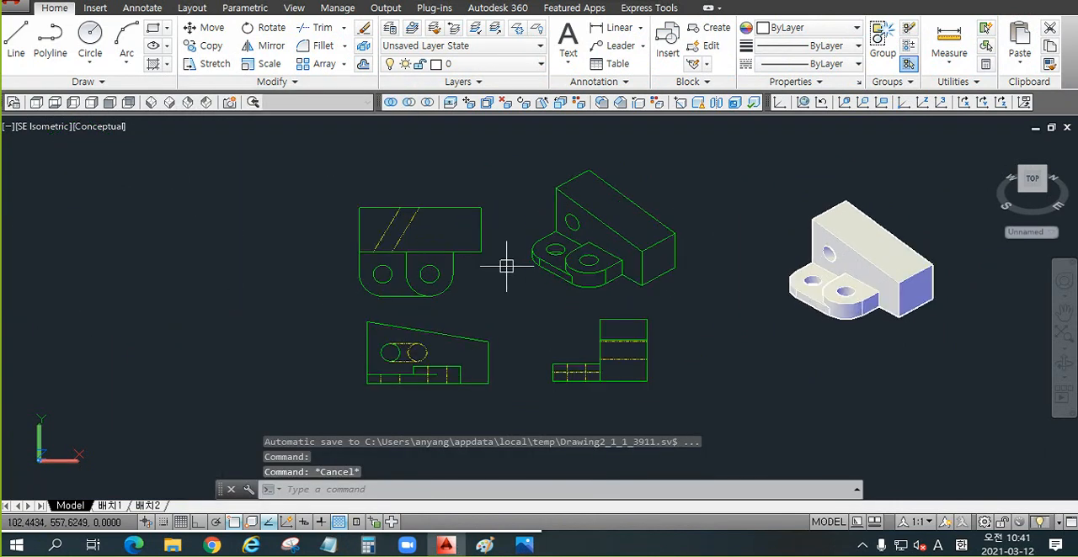
left_click(686, 187)
left_click(570, 270)
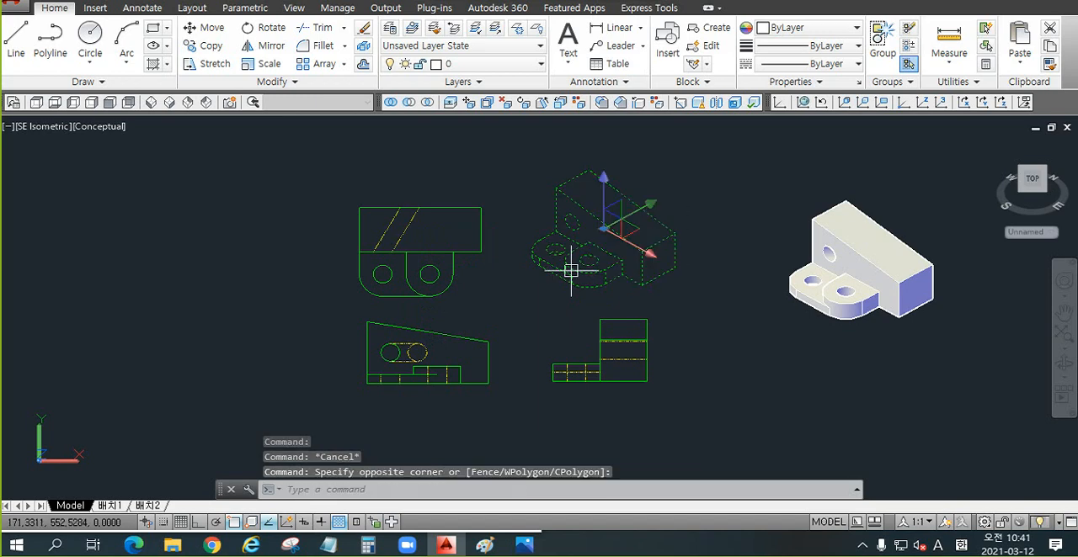
key("Escape")
left_click(497, 166)
key("Escape")
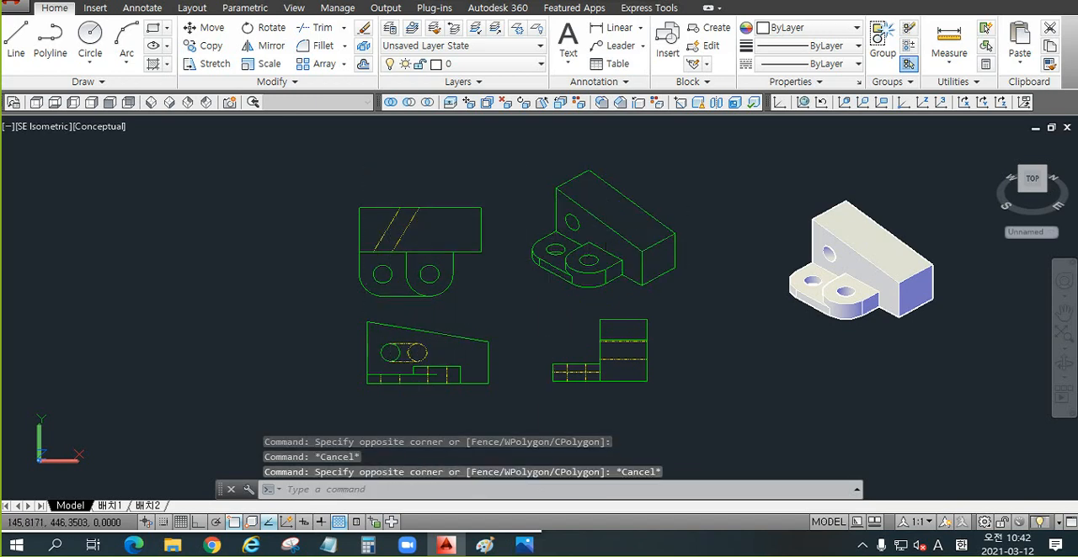
key("Escape")
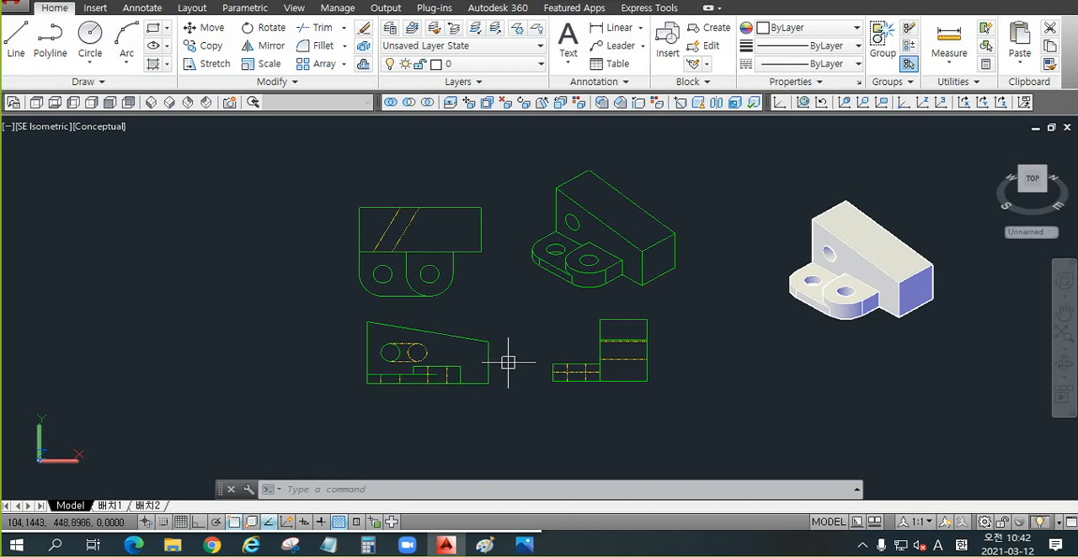
scroll(482, 259, "up", 2)
middle_click_drag(499, 310, 426, 313)
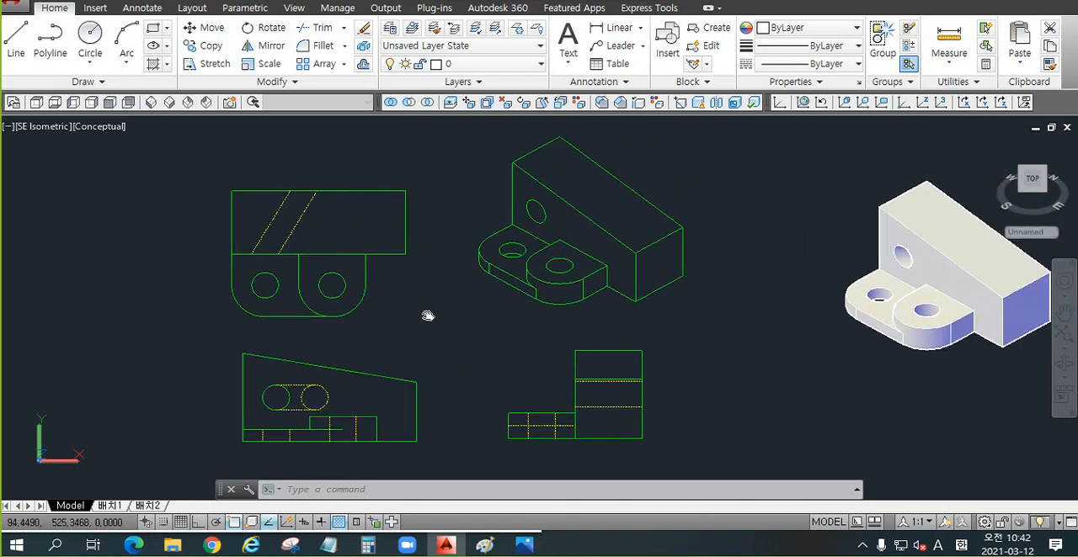